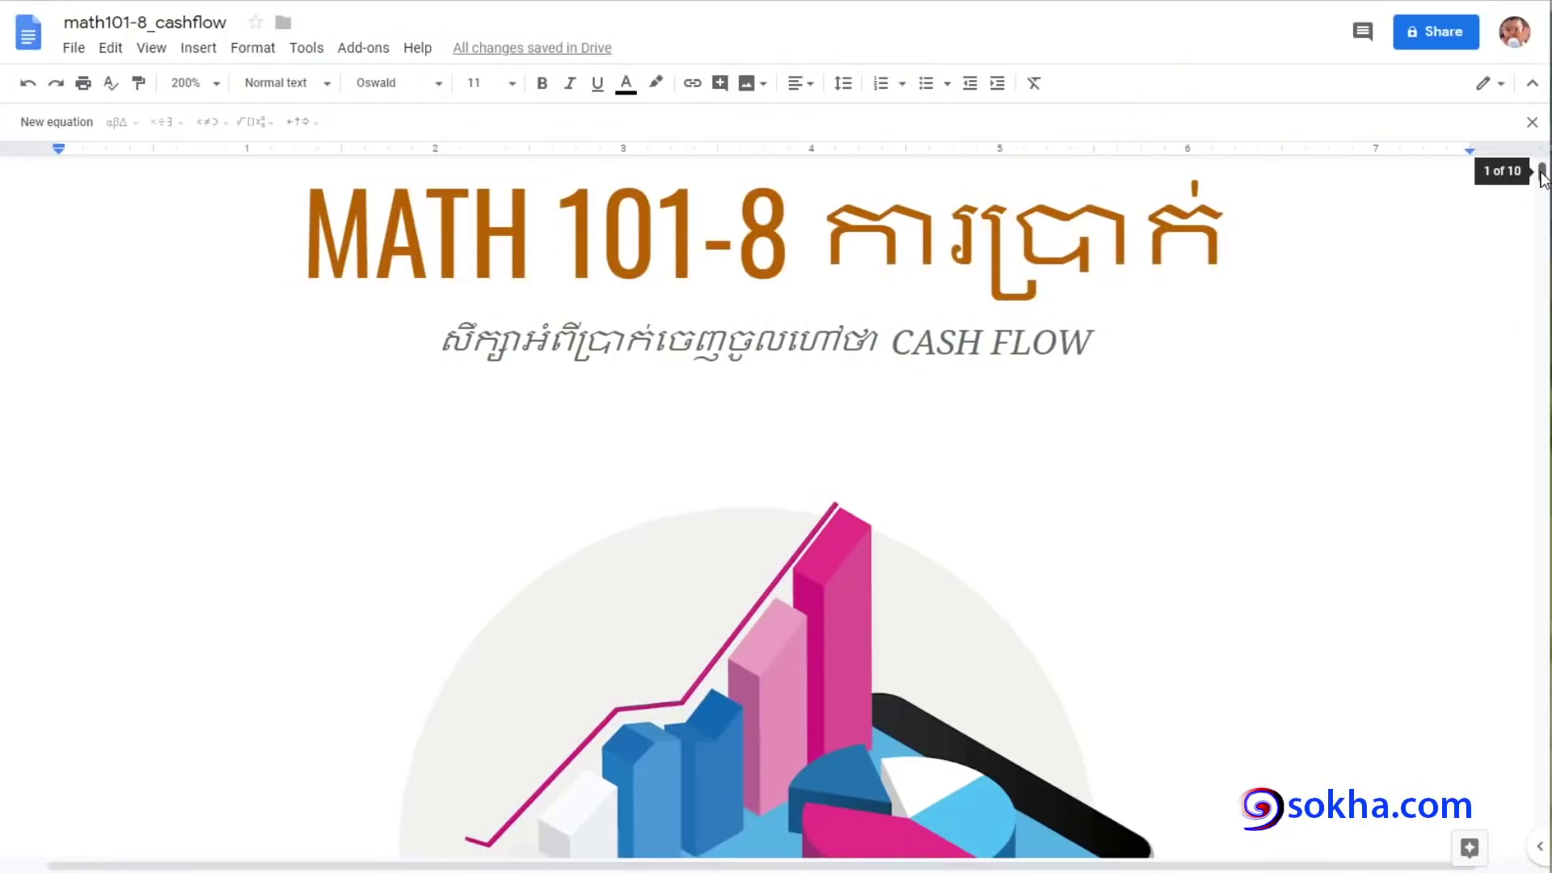
Scroll down to page 2's compound interest formula image with the A and P definitions
left_click_drag(1542, 176, 1541, 325)
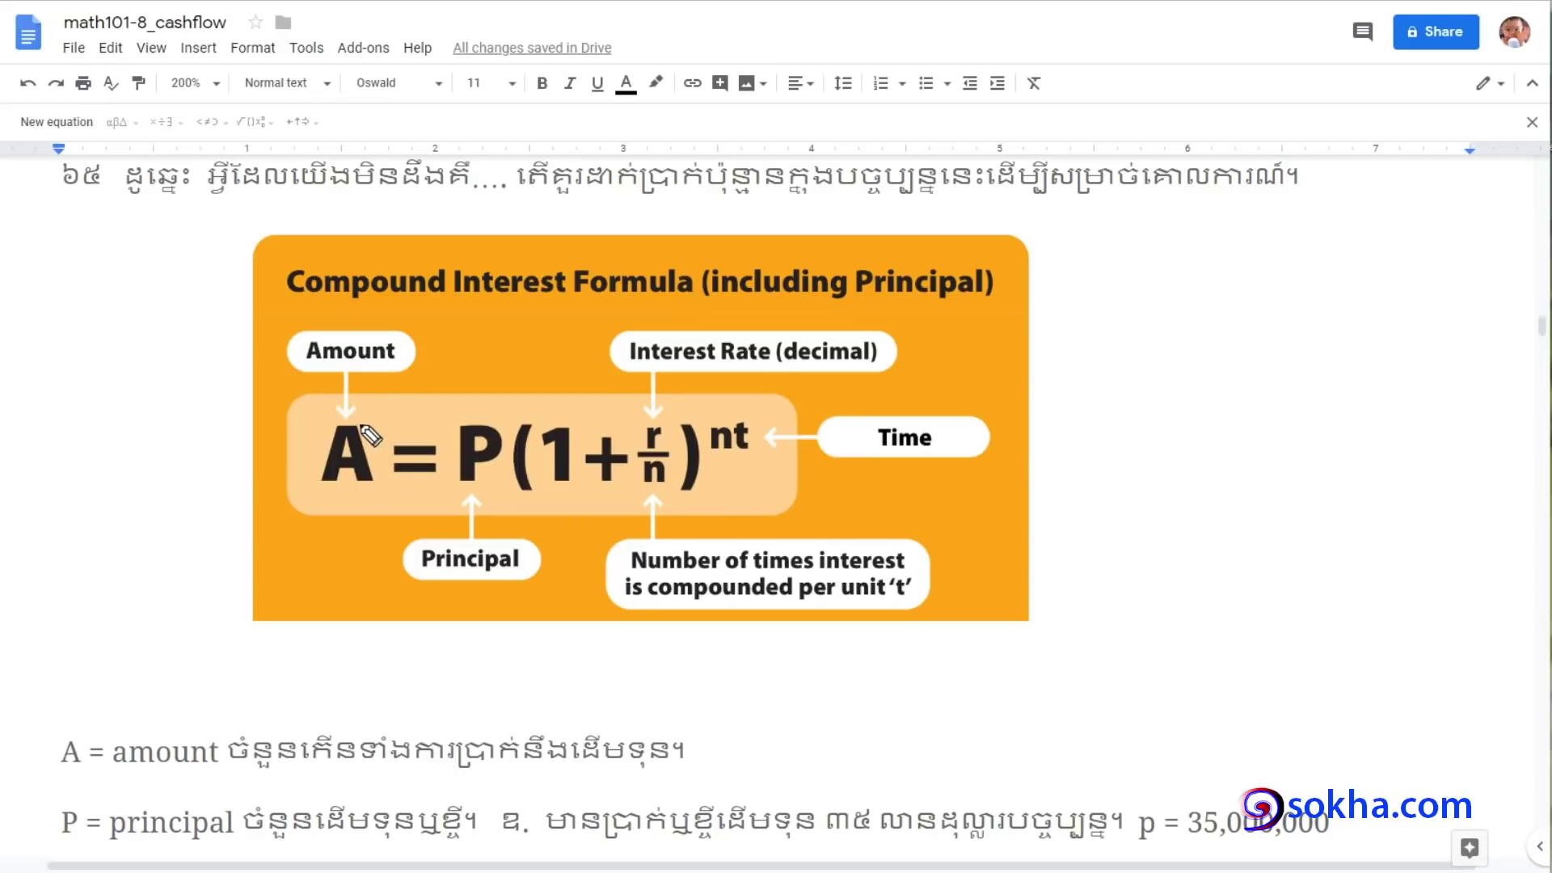
mouse_move(352, 410)
left_mouse_down()
mouse_move(409, 485)
mouse_move(361, 380)
left_mouse_up()
mouse_move(70, 778)
left_mouse_down()
mouse_move(687, 780)
mouse_move(388, 695)
mouse_move(213, 729)
mouse_move(200, 763)
left_mouse_up()
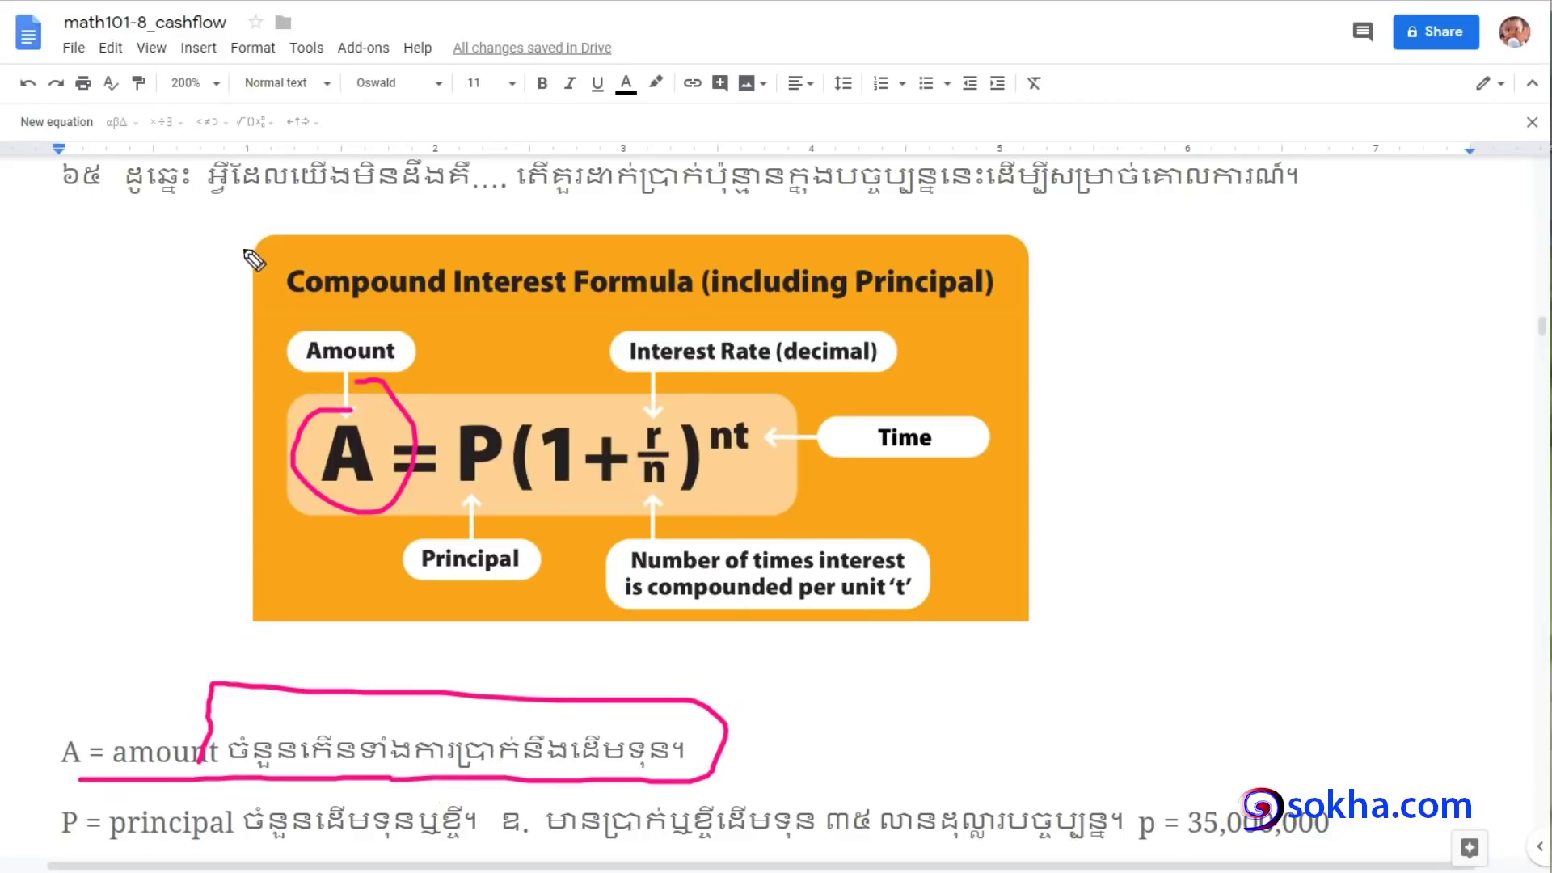
mouse_move(253, 234)
left_mouse_down()
mouse_move(201, 513)
mouse_move(340, 656)
left_mouse_up()
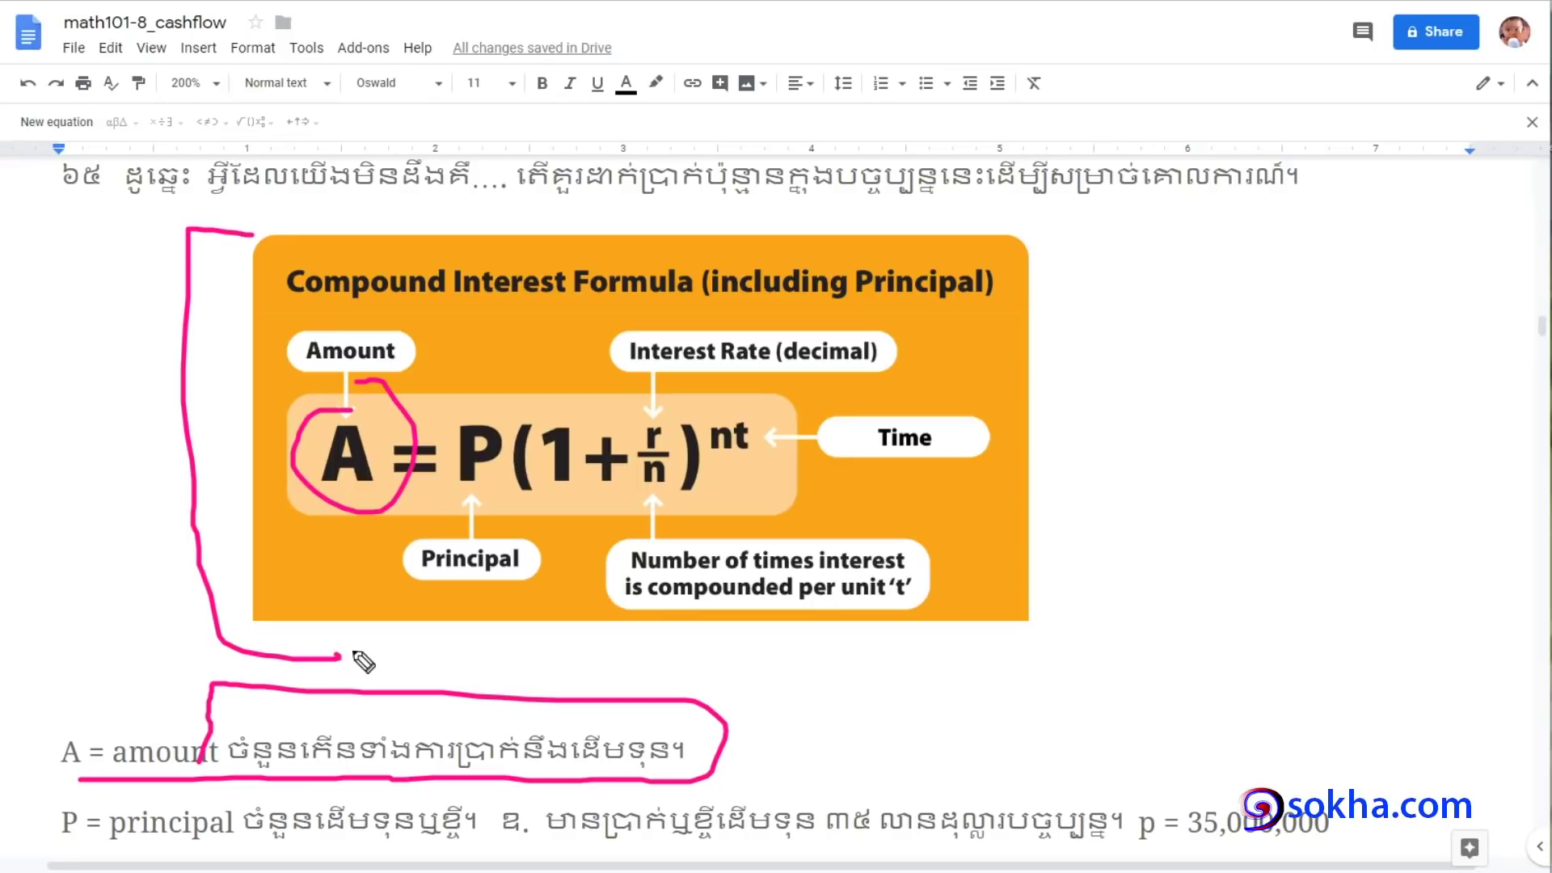
key("e")
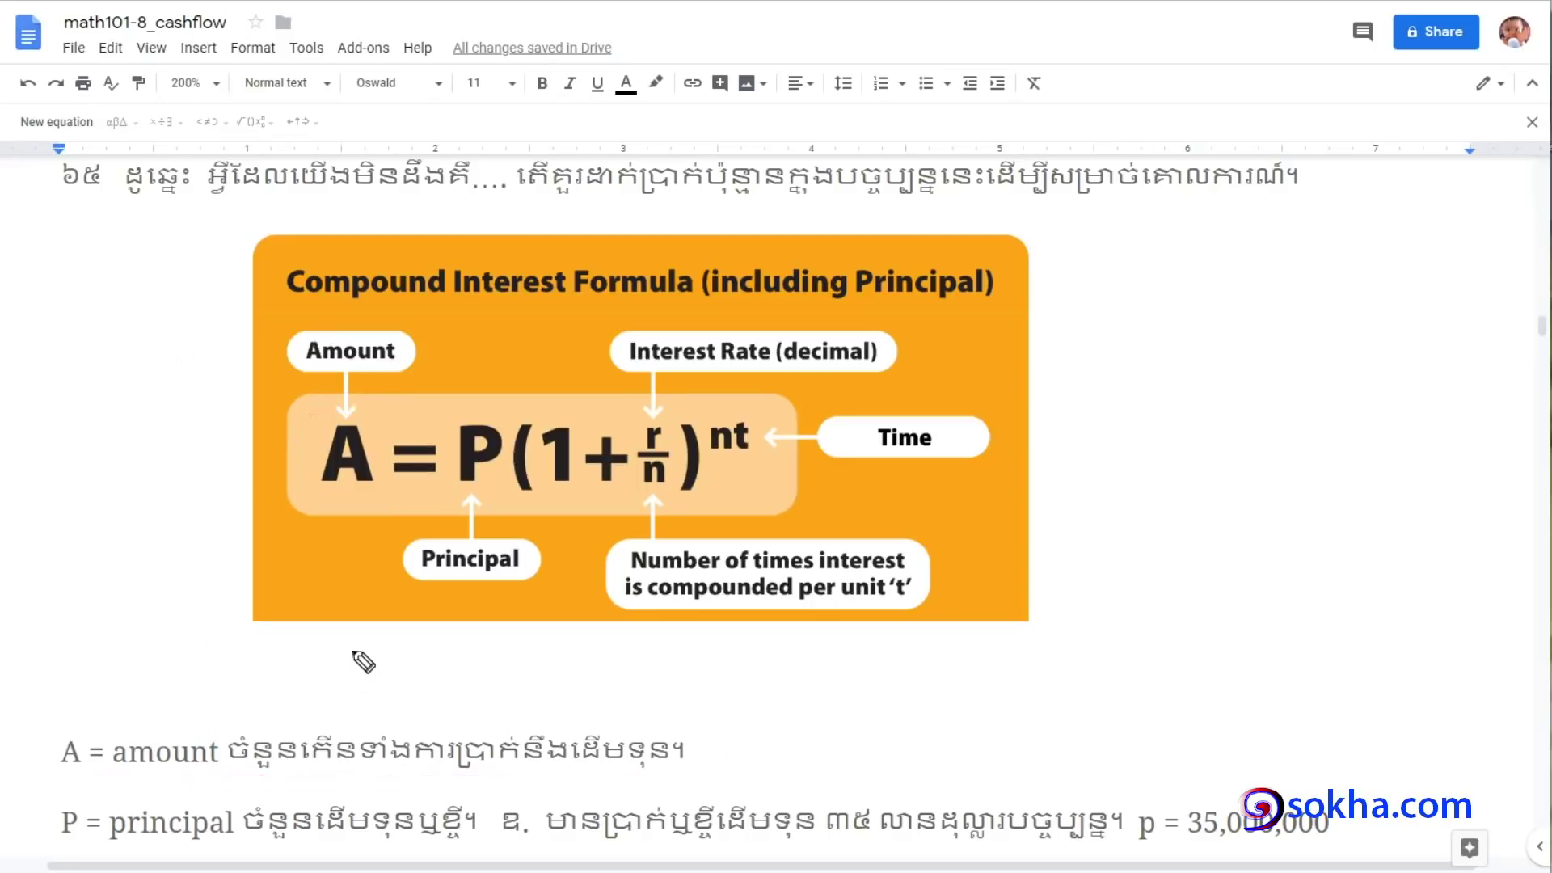
key("Escape")
mouse_move(1178, 802)
left_mouse_down()
mouse_move(1341, 836)
mouse_move(1184, 782)
left_mouse_up()
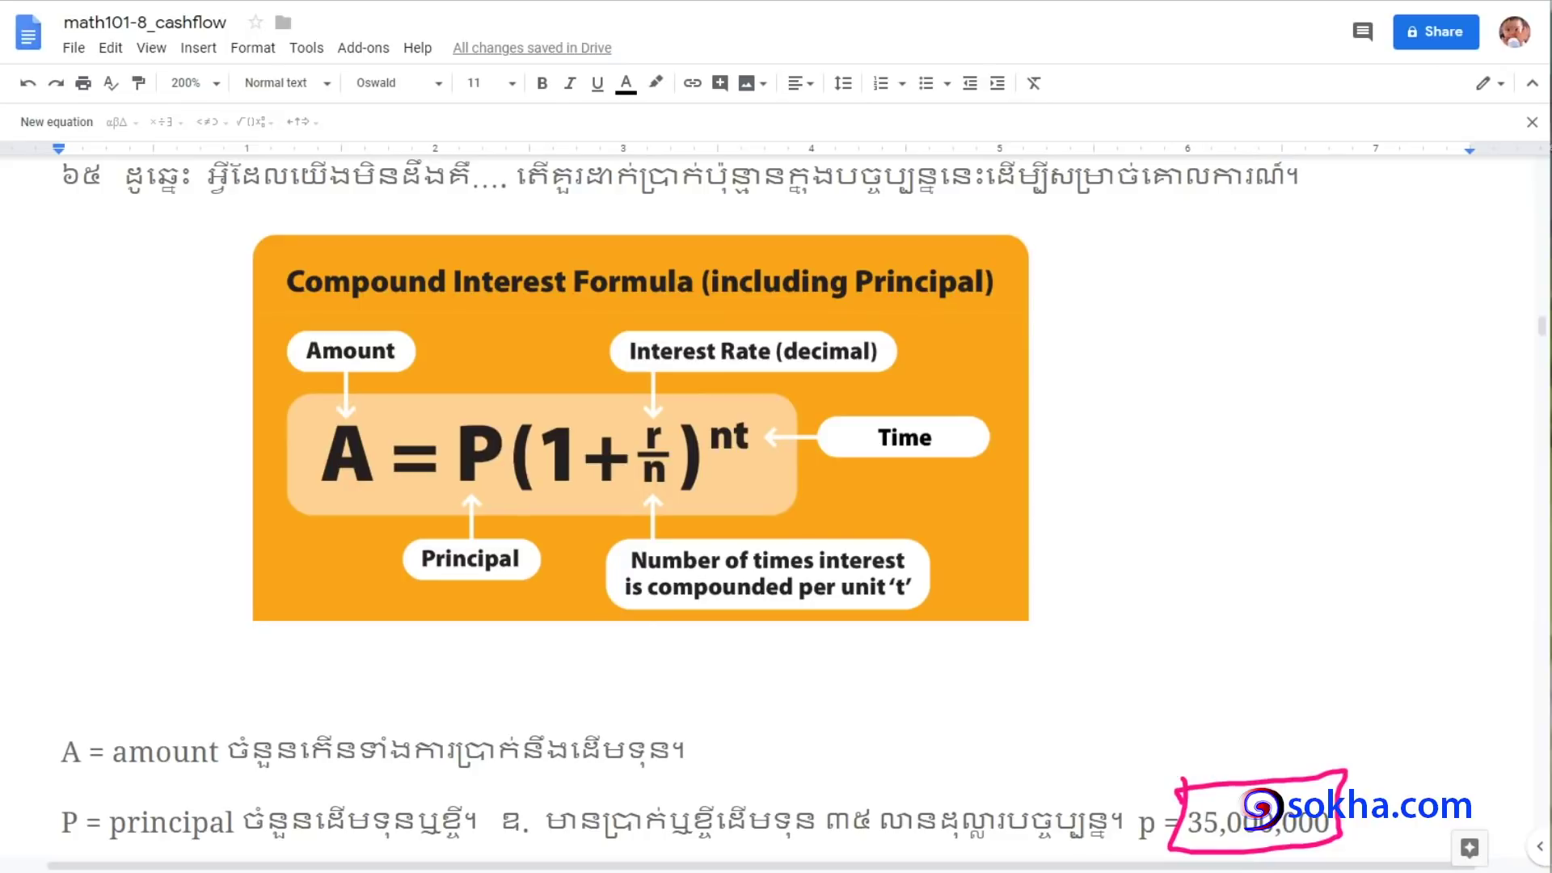
key("Escape")
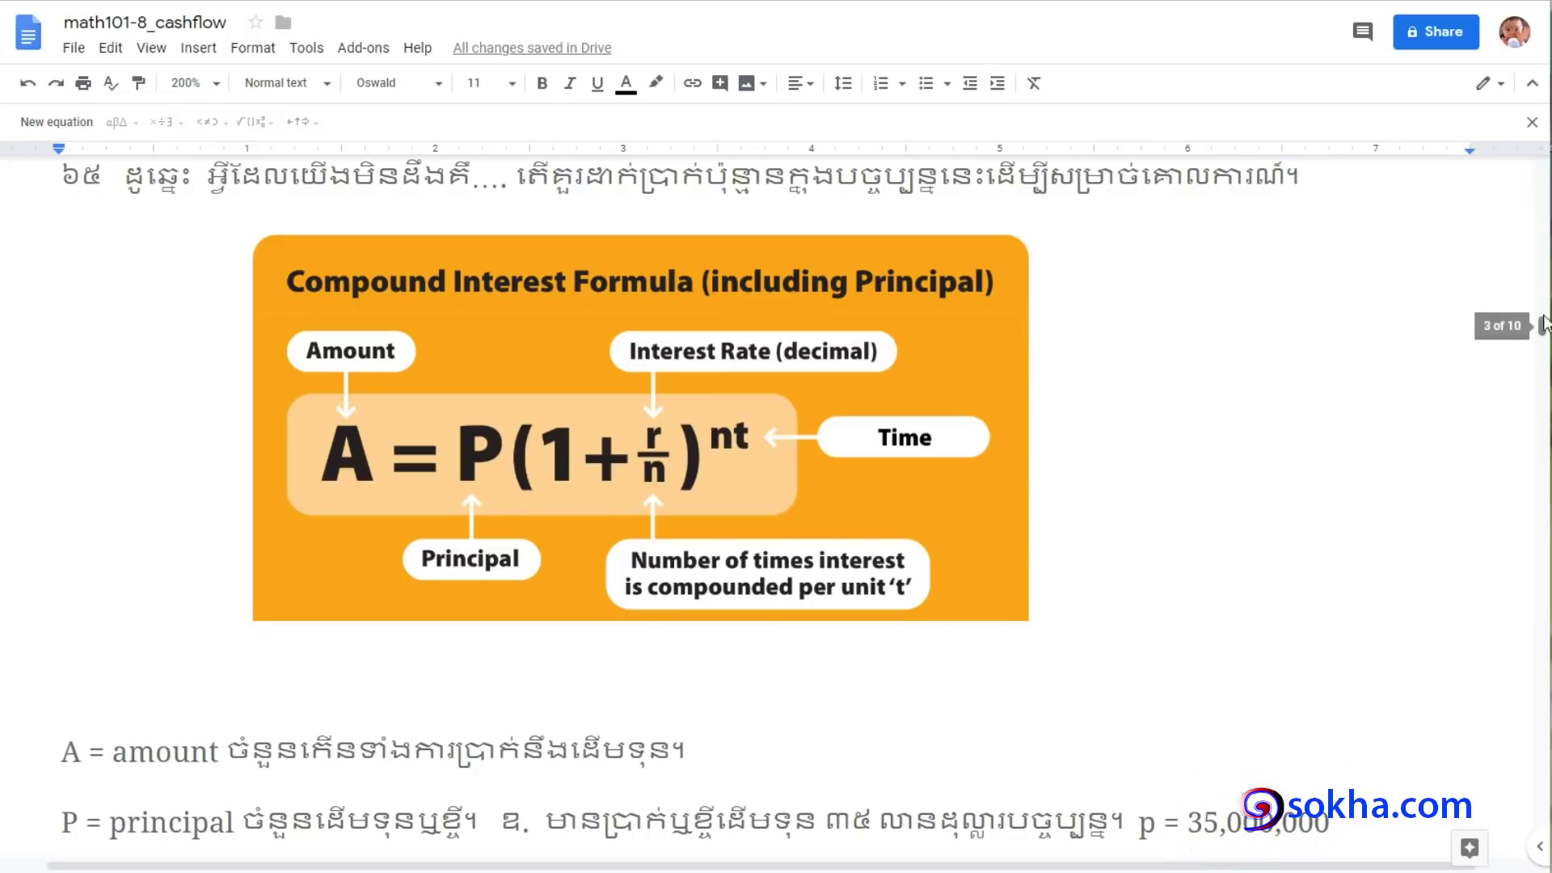
Scroll down and pen-box the 35,000,000 principal and the t = 5 time definition
scroll(1542, 330, "down", 2)
scroll(1542, 329, "down", 1)
scroll(1542, 329, "down", 2)
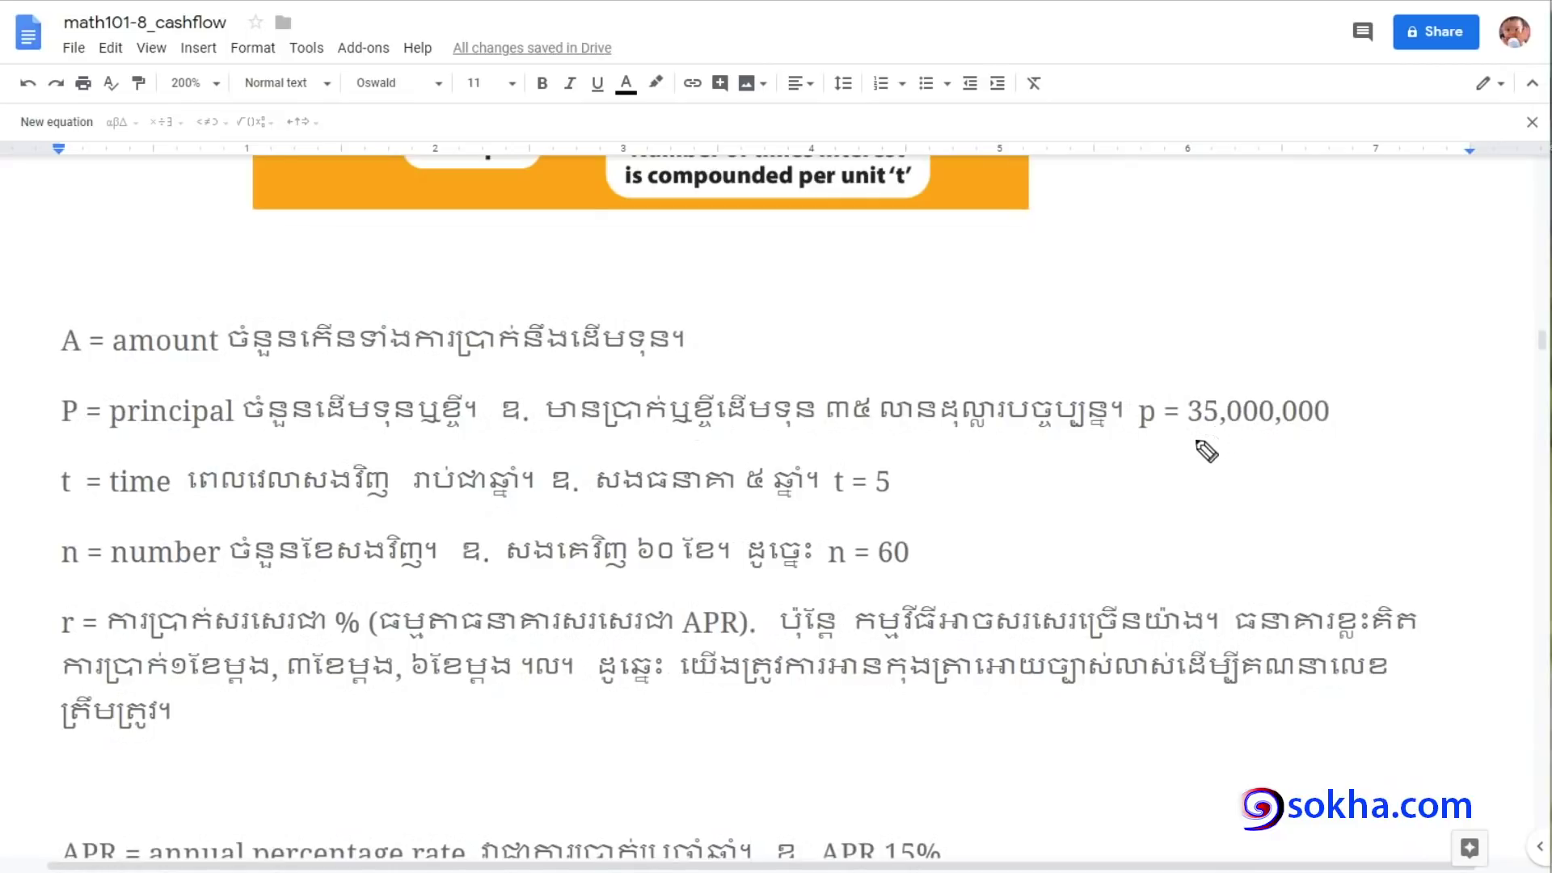
mouse_move(1197, 439)
left_mouse_down()
mouse_move(1253, 371)
mouse_move(1216, 437)
left_mouse_up()
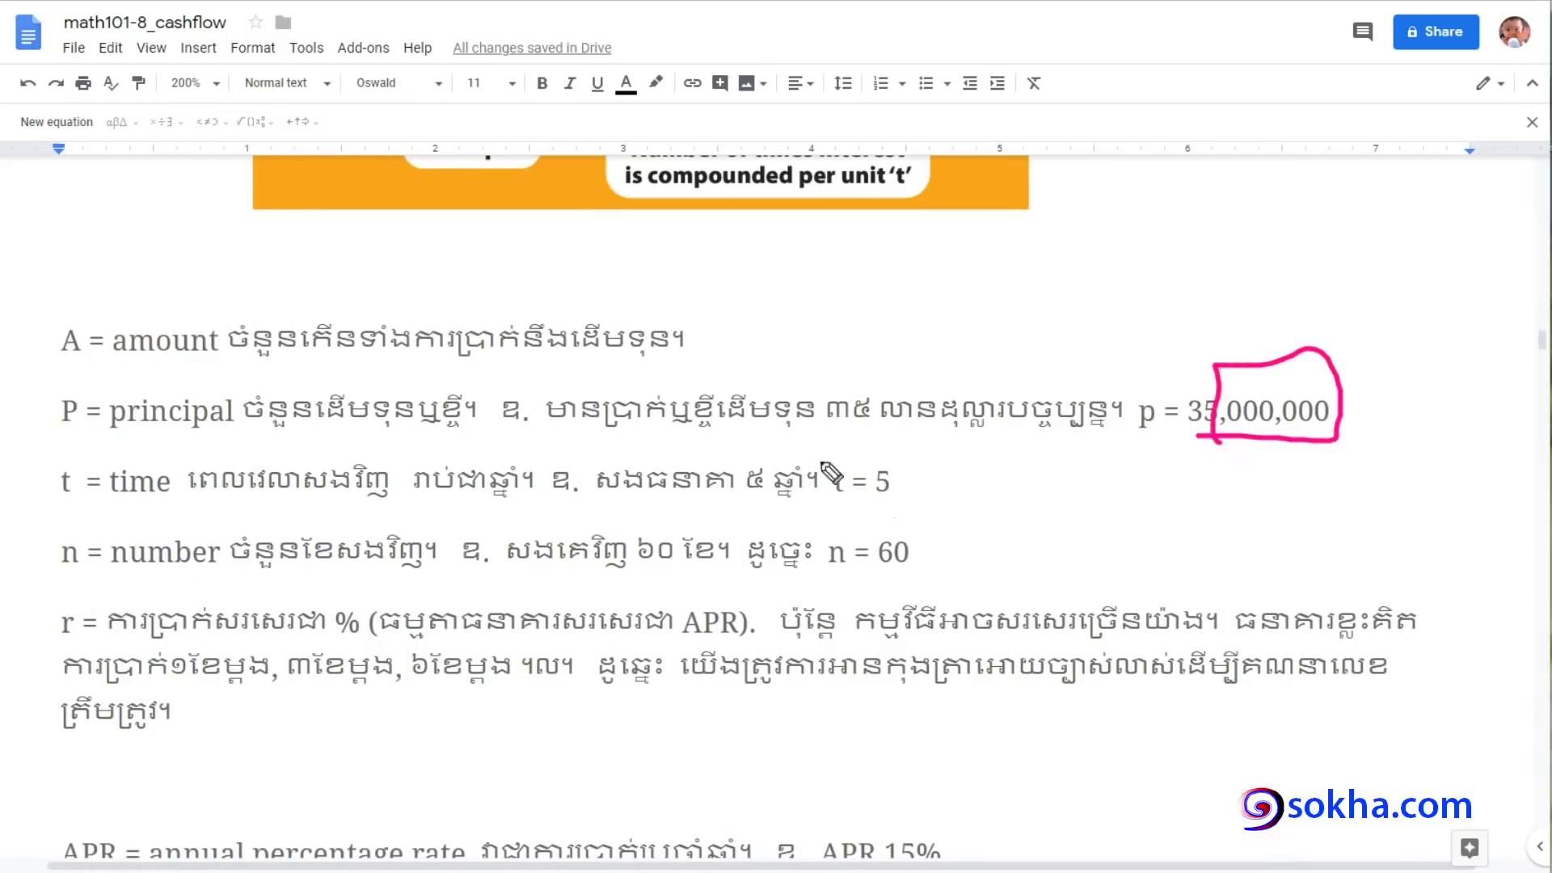
mouse_move(887, 449)
left_mouse_down()
mouse_move(826, 444)
mouse_move(886, 417)
left_mouse_up()
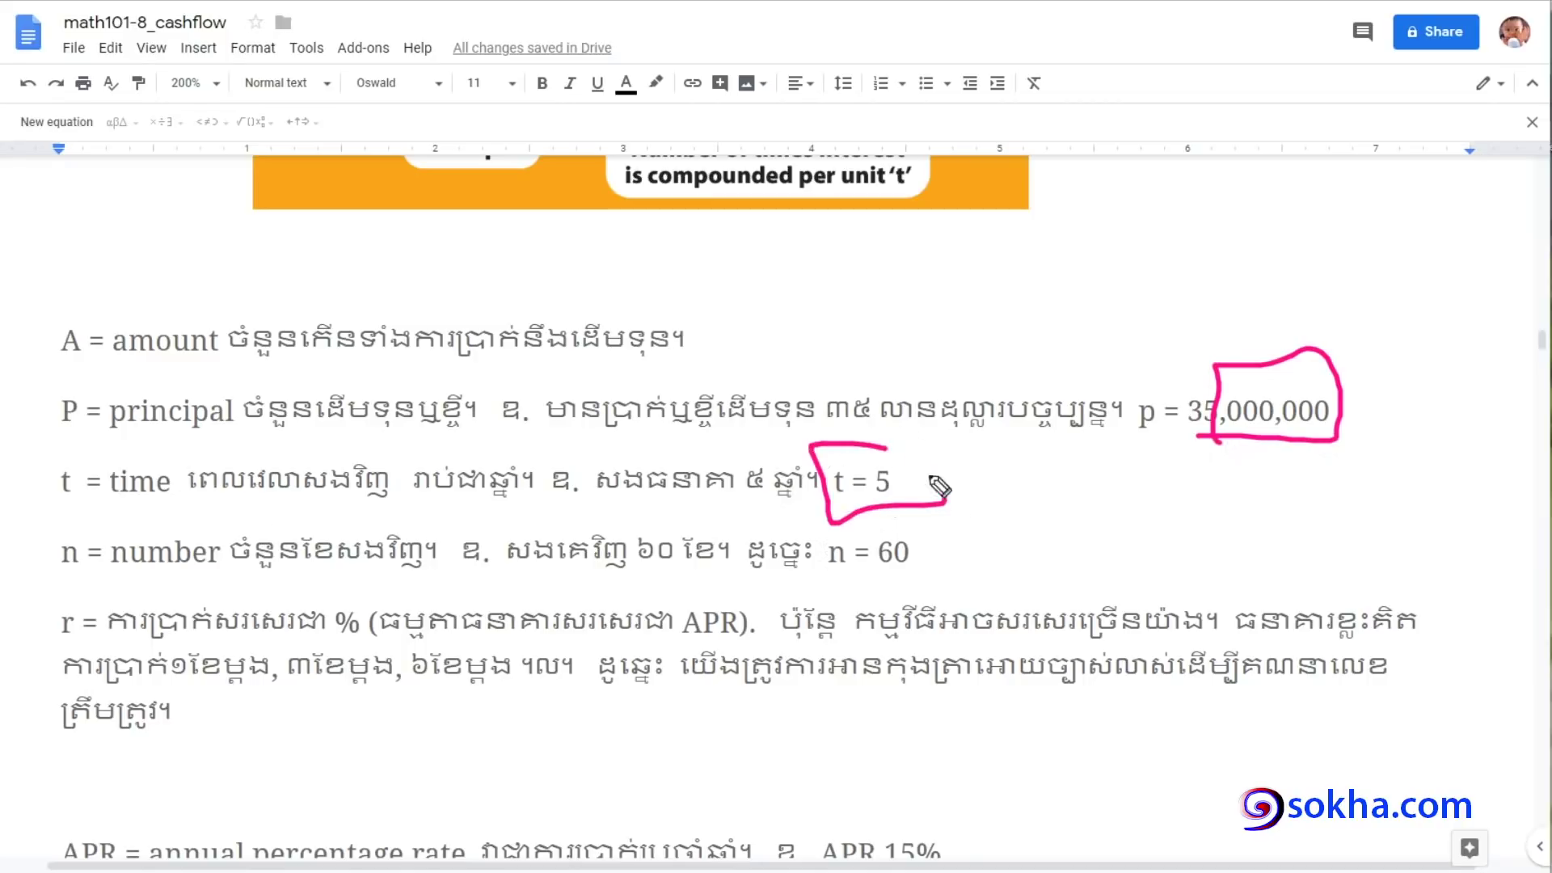
left_click_drag(97, 452, 125, 437)
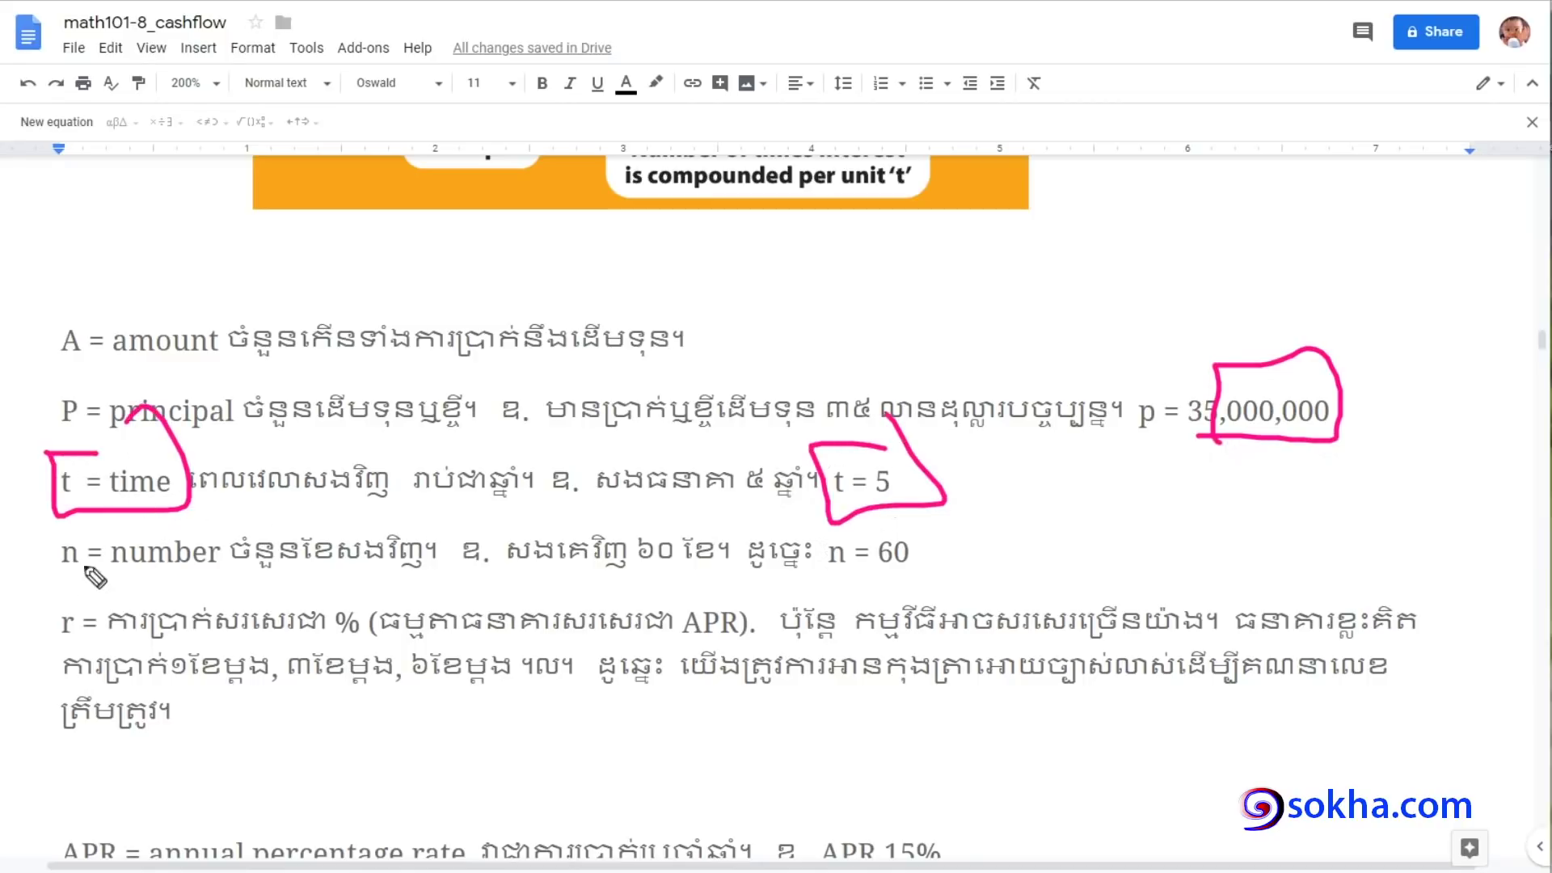
Underline the n definition, circle r and APR, then erase the ink and reach the APR section
left_click_drag(46, 577, 937, 575)
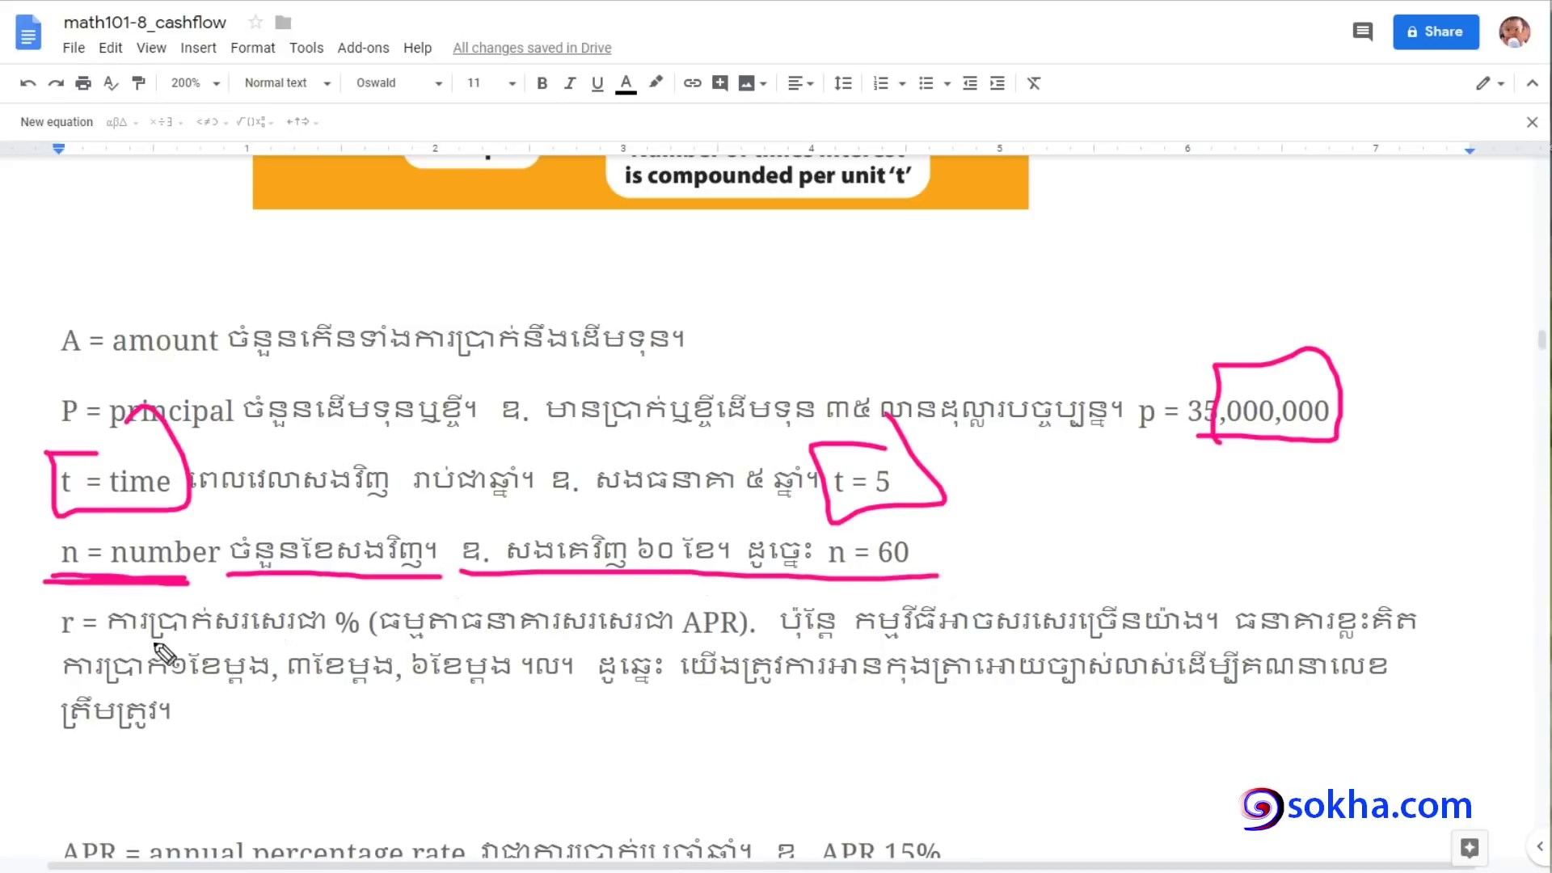
left_click_drag(44, 602, 93, 646)
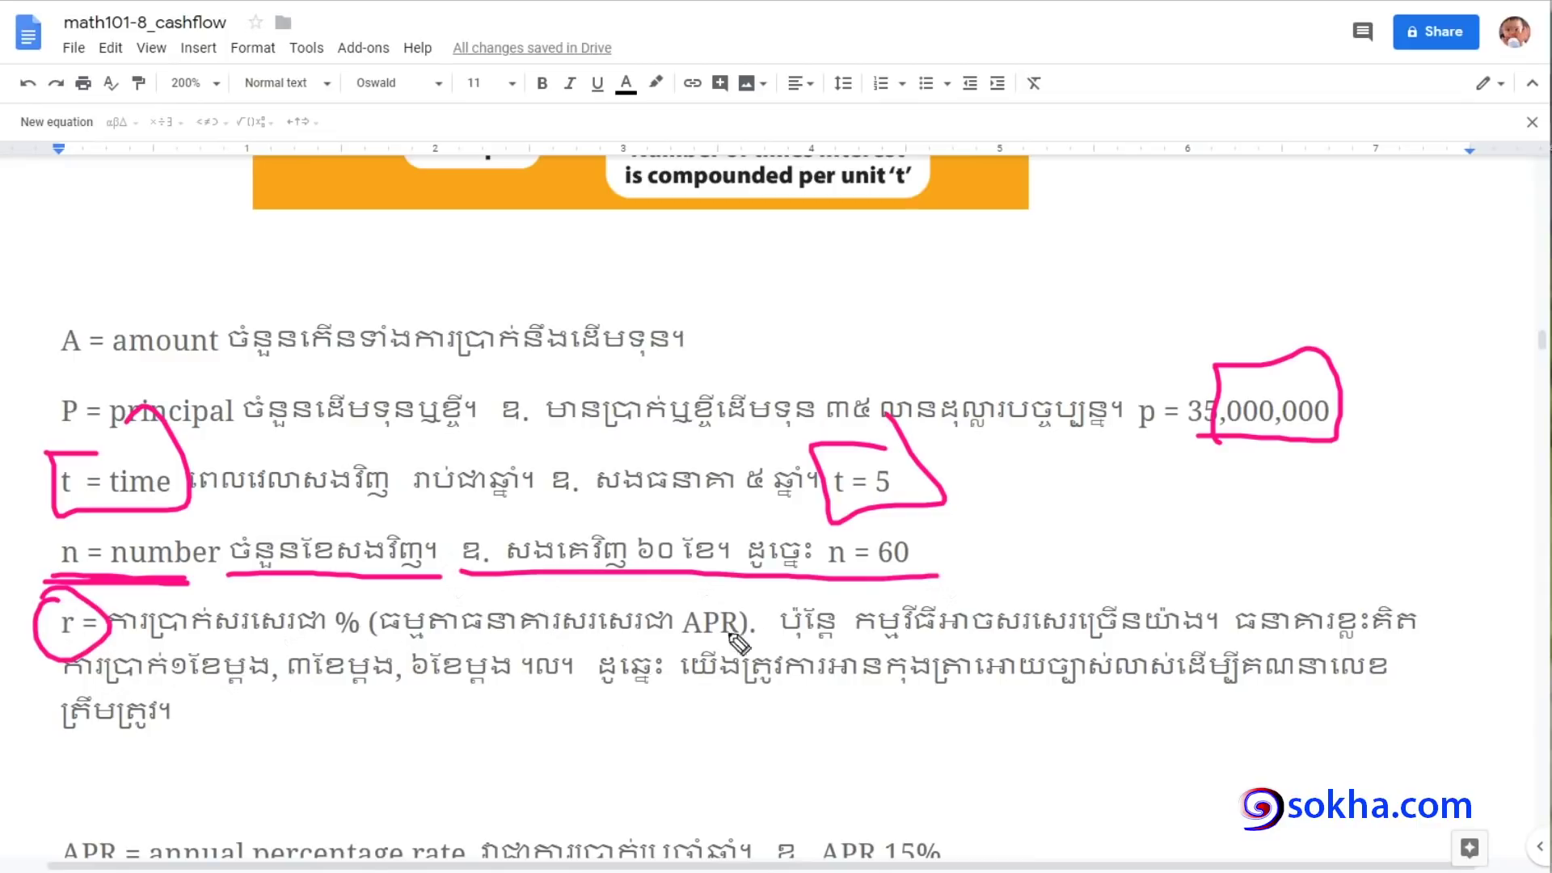
left_click_drag(739, 602, 724, 584)
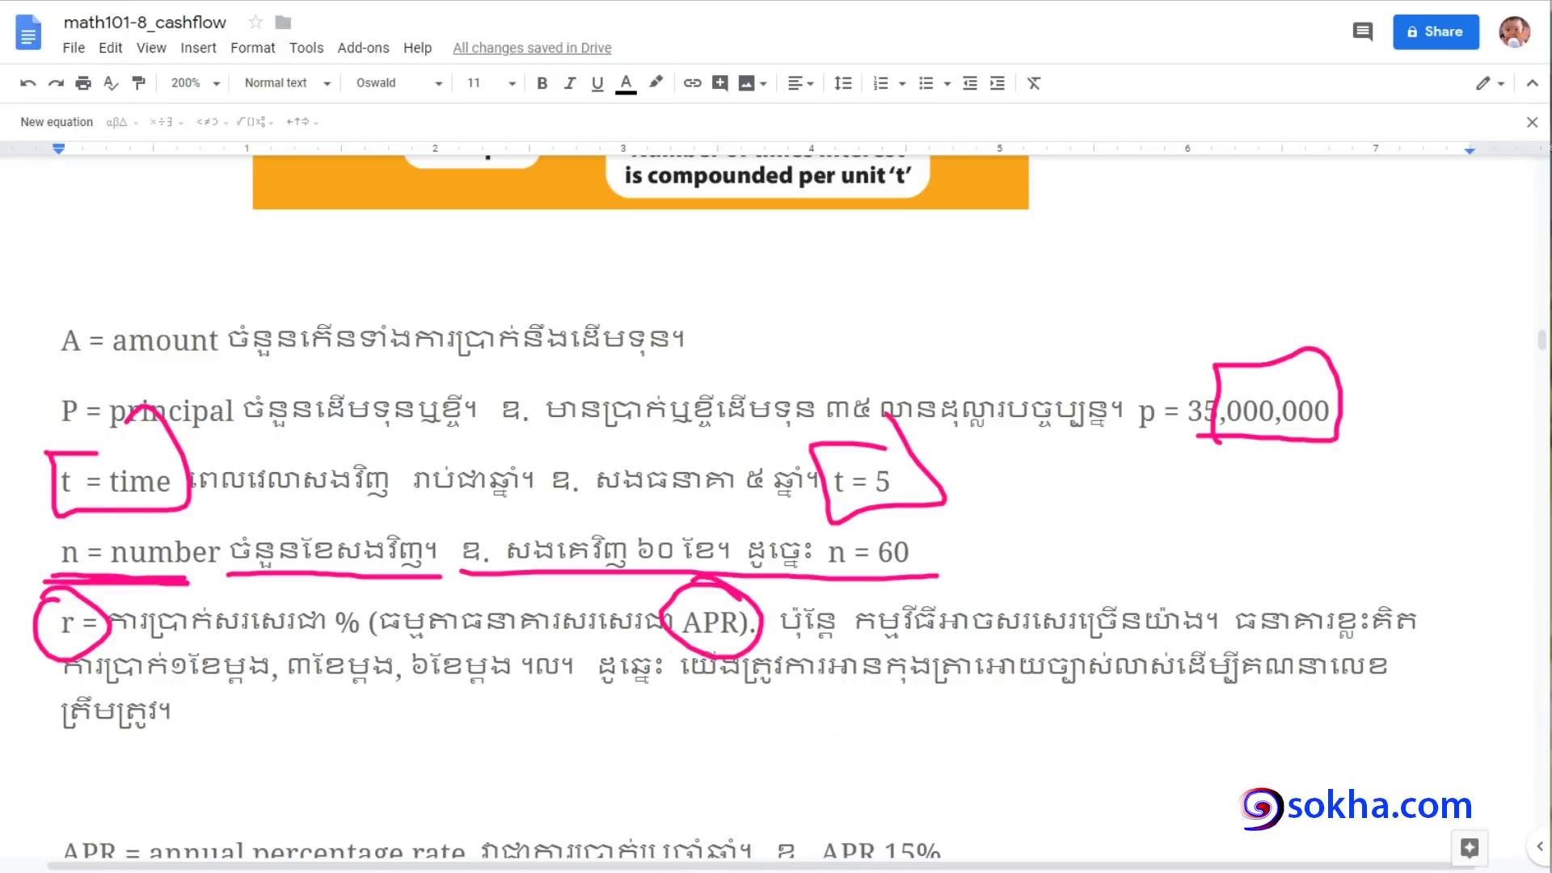
key("Escape")
left_click_drag(1544, 349, 1543, 368)
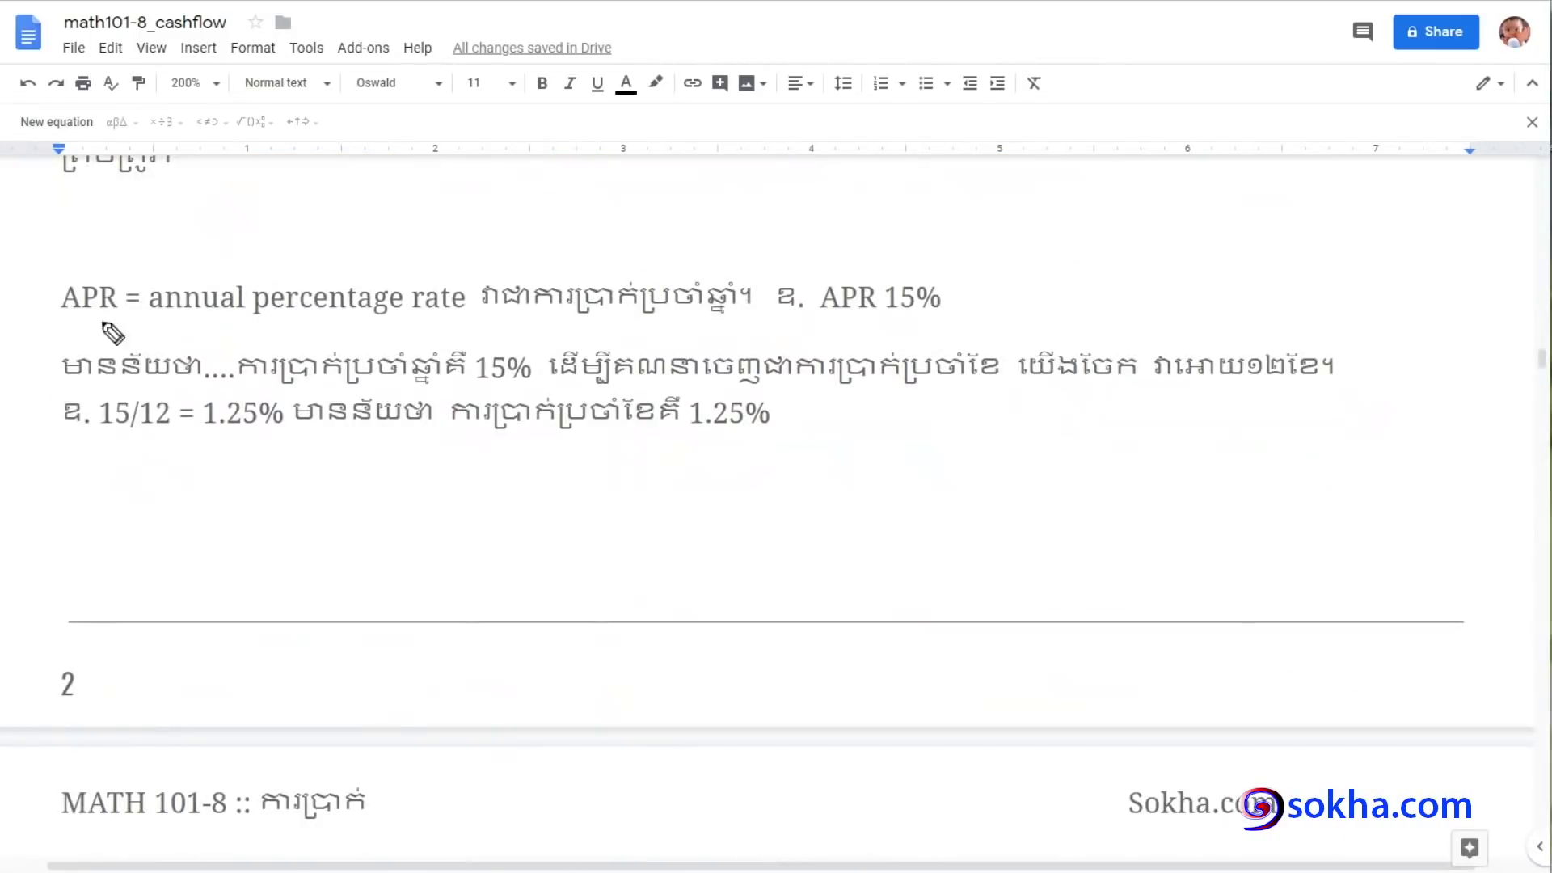
left_click_drag(184, 325, 459, 317)
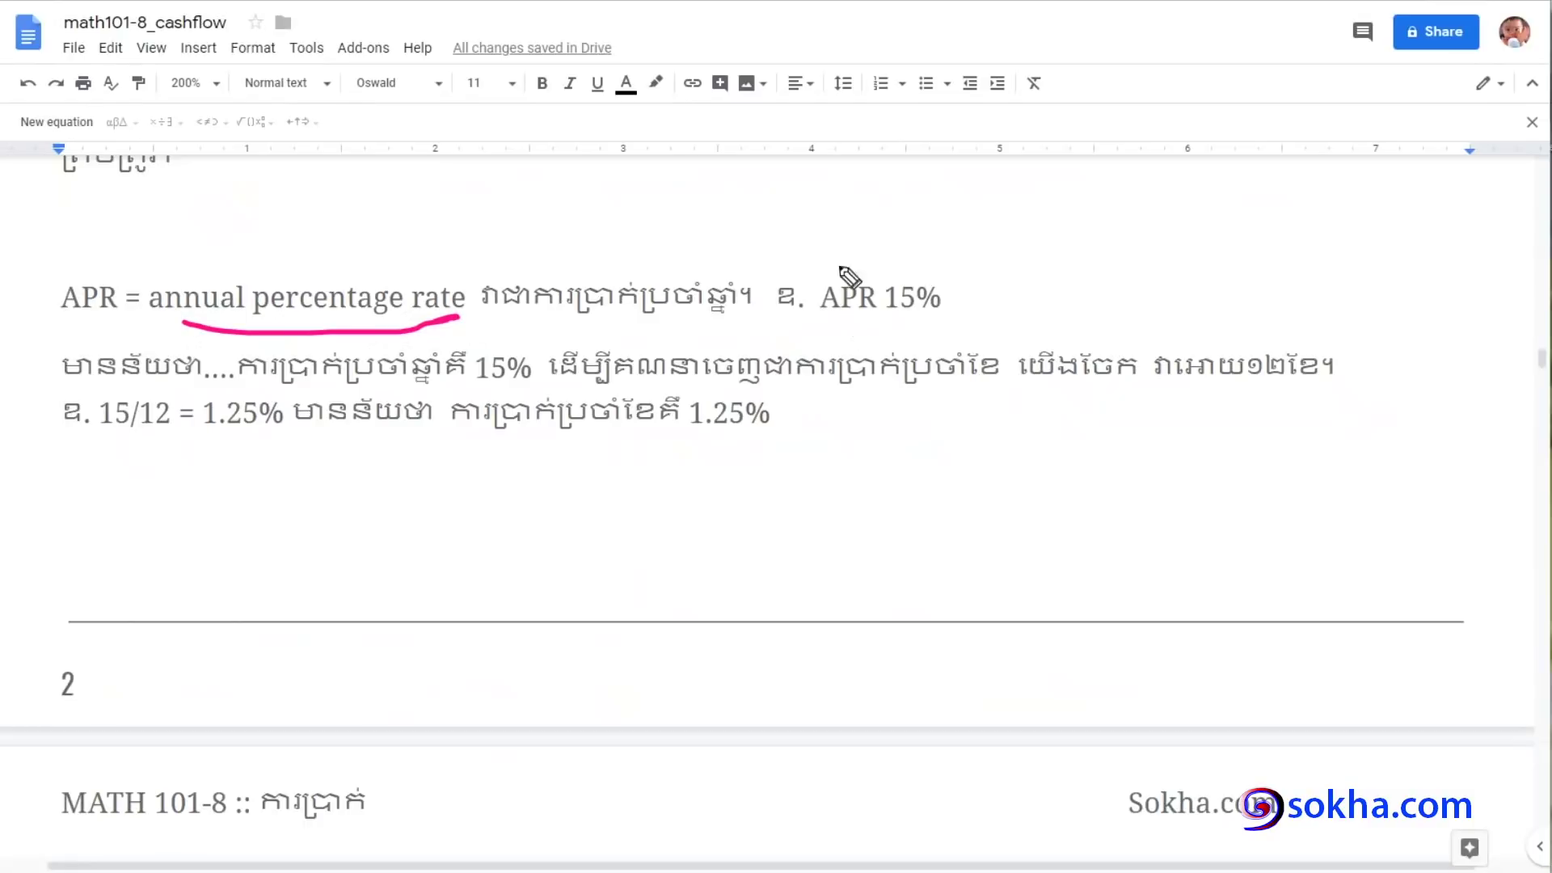
left_click_drag(820, 276, 951, 307)
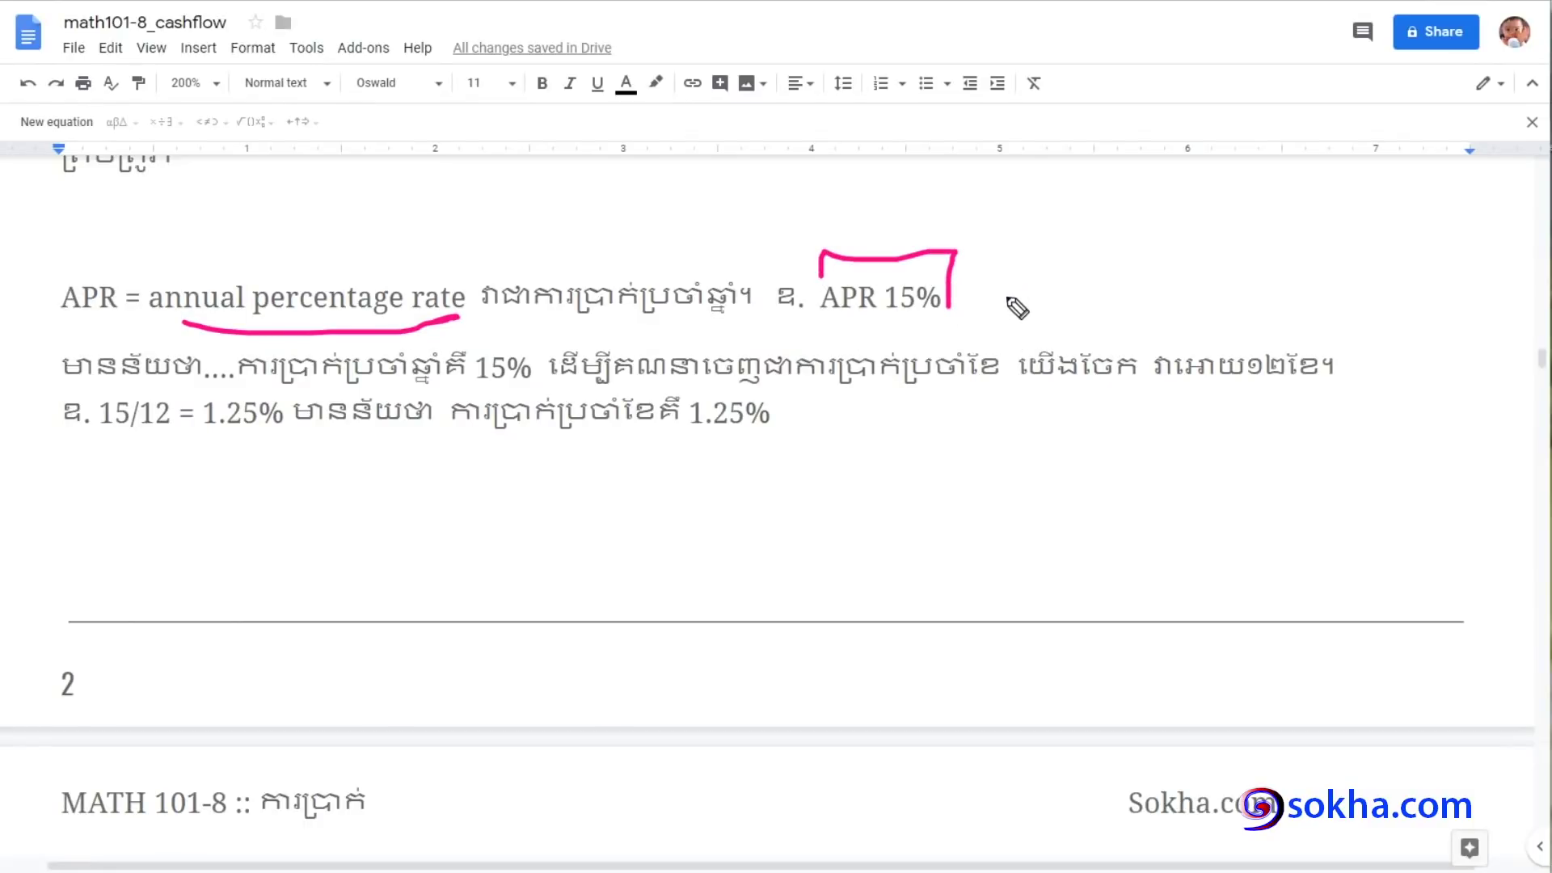
left_click_drag(881, 316, 943, 322)
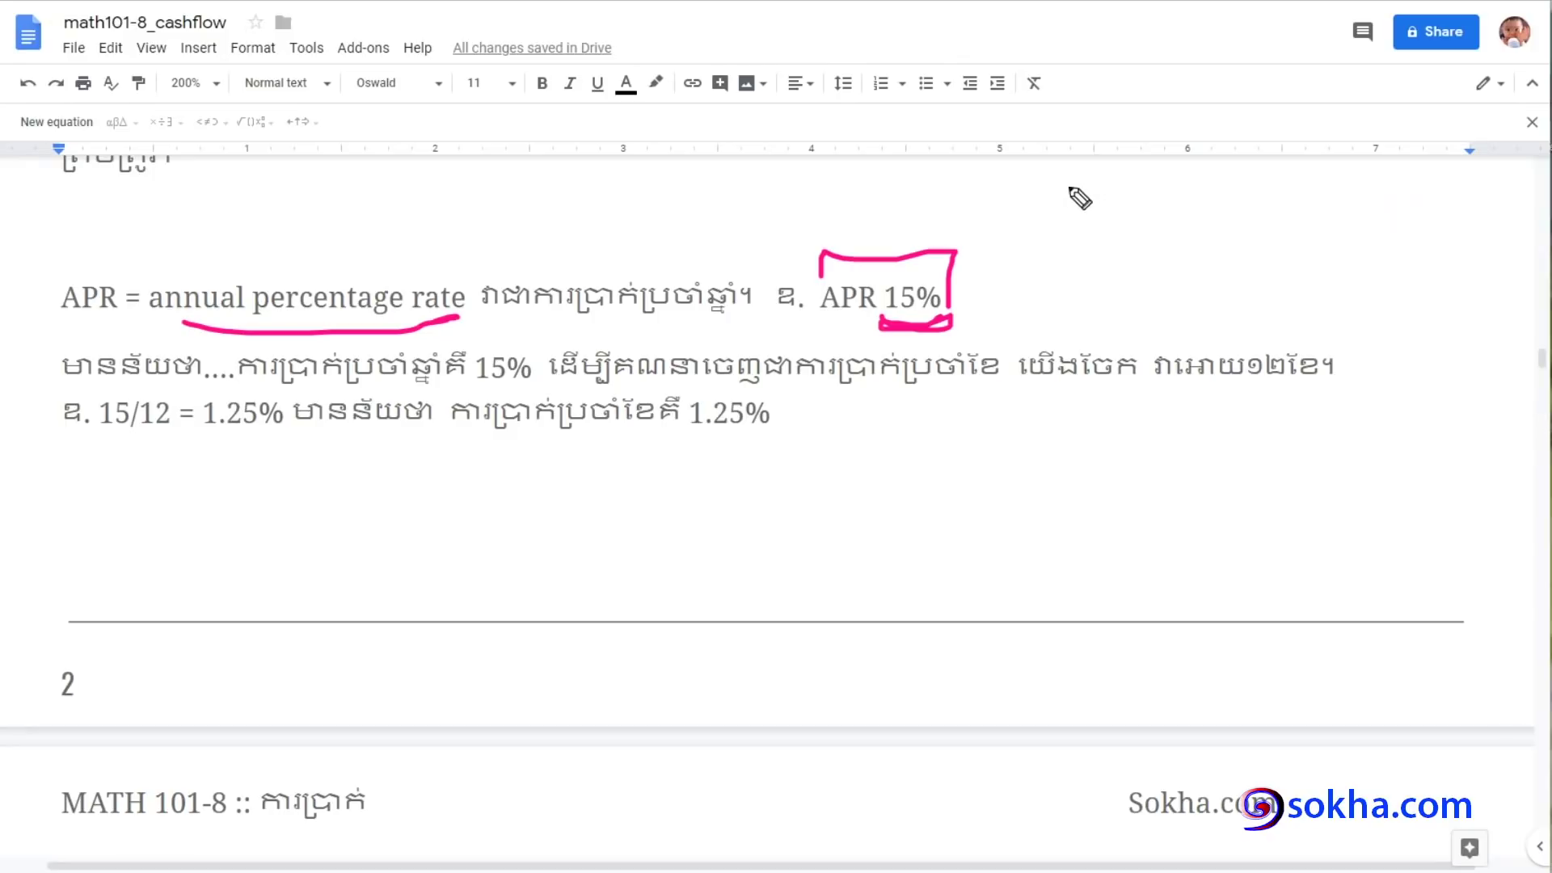
left_click_drag(1028, 156, 1025, 234)
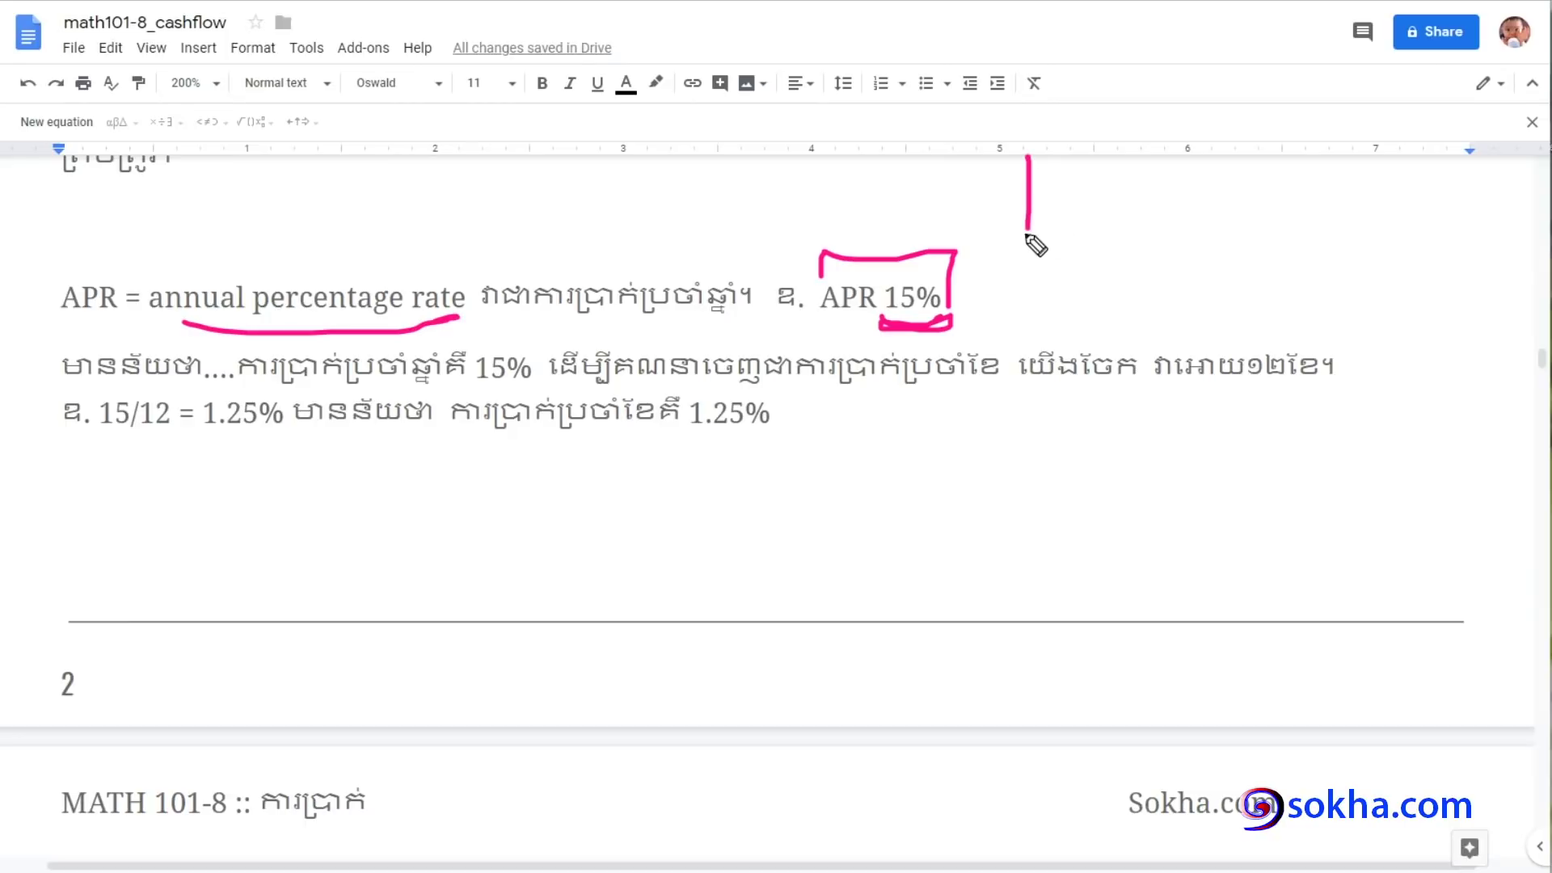
mouse_move(1085, 138)
left_mouse_down()
mouse_move(1122, 176)
mouse_move(1213, 179)
left_mouse_up()
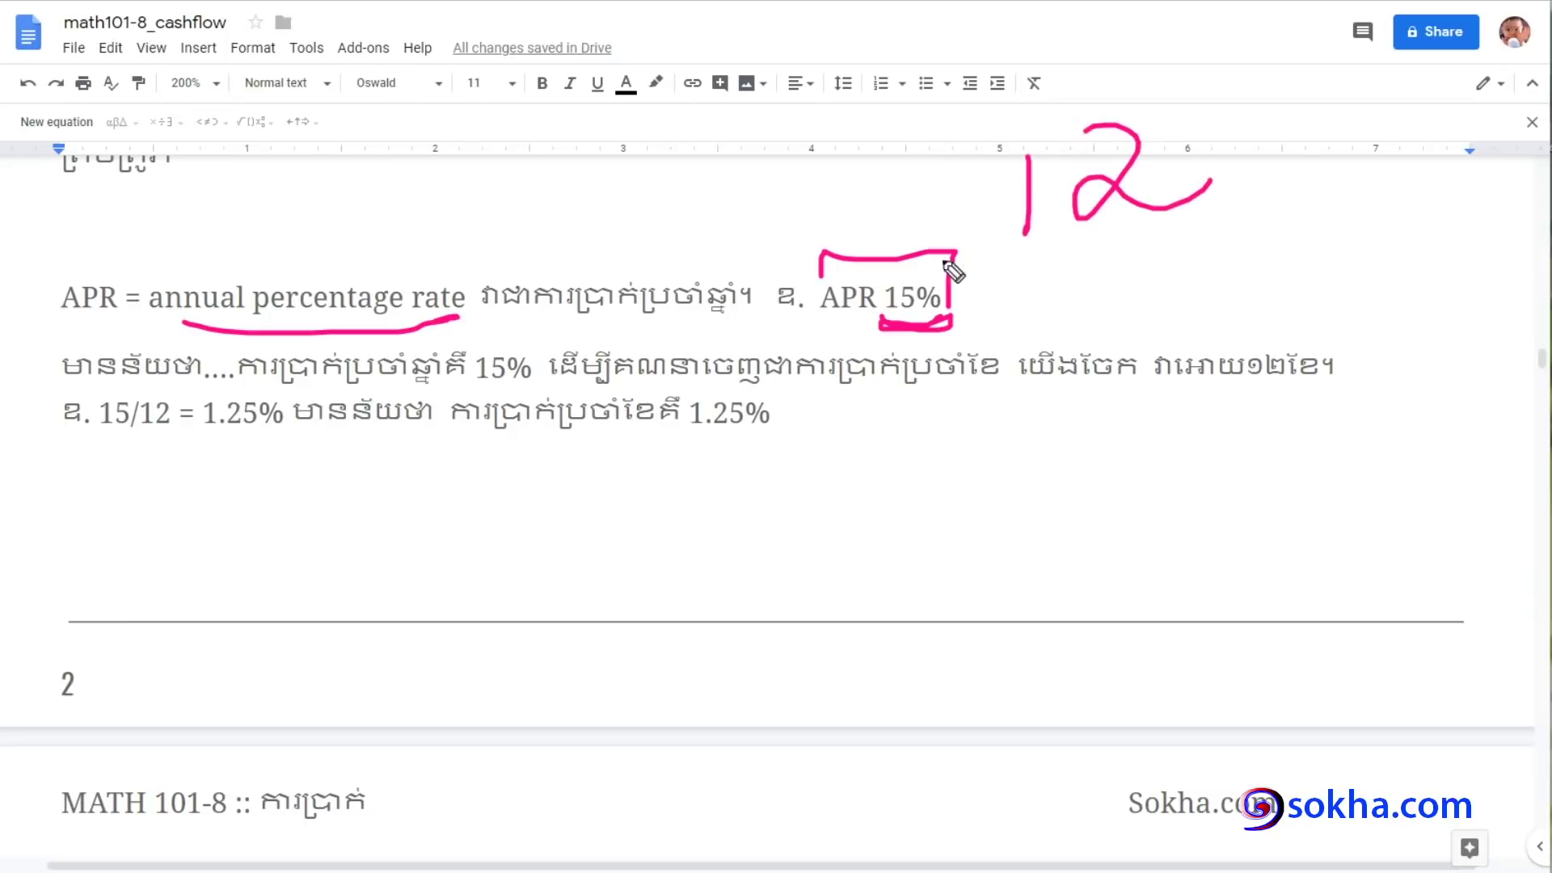
mouse_move(952, 252)
left_mouse_down()
mouse_move(877, 330)
mouse_move(890, 243)
left_mouse_up()
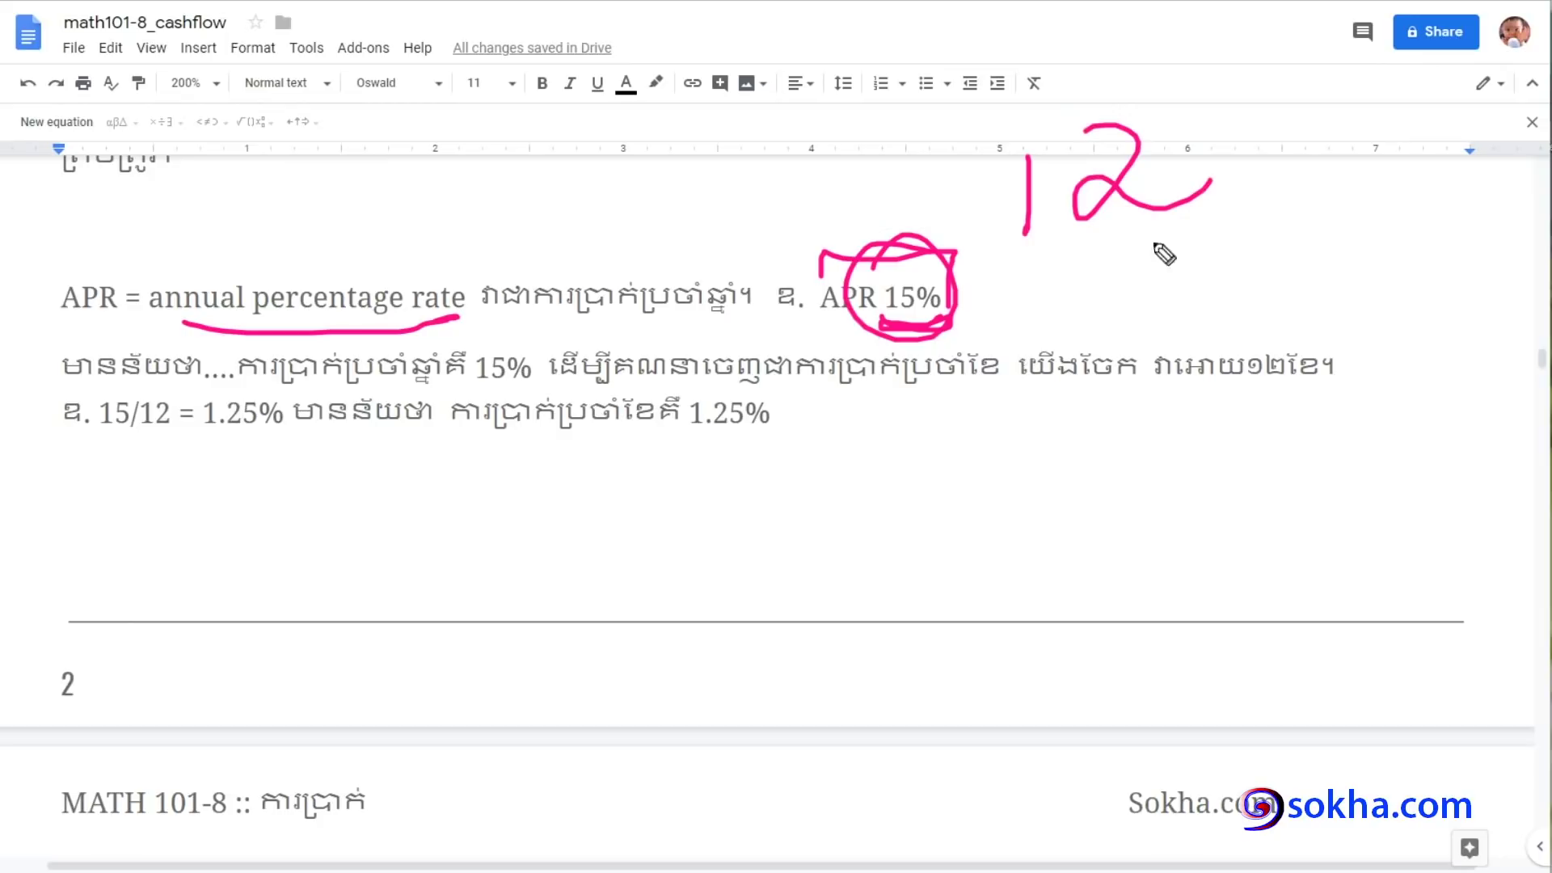
left_click_drag(883, 323, 960, 307)
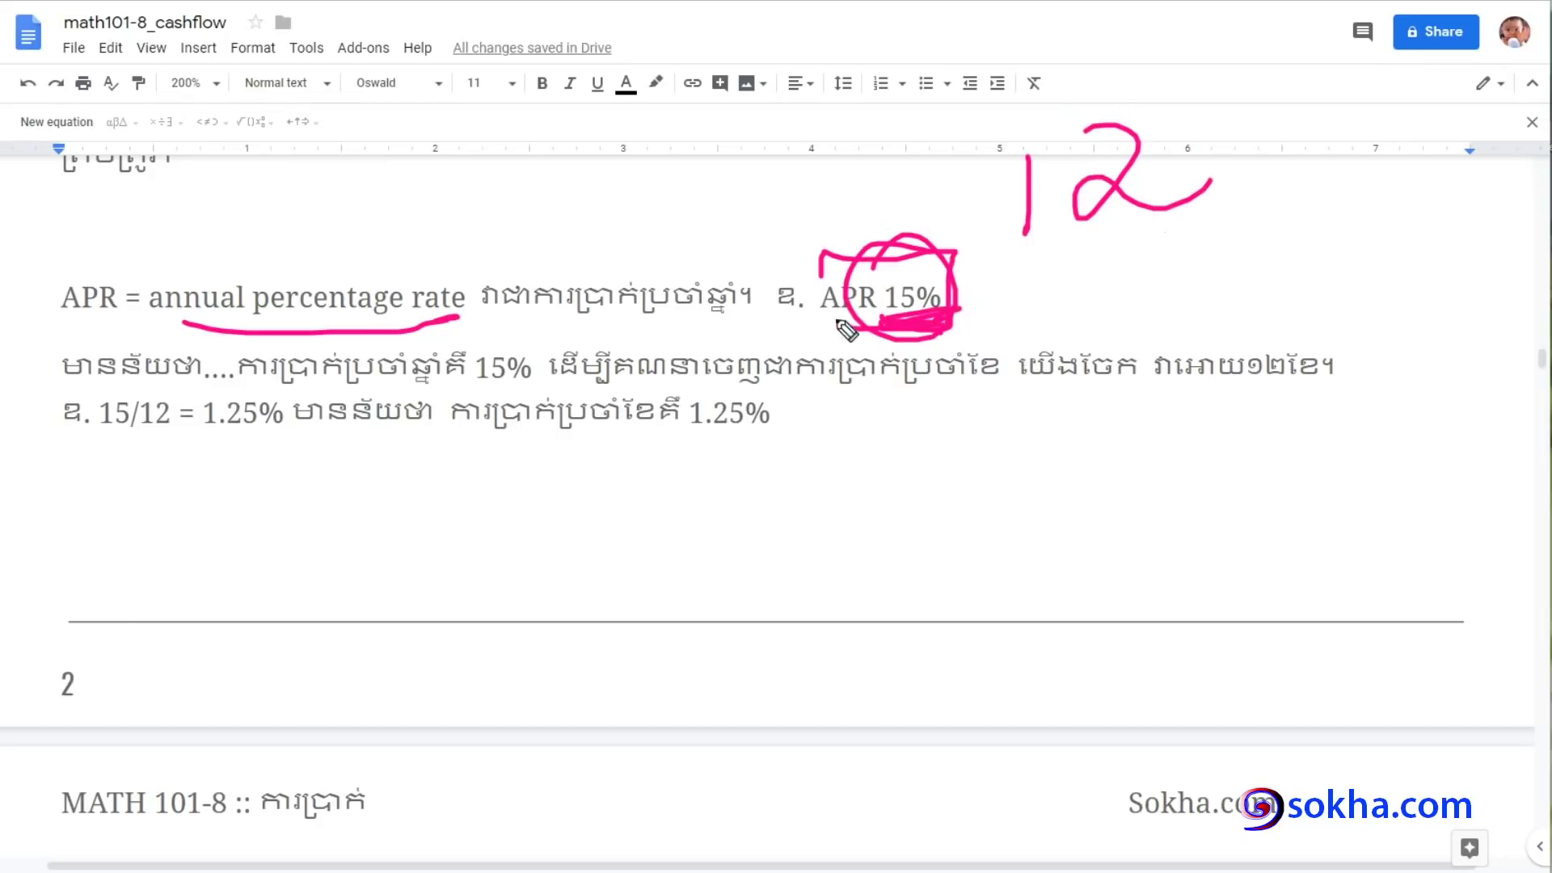
left_click_drag(542, 123, 532, 188)
left_click_drag(621, 114, 580, 169)
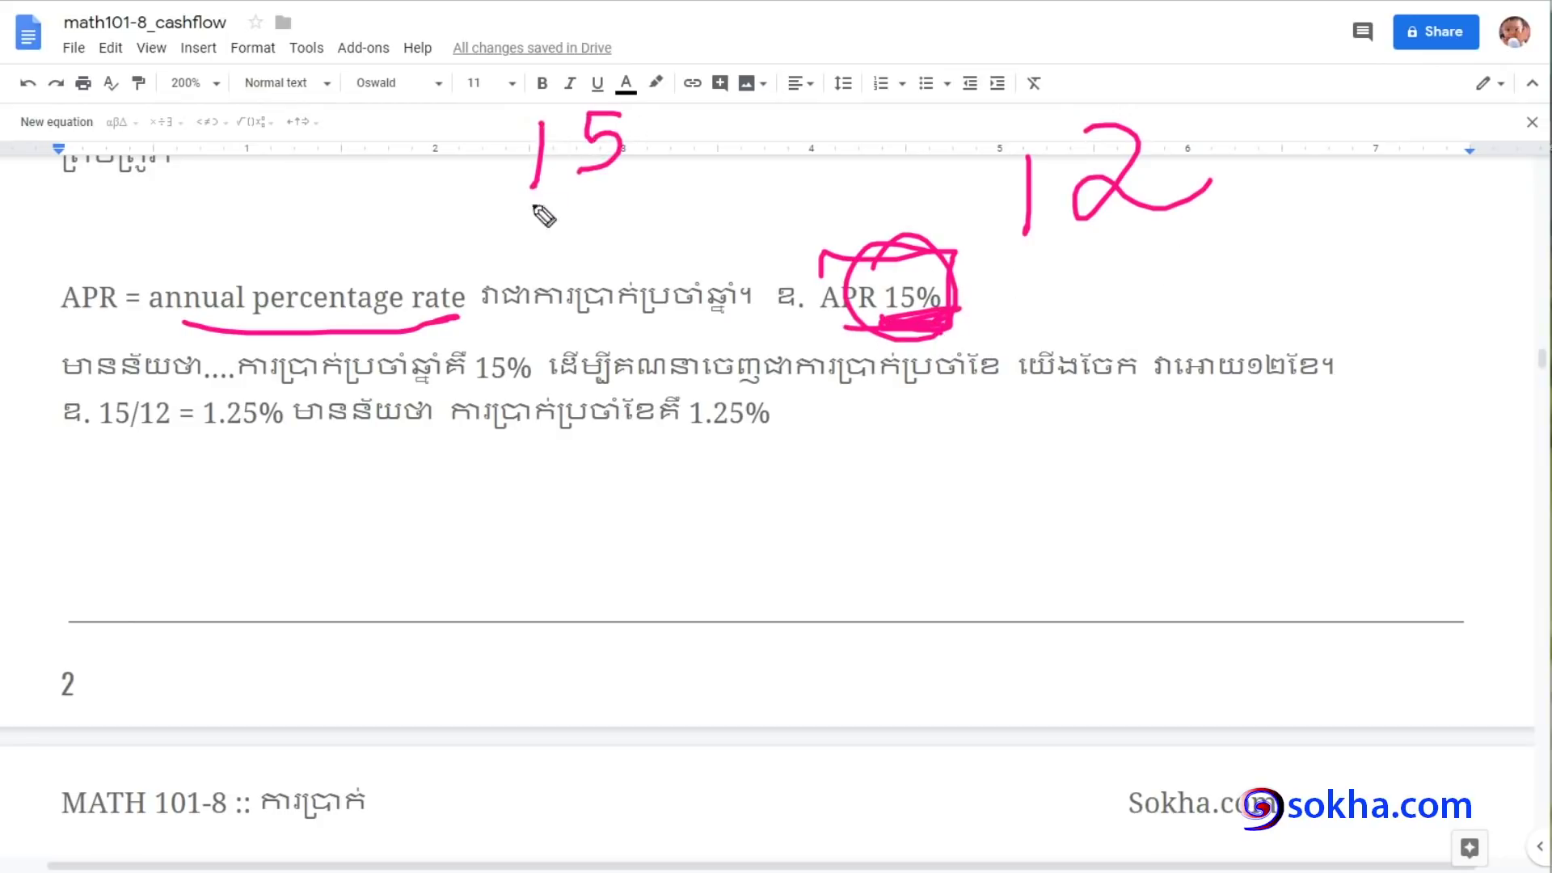
left_click_drag(504, 204, 659, 175)
mouse_move(588, 212)
left_mouse_down()
mouse_move(581, 252)
mouse_move(647, 236)
left_mouse_up()
left_click_drag(687, 159, 918, 126)
mouse_move(912, 63)
left_mouse_down()
mouse_move(928, 46)
mouse_move(931, 131)
mouse_move(953, 104)
left_mouse_up()
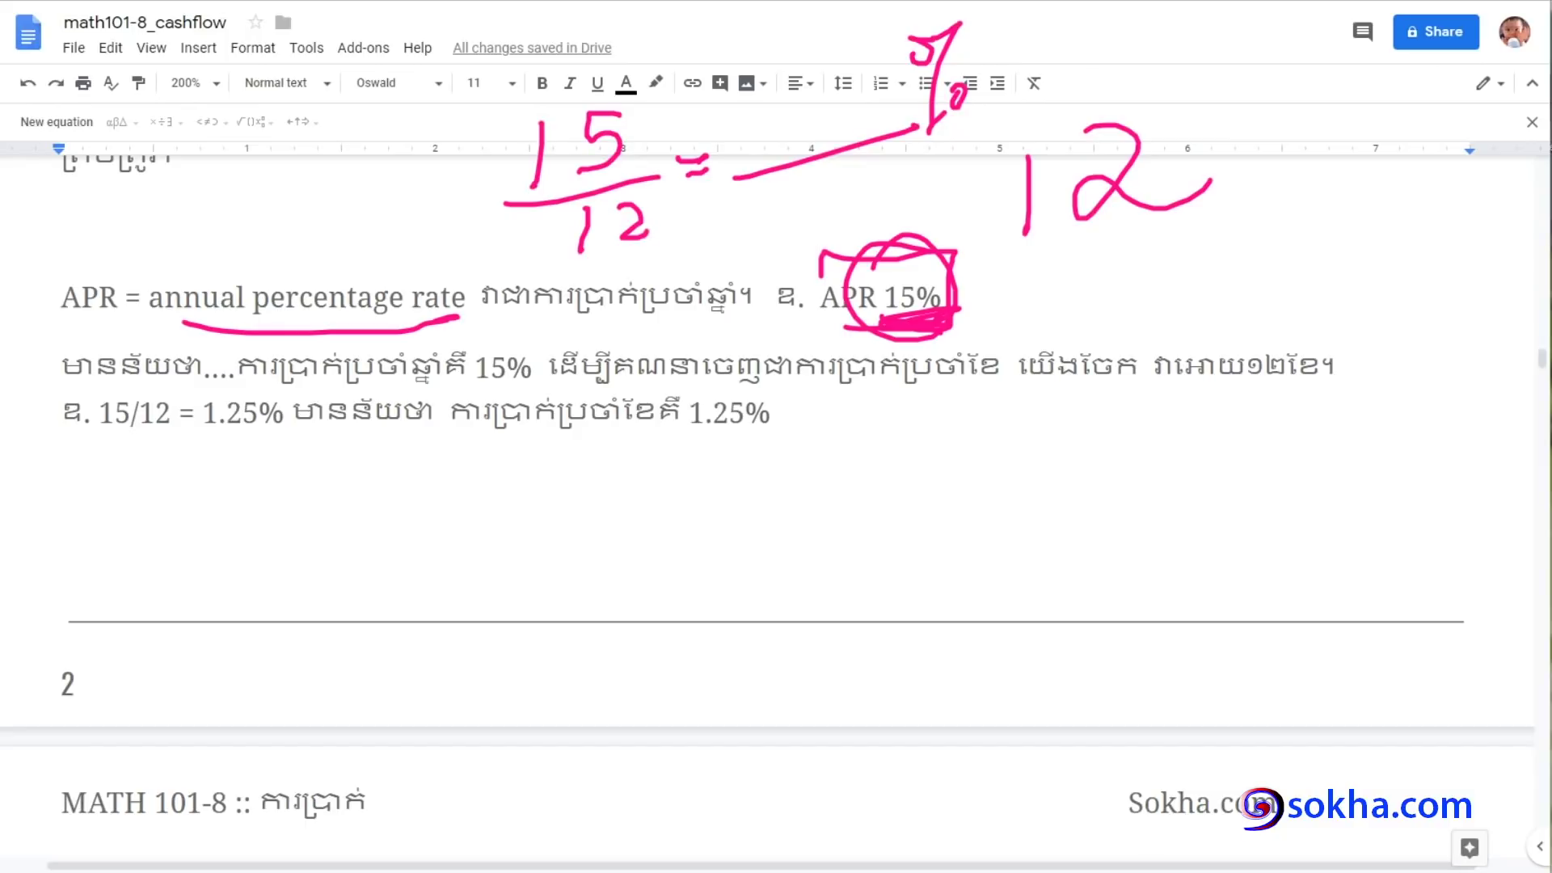
Scroll up to the compound interest formula image and bracket its left side
scroll(1542, 356, "up", 2)
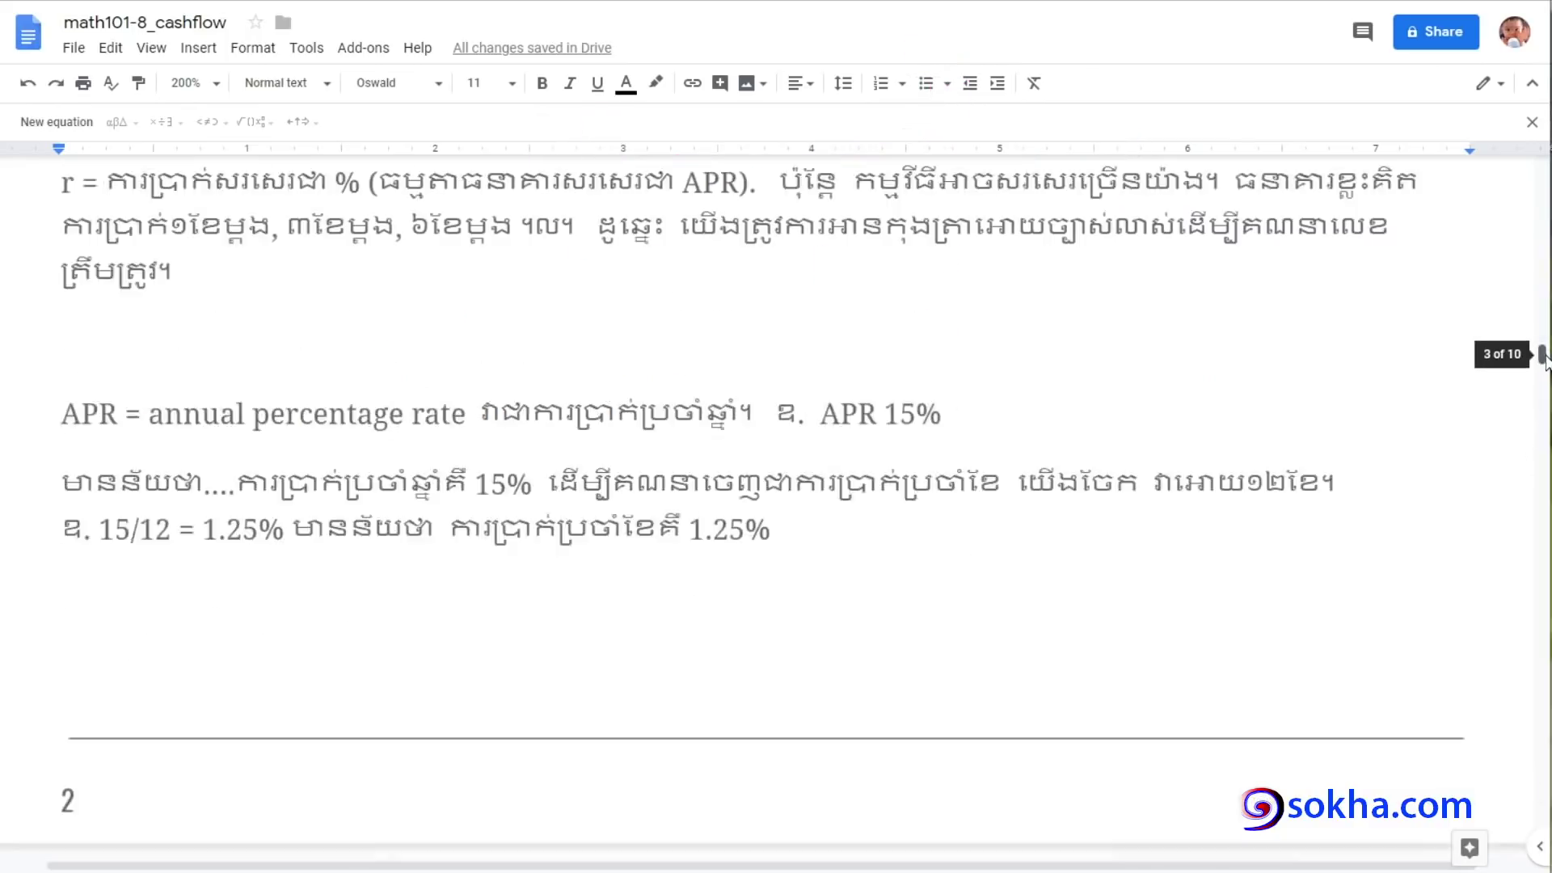
scroll(1542, 356, "up", 9)
scroll(1542, 356, "up", 4)
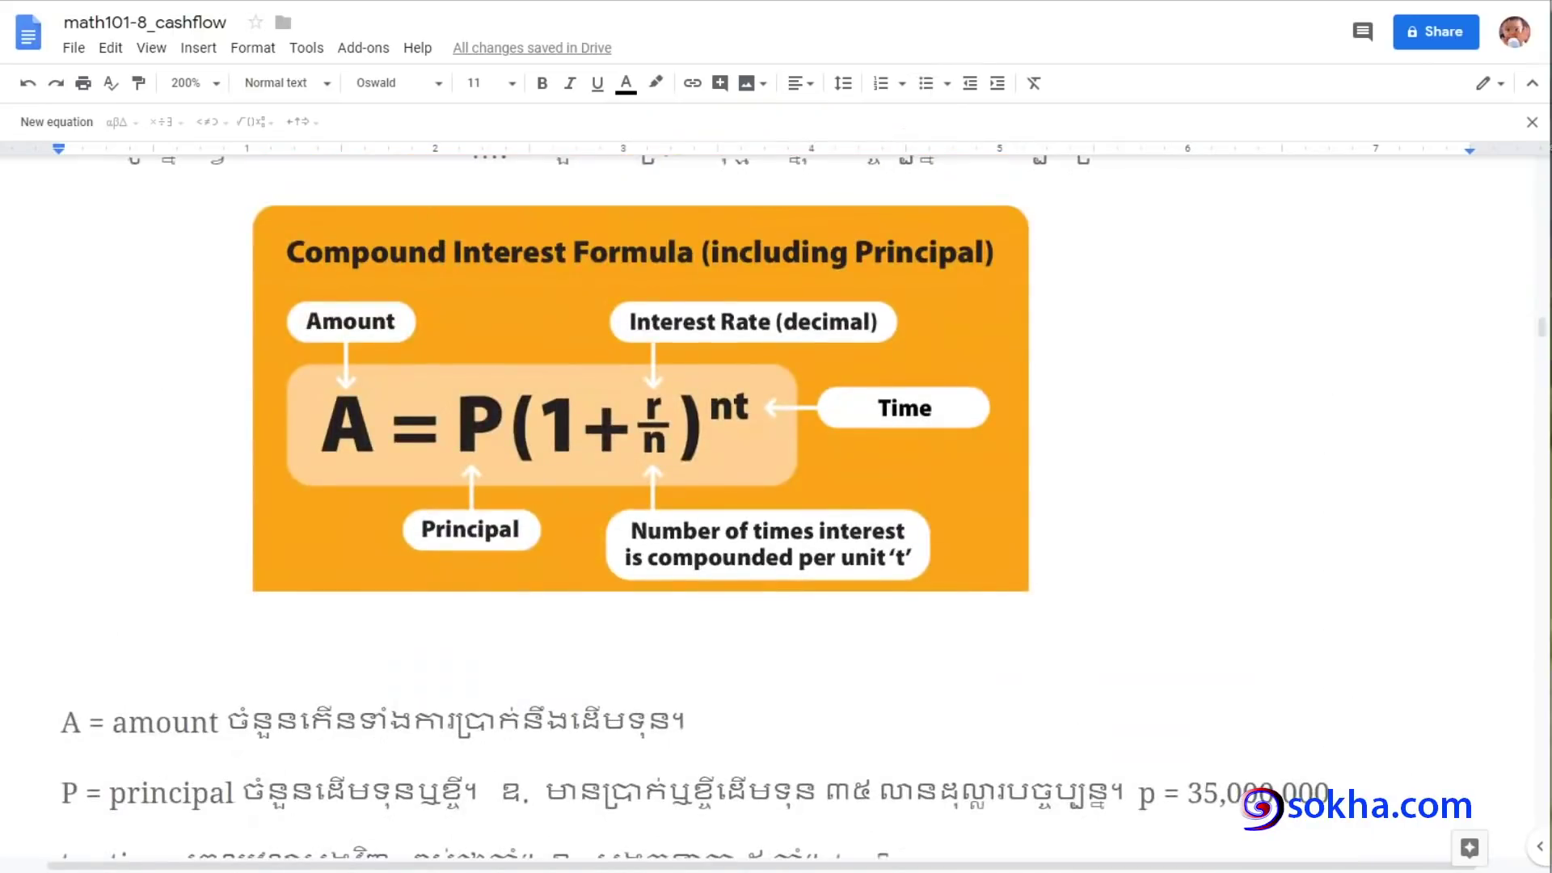
mouse_move(291, 296)
left_mouse_down()
mouse_move(229, 391)
mouse_move(334, 564)
left_mouse_up()
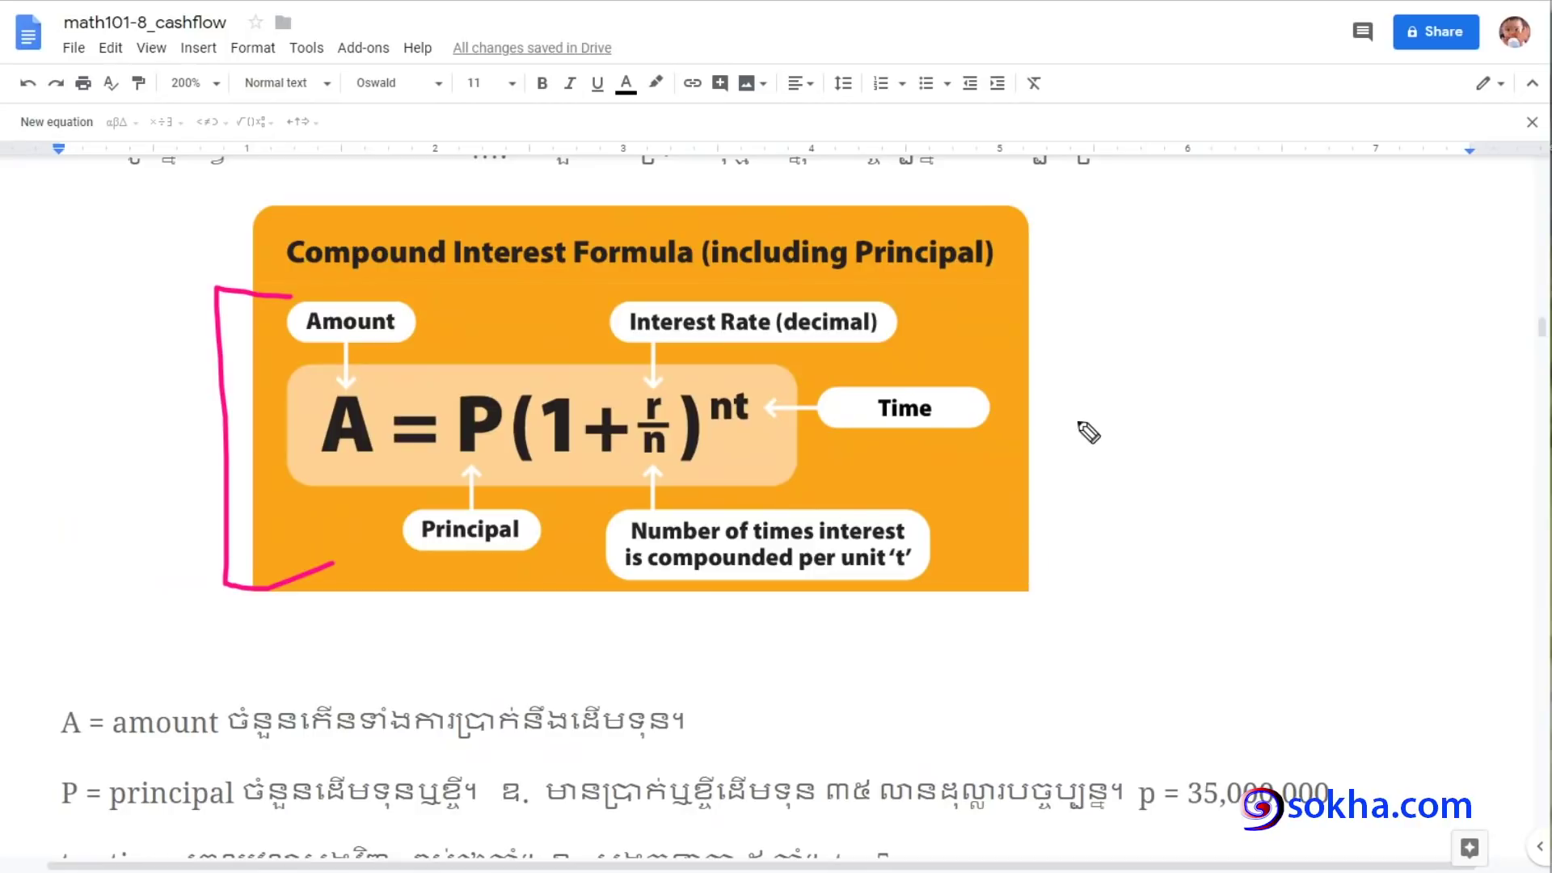
Handwrite %/100 beside the formula, loop P(1+r/n), then erase all pen marks
mouse_move(1095, 252)
left_mouse_down()
mouse_move(1105, 263)
mouse_move(1148, 230)
mouse_move(1067, 346)
left_mouse_up()
left_click_drag(1125, 290, 1130, 290)
left_click_drag(995, 369, 1222, 364)
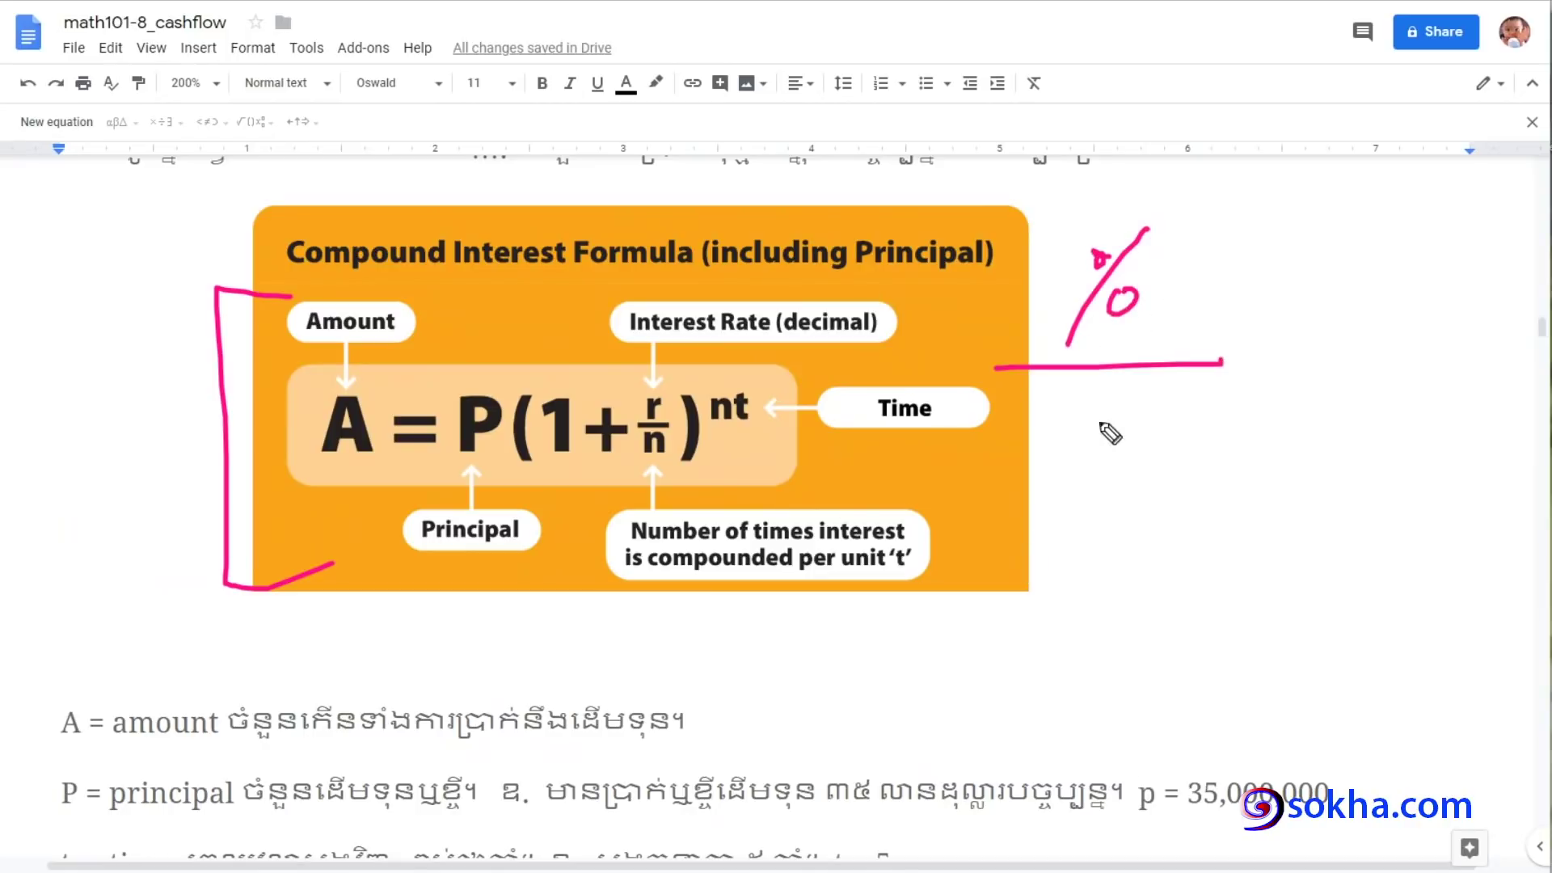
mouse_move(1068, 390)
left_mouse_down()
mouse_move(1046, 443)
mouse_move(1107, 381)
mouse_move(1158, 400)
left_mouse_up()
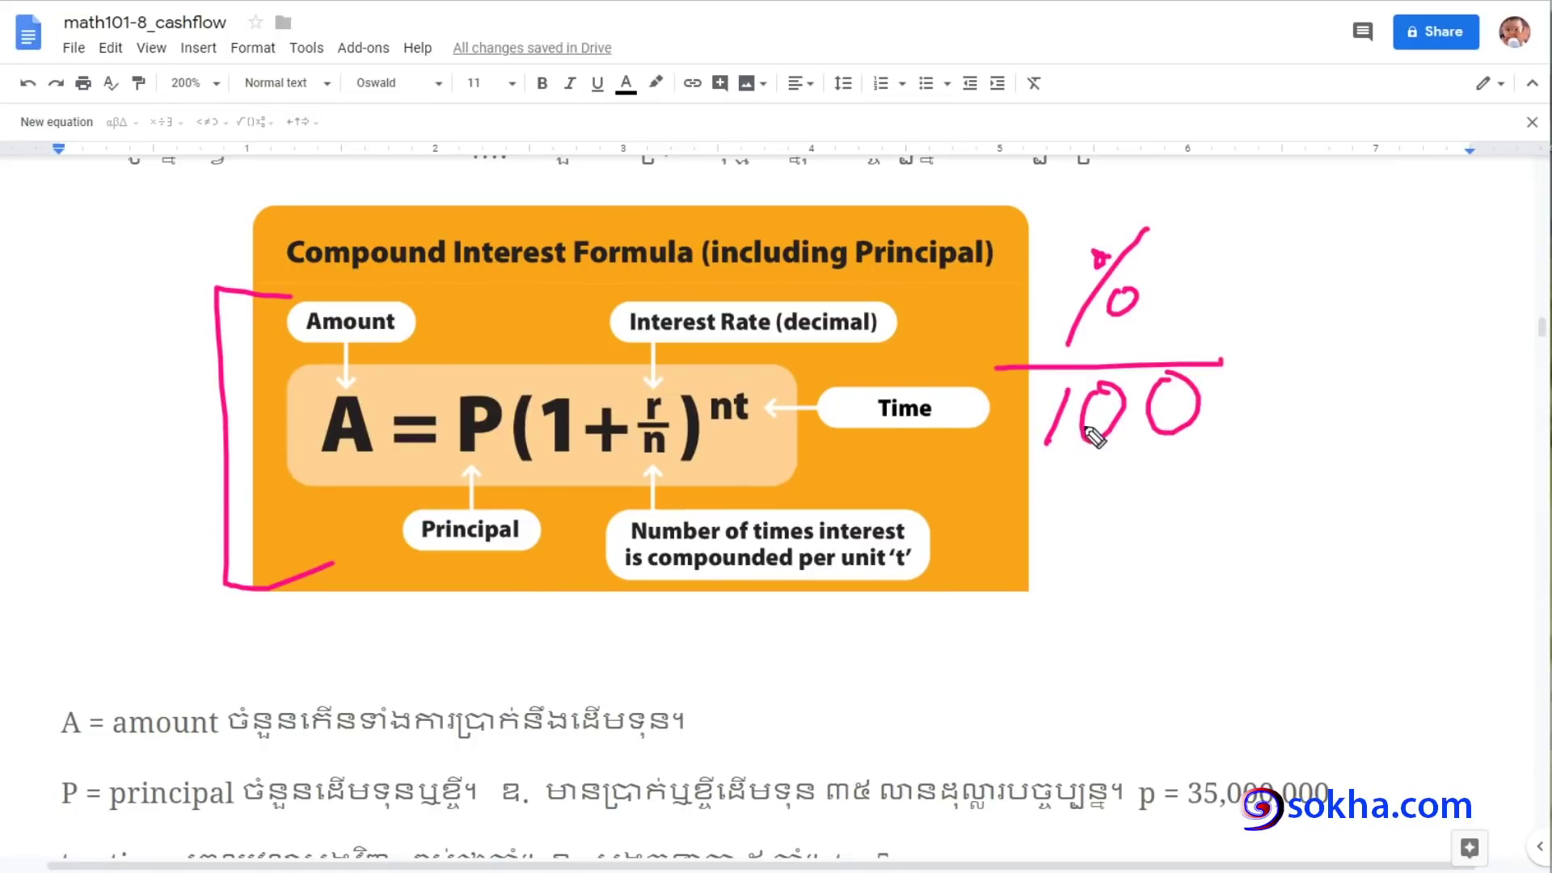
mouse_move(717, 374)
left_mouse_down()
mouse_move(454, 465)
mouse_move(745, 391)
mouse_move(696, 365)
left_mouse_up()
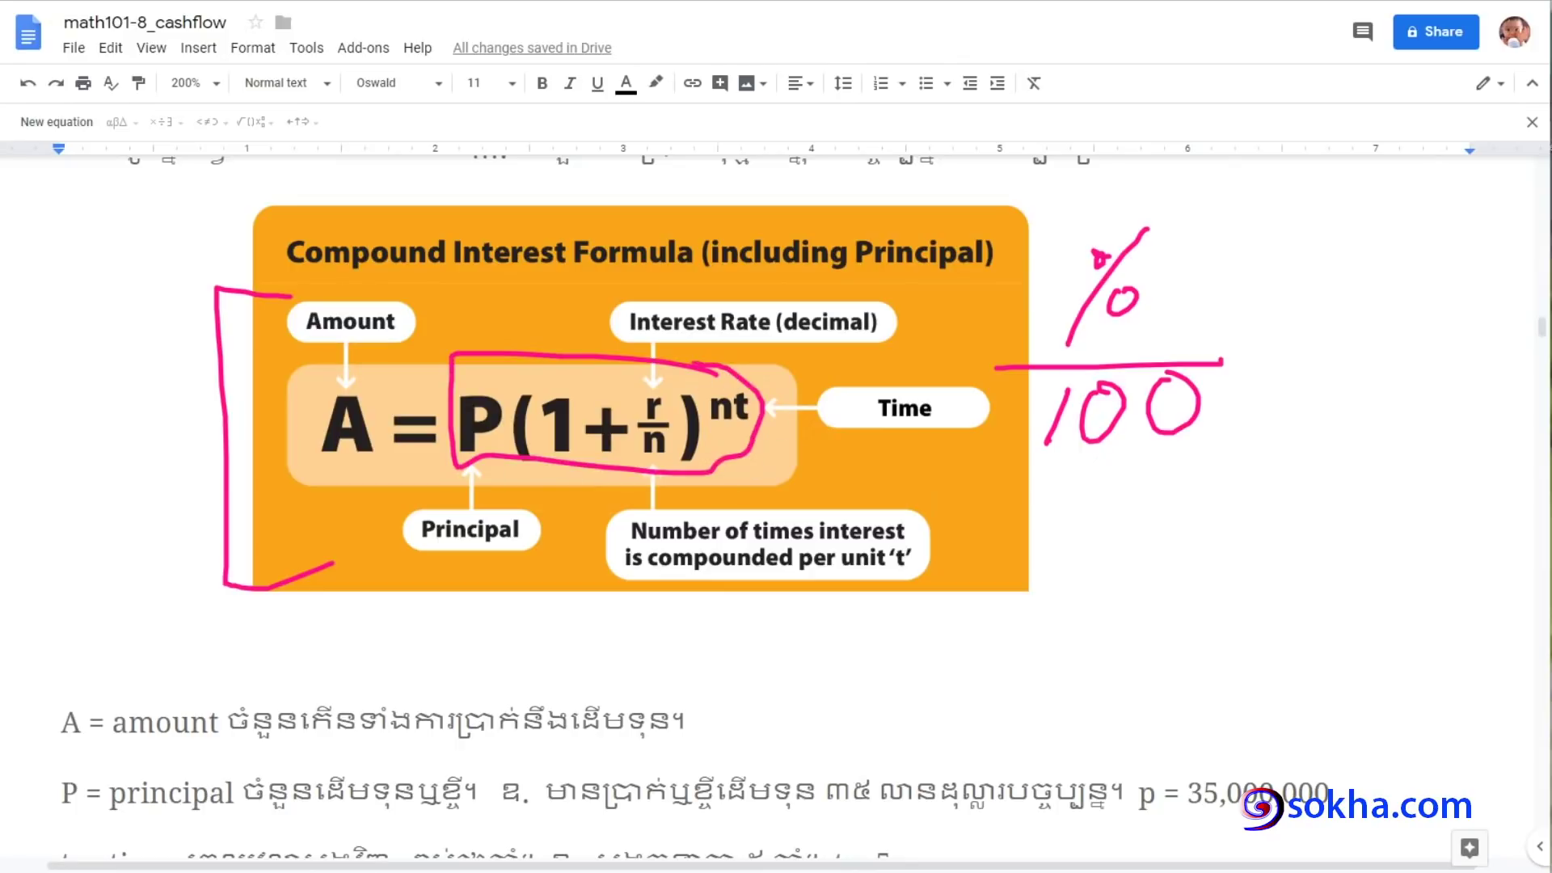
key("Escape")
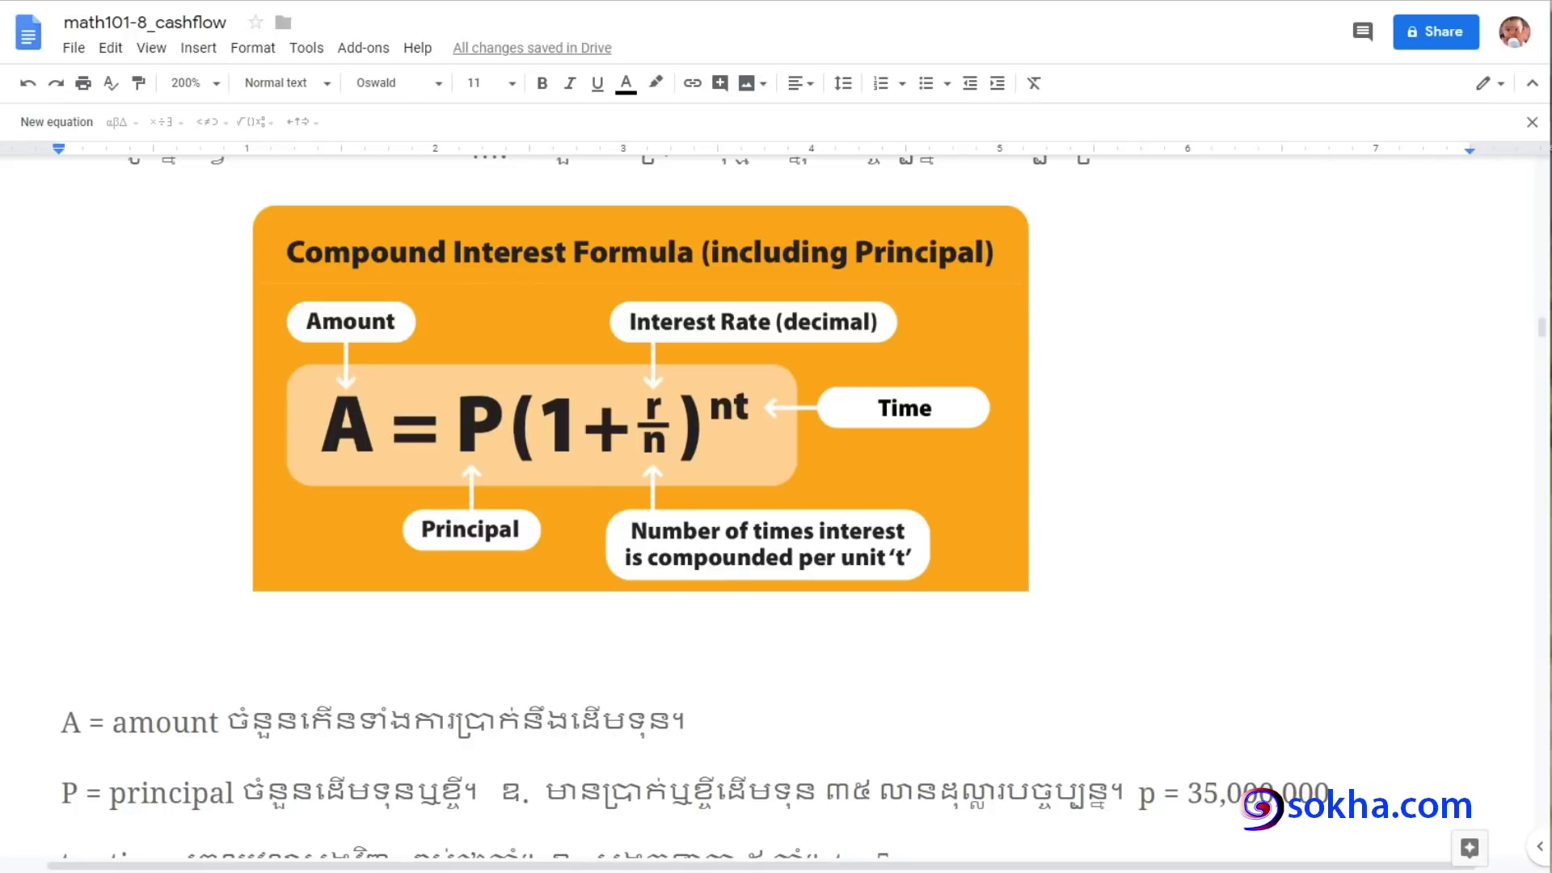
left_click_drag(301, 350, 369, 531)
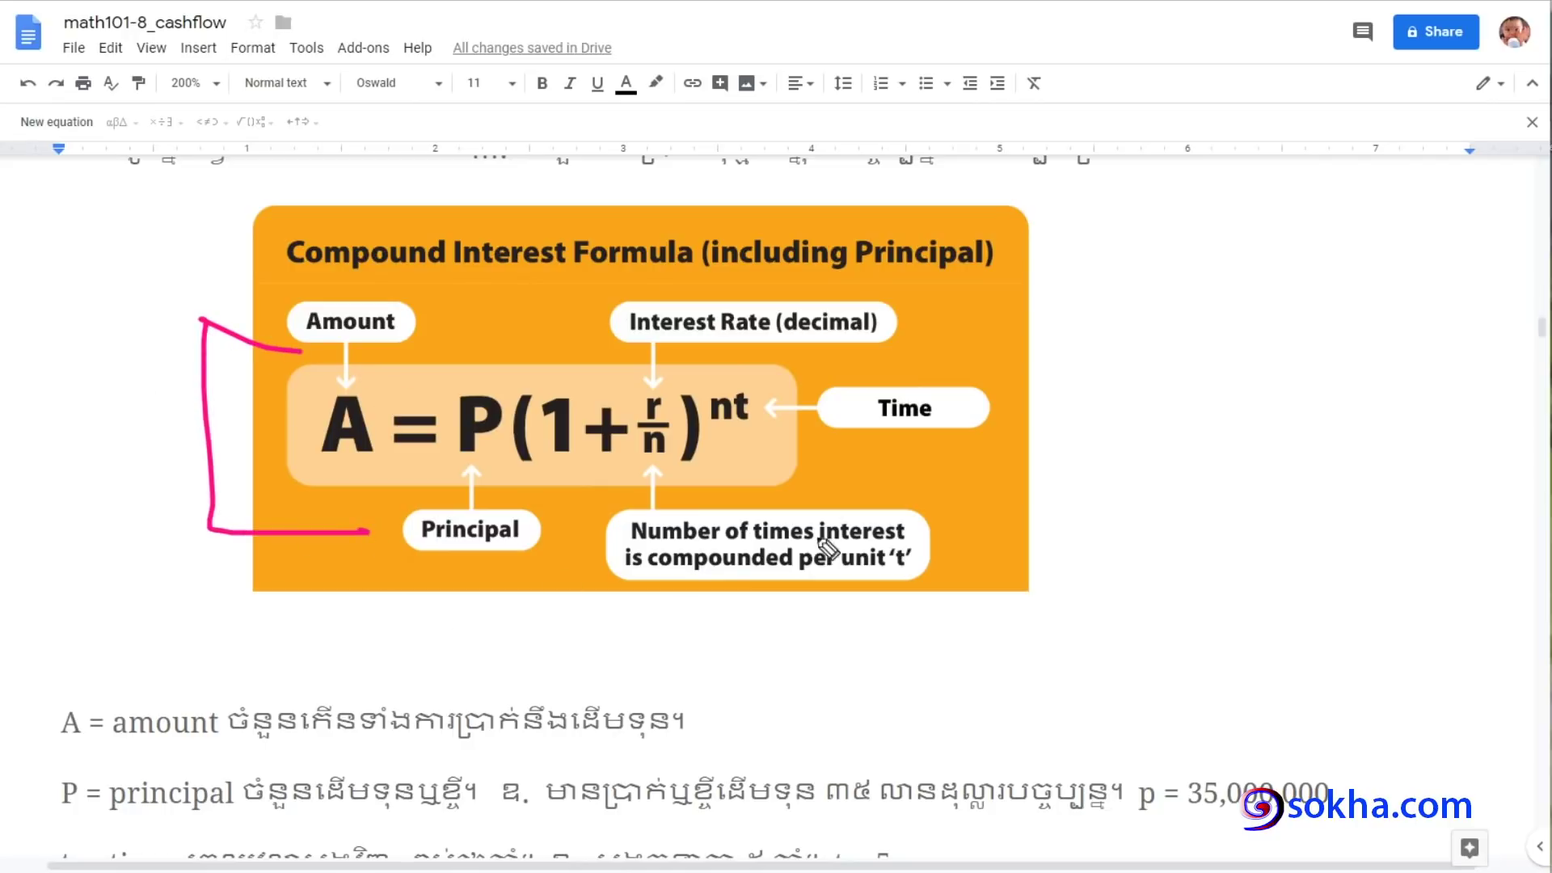
left_click_drag(595, 596, 586, 671)
mouse_move(692, 600)
left_mouse_down()
mouse_move(689, 657)
mouse_move(719, 621)
mouse_move(847, 651)
mouse_move(936, 622)
mouse_move(940, 635)
left_mouse_up()
mouse_move(1113, 559)
left_mouse_down()
mouse_move(1026, 613)
mouse_move(1012, 673)
left_mouse_up()
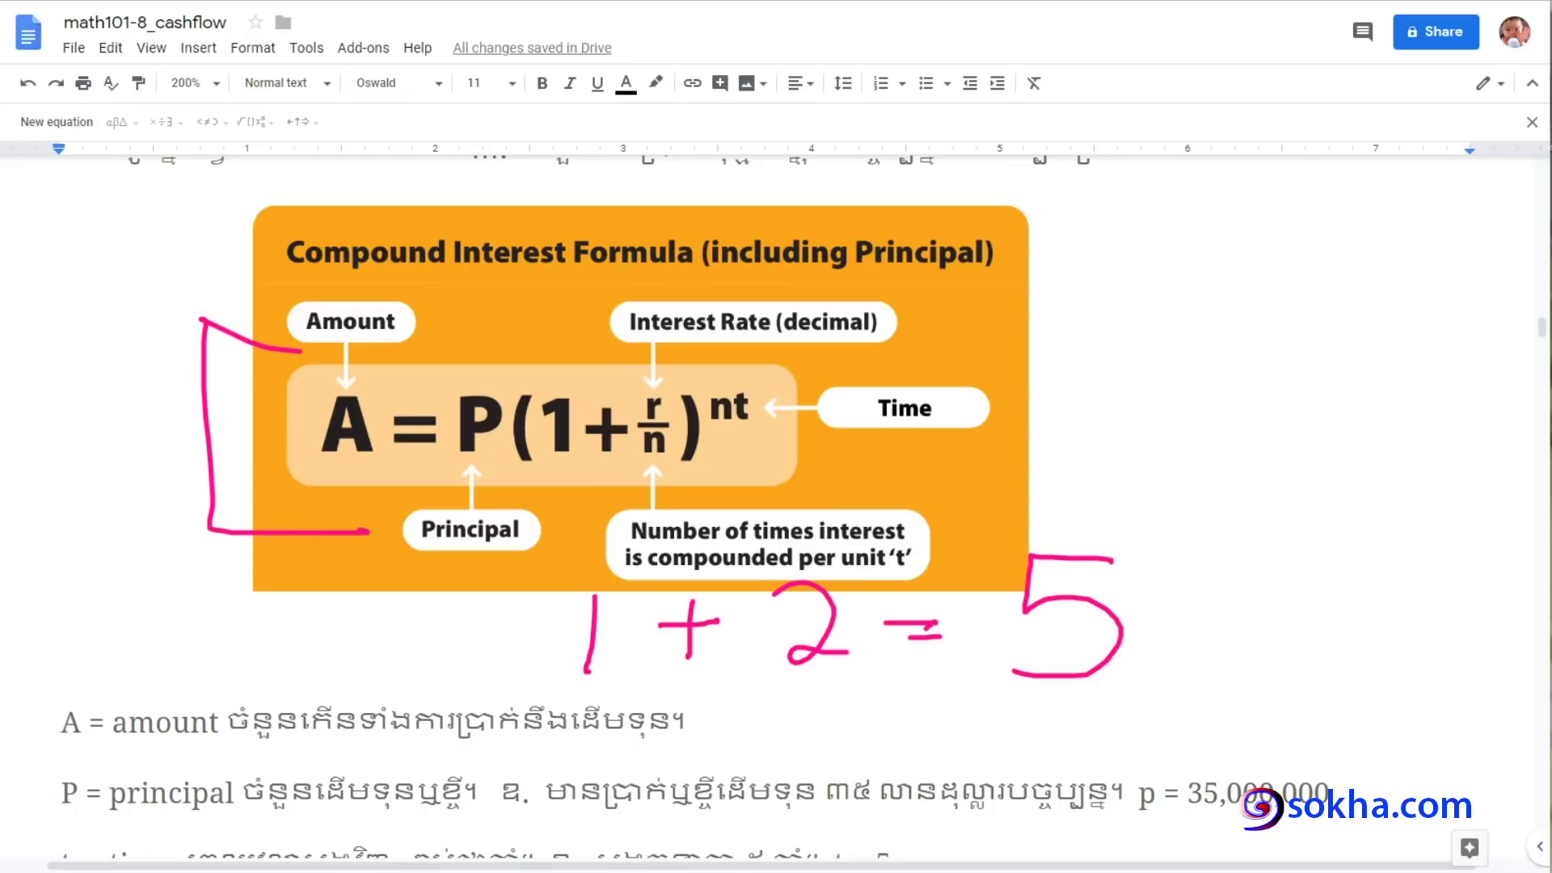
left_click_drag(550, 659, 886, 655)
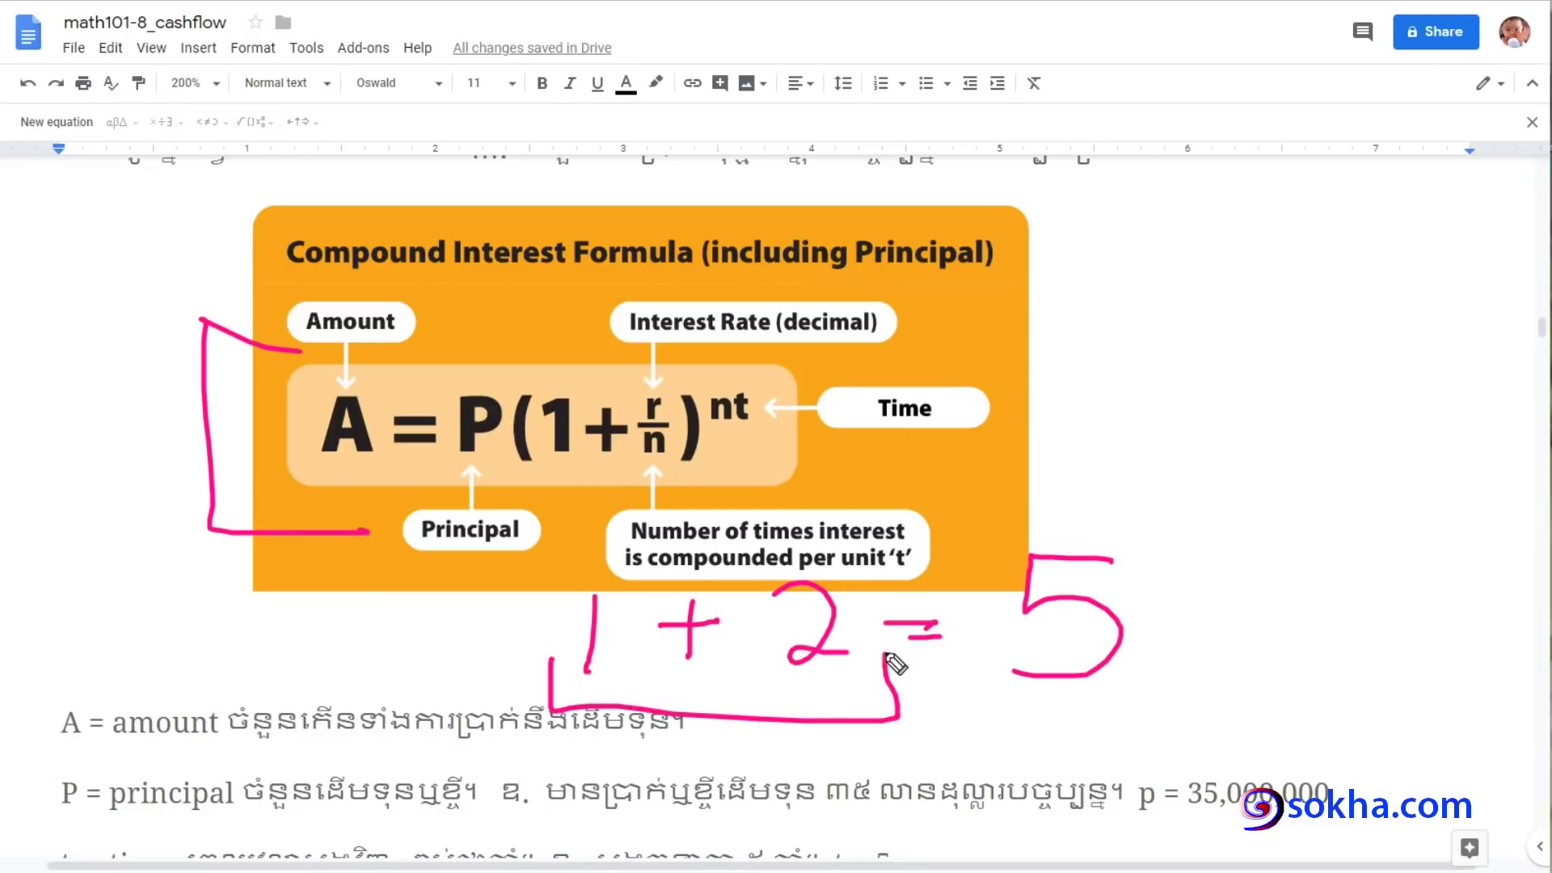
mouse_move(1236, 307)
left_mouse_down()
mouse_move(1067, 477)
mouse_move(1199, 480)
left_mouse_up()
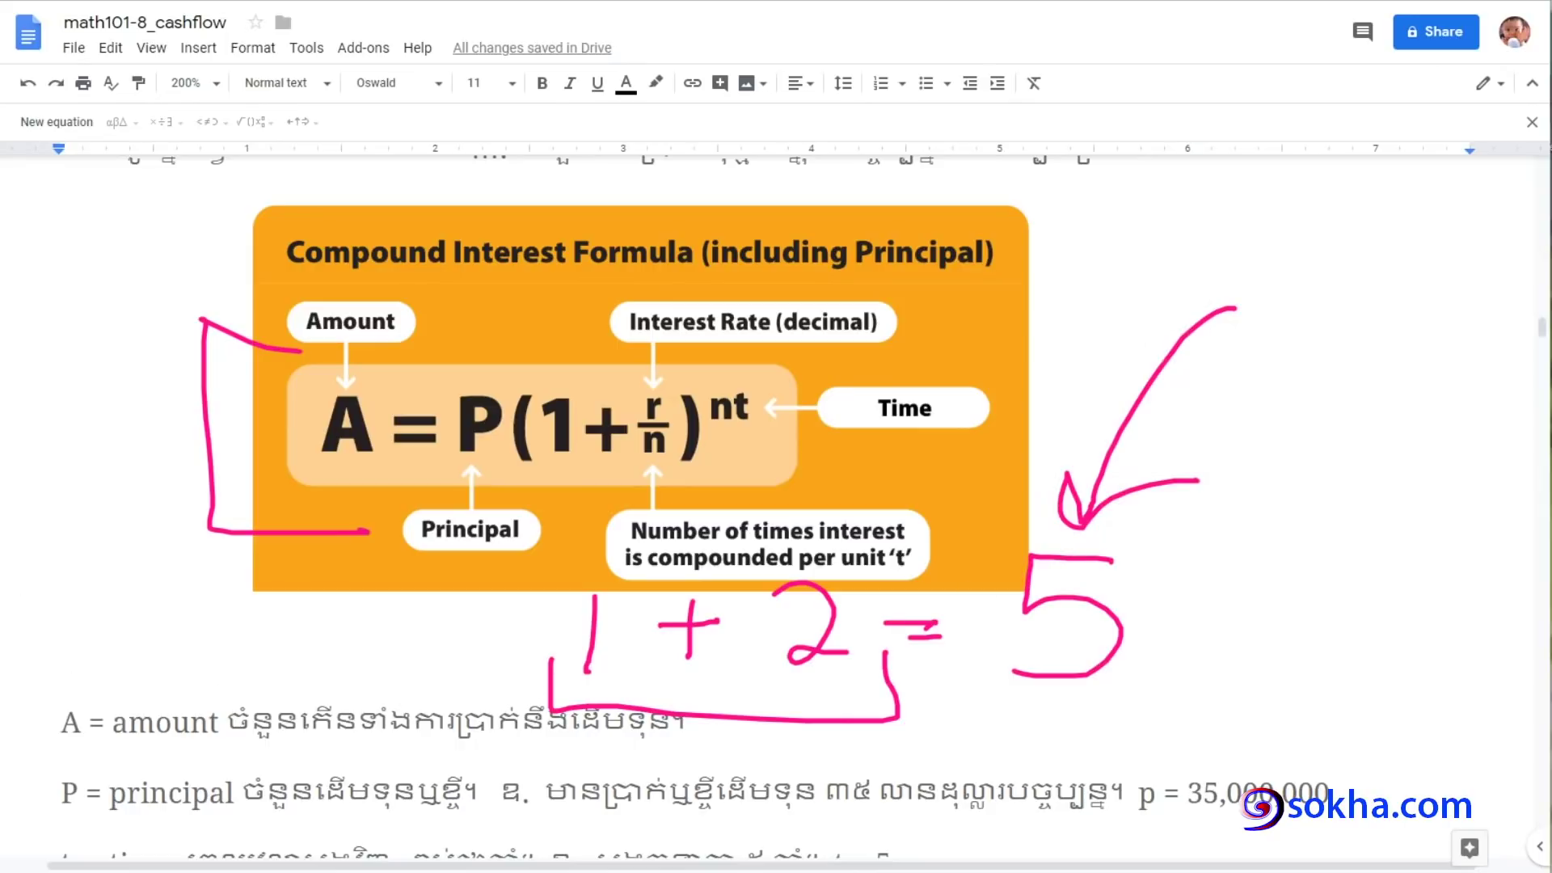
key("e")
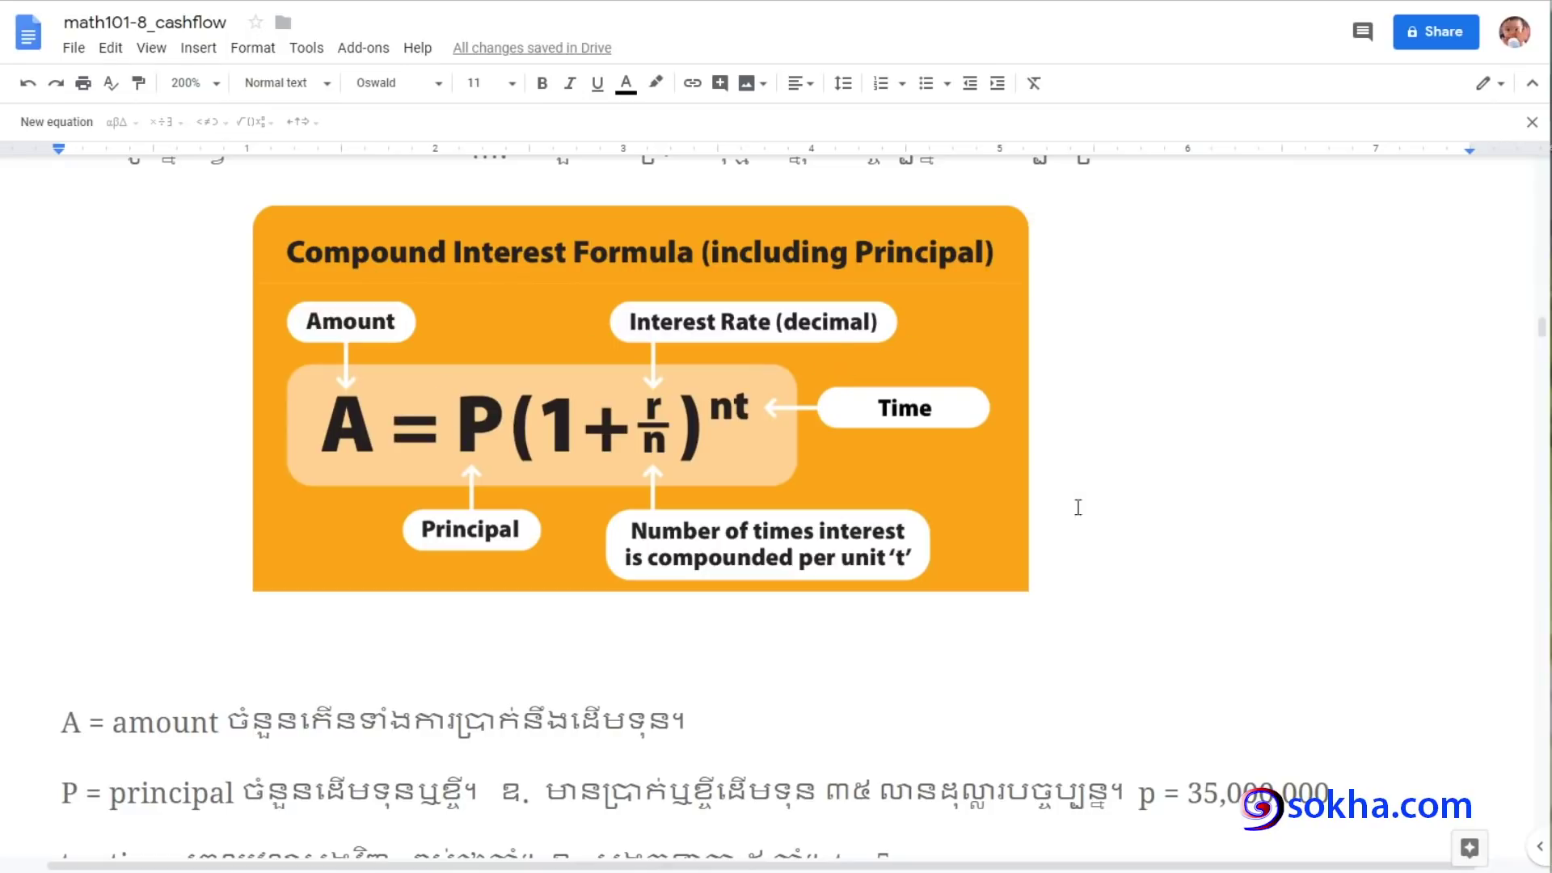
scroll(1539, 371, "down", 4)
scroll(1539, 367, "down", 1)
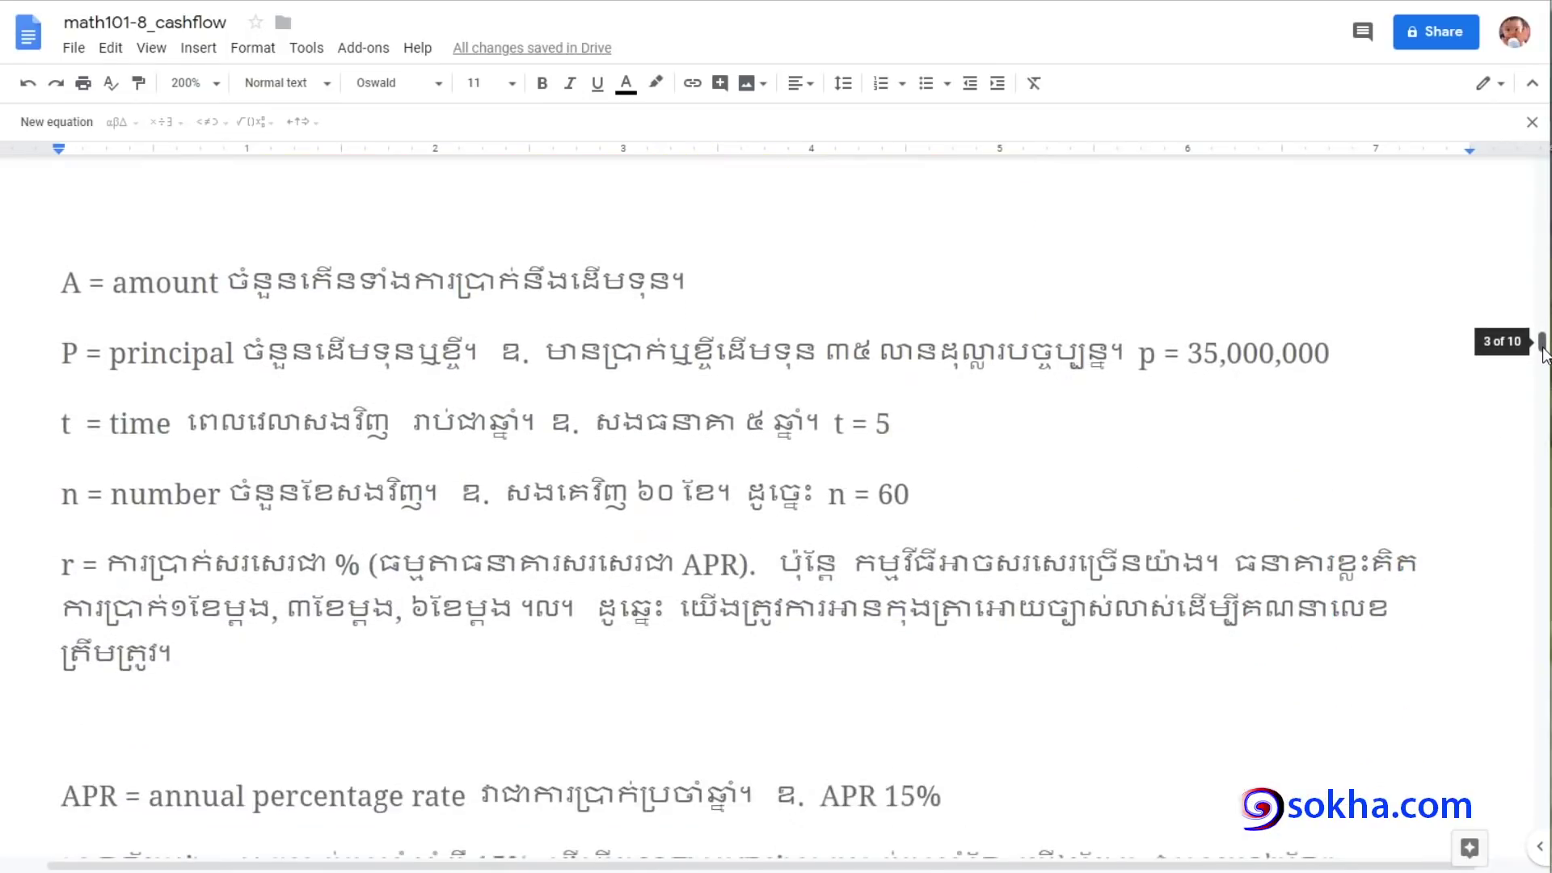
scroll(1542, 362, "down", 4)
mouse_move(1543, 359)
left_mouse_down()
mouse_move(1544, 558)
mouse_move(1542, 472)
left_mouse_up()
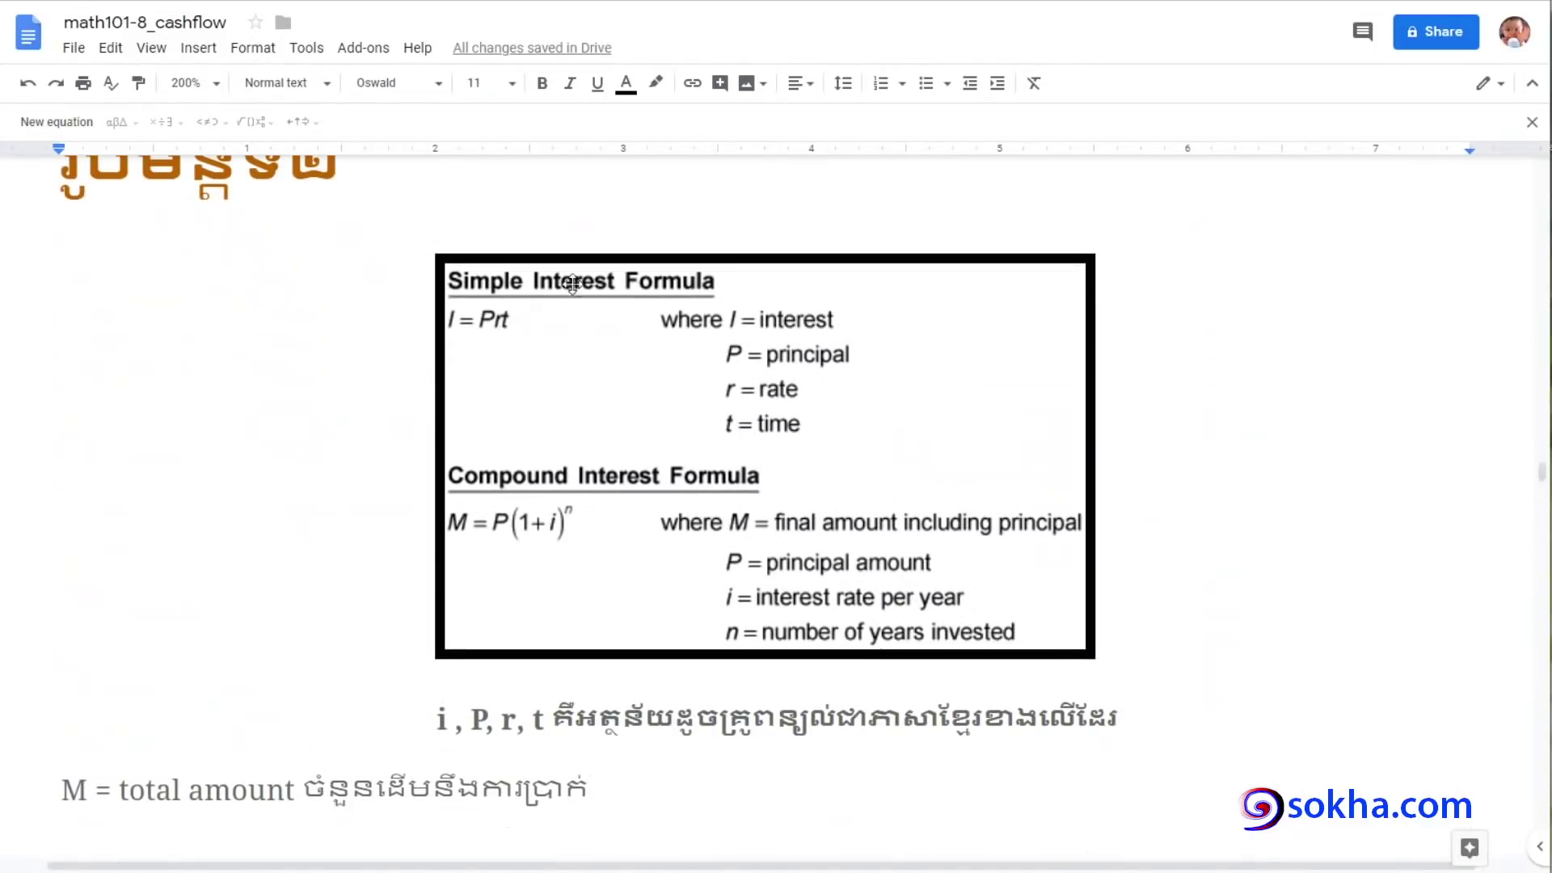
mouse_move(407, 349)
left_mouse_down()
mouse_move(547, 304)
mouse_move(419, 319)
left_mouse_up()
mouse_move(839, 279)
left_mouse_down()
mouse_move(889, 380)
mouse_move(846, 432)
left_mouse_up()
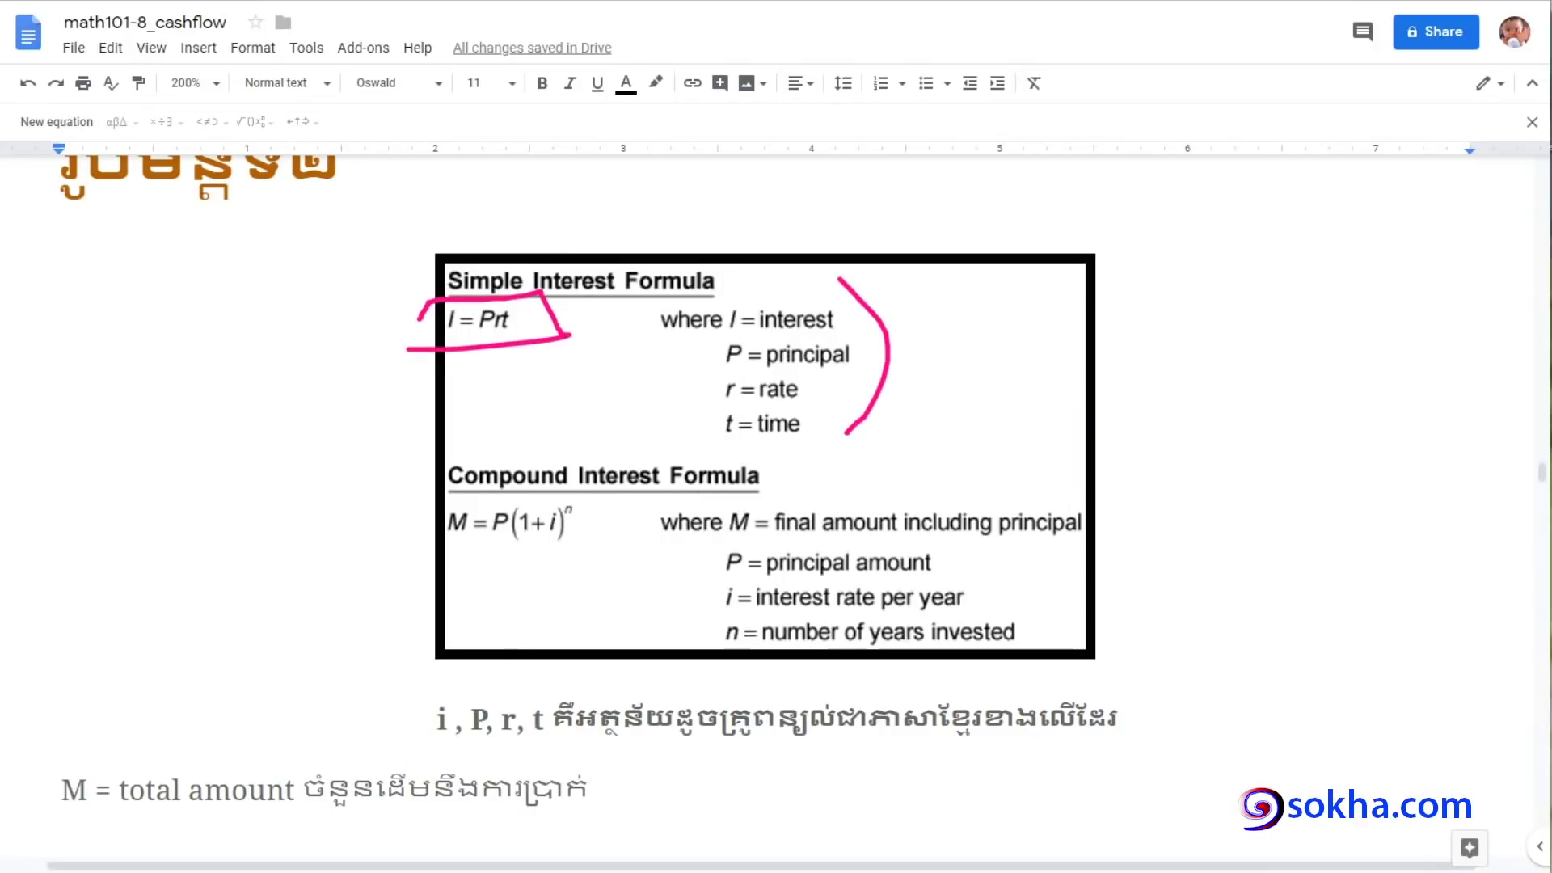
mouse_move(1541, 471)
left_mouse_down()
mouse_move(1542, 494)
mouse_move(1542, 325)
mouse_move(1542, 404)
left_mouse_up()
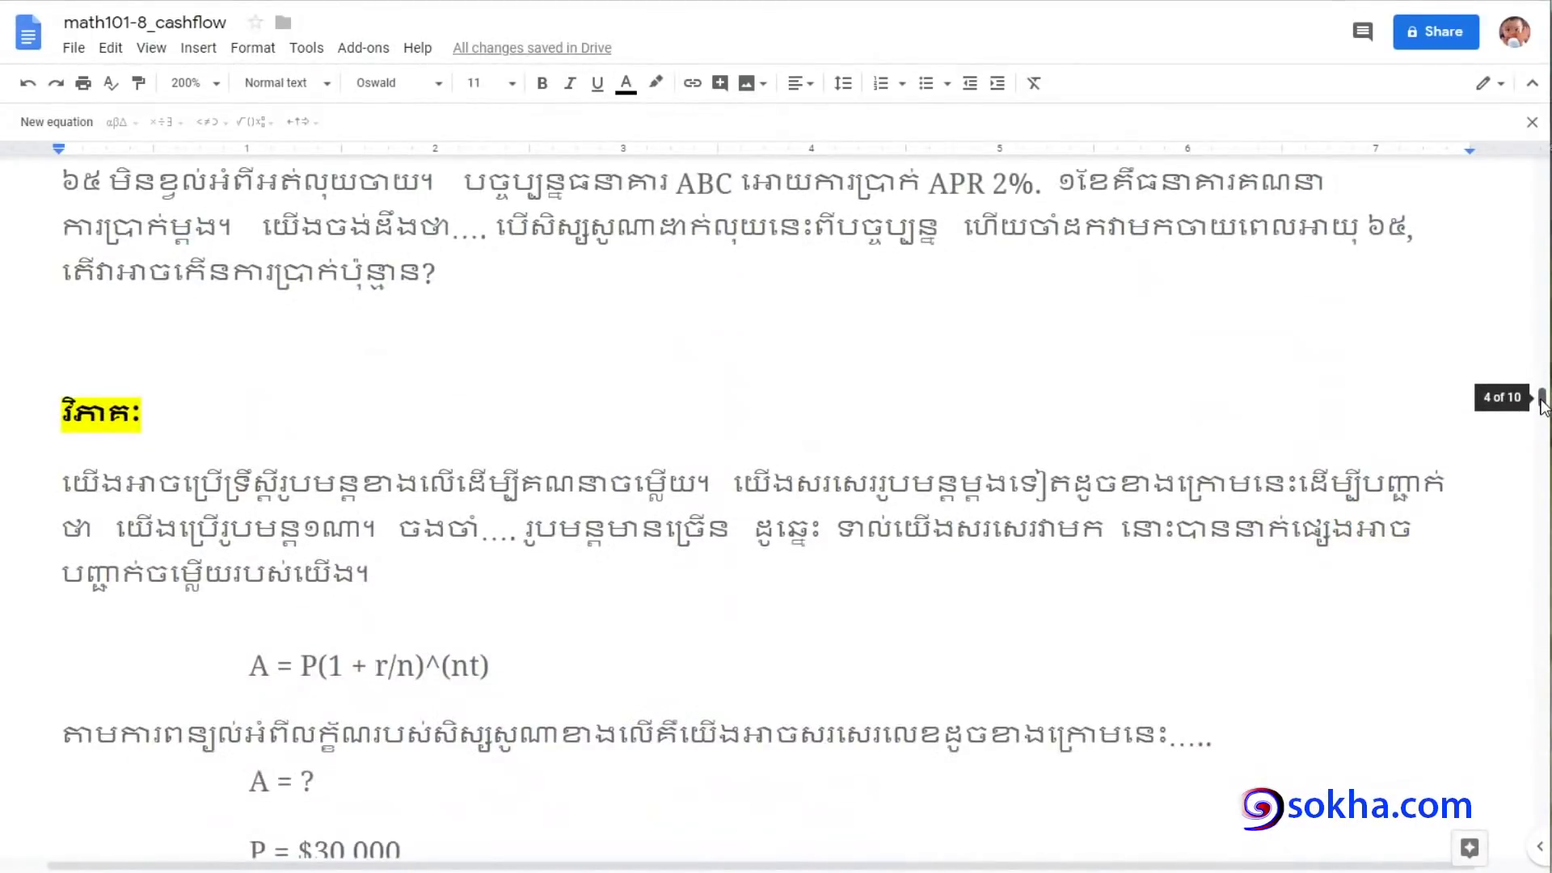
left_click_drag(1542, 404, 1542, 325)
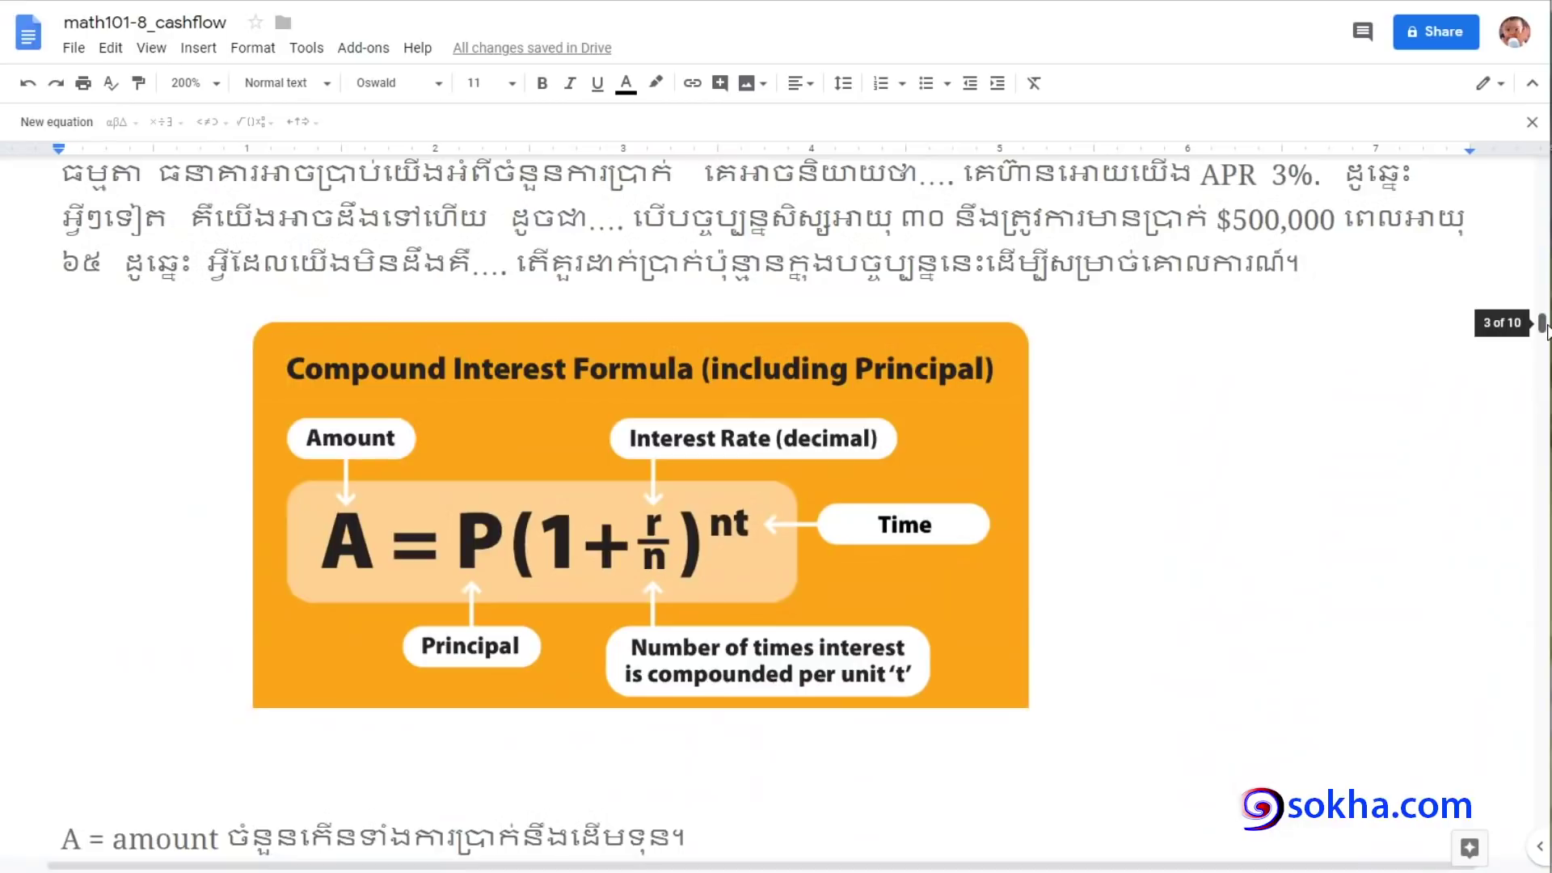
mouse_move(1542, 323)
left_mouse_down()
mouse_move(1545, 427)
mouse_move(1542, 323)
left_mouse_up()
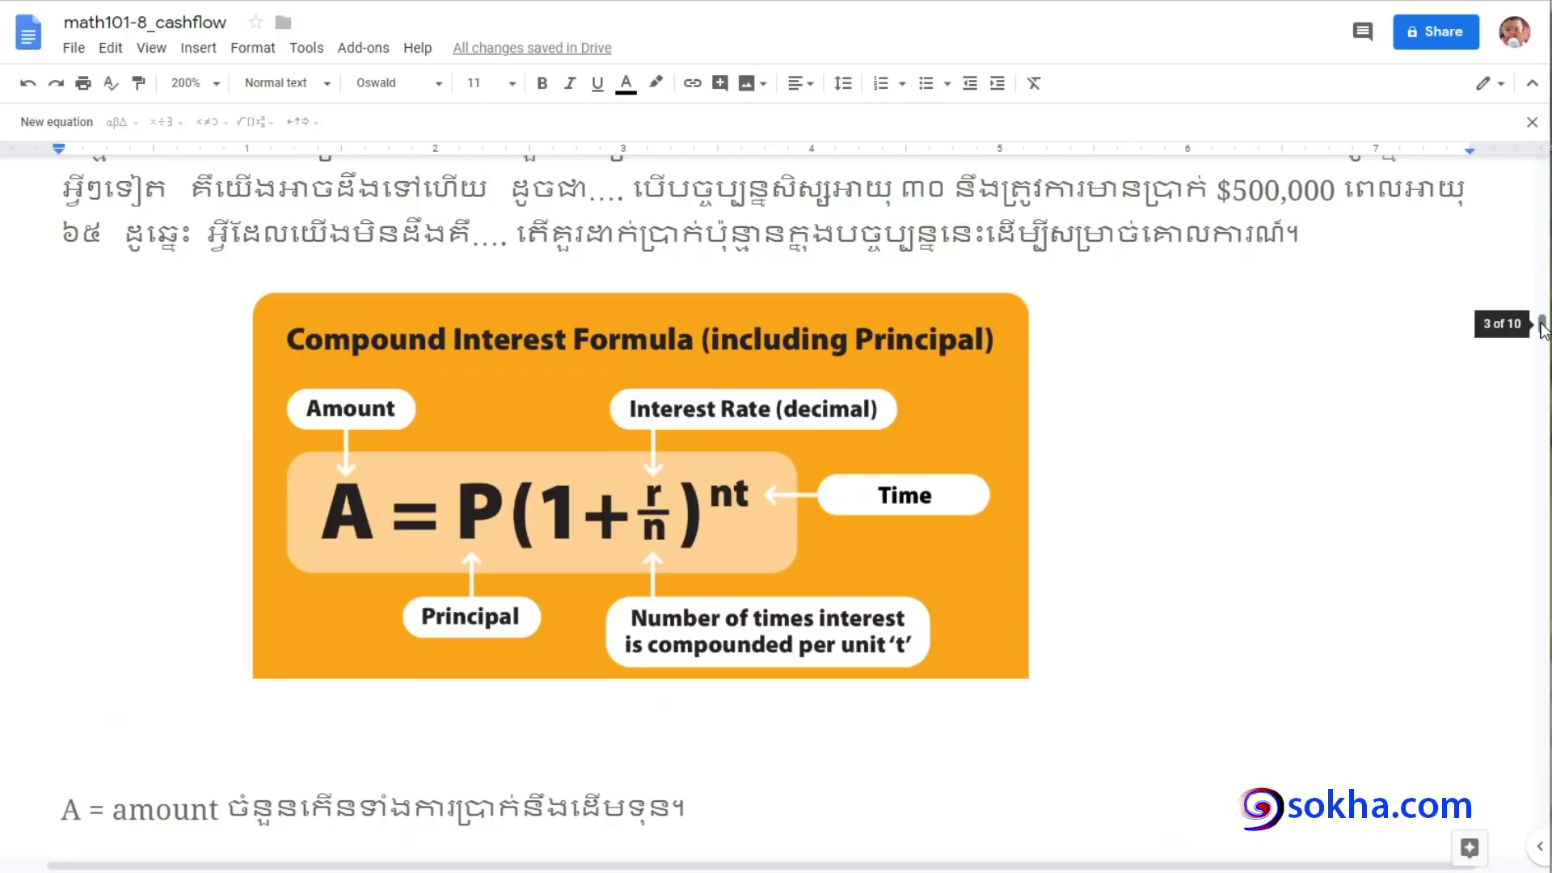
left_click_drag(1542, 327, 1542, 391)
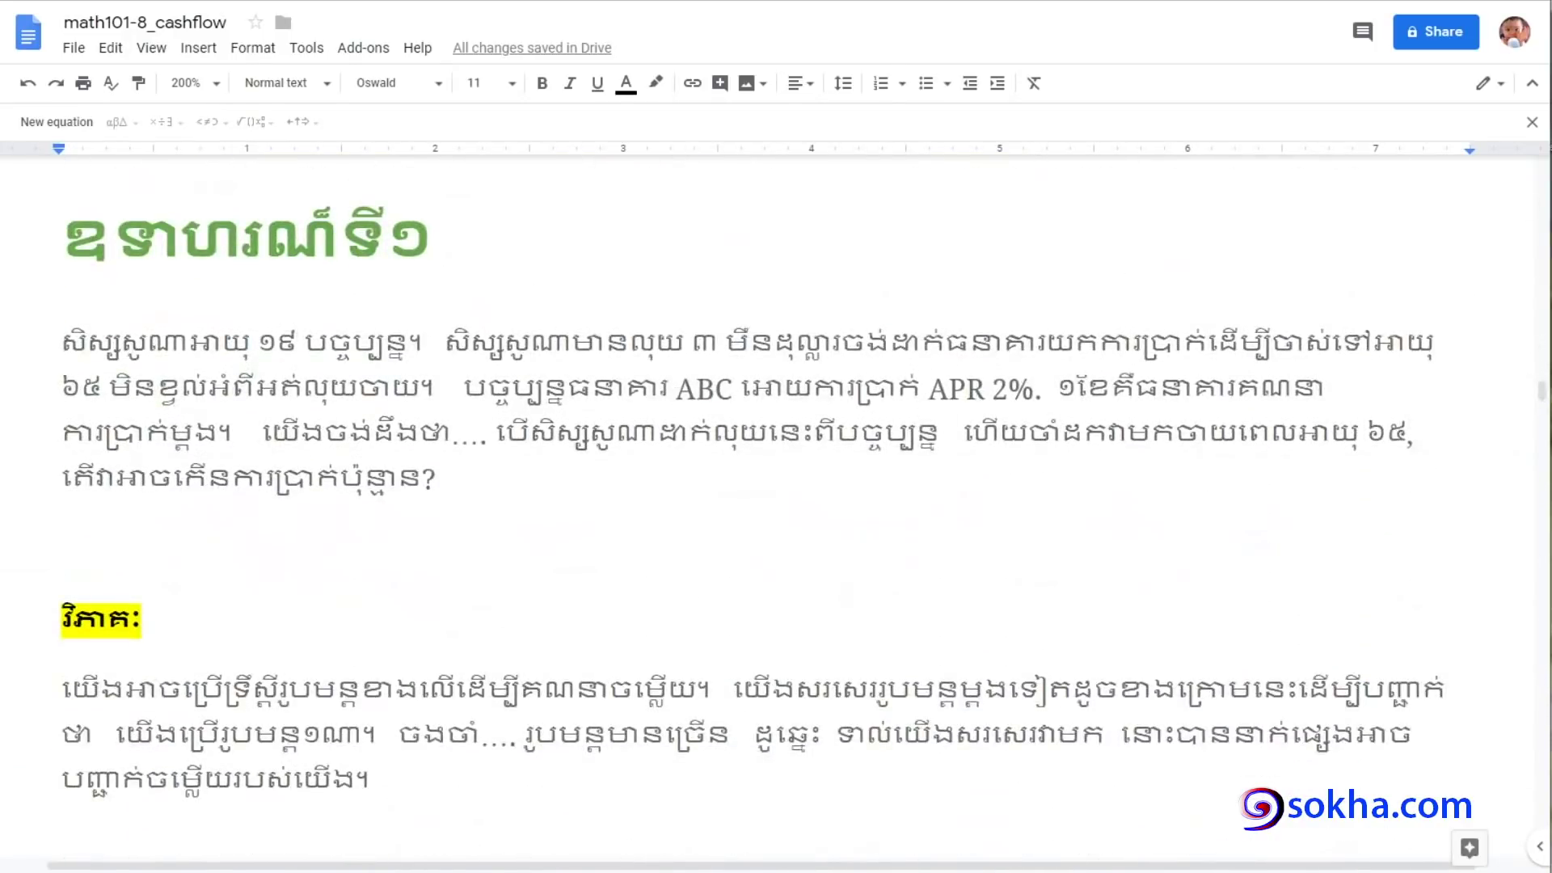
Bracket Example 1, mark the deposit amount, and underline the age-65 and bank ABC rate phrases
mouse_move(108, 292)
left_mouse_down()
mouse_move(35, 312)
mouse_move(130, 517)
left_mouse_up()
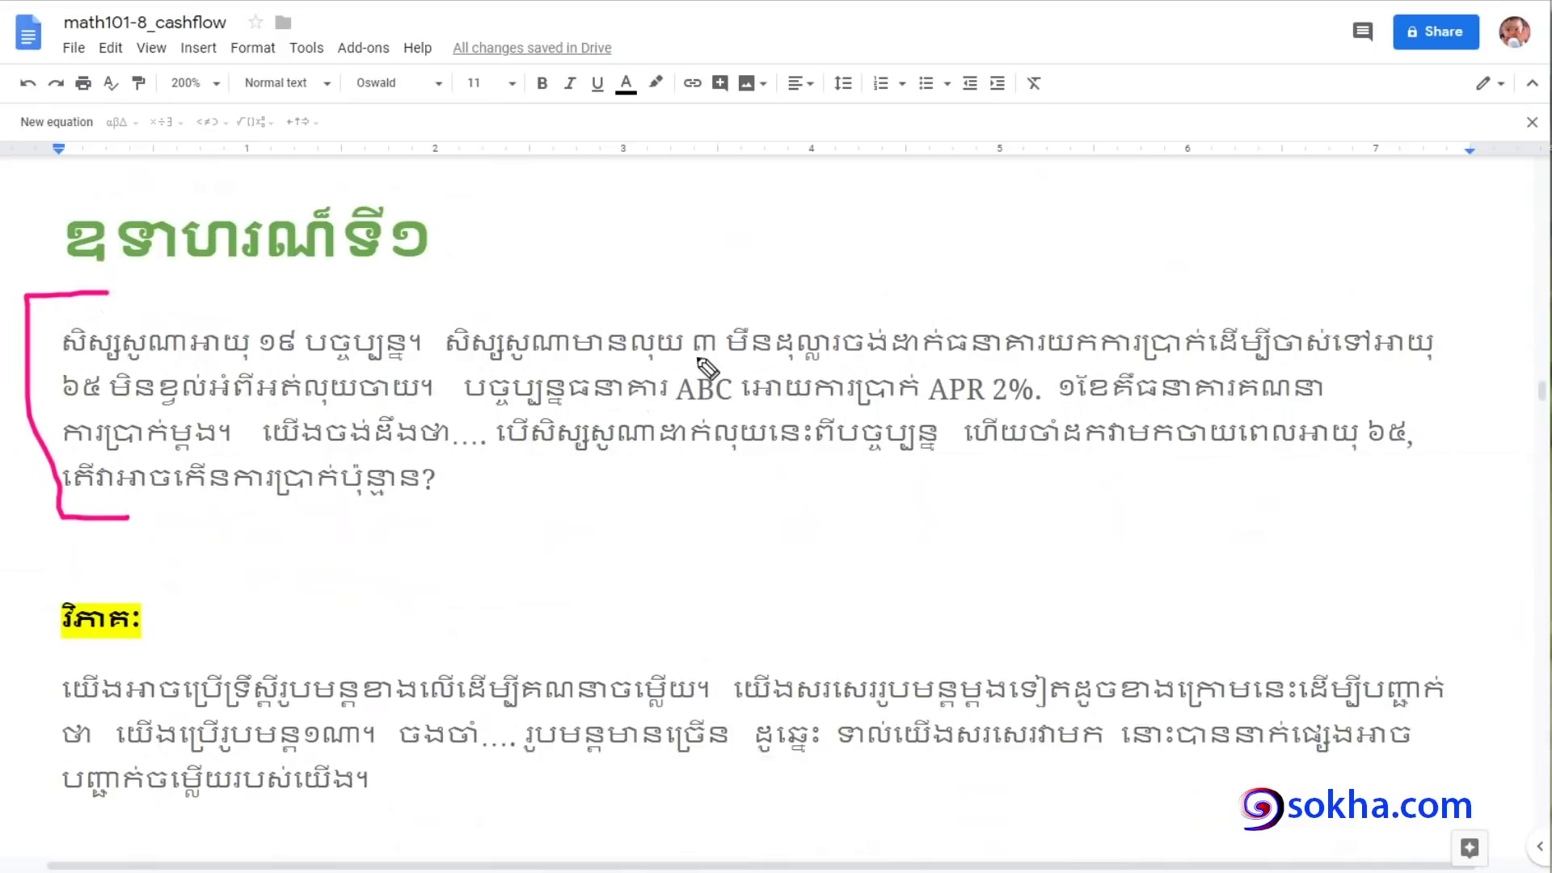
mouse_move(691, 321)
left_mouse_down()
mouse_move(701, 292)
mouse_move(841, 315)
left_mouse_up()
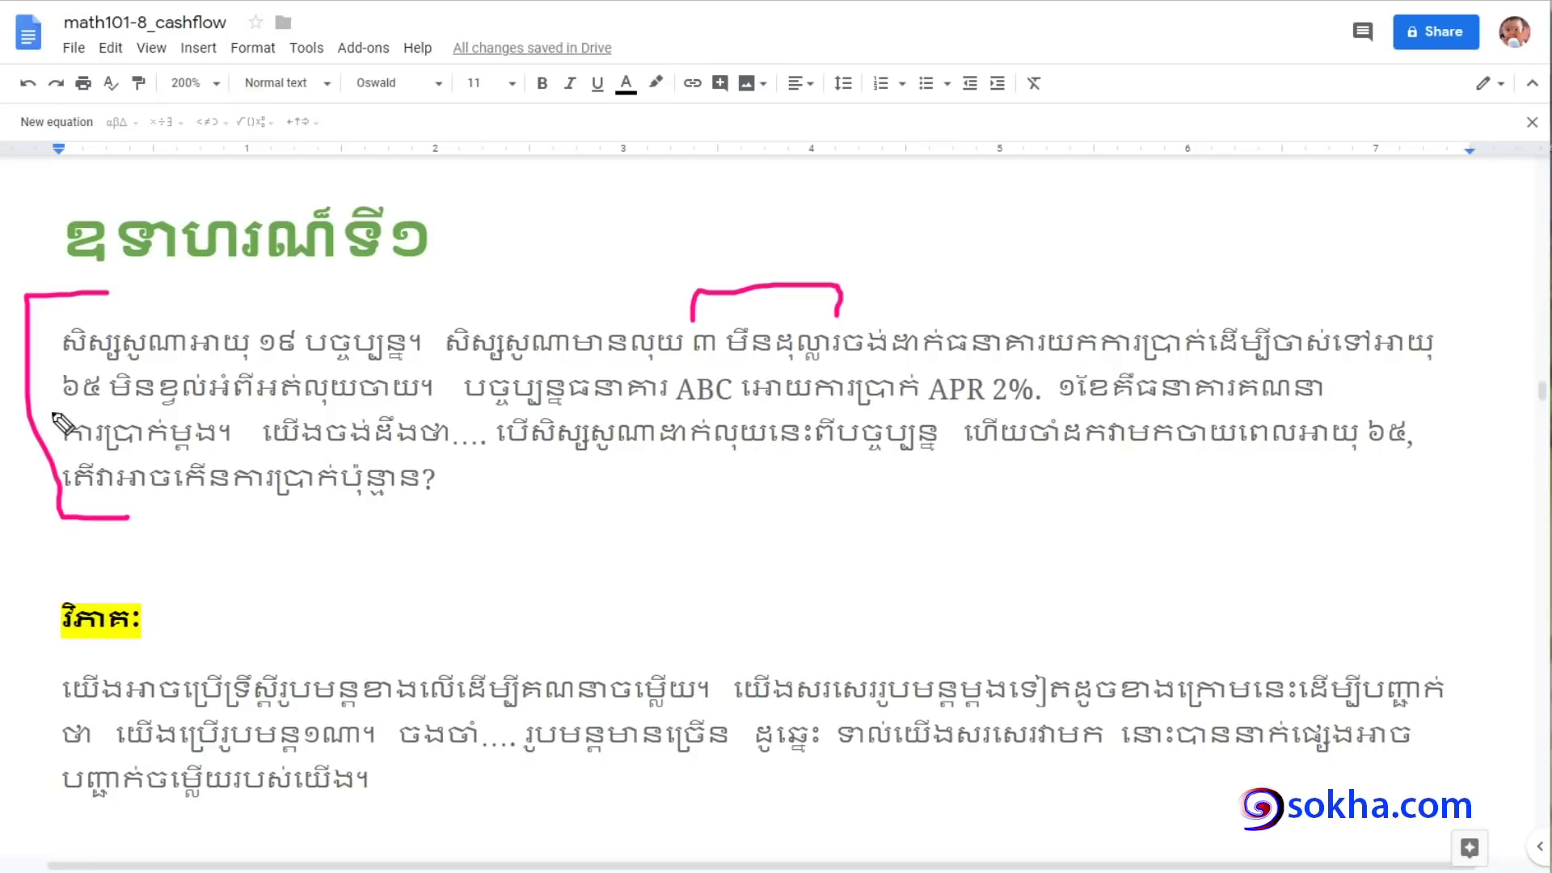
left_click_drag(51, 413, 412, 410)
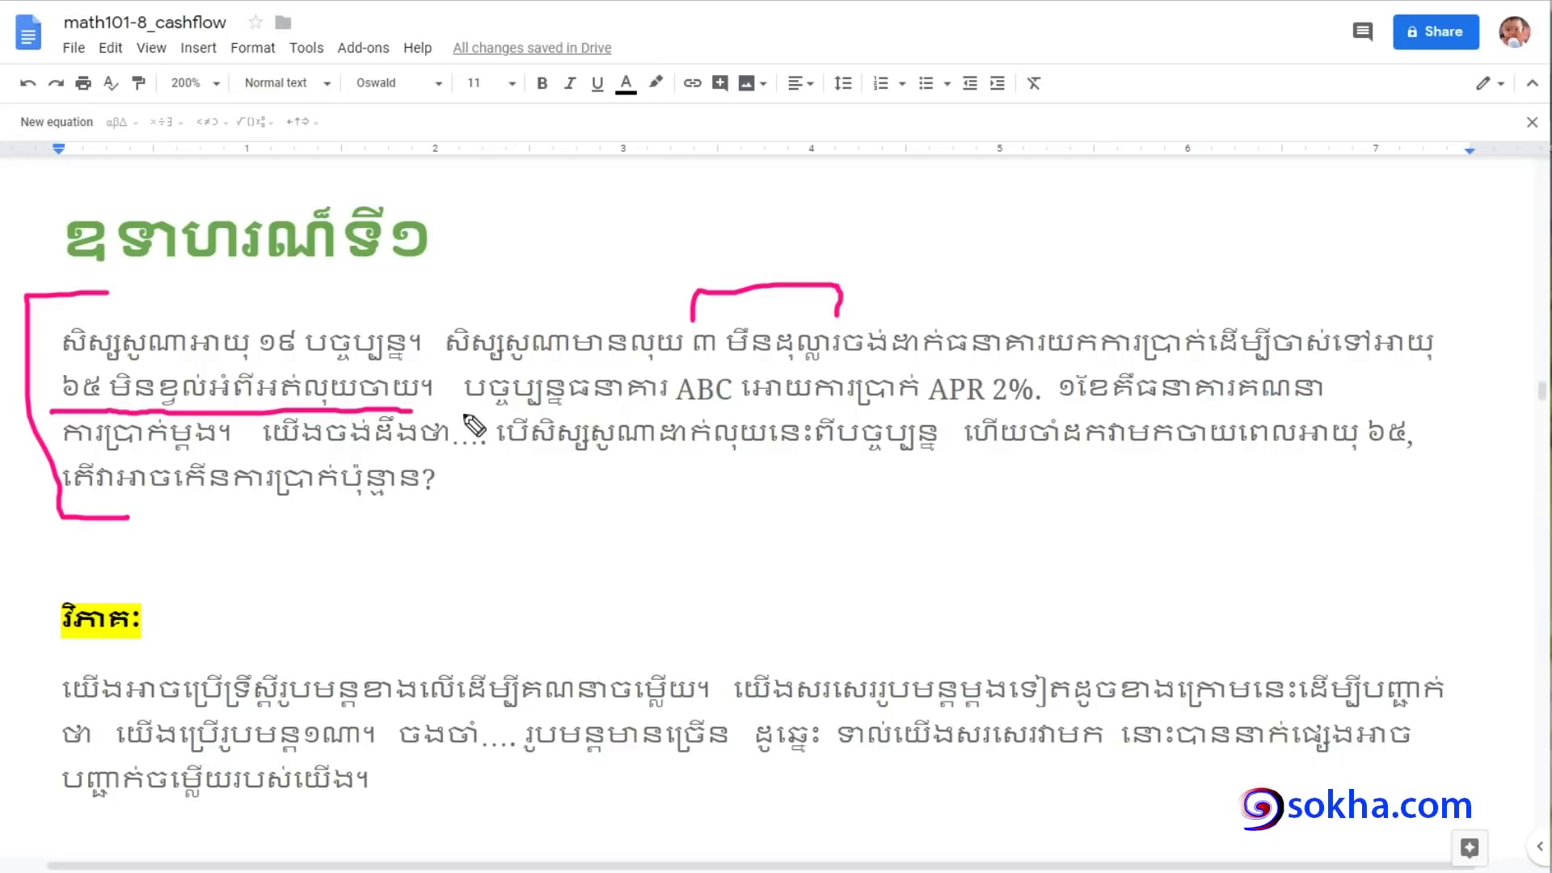
mouse_move(466, 416)
left_mouse_down()
mouse_move(1051, 404)
mouse_move(924, 388)
left_mouse_up()
Box APR 2% with arrows and underline the monthly compounding clause across two lines
mouse_move(564, 220)
left_mouse_down()
mouse_move(681, 368)
mouse_move(713, 331)
left_mouse_up()
mouse_move(905, 198)
left_mouse_down()
mouse_move(985, 360)
mouse_move(1024, 331)
left_mouse_up()
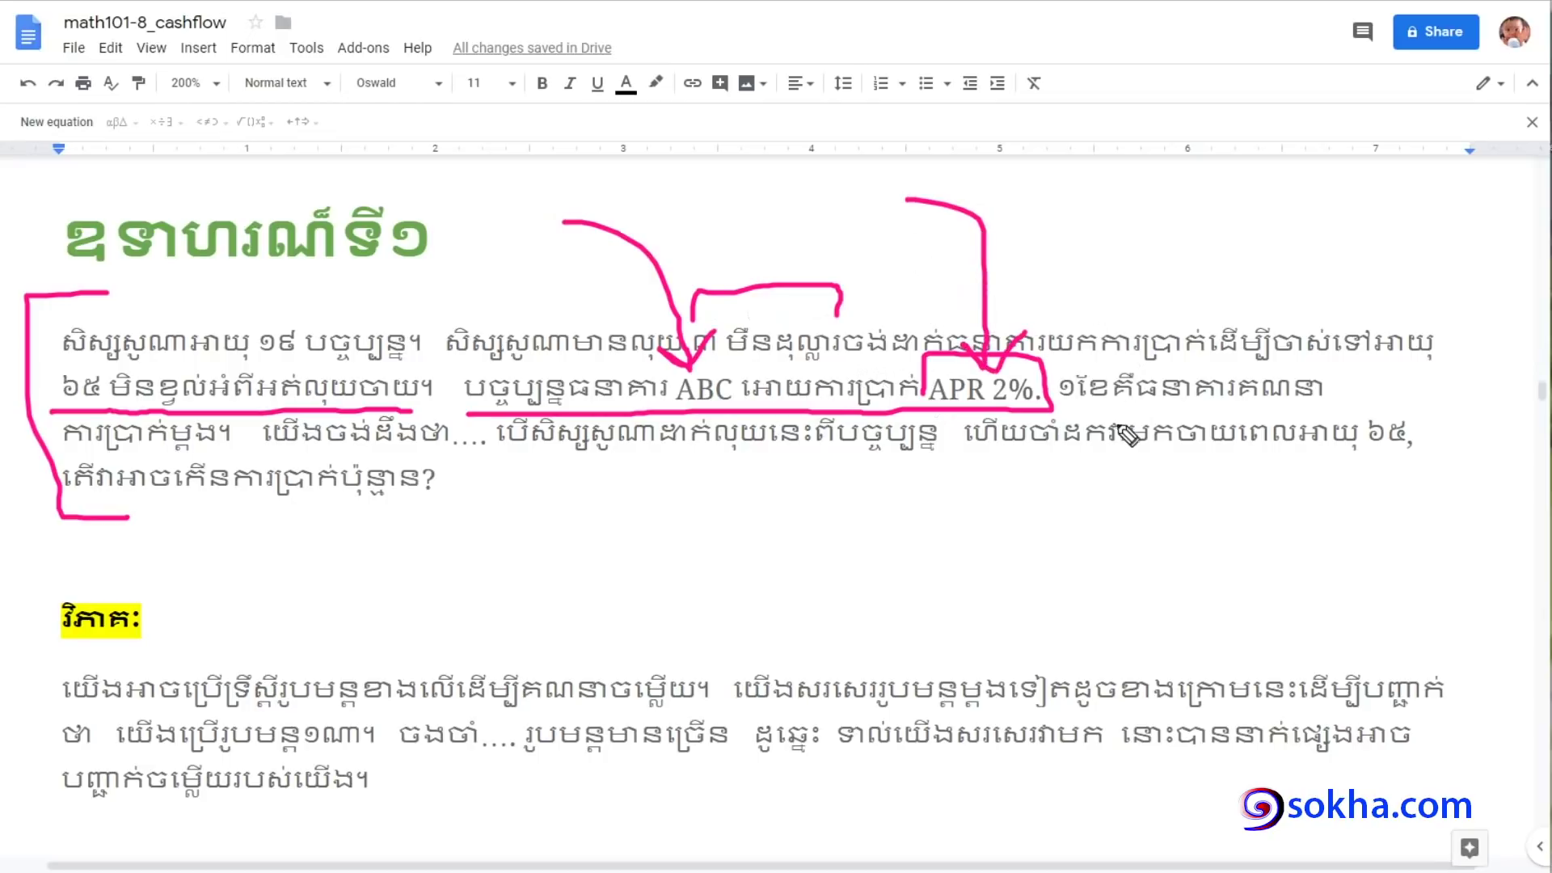
left_click_drag(1058, 413, 1344, 410)
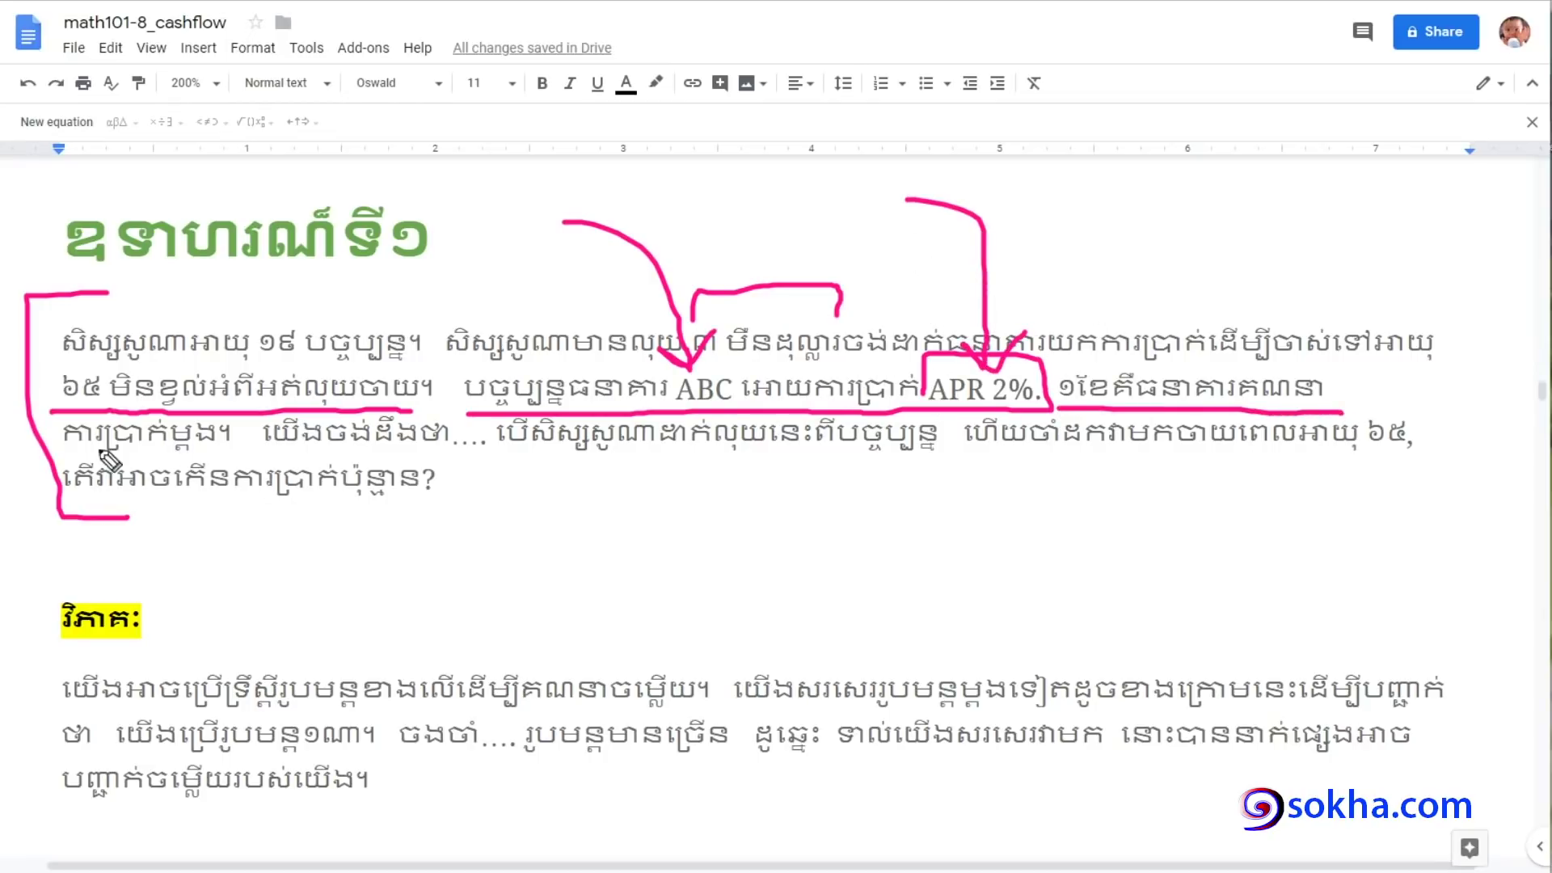
left_click_drag(67, 446, 922, 461)
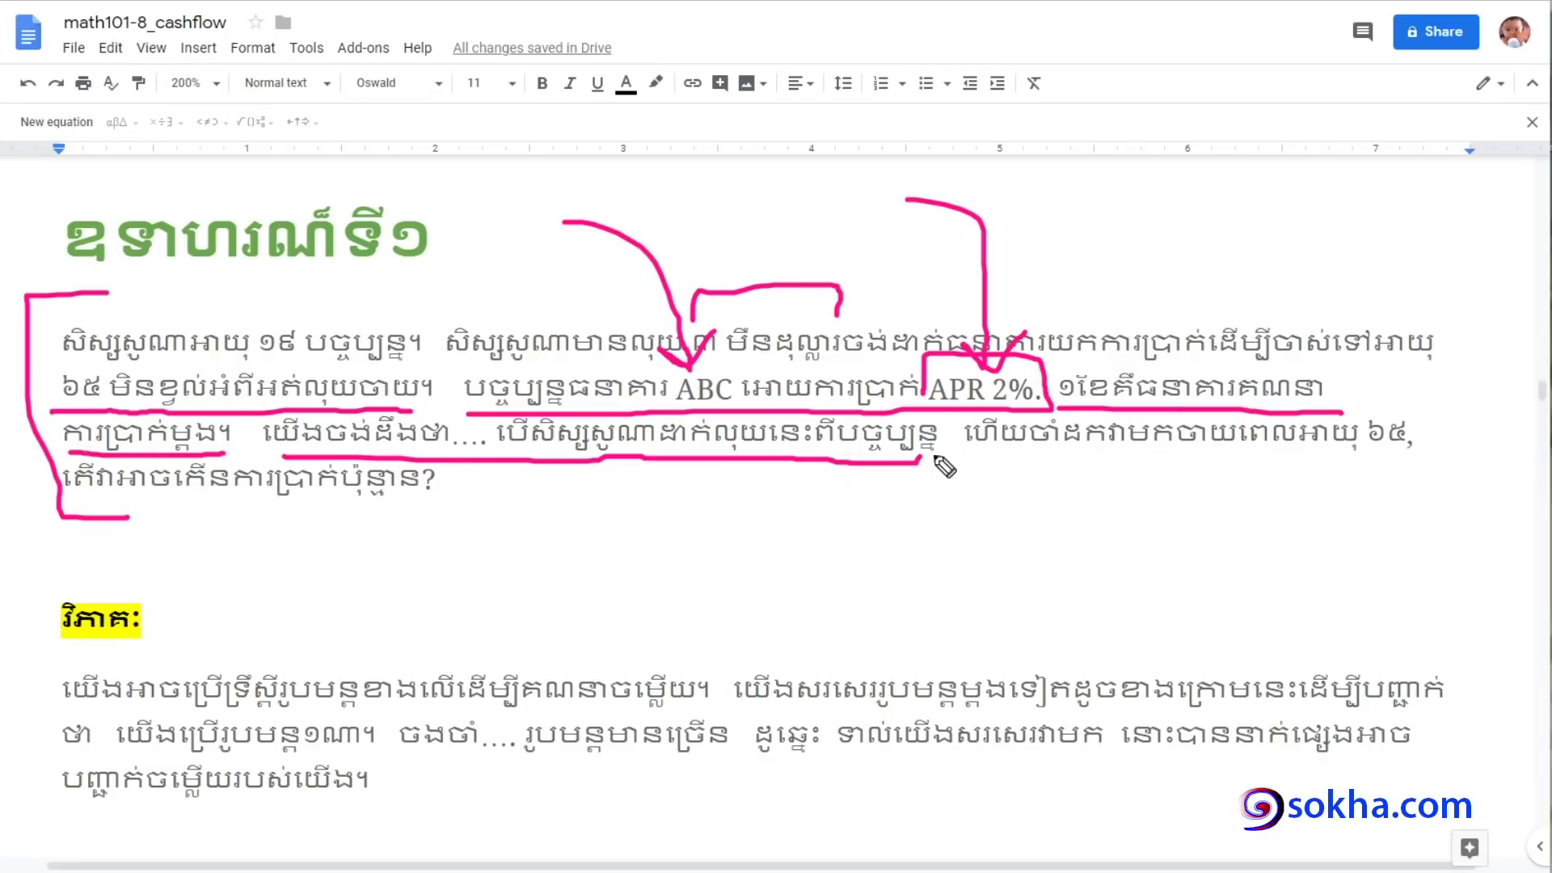
Clear the old ink, underline the withdraw-at-65 clause, and loop the closing question
key("e")
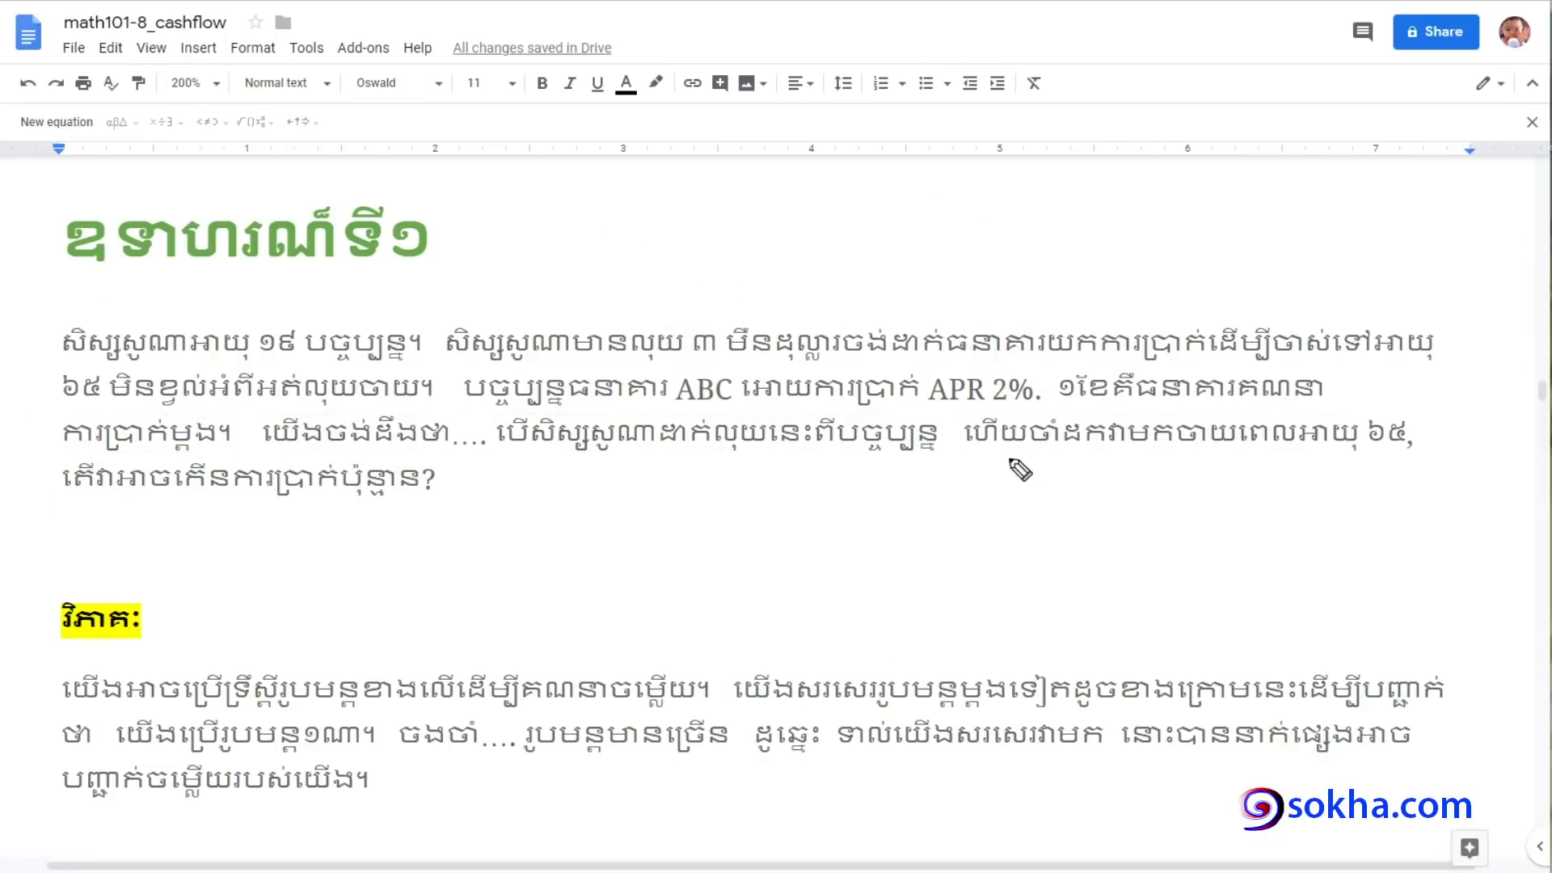
left_click_drag(965, 454, 1356, 451)
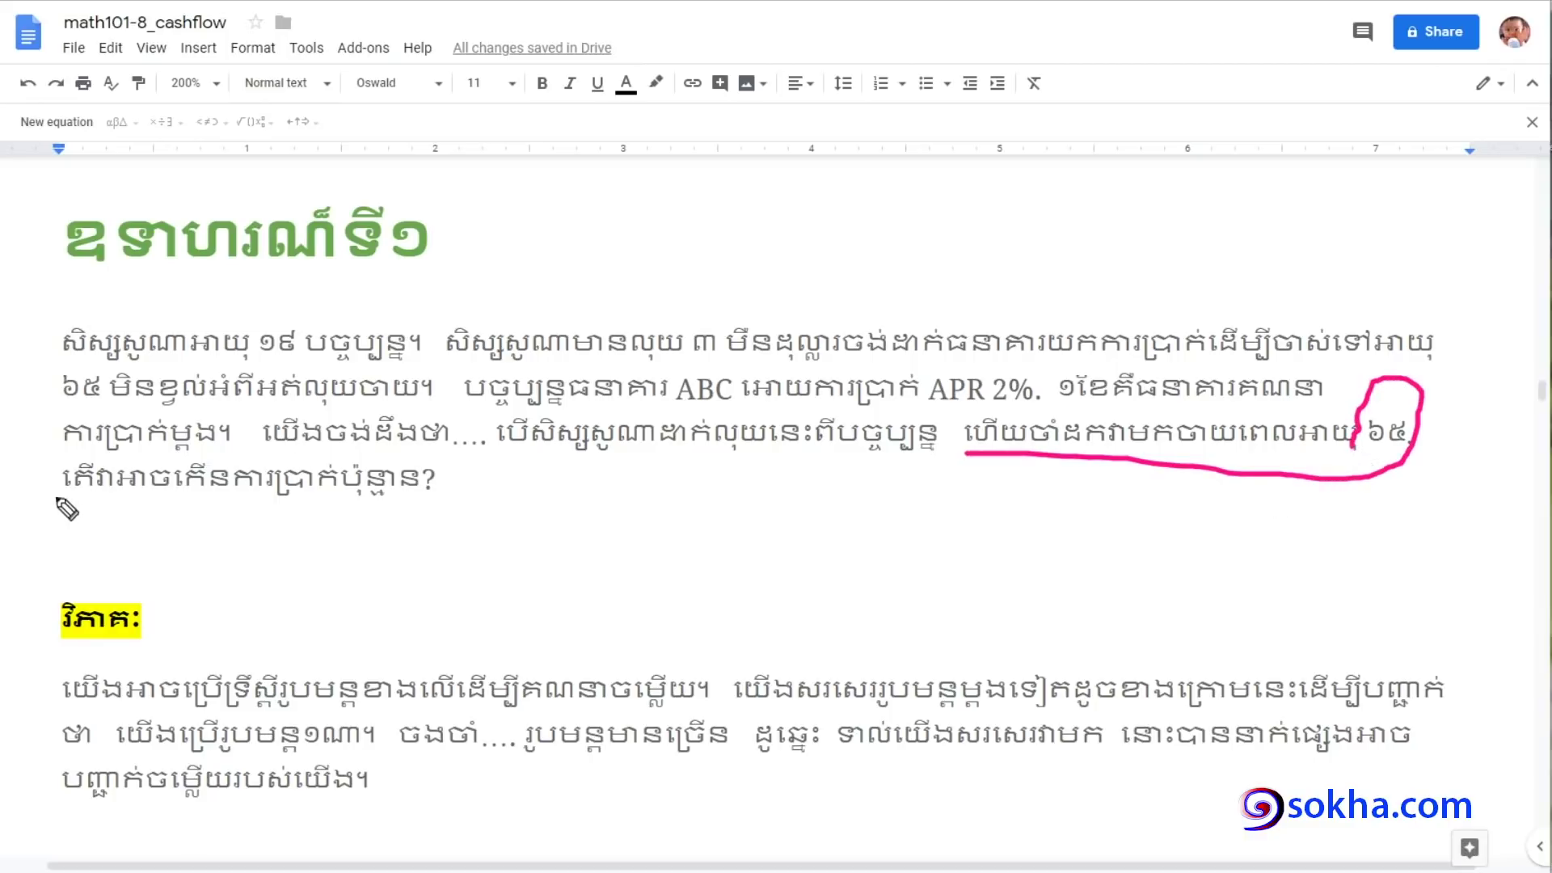
left_click_drag(55, 498, 333, 509)
left_click_drag(454, 507, 40, 491)
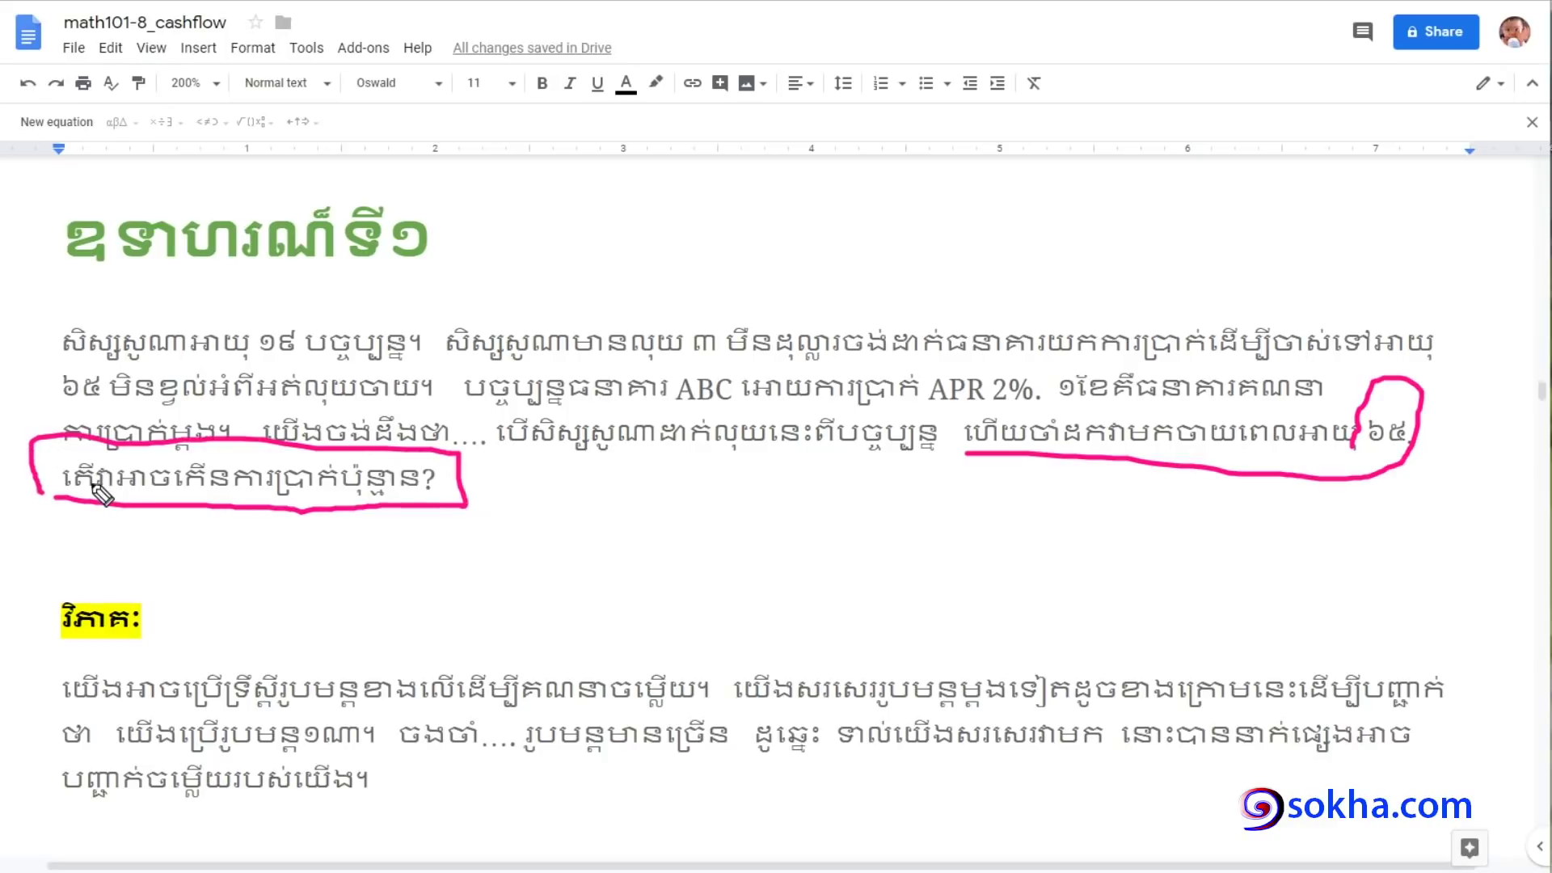
Handwrite $30,000 above the paragraph, box APR 2%, then erase the annotations
left_click_drag(570, 252, 554, 332)
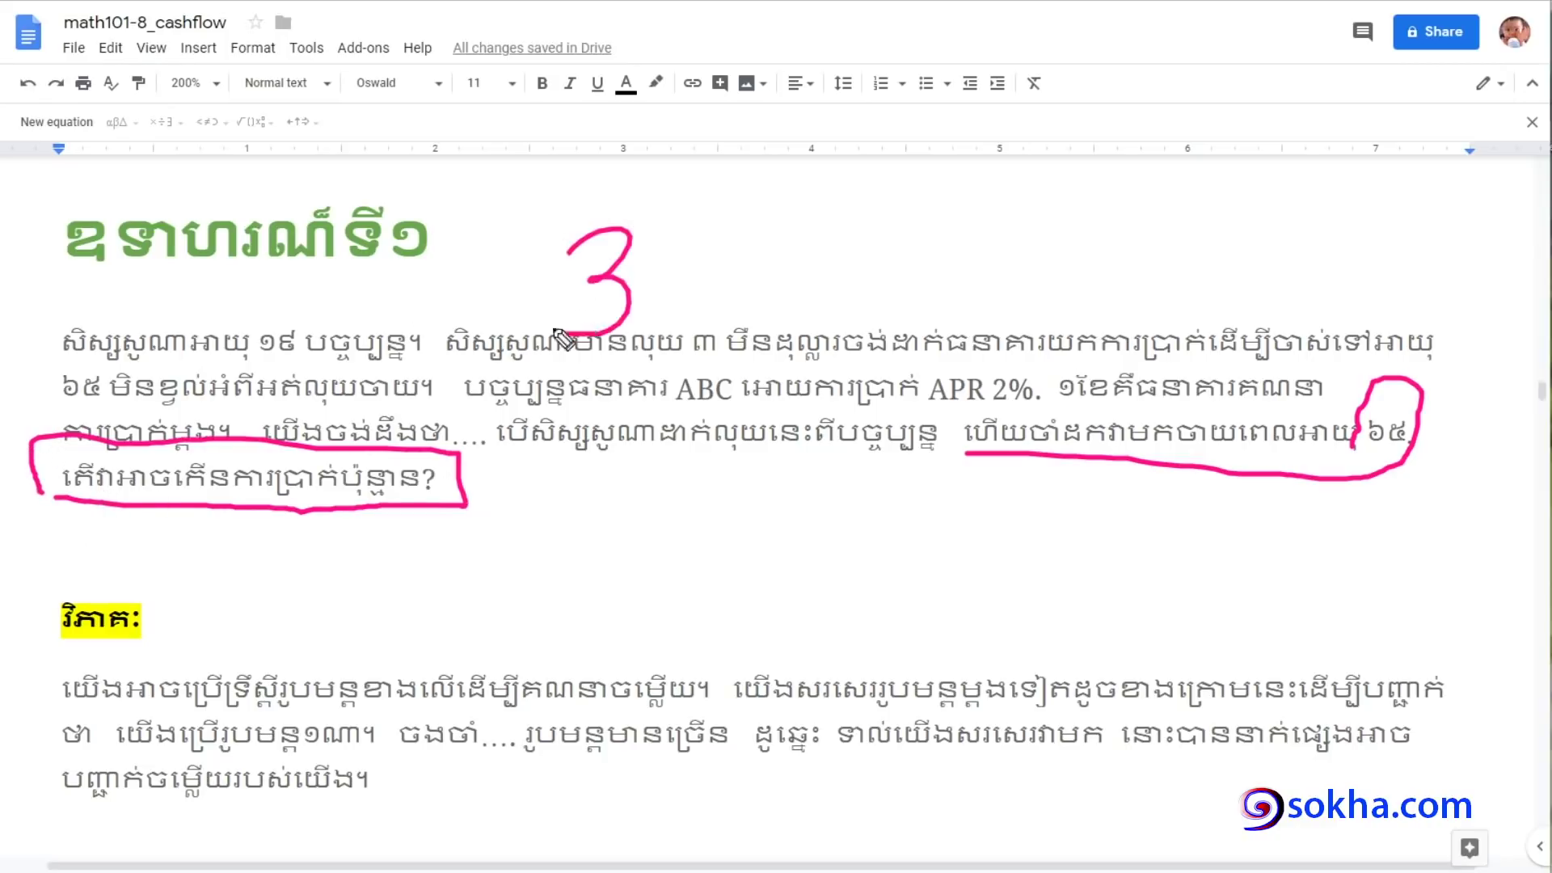
mouse_move(683, 237)
left_mouse_down()
mouse_move(715, 235)
mouse_move(696, 230)
left_mouse_up()
left_click_drag(780, 284, 760, 319)
mouse_move(848, 217)
left_mouse_down()
mouse_move(970, 201)
mouse_move(996, 162)
left_mouse_up()
left_click_drag(537, 180, 509, 234)
left_click_drag(519, 131, 529, 253)
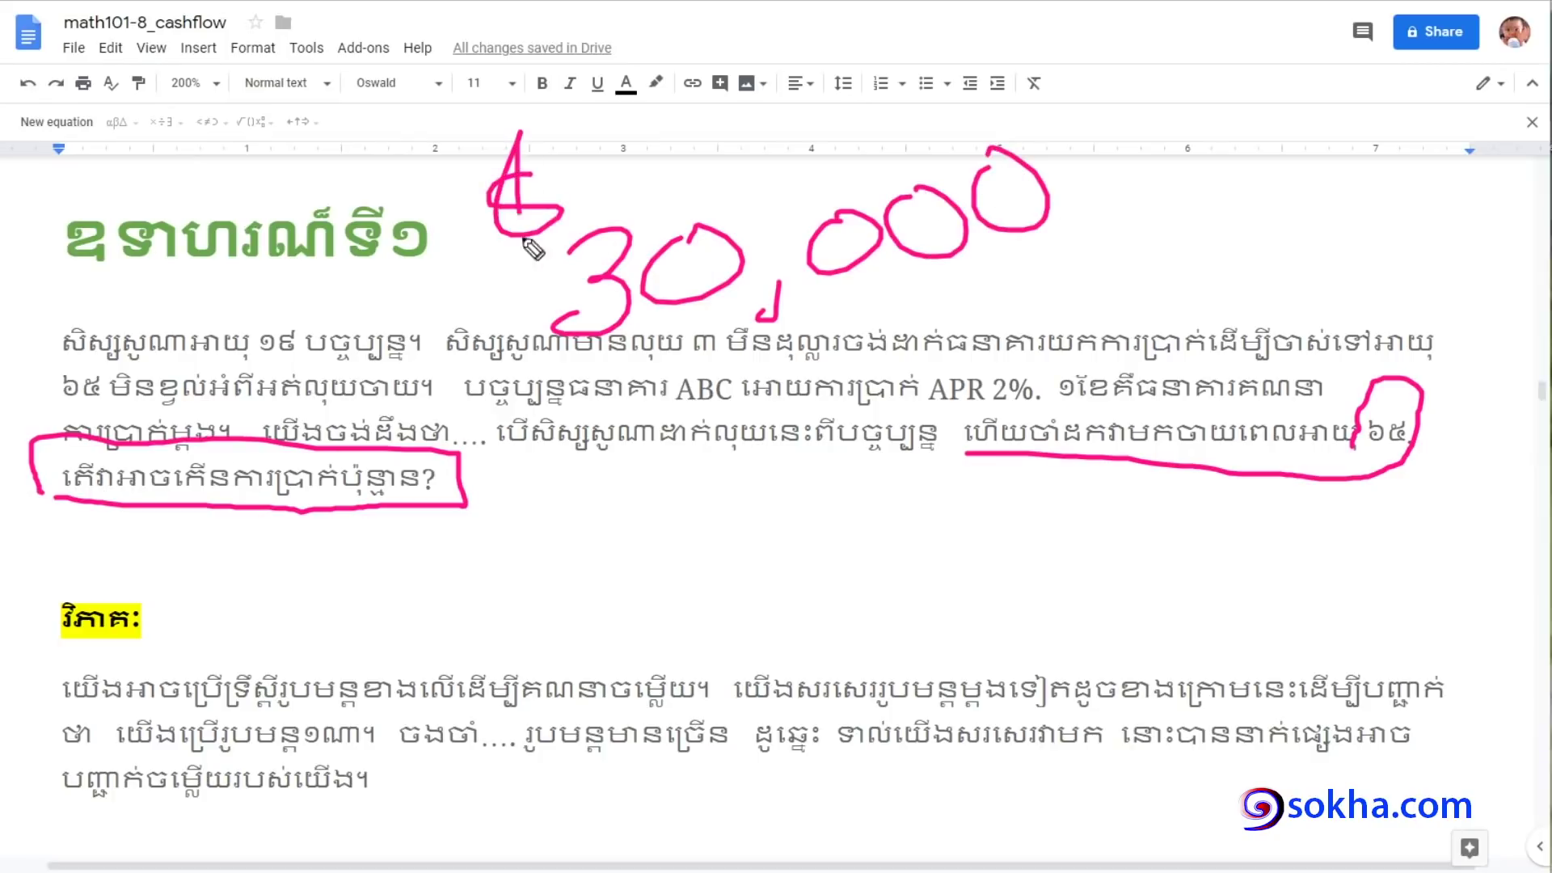
mouse_move(1031, 372)
left_mouse_down()
mouse_move(921, 372)
mouse_move(1059, 441)
mouse_move(997, 345)
left_mouse_up()
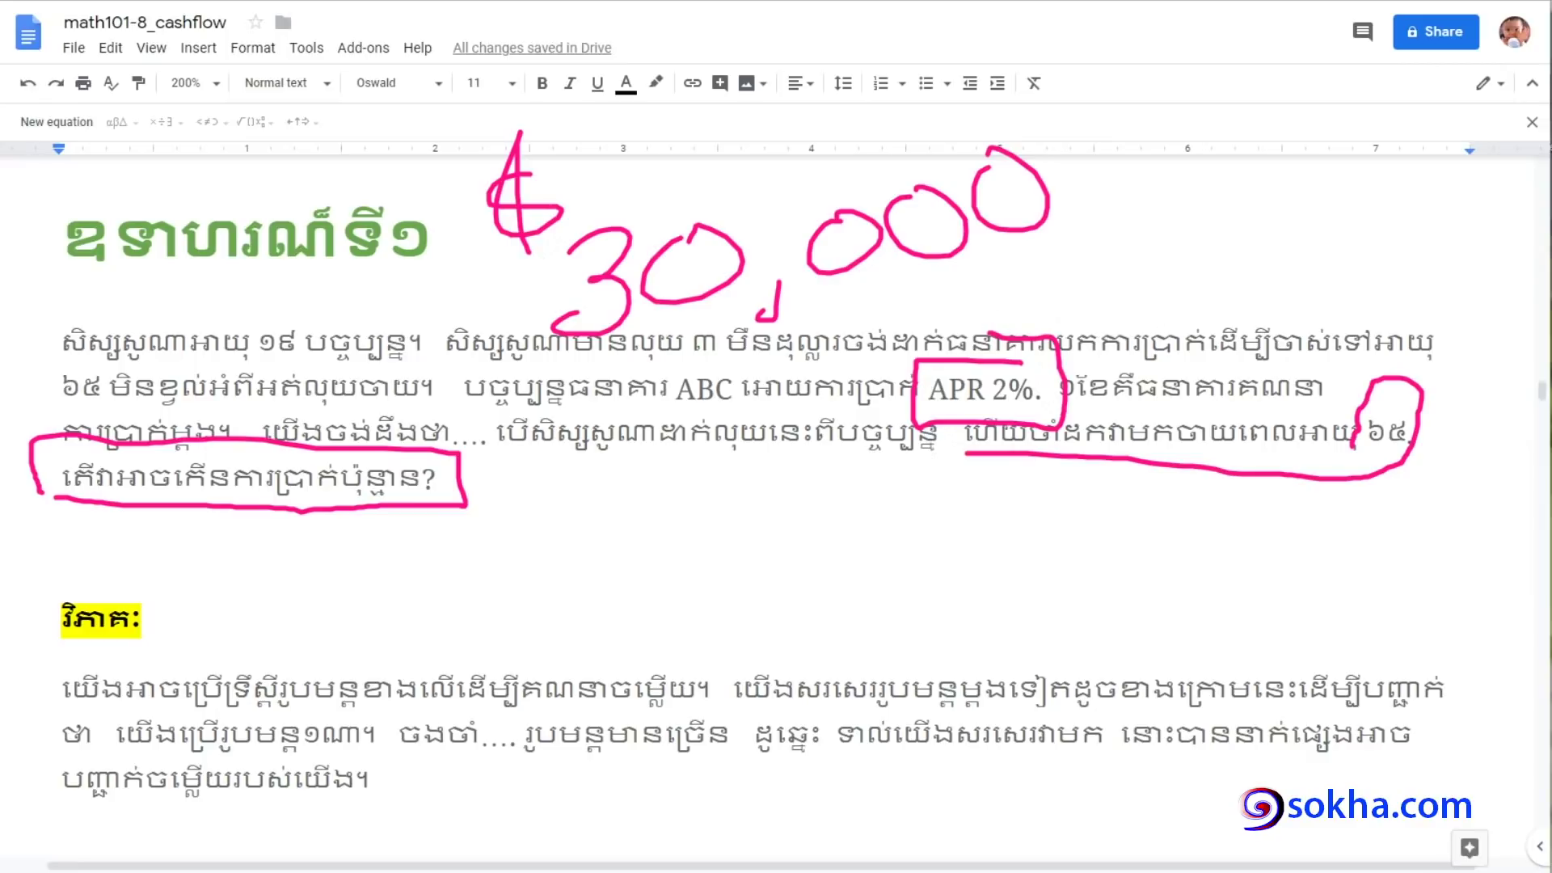
key("Escape")
Box the A = P(1 + r/n)^(nt) formula, arrow A = ?, write 65, and box P = $30,000 and r = 2%
mouse_move(1542, 392)
left_mouse_down()
mouse_move(1542, 409)
mouse_move(1542, 328)
mouse_move(1542, 410)
left_mouse_up()
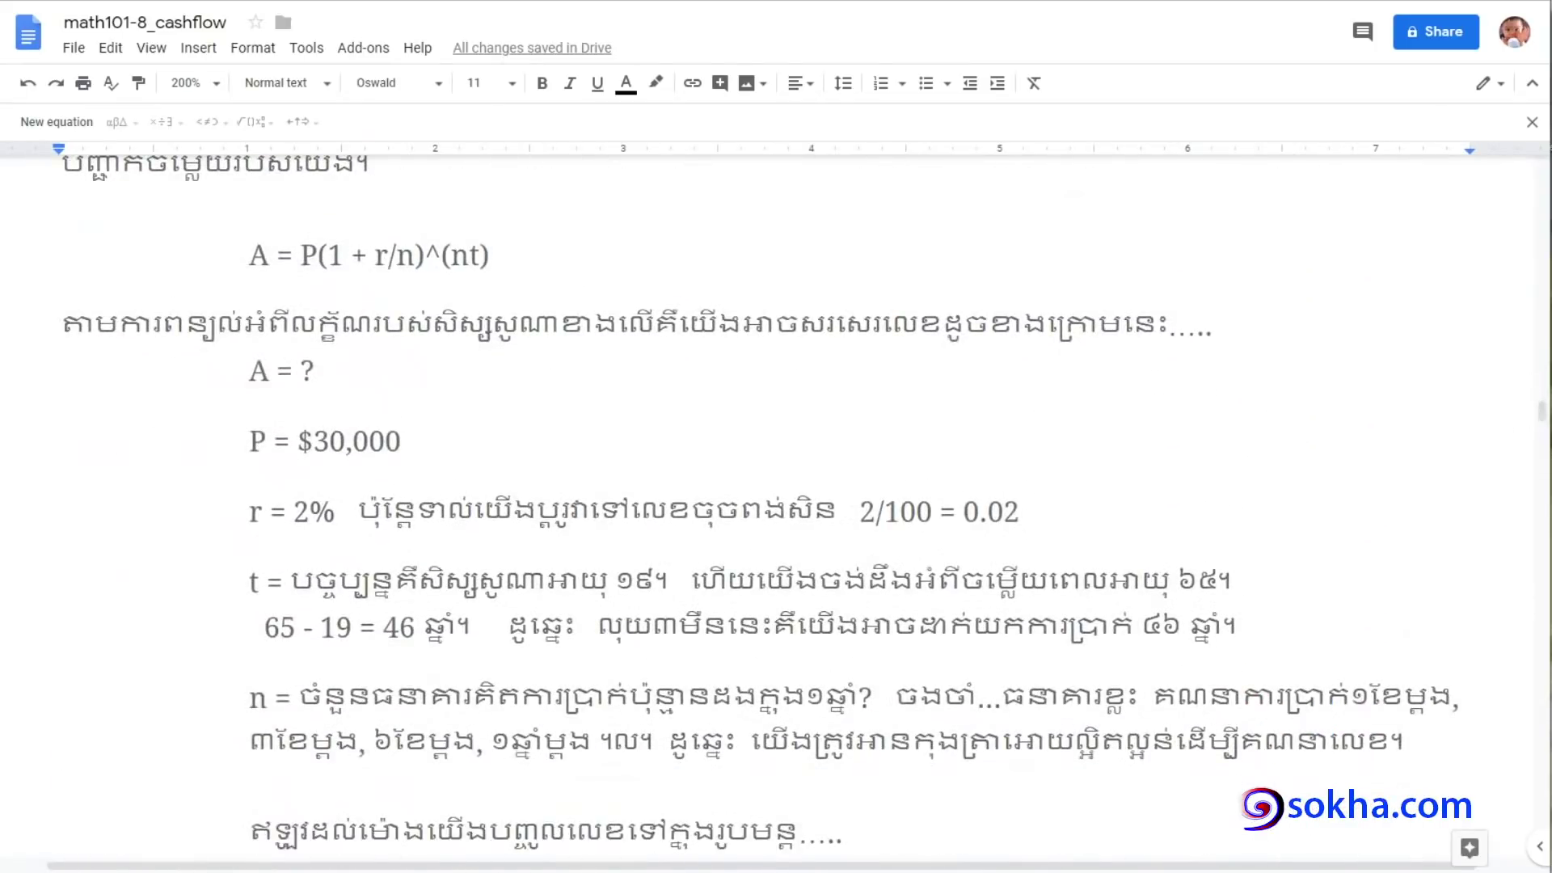
mouse_move(226, 285)
left_mouse_down()
mouse_move(572, 285)
mouse_move(239, 212)
mouse_move(243, 277)
left_mouse_up()
mouse_move(66, 432)
left_mouse_down()
mouse_move(233, 370)
mouse_move(197, 408)
left_mouse_up()
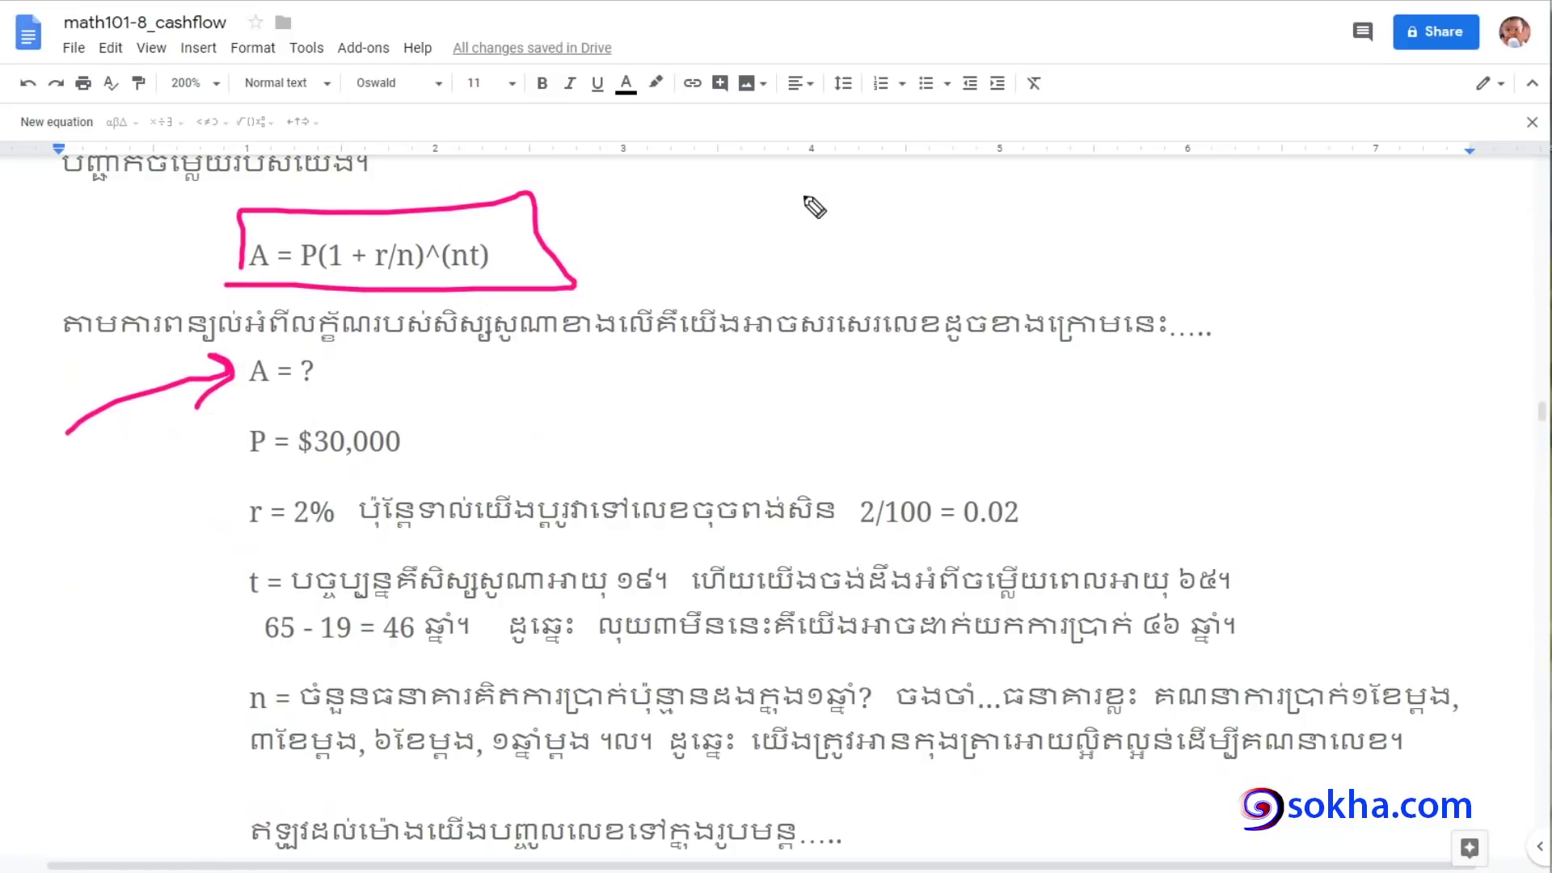
left_click_drag(833, 170, 812, 258)
mouse_move(1008, 163)
left_mouse_down()
mouse_move(978, 164)
mouse_move(919, 265)
left_mouse_up()
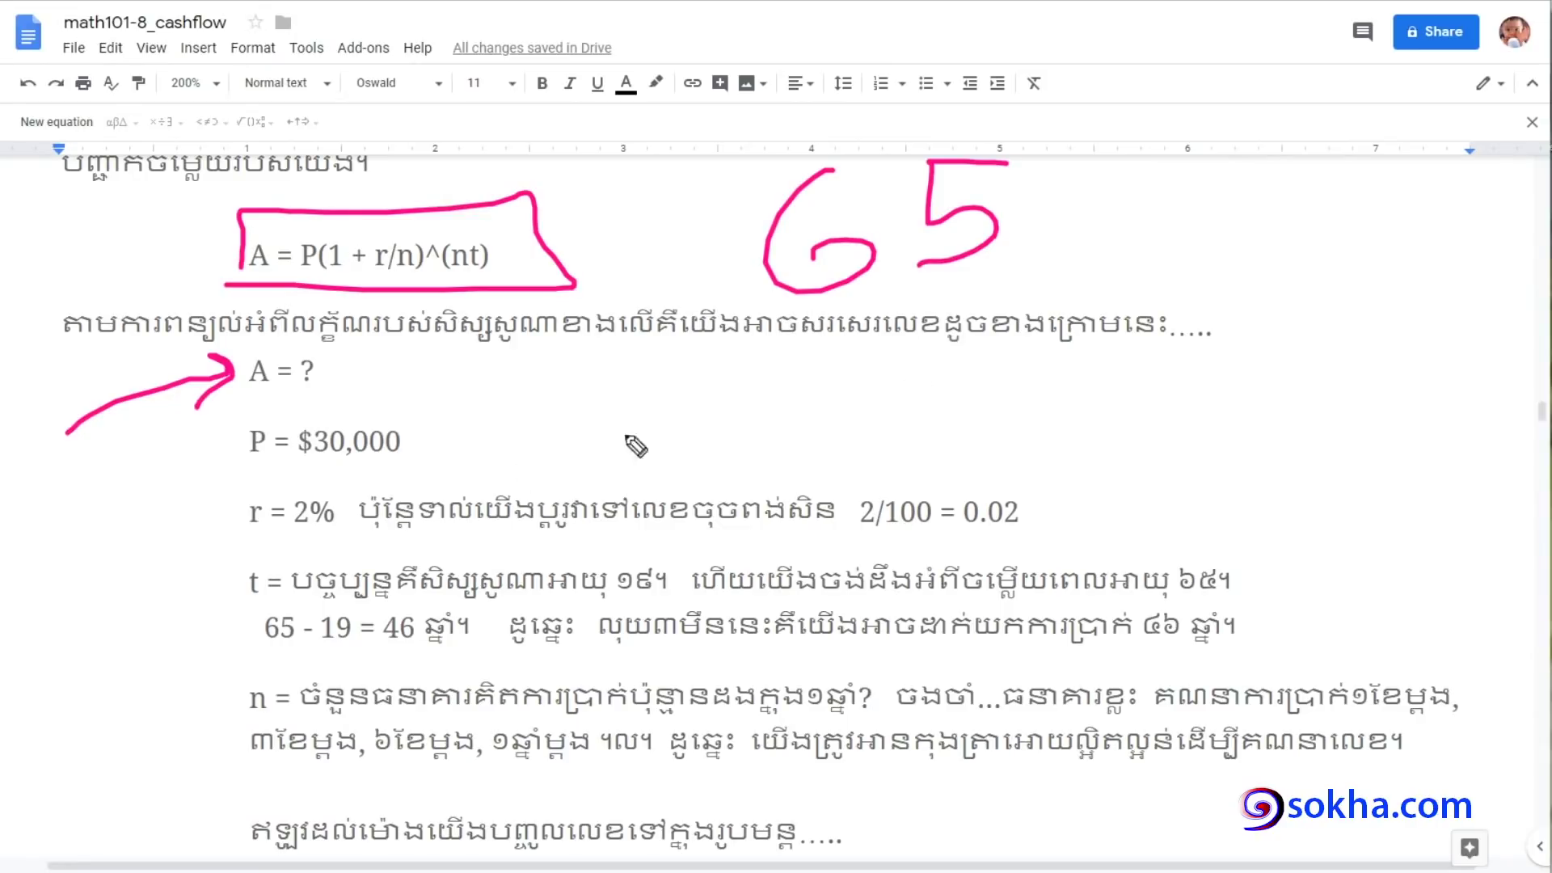
mouse_move(284, 465)
left_mouse_down()
mouse_move(416, 466)
mouse_move(234, 422)
mouse_move(352, 467)
left_mouse_up()
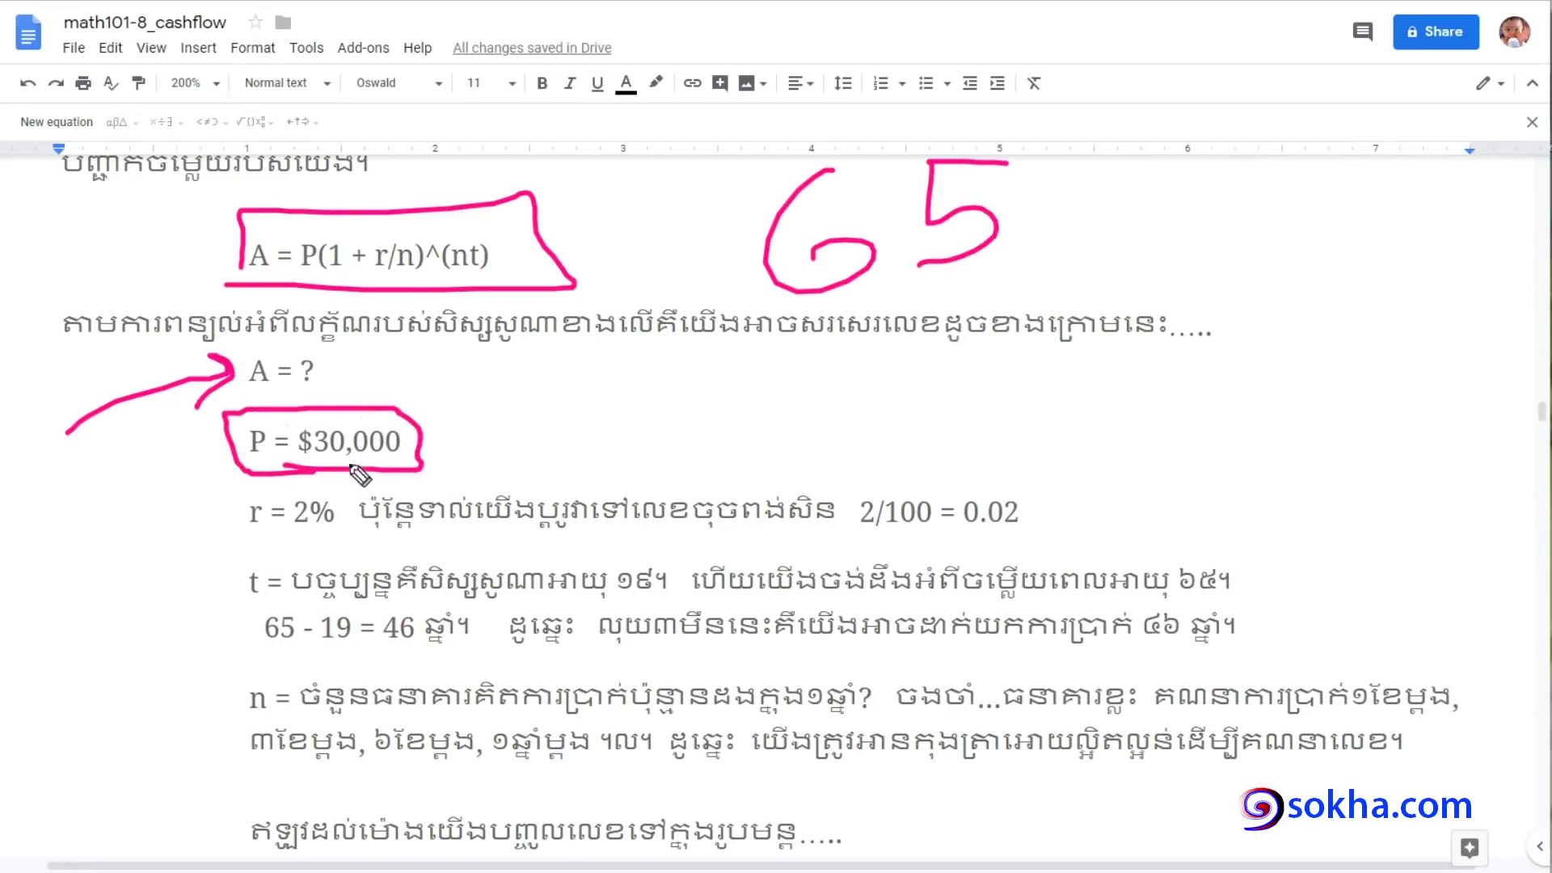
mouse_move(214, 535)
left_mouse_down()
mouse_move(347, 538)
mouse_move(206, 487)
mouse_move(212, 533)
left_mouse_up()
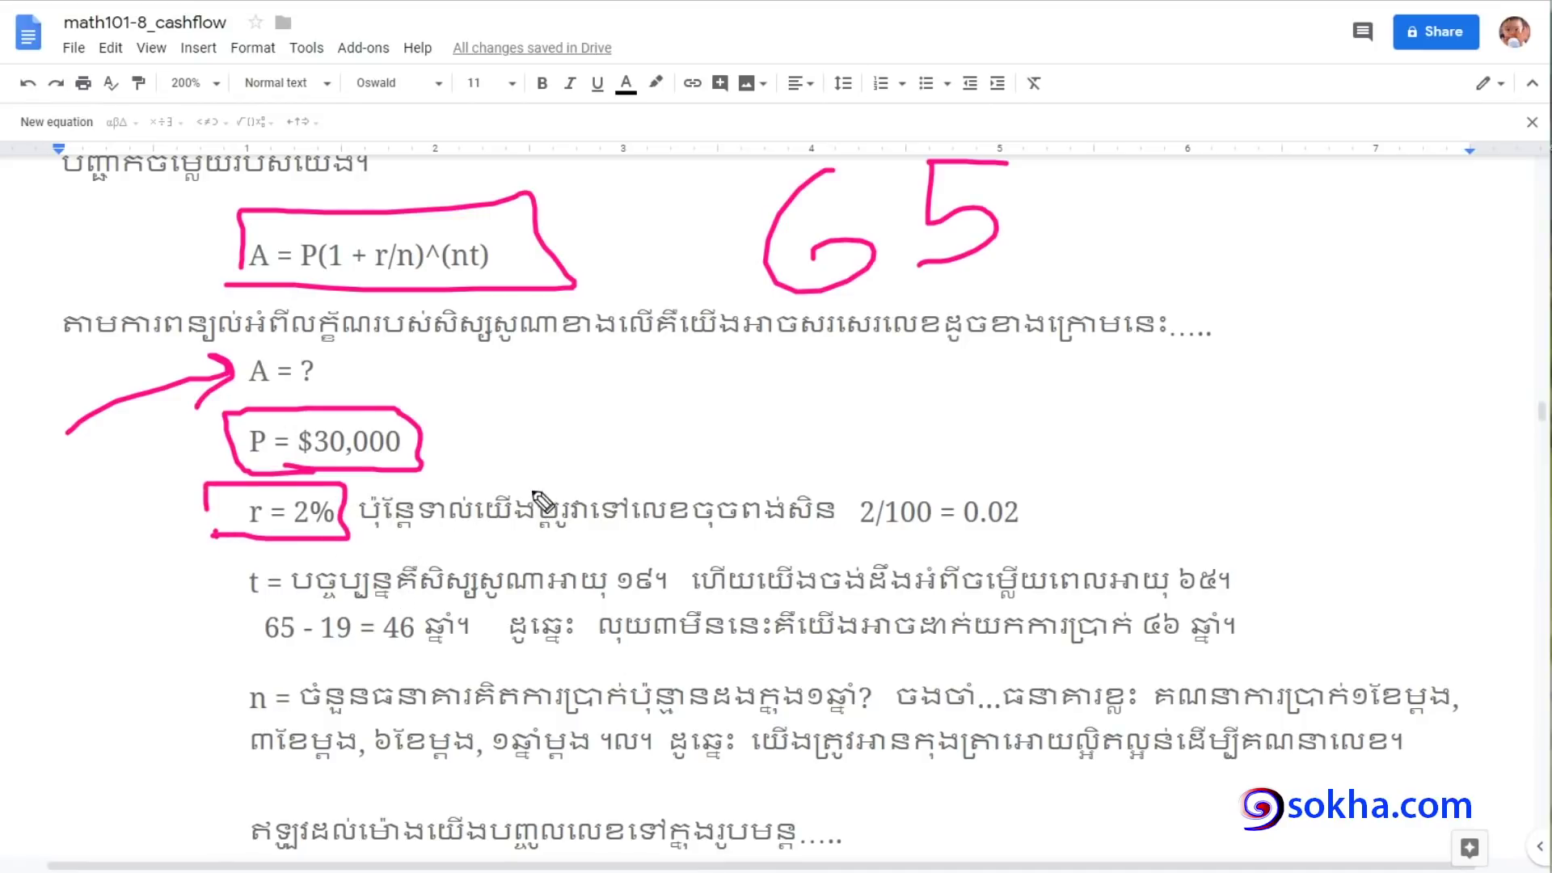
Underline the notes by r = 2% and the handwritten 65, with arrows at the t line and formula
mouse_move(350, 347)
left_mouse_down()
mouse_move(242, 339)
mouse_move(329, 409)
mouse_move(349, 343)
left_mouse_up()
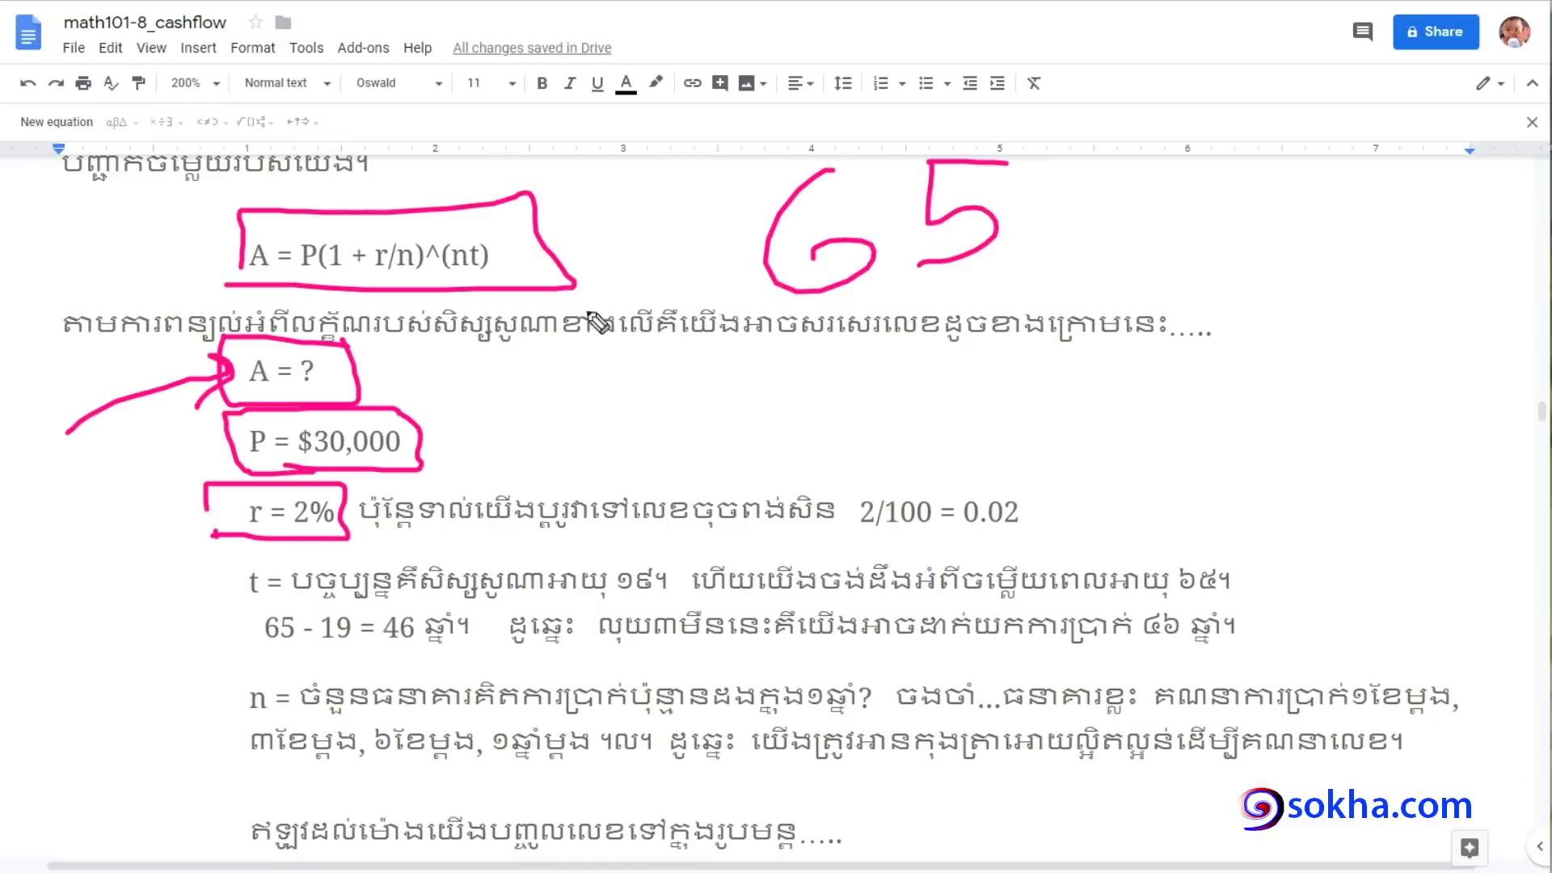
left_click_drag(776, 331, 994, 306)
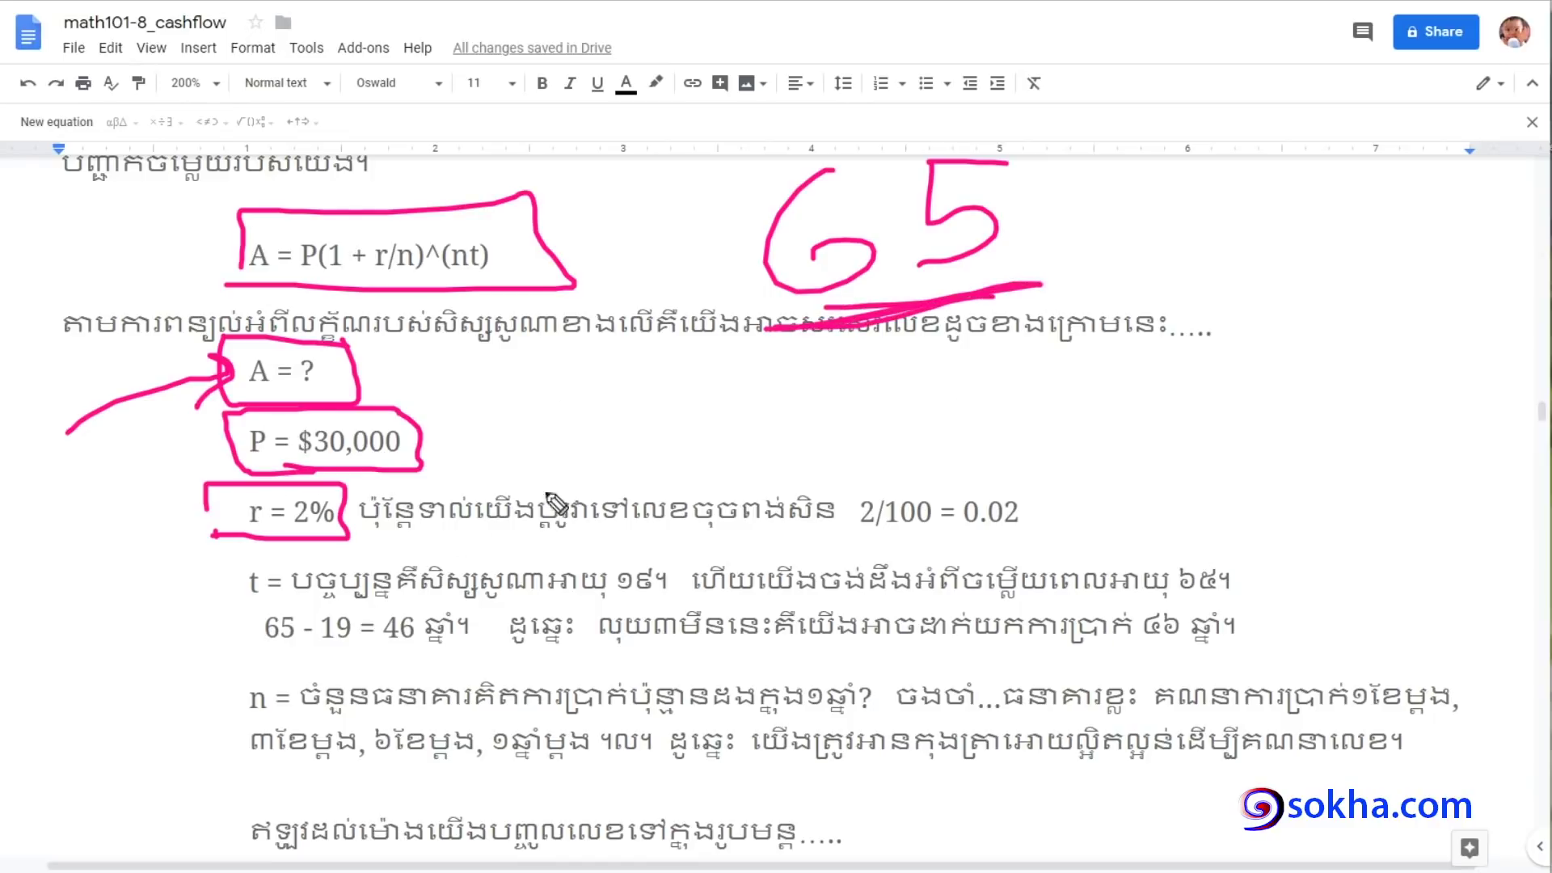
mouse_move(121, 631)
left_mouse_down()
mouse_move(206, 580)
mouse_move(194, 602)
left_mouse_up()
left_click_drag(477, 376, 511, 311)
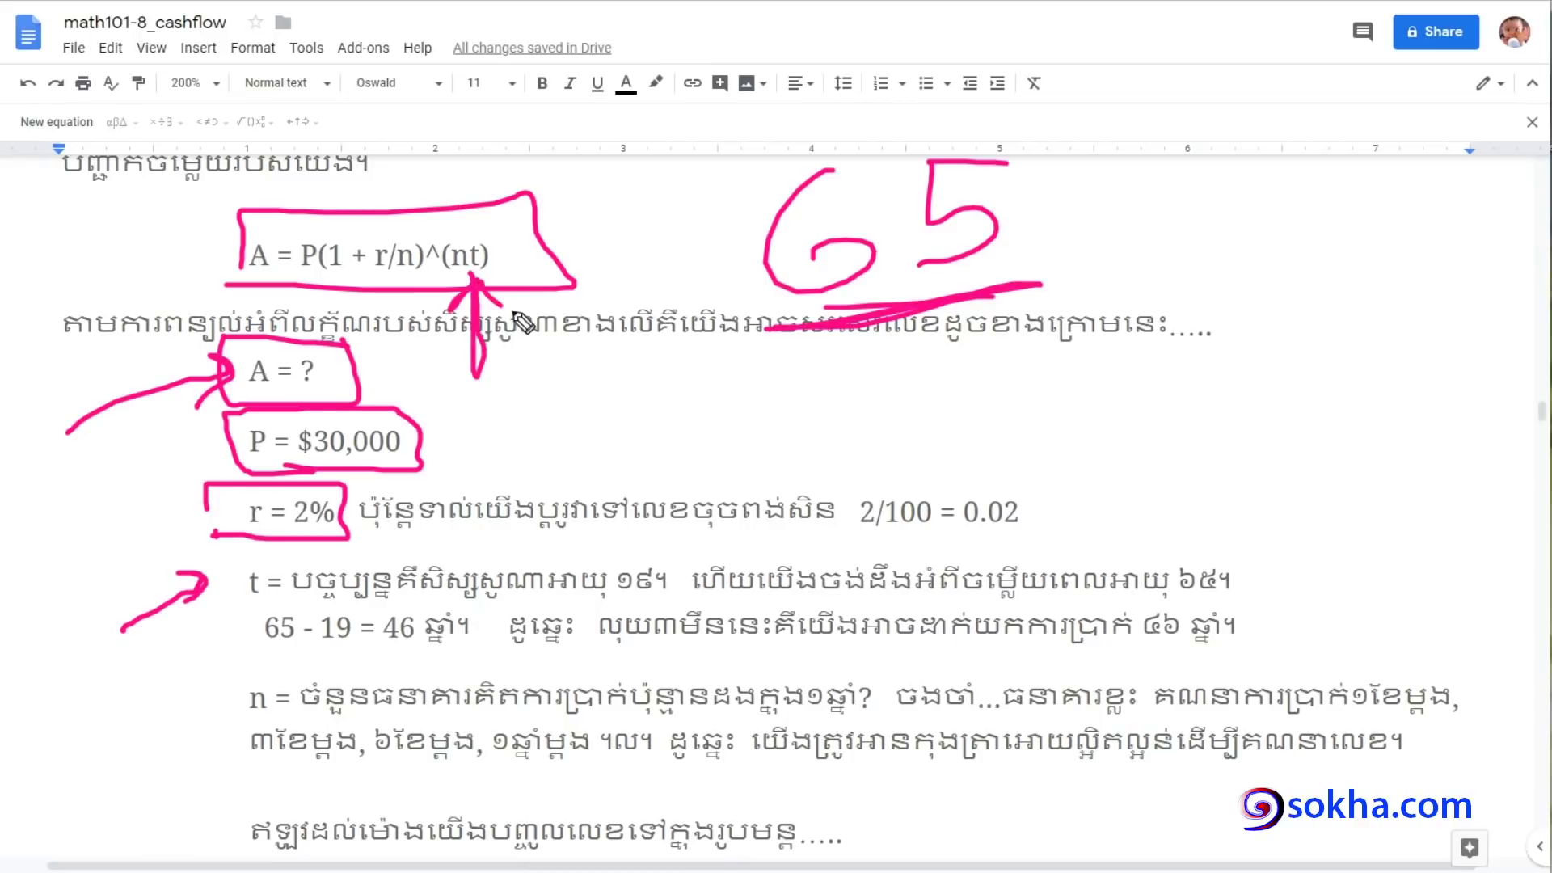
Box 65 - 19 = and add arrows at 65, 19, P = $30,000, 46 years and r = 2%
left_click_drag(359, 598, 373, 603)
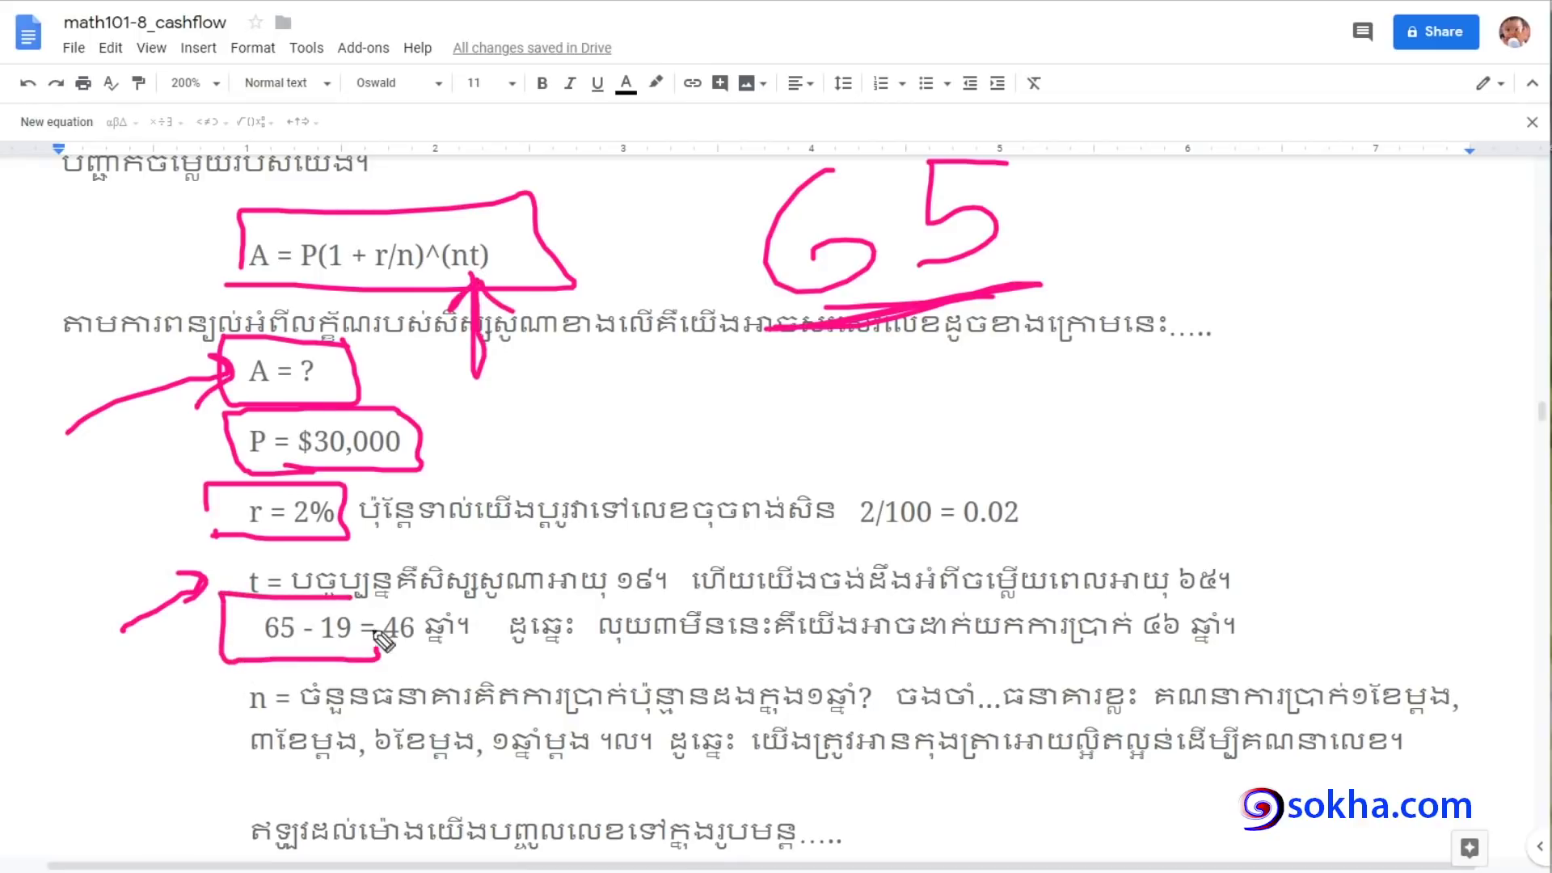
left_click_drag(121, 697, 238, 639)
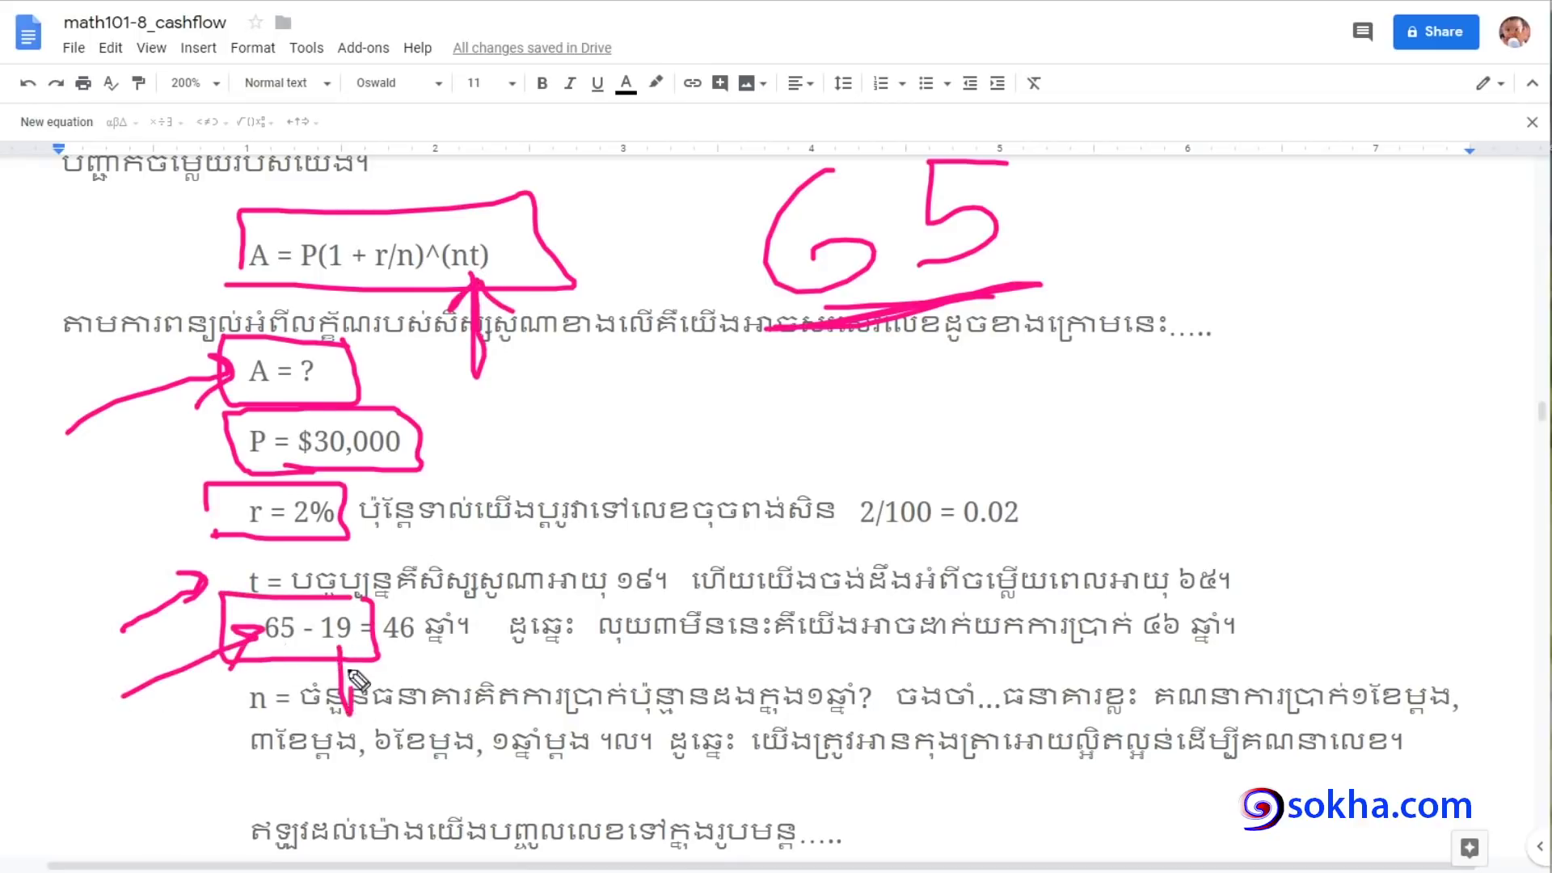
mouse_move(347, 715)
left_mouse_down()
mouse_move(339, 638)
mouse_move(365, 671)
mouse_move(481, 594)
mouse_move(376, 654)
left_mouse_up()
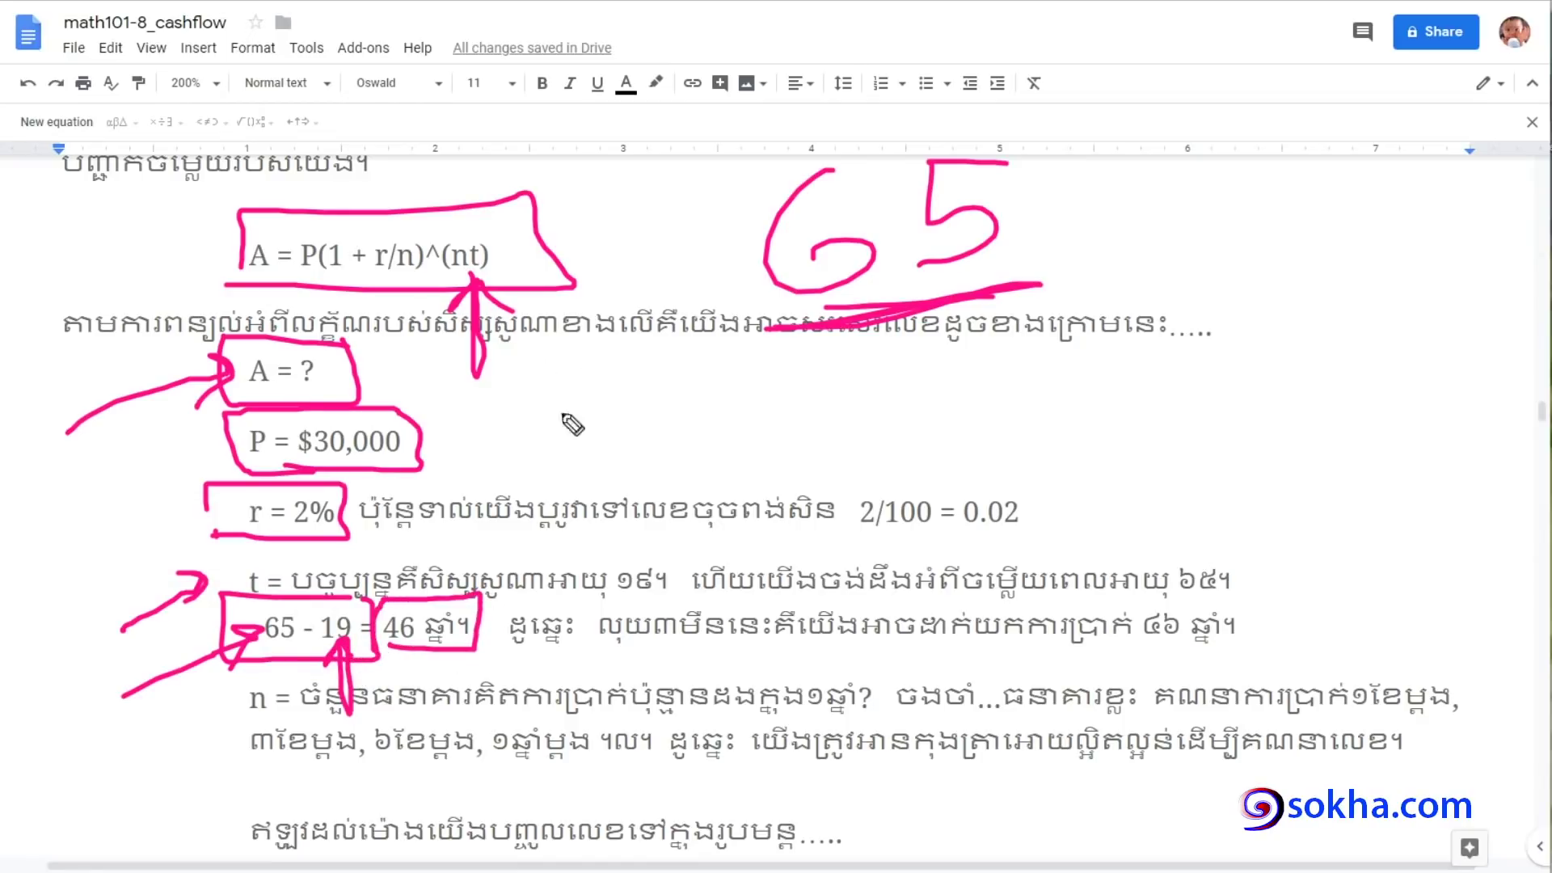
mouse_move(710, 389)
left_mouse_down()
mouse_move(410, 437)
mouse_move(497, 446)
left_mouse_up()
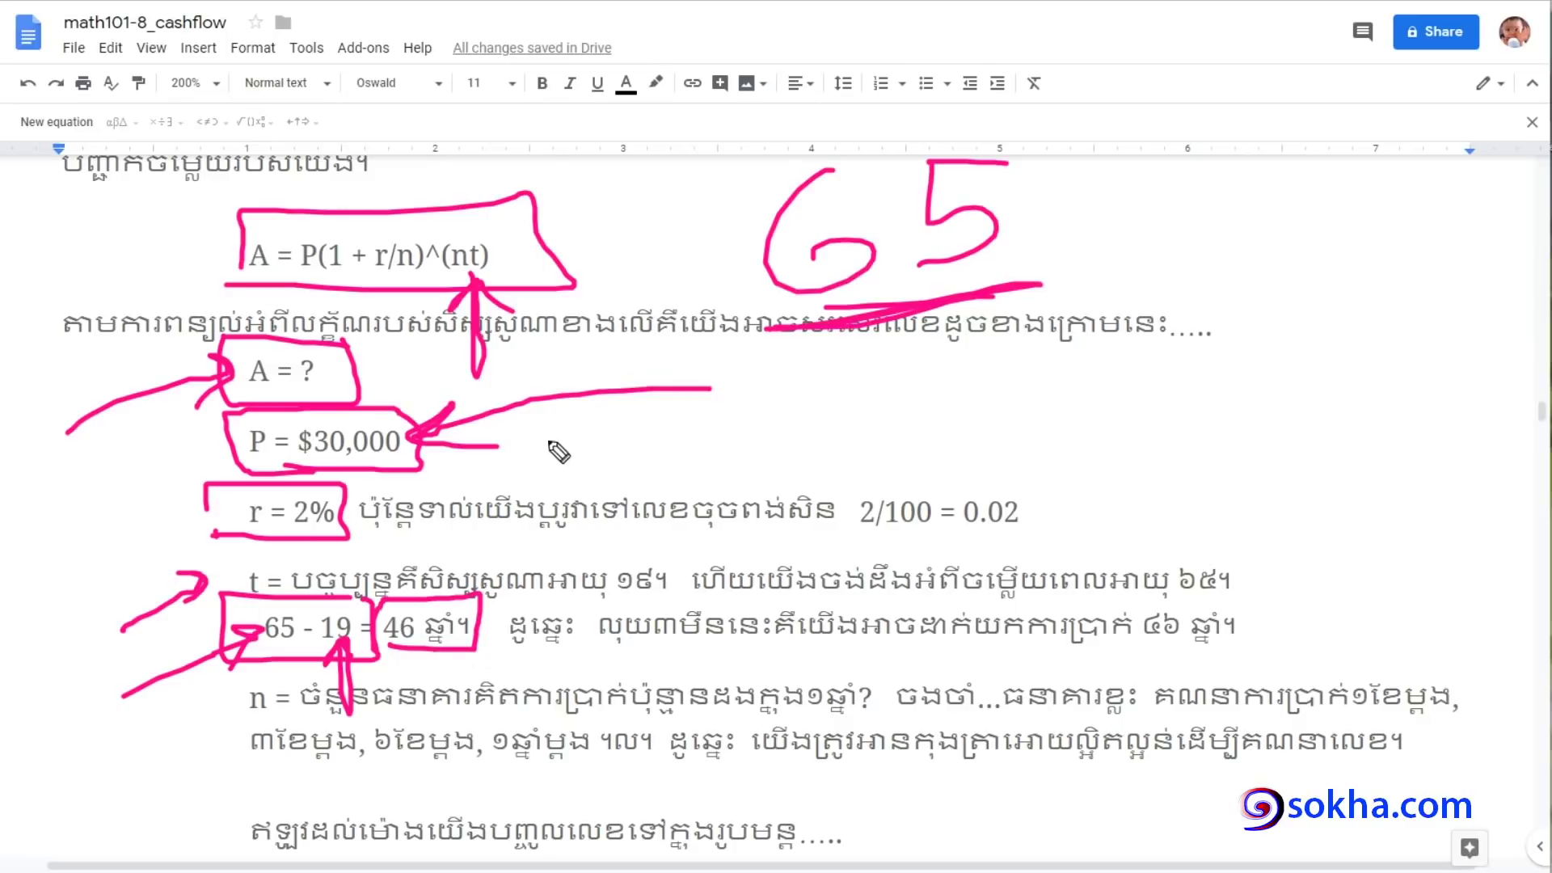
mouse_move(416, 651)
left_mouse_down()
mouse_move(419, 725)
mouse_move(436, 671)
left_mouse_up()
mouse_move(16, 563)
left_mouse_down()
mouse_move(227, 525)
mouse_move(174, 576)
left_mouse_up()
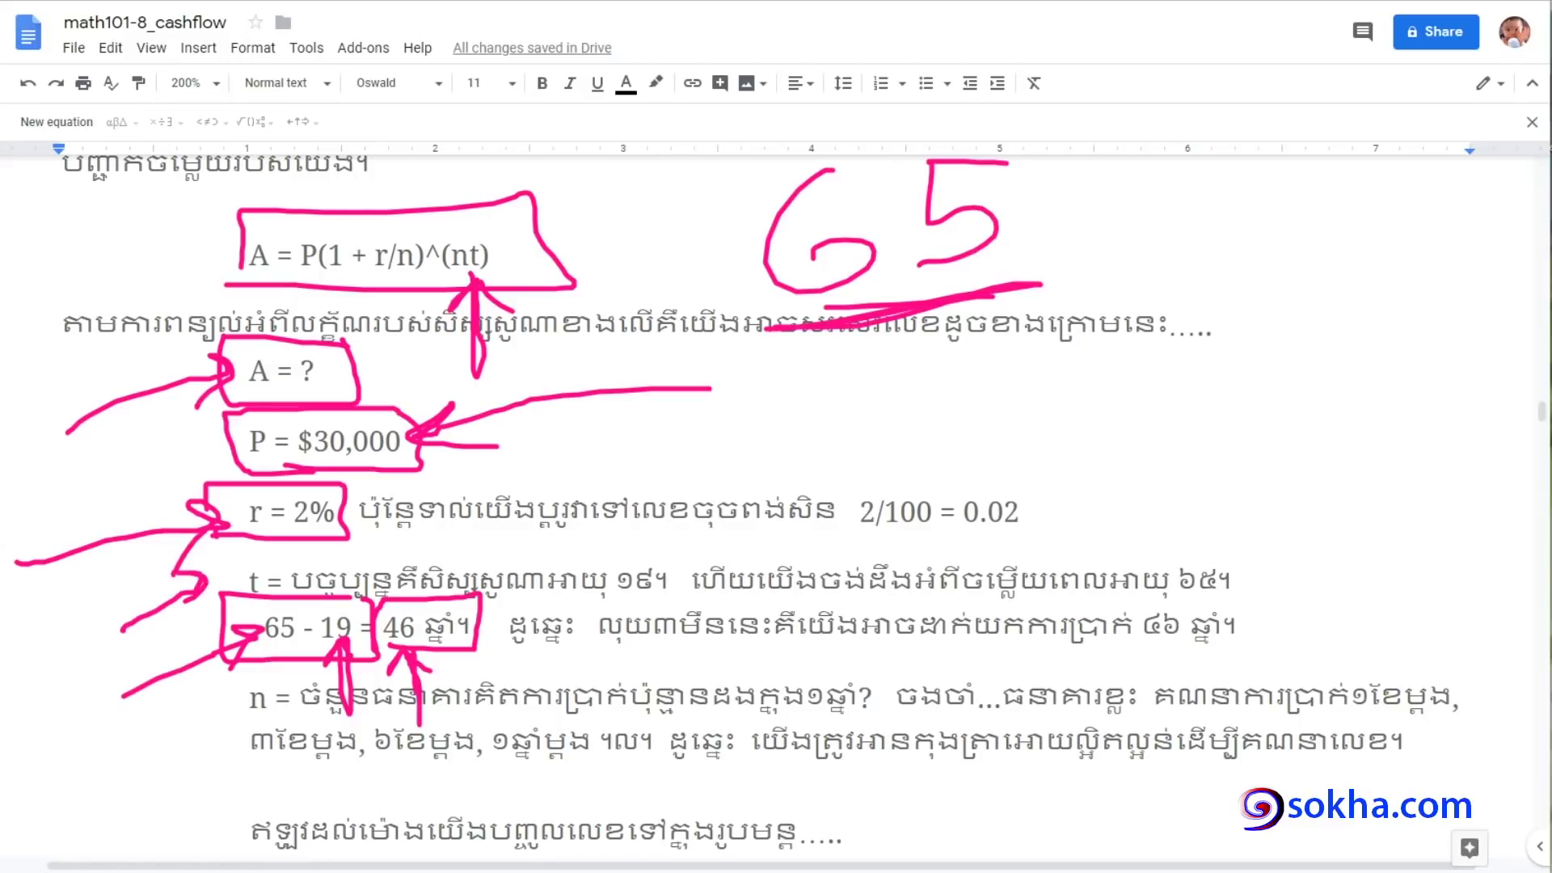
Erase the old ink, then bracket, arrow and underline the n = paragraph and its six-month example, pointing up at (nt)
key("Escape")
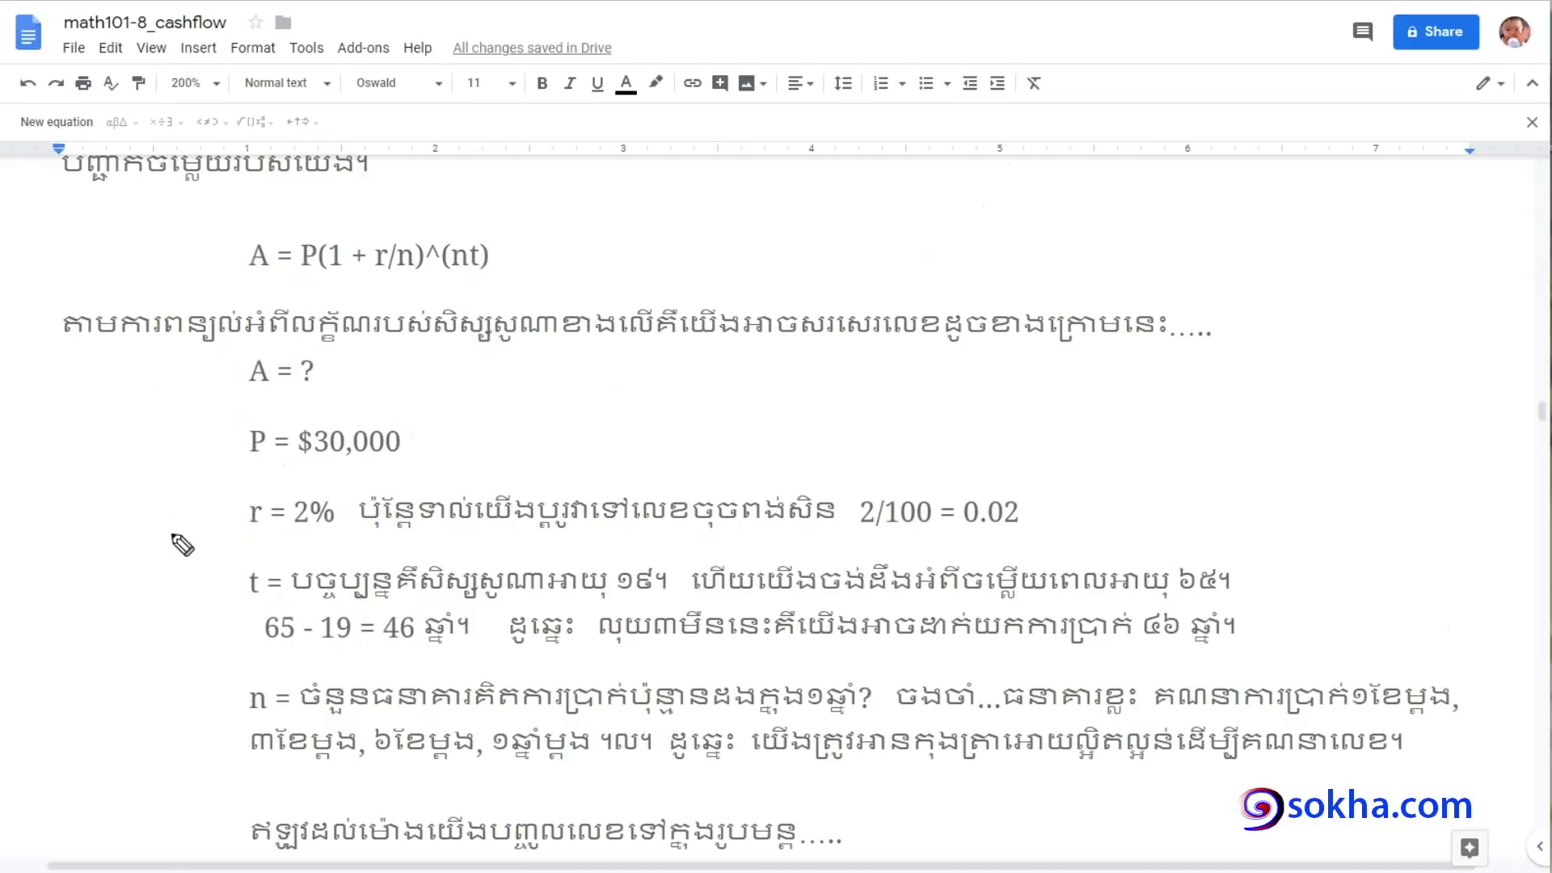
left_click_drag(308, 667, 308, 767)
mouse_move(455, 279)
left_mouse_down()
mouse_move(455, 375)
mouse_move(477, 304)
left_mouse_up()
mouse_move(38, 692)
left_mouse_down()
mouse_move(198, 701)
mouse_move(149, 742)
left_mouse_up()
left_click_drag(355, 783, 918, 800)
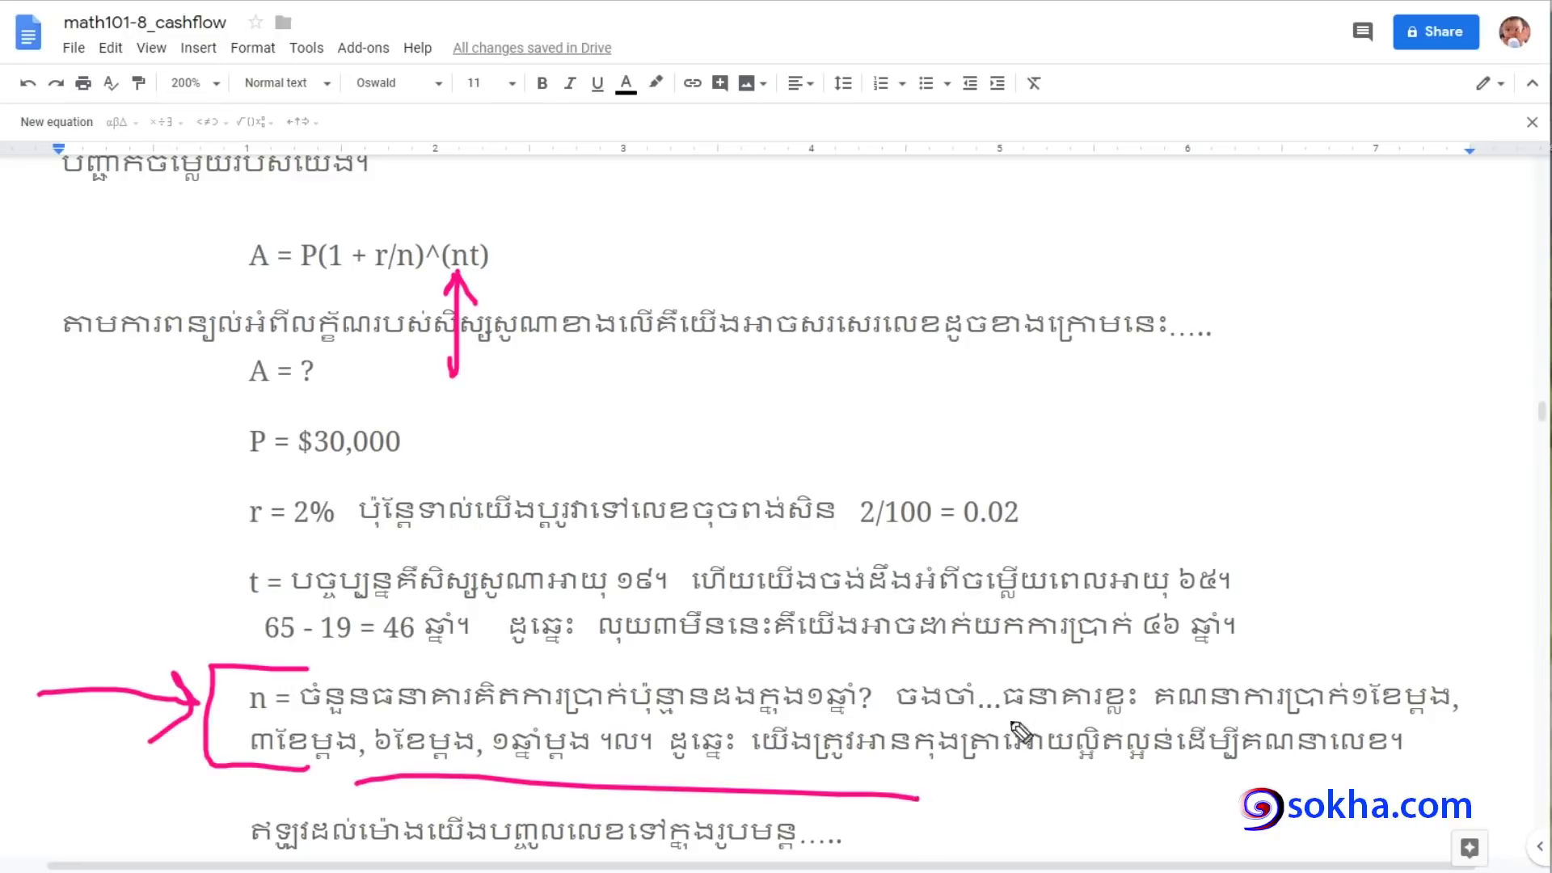
mouse_move(232, 775)
left_mouse_down()
mouse_move(446, 762)
mouse_move(594, 781)
left_mouse_up()
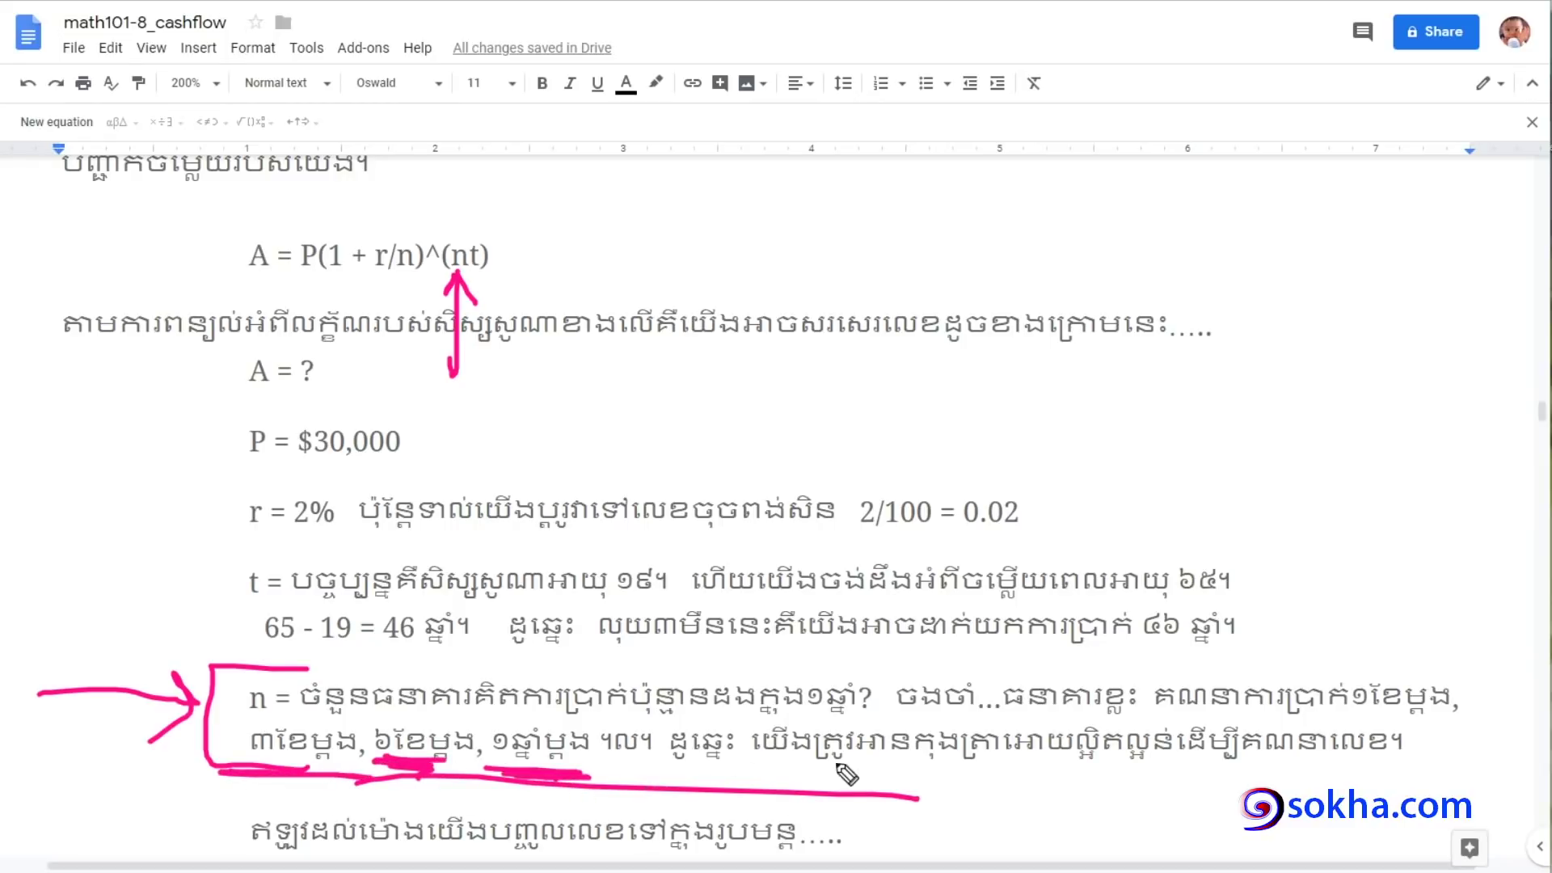
left_click_drag(762, 772, 1309, 776)
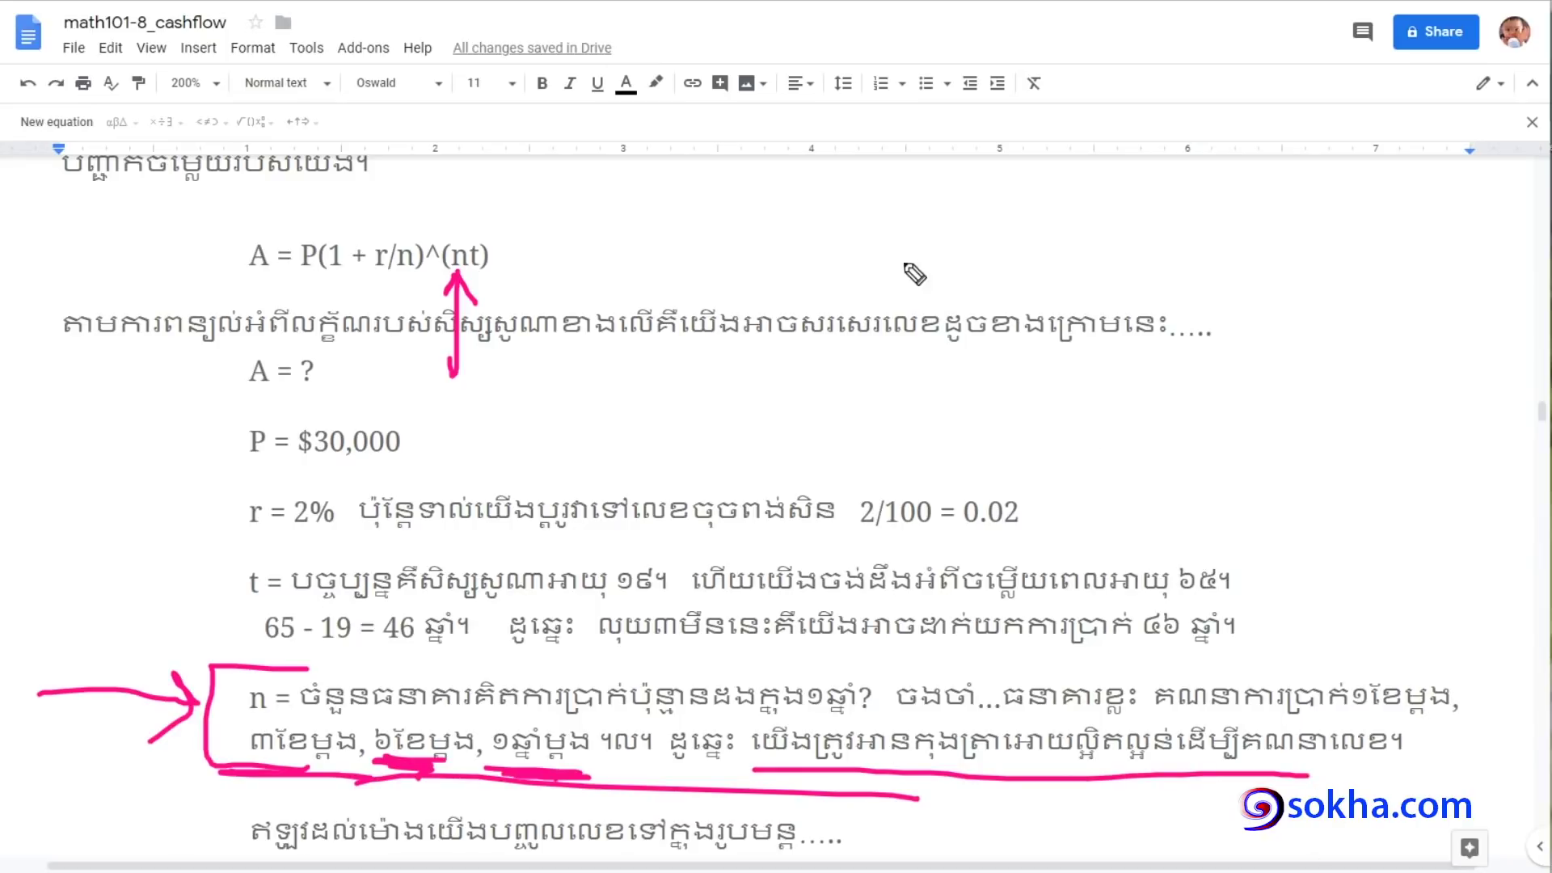
Box the formula and handwrite '3 months' and '1 month' beside it, with an arrow to the 1
mouse_move(879, 208)
left_mouse_down()
mouse_move(924, 157)
mouse_move(876, 299)
left_mouse_up()
mouse_move(1103, 295)
left_mouse_down()
mouse_move(1111, 243)
mouse_move(1236, 214)
mouse_move(1249, 255)
left_mouse_up()
mouse_move(226, 300)
left_mouse_down()
mouse_move(525, 226)
mouse_move(206, 295)
left_mouse_up()
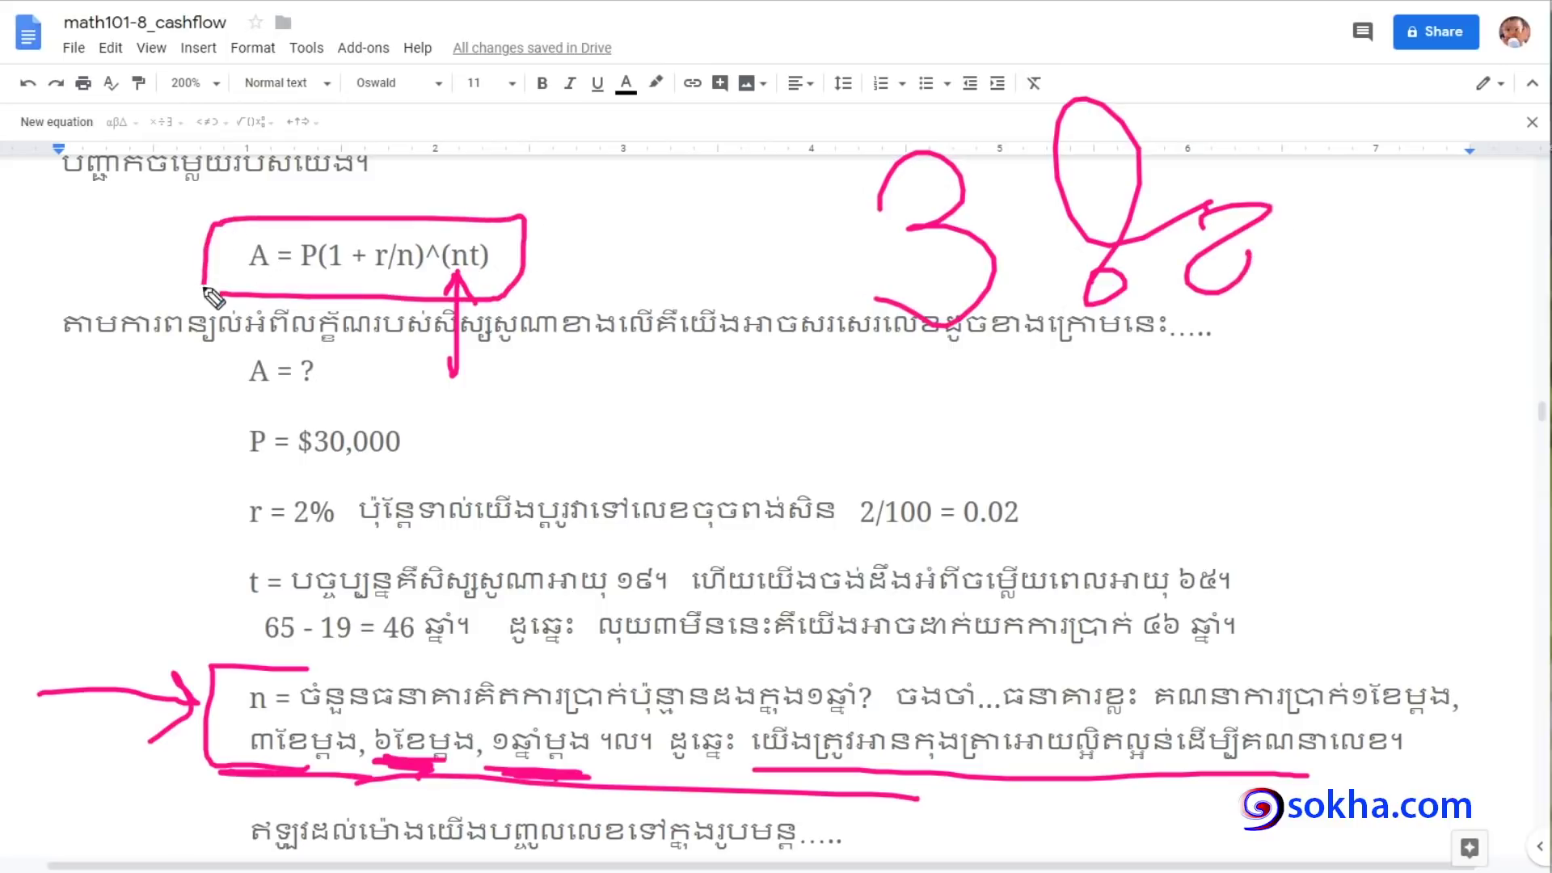
left_click_drag(946, 386, 944, 489)
left_click_drag(1136, 396, 1100, 493)
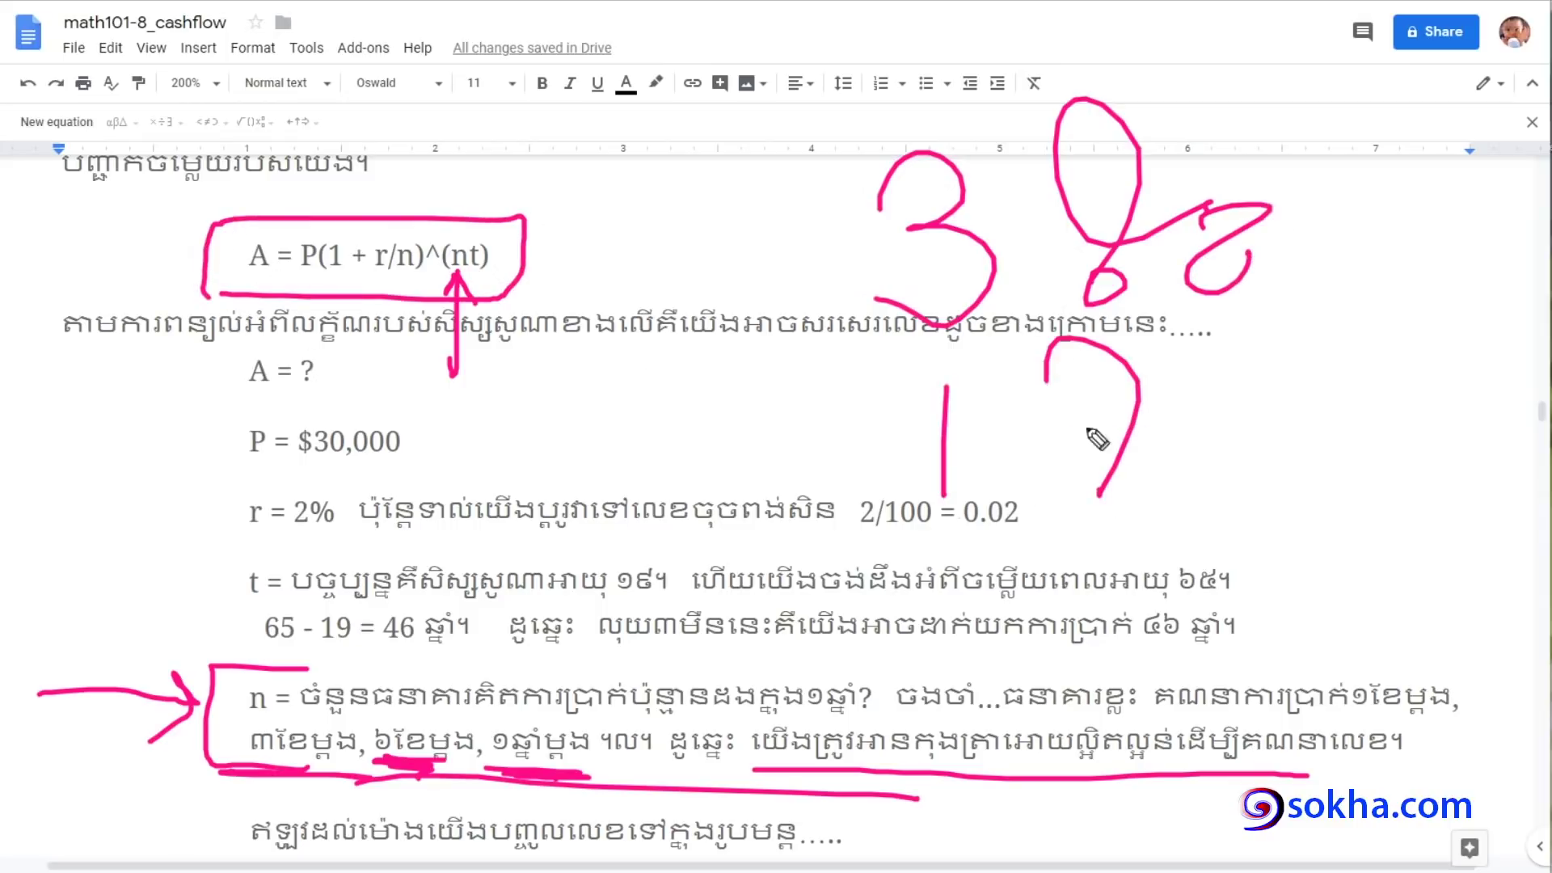
left_click_drag(1083, 432, 1170, 420)
left_click_drag(1198, 400, 1196, 472)
mouse_move(628, 455)
left_mouse_down()
mouse_move(889, 446)
mouse_move(826, 483)
left_mouse_up()
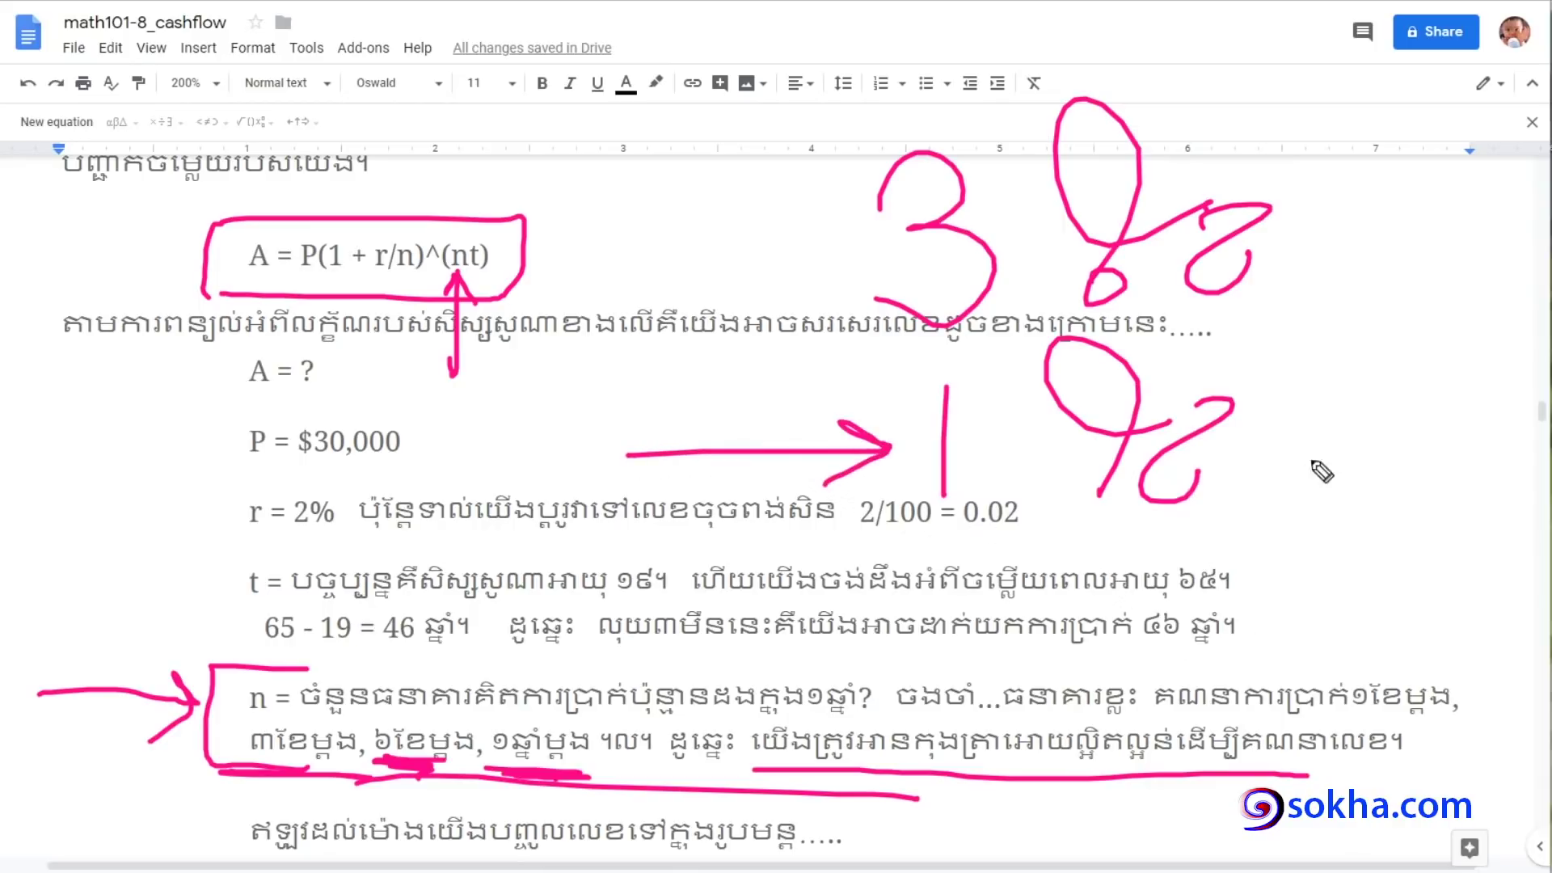
Complete the notes as '1 month = 12' and '3 months = 4', arrowing the 3
left_click_drag(1249, 461, 1285, 470)
left_click_drag(1336, 396, 1339, 485)
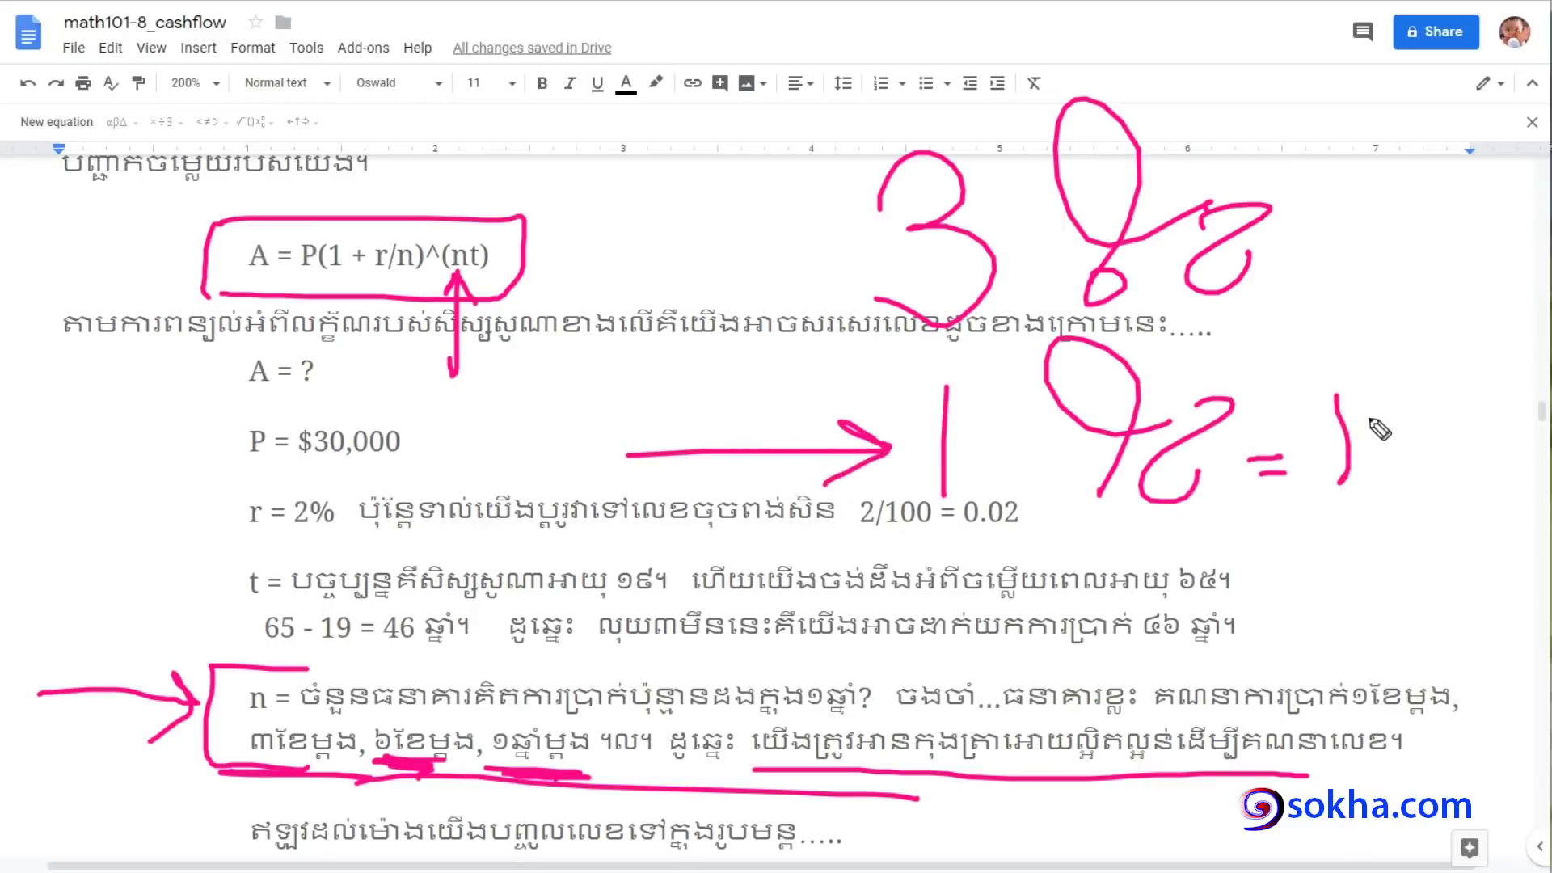
left_click_drag(1382, 414, 1421, 489)
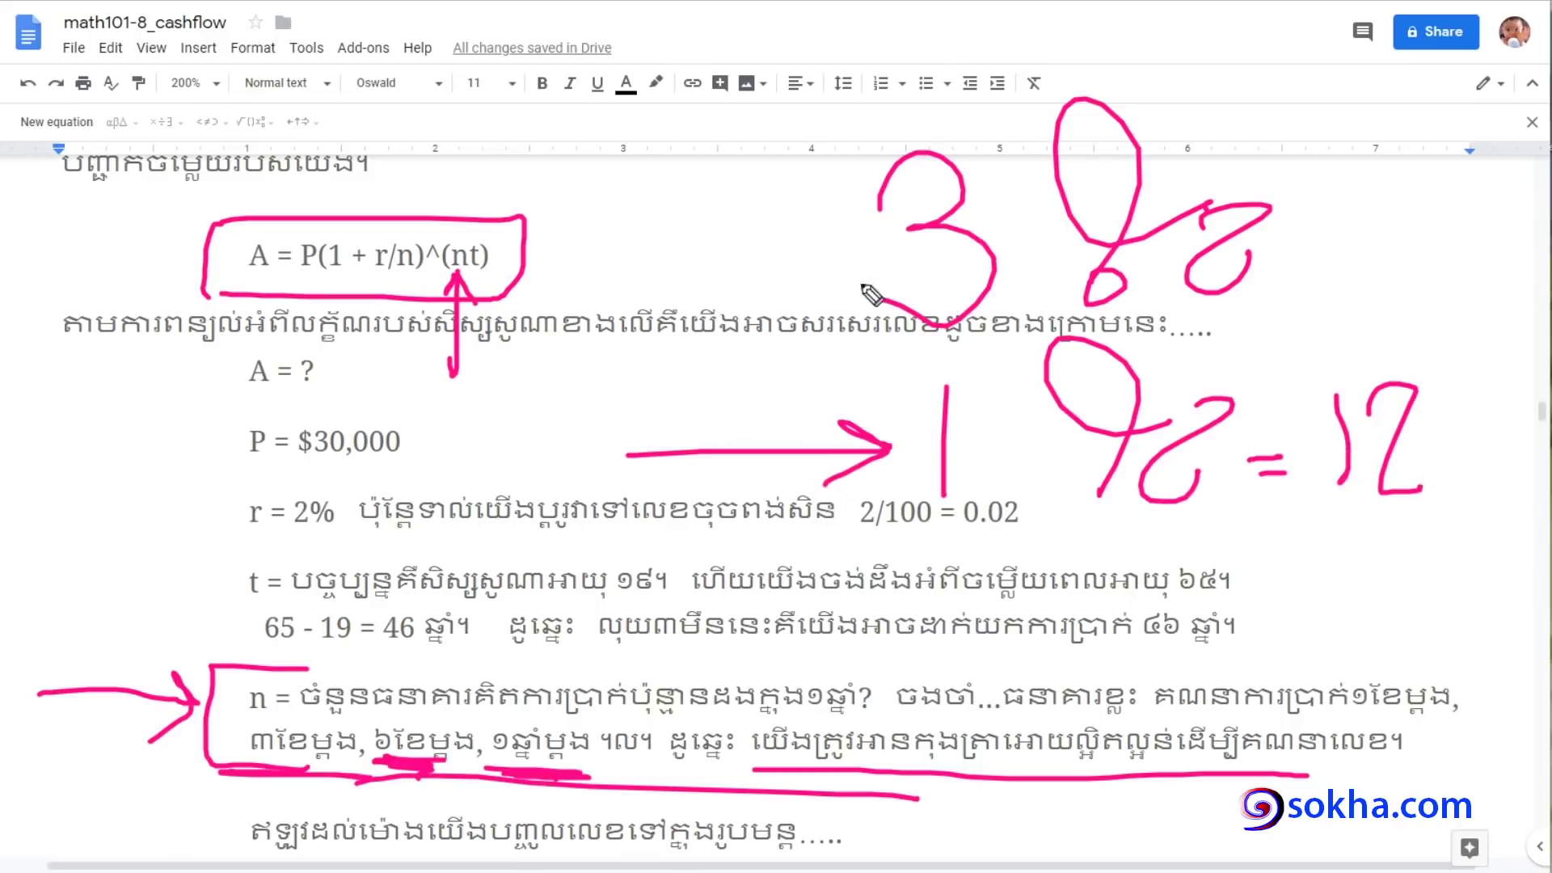
mouse_move(674, 281)
left_mouse_down()
mouse_move(858, 242)
mouse_move(805, 282)
left_mouse_up()
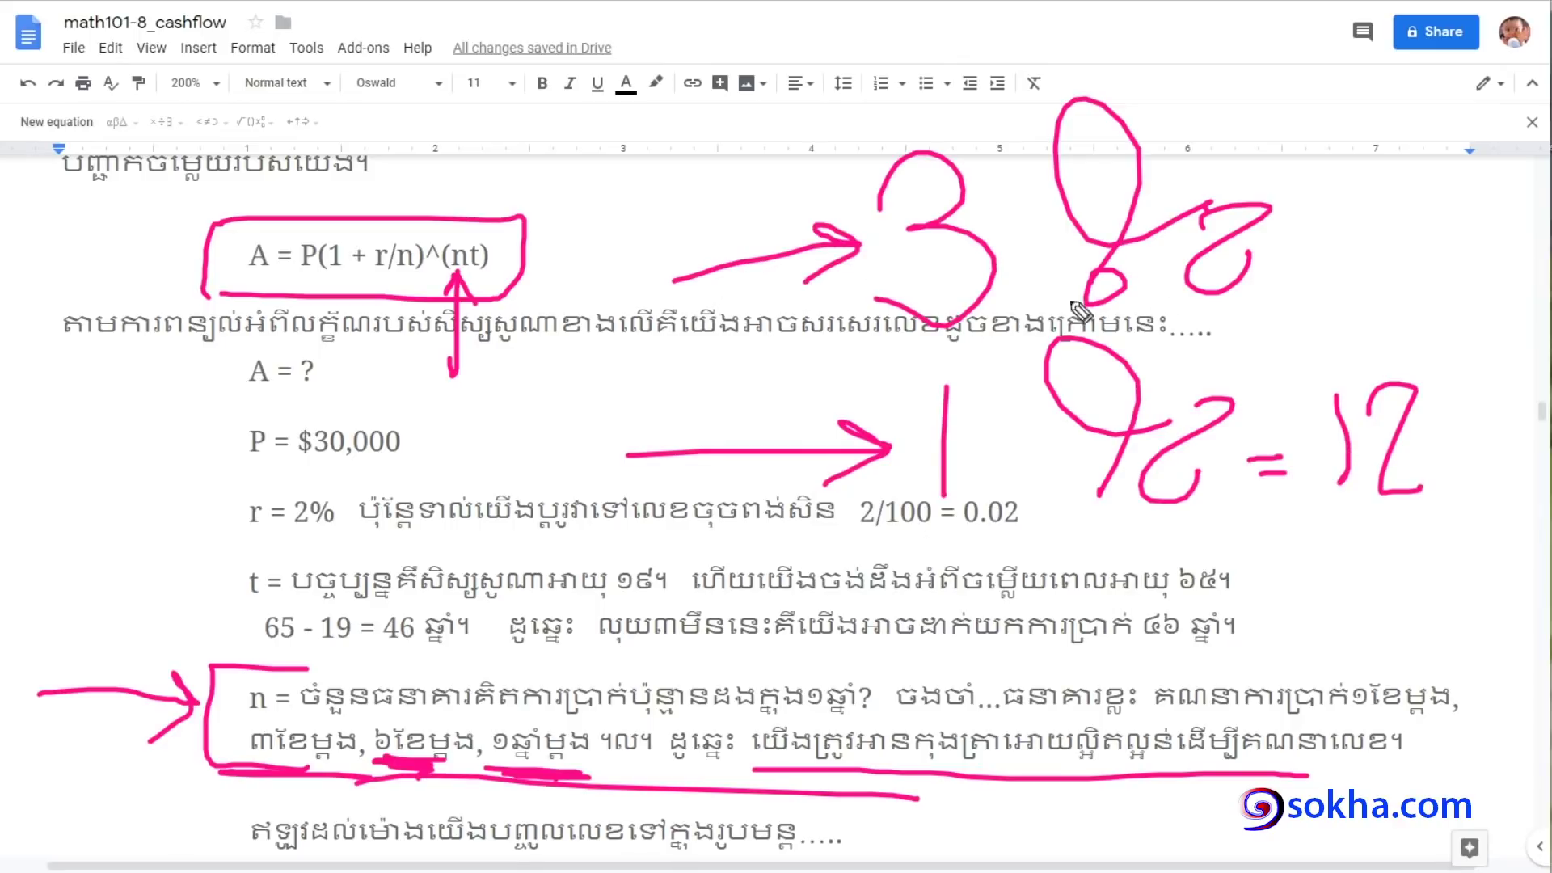
mouse_move(1286, 242)
left_mouse_down()
mouse_move(1326, 241)
mouse_move(1317, 263)
left_mouse_up()
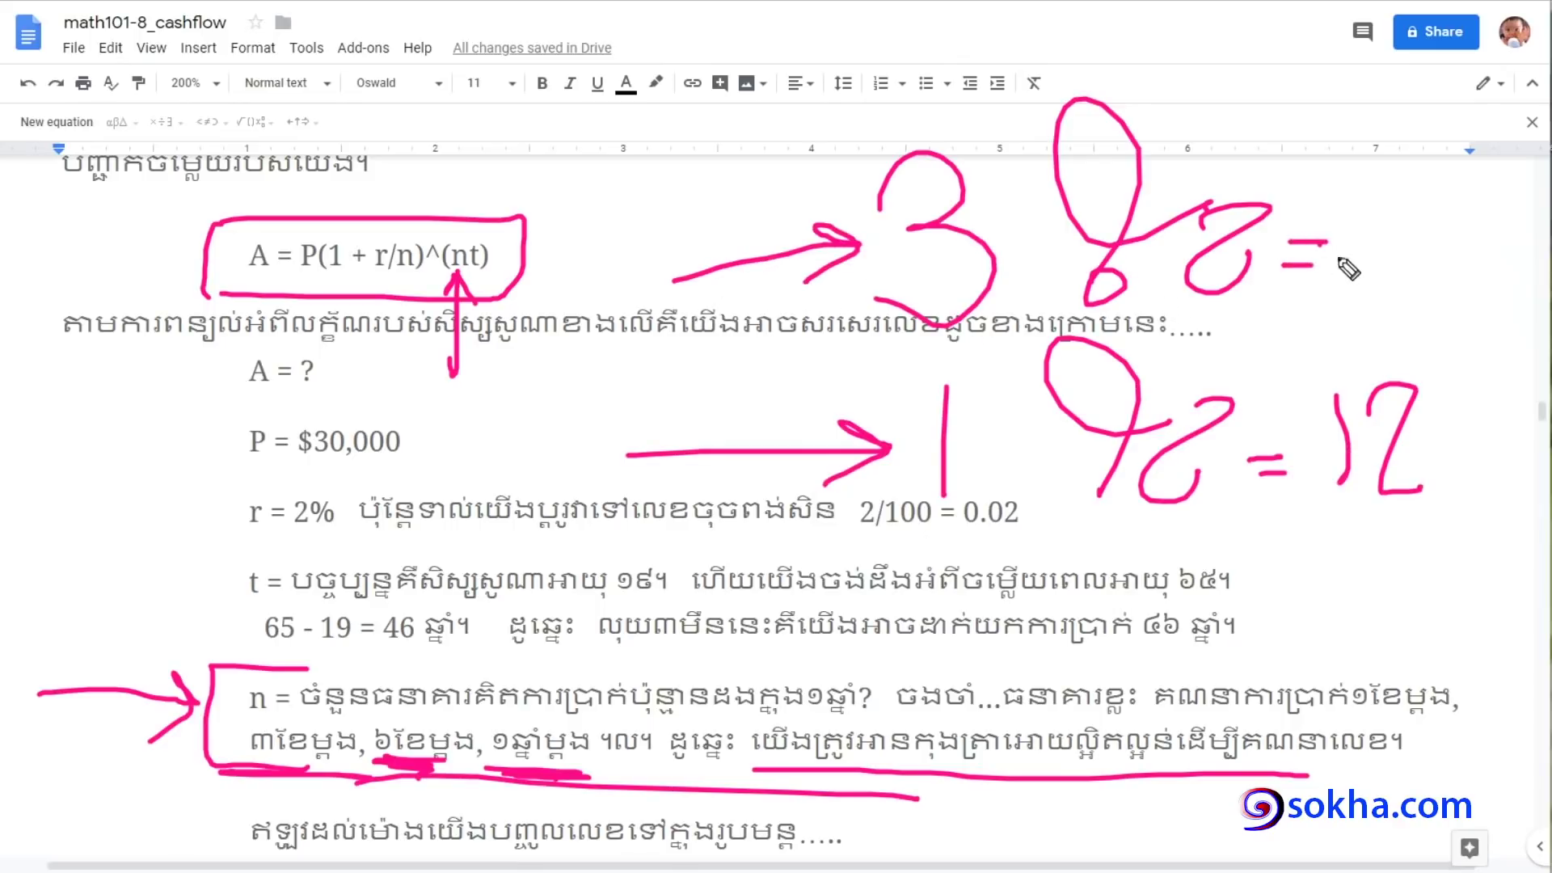
mouse_move(1387, 160)
left_mouse_down()
mouse_move(1439, 220)
mouse_move(1369, 298)
mouse_move(1416, 299)
left_mouse_up()
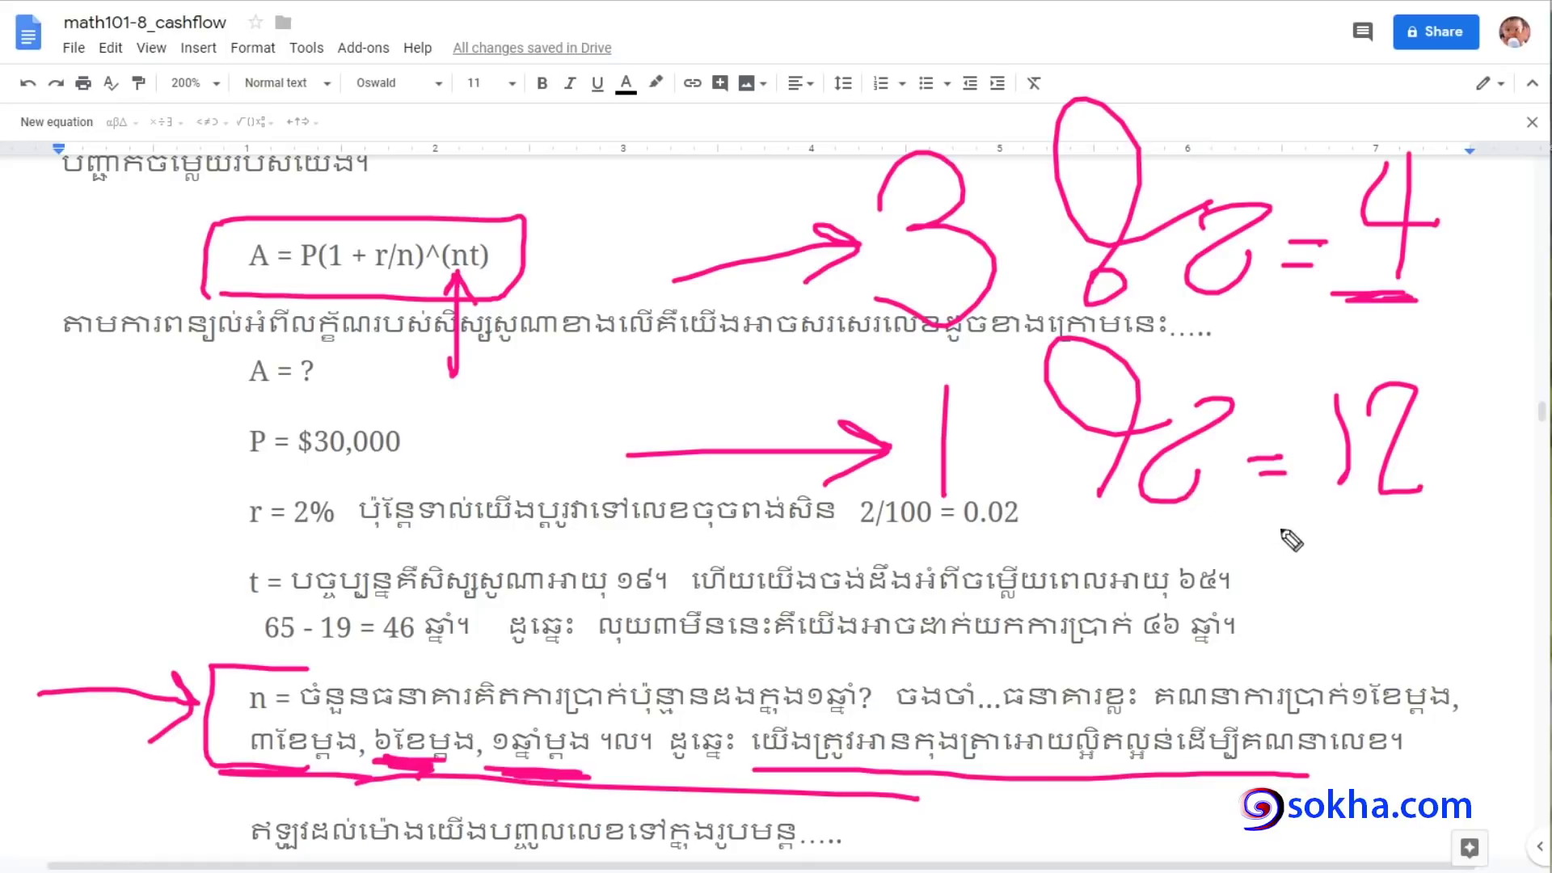
Underline and emphasize the 12, circle the 1 month group, curve an arrow to the 3, then clear the ink
left_click_drag(1306, 514, 1413, 524)
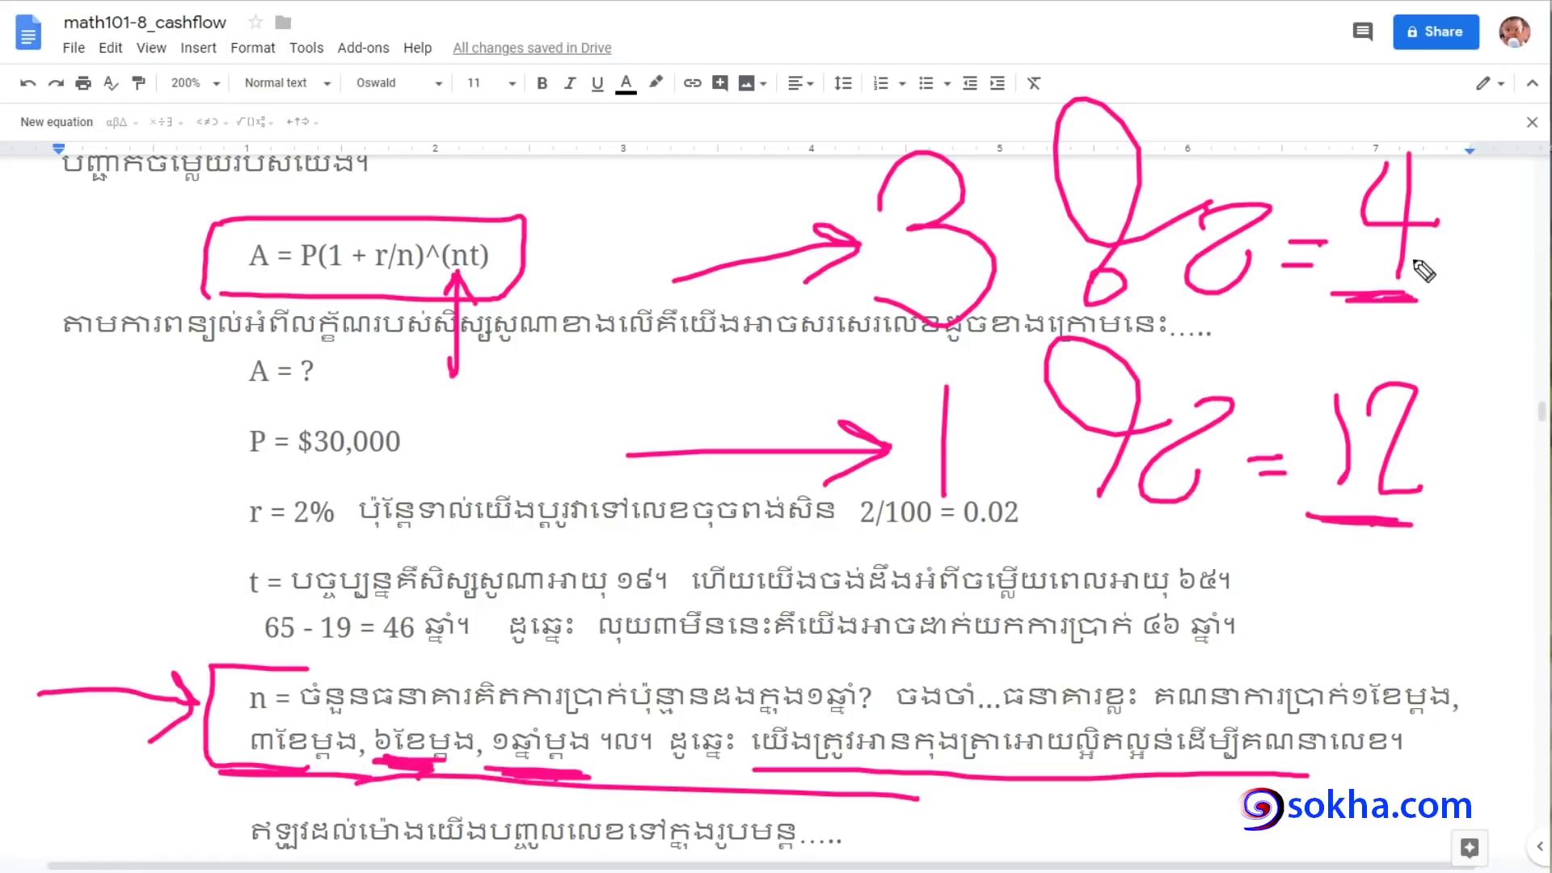
mouse_move(944, 357)
left_mouse_down()
mouse_move(881, 417)
mouse_move(1261, 485)
mouse_move(909, 355)
left_mouse_up()
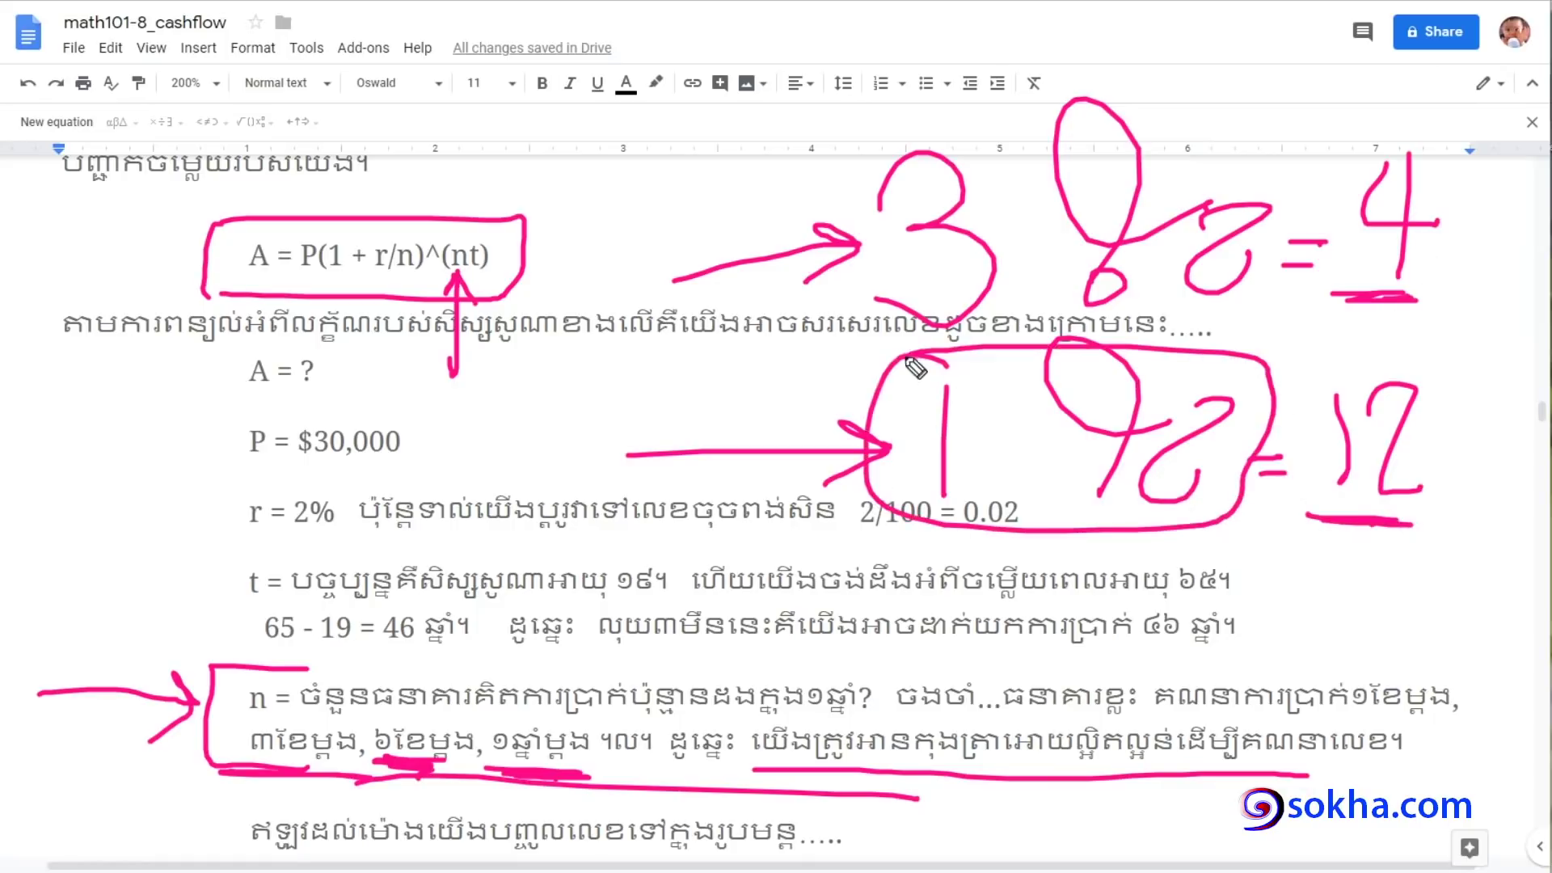
mouse_move(1330, 525)
left_mouse_down()
mouse_move(1378, 539)
mouse_move(1373, 614)
left_mouse_up()
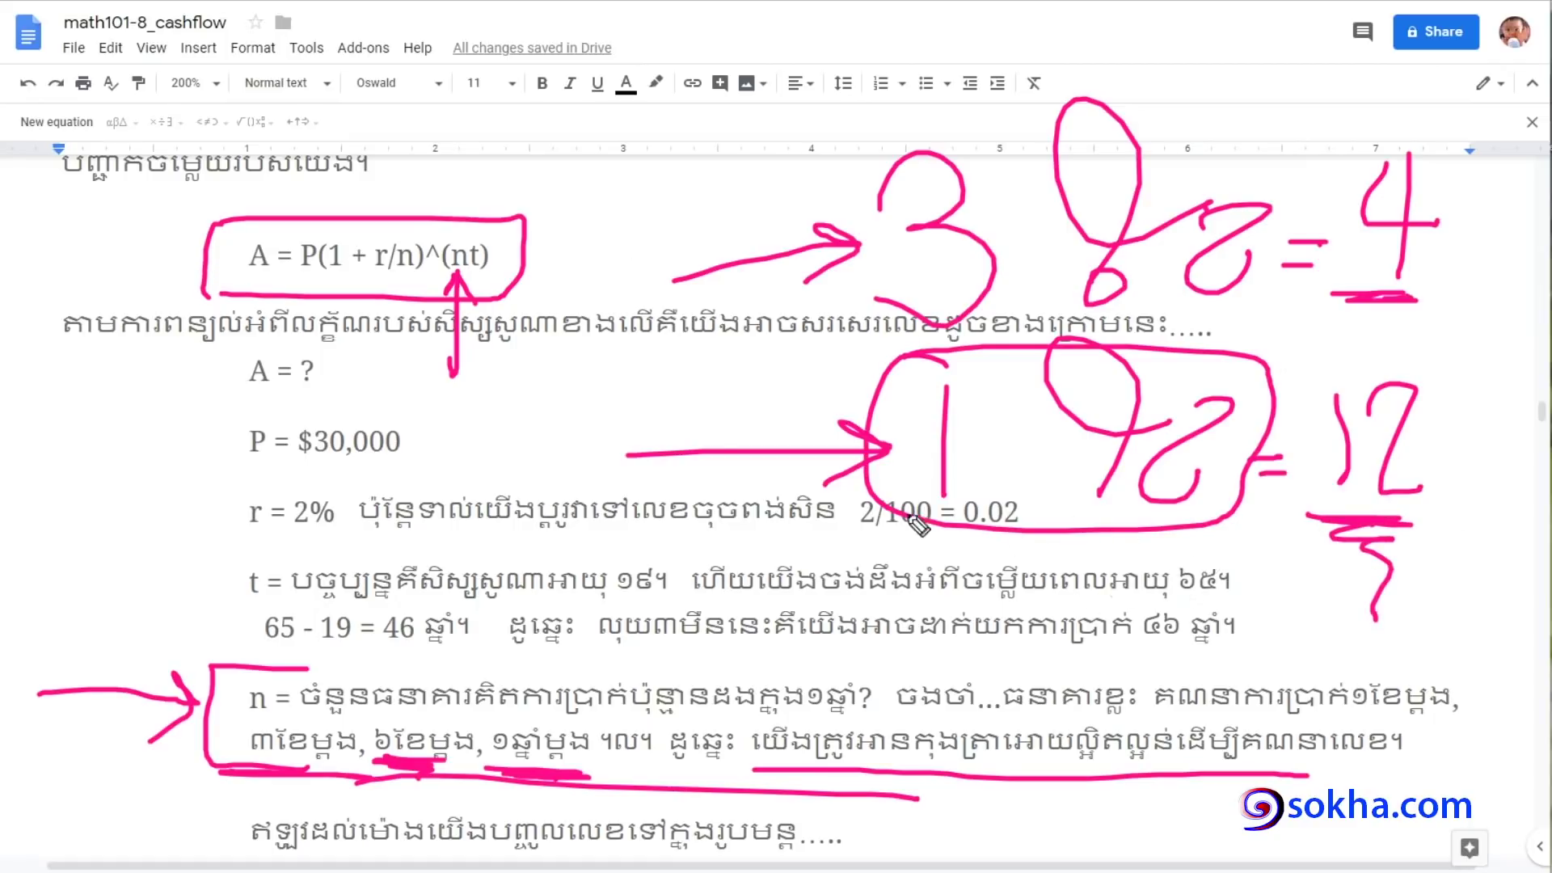
left_click_drag(917, 524, 982, 575)
left_click_drag(604, 148, 846, 182)
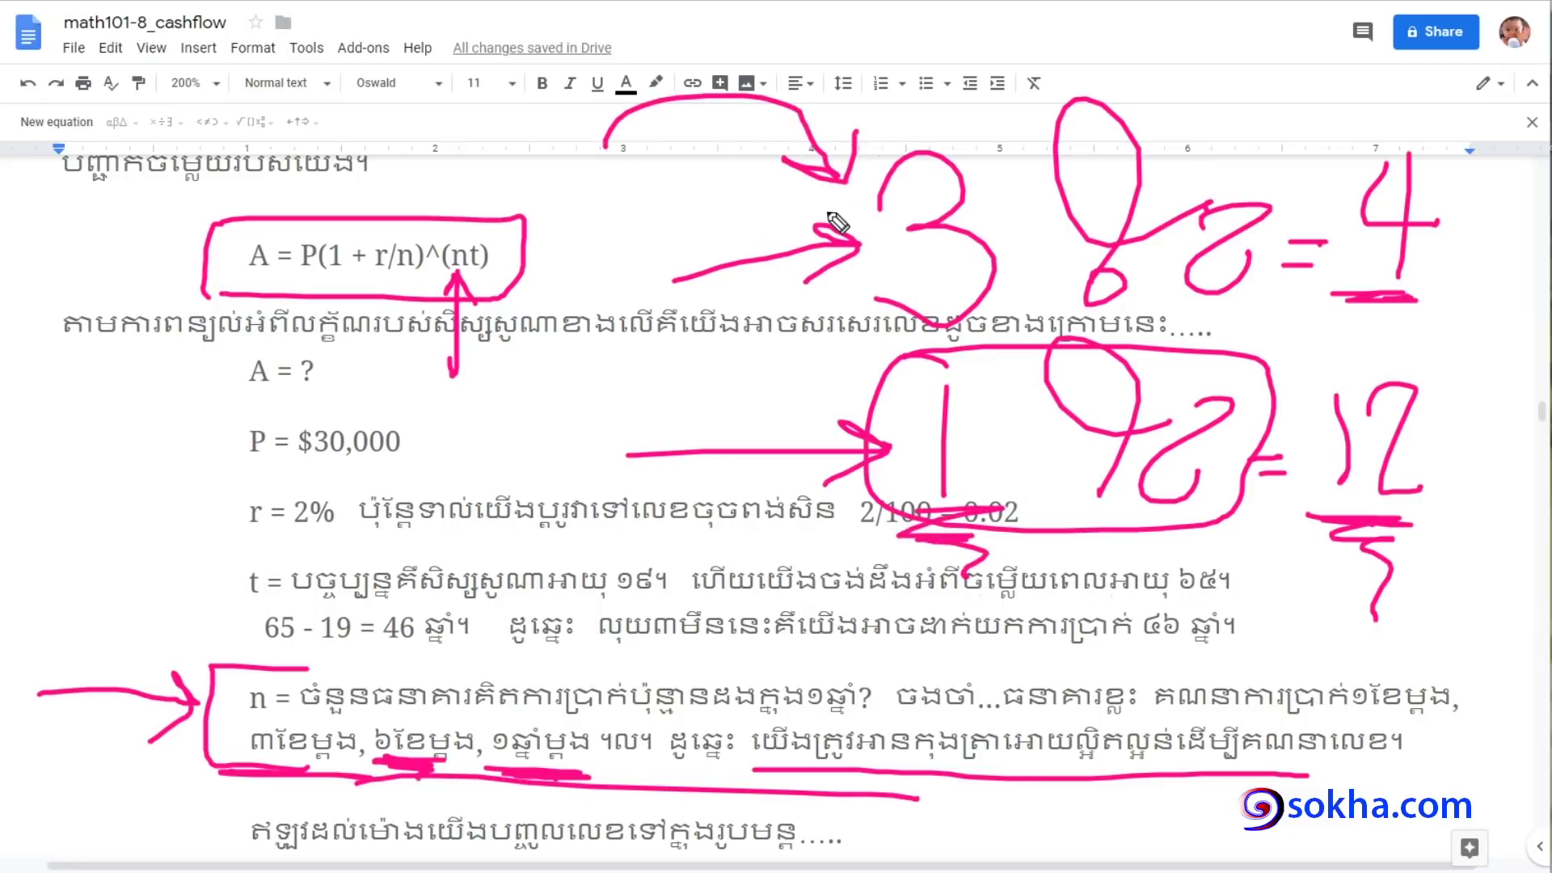
key("e")
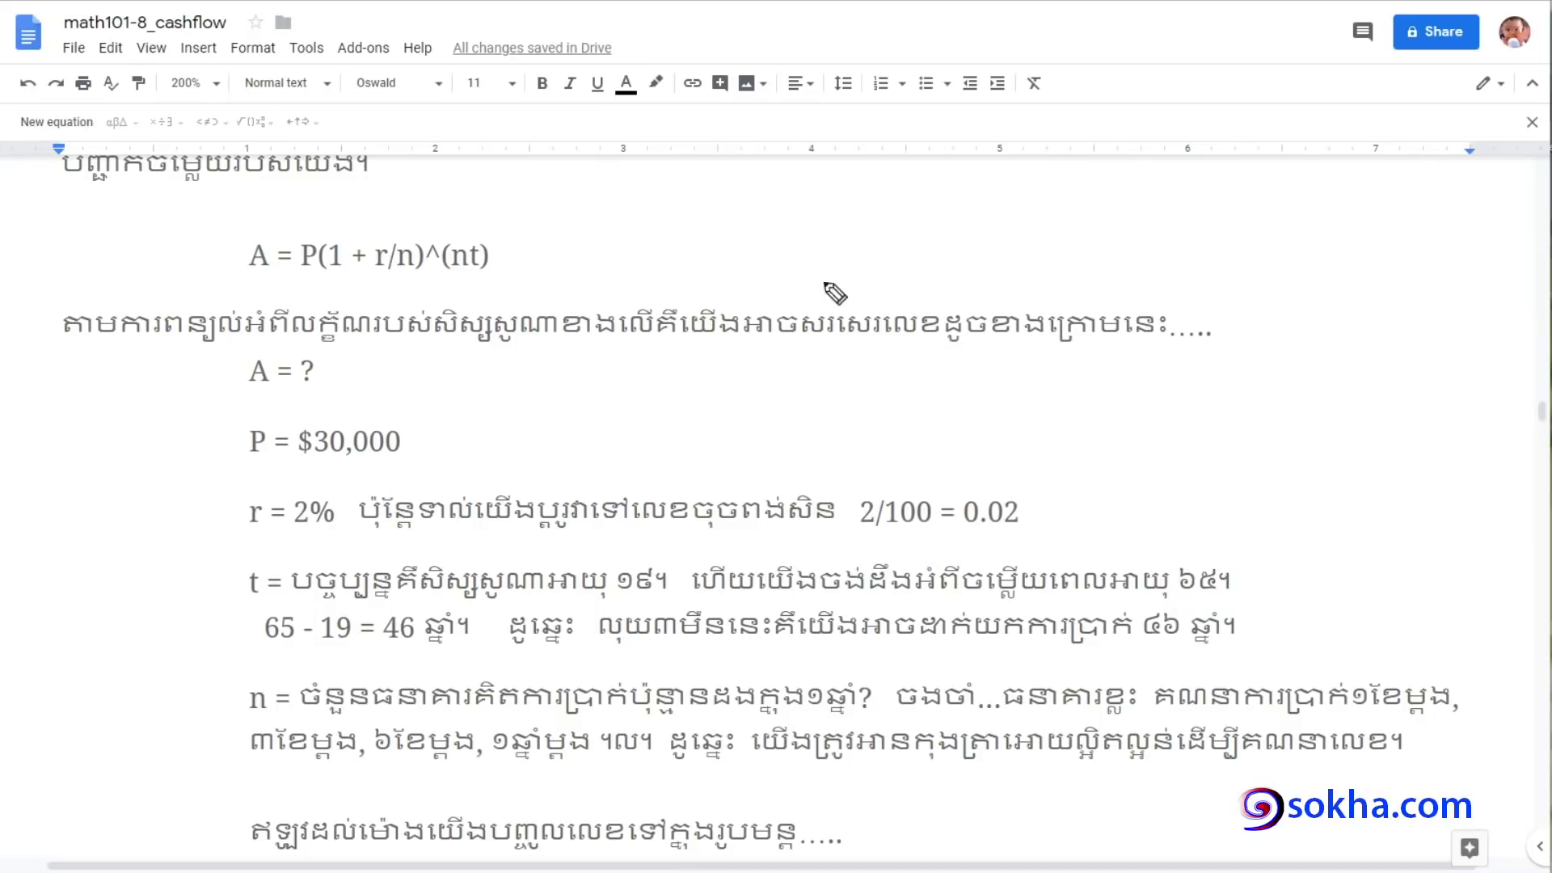
left_click_drag(754, 773, 1416, 770)
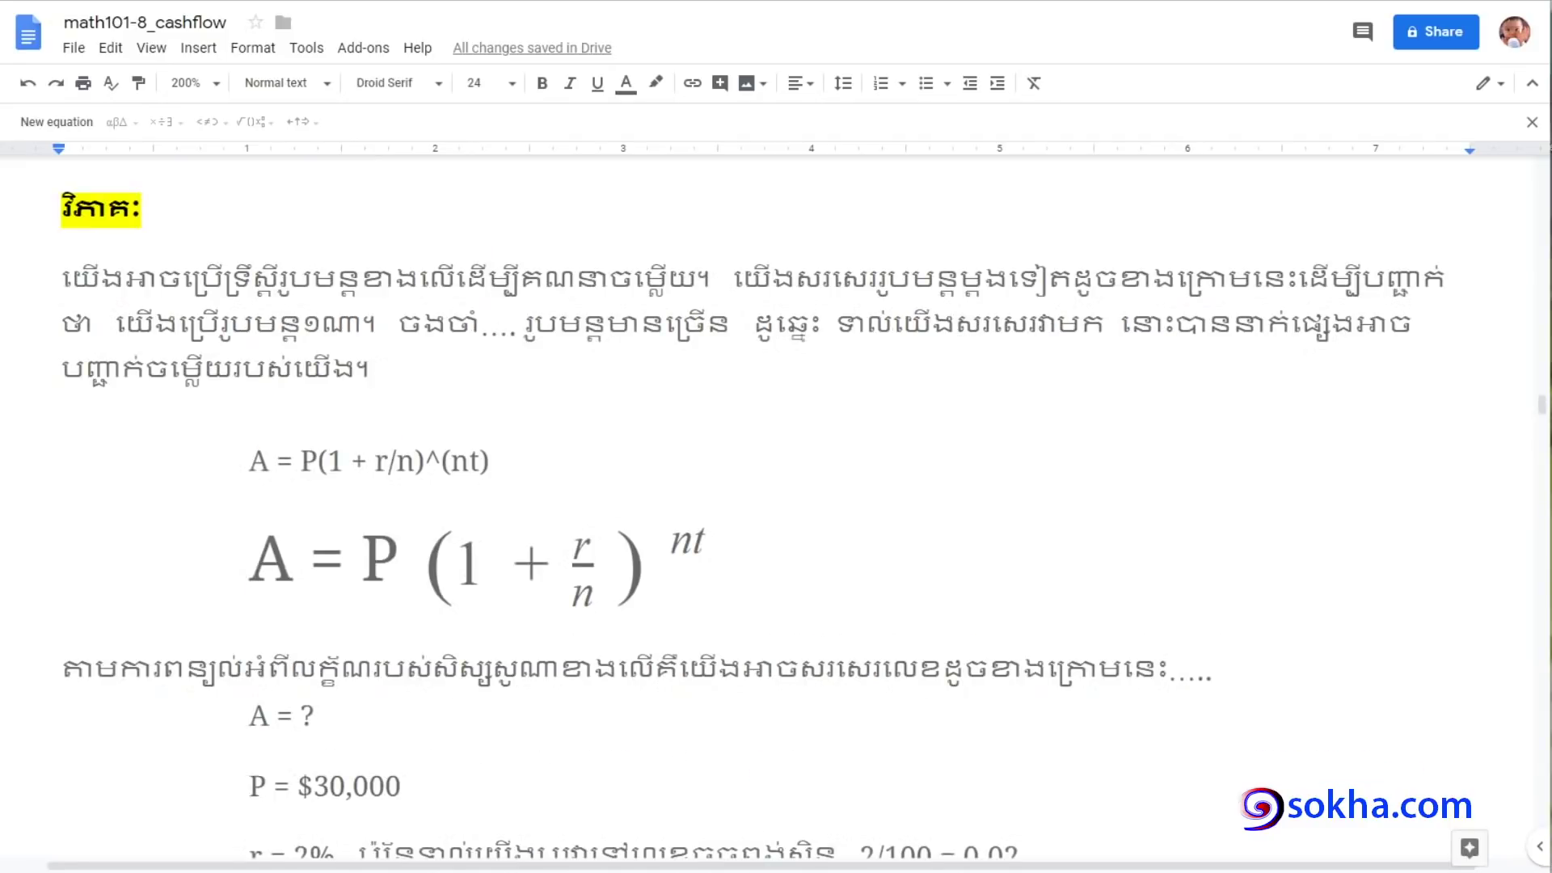
left_click_drag(517, 429, 501, 422)
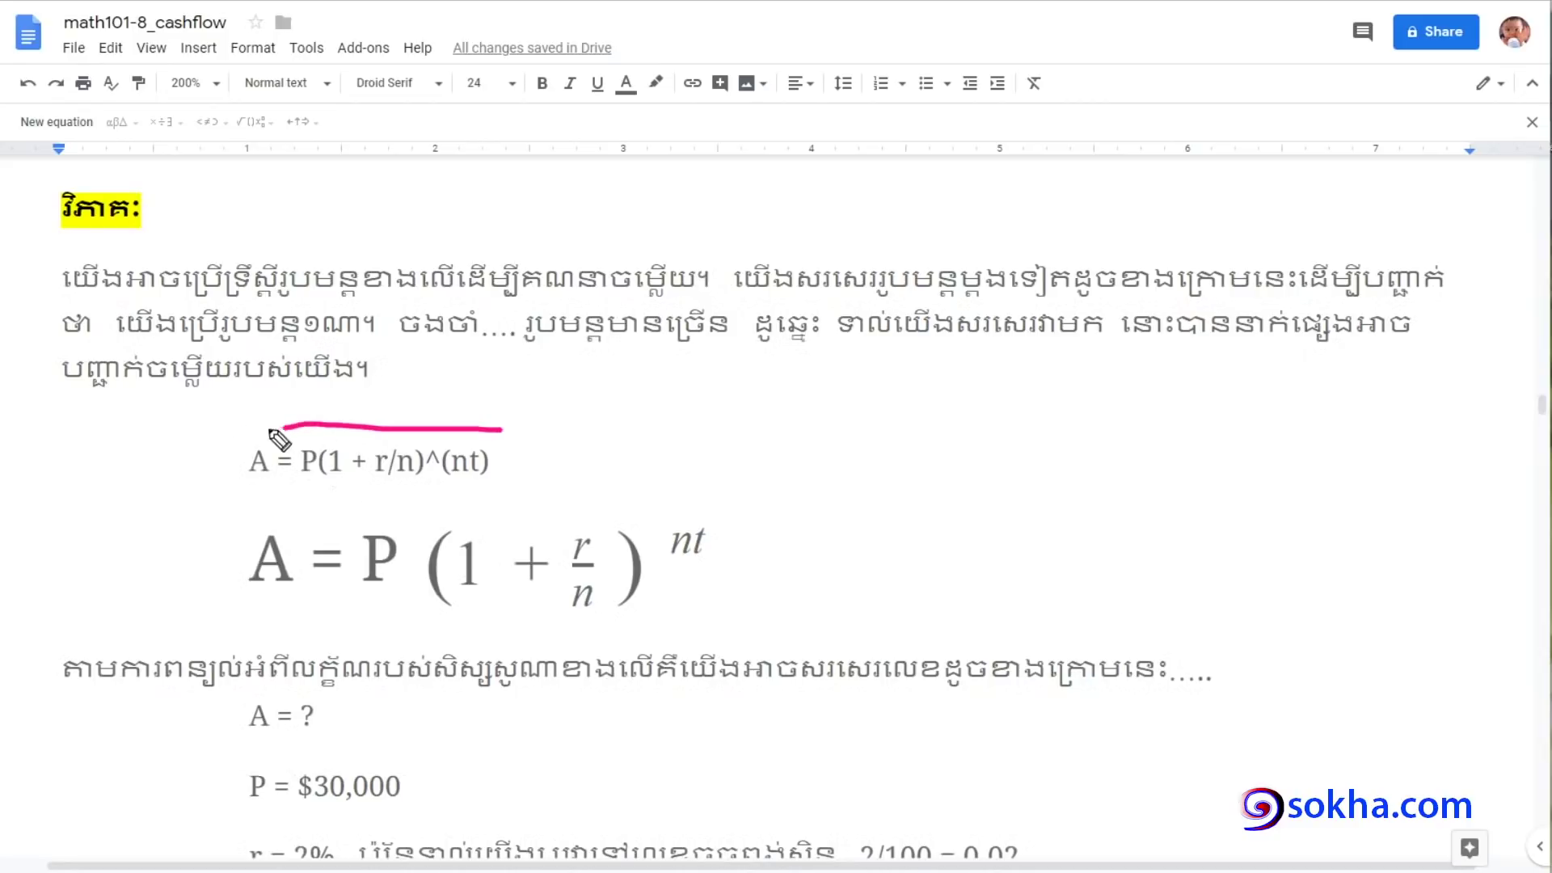
mouse_move(219, 455)
left_mouse_down()
mouse_move(128, 475)
mouse_move(208, 544)
mouse_move(179, 590)
left_mouse_up()
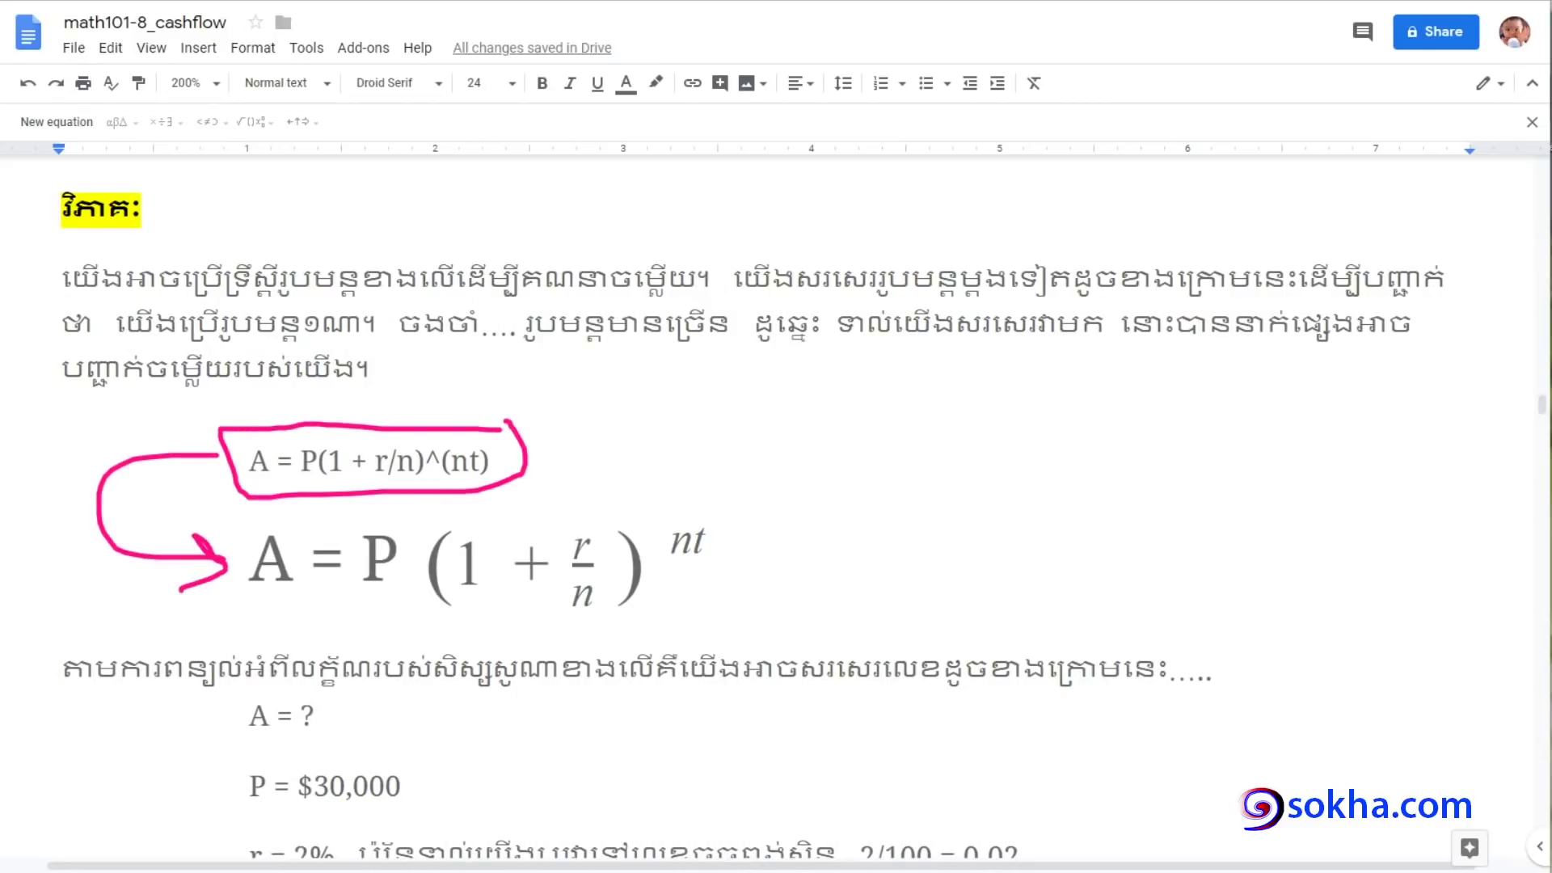
key("Escape")
left_click_drag(1542, 405, 1542, 327)
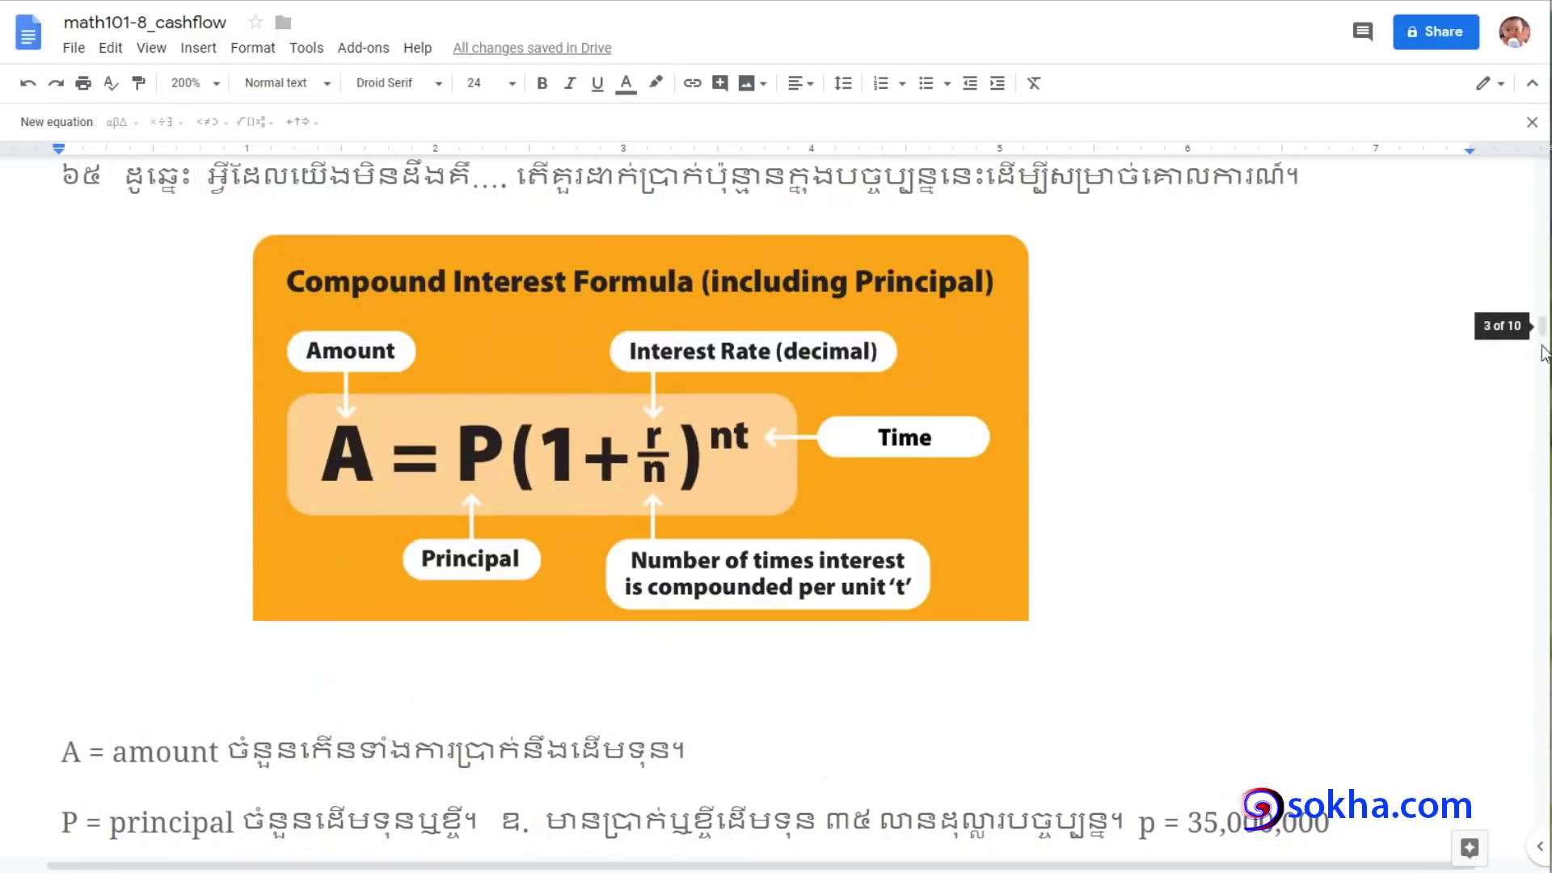
left_click_drag(1542, 326, 1541, 407)
left_click_drag(453, 402, 62, 434)
left_click(553, 408)
key("shift+Home")
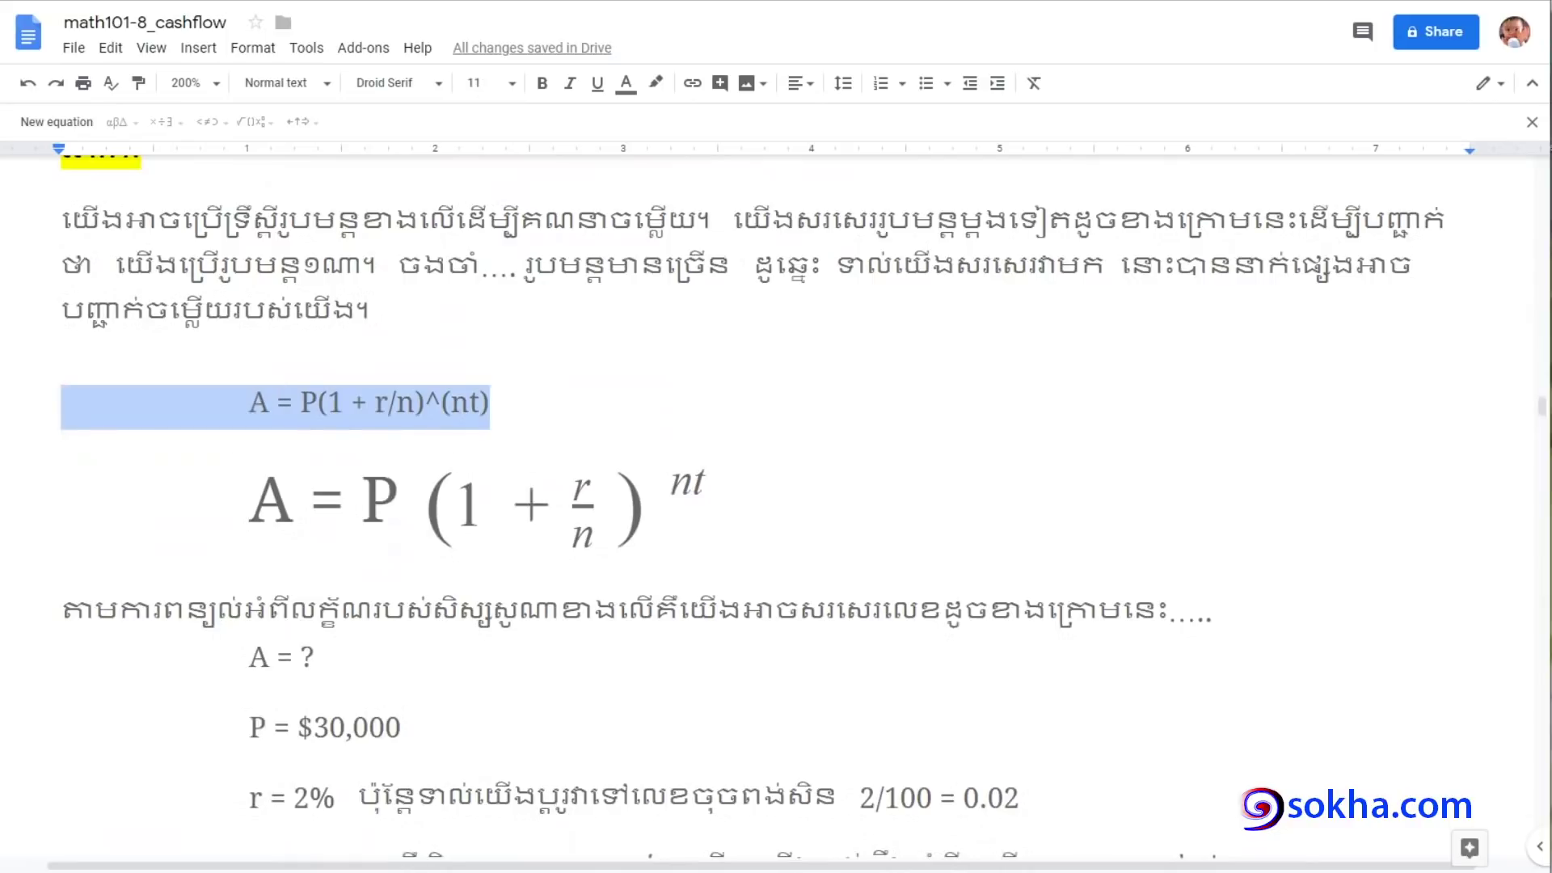
key("BackSpace")
key("BackSpace")
key("BackSpace")
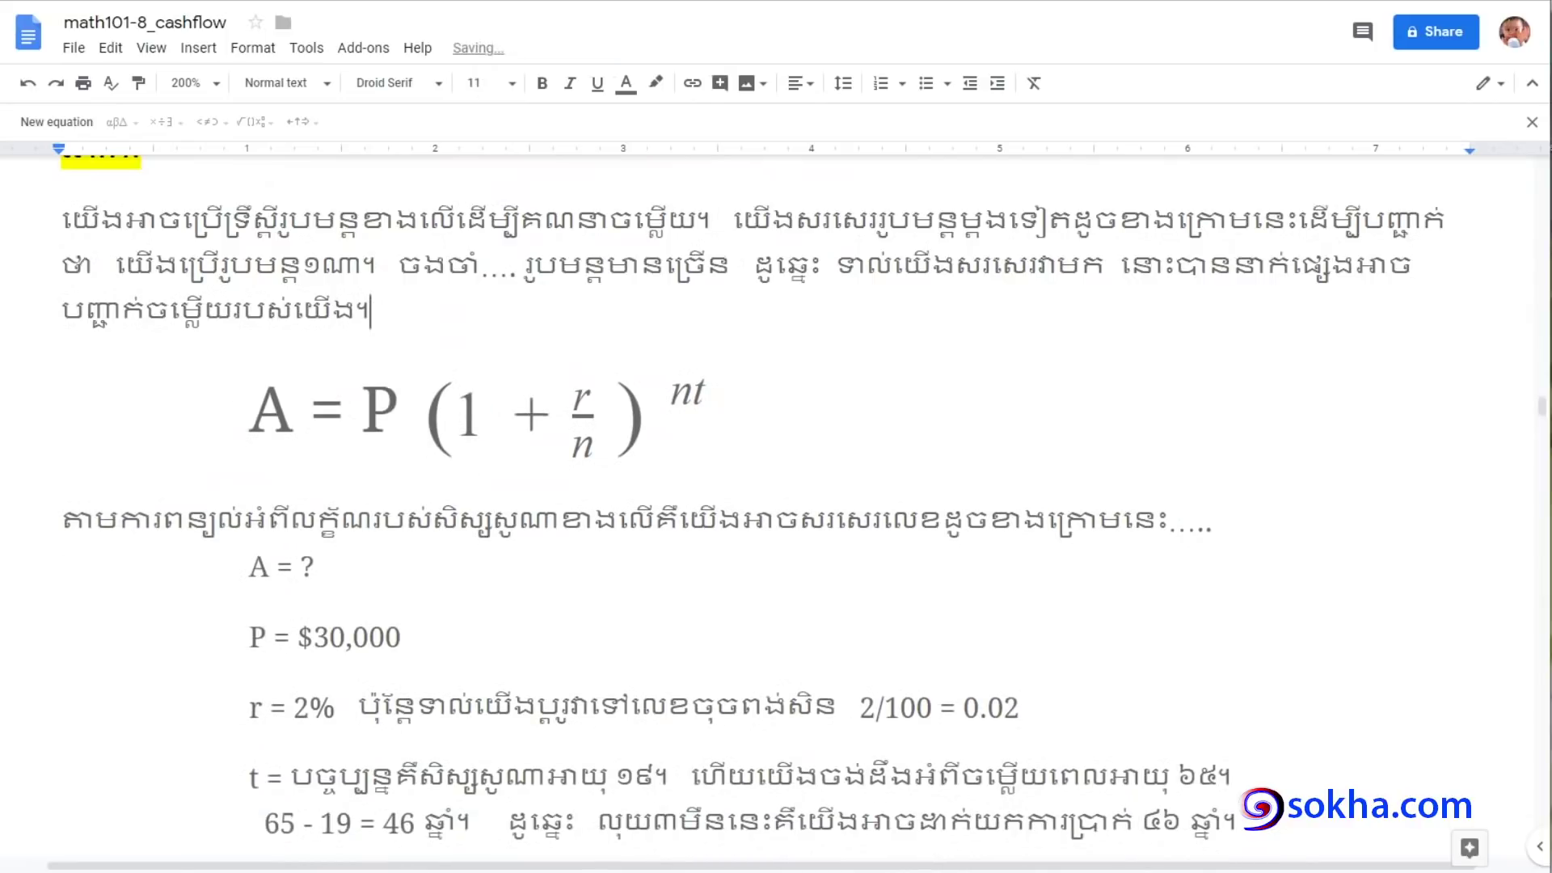
Circle A = ?, underline P = $30,000 and r = 2%, and box the 2/100 conversion with arrows
left_click_drag(1542, 405, 1542, 416)
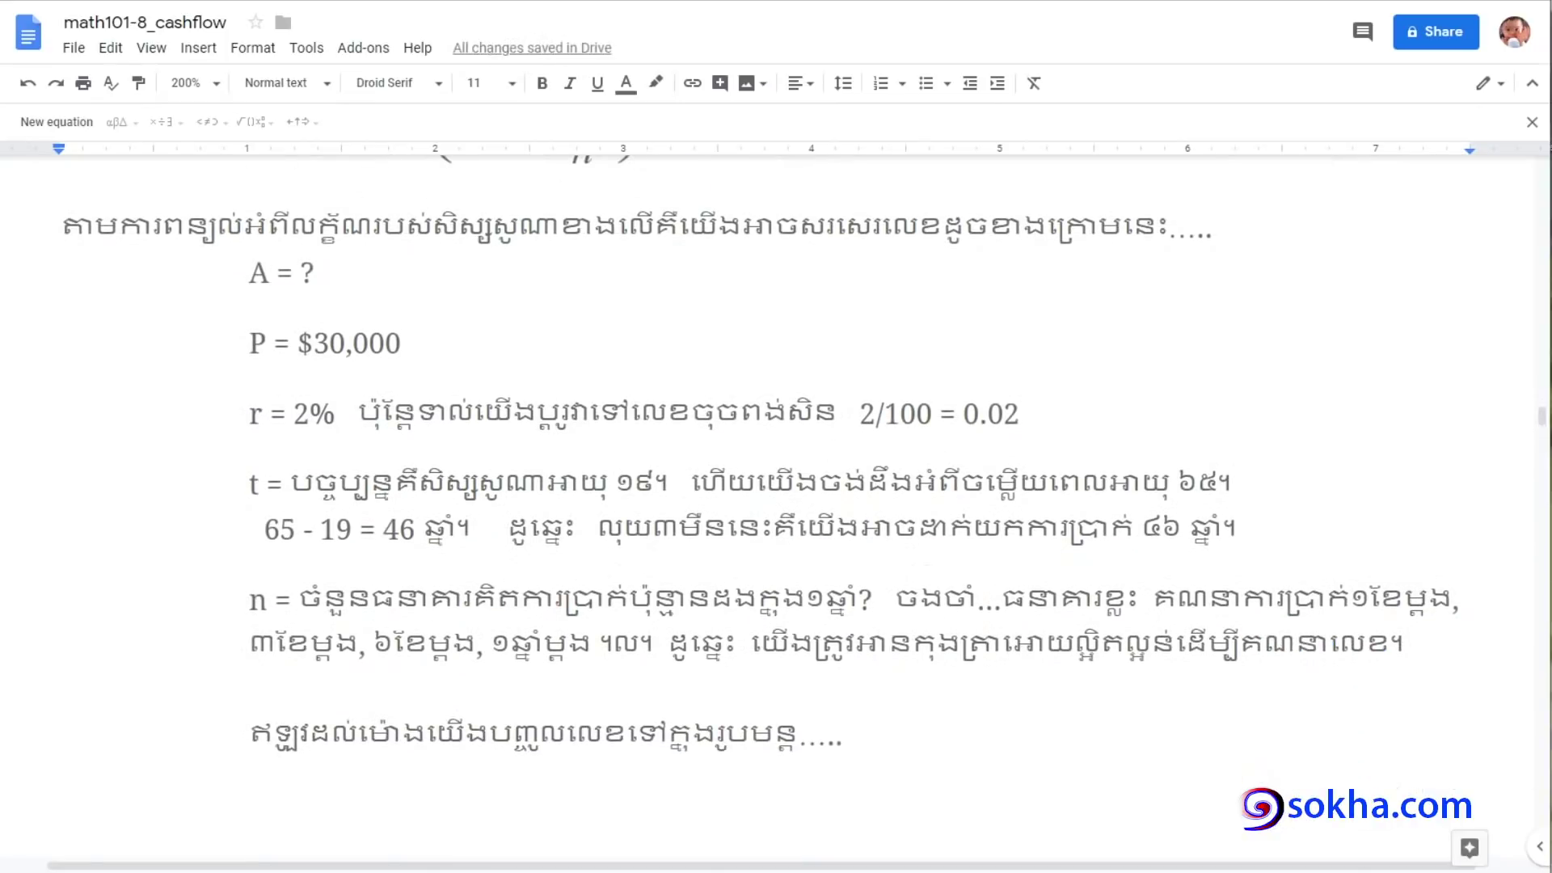
left_click_drag(327, 246, 328, 233)
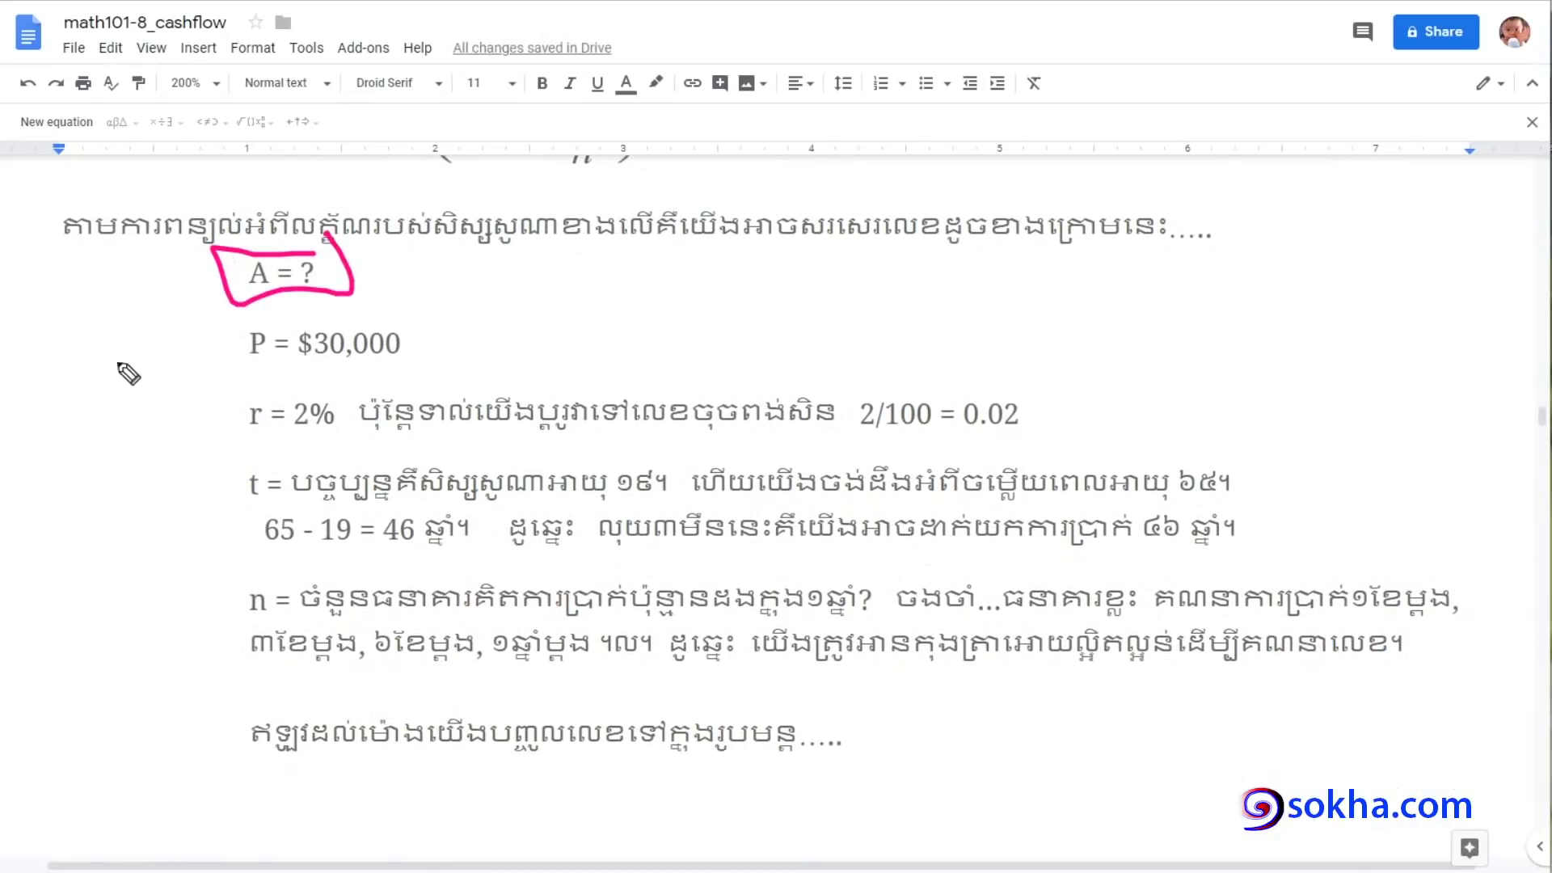
mouse_move(97, 364)
left_mouse_down()
mouse_move(242, 343)
mouse_move(206, 374)
mouse_move(423, 367)
left_mouse_up()
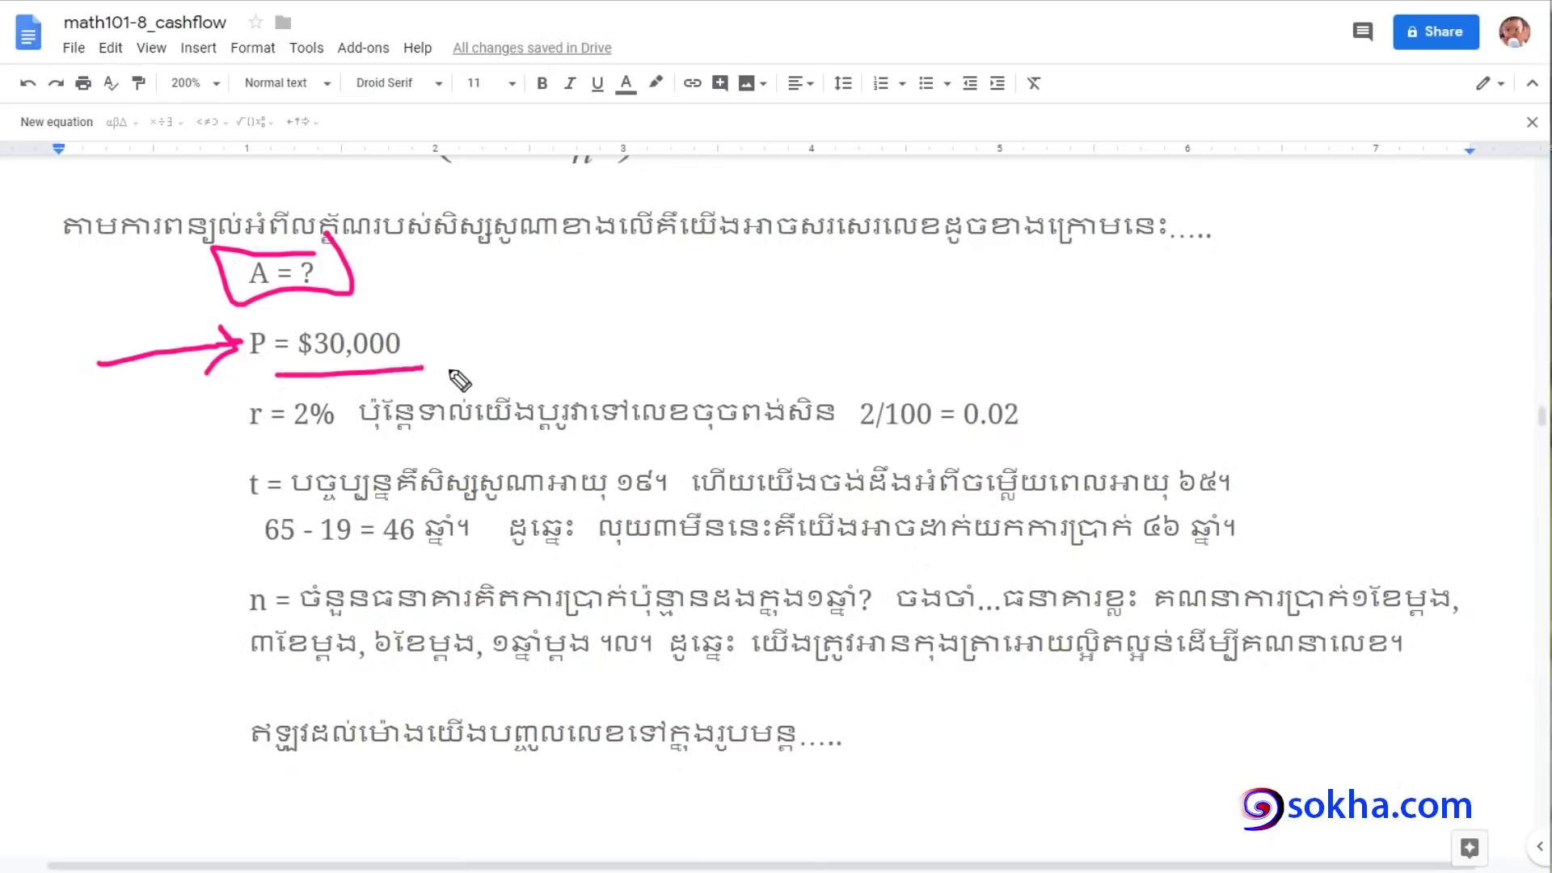
left_click_drag(228, 447, 321, 440)
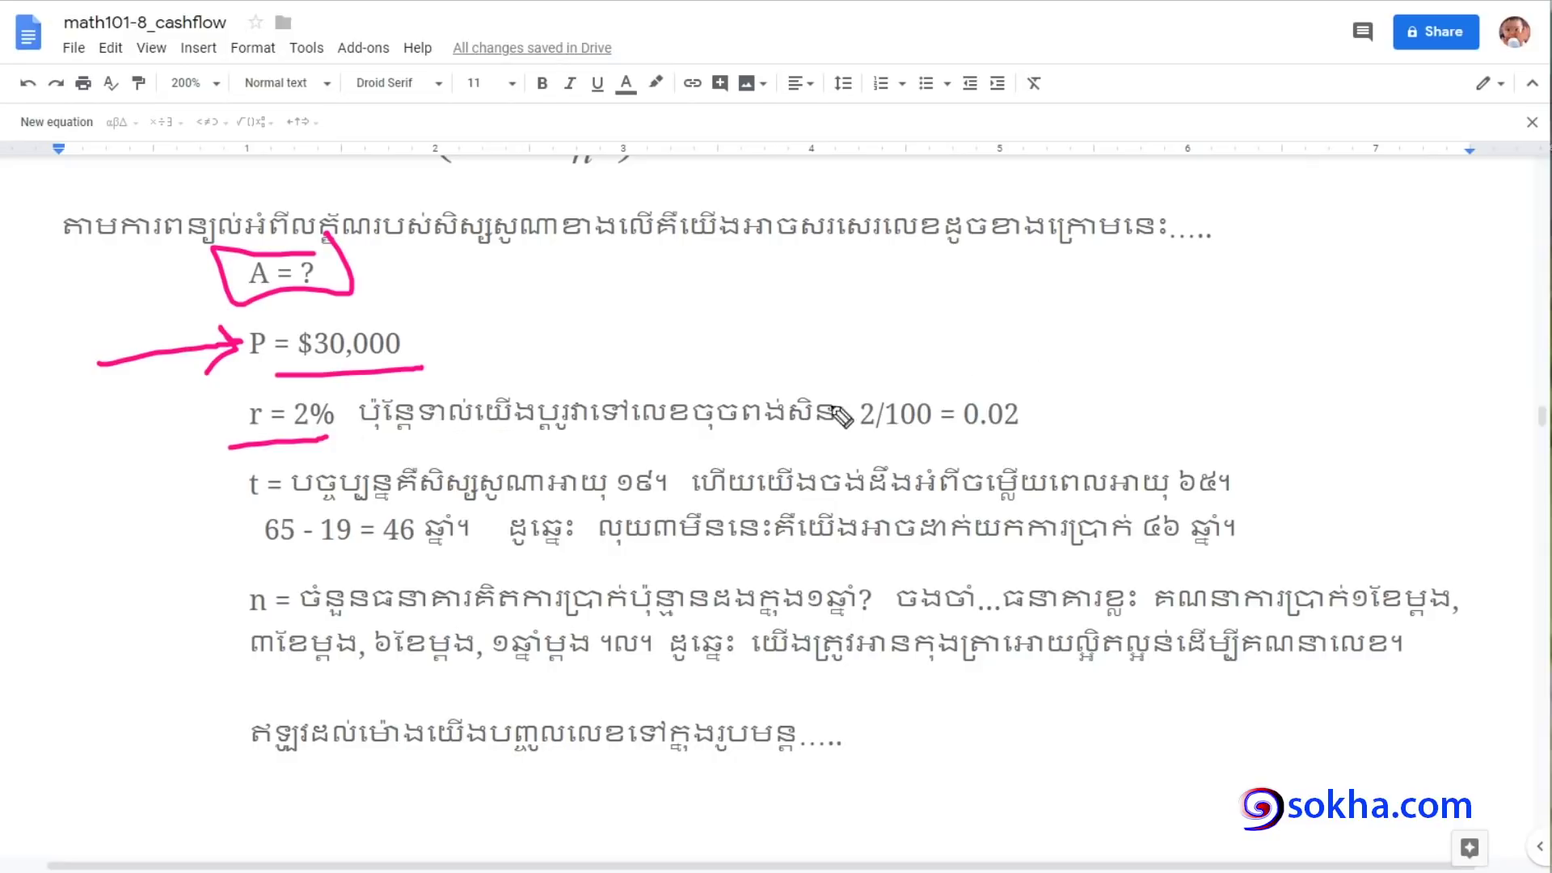
mouse_move(552, 316)
left_mouse_down()
mouse_move(334, 396)
mouse_move(404, 370)
left_mouse_up()
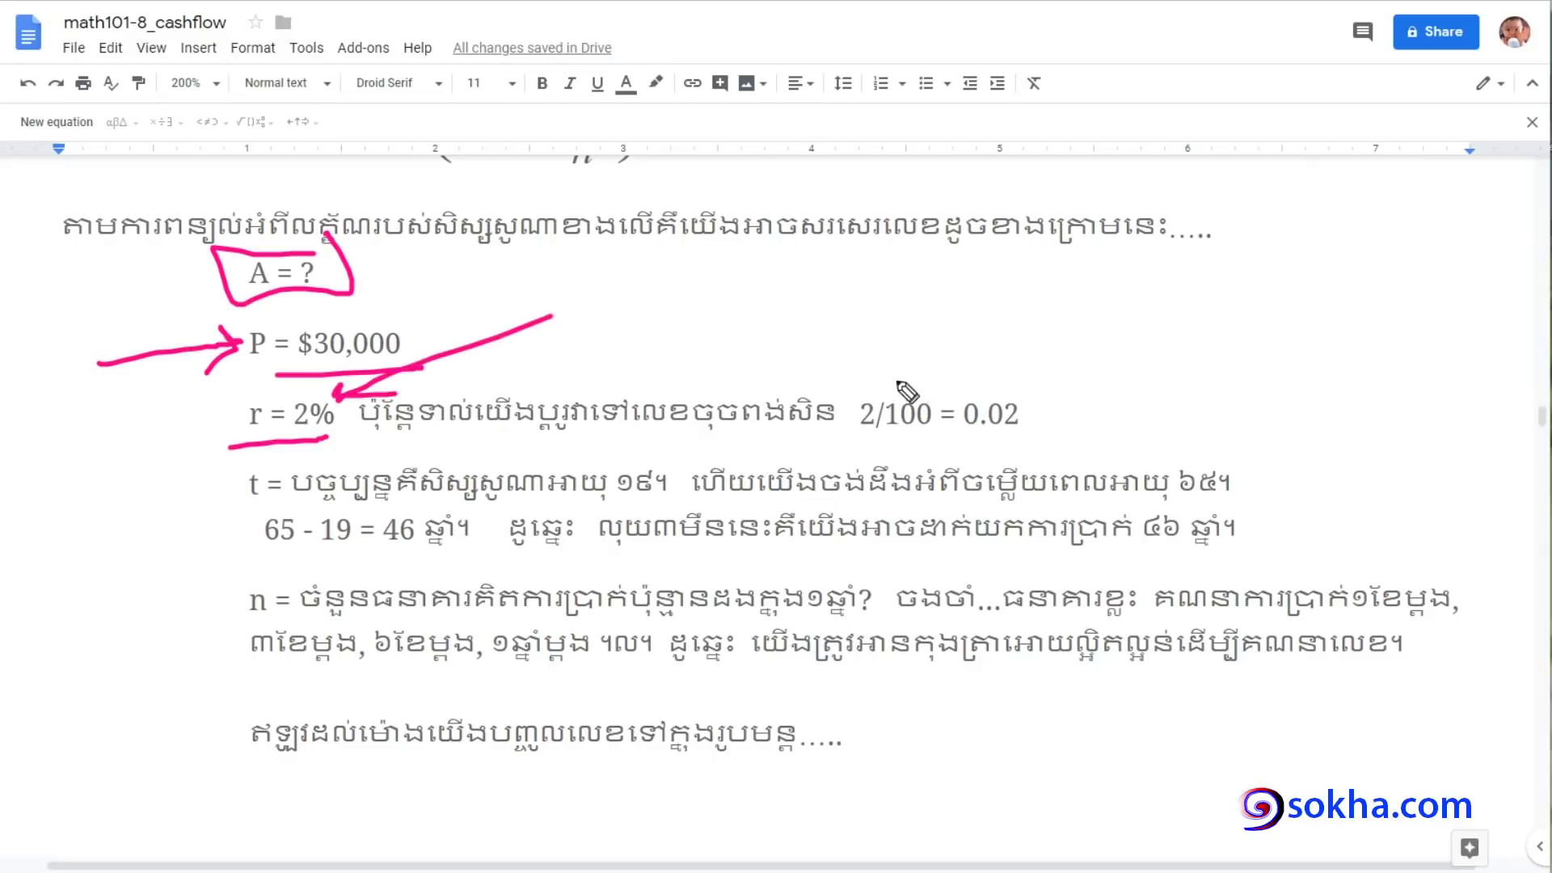
mouse_move(897, 380)
left_mouse_down()
mouse_move(865, 444)
mouse_move(885, 378)
left_mouse_up()
mouse_move(959, 282)
left_mouse_down()
mouse_move(1002, 384)
mouse_move(1046, 350)
left_mouse_up()
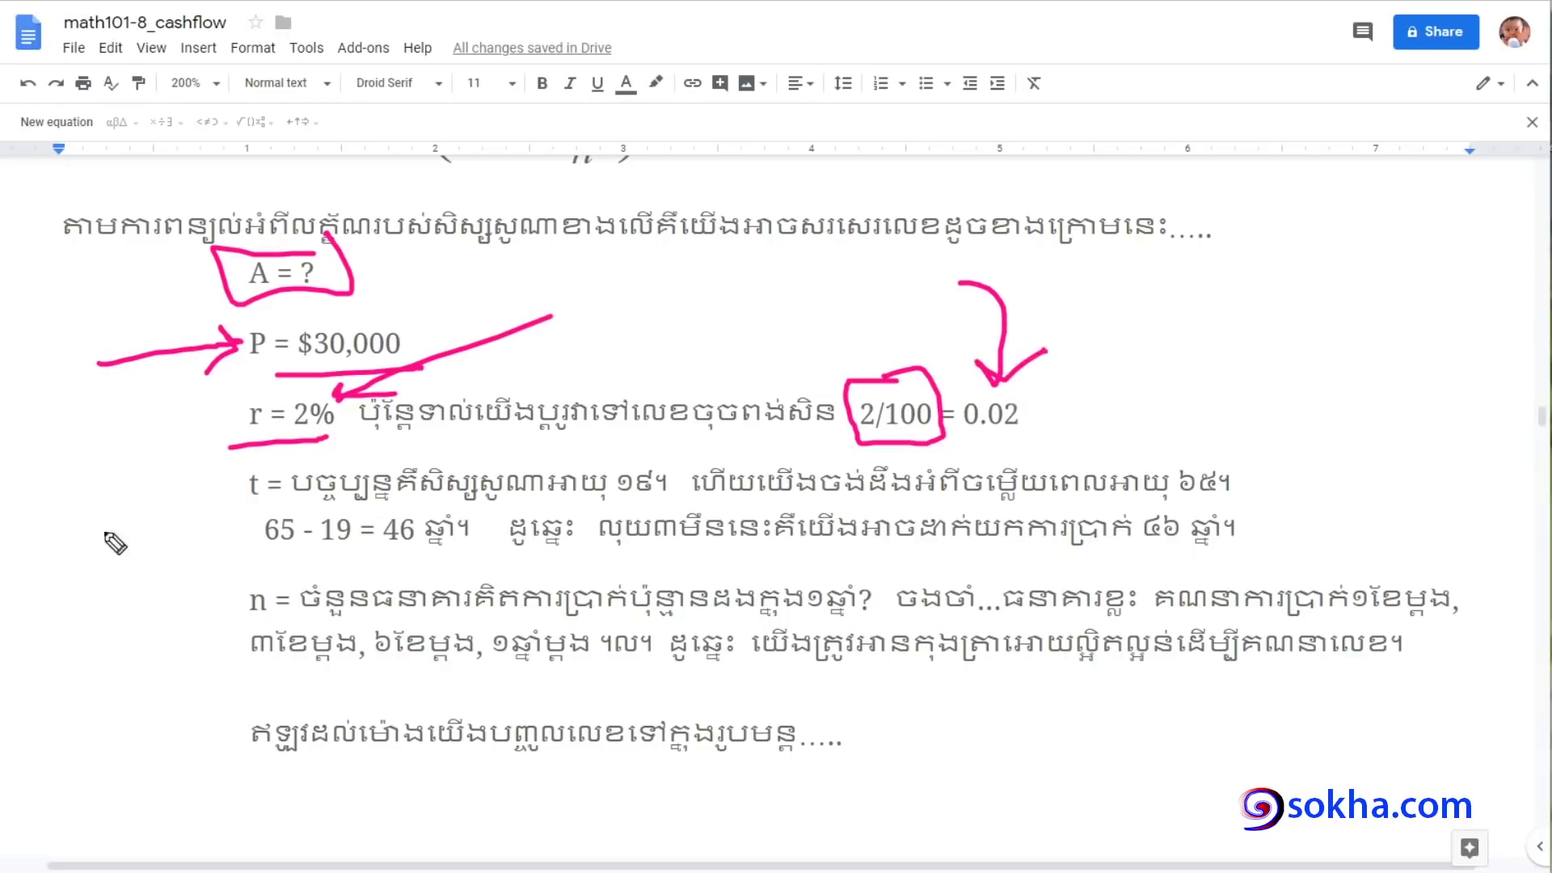
Arrow the t line and 65, circle 46 years, clear the ink, then arrow the n = line
mouse_move(104, 532)
left_mouse_down()
mouse_move(233, 485)
mouse_move(208, 514)
left_mouse_up()
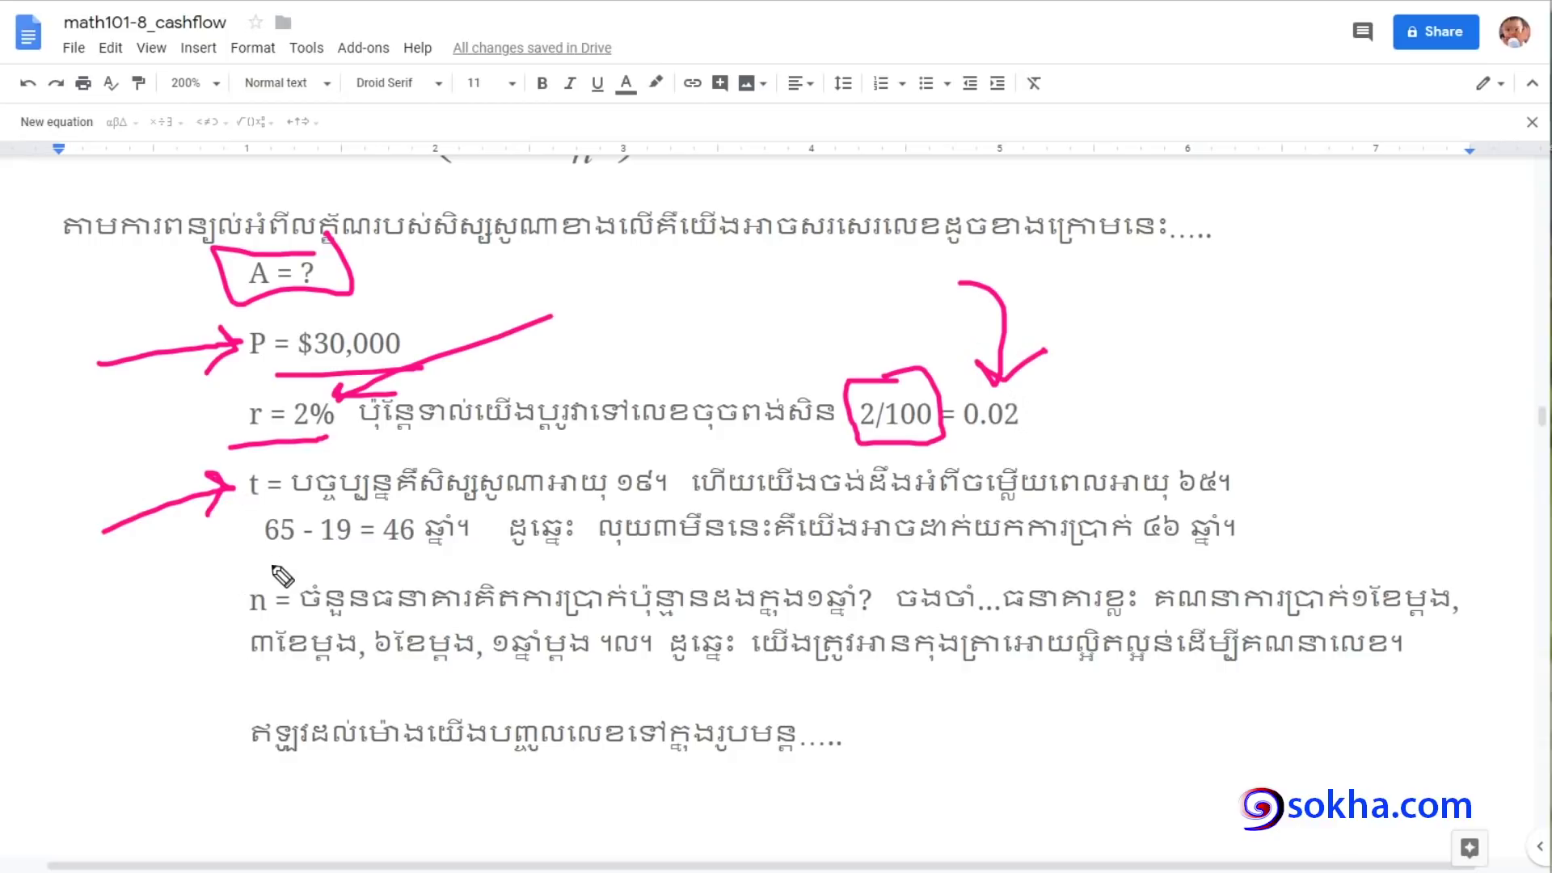
left_click_drag(370, 552, 478, 555)
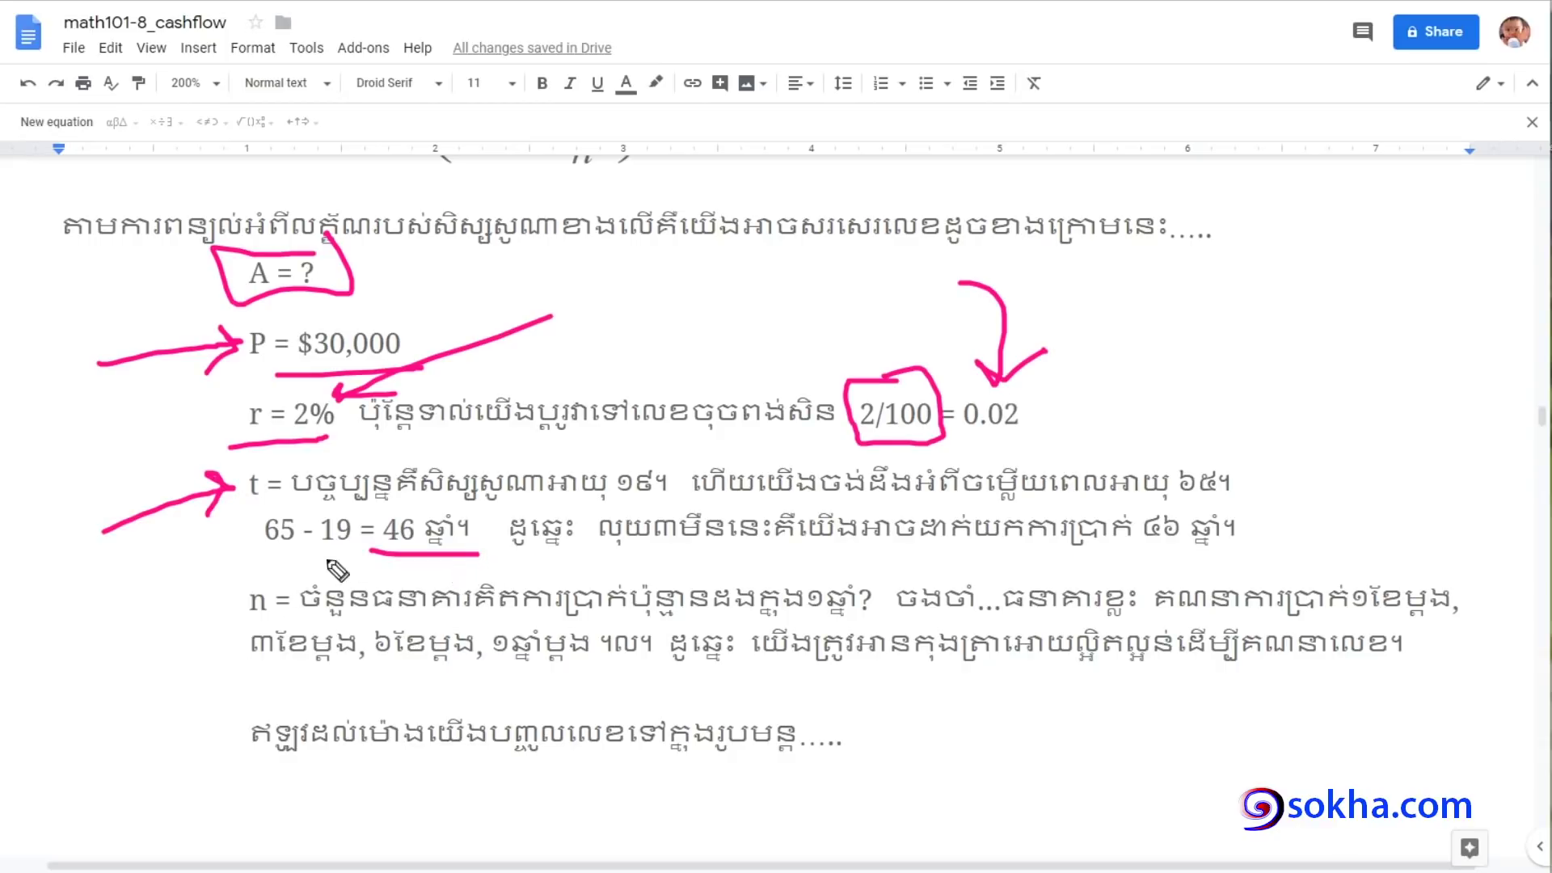
left_click_drag(161, 559, 364, 547)
left_click_drag(277, 594, 284, 502)
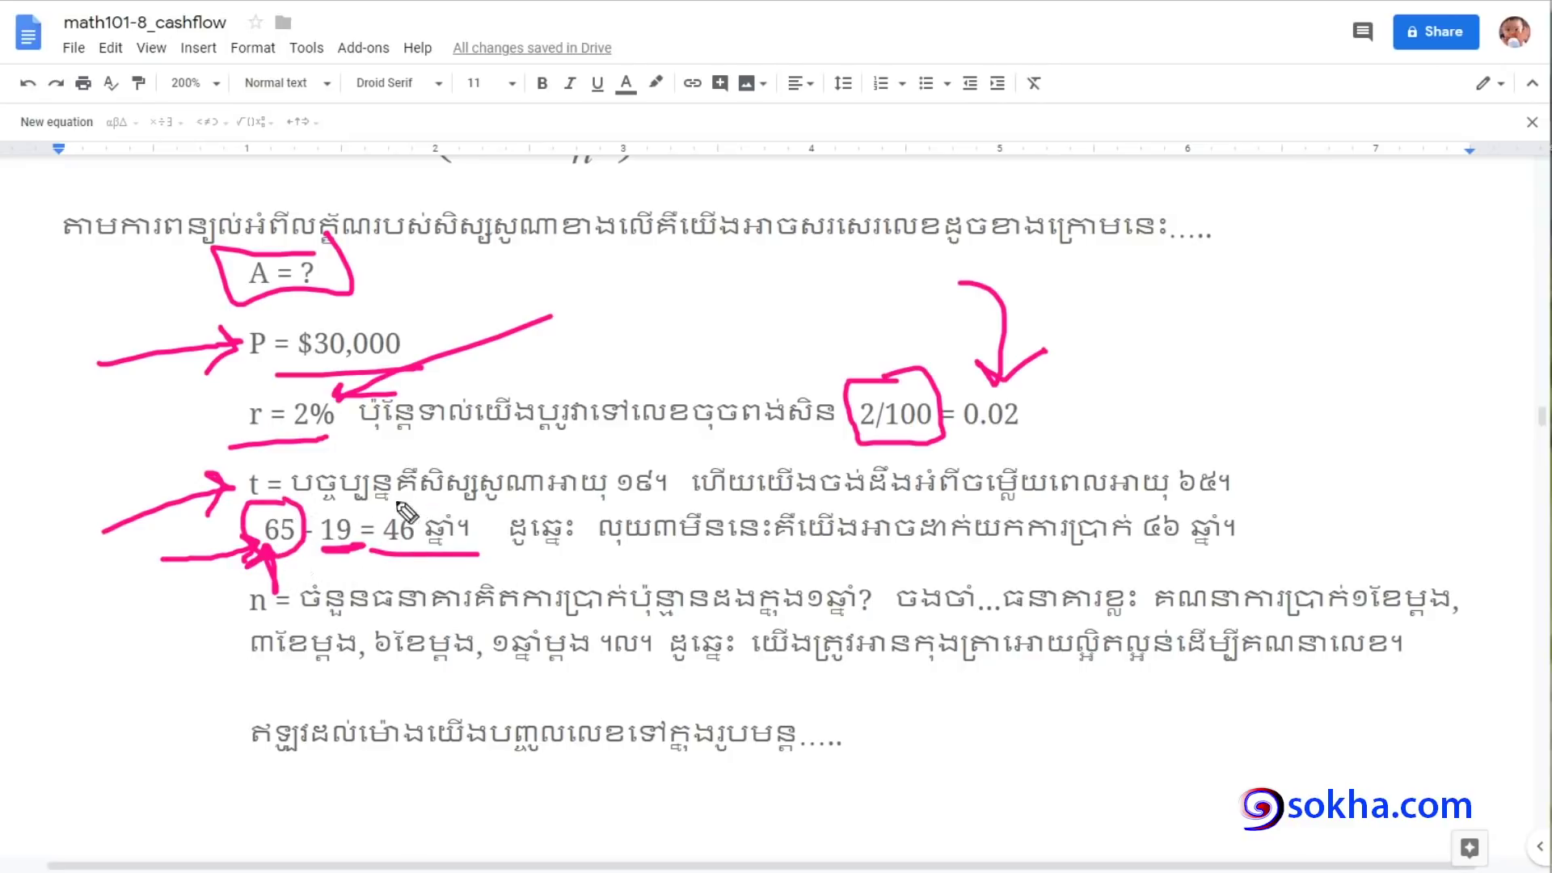
left_click_drag(408, 505, 416, 496)
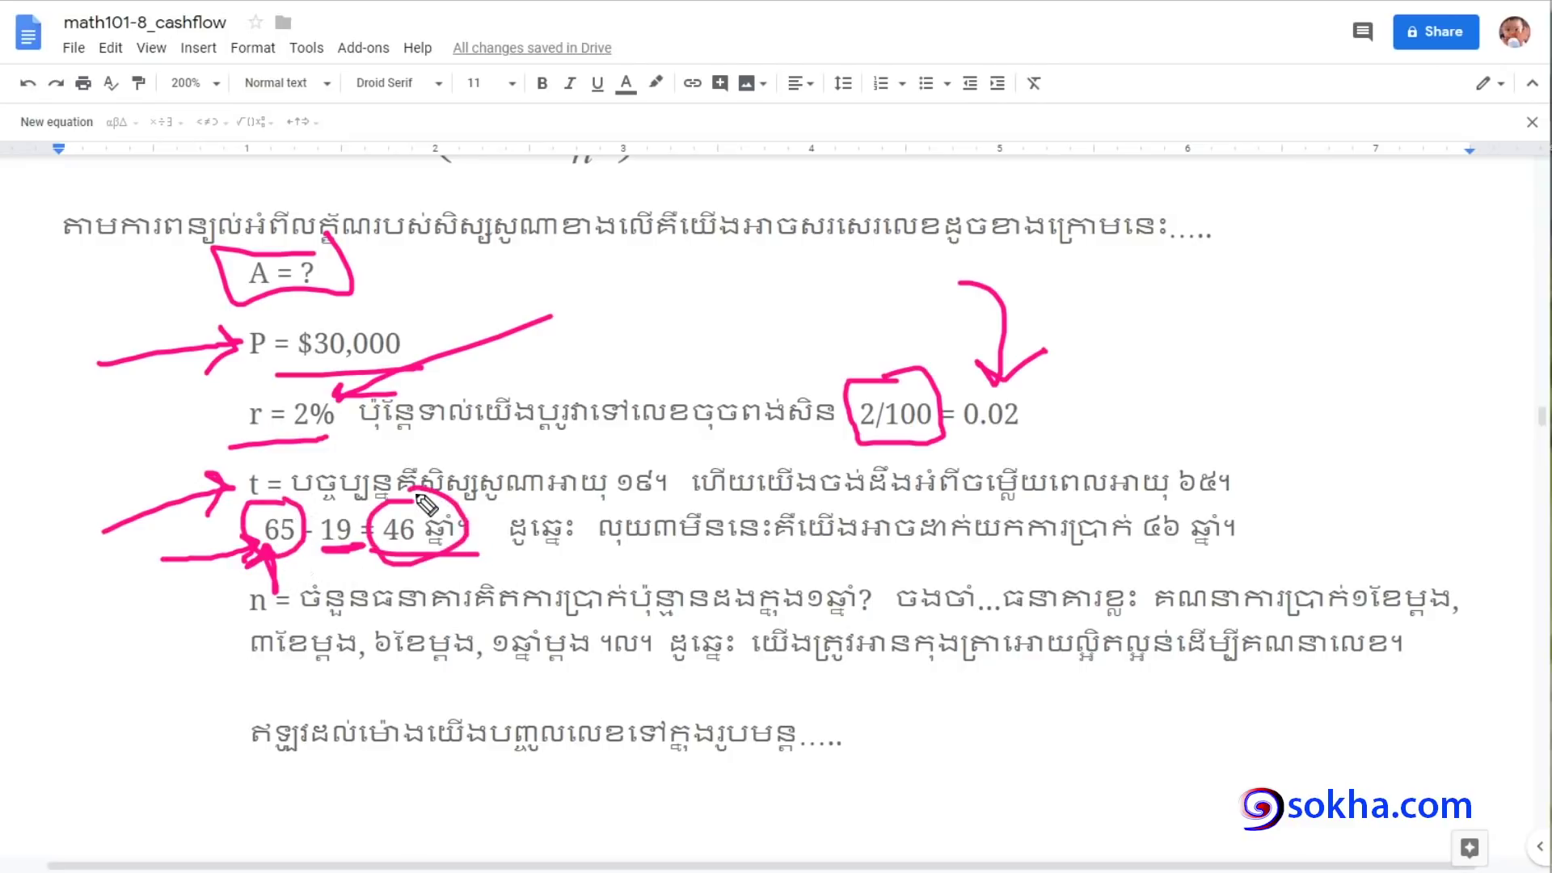
key("e")
mouse_move(142, 633)
left_mouse_down()
mouse_move(234, 599)
mouse_move(212, 618)
left_mouse_up()
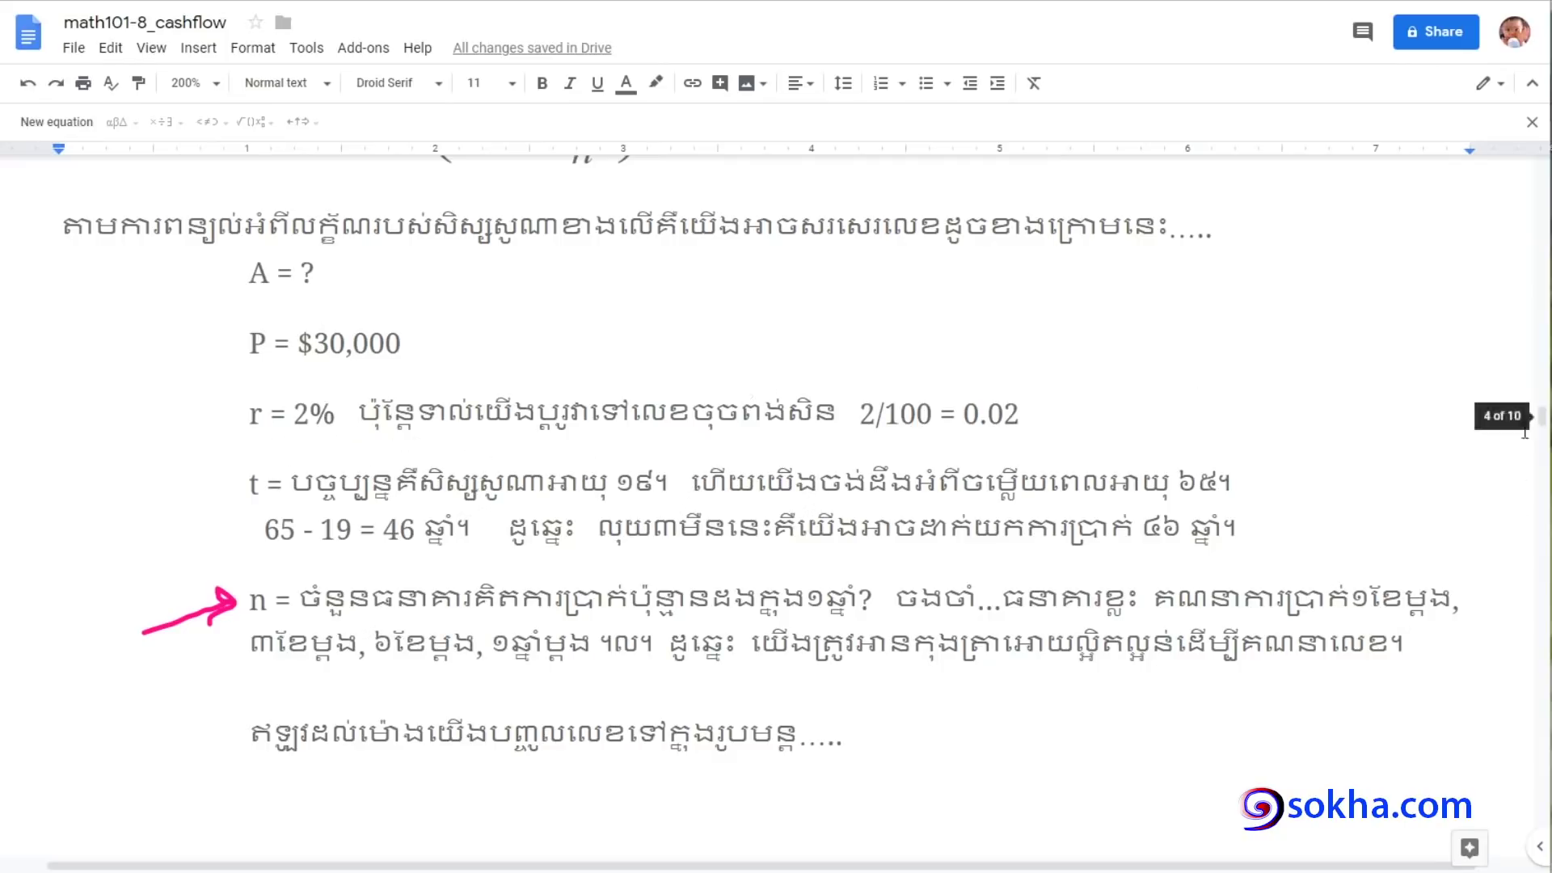
left_click_drag(1542, 417, 1543, 402)
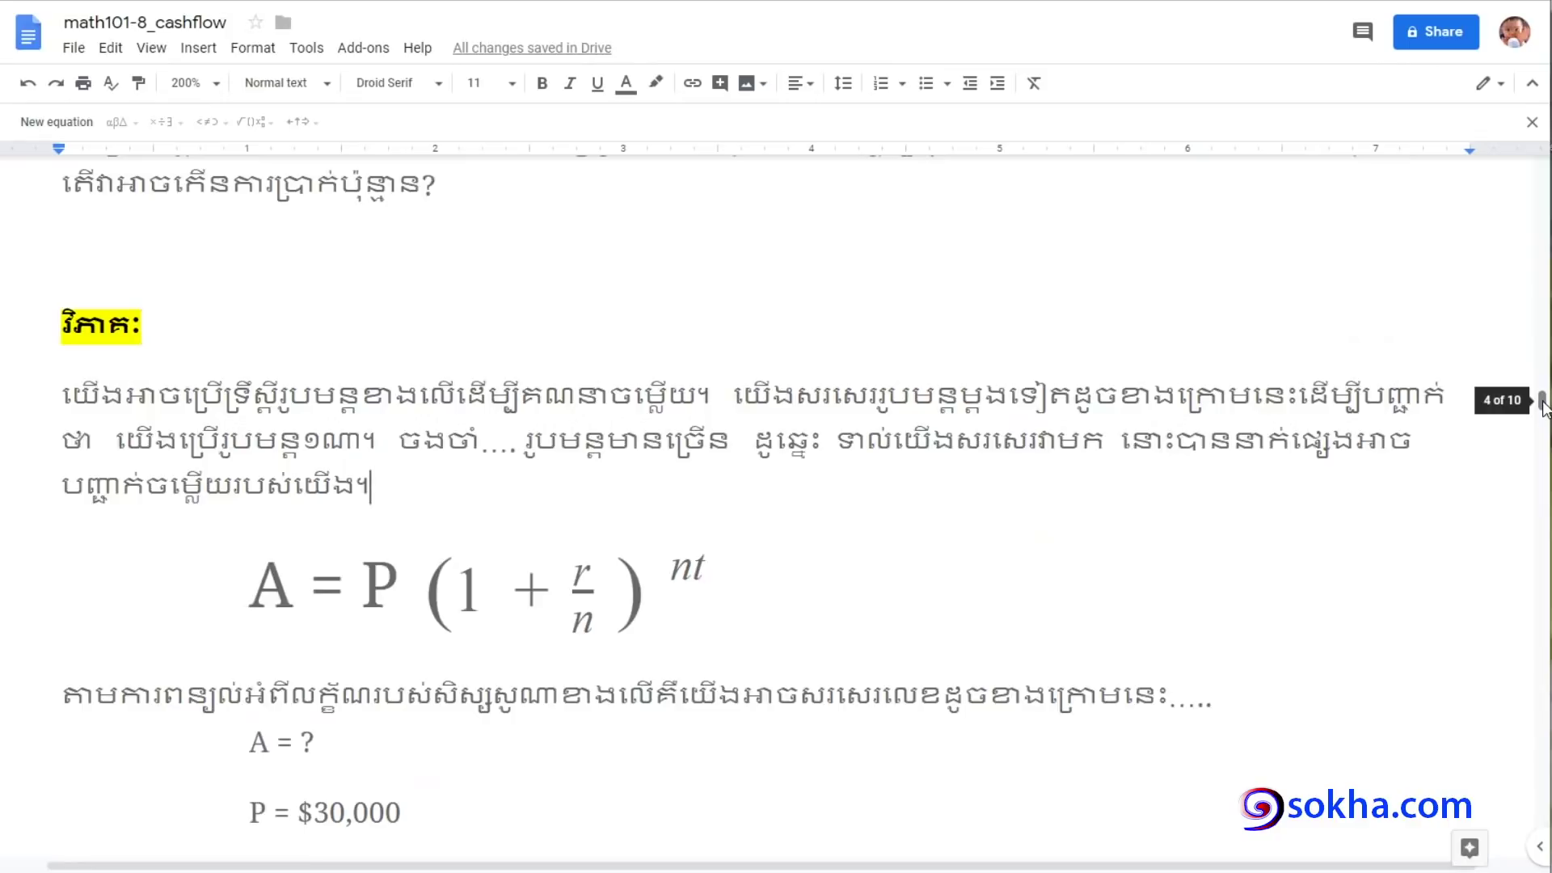
Scroll up to Example 1, underline APR 2% and the monthly interest wording, then erase
left_click_drag(1542, 400, 1543, 396)
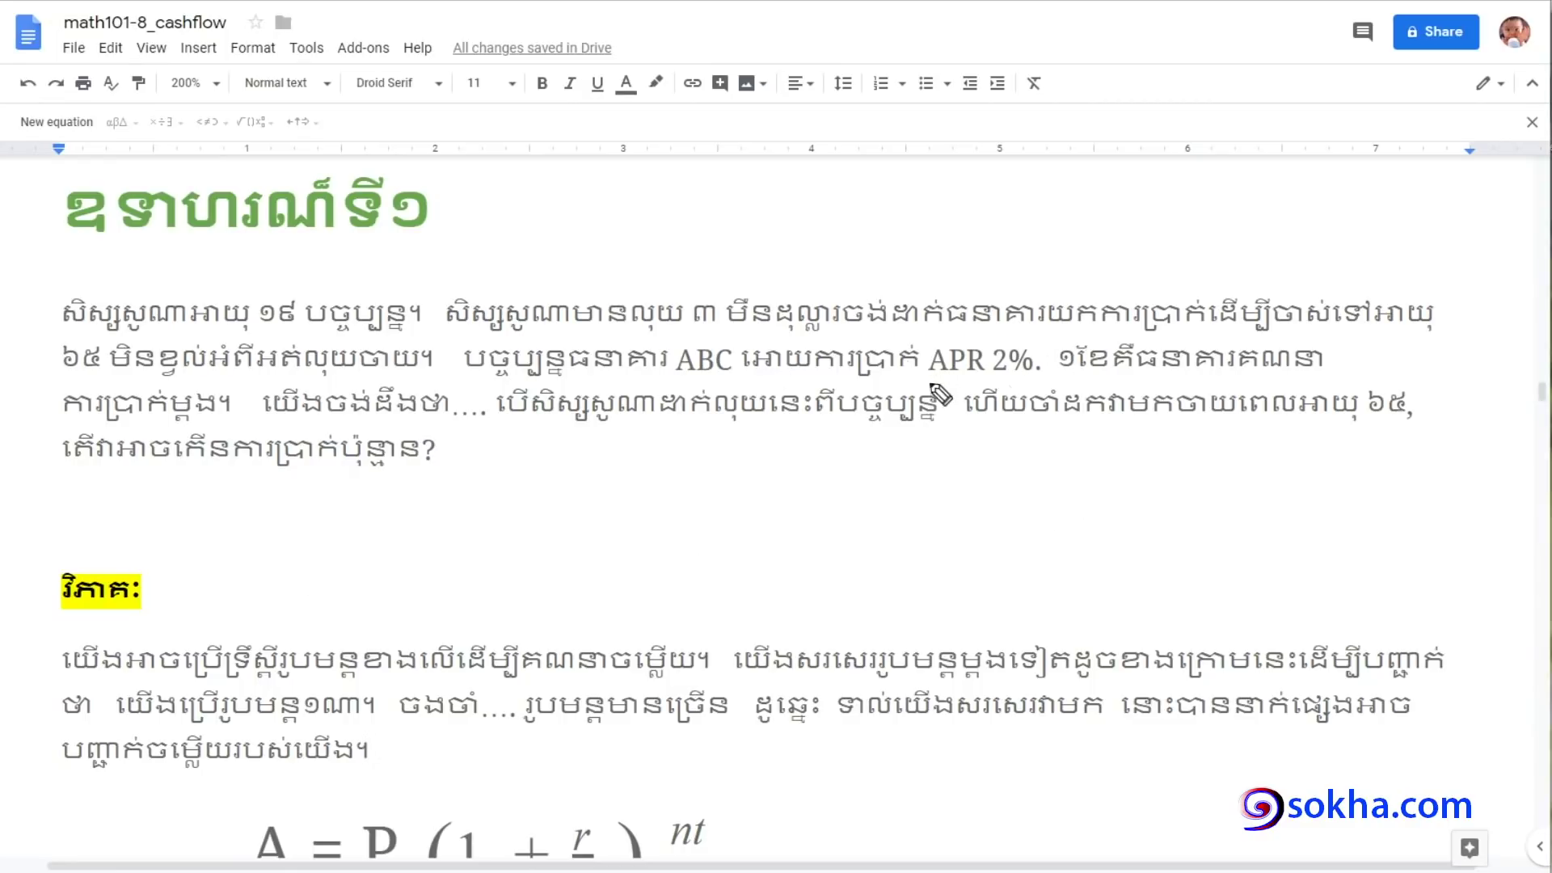
left_click_drag(928, 373, 1337, 375)
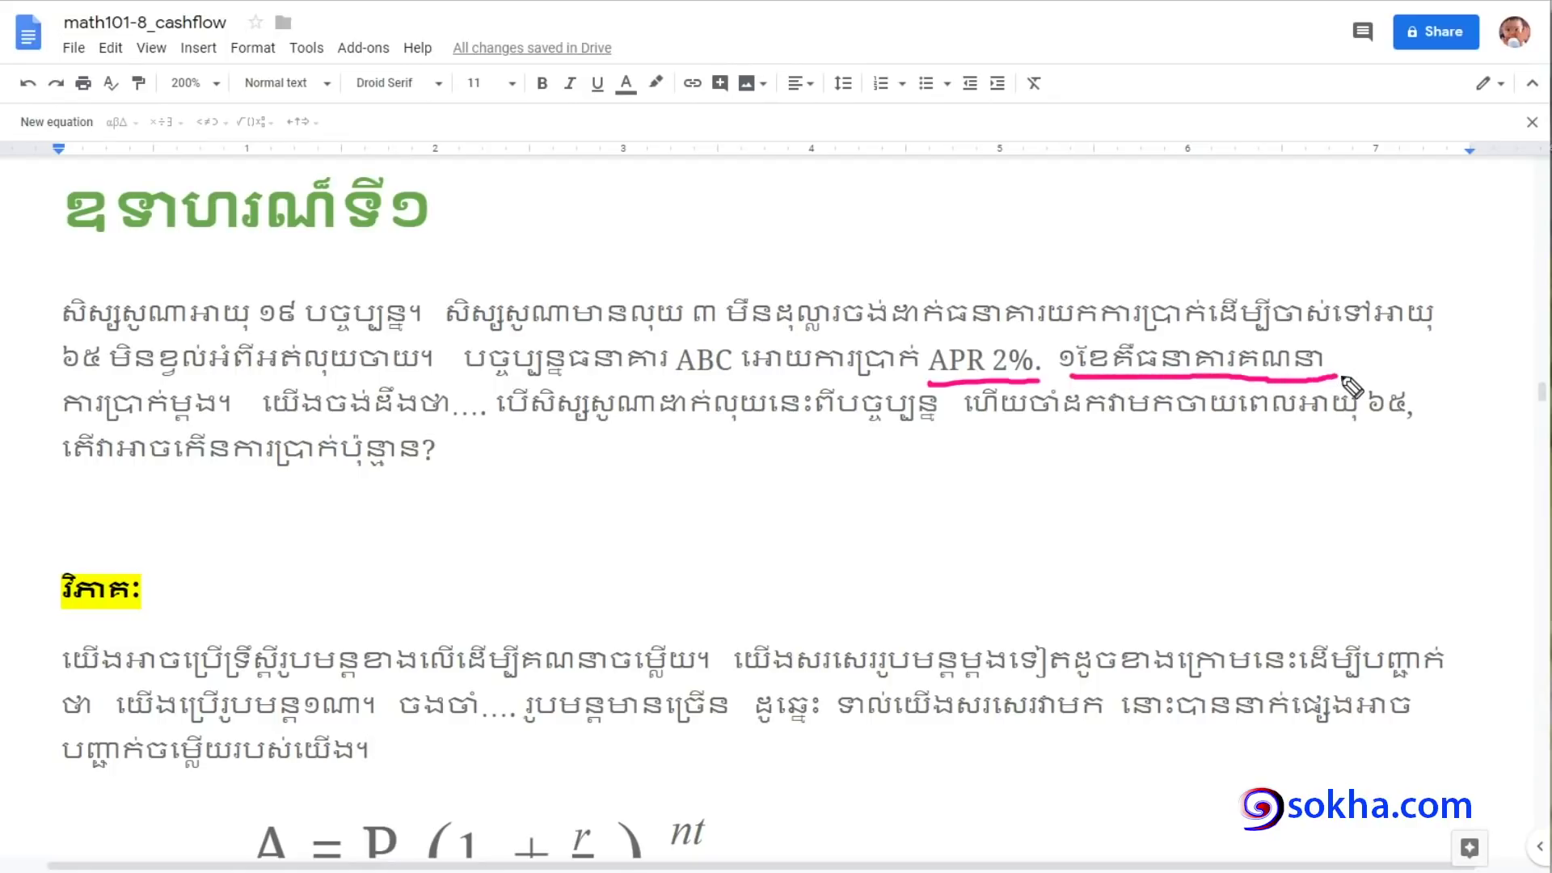
left_click_drag(63, 417, 212, 421)
key("Escape")
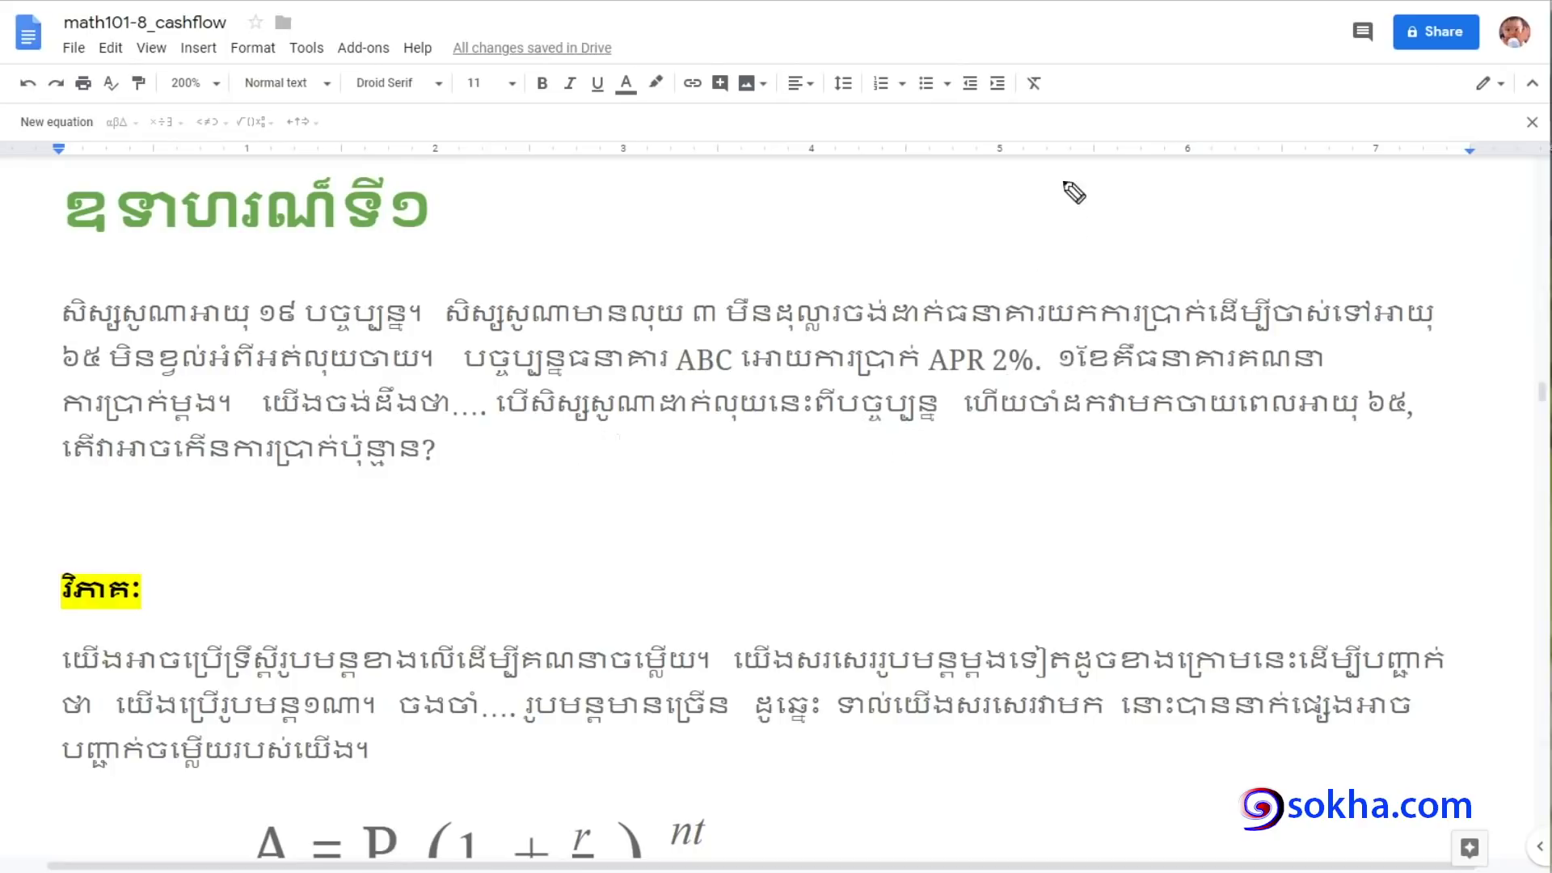
Arrow the 2% rate, clear it, mark the monthly compounding phrase, and return to the variable list
mouse_move(1064, 172)
left_mouse_down()
mouse_move(1004, 344)
mouse_move(1038, 315)
left_mouse_up()
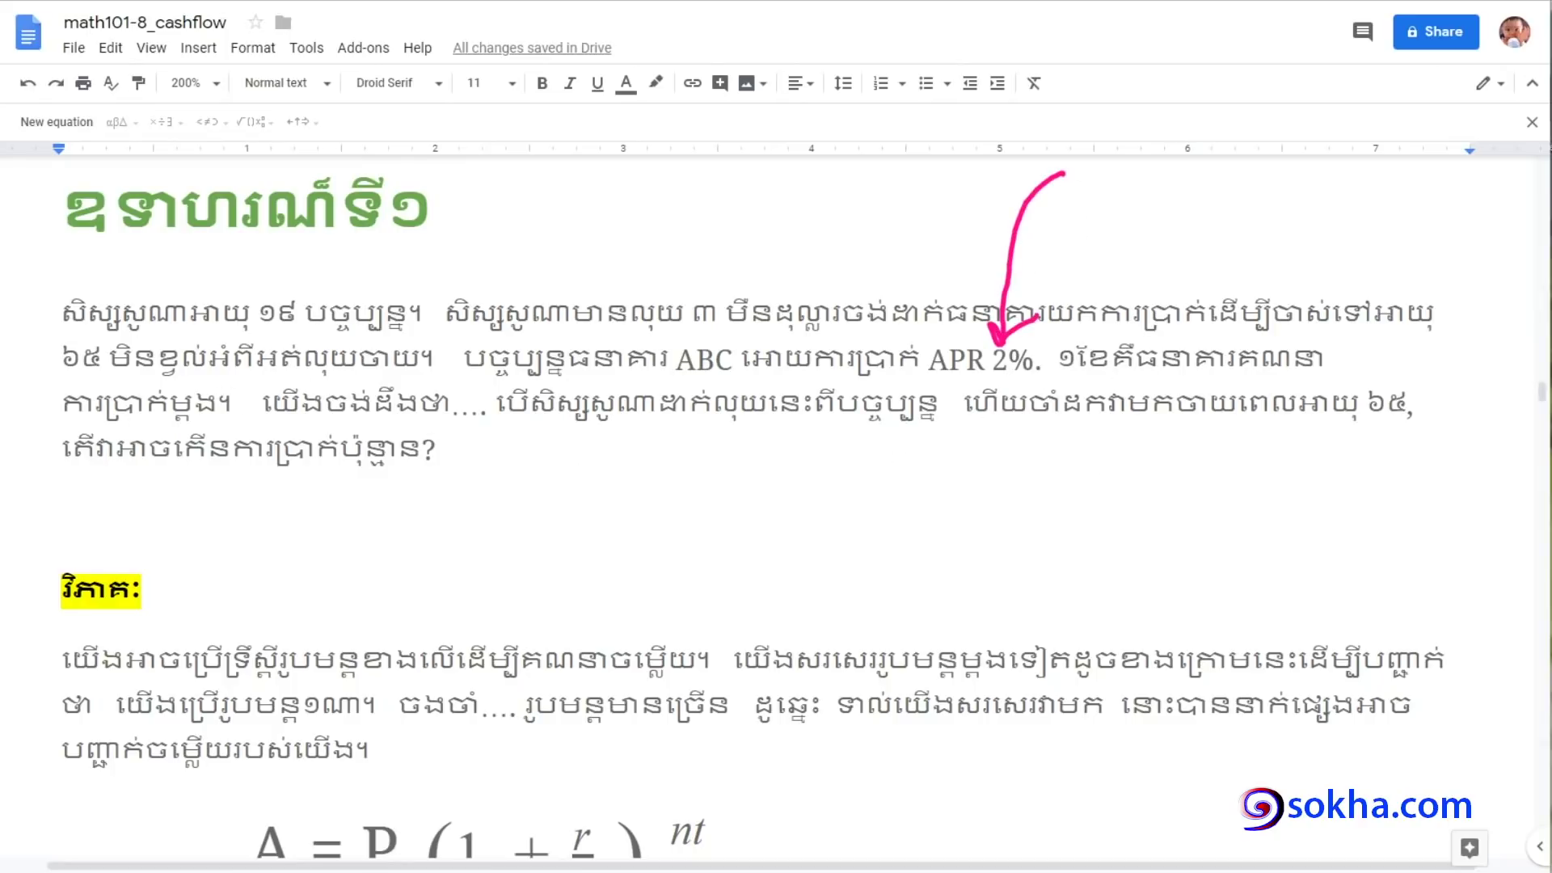
key("Escape")
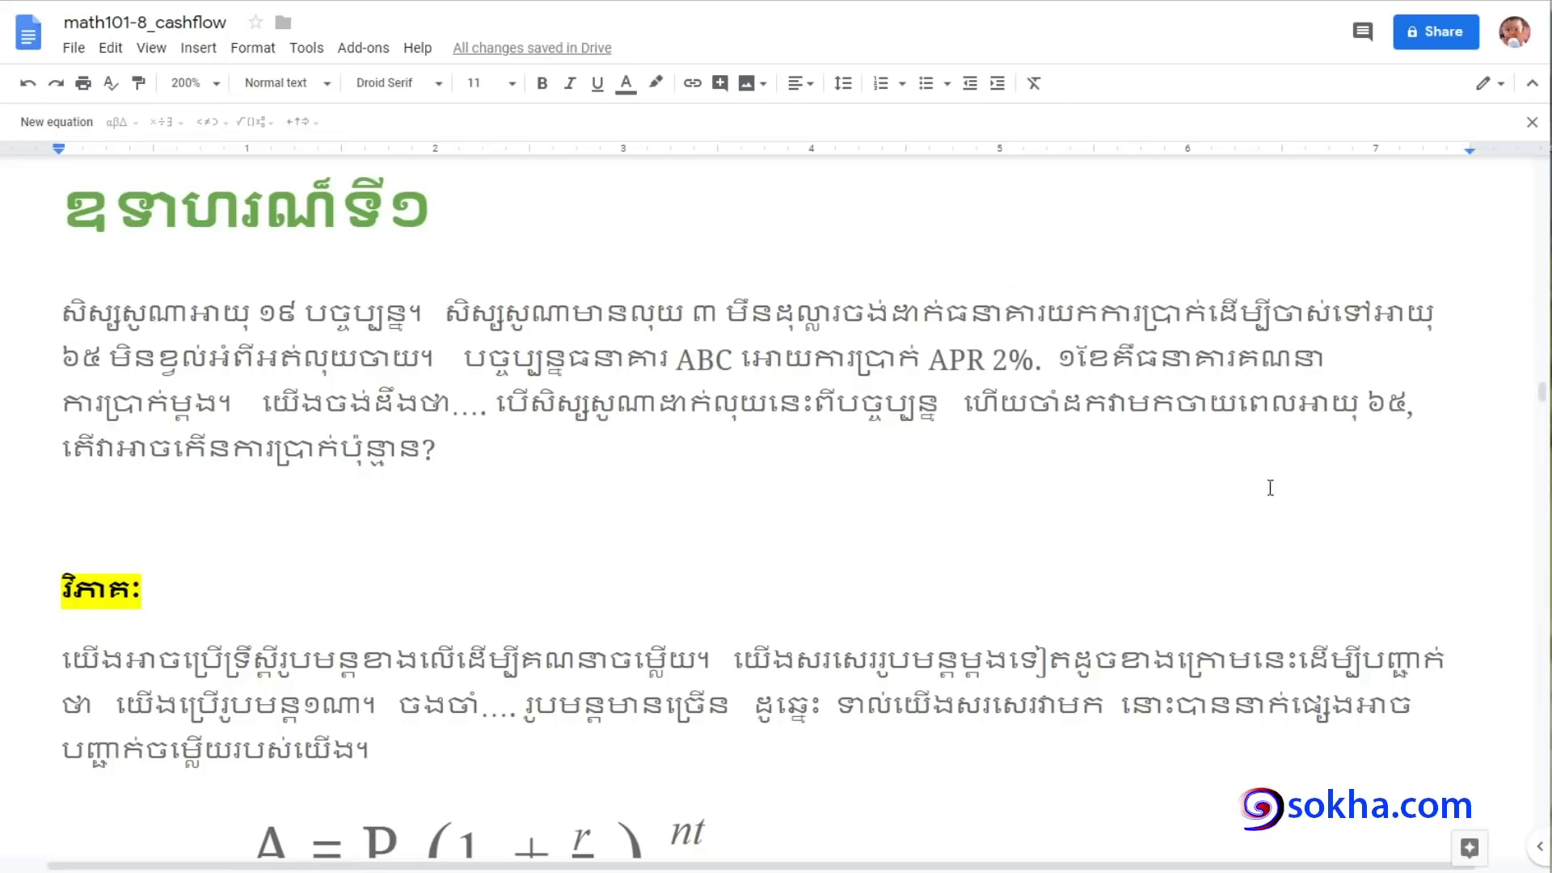
left_click_drag(1054, 356, 1324, 357)
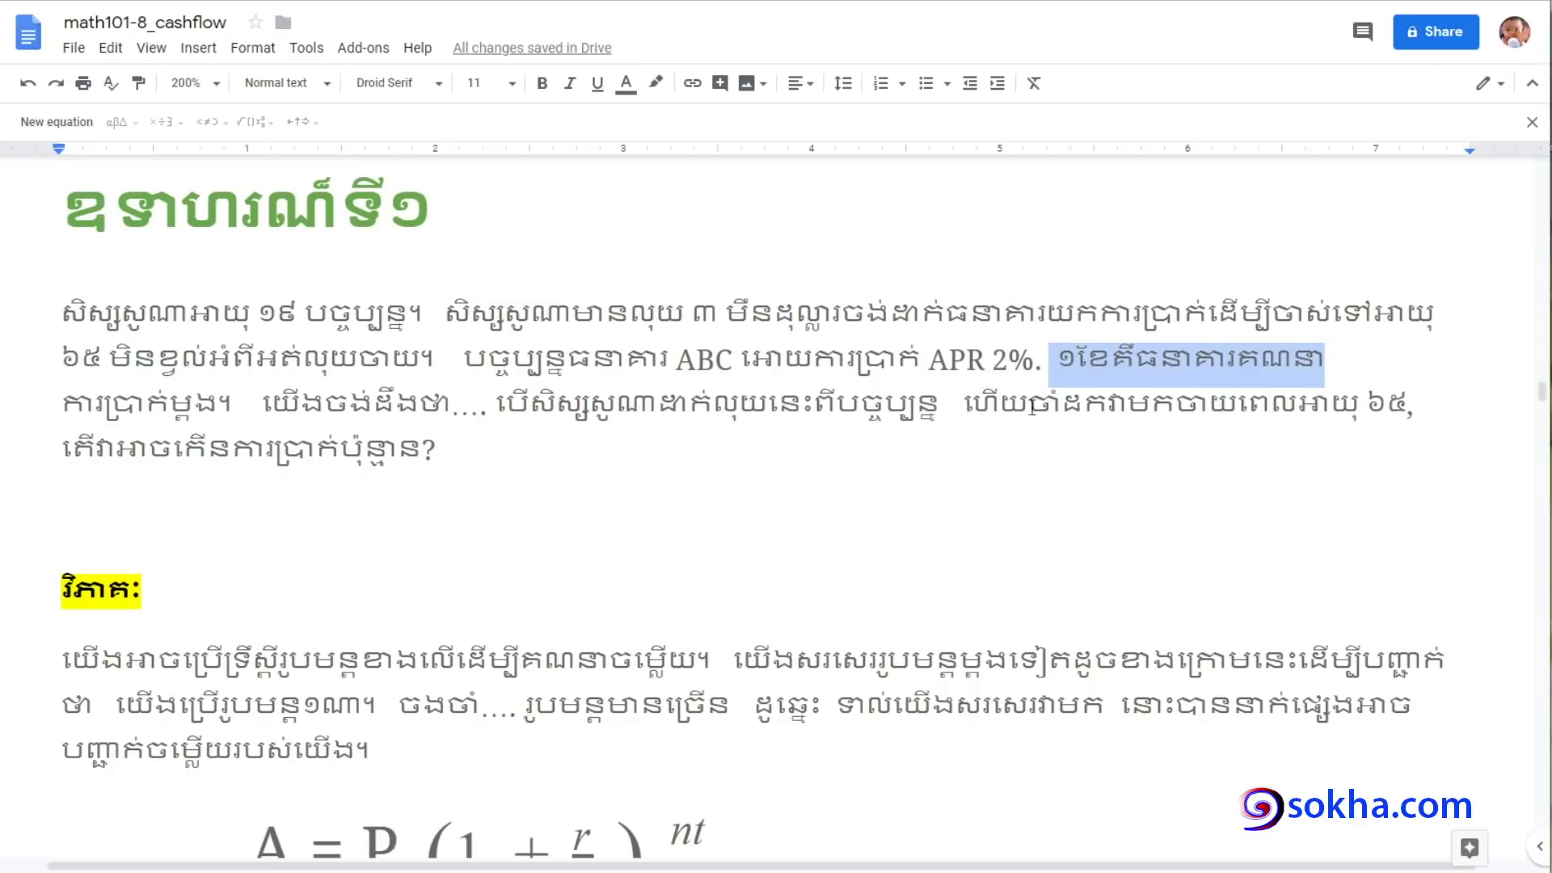
left_click_drag(1542, 392, 1542, 422)
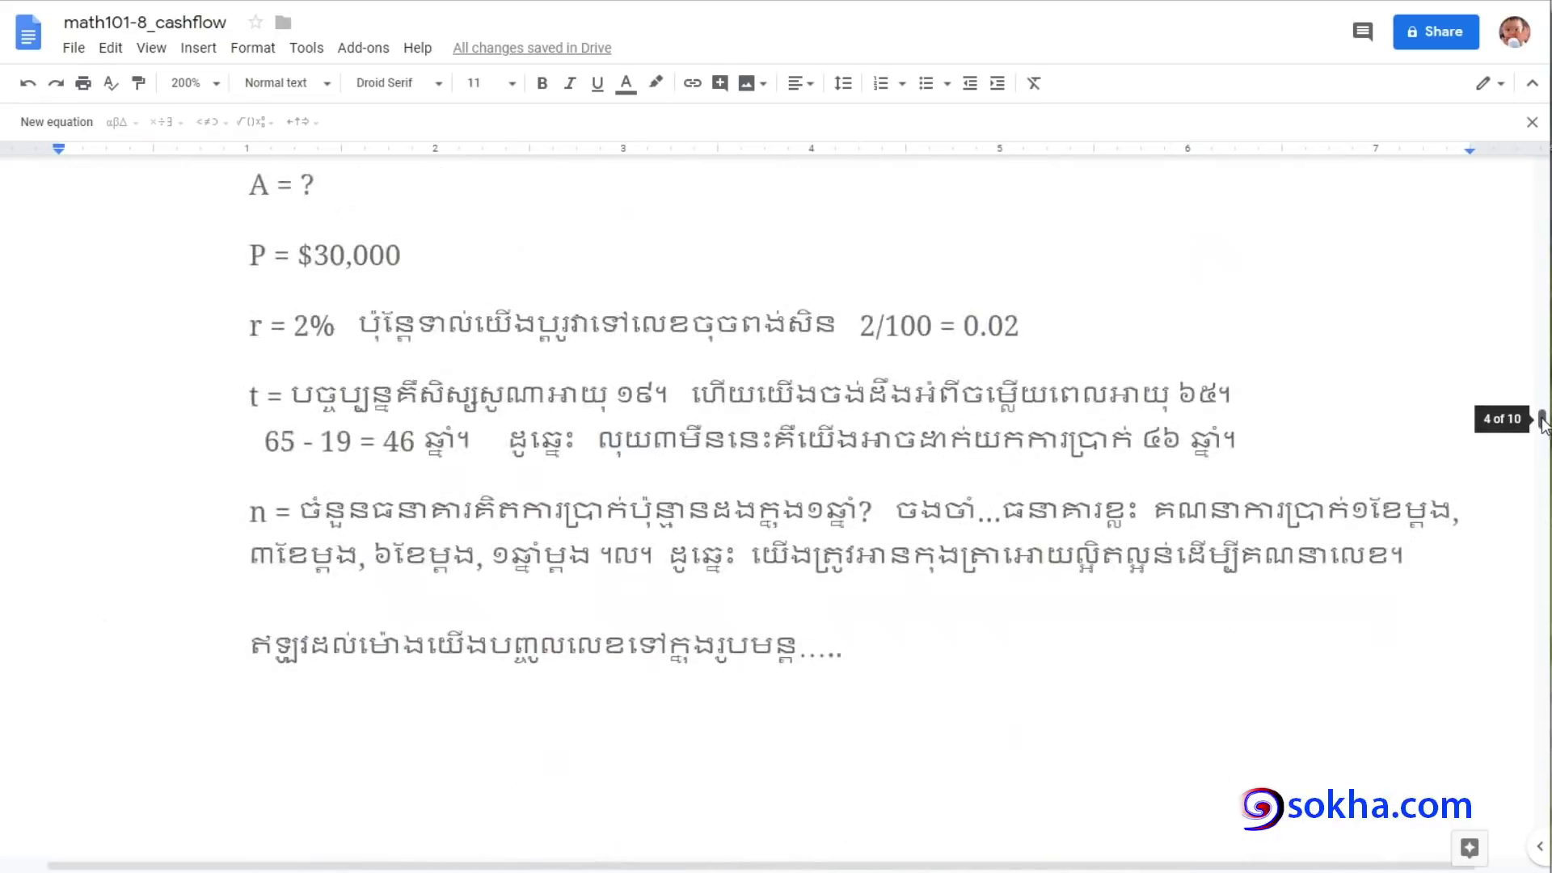
Copy the rendered equation A = P(1 + r/n)^nt and paste it over the plain-text formula line
left_click_drag(1542, 421, 1542, 440)
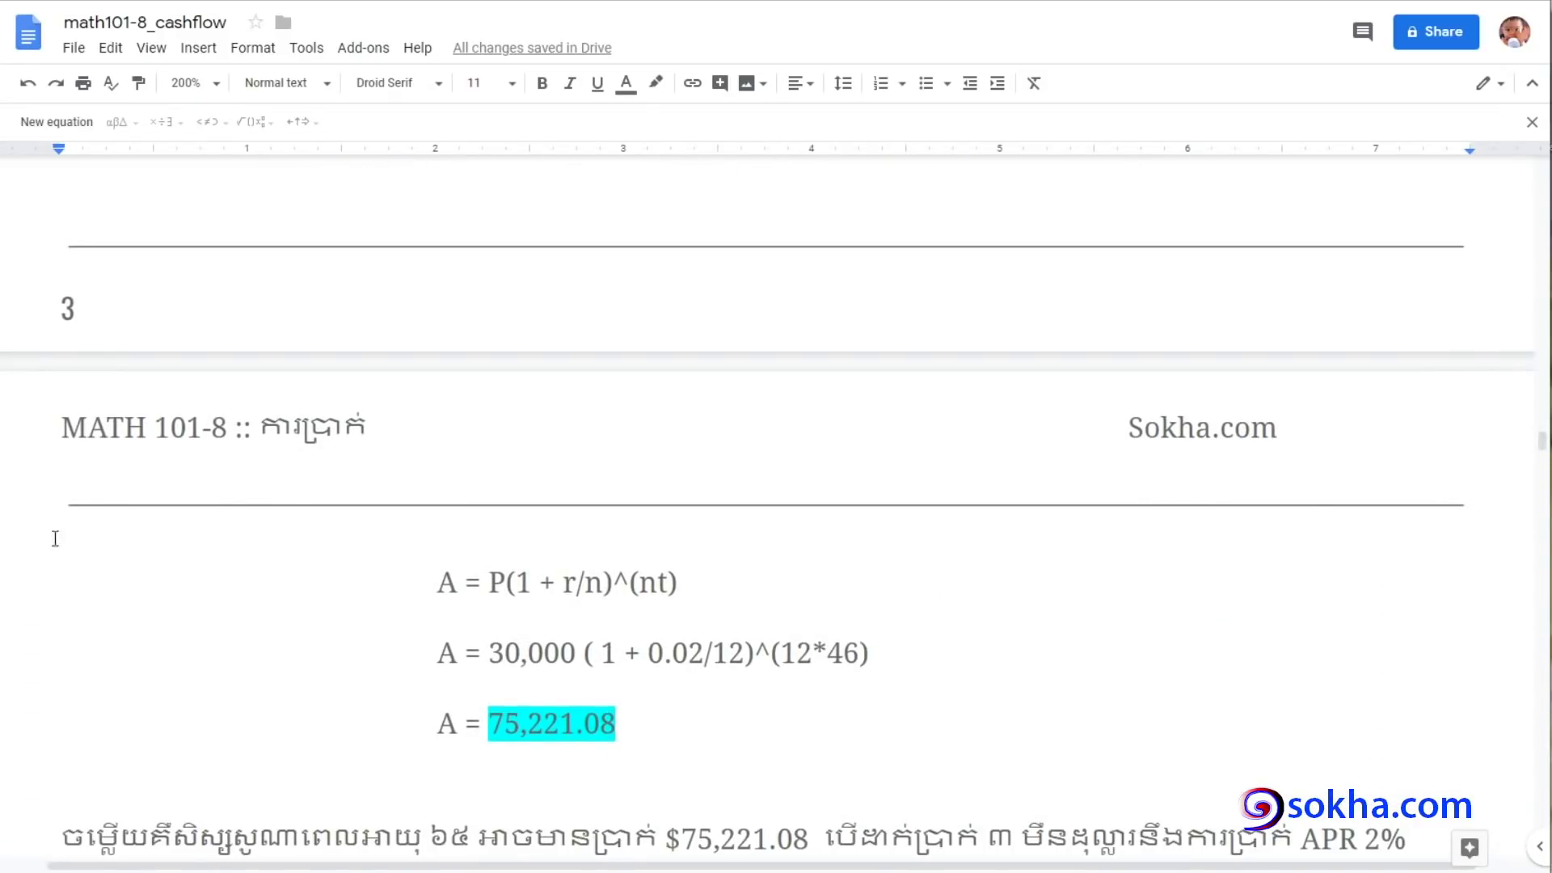
mouse_move(199, 585)
left_mouse_down()
mouse_move(408, 579)
mouse_move(360, 610)
left_mouse_up()
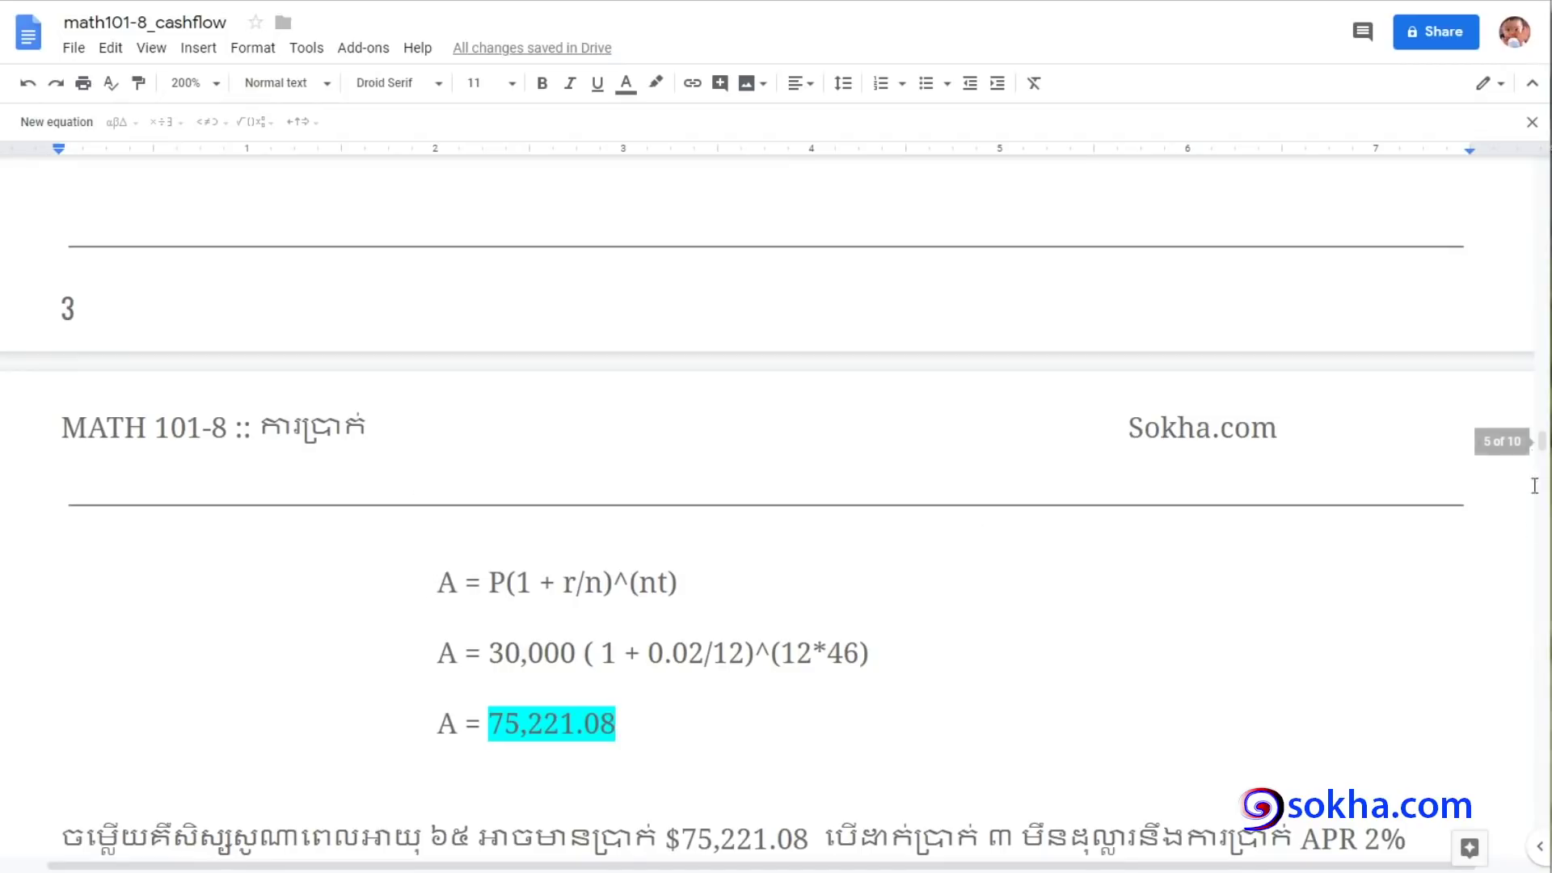
left_click_drag(1542, 440, 1542, 401)
left_click_drag(786, 483, 233, 477)
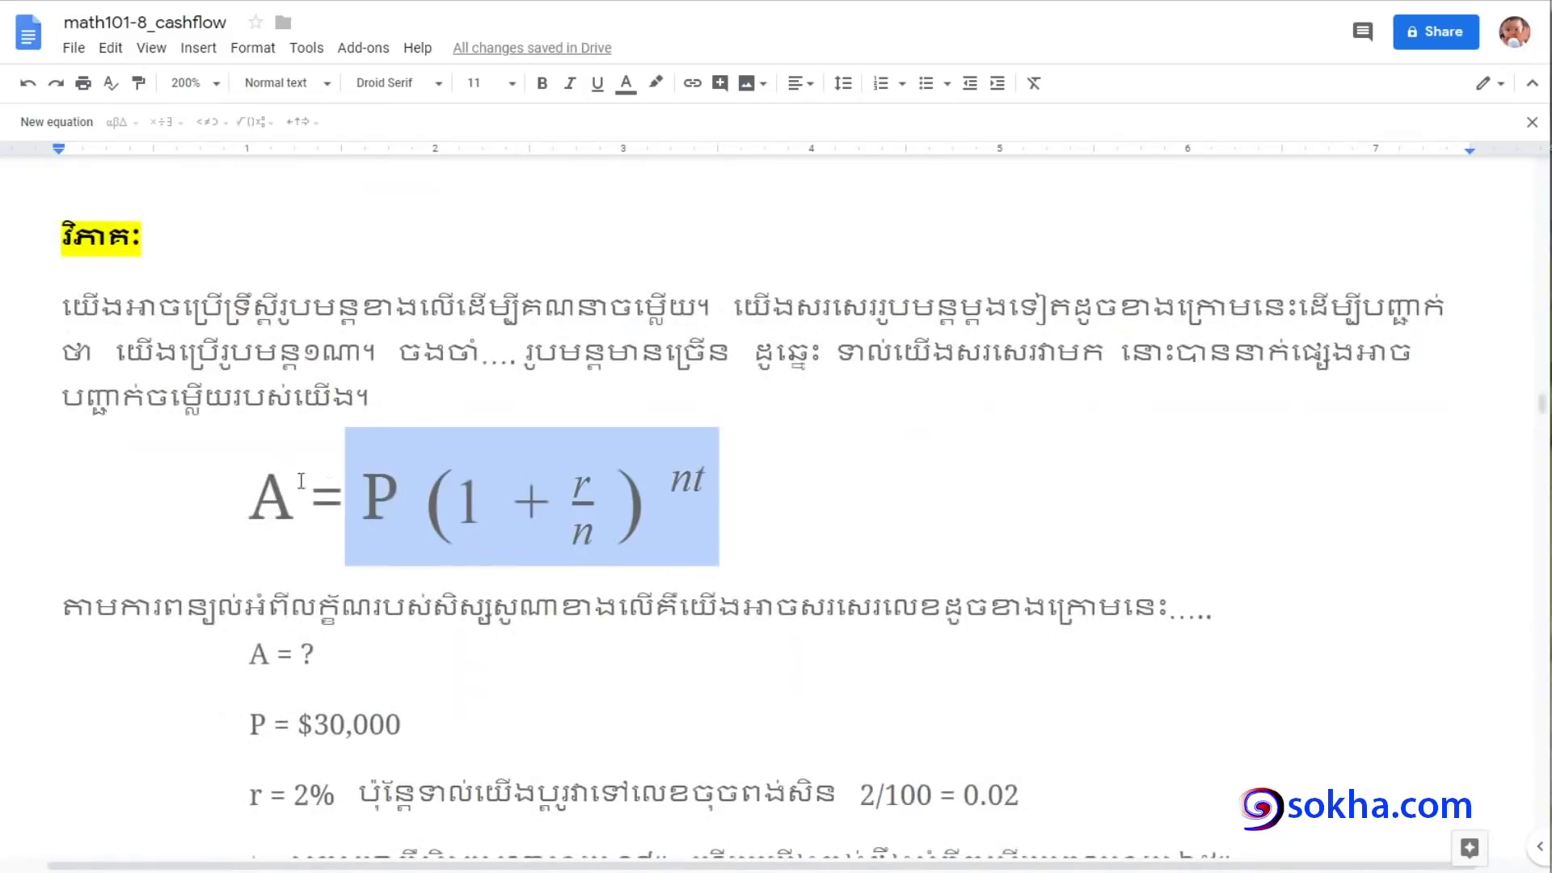
right_click(313, 485)
left_click(364, 391)
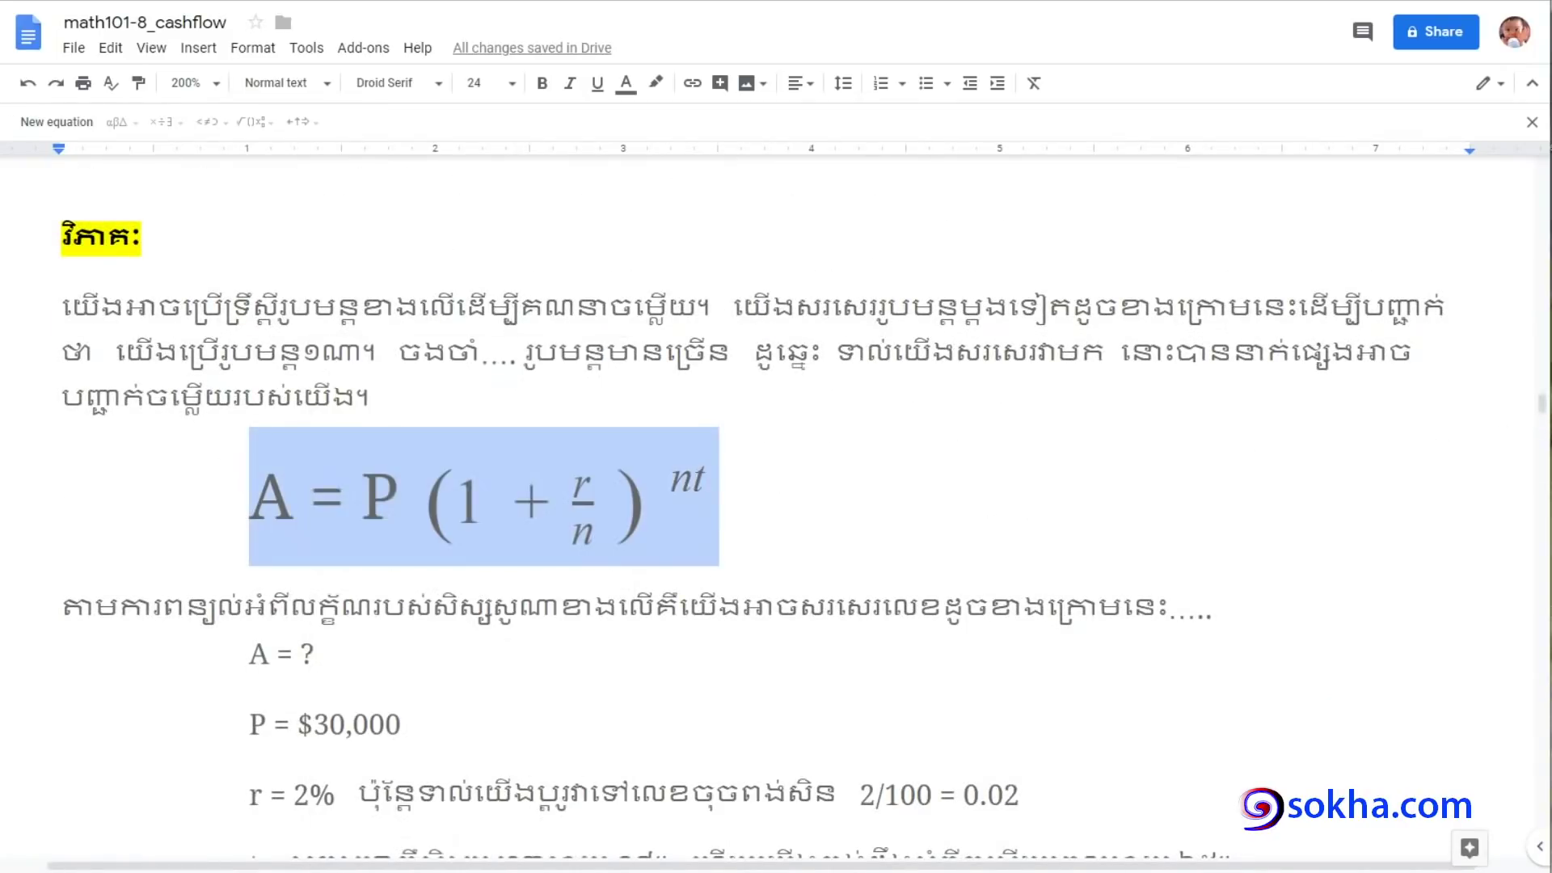
left_click_drag(1543, 401, 1542, 440)
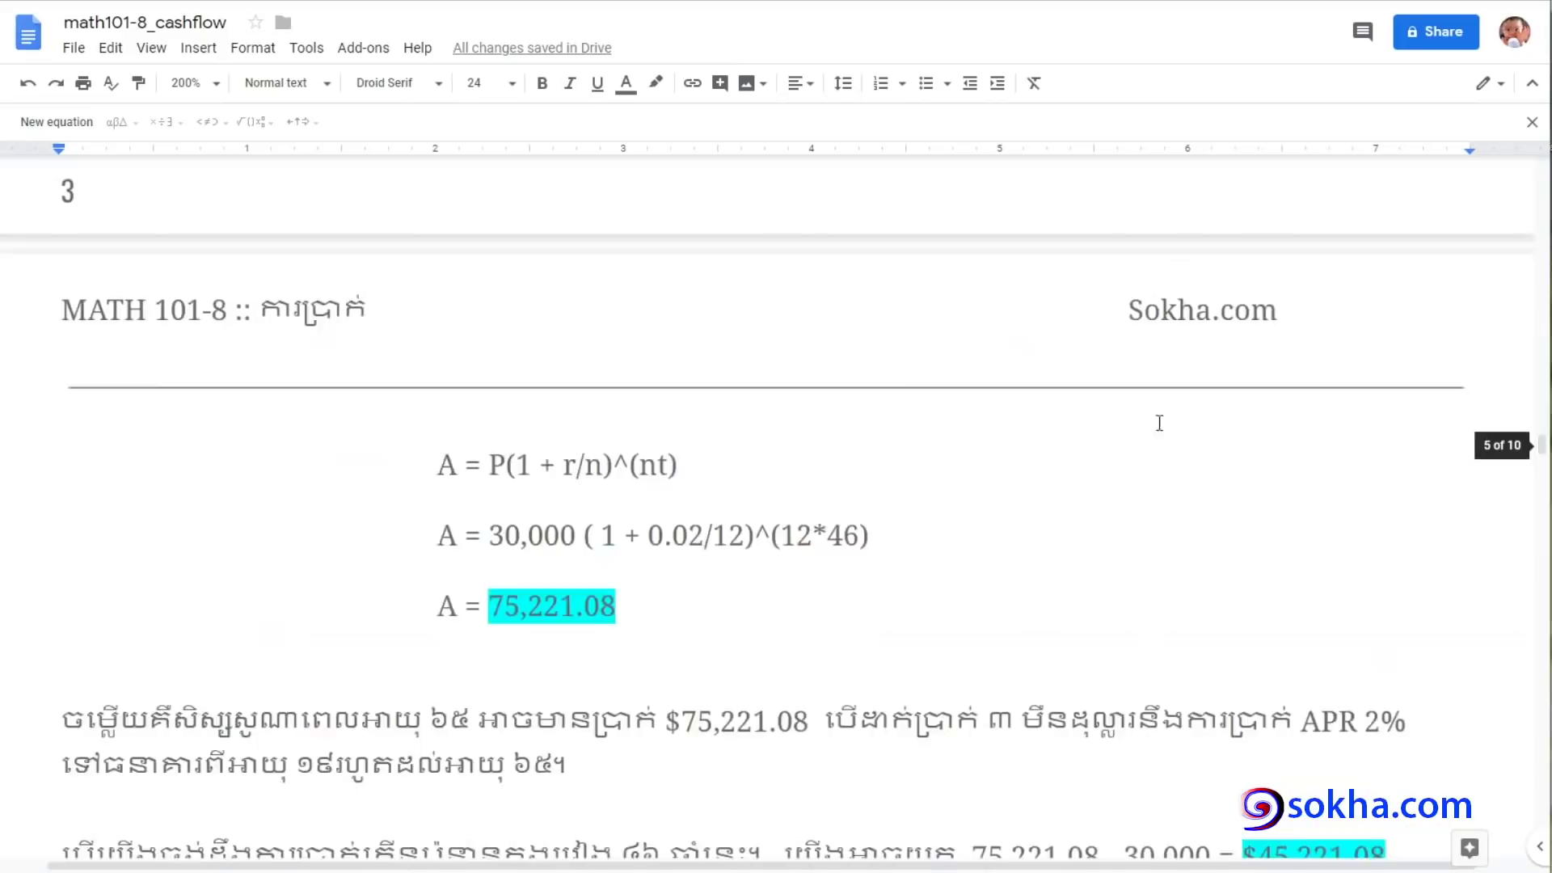
left_click_drag(679, 465, 397, 473)
key("ctrl+v")
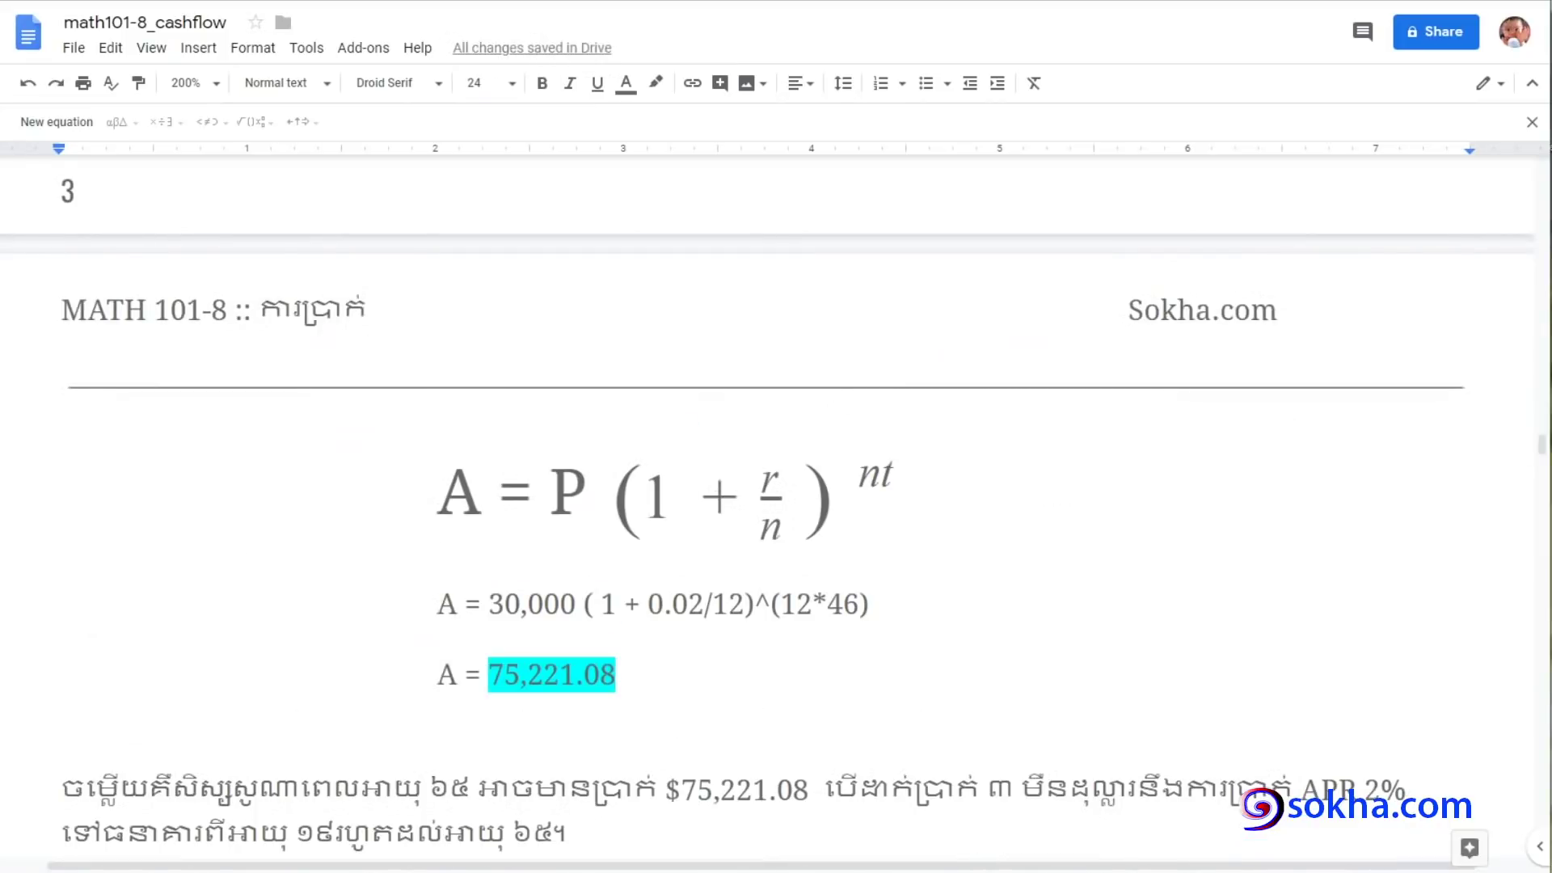
mouse_move(521, 303)
left_mouse_down()
mouse_move(566, 359)
mouse_move(576, 449)
mouse_move(602, 430)
left_mouse_up()
left_click_drag(486, 635, 577, 632)
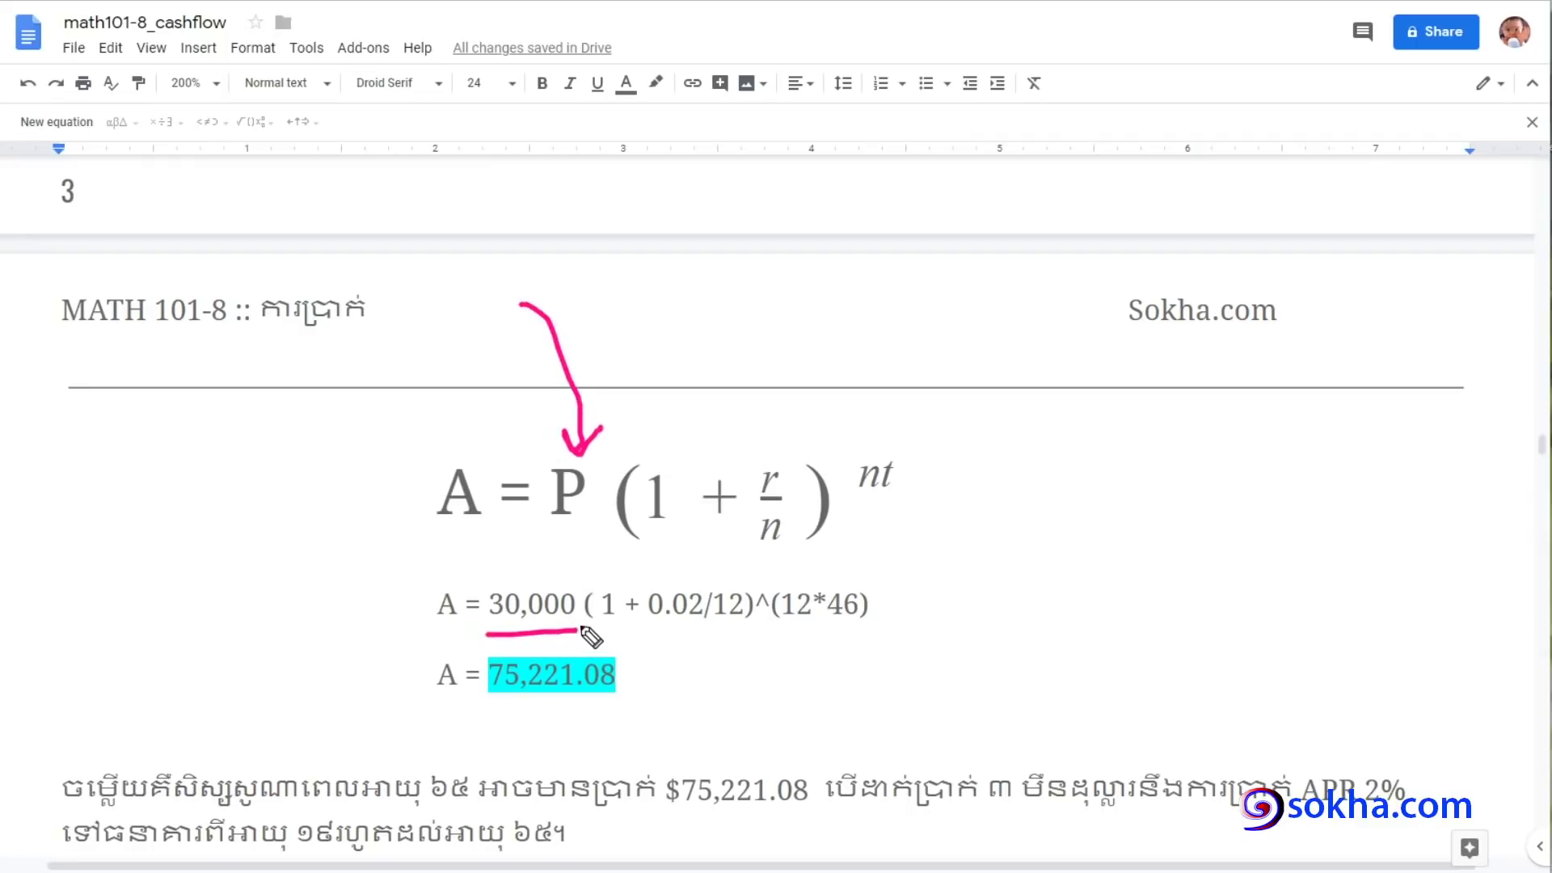
left_click_drag(646, 459, 666, 458)
mouse_move(633, 522)
left_mouse_down()
mouse_move(607, 582)
mouse_move(627, 561)
left_mouse_up()
left_click_drag(652, 616, 699, 622)
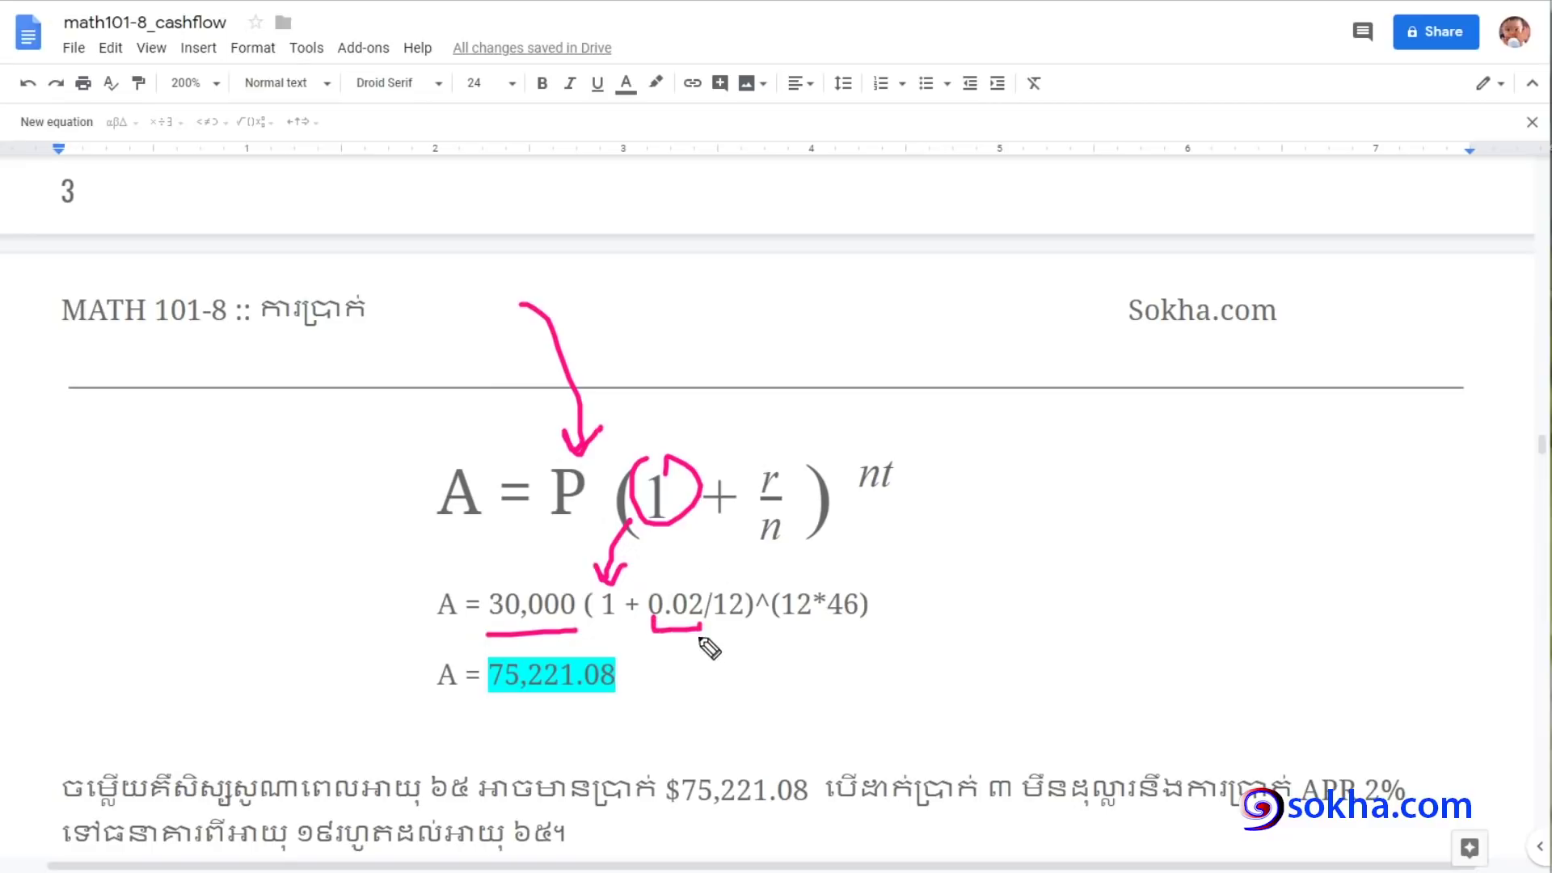
mouse_move(792, 331)
left_mouse_down()
mouse_move(772, 459)
mouse_move(800, 432)
left_mouse_up()
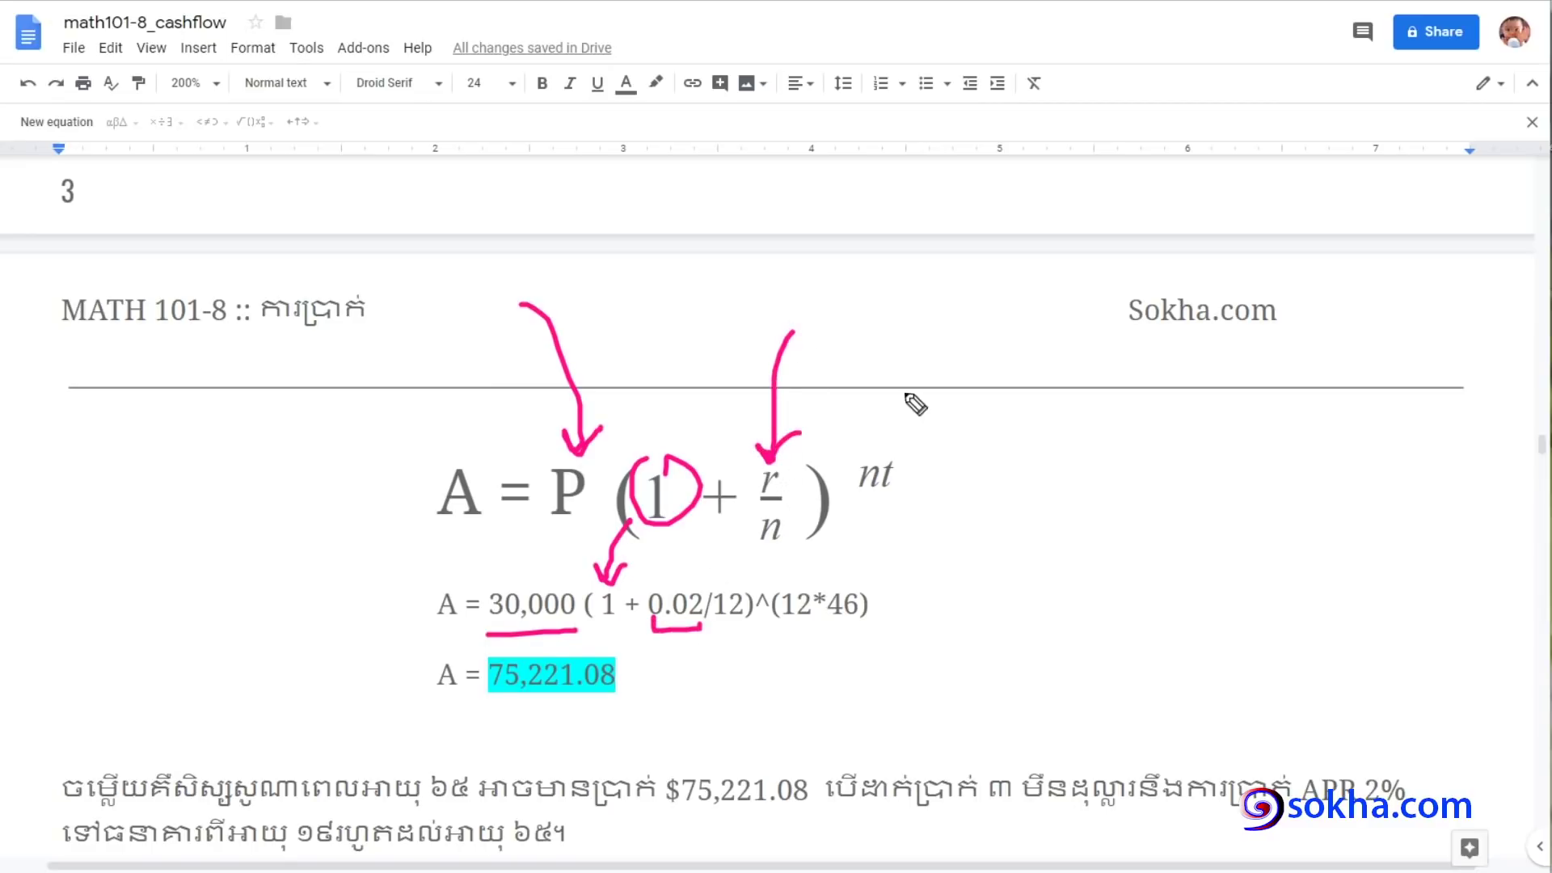
mouse_move(724, 680)
left_mouse_down()
mouse_move(725, 623)
mouse_move(737, 638)
left_mouse_up()
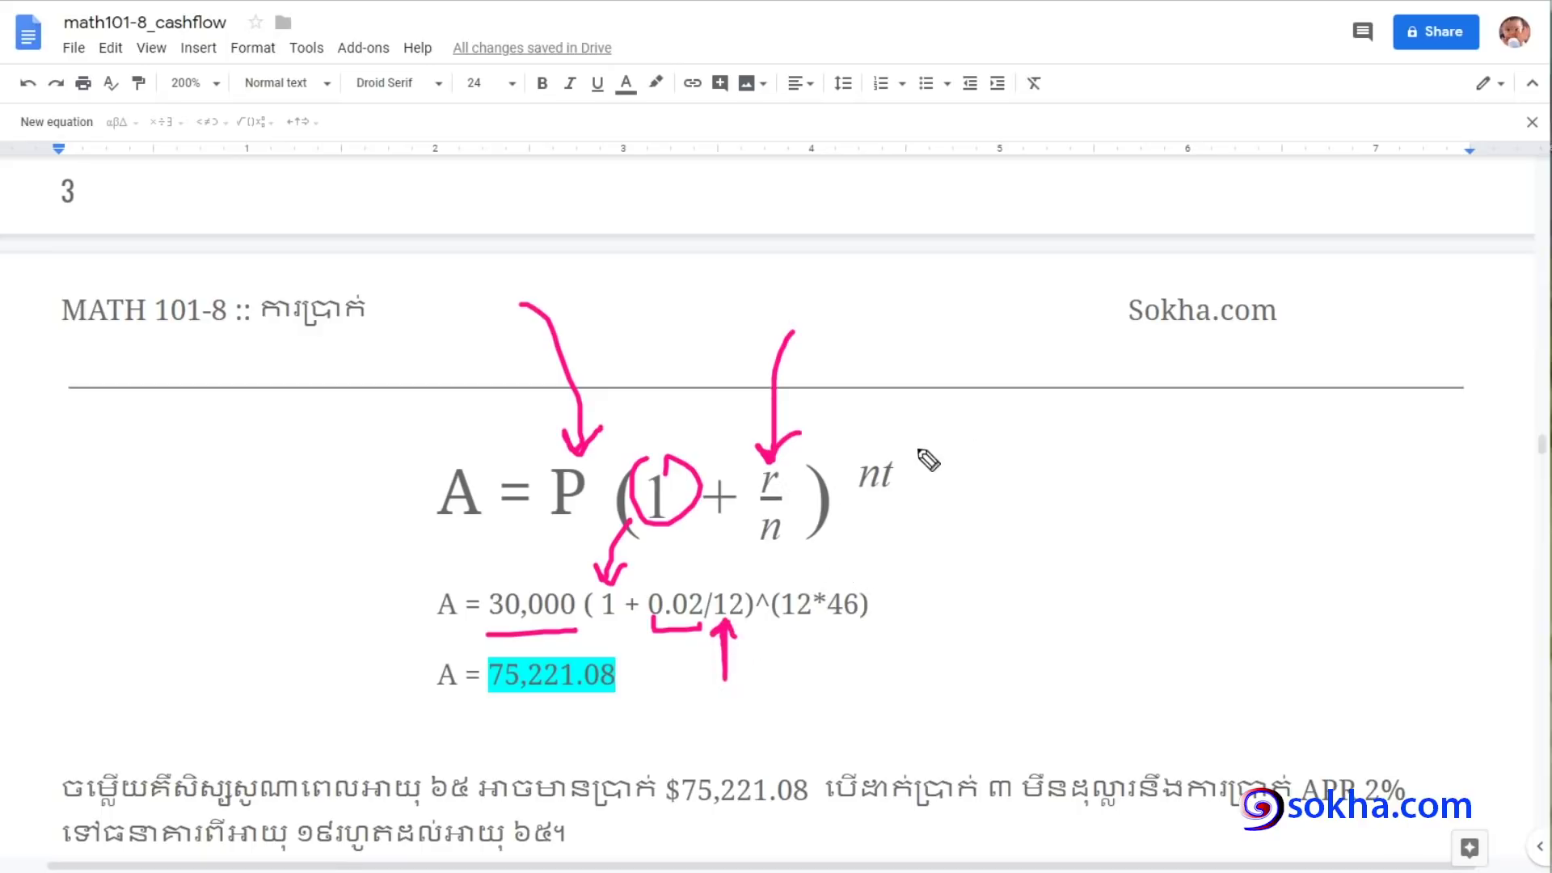
left_click_drag(955, 373, 892, 456)
left_click_drag(889, 438, 926, 434)
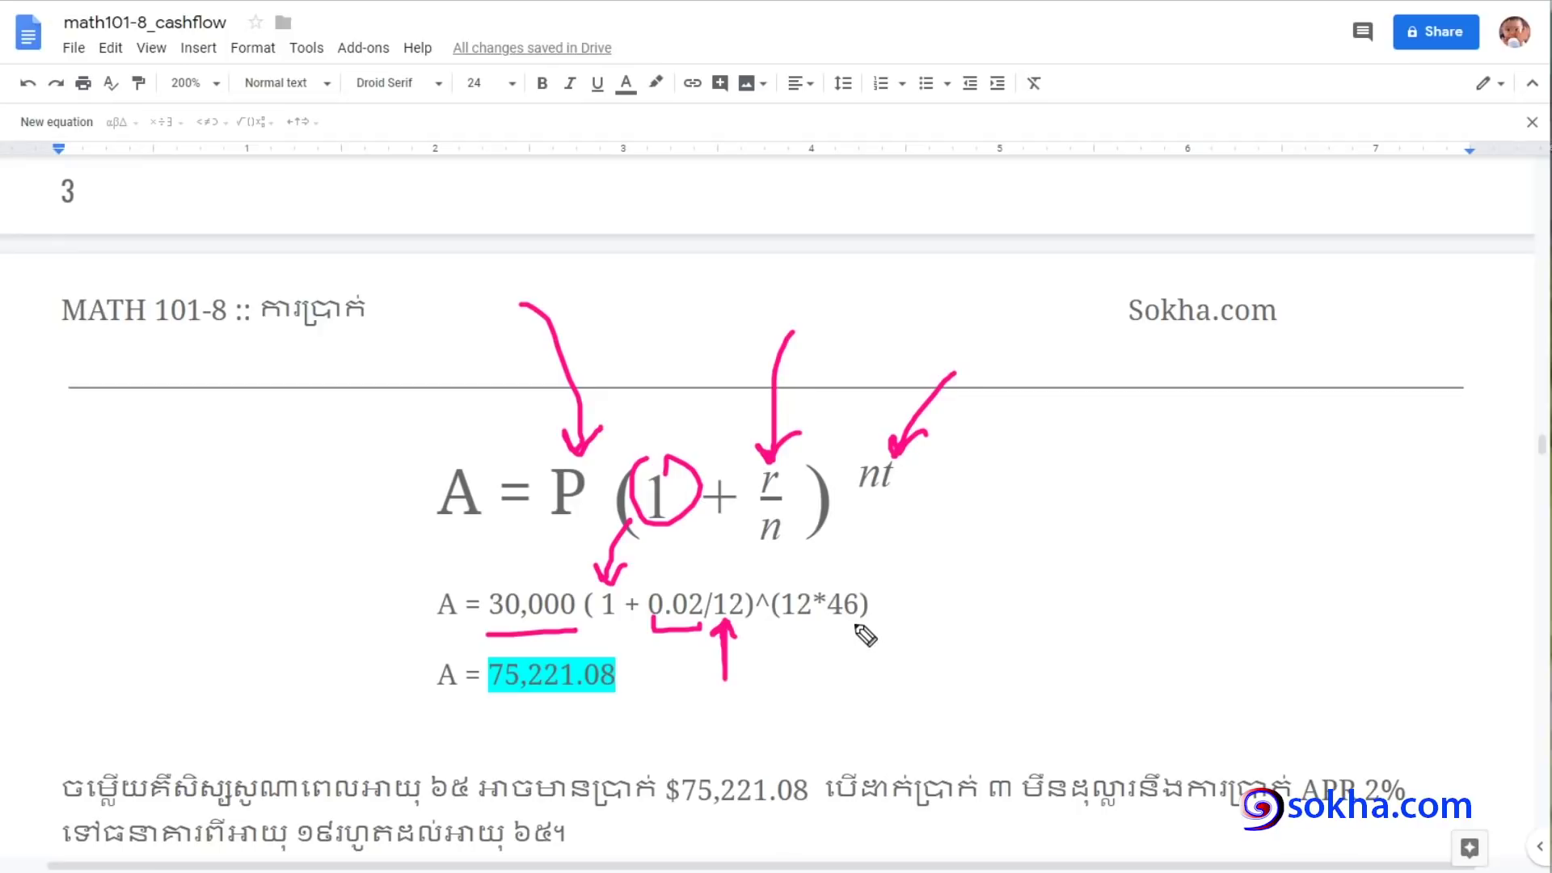
mouse_move(852, 624)
left_mouse_down()
mouse_move(861, 695)
mouse_move(857, 632)
left_mouse_up()
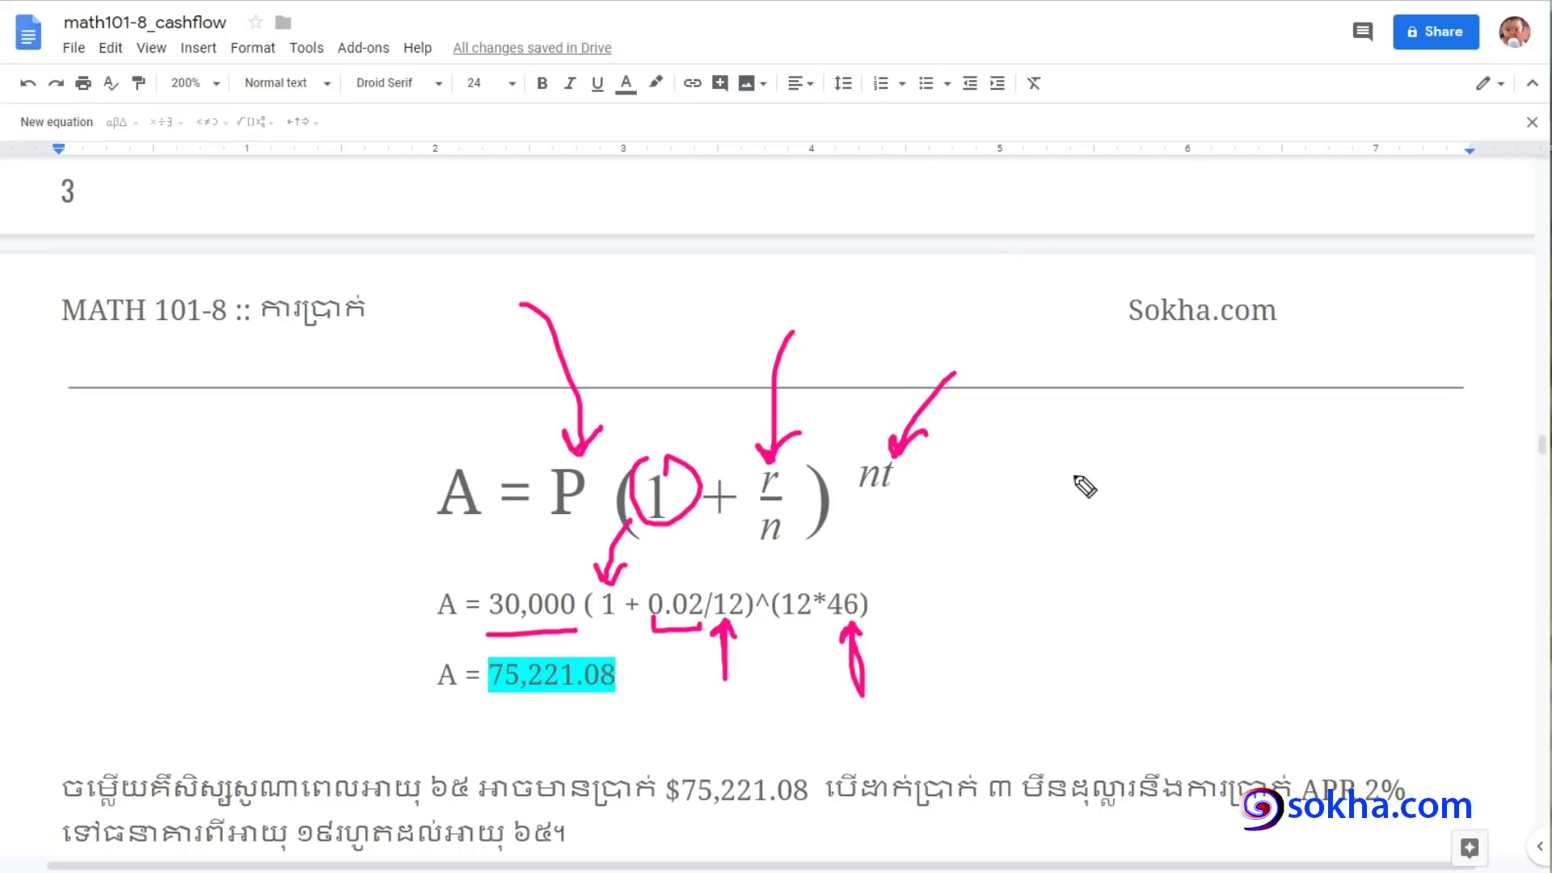
left_click_drag(1075, 462, 811, 579)
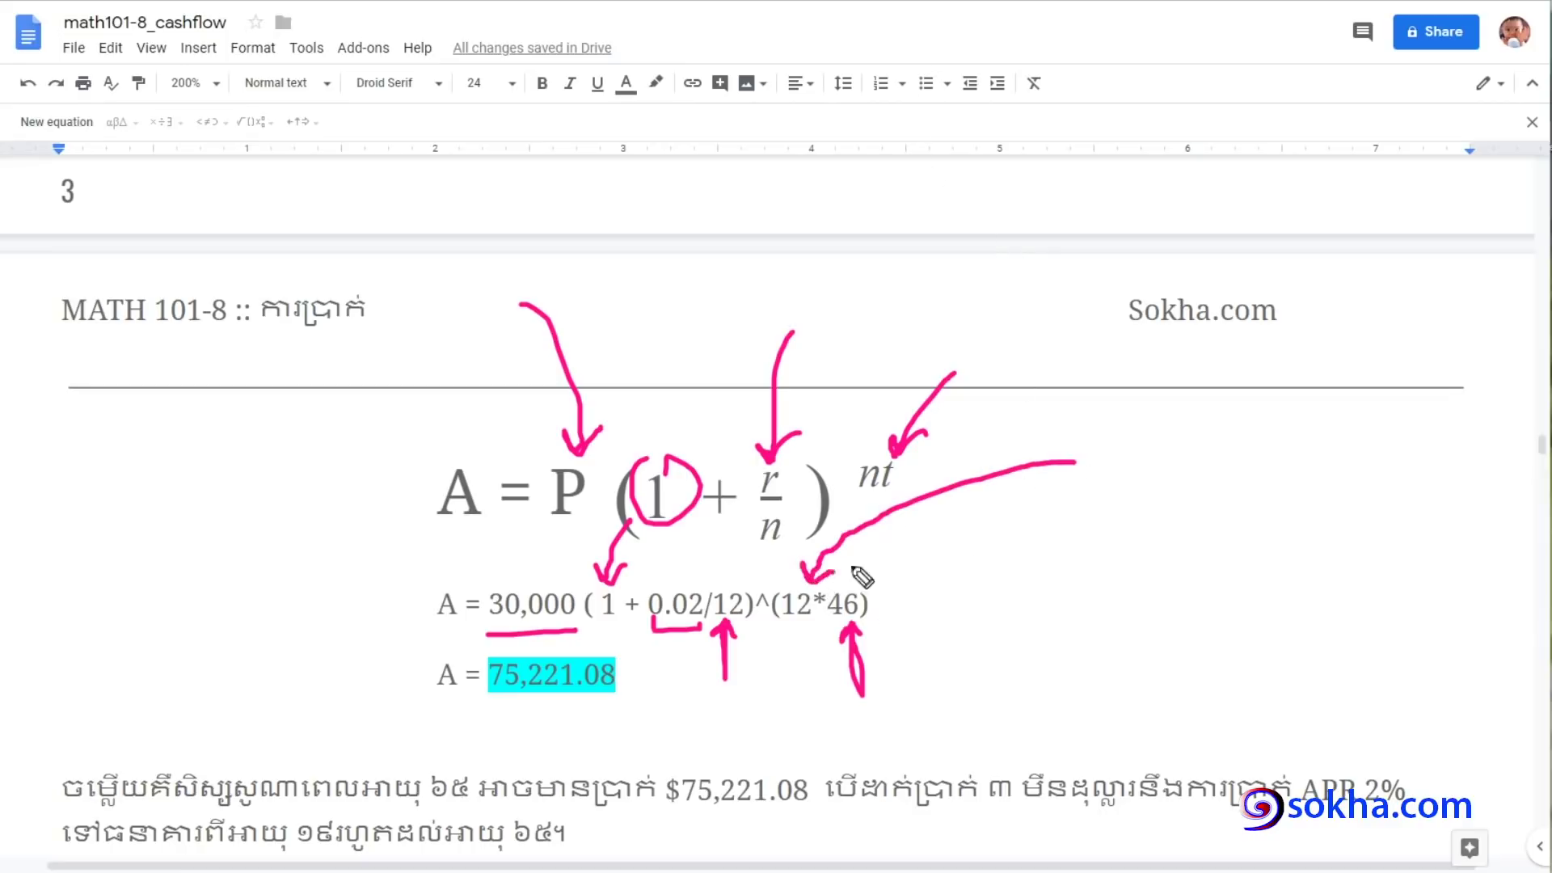
left_click_drag(794, 624, 796, 672)
mouse_move(1066, 489)
left_mouse_down()
mouse_move(857, 583)
mouse_move(897, 579)
left_mouse_up()
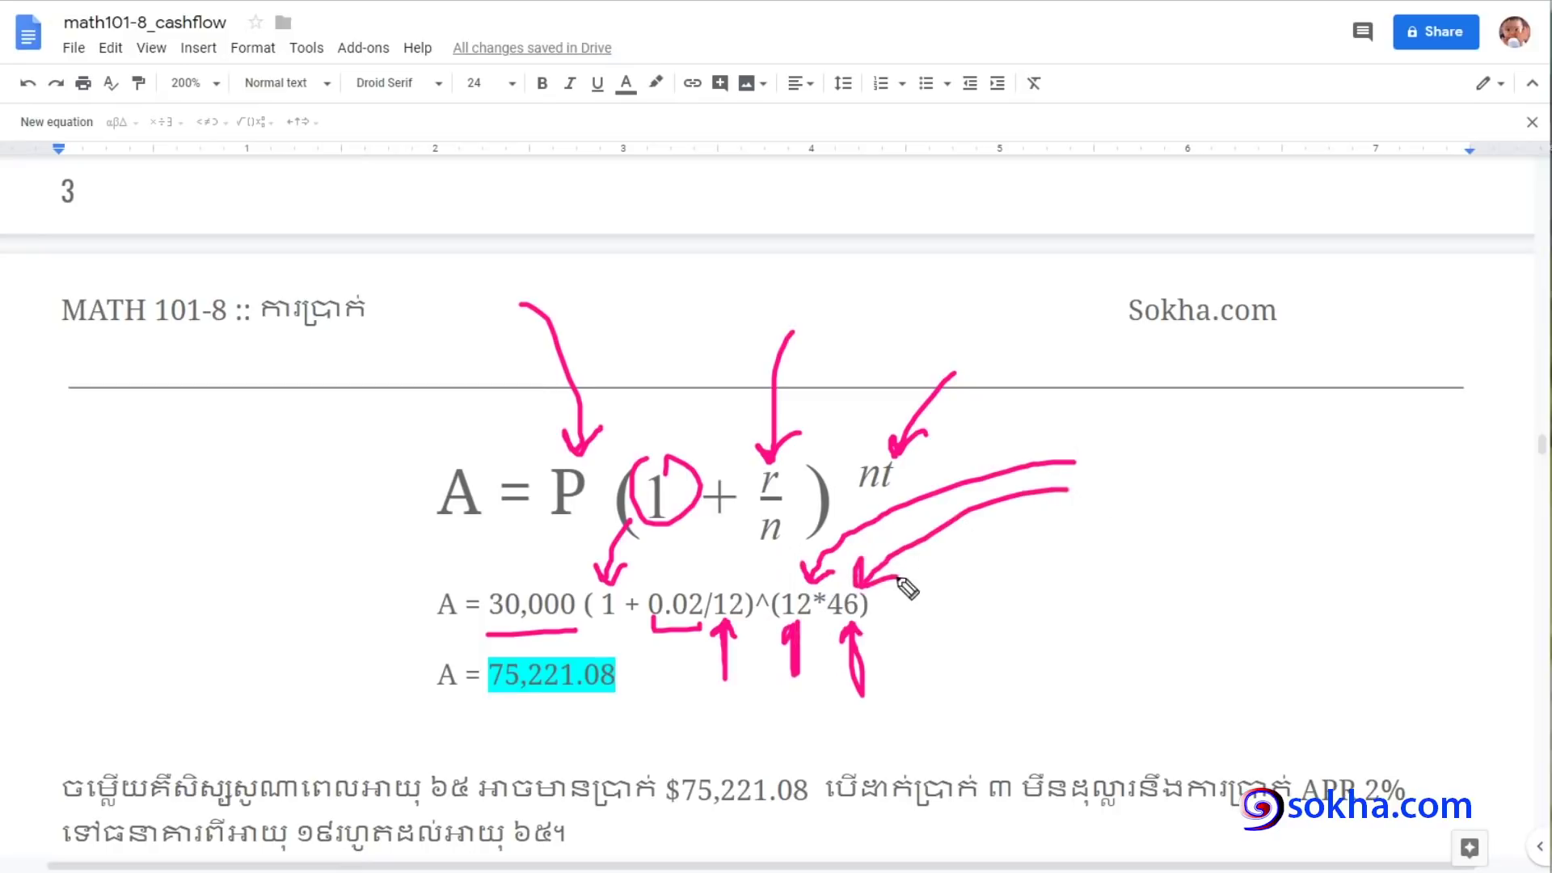
left_click_drag(885, 437, 917, 402)
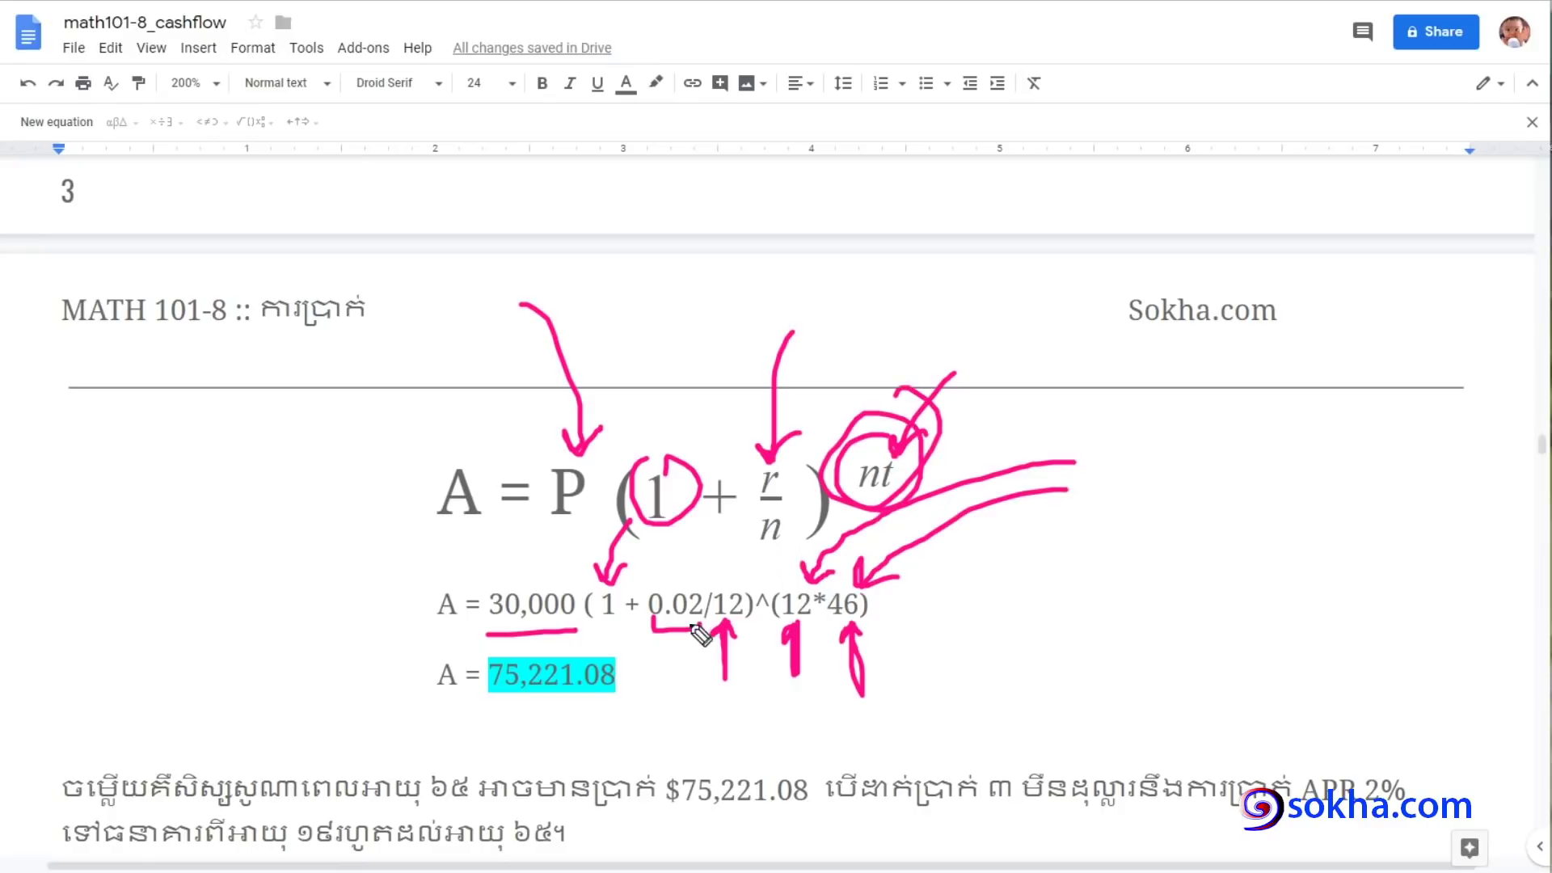
mouse_move(447, 638)
left_mouse_down()
mouse_move(937, 641)
mouse_move(480, 651)
left_mouse_up()
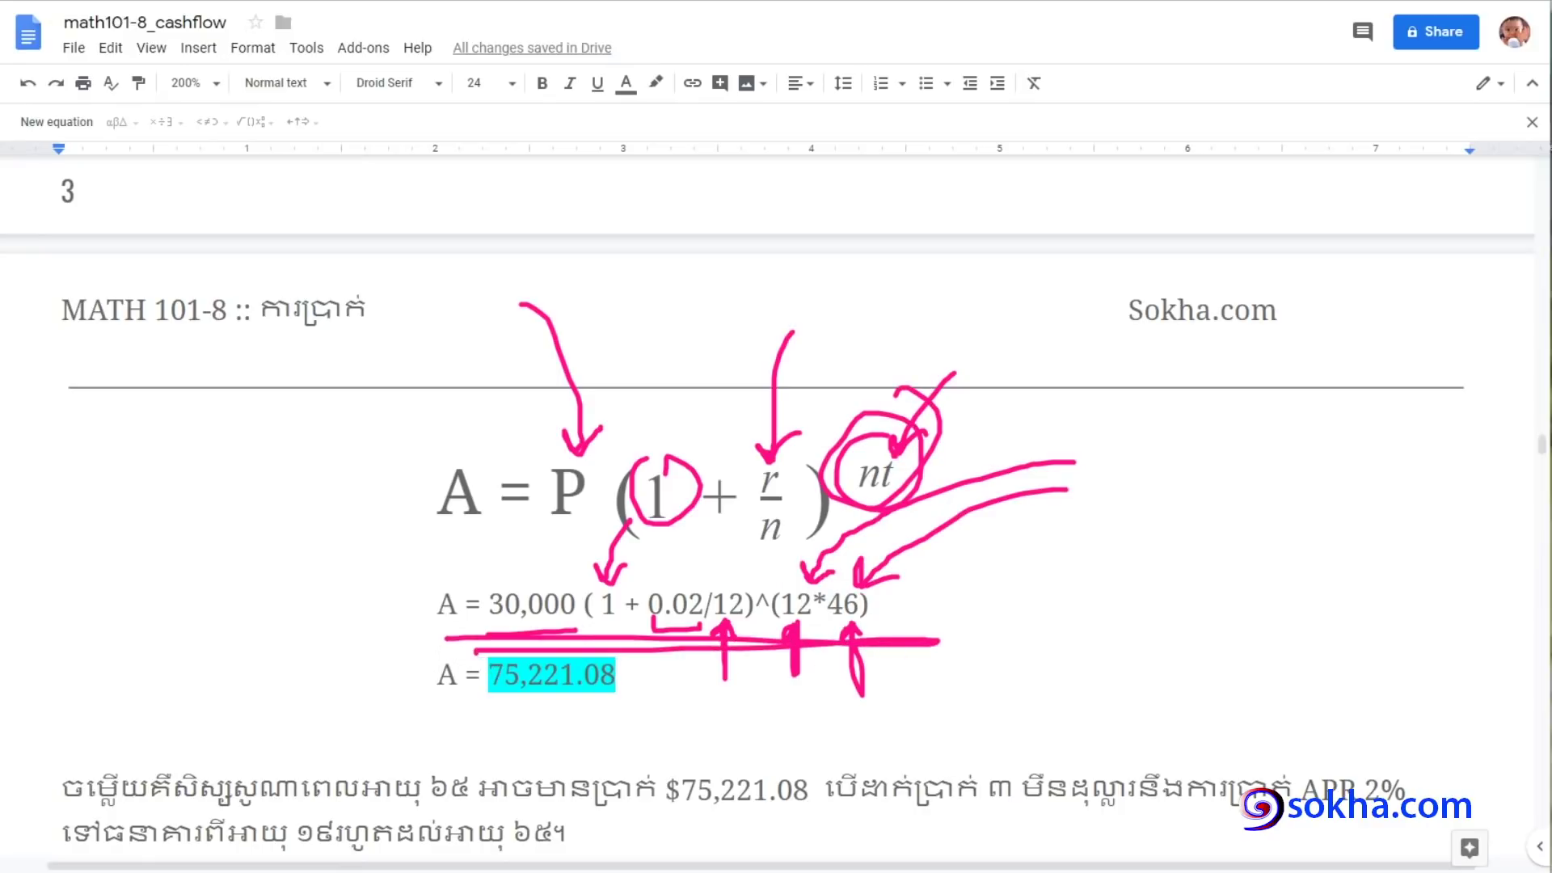
key("Escape")
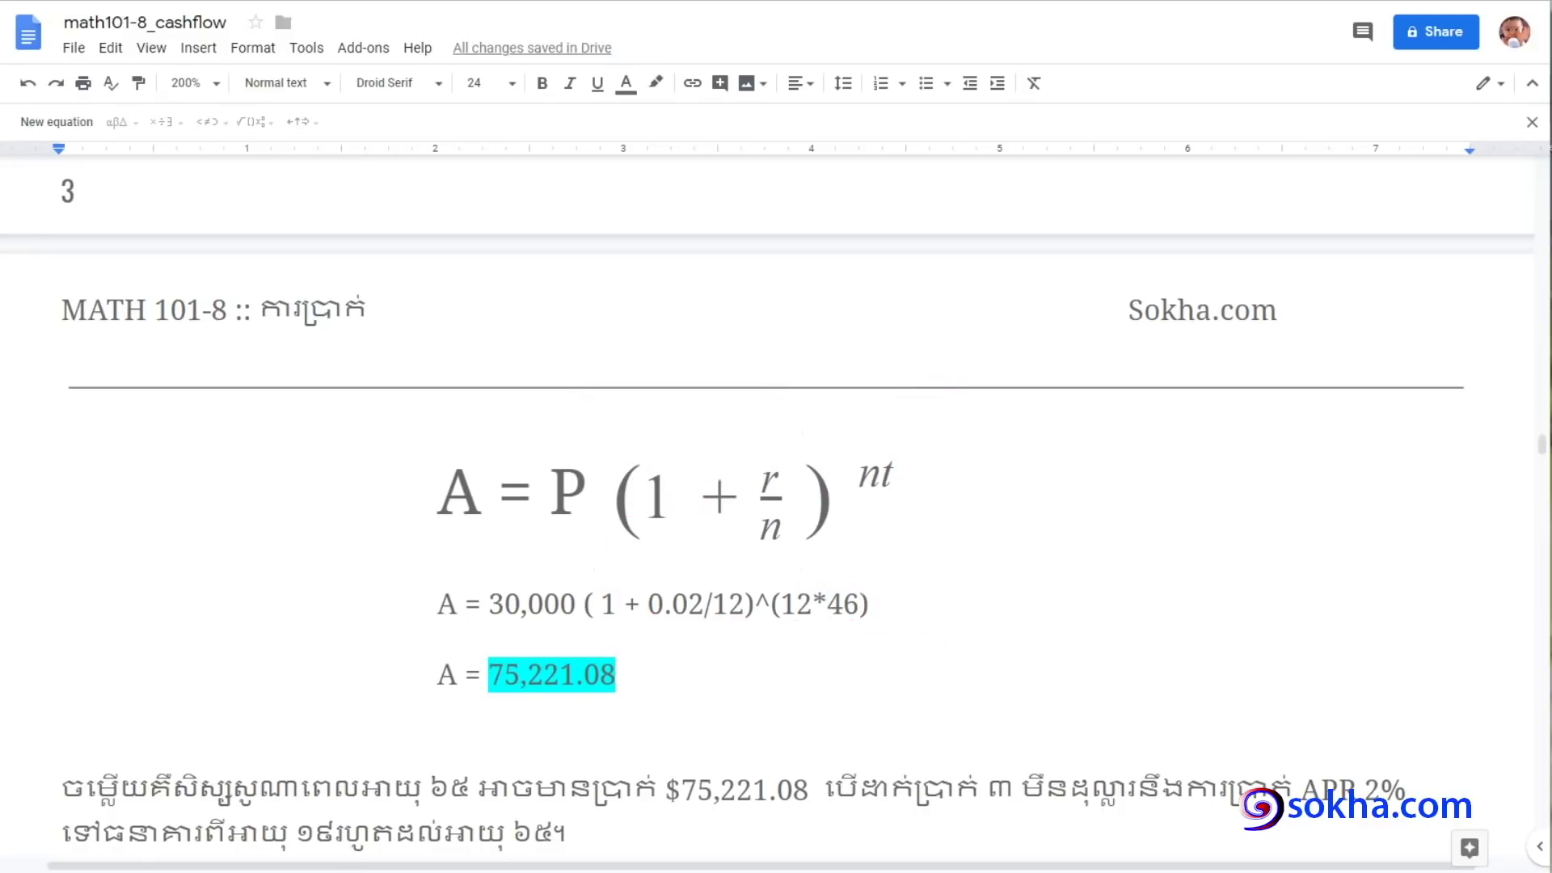
mouse_move(415, 705)
left_mouse_down()
mouse_move(638, 721)
mouse_move(589, 641)
mouse_move(413, 690)
mouse_move(417, 711)
left_mouse_up()
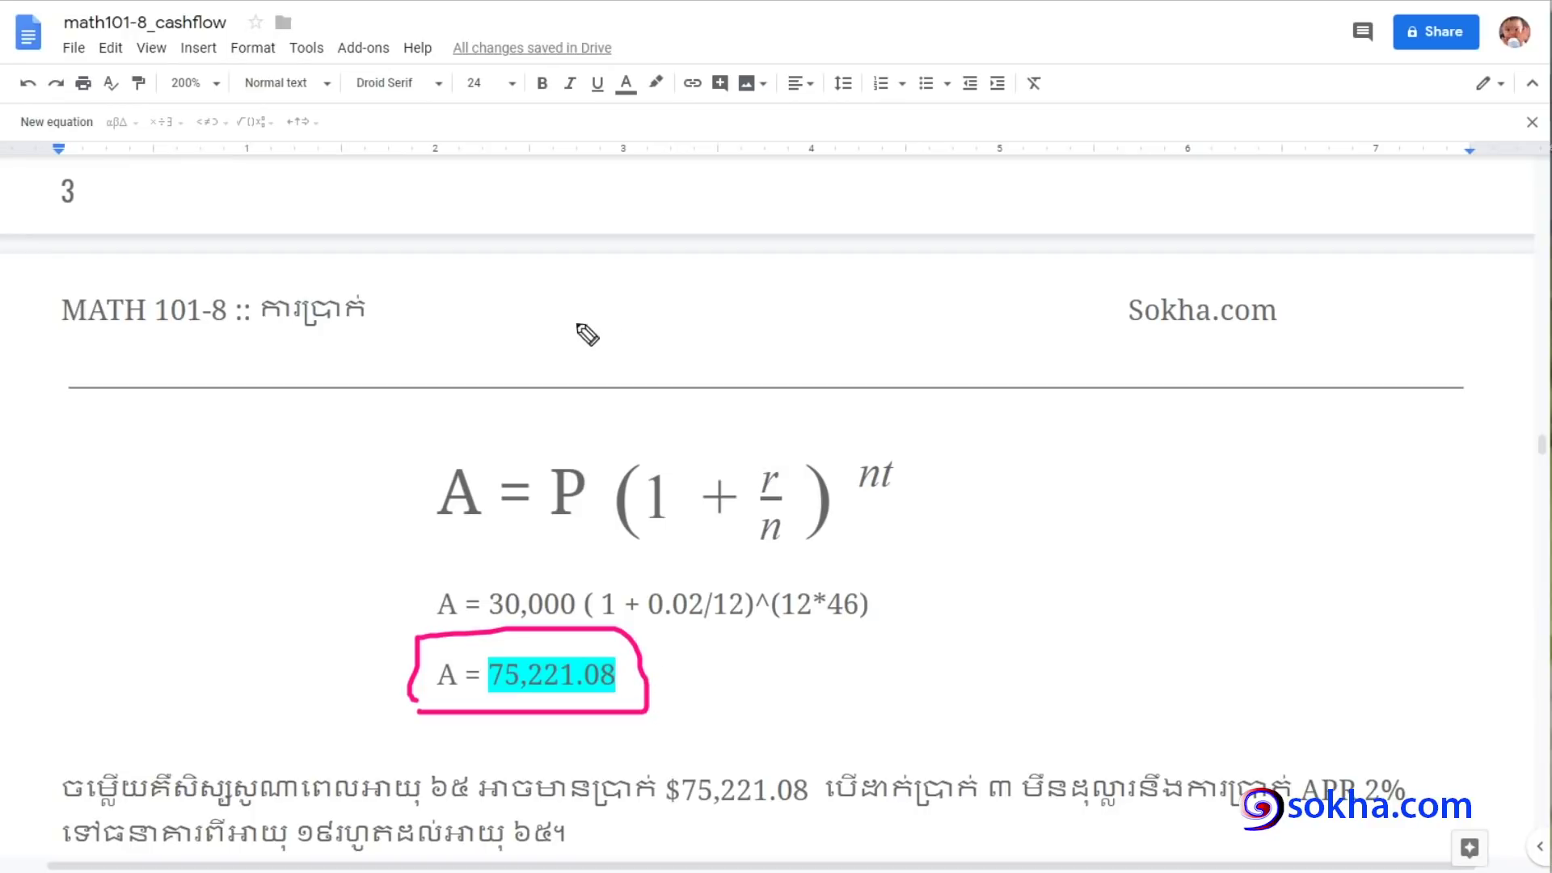
left_click_drag(564, 299, 553, 376)
mouse_move(711, 285)
left_mouse_down()
mouse_move(756, 309)
mouse_move(708, 292)
left_mouse_up()
left_click_drag(785, 353, 754, 377)
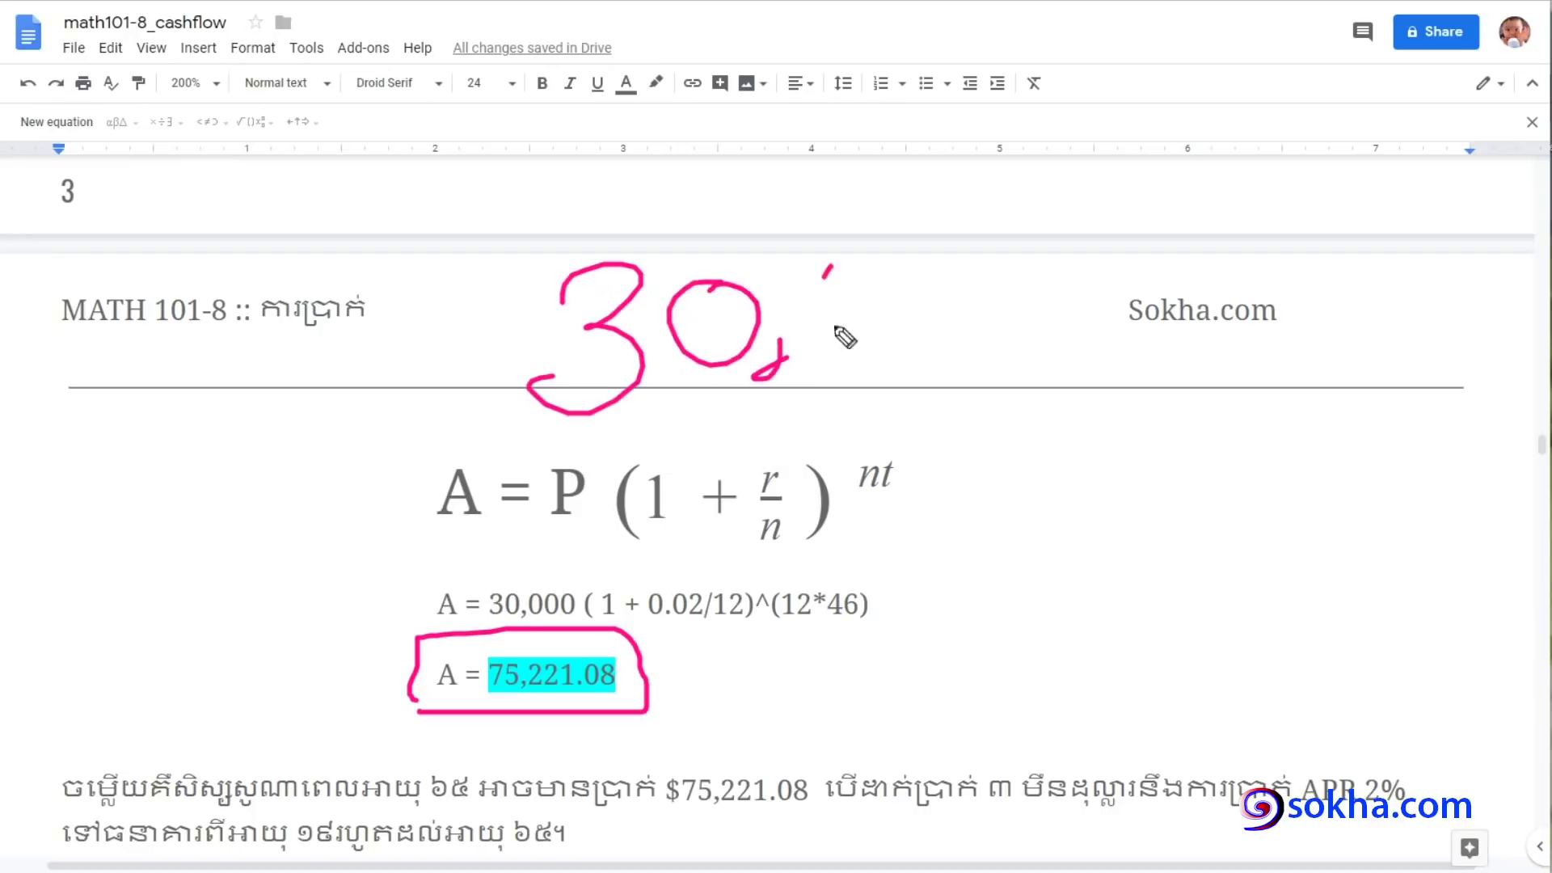
mouse_move(837, 263)
left_mouse_down()
mouse_move(942, 284)
mouse_move(1050, 192)
left_mouse_up()
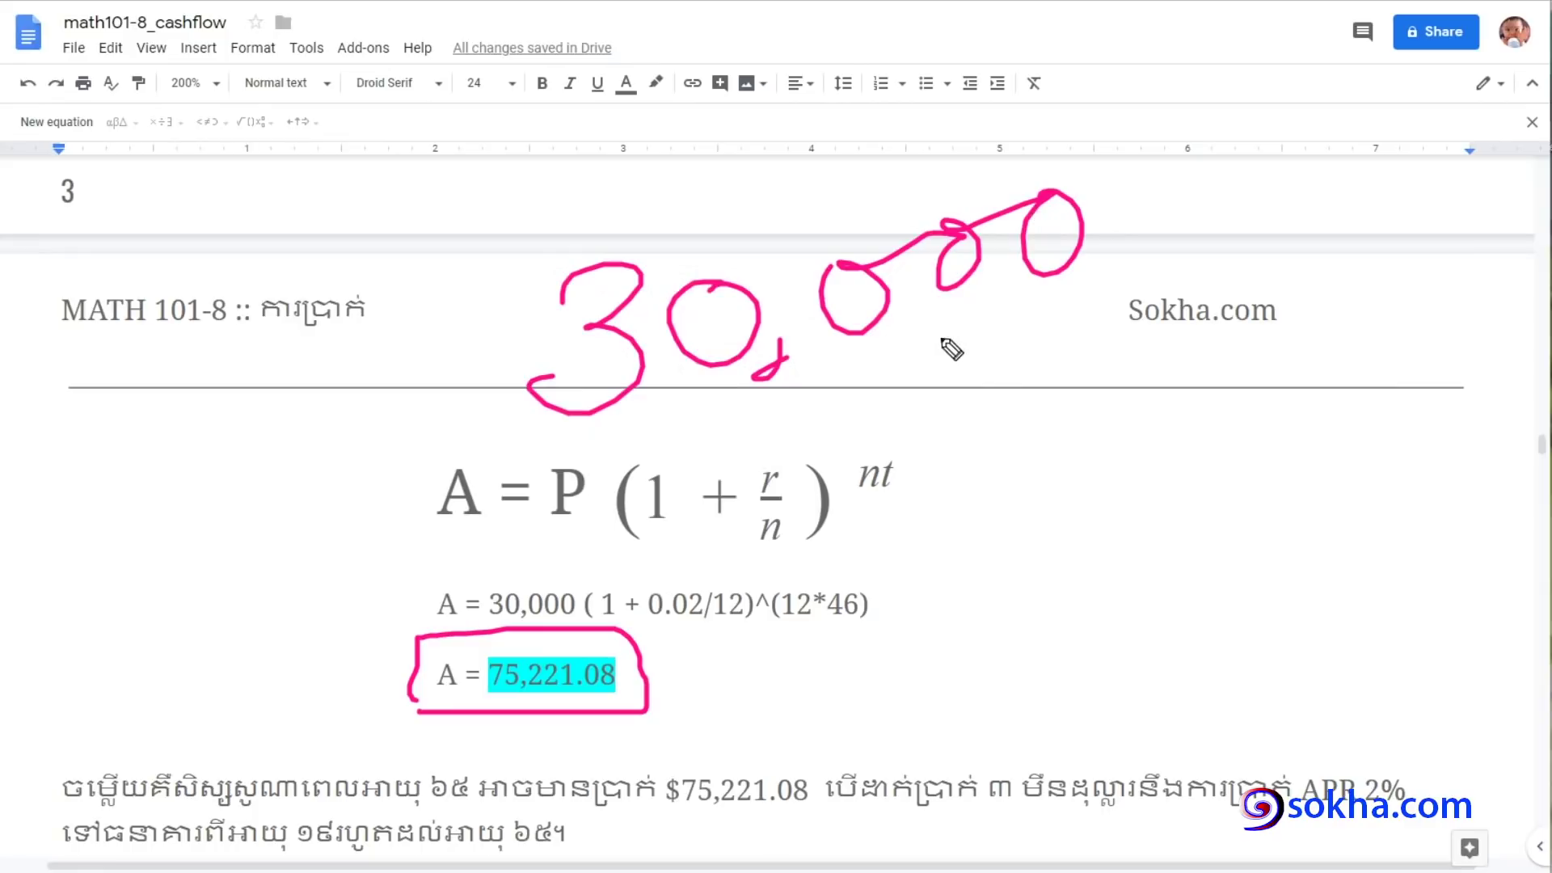
left_click_drag(948, 343, 1053, 419)
left_click_drag(1059, 304, 1047, 327)
mouse_move(1084, 312)
left_mouse_down()
mouse_move(1148, 253)
mouse_move(1079, 449)
left_mouse_up()
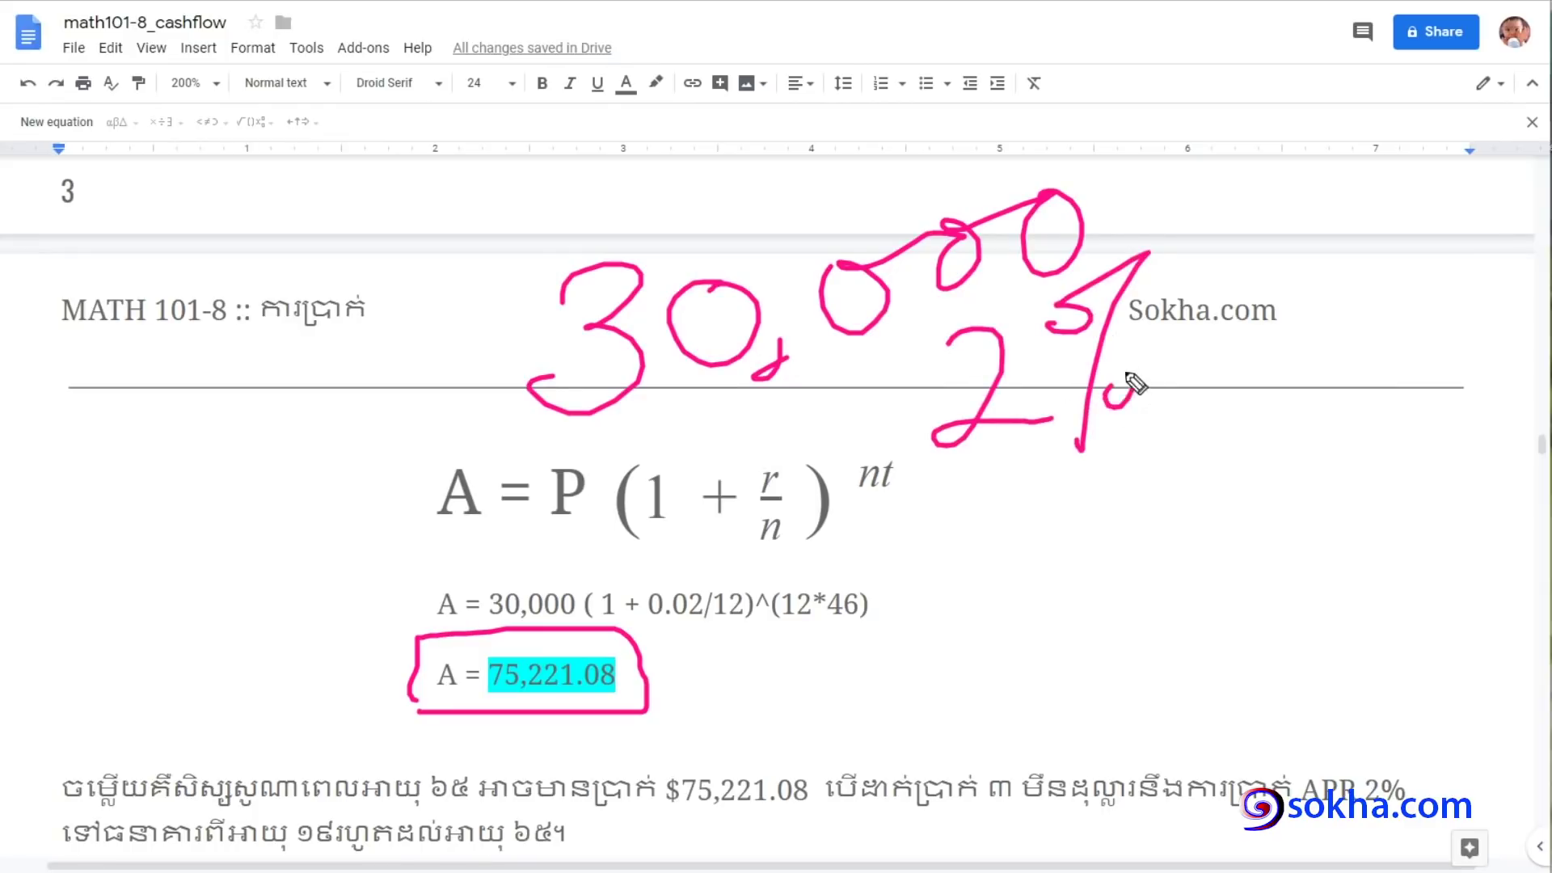
left_click_drag(1127, 376, 1125, 374)
mouse_move(1210, 331)
left_mouse_down()
mouse_move(1239, 263)
mouse_move(1259, 298)
mouse_move(1374, 181)
mouse_move(1406, 242)
left_mouse_up()
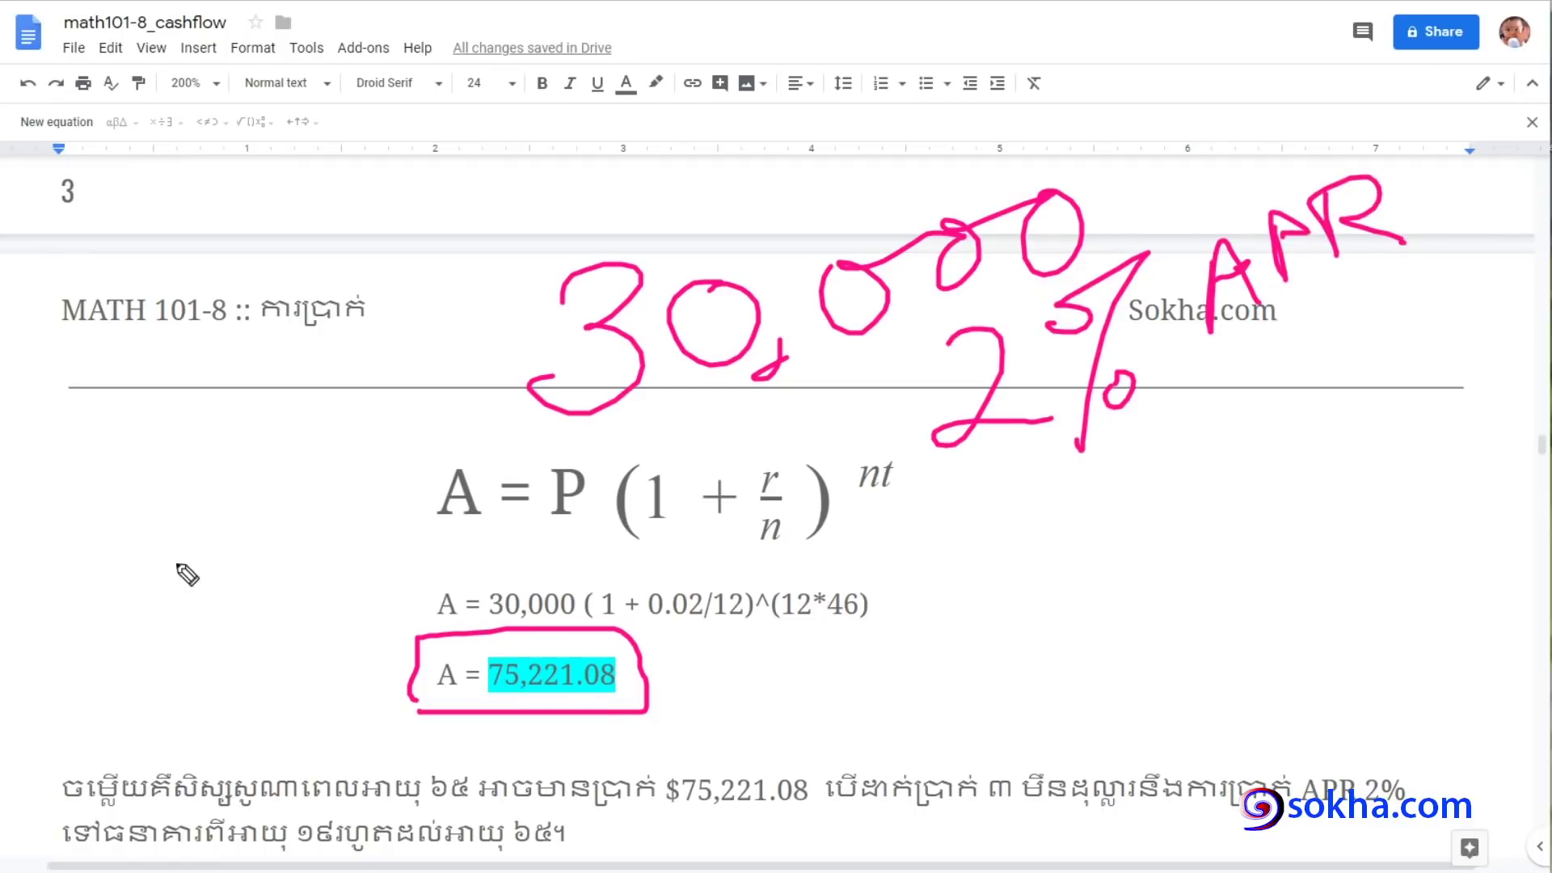
mouse_move(175, 552)
left_mouse_down()
mouse_move(253, 633)
mouse_move(416, 666)
mouse_move(376, 696)
left_mouse_up()
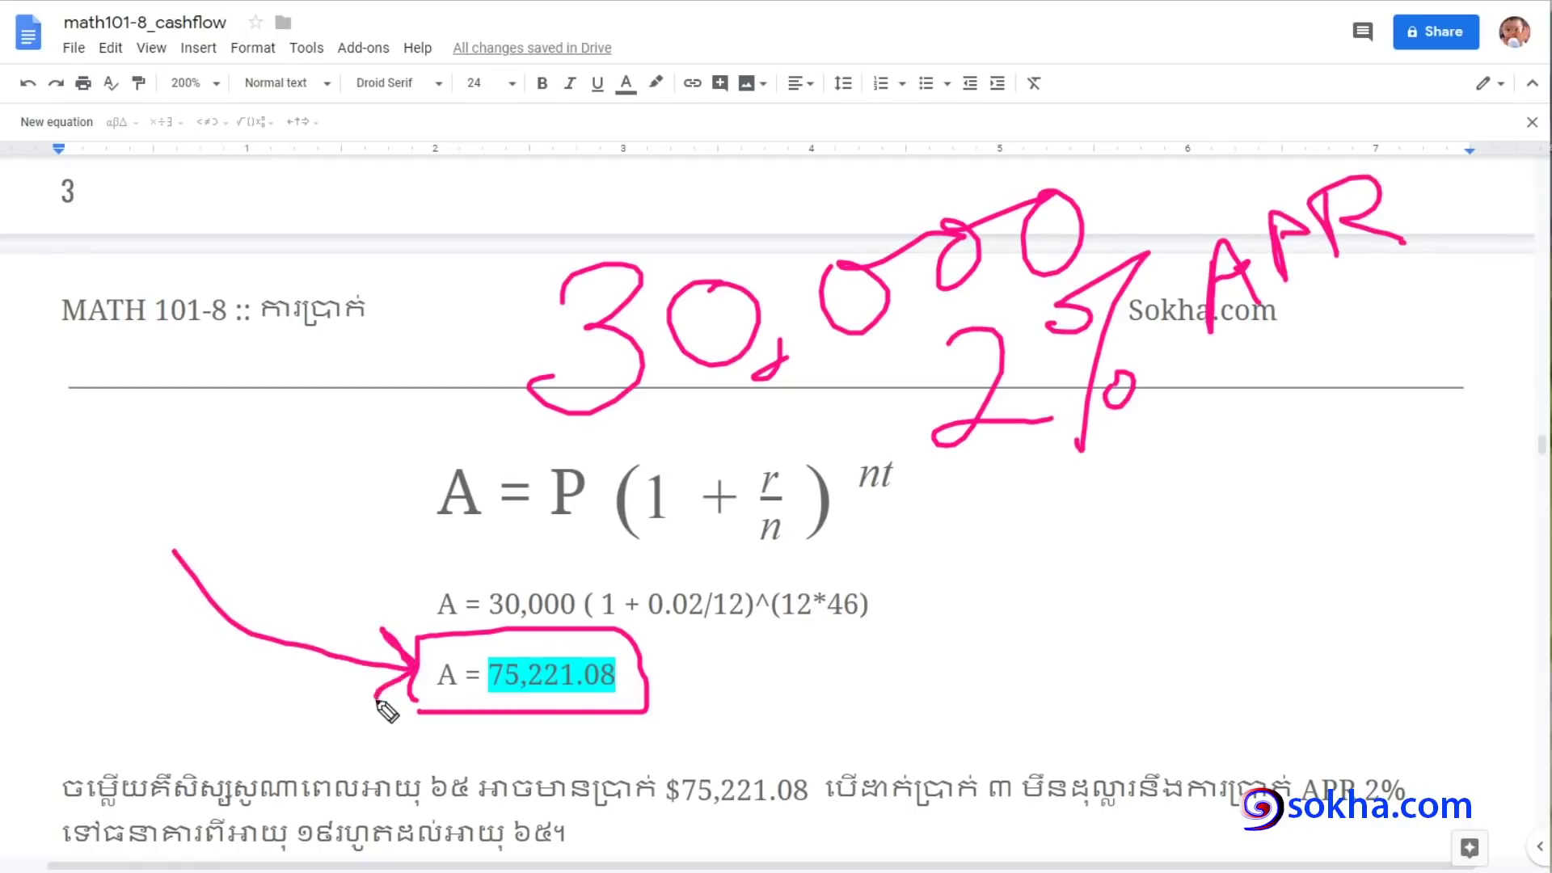
left_click_drag(475, 700, 616, 701)
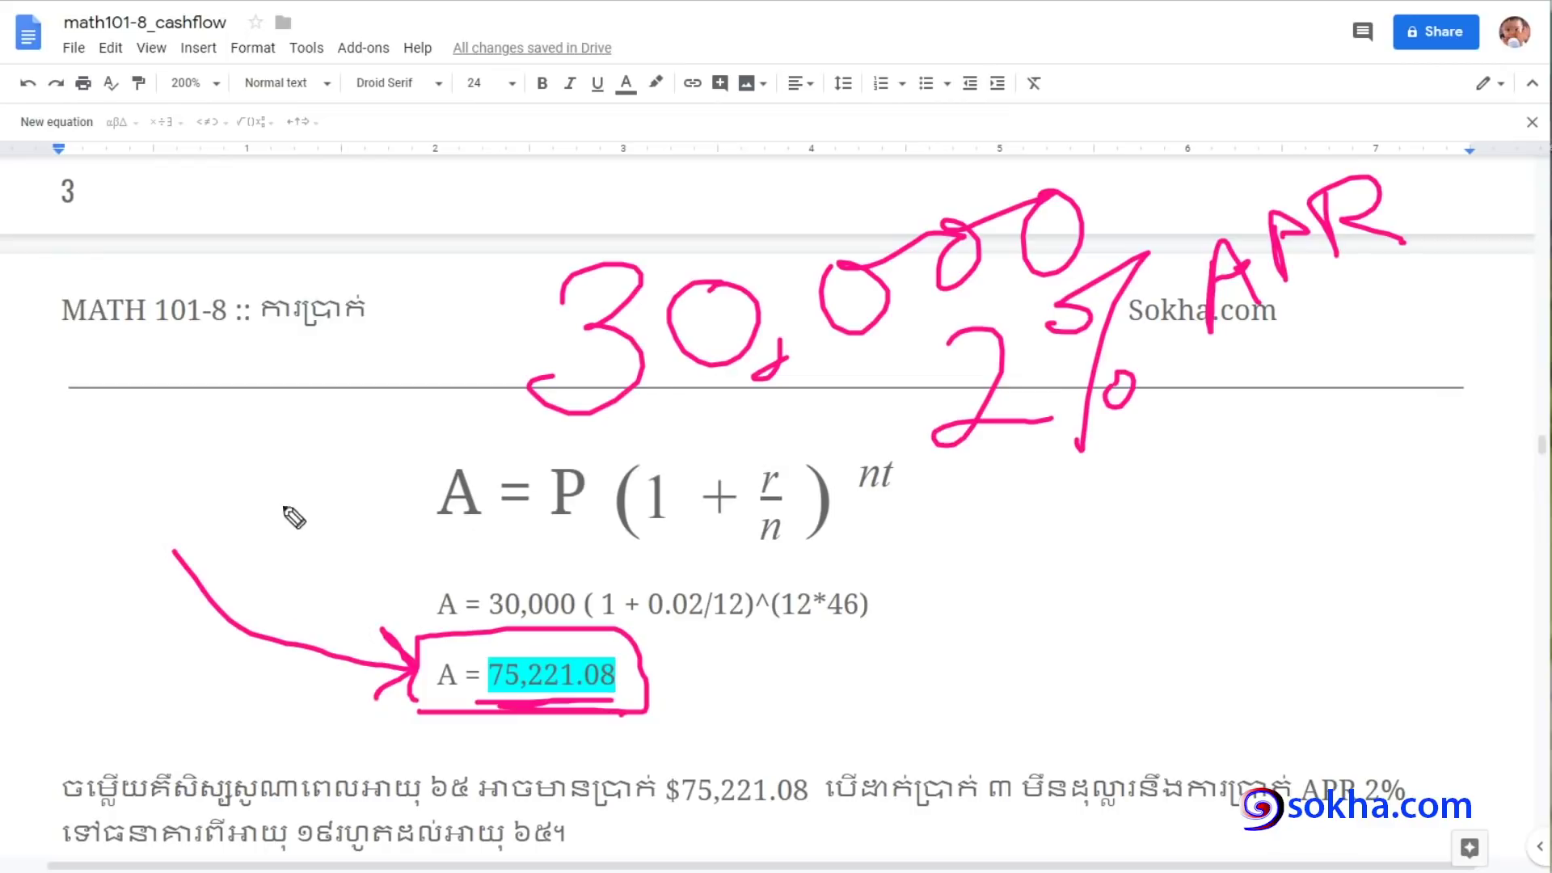
mouse_move(289, 508)
left_mouse_down()
mouse_move(480, 570)
mouse_move(502, 535)
left_mouse_up()
left_click_drag(612, 723, 572, 766)
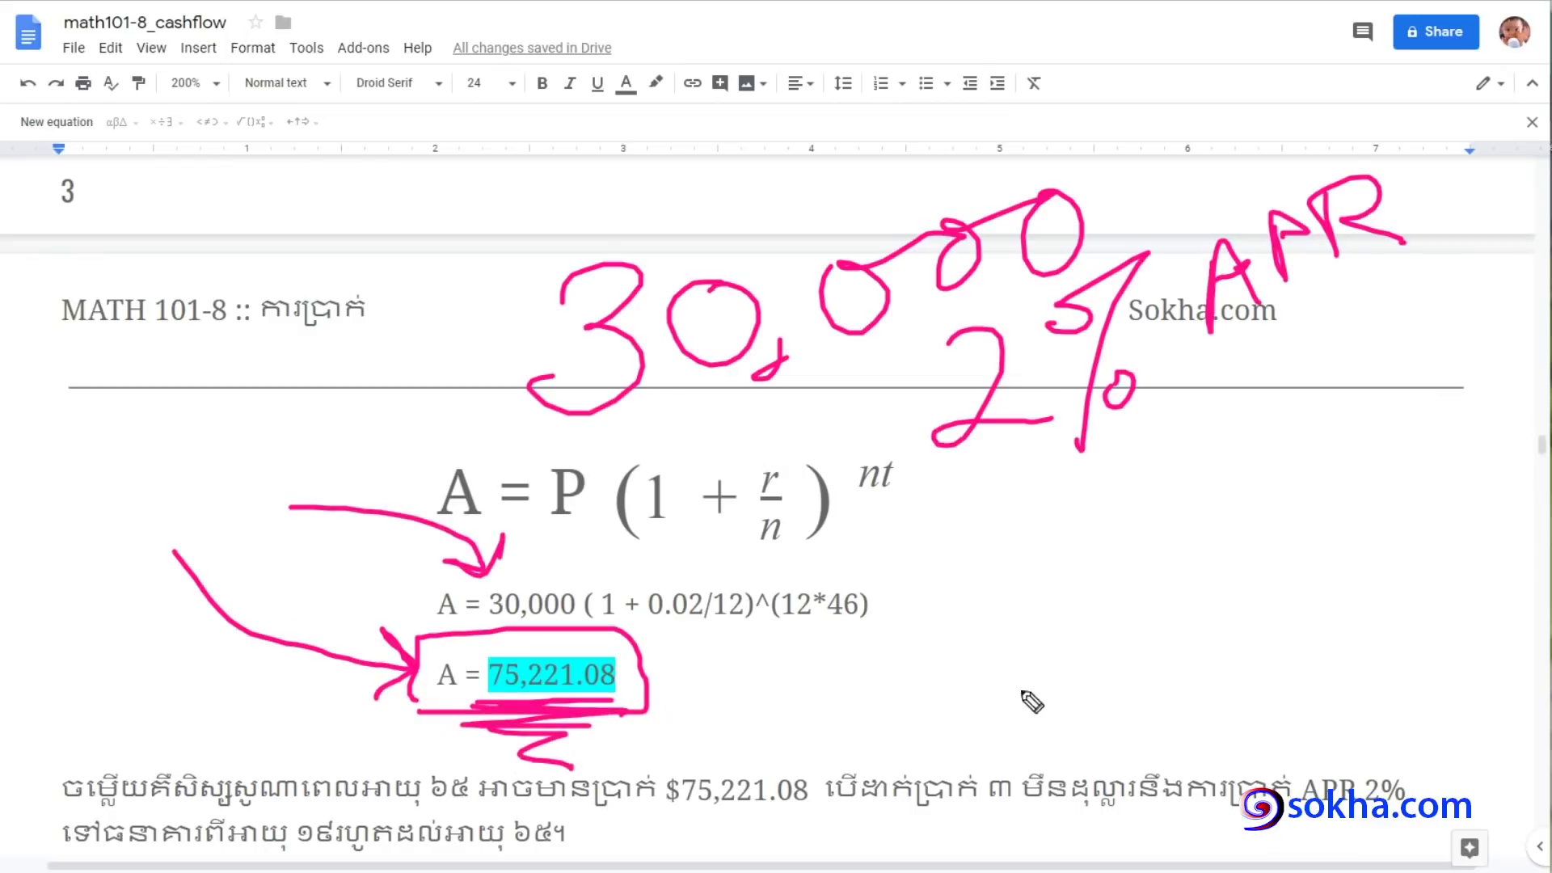
mouse_move(950, 466)
left_mouse_down()
mouse_move(1198, 408)
mouse_move(1193, 377)
left_mouse_up()
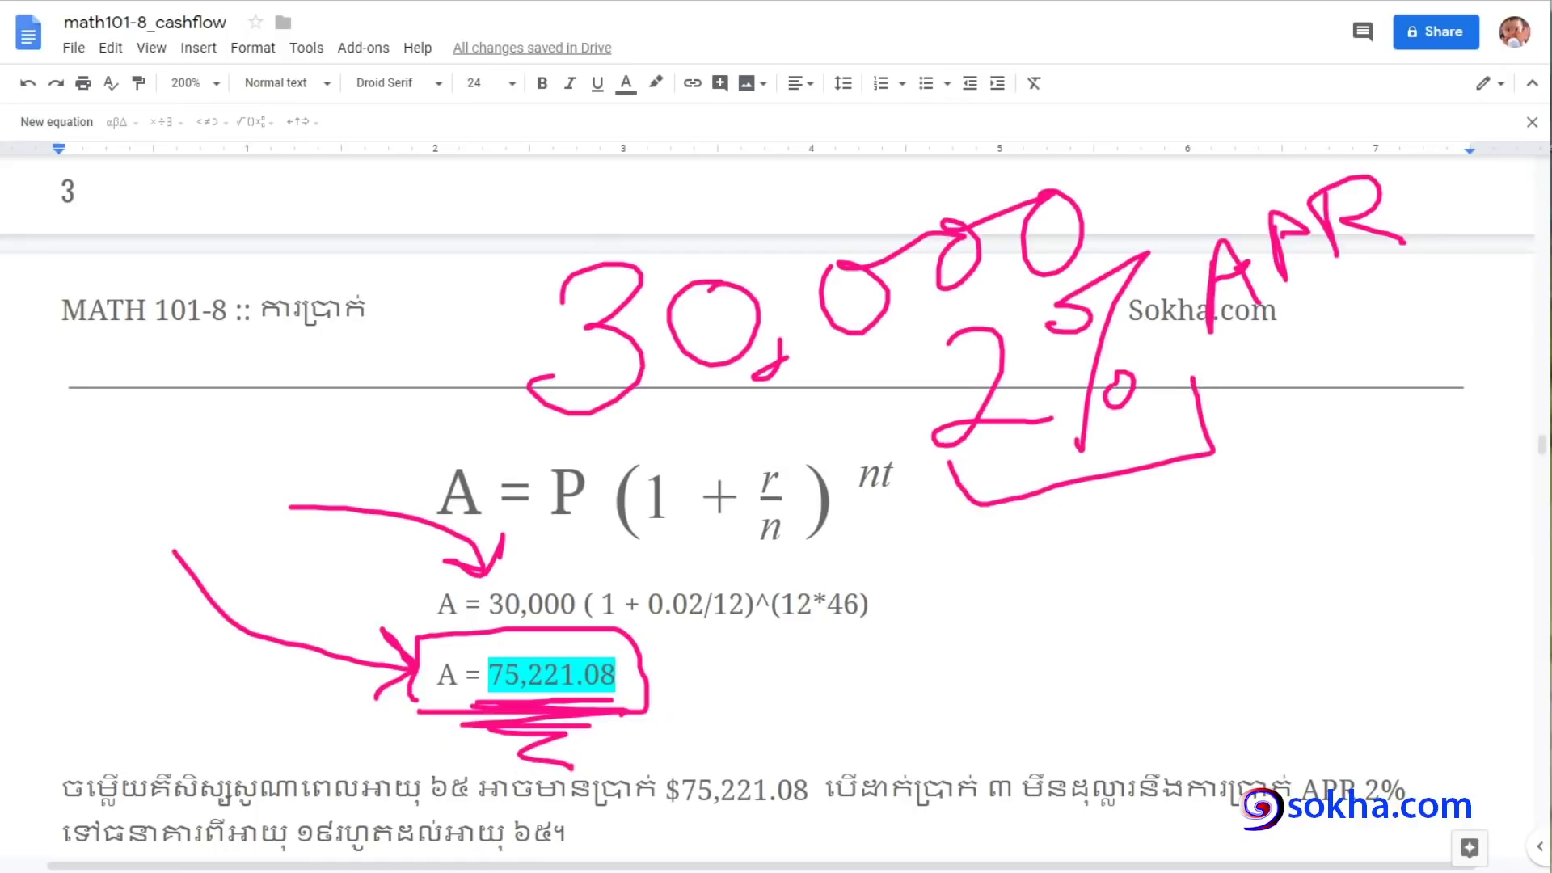
key("Escape")
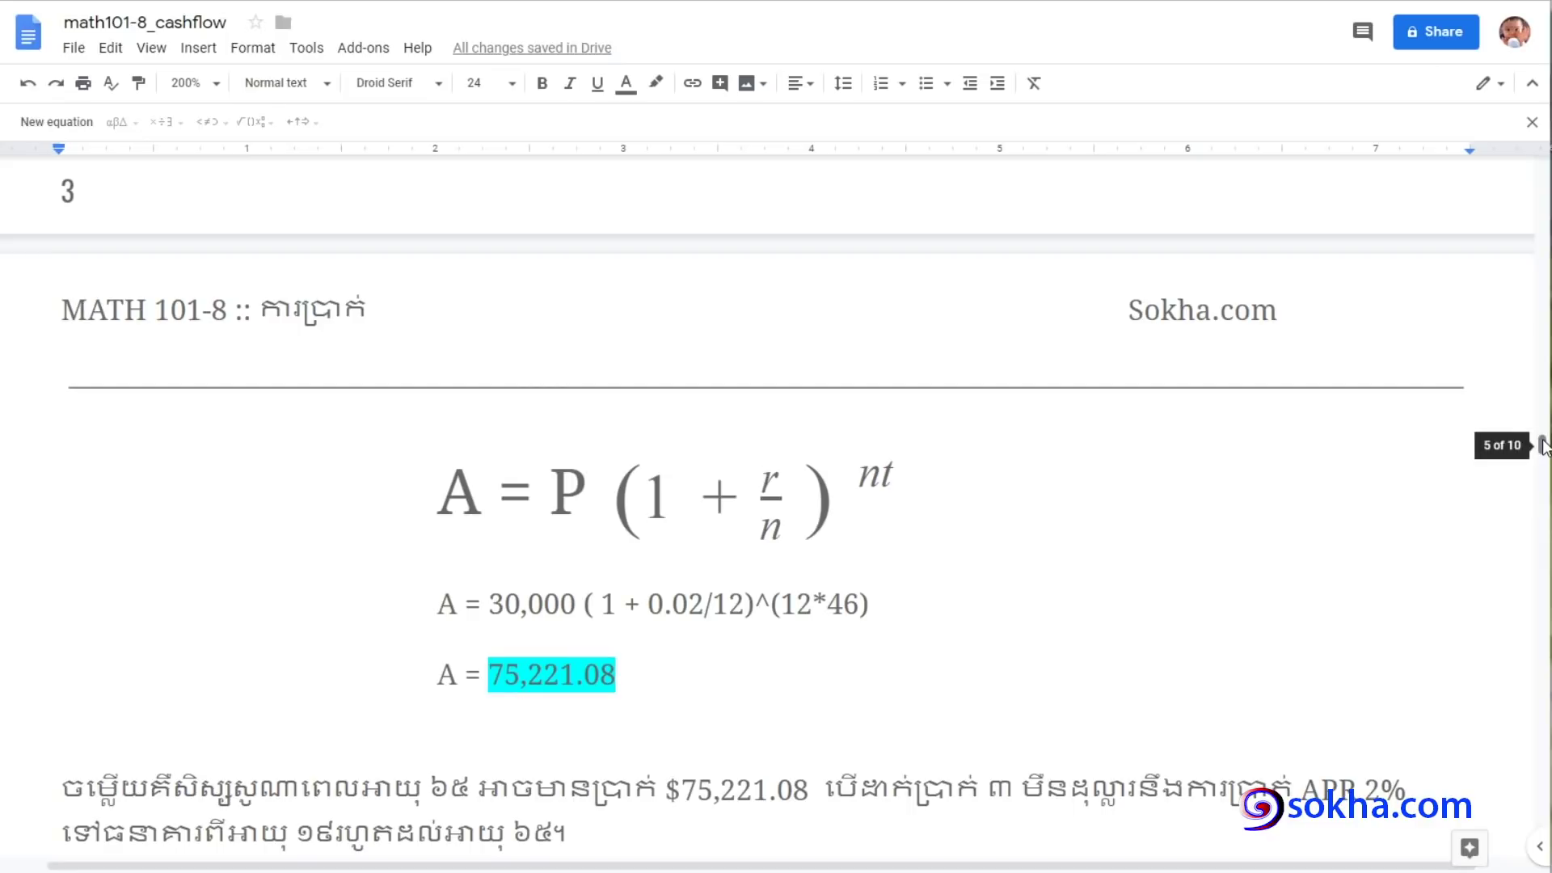
Scroll down to Example 2's Honda problem, briefly marking the simple interest formula box on the way
left_click_drag(1541, 445, 1541, 475)
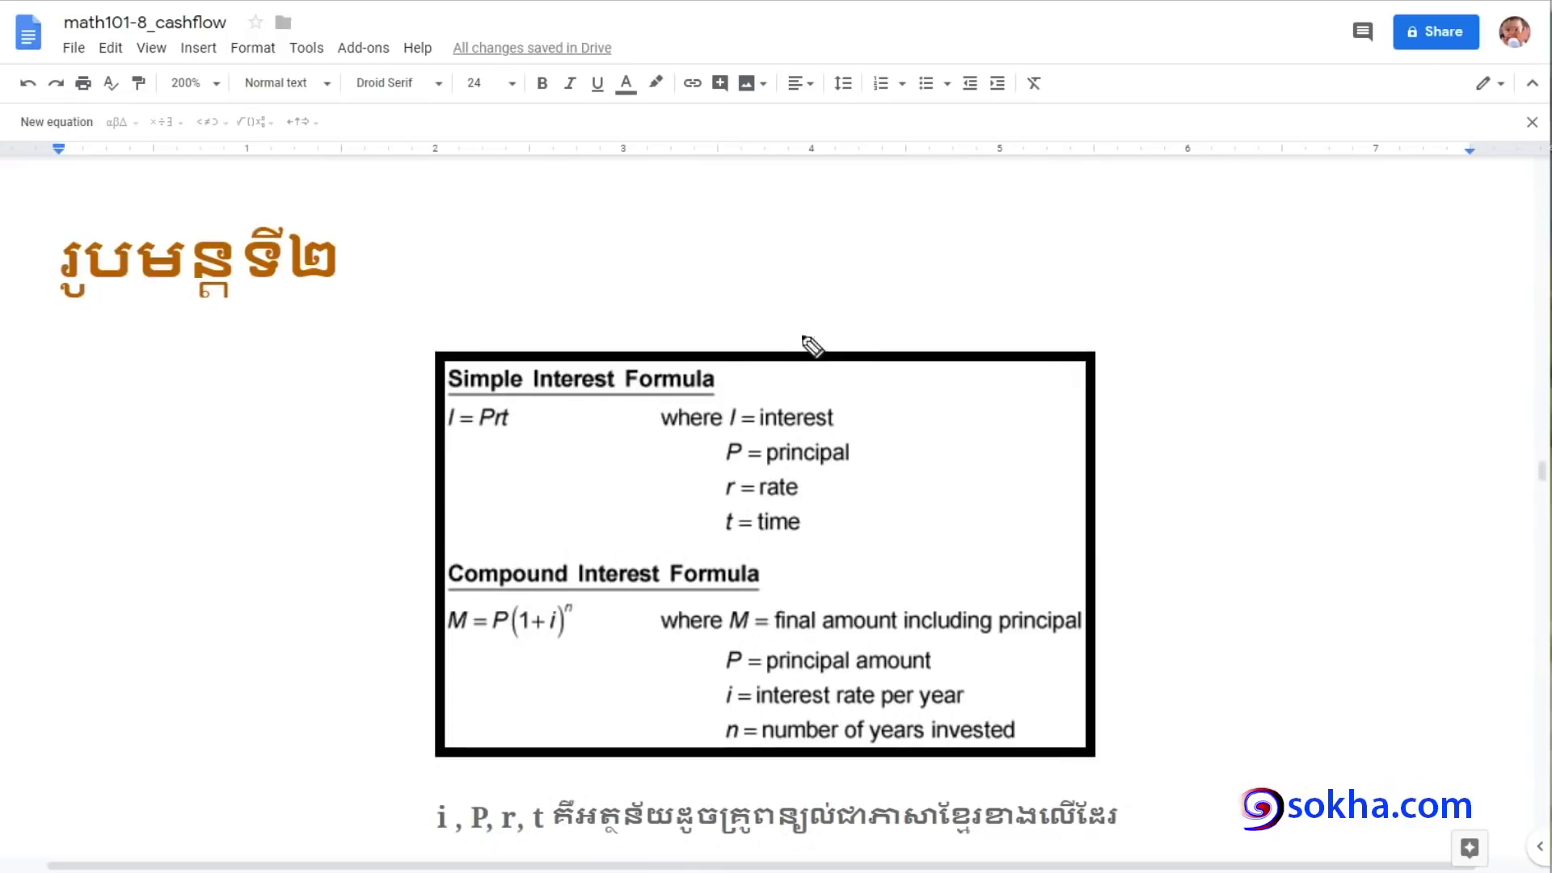
mouse_move(790, 313)
left_mouse_down()
mouse_move(859, 541)
mouse_move(838, 320)
mouse_move(865, 540)
left_mouse_up()
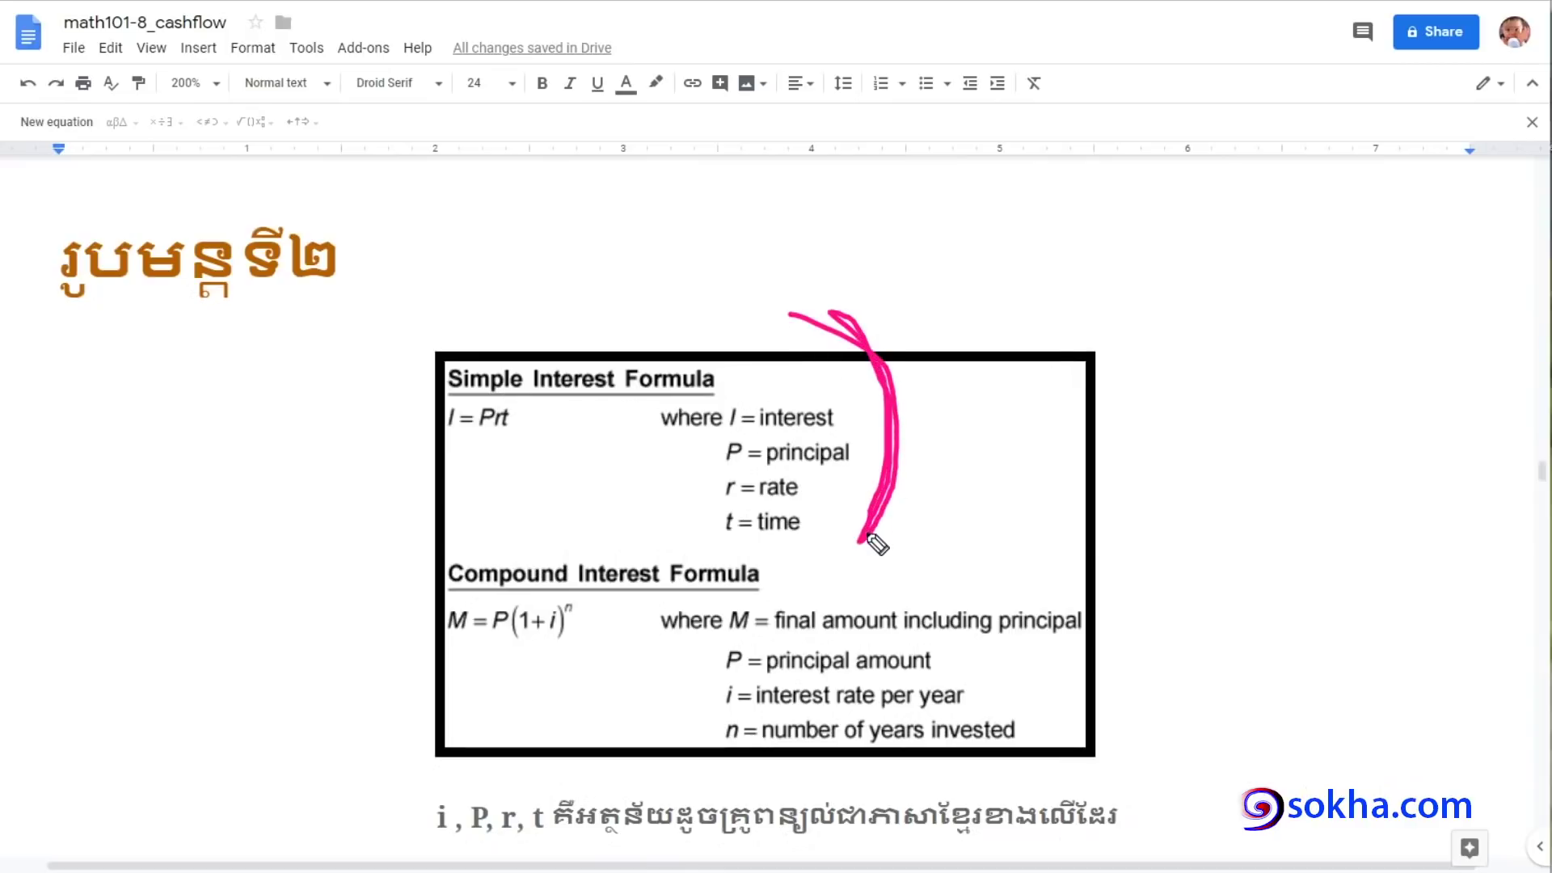
key("Escape")
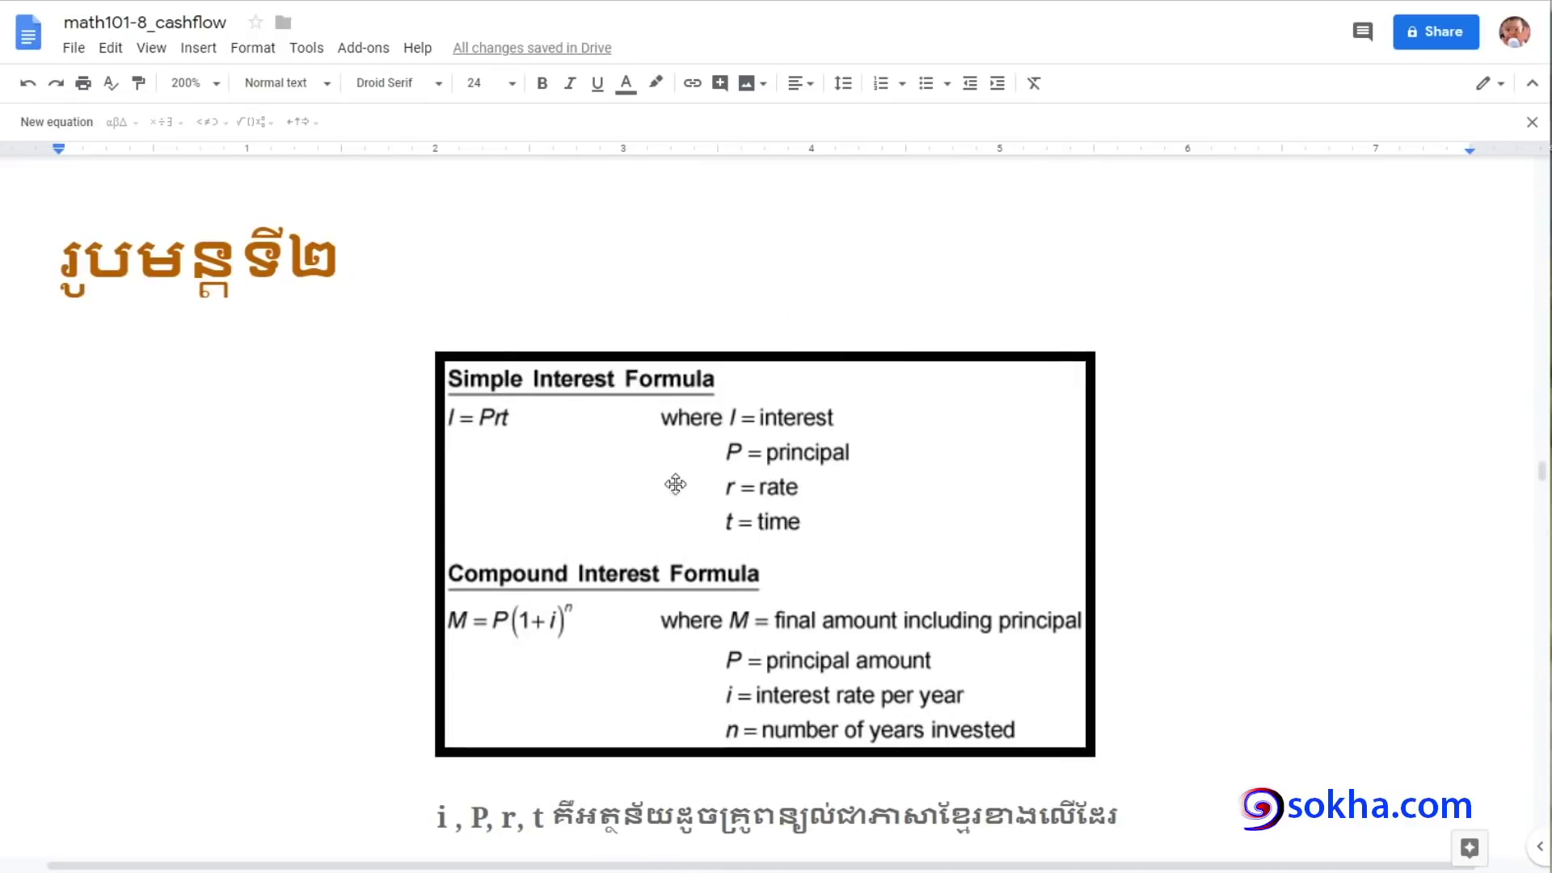
left_click_drag(1542, 476, 1542, 504)
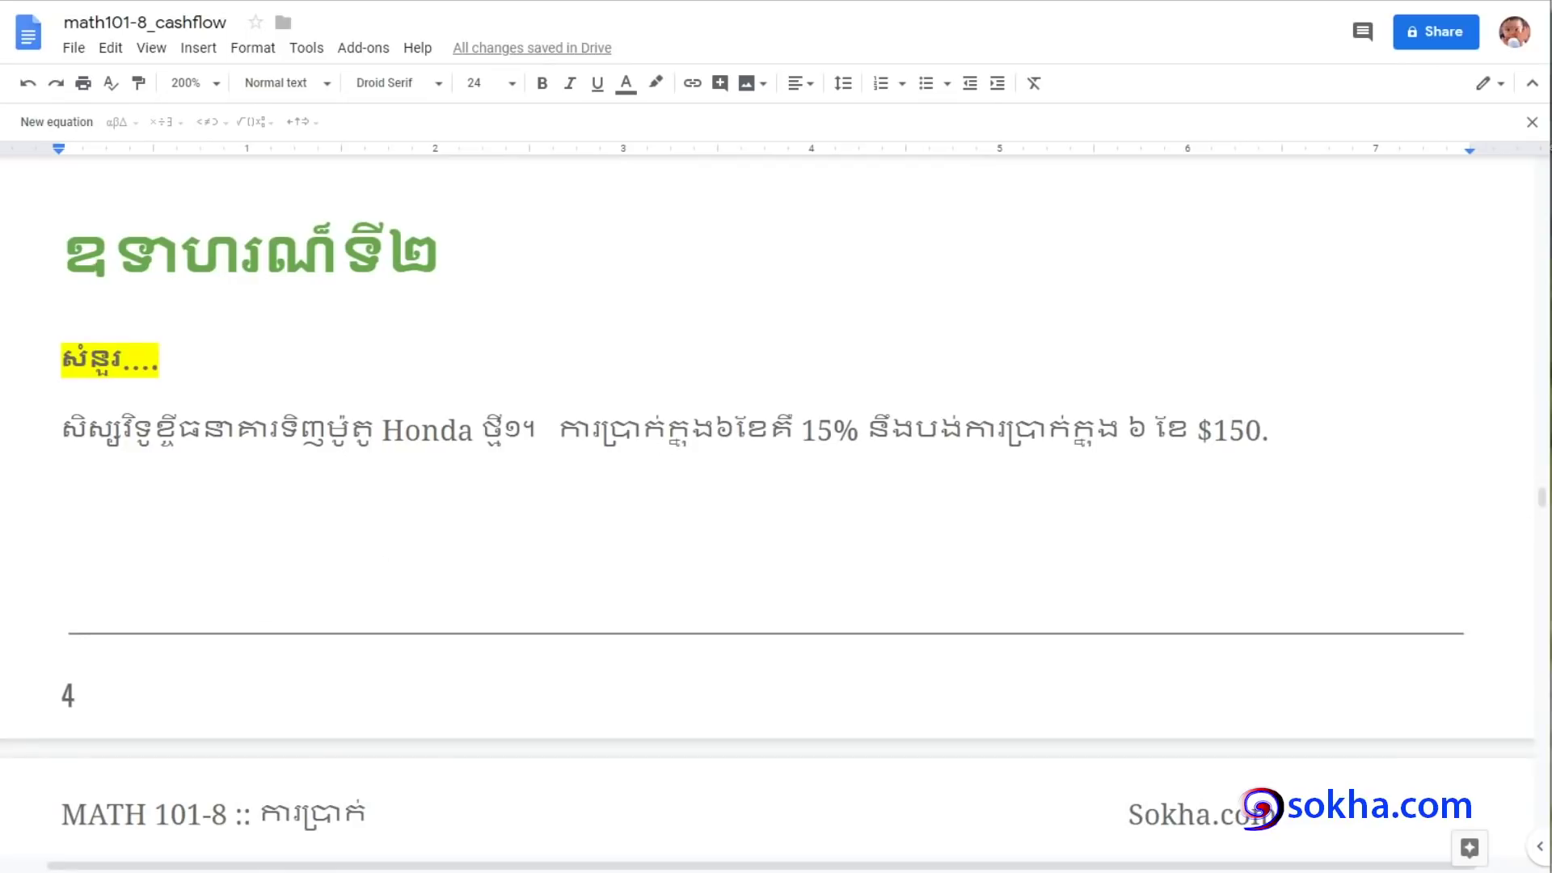
Ink arrows and underlines on the Honda loan, 15% rate, 6-month term and $150 interest
left_click_drag(68, 465, 512, 469)
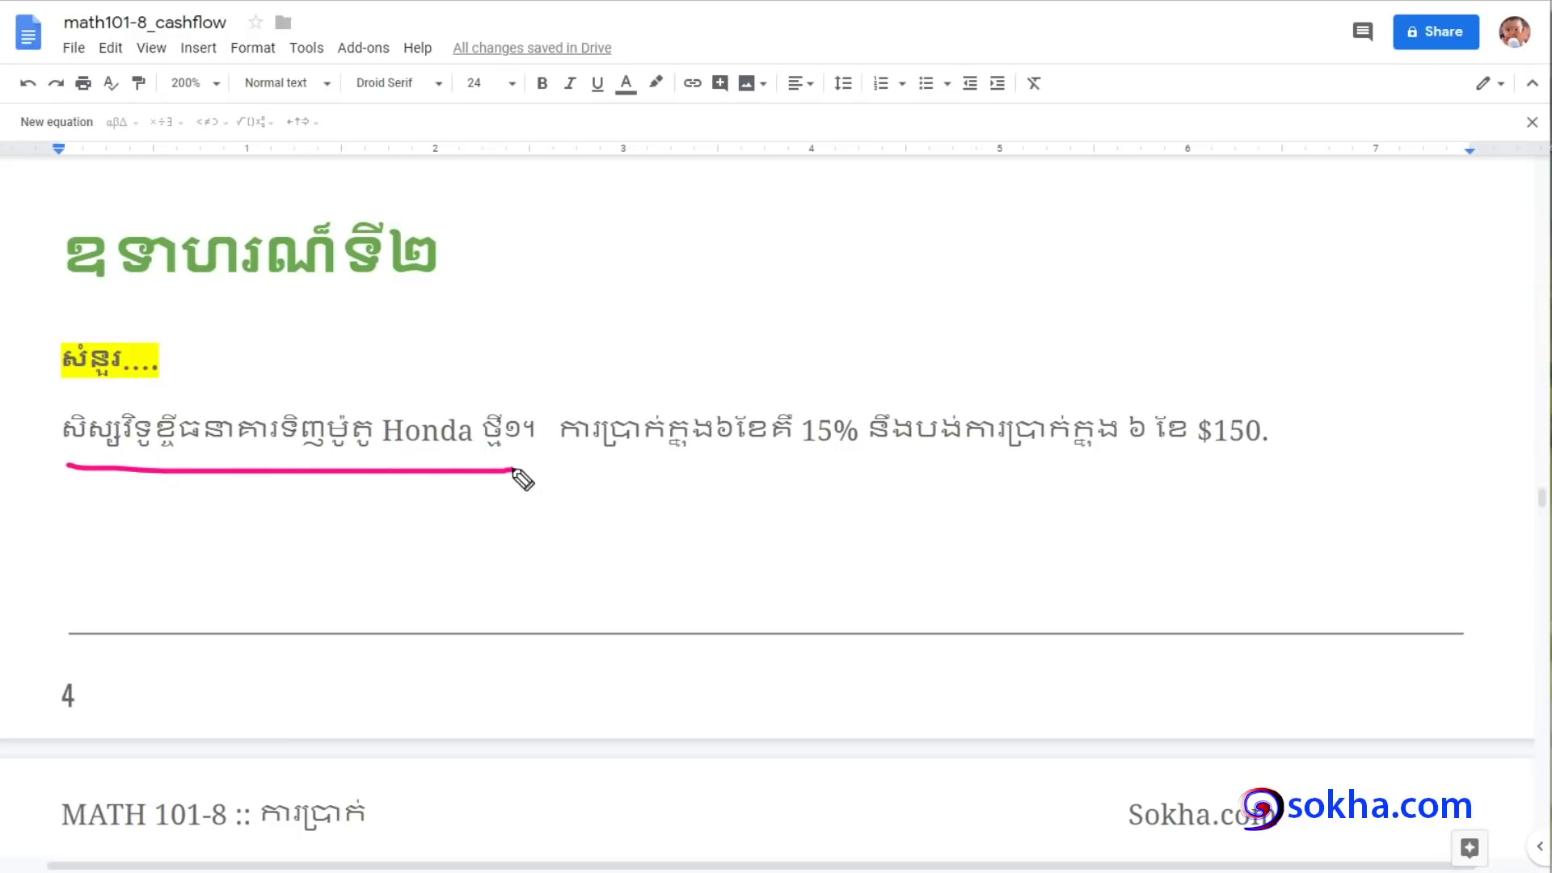
left_click_drag(606, 236, 509, 374)
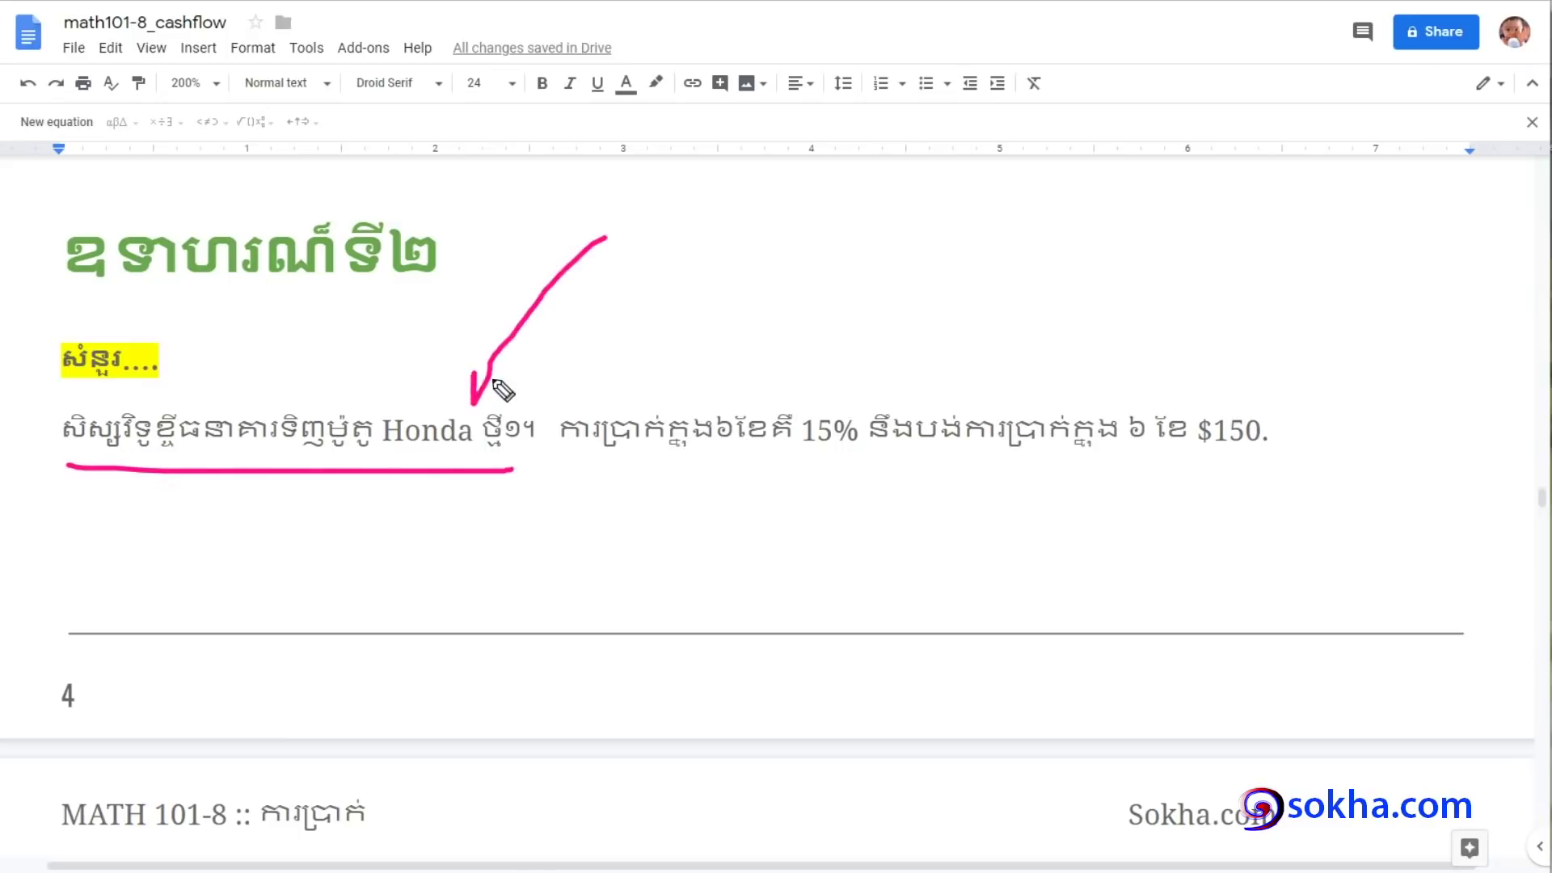
left_click_drag(712, 443, 777, 447)
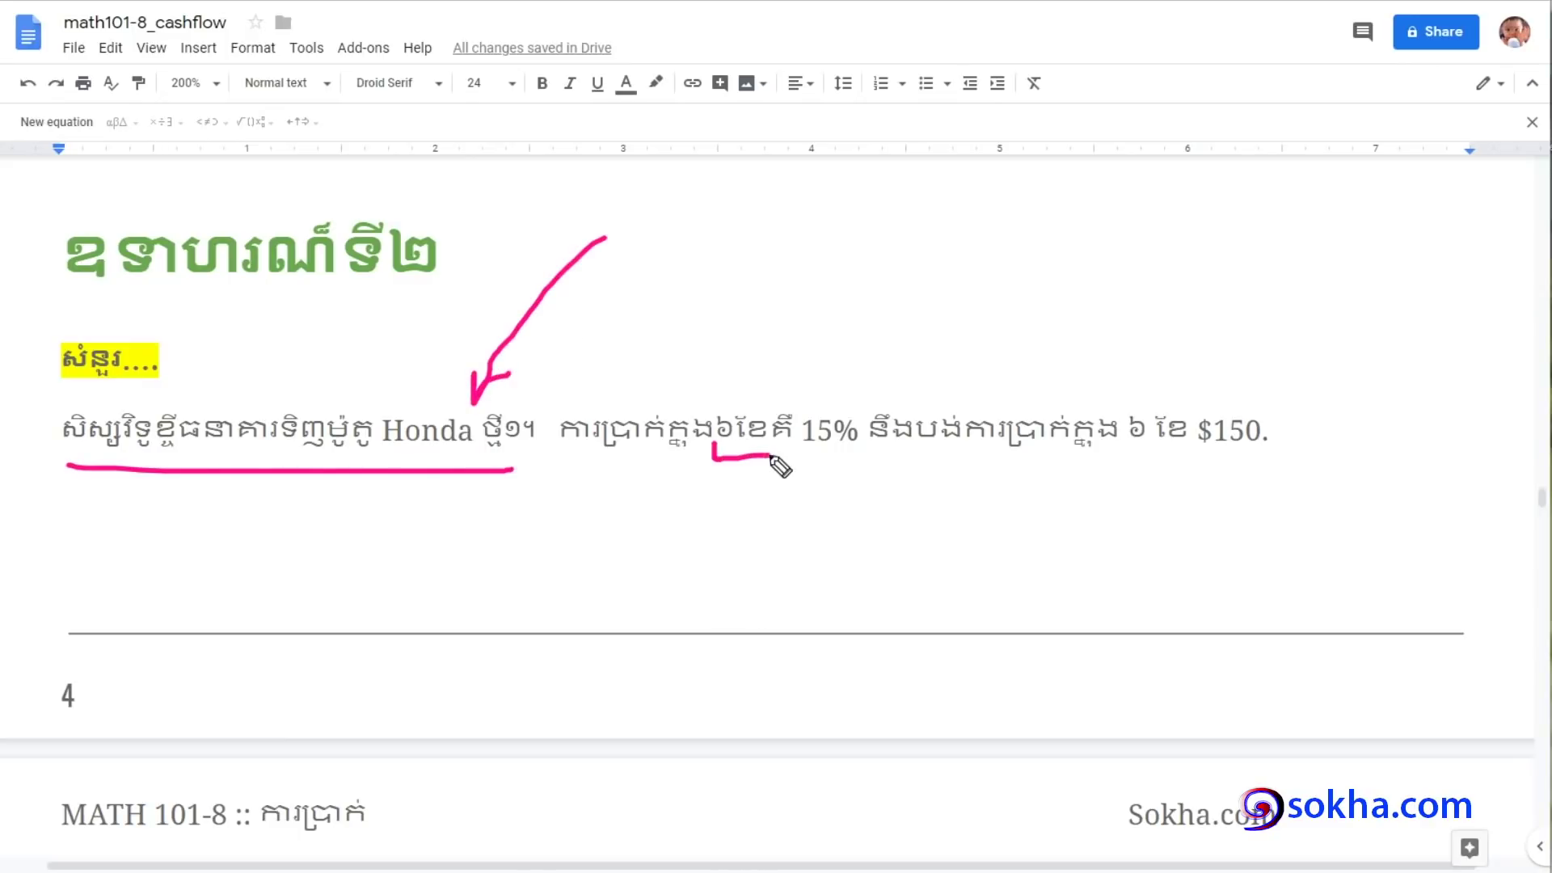
mouse_move(945, 253)
left_mouse_down()
mouse_move(830, 404)
mouse_move(885, 380)
left_mouse_up()
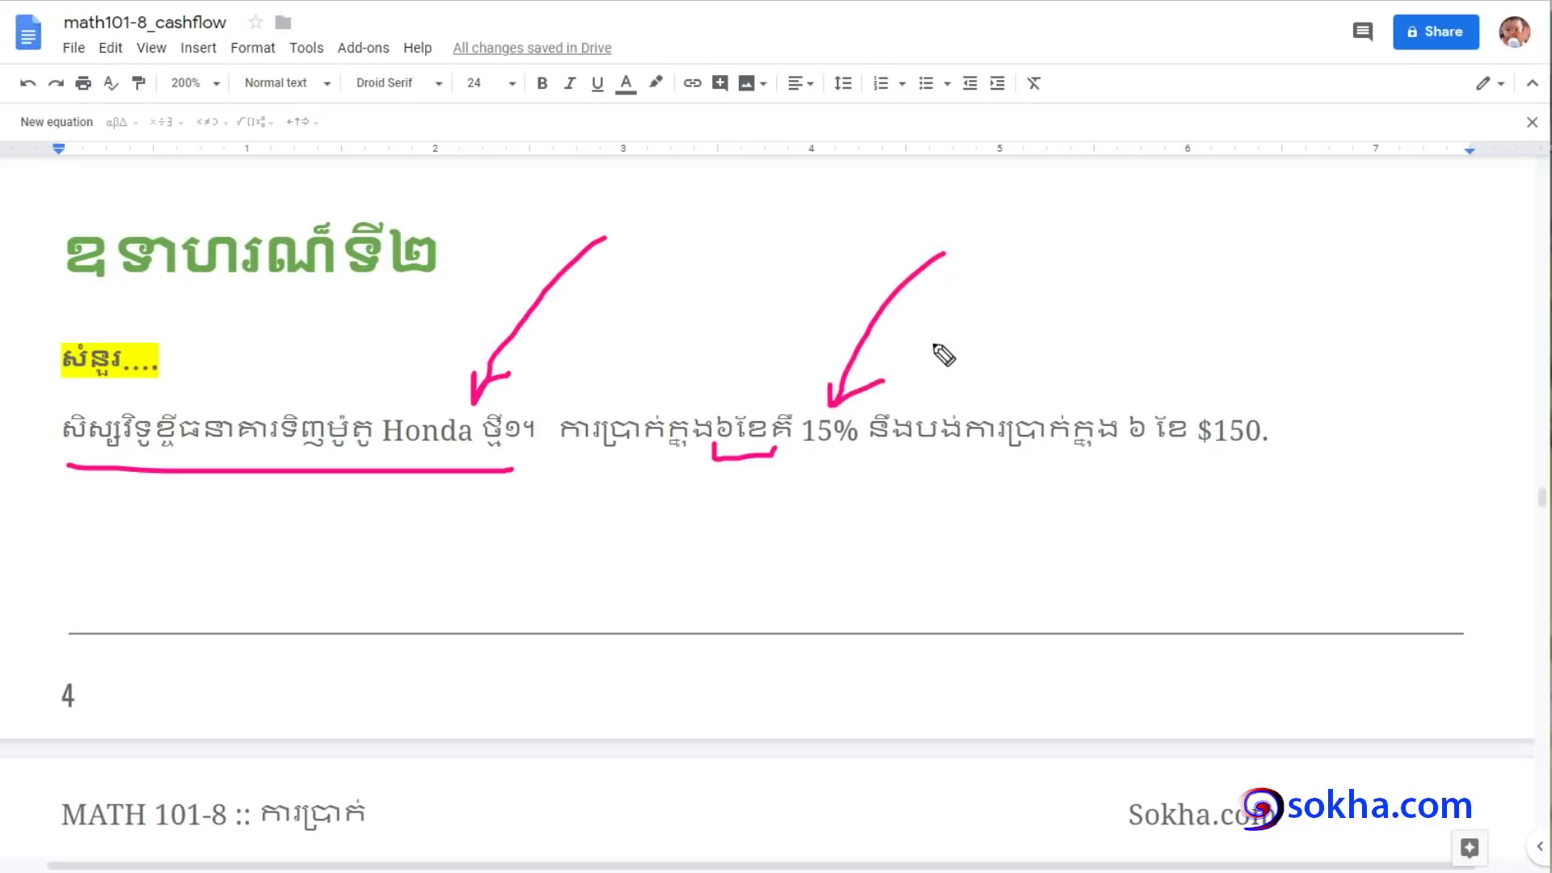
mouse_move(1202, 259)
left_mouse_down()
mouse_move(1135, 404)
mouse_move(1166, 384)
left_mouse_up()
mouse_move(1279, 243)
left_mouse_down()
mouse_move(1250, 285)
mouse_move(1233, 400)
mouse_move(1249, 382)
left_mouse_up()
left_click_drag(1192, 455, 1261, 465)
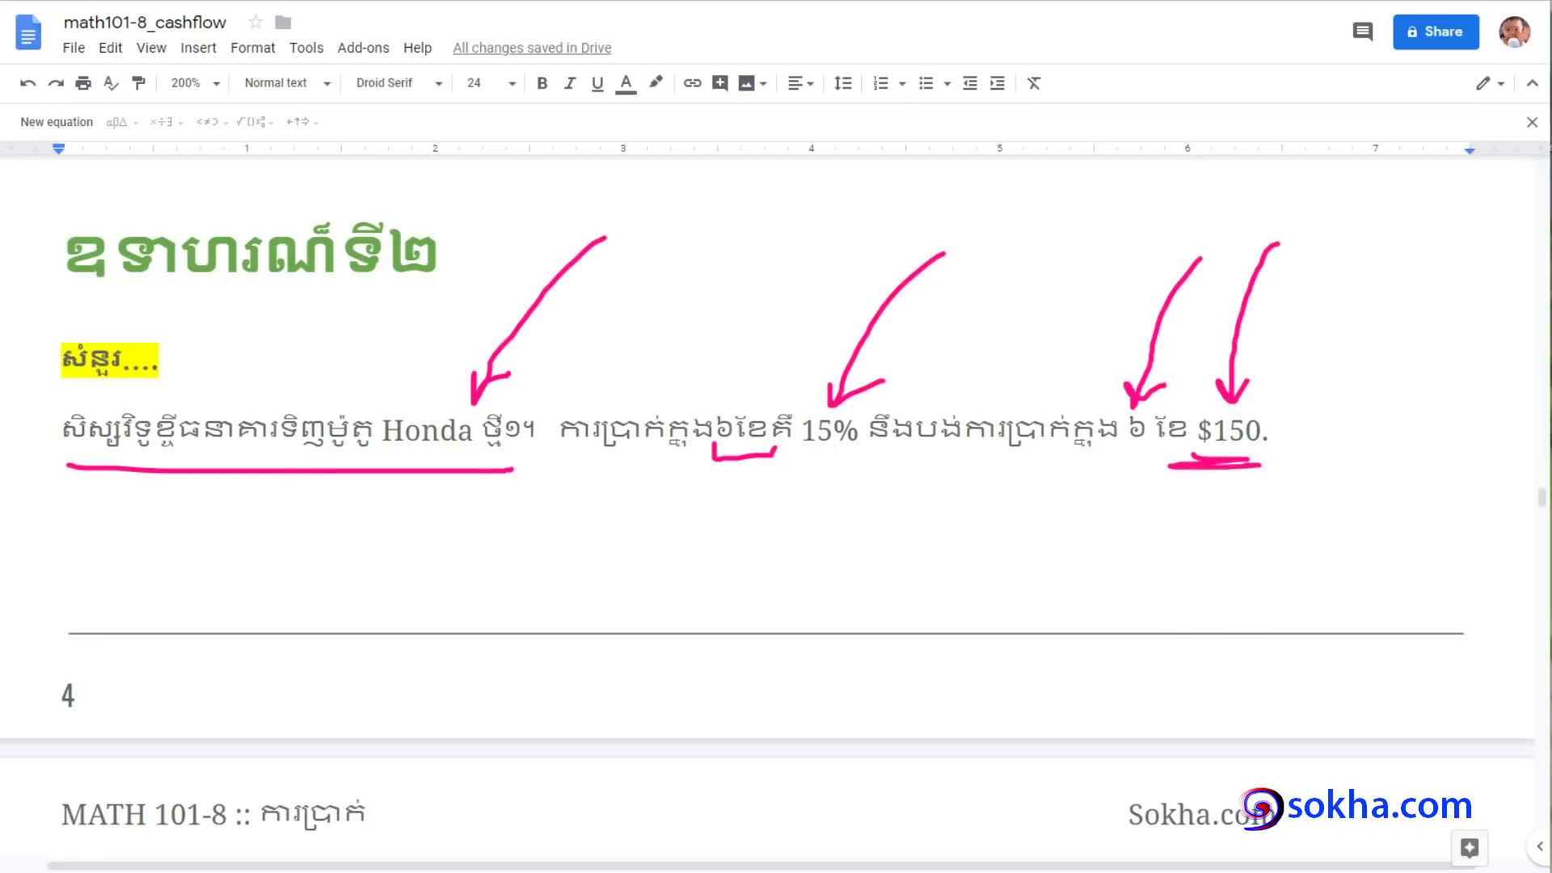
scroll(1540, 509, "down", 4)
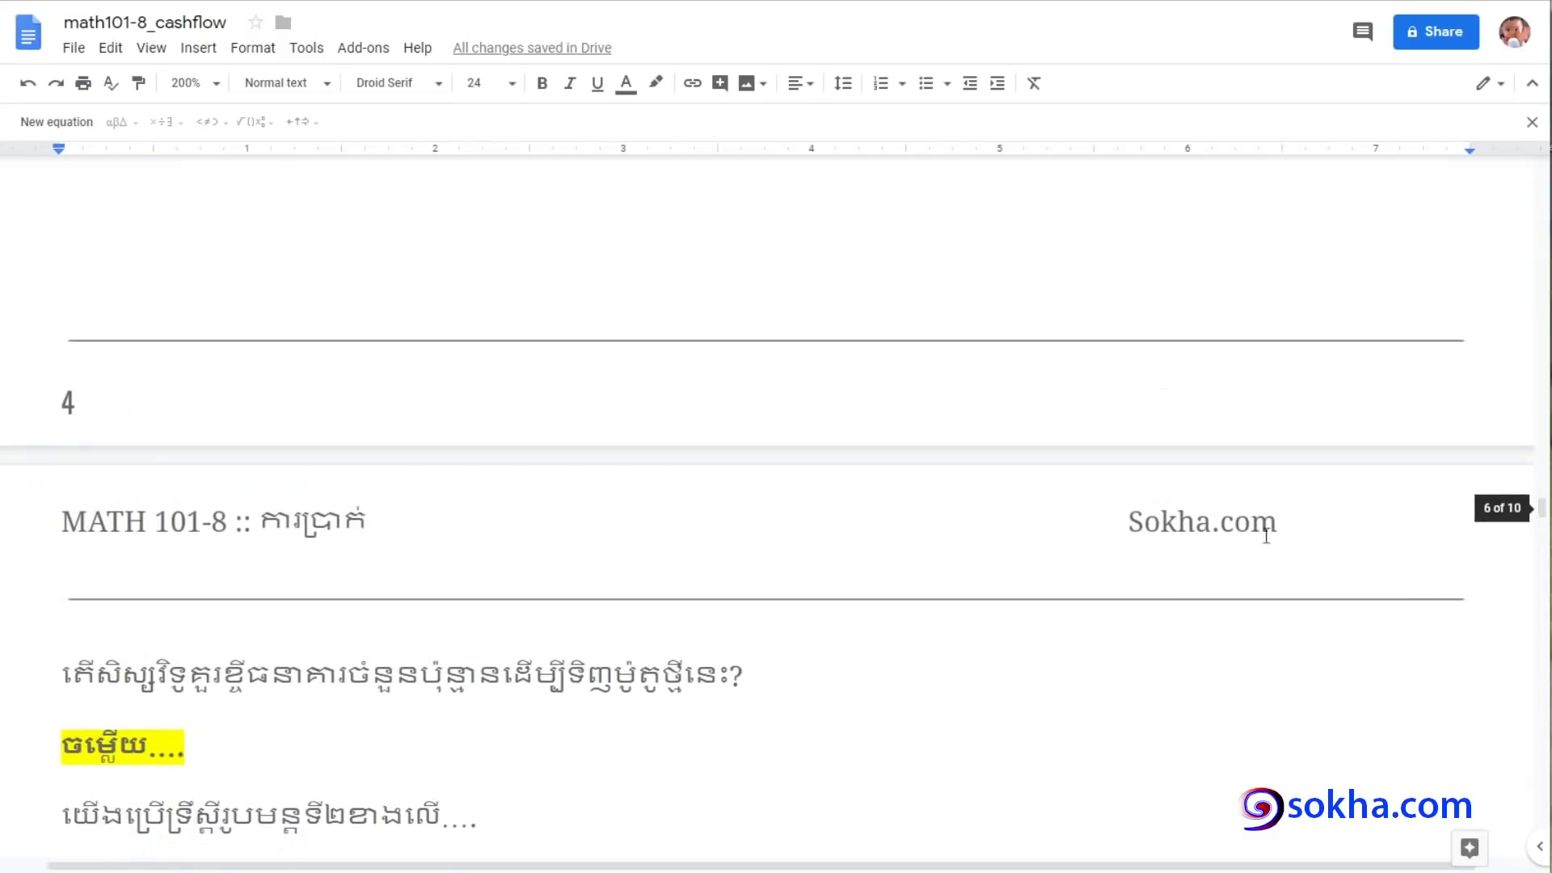
Point pen arrows at the 6-month term, 15% and $150 in the borrowing question, then clear them
left_click_drag(122, 675, 760, 677)
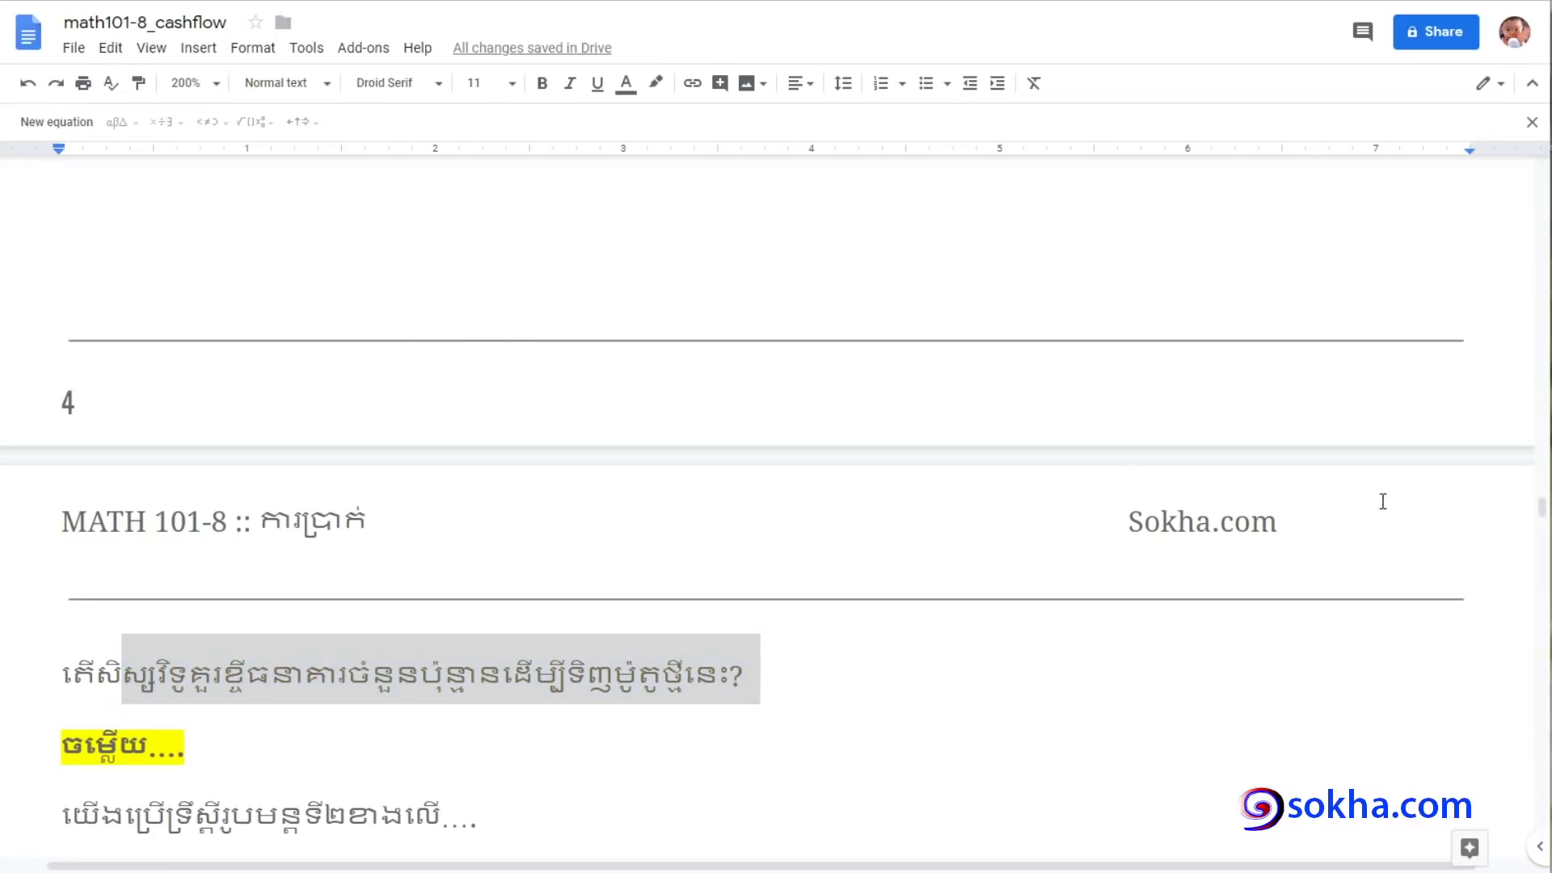
left_click_drag(1541, 507, 1541, 490)
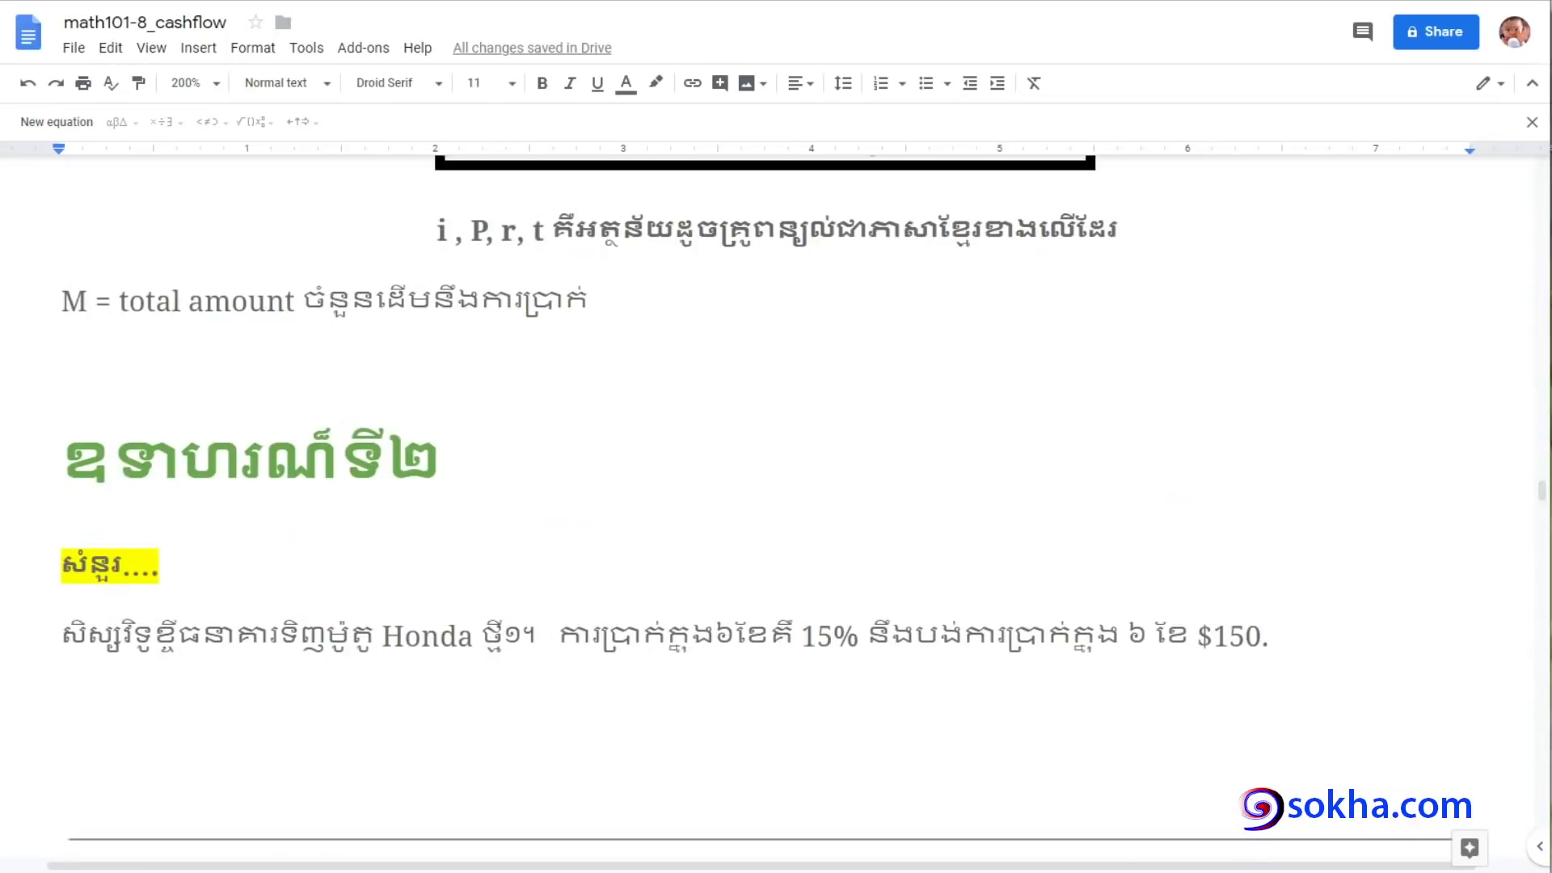
mouse_move(872, 440)
left_mouse_down()
mouse_move(730, 600)
mouse_move(769, 593)
left_mouse_up()
mouse_move(1016, 397)
left_mouse_down()
mouse_move(938, 449)
mouse_move(824, 610)
mouse_move(872, 587)
left_mouse_up()
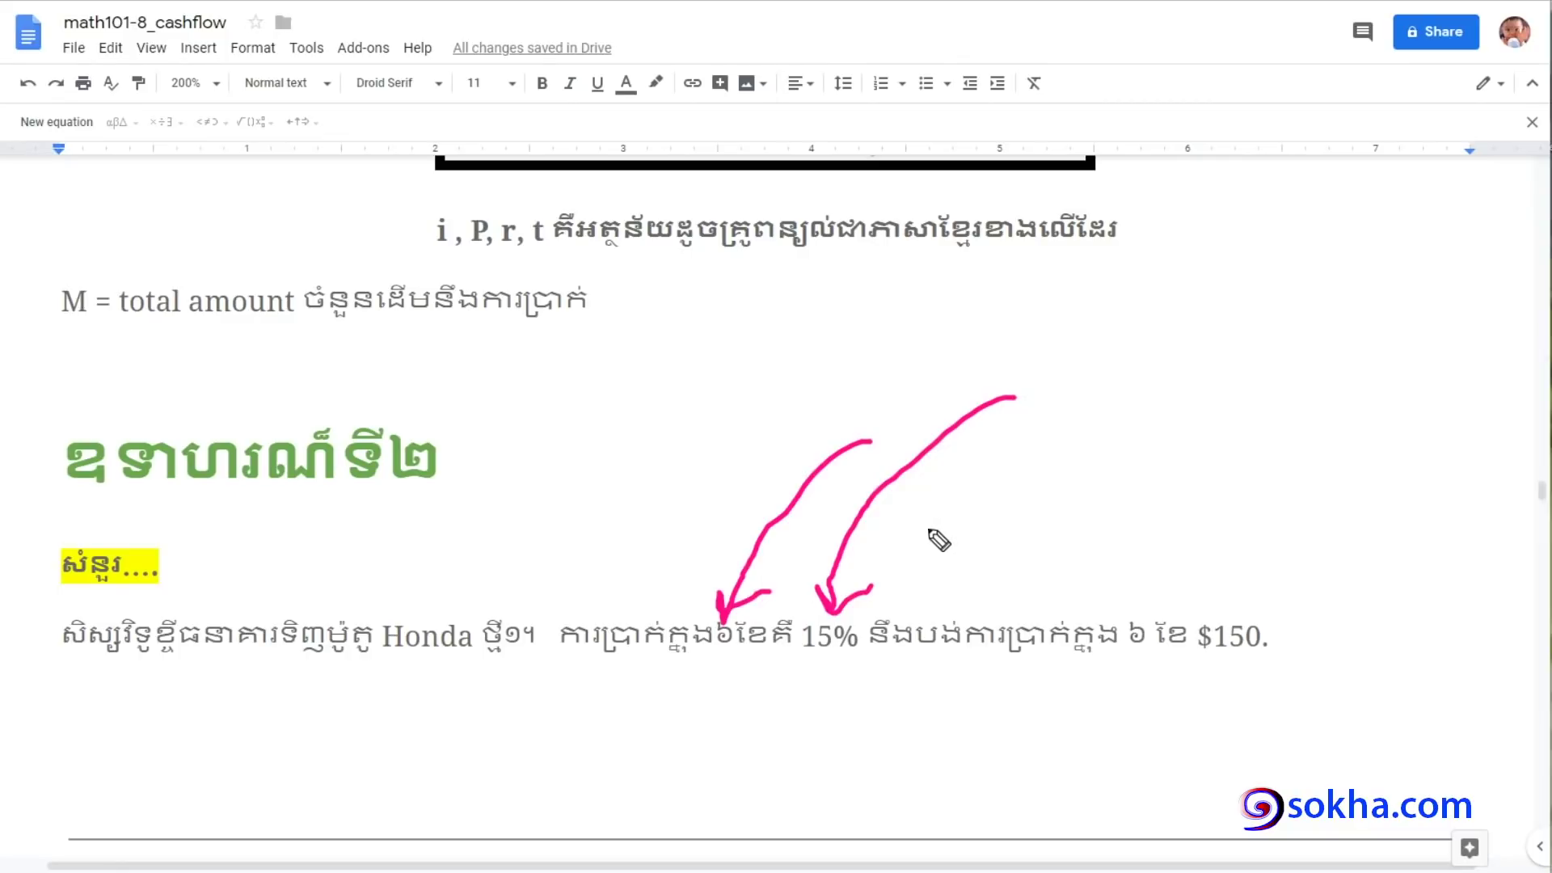
mouse_move(1241, 394)
left_mouse_down()
mouse_move(1136, 617)
mouse_move(1165, 580)
left_mouse_up()
mouse_move(1311, 324)
left_mouse_down()
mouse_move(1254, 574)
mouse_move(1225, 577)
mouse_move(1269, 568)
left_mouse_up()
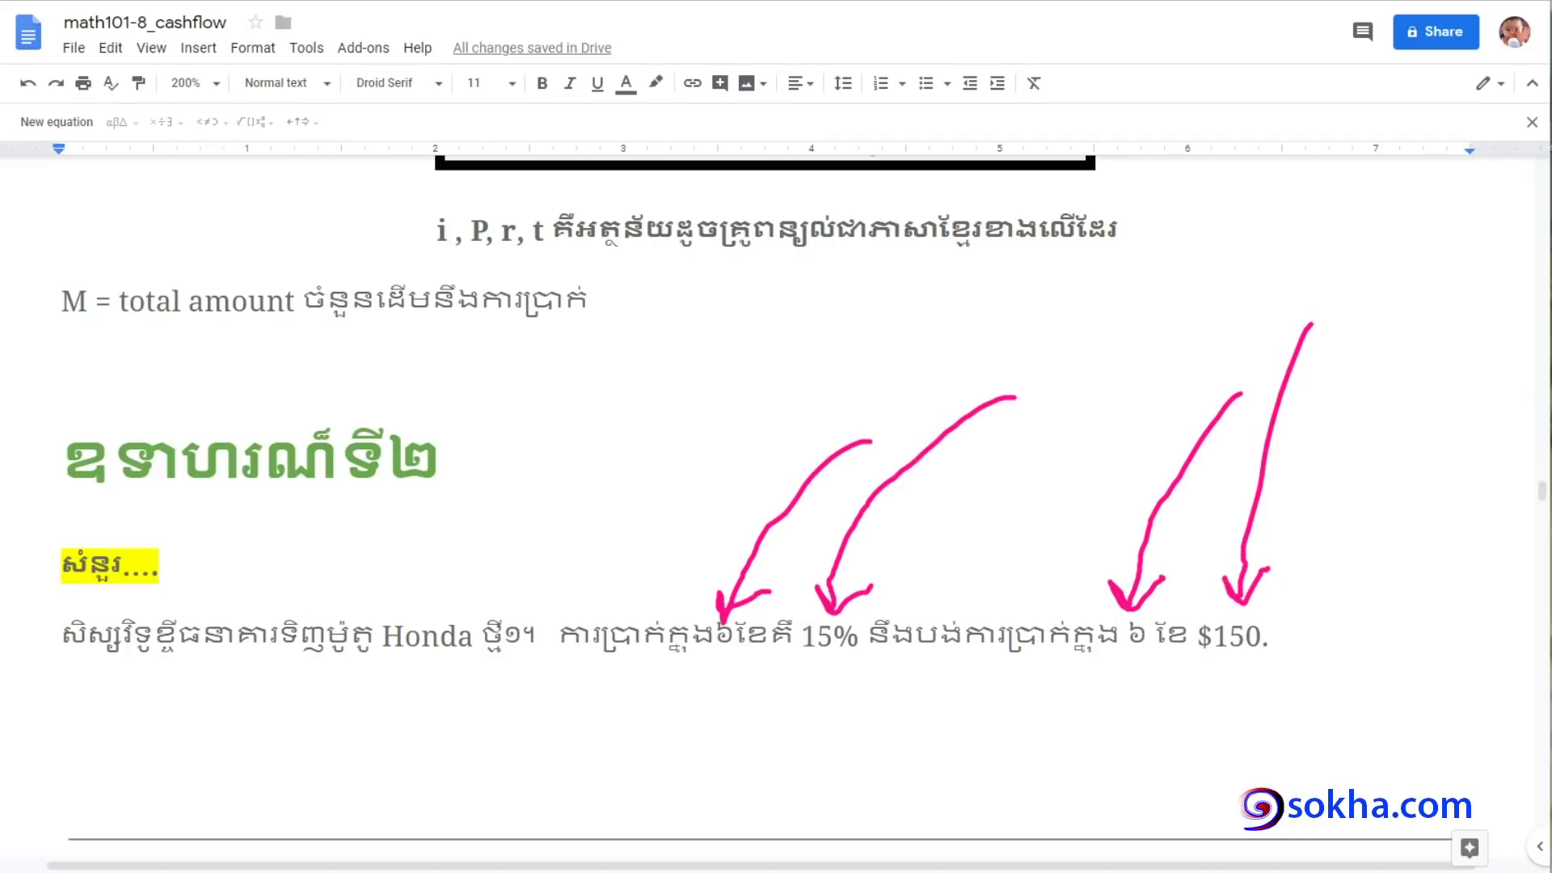
key("Escape")
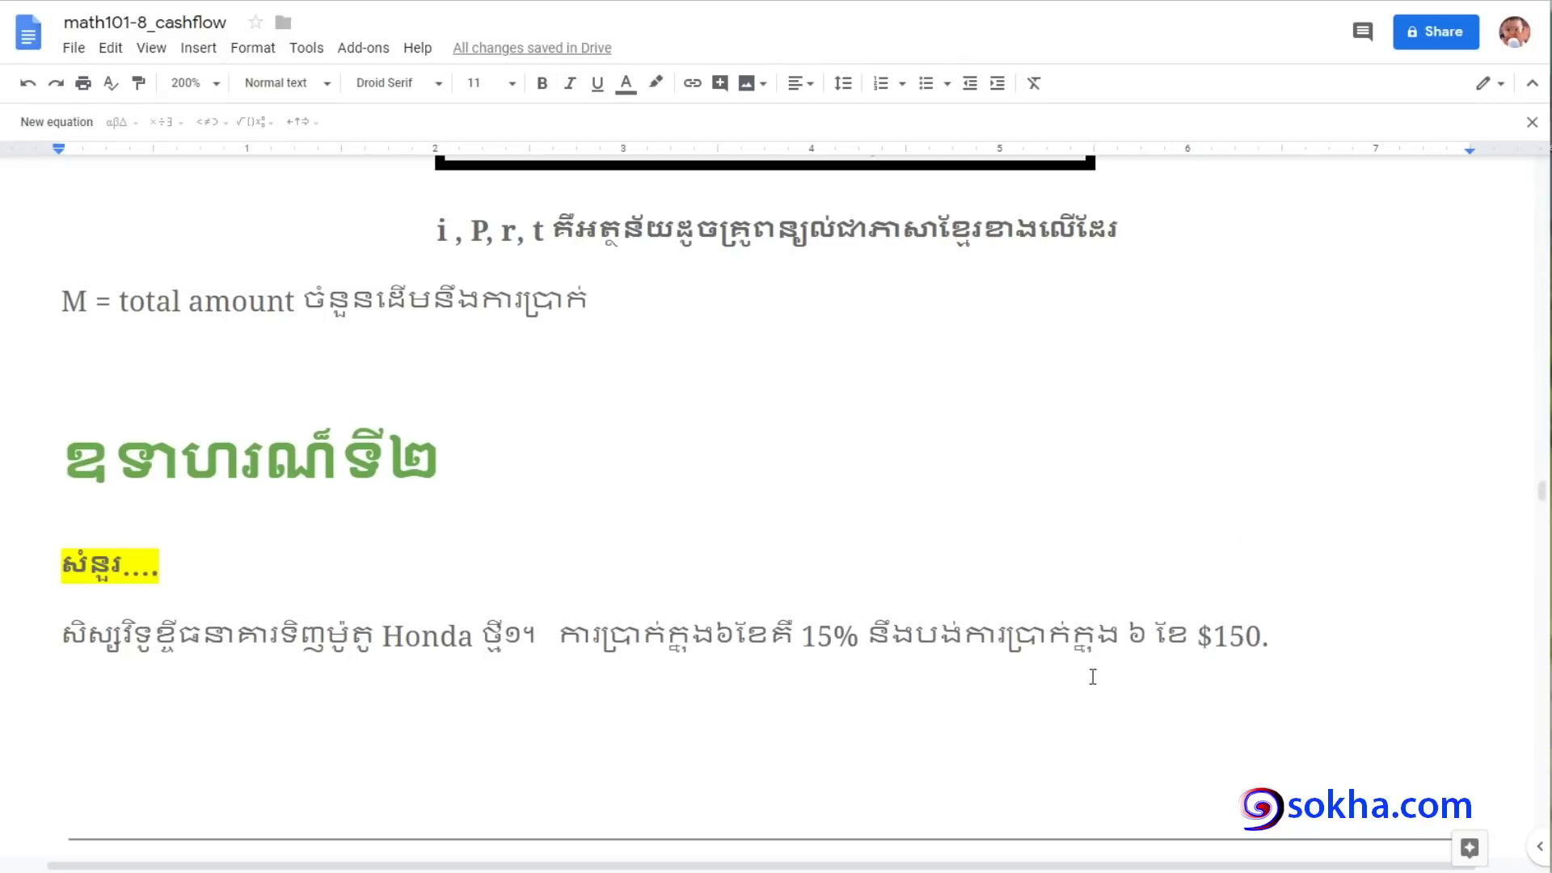
left_click_drag(792, 635, 1244, 634)
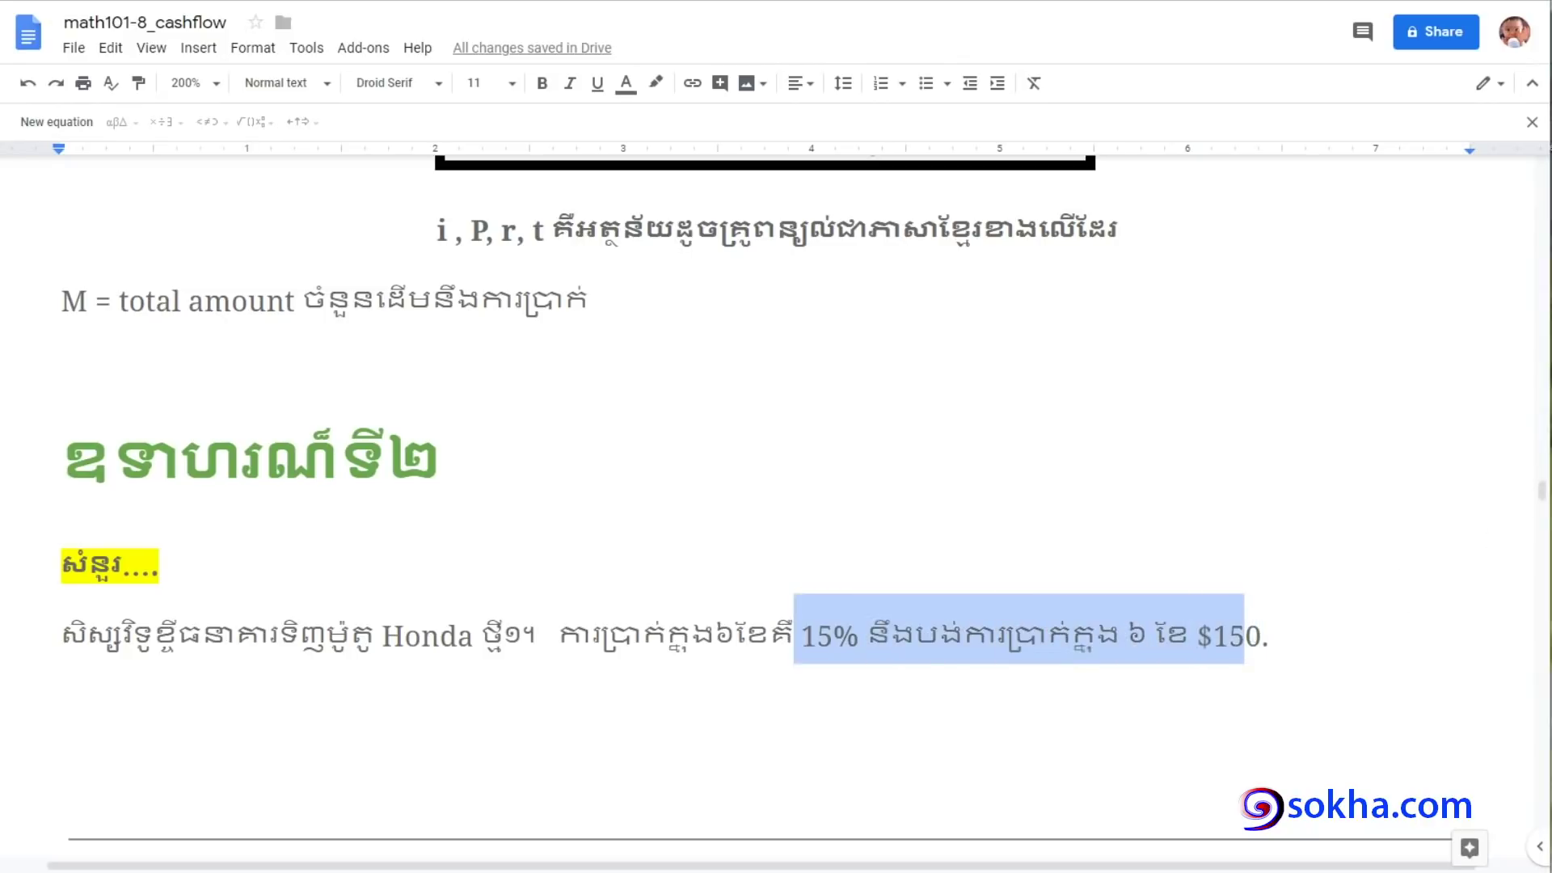
Scroll down to the worked solution P = 150 / (0.15 * 6/12) = $2,000
left_click_drag(1542, 495, 1542, 489)
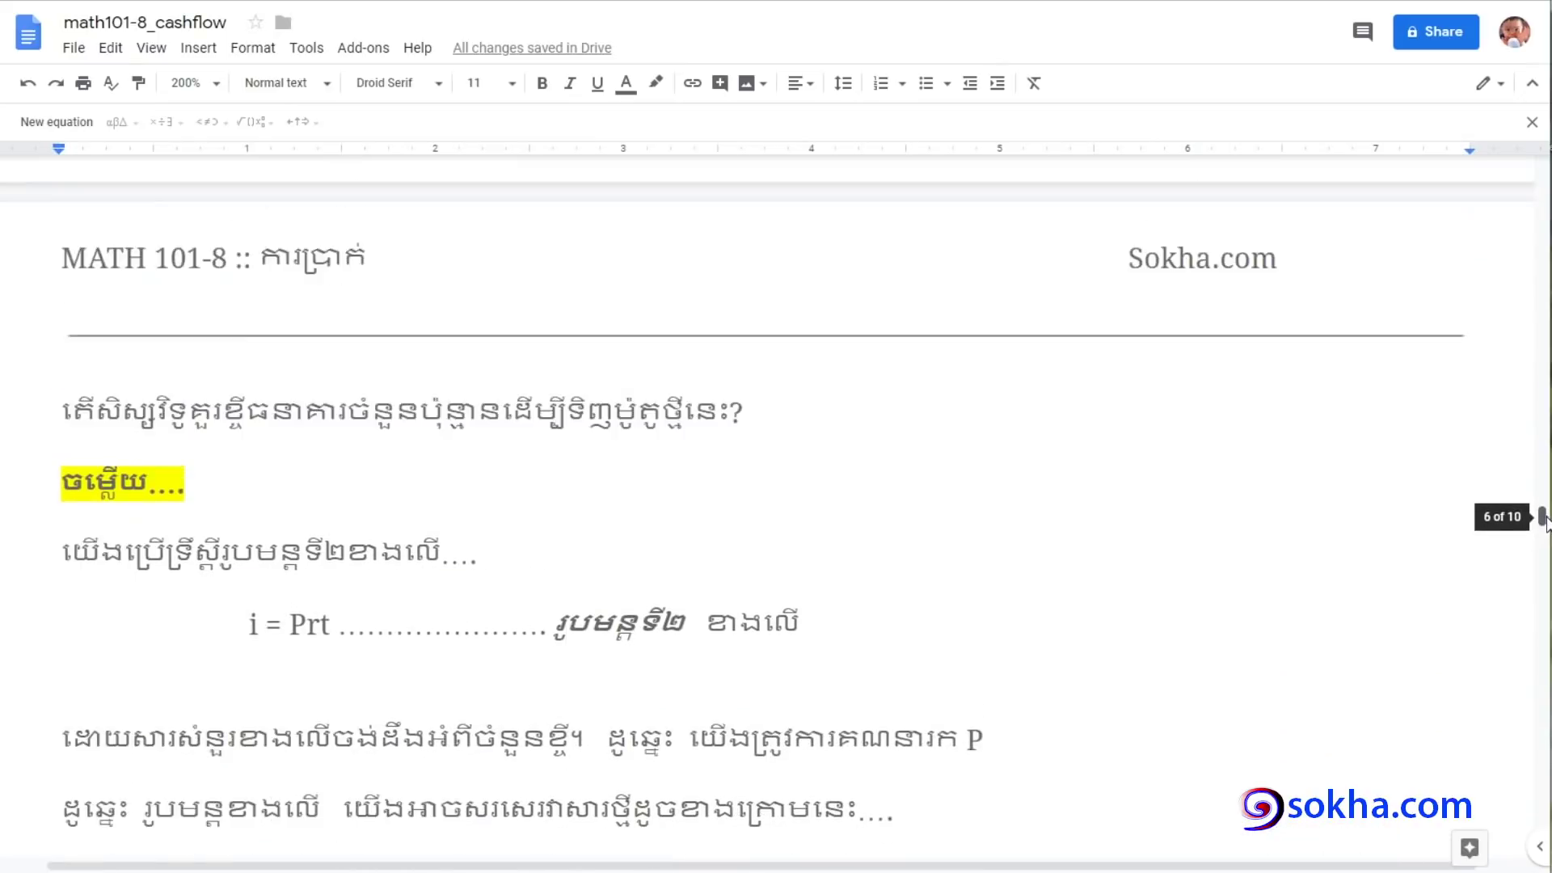
scroll(1542, 484, "up", 3)
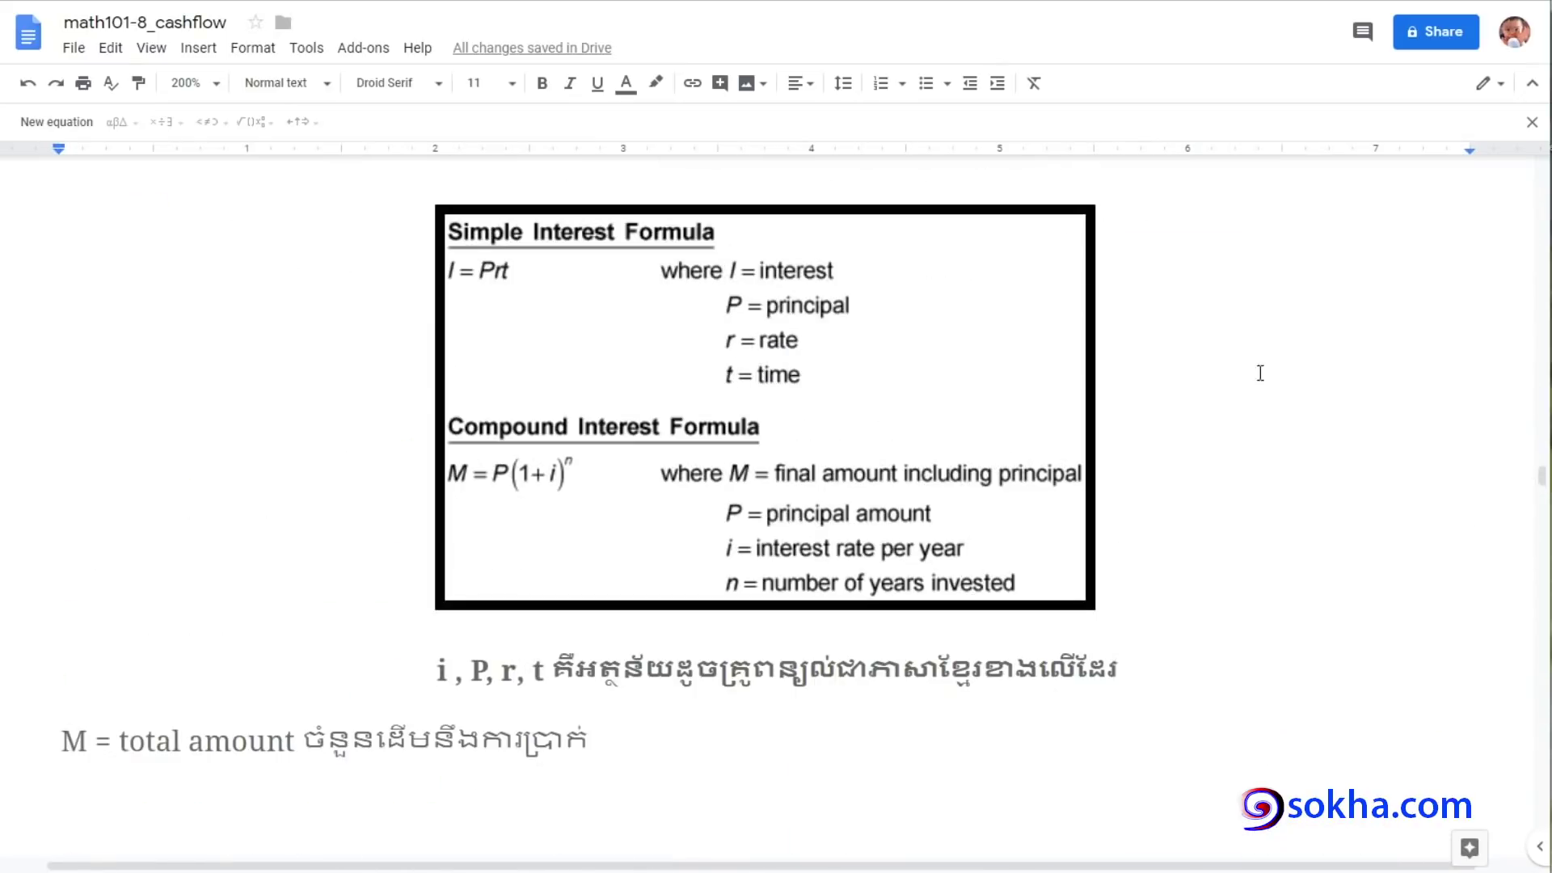
left_click_drag(1543, 473, 1542, 530)
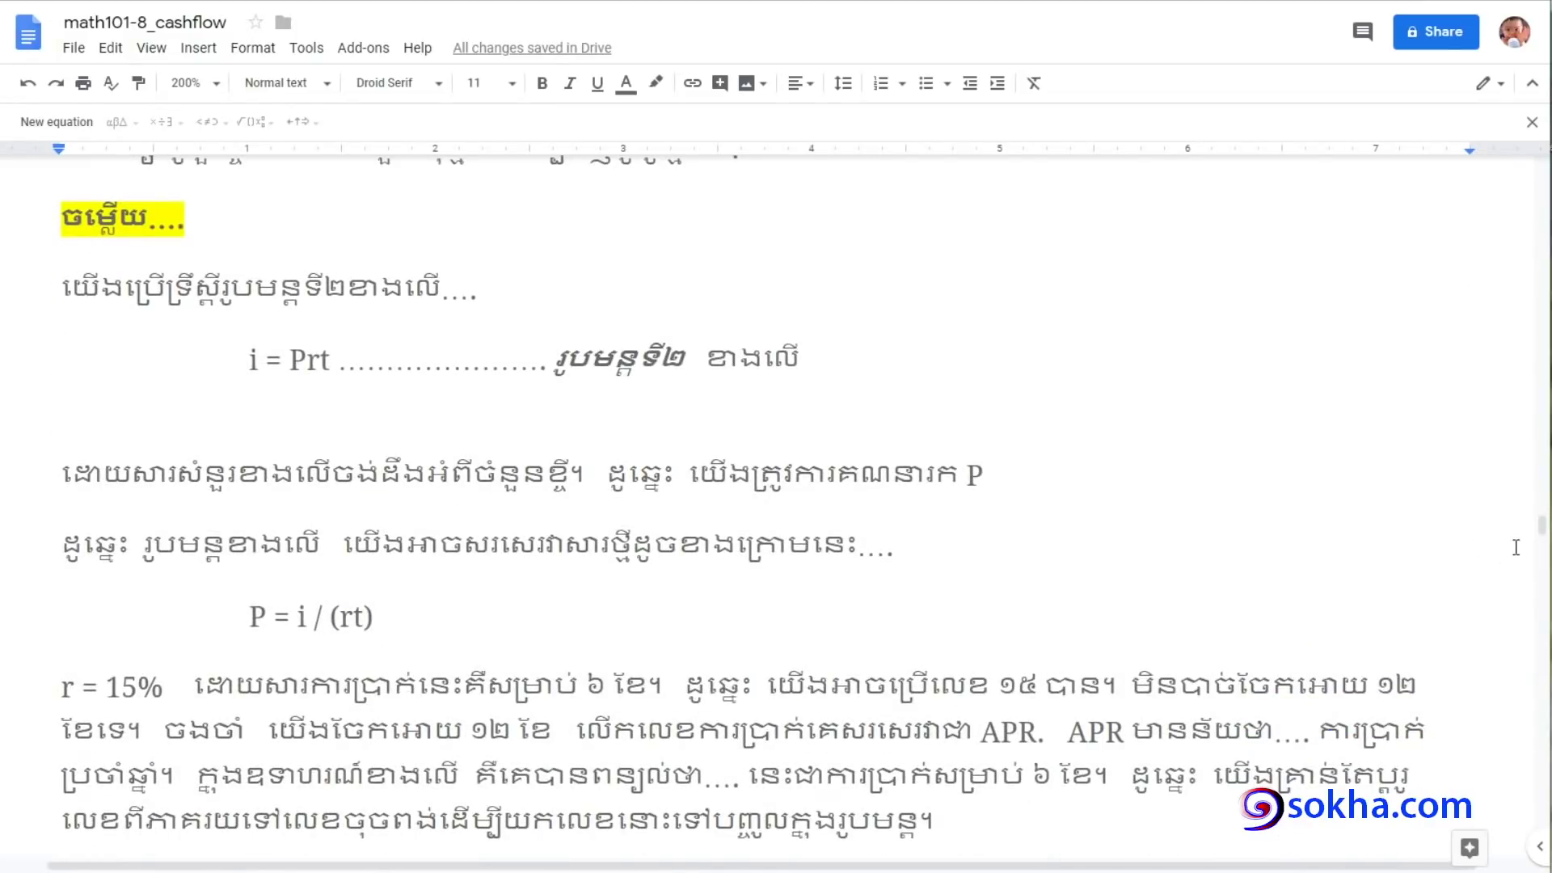
left_click_drag(1542, 533, 1542, 545)
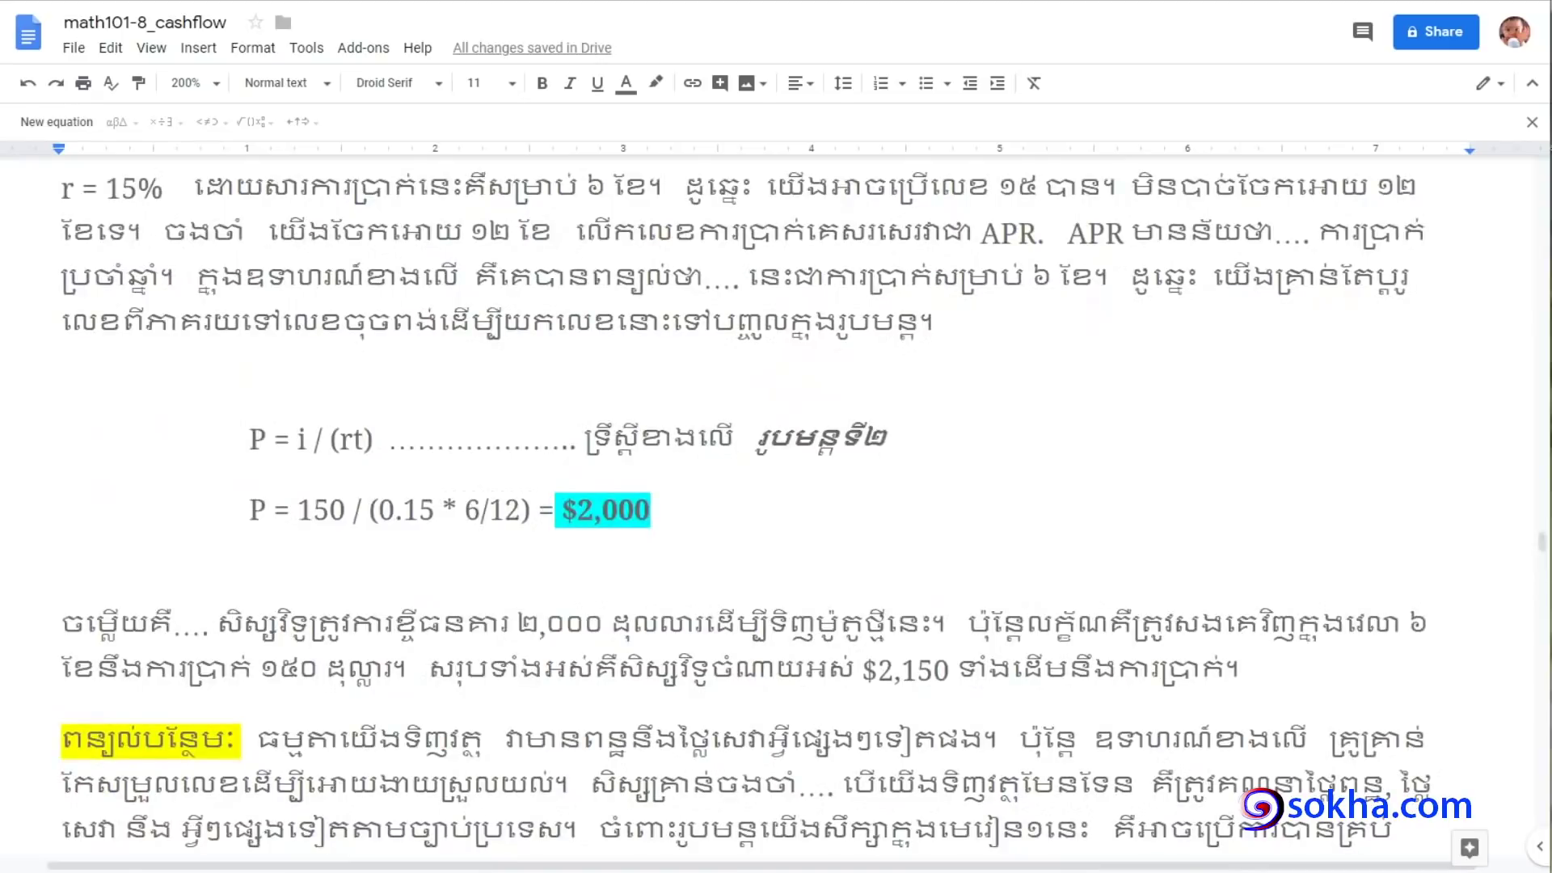
Handwrite $150 and link it to the i in P = i / (rt)
mouse_move(418, 305)
left_mouse_down()
mouse_move(311, 420)
mouse_move(332, 404)
left_mouse_up()
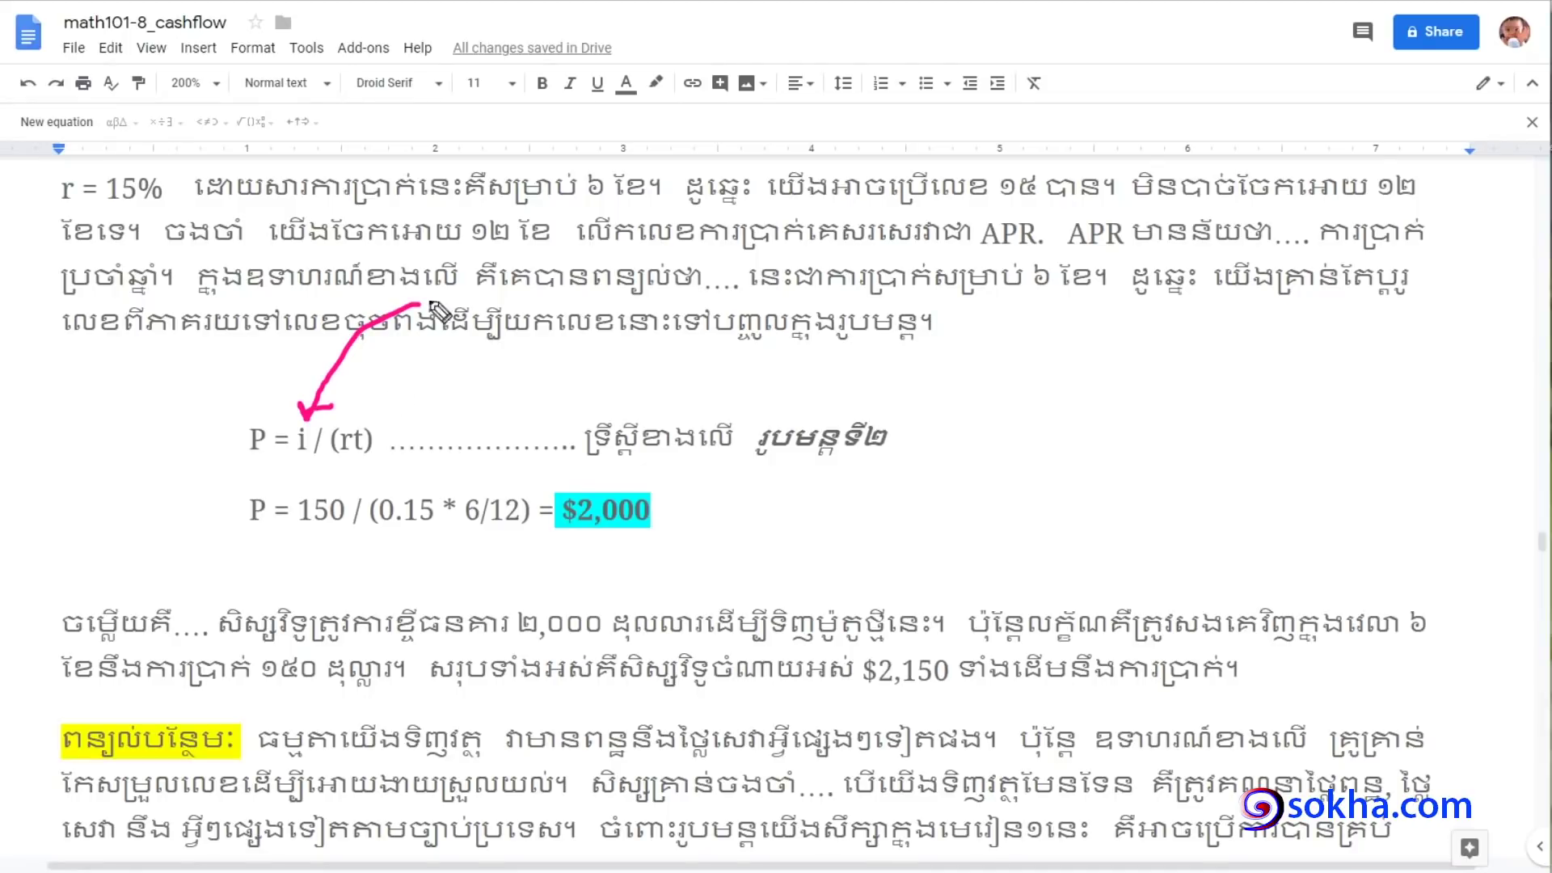
left_click_drag(799, 229, 760, 269)
left_click_drag(770, 191, 765, 298)
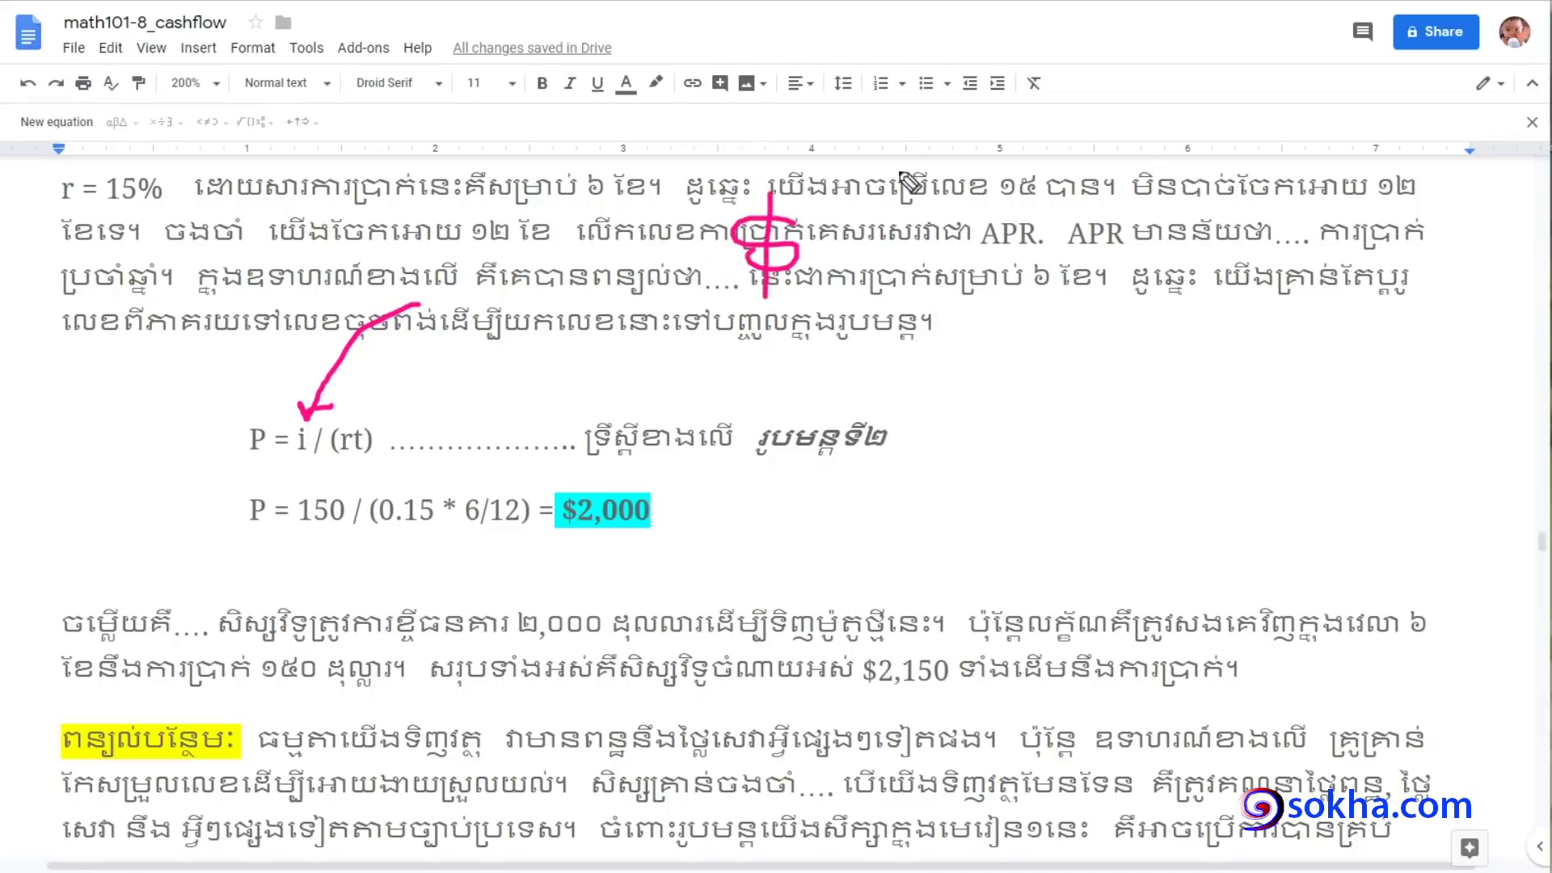
left_click_drag(913, 152, 847, 270)
left_click_drag(818, 182, 823, 272)
mouse_move(957, 157)
left_mouse_down()
mouse_move(912, 113)
mouse_move(292, 397)
left_mouse_up()
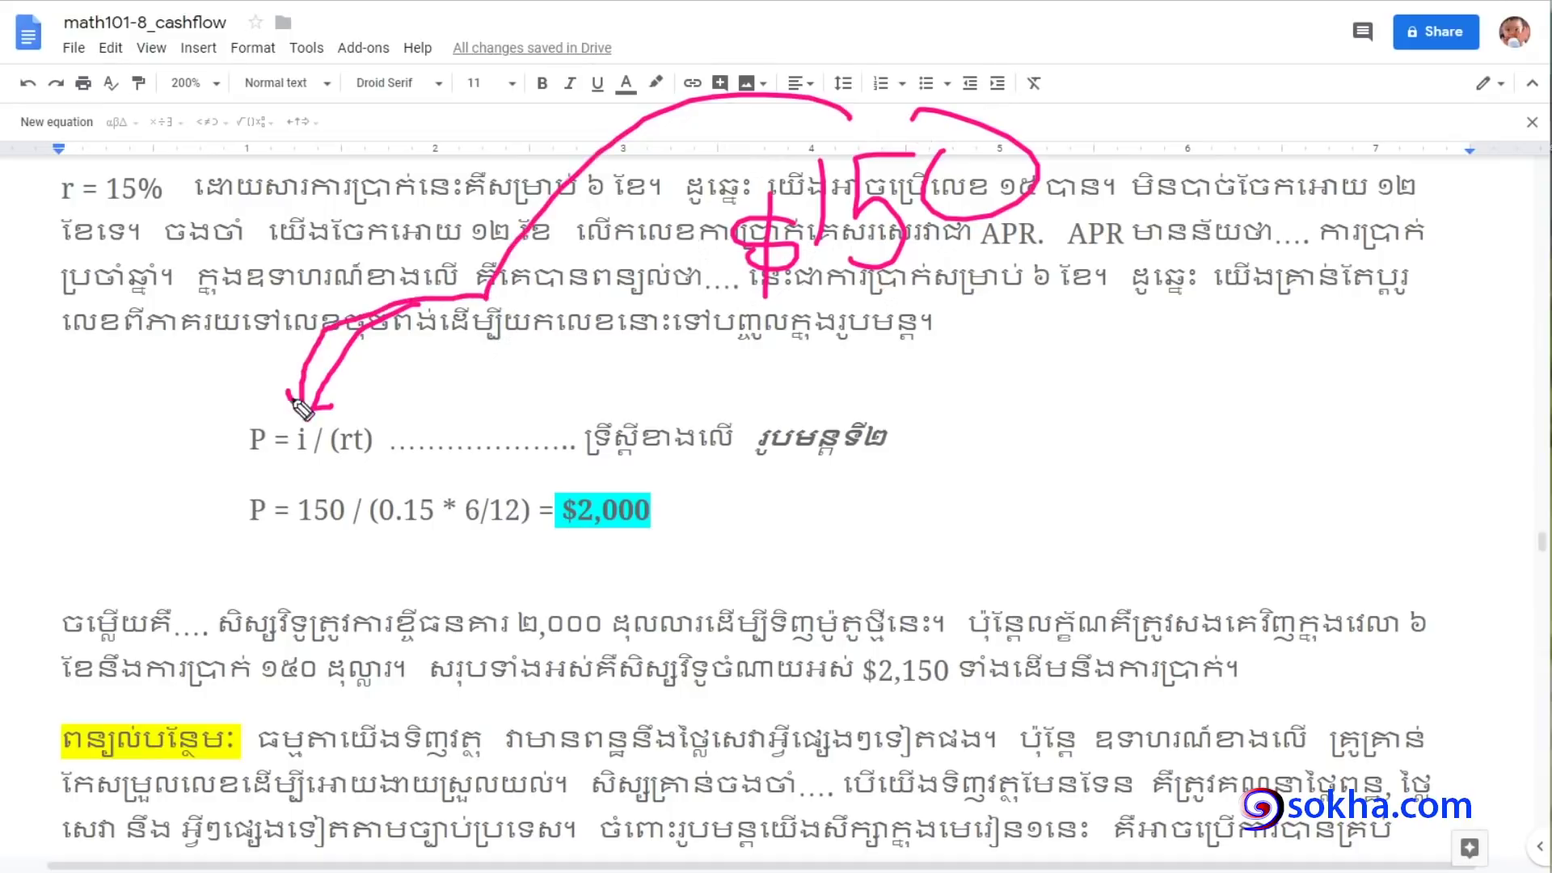
left_click_drag(301, 525, 337, 543)
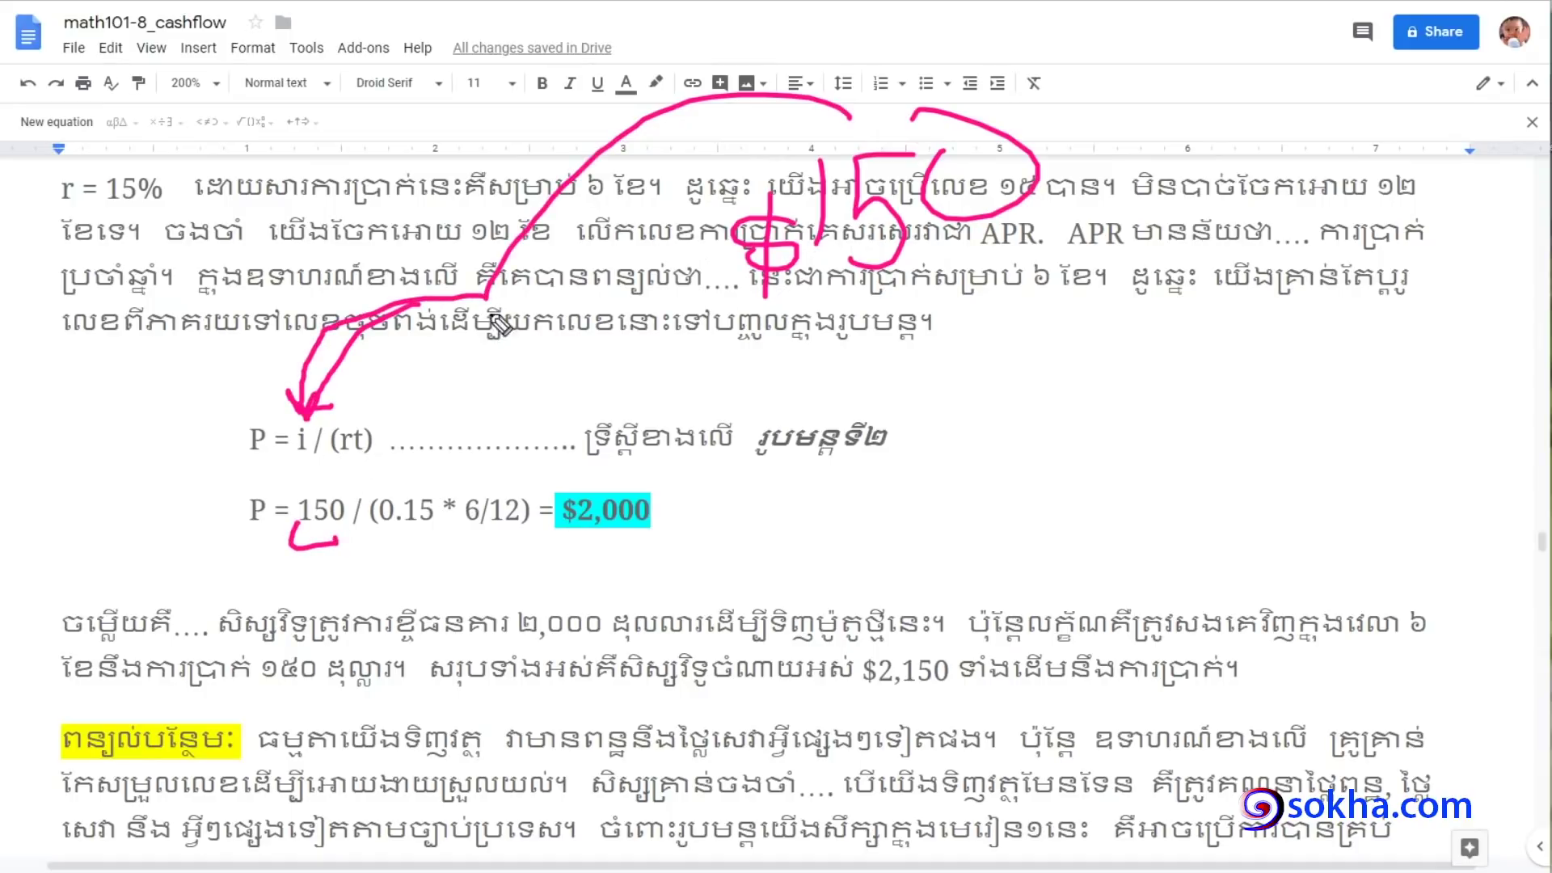
mouse_move(502, 311)
left_mouse_down()
mouse_move(356, 411)
mouse_move(396, 398)
left_mouse_up()
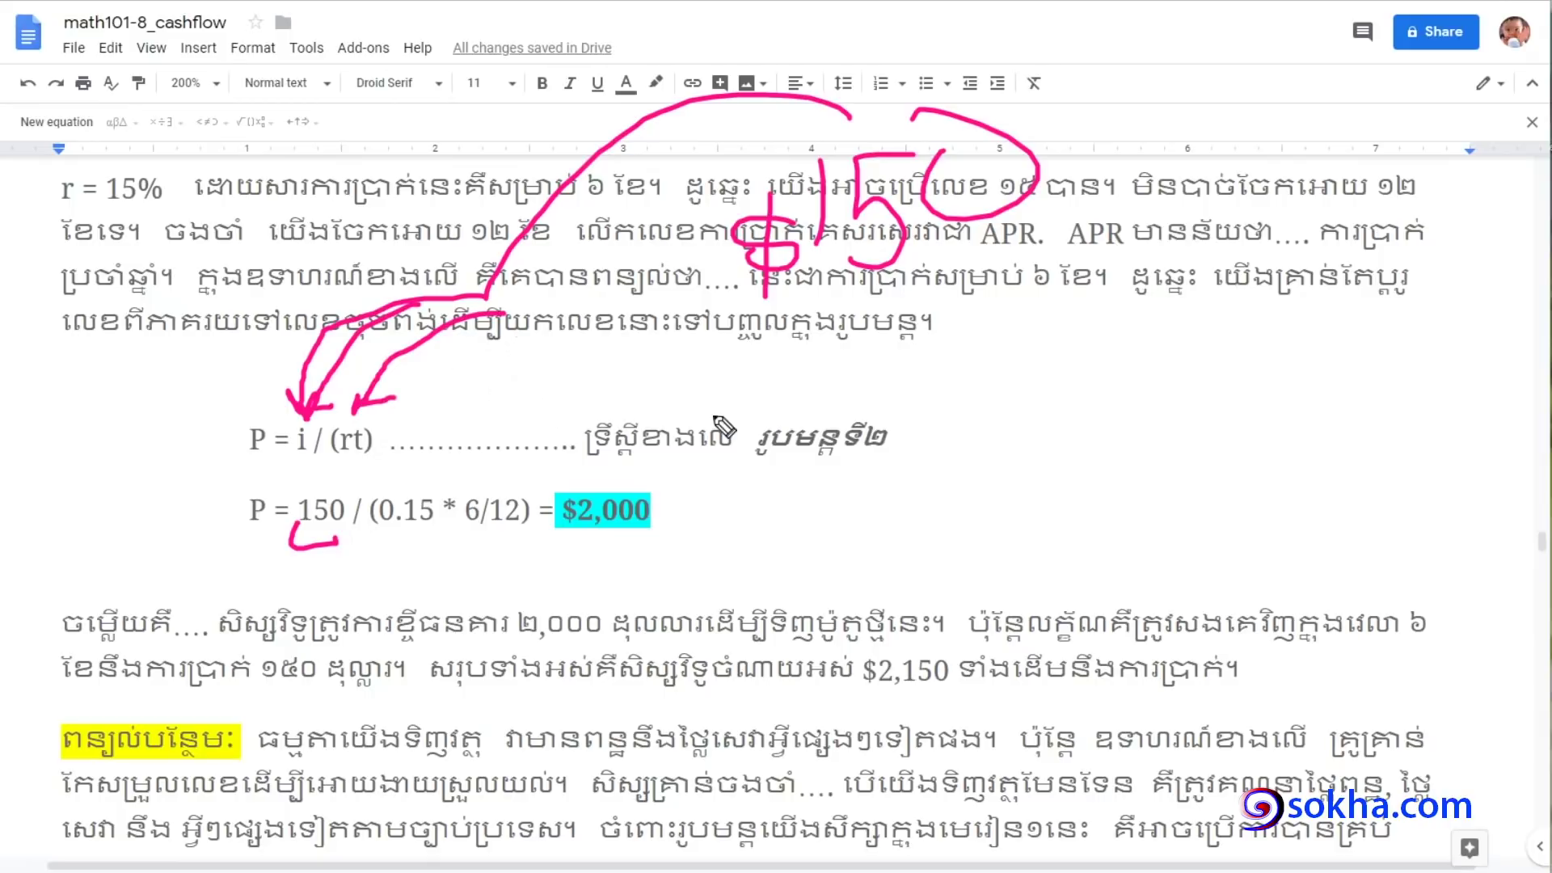
Annotate r = 15% as 15/100 = 0.15 and connect it to the rate in the formula
left_click_drag(50, 220, 42, 212)
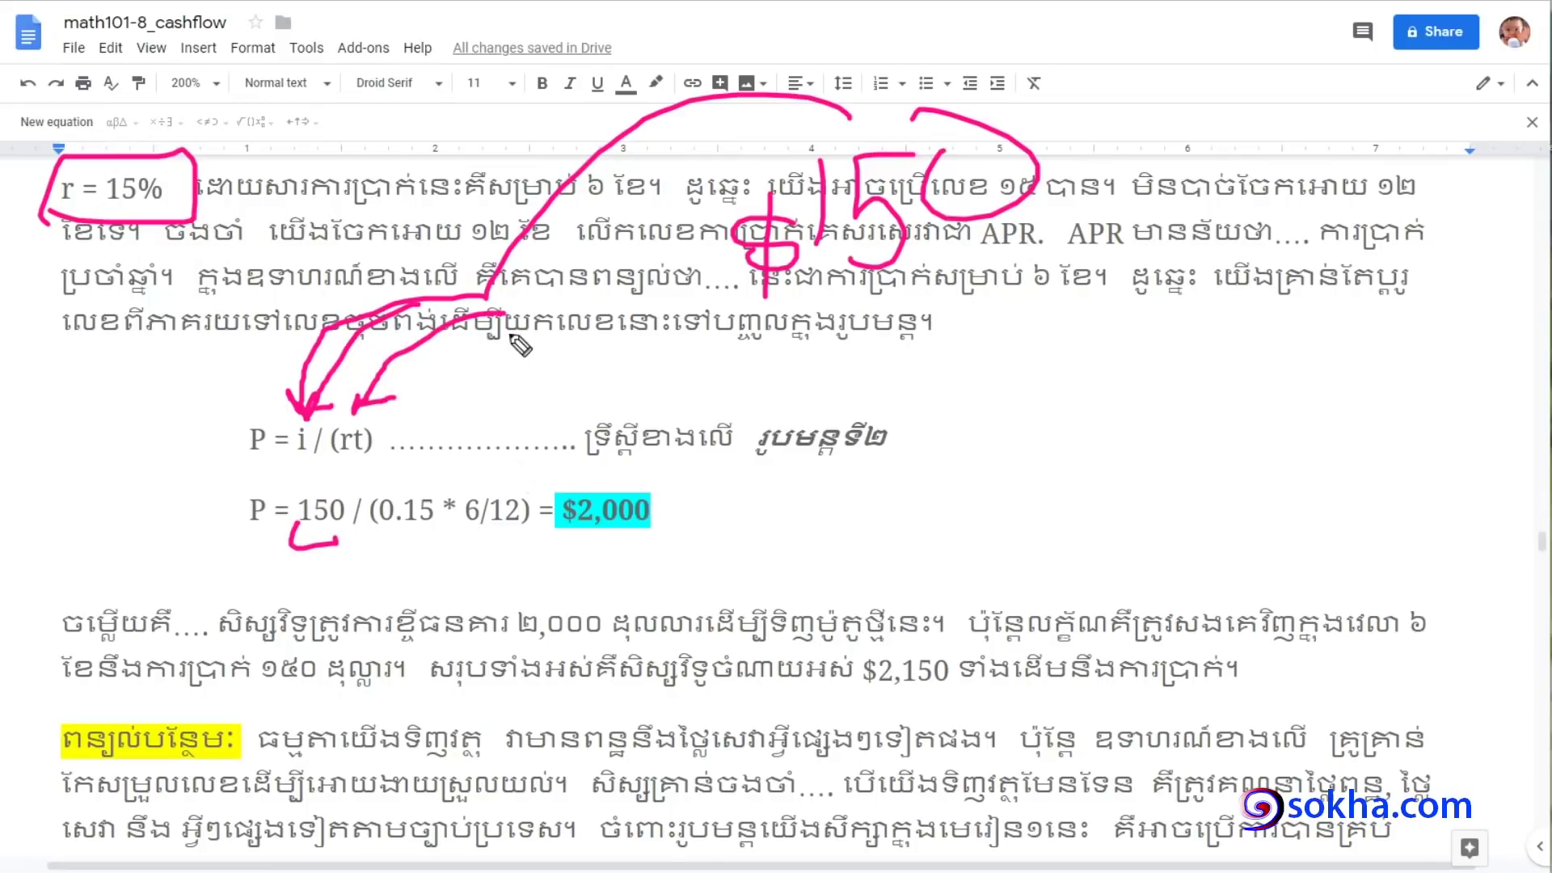
left_click_drag(508, 333, 495, 398)
left_click_drag(124, 208, 122, 231)
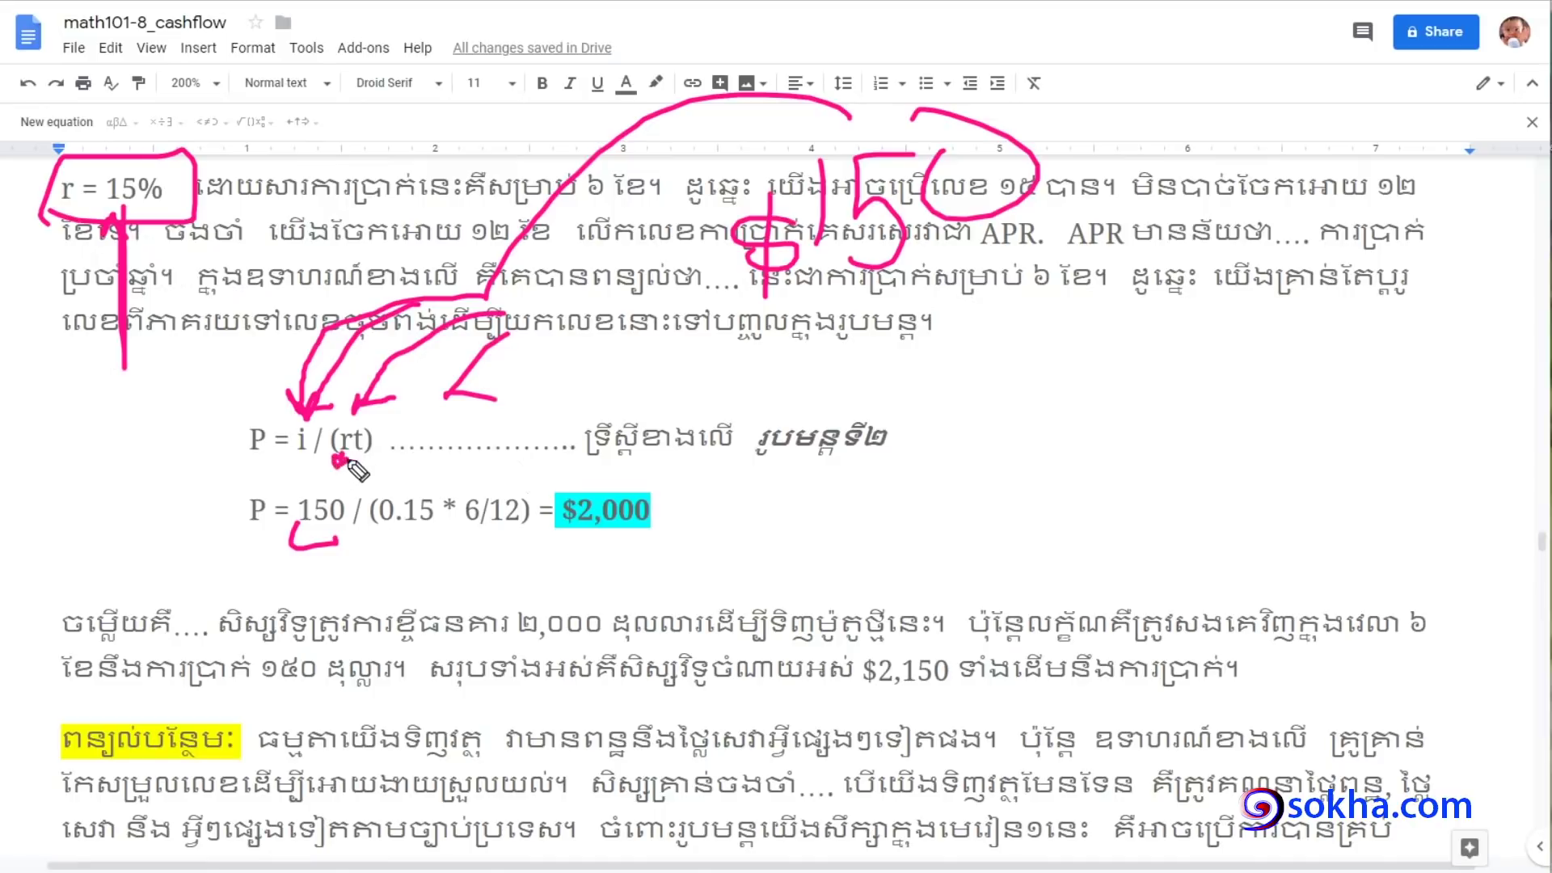
left_click_drag(349, 464, 338, 467)
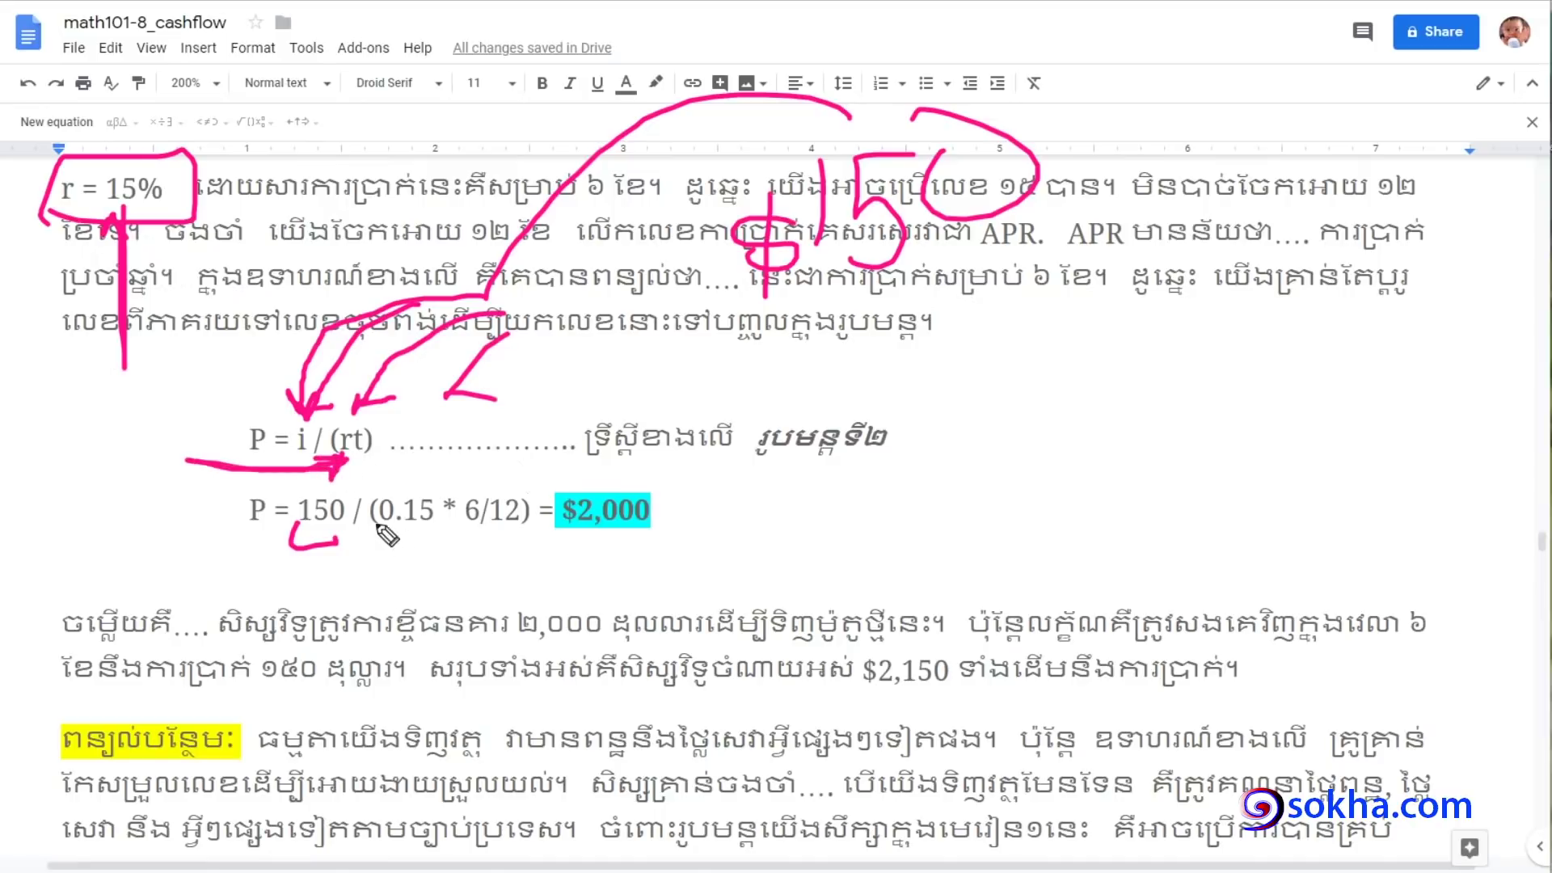
left_click_drag(376, 527, 437, 535)
mouse_move(148, 270)
left_mouse_down()
mouse_move(135, 207)
mouse_move(125, 239)
left_mouse_up()
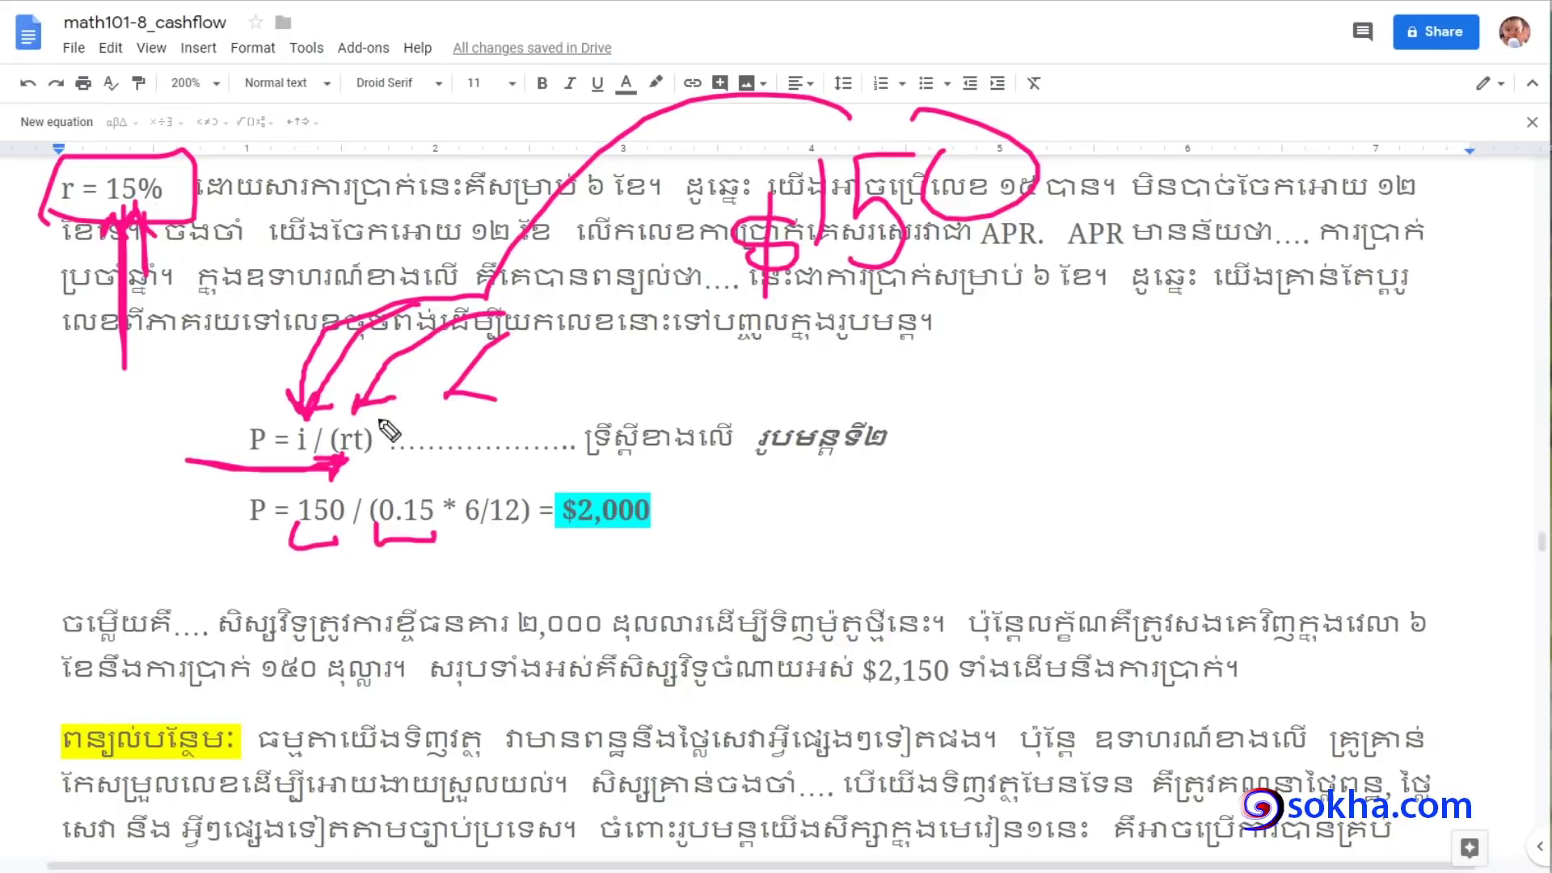
mouse_move(47, 374)
left_mouse_down()
mouse_move(230, 440)
mouse_move(176, 469)
left_mouse_up()
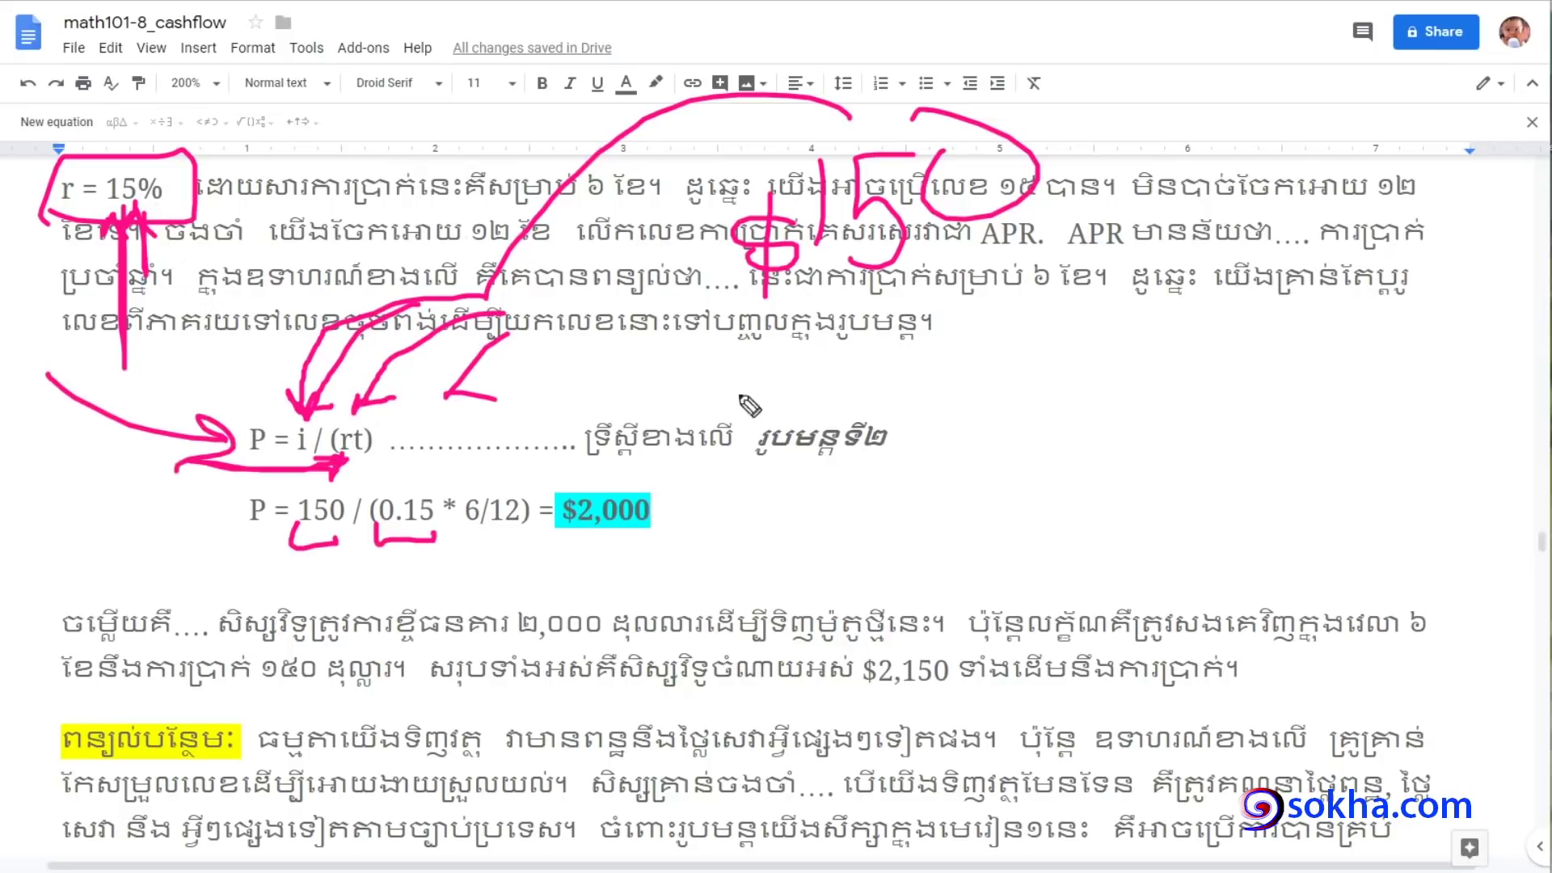
left_click_drag(1022, 337, 1024, 400)
mouse_move(1101, 338)
left_mouse_down()
mouse_move(1055, 337)
mouse_move(1044, 401)
mouse_move(1129, 424)
mouse_move(1022, 485)
left_mouse_up()
mouse_move(1083, 443)
left_mouse_down()
mouse_move(1128, 444)
mouse_move(1184, 407)
mouse_move(1189, 427)
left_mouse_up()
left_click_drag(1236, 371, 1235, 375)
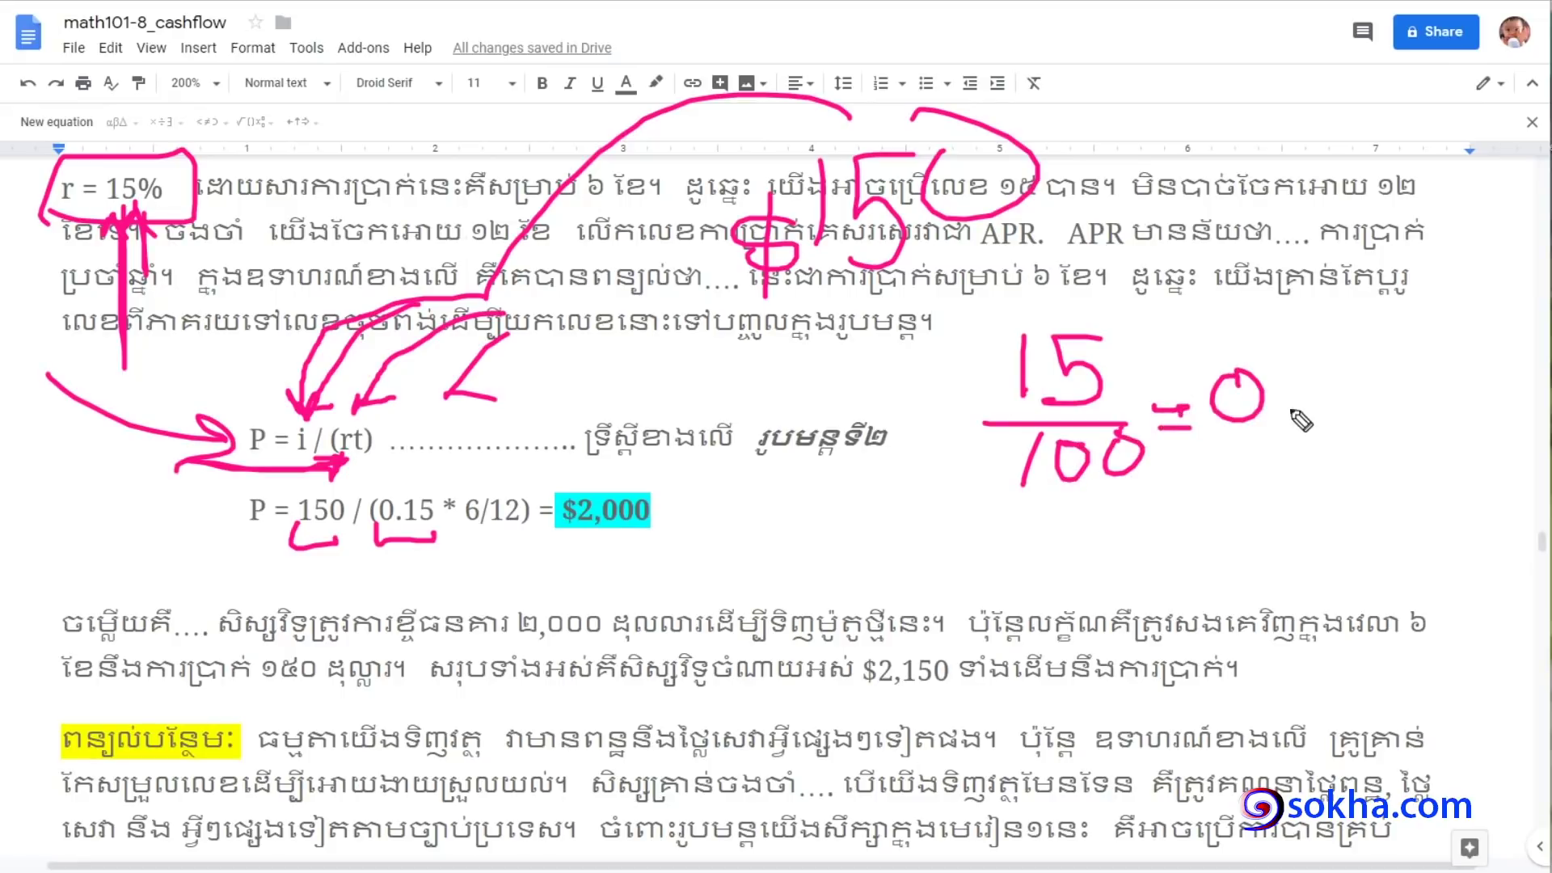
left_click_drag(1315, 341, 1307, 404)
mouse_move(1378, 338)
left_mouse_down()
mouse_move(1351, 340)
mouse_move(1343, 387)
mouse_move(1023, 595)
mouse_move(408, 546)
mouse_move(440, 556)
left_mouse_up()
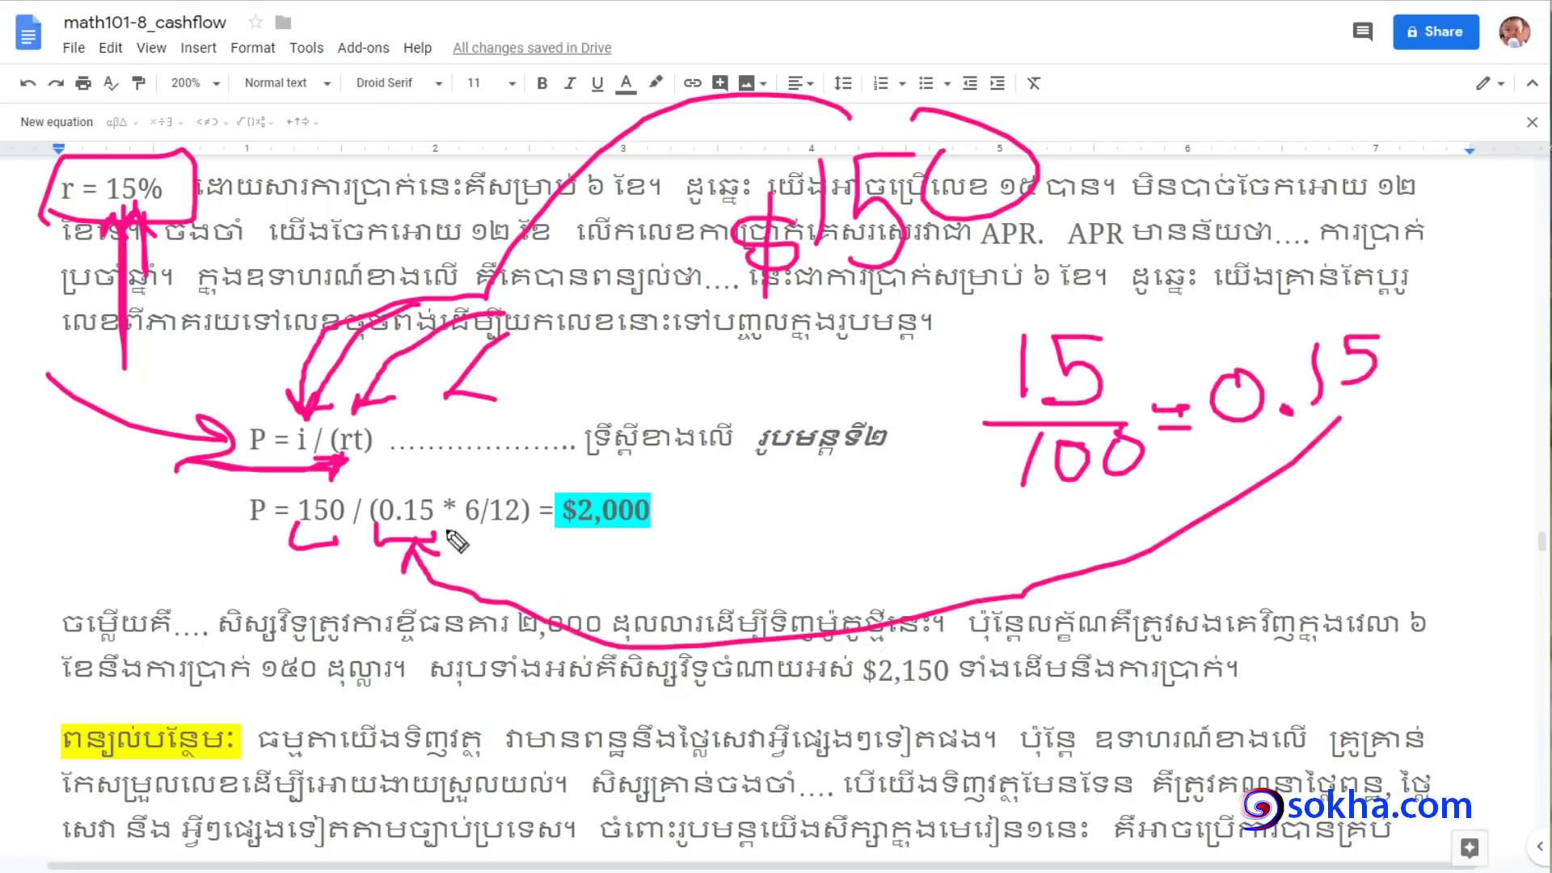
Link the 6-month phrase to t and write the conversion 6/12 = 0.5
mouse_move(353, 334)
left_mouse_down()
mouse_move(347, 414)
mouse_move(374, 420)
left_mouse_up()
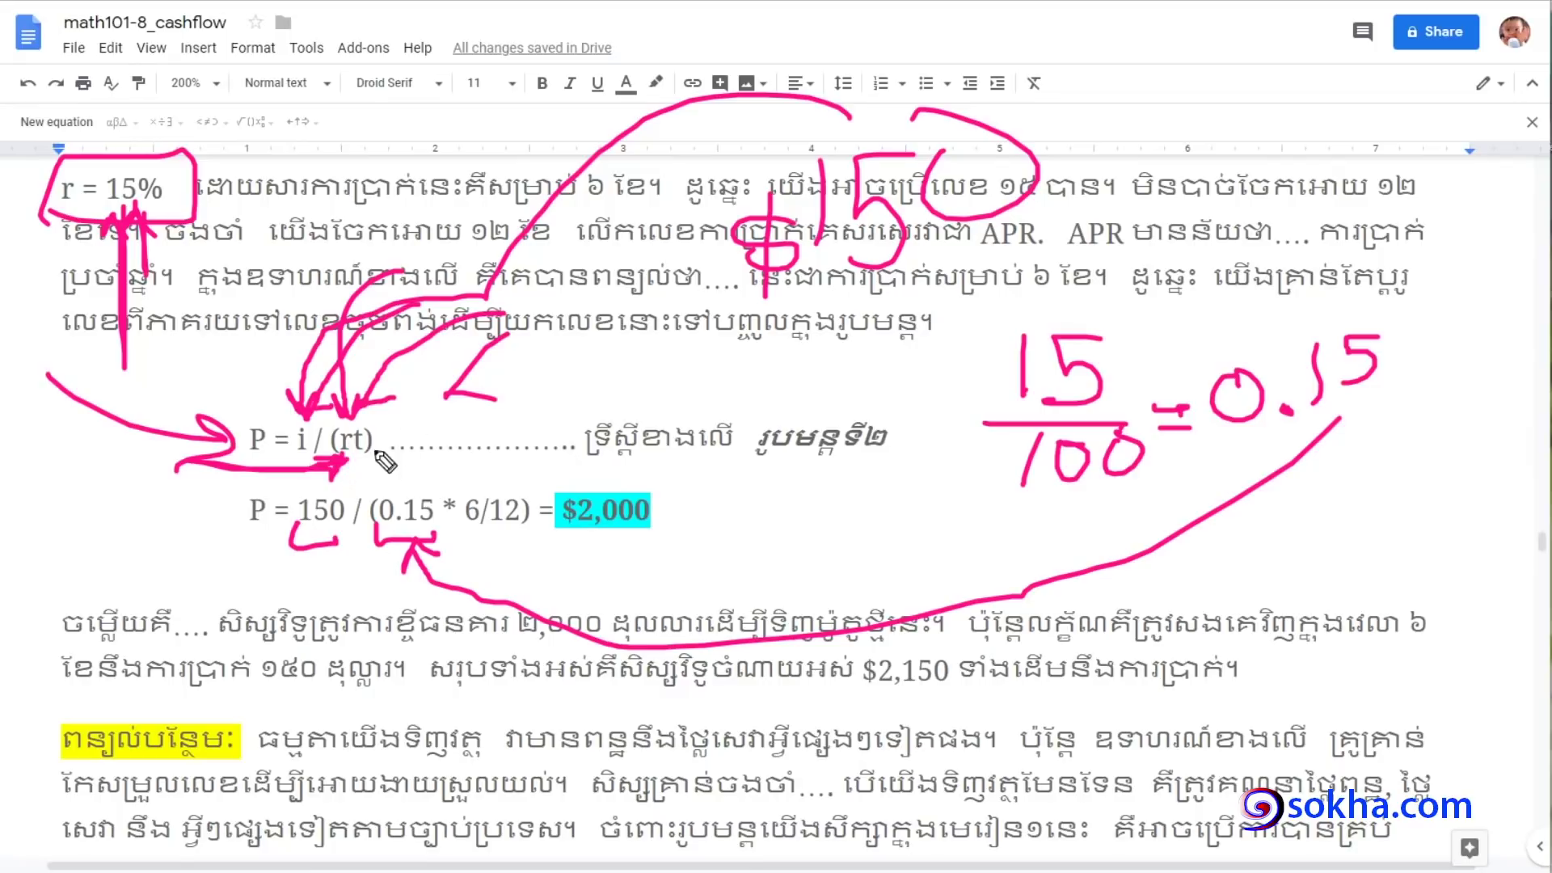
mouse_move(477, 348)
left_mouse_down()
mouse_move(367, 422)
mouse_move(422, 416)
left_mouse_up()
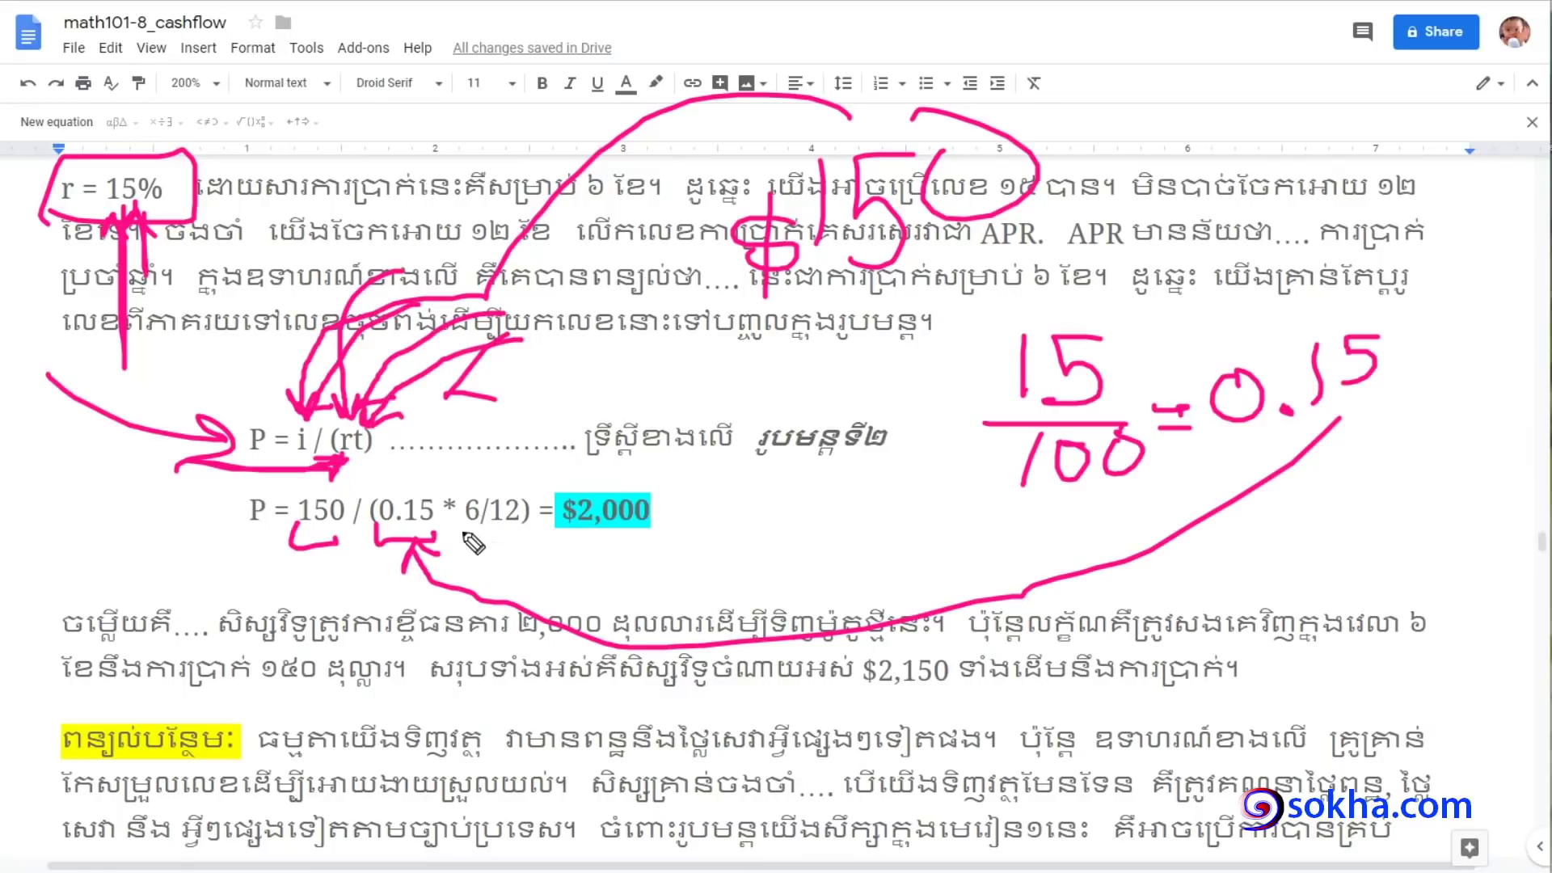
left_click_drag(462, 530, 521, 540)
mouse_move(598, 319)
left_mouse_down()
mouse_move(480, 475)
mouse_move(496, 467)
left_mouse_up()
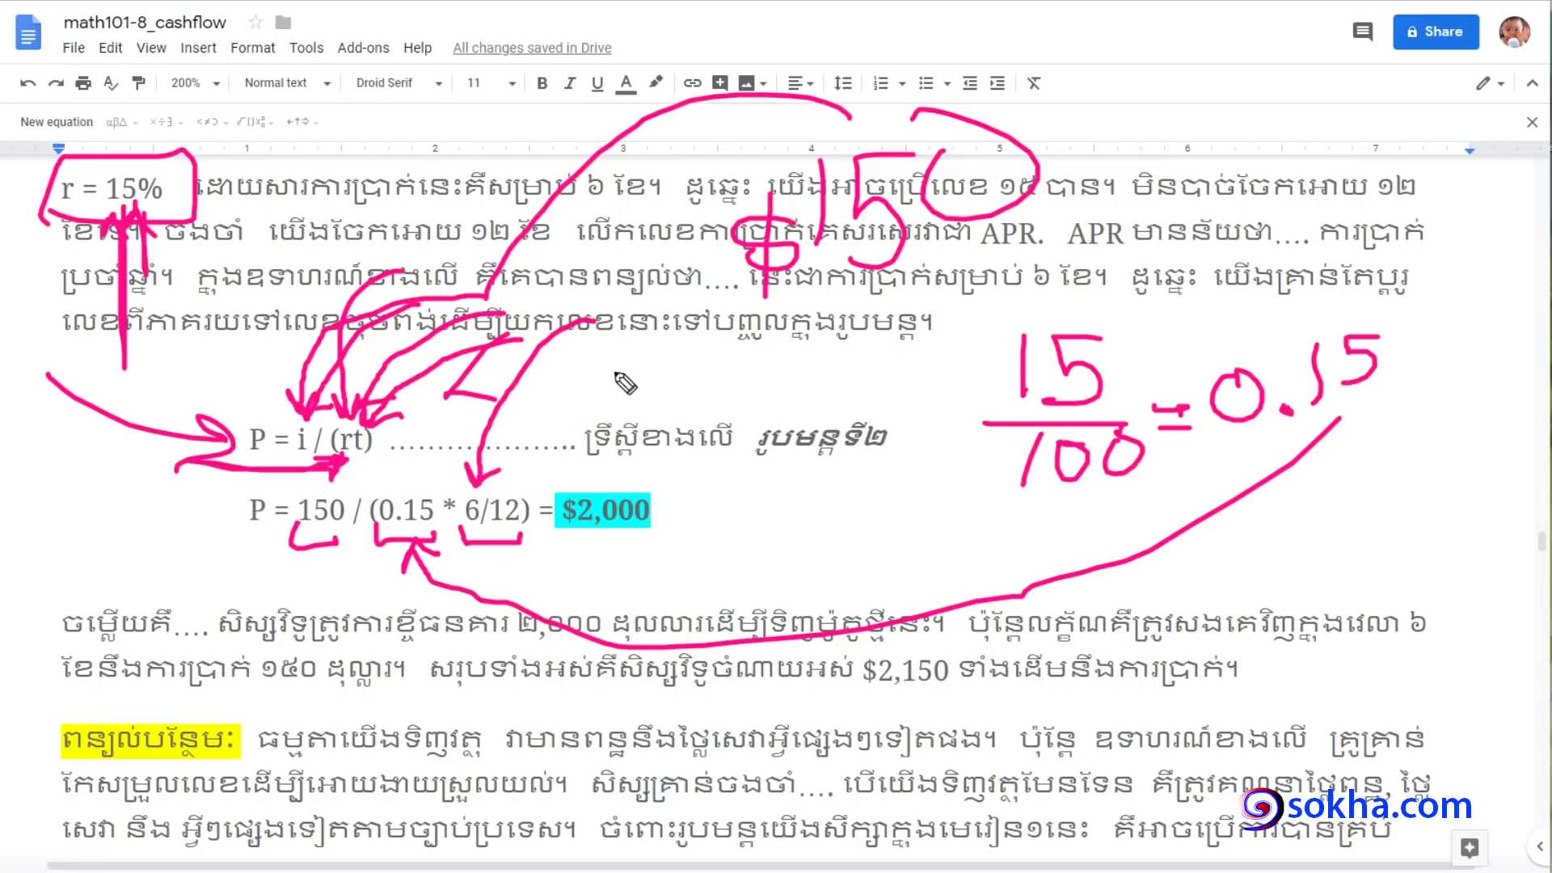
left_click_drag(566, 200, 570, 209)
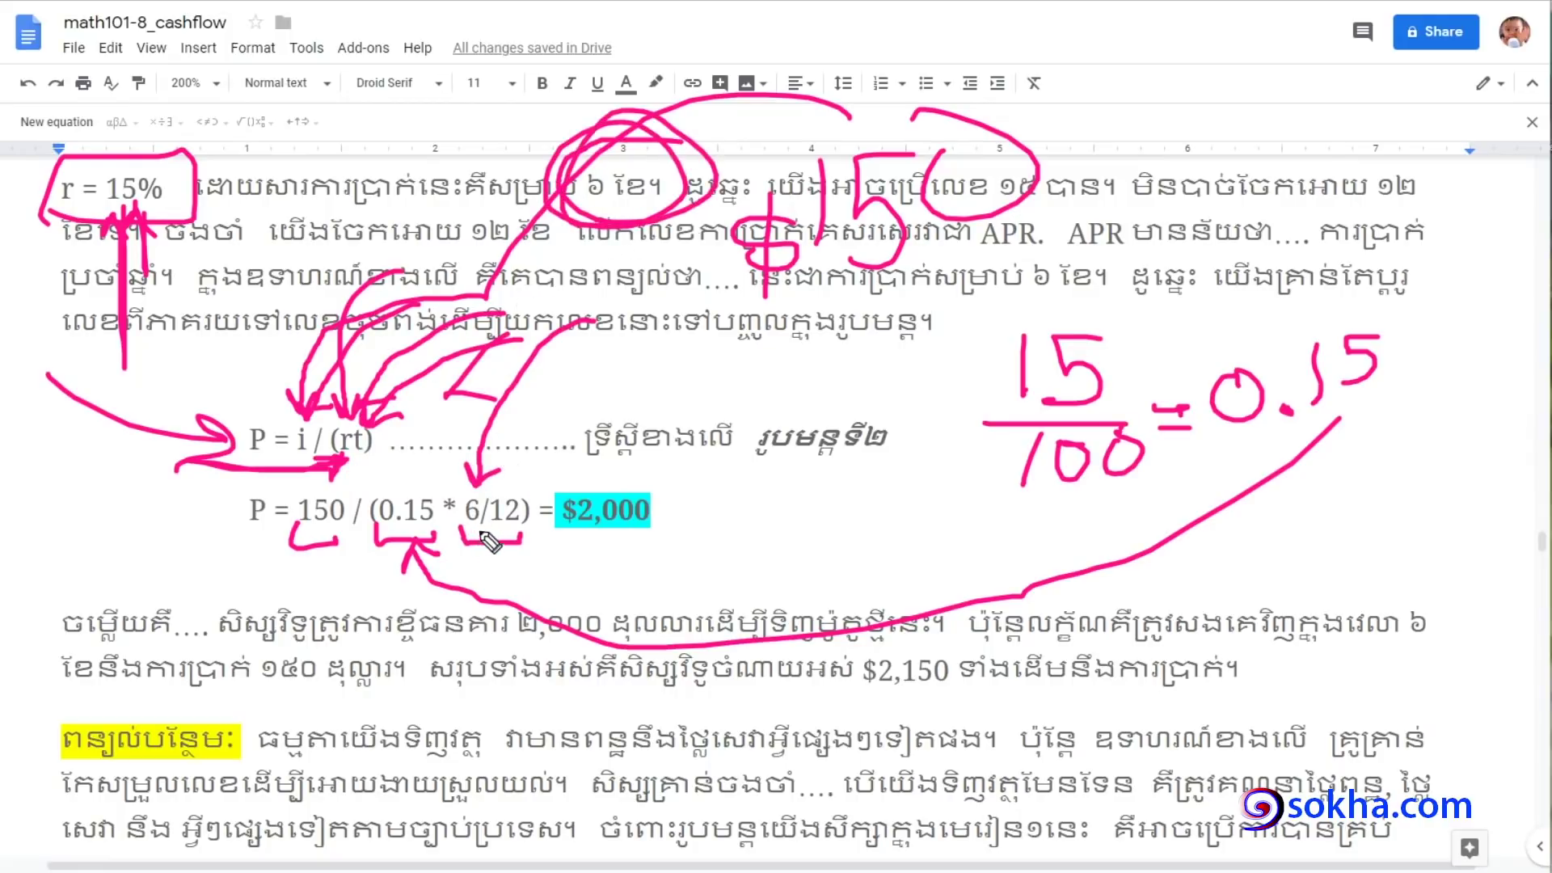
mouse_move(826, 485)
left_mouse_down()
mouse_move(802, 517)
mouse_move(867, 551)
mouse_move(776, 600)
mouse_move(844, 602)
left_mouse_up()
left_click_drag(873, 548, 974, 558)
left_click(996, 556)
mouse_move(1066, 519)
left_mouse_down()
mouse_move(1033, 522)
mouse_move(1024, 569)
left_mouse_up()
Underline the worked formula, box the $2,000 result, clear the ink and return to the Honda question
mouse_move(305, 556)
left_mouse_down()
mouse_move(539, 554)
mouse_move(217, 556)
mouse_move(564, 556)
left_mouse_up()
mouse_move(700, 468)
left_mouse_down()
mouse_move(499, 477)
mouse_move(703, 553)
mouse_move(717, 459)
left_mouse_up()
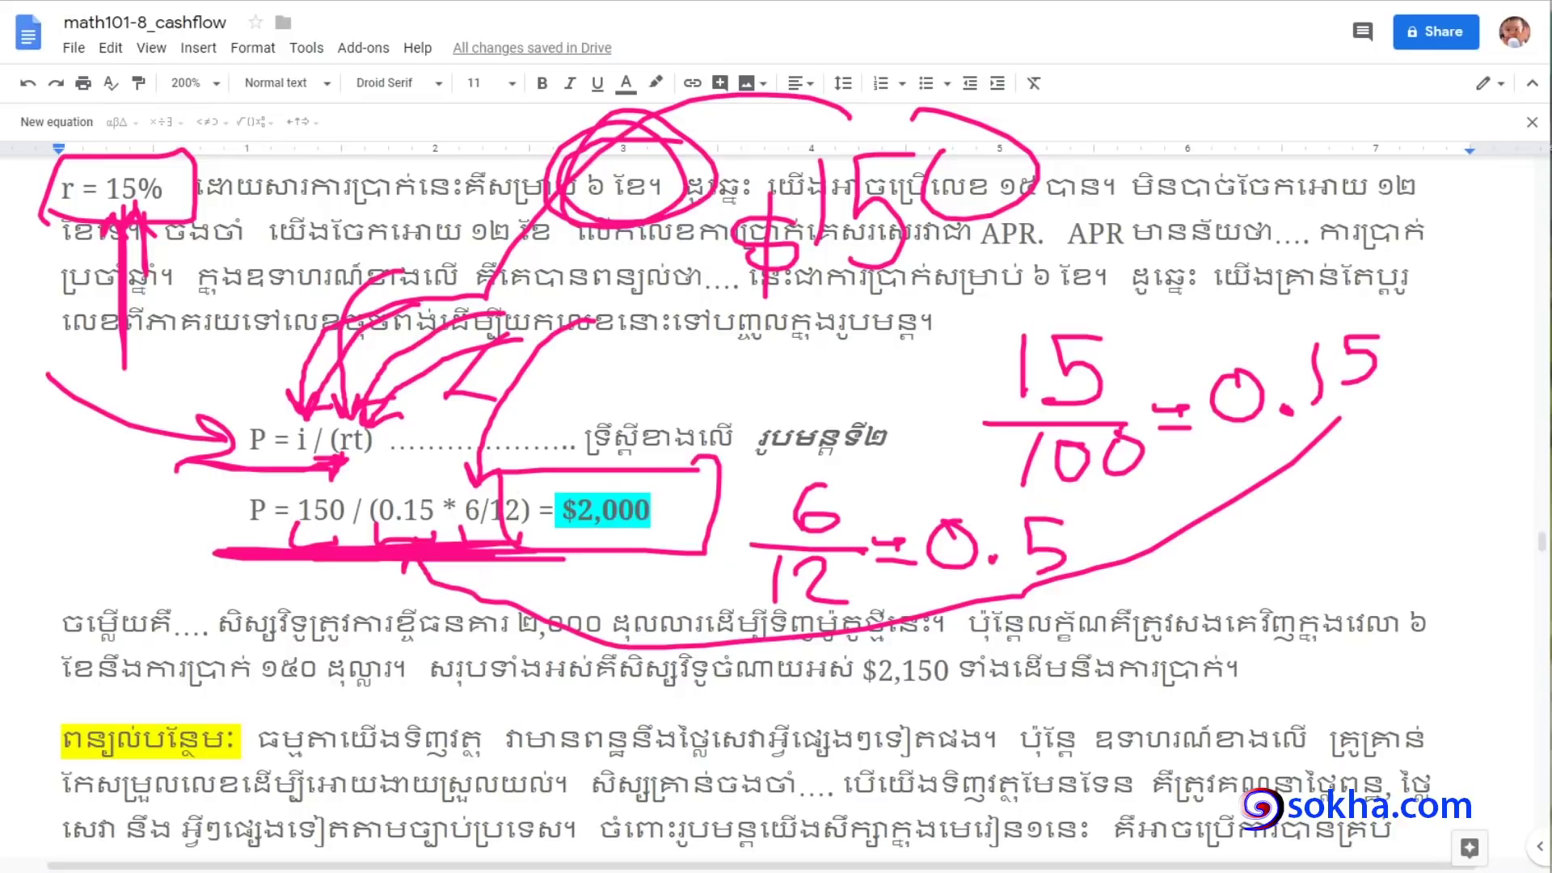
key("Escape")
scroll(1534, 541, "up", 8)
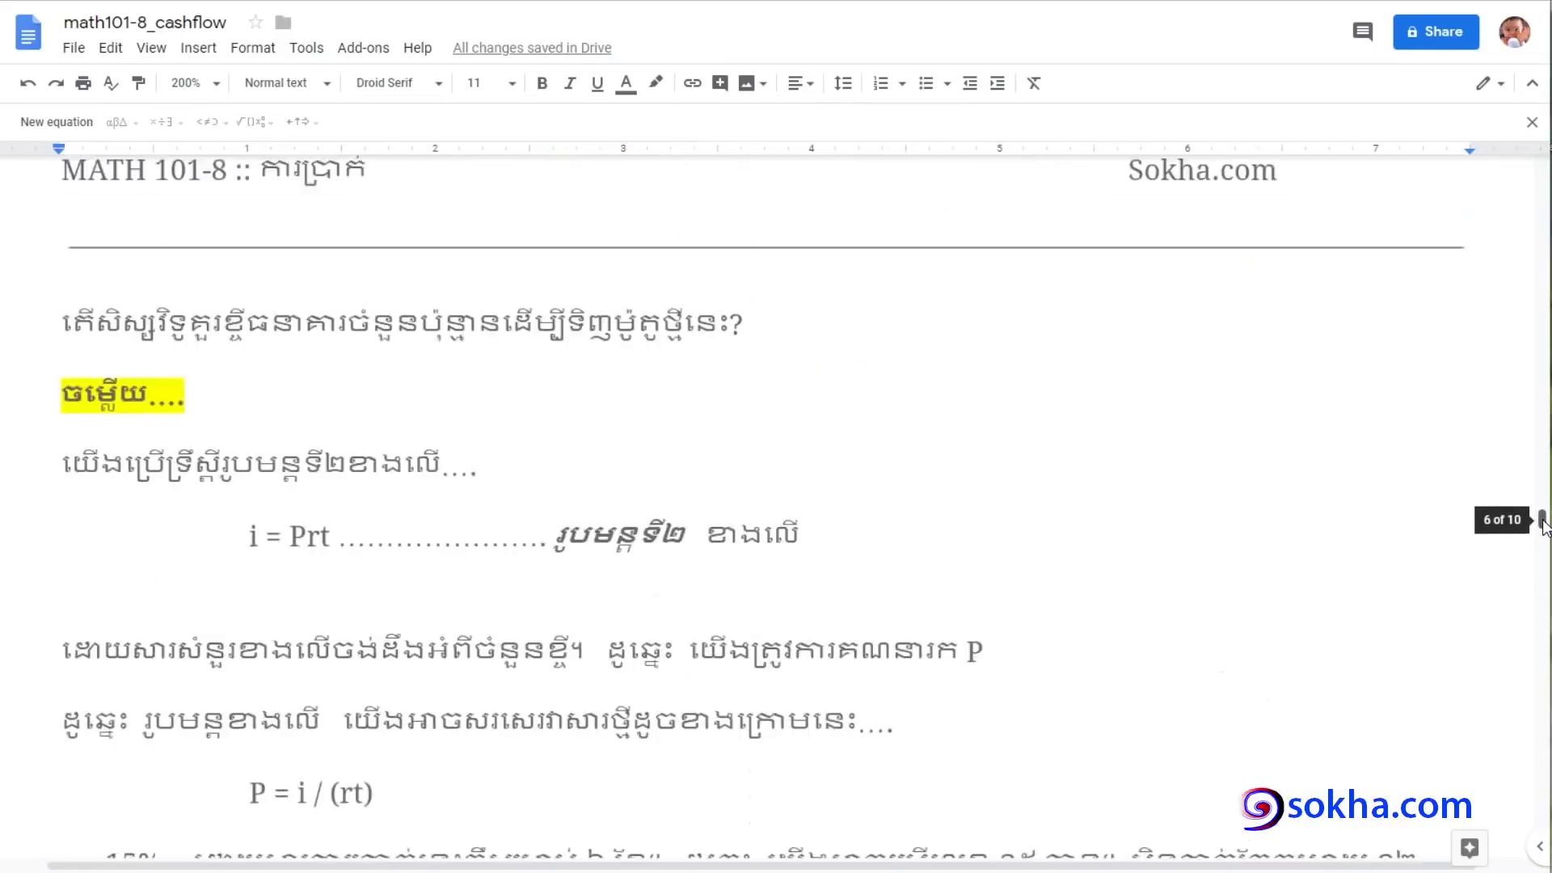
scroll(1535, 541, "up", 7)
left_click_drag(178, 460, 511, 455)
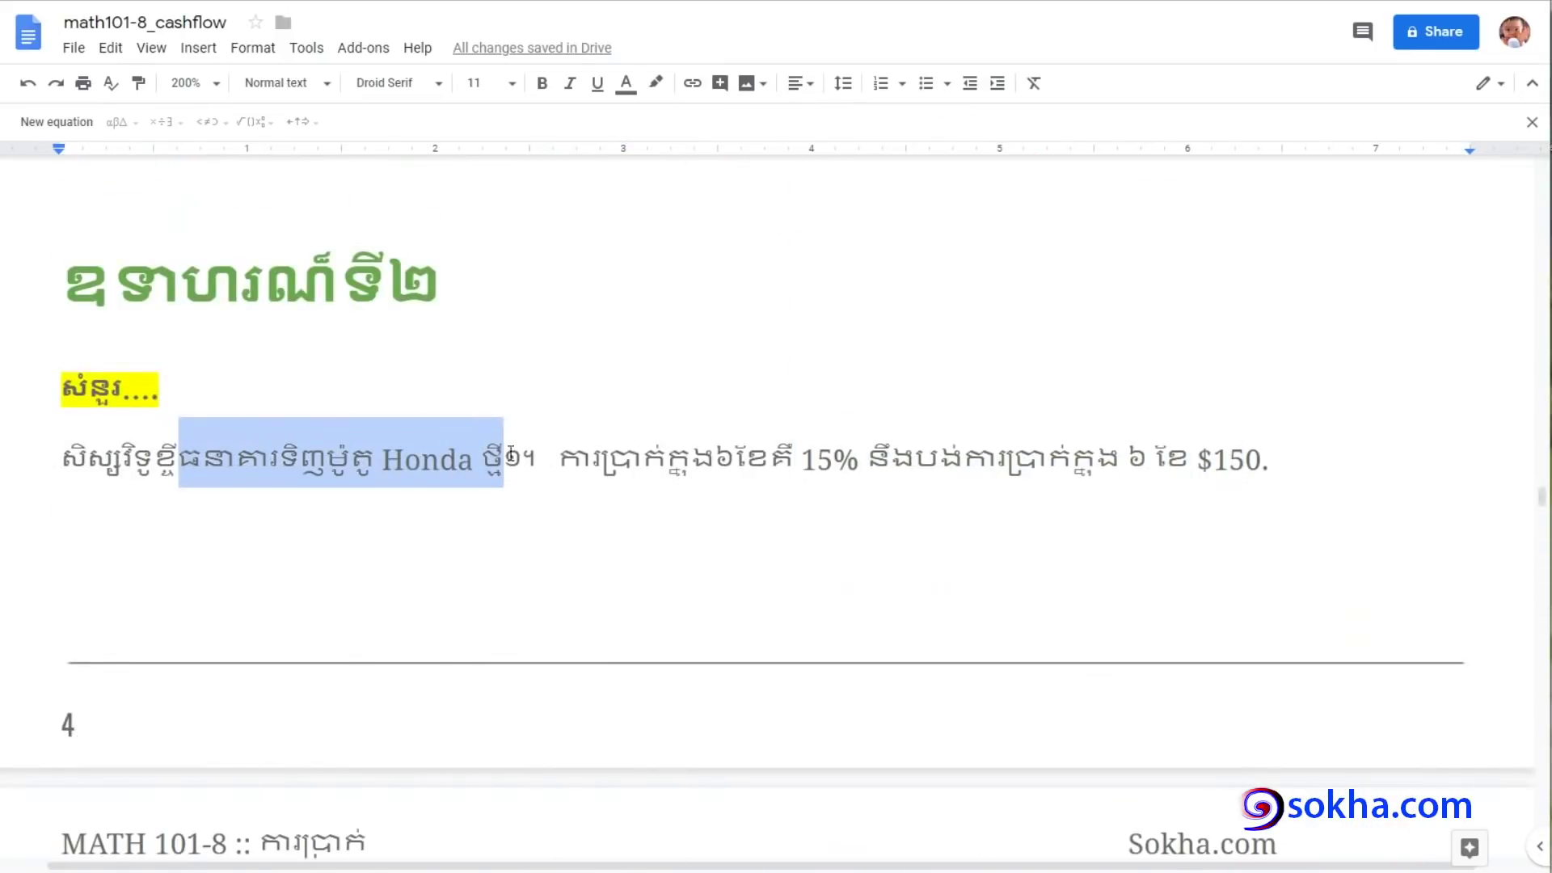
Arrow 15% and $150, handwrite and circle the $2,000 answer, then wipe the ink
key("ctrl+2")
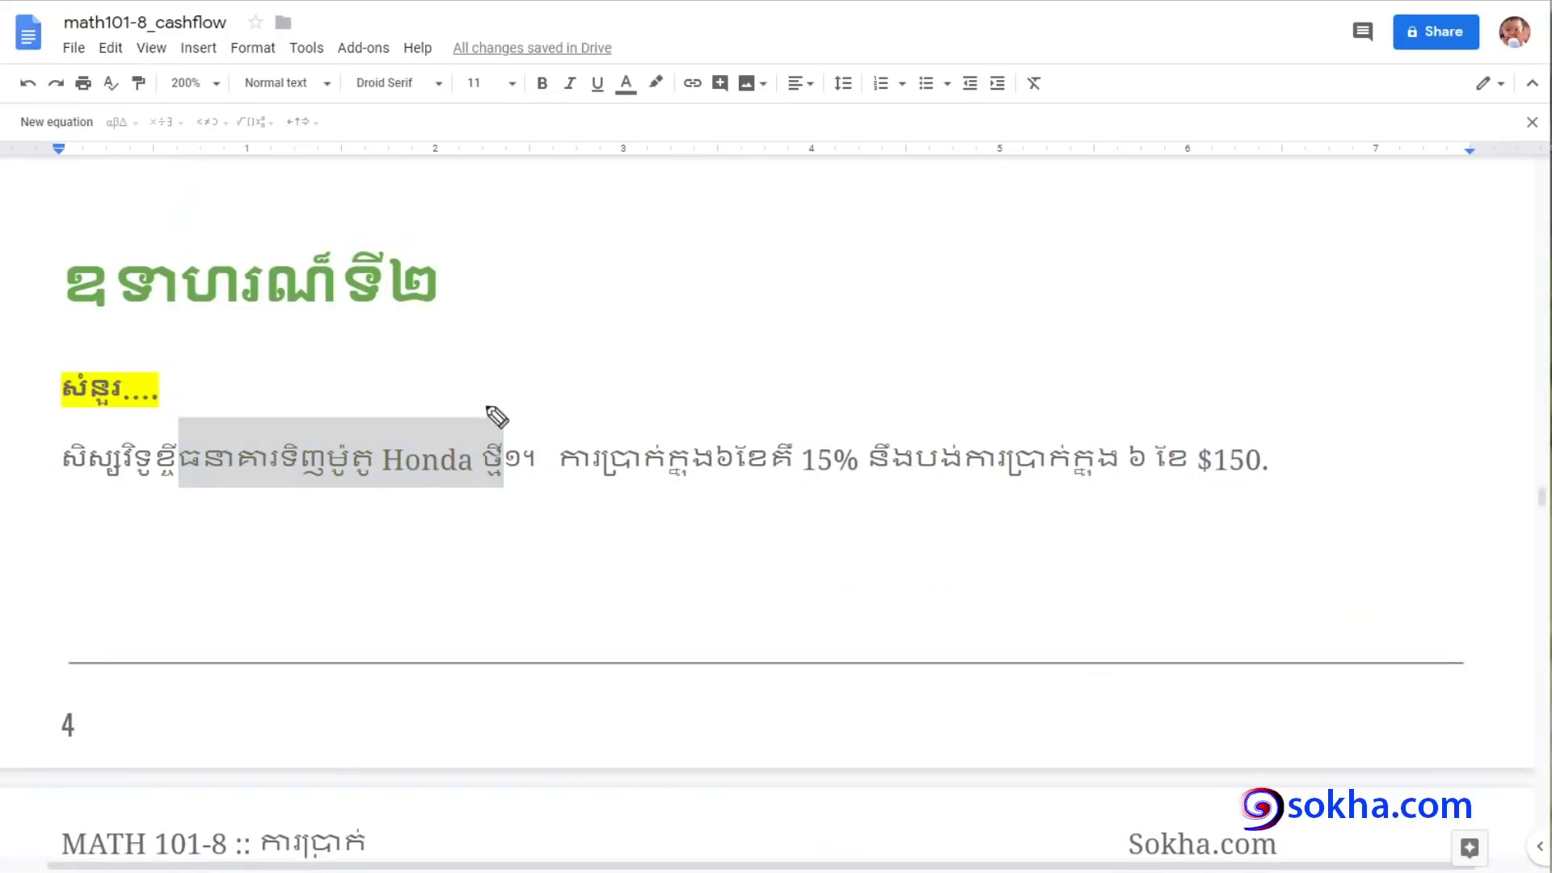
mouse_move(1006, 243)
left_mouse_down()
mouse_move(897, 283)
mouse_move(821, 440)
mouse_move(870, 410)
left_mouse_up()
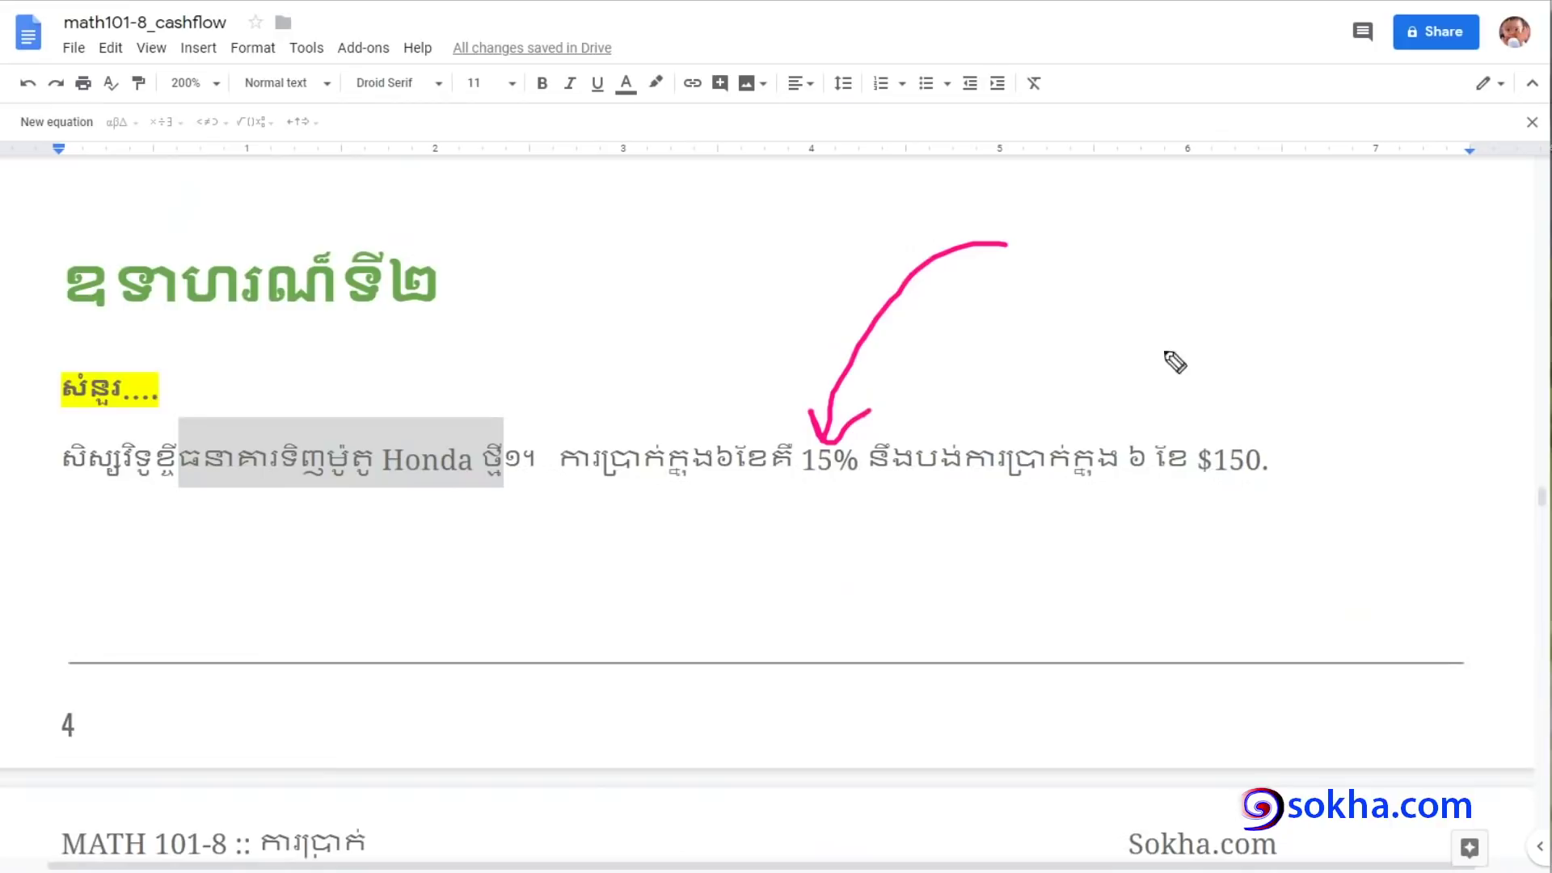
mouse_move(1114, 268)
left_mouse_down()
mouse_move(1237, 288)
mouse_move(1248, 440)
mouse_move(1282, 393)
left_mouse_up()
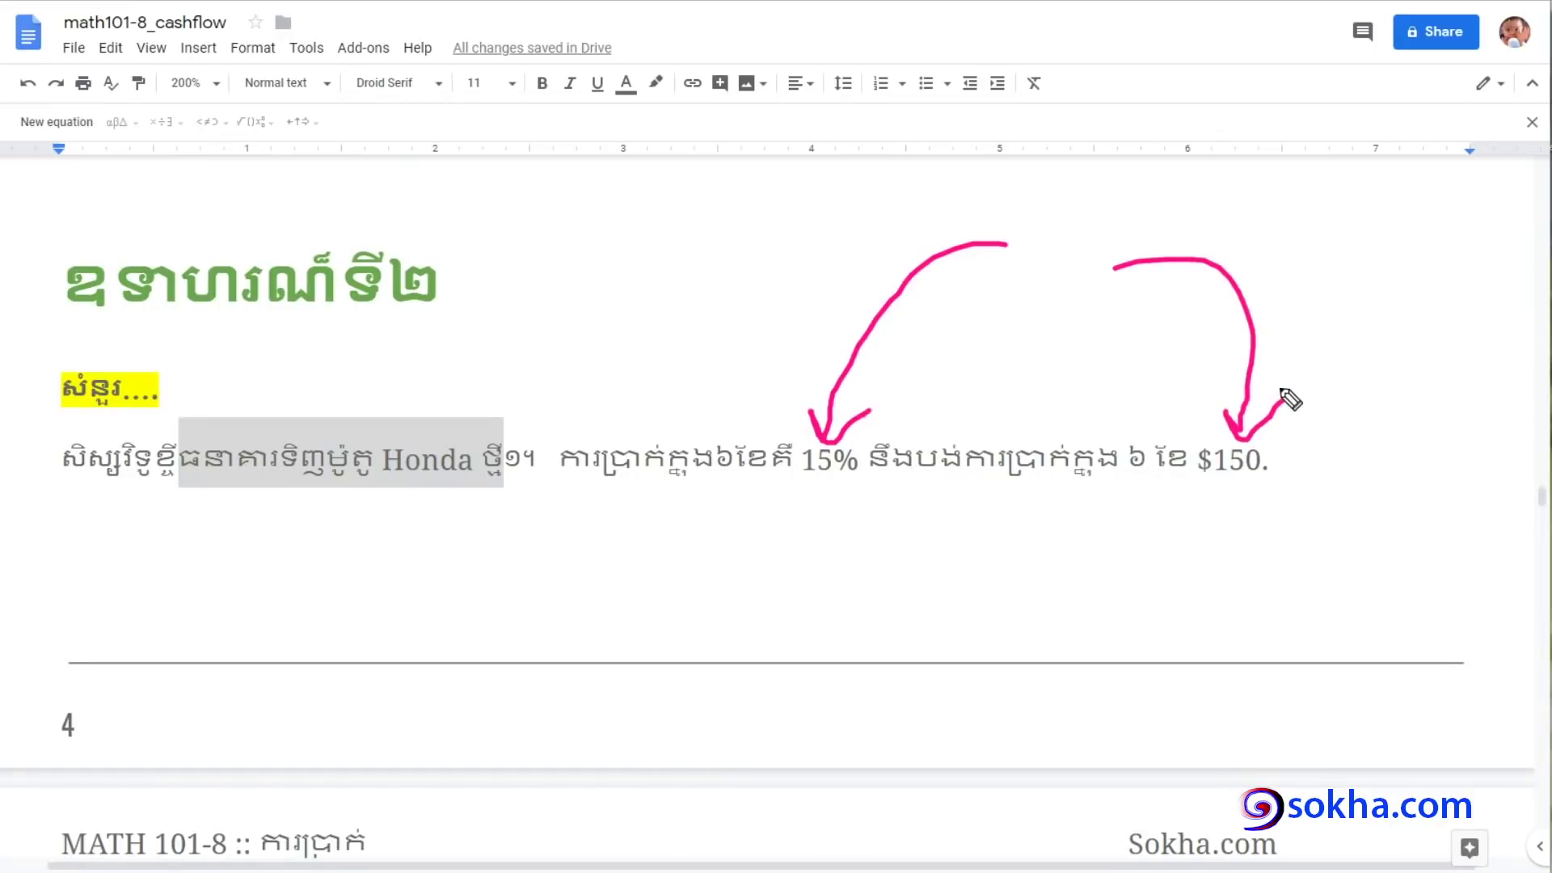
mouse_move(531, 324)
left_mouse_down()
mouse_move(469, 346)
mouse_move(477, 378)
left_mouse_up()
left_click_drag(485, 292, 509, 394)
left_click_drag(561, 305, 646, 362)
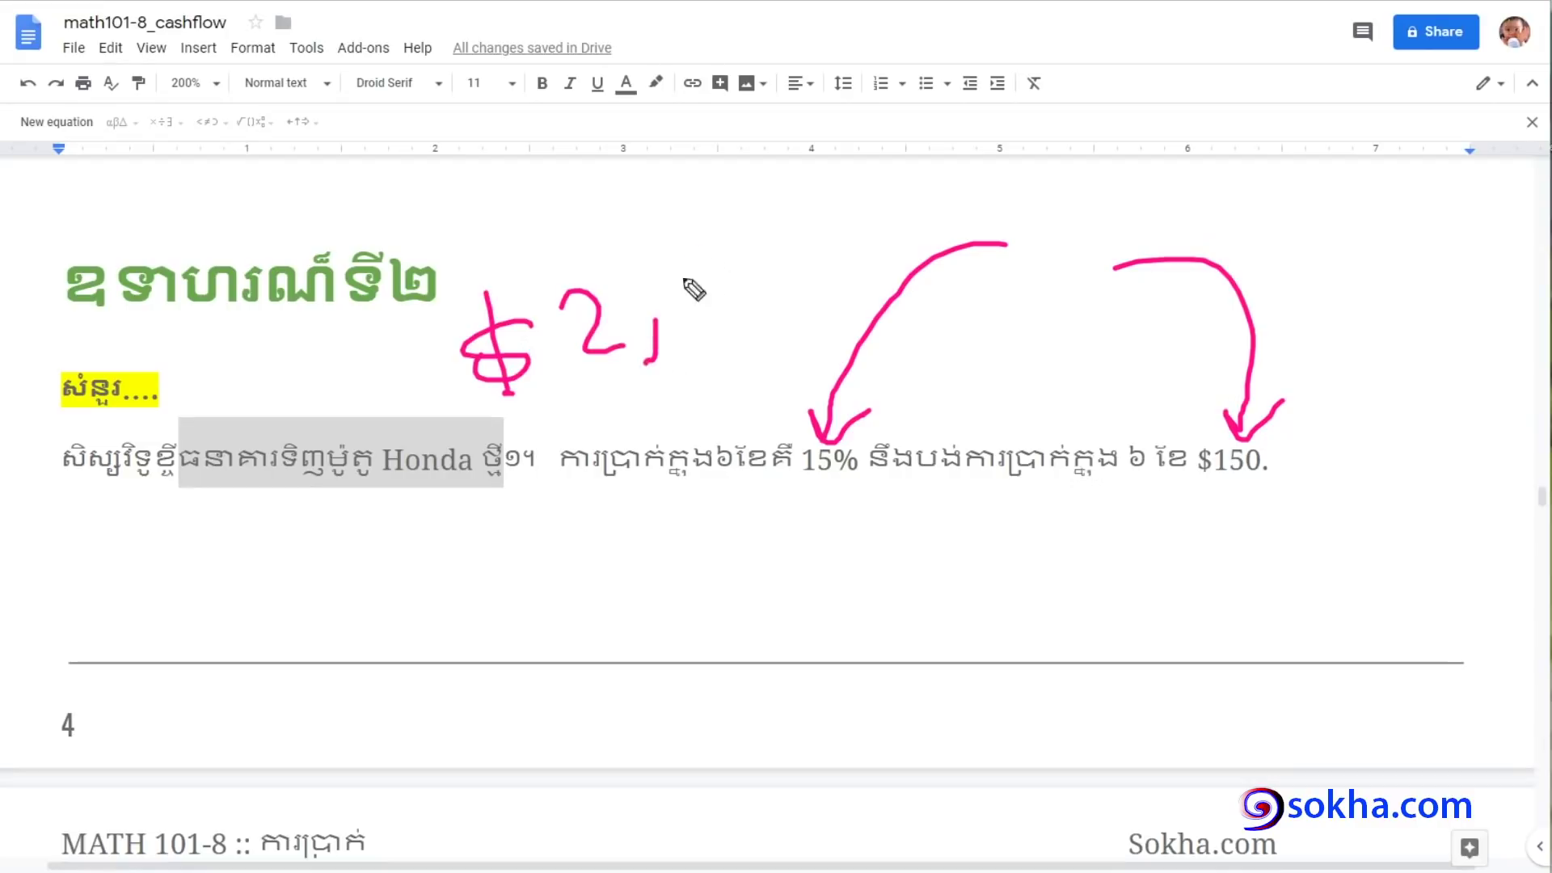
left_click_drag(697, 241, 818, 196)
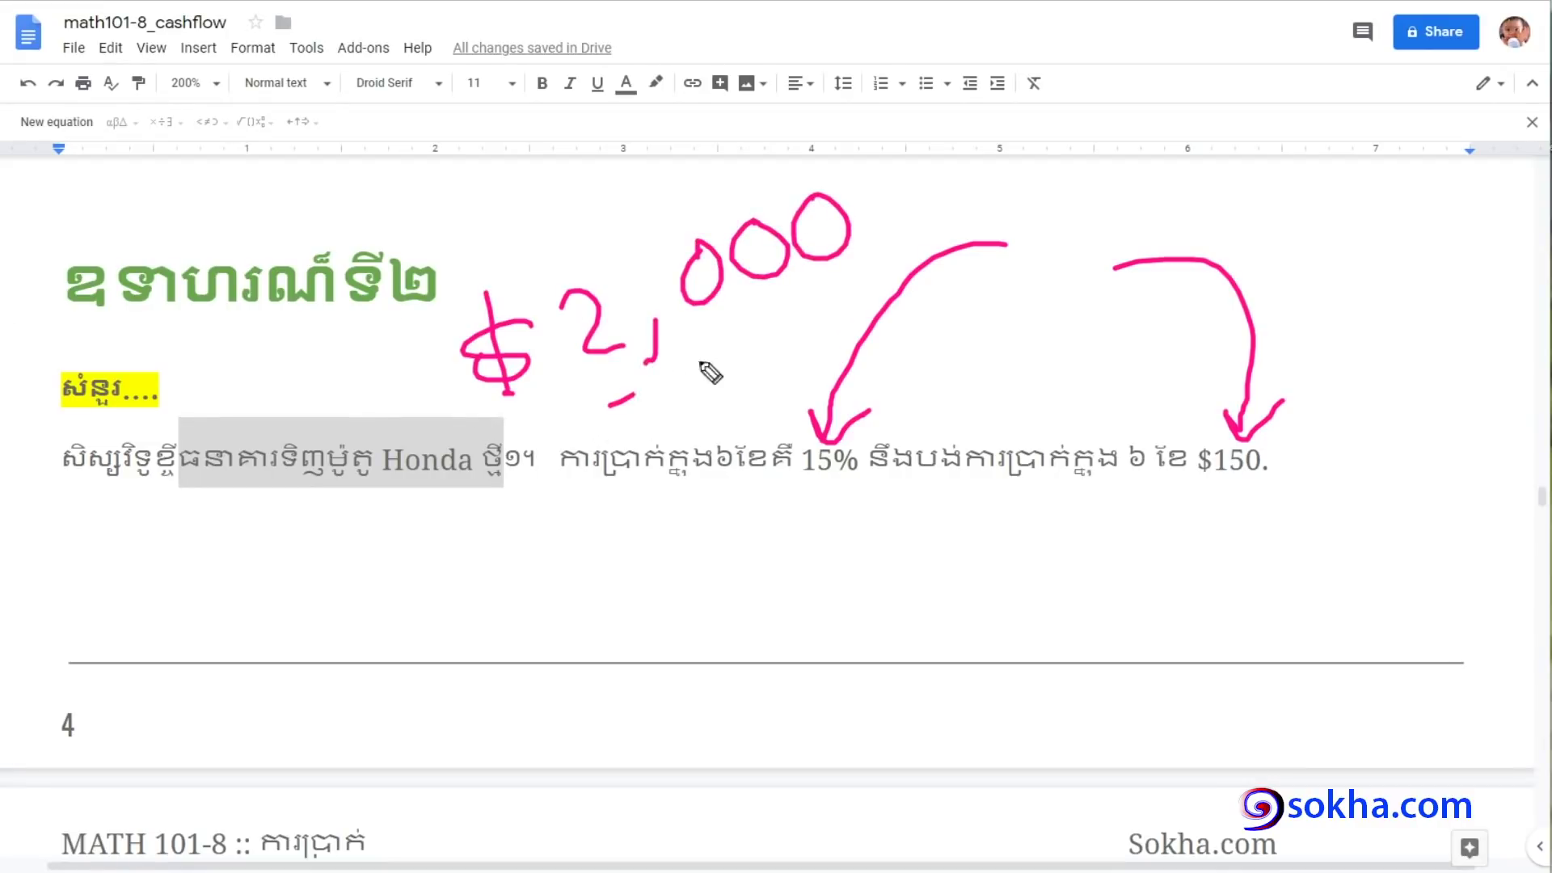
mouse_move(703, 368)
left_mouse_down()
mouse_move(676, 190)
mouse_move(538, 416)
mouse_move(751, 344)
left_mouse_up()
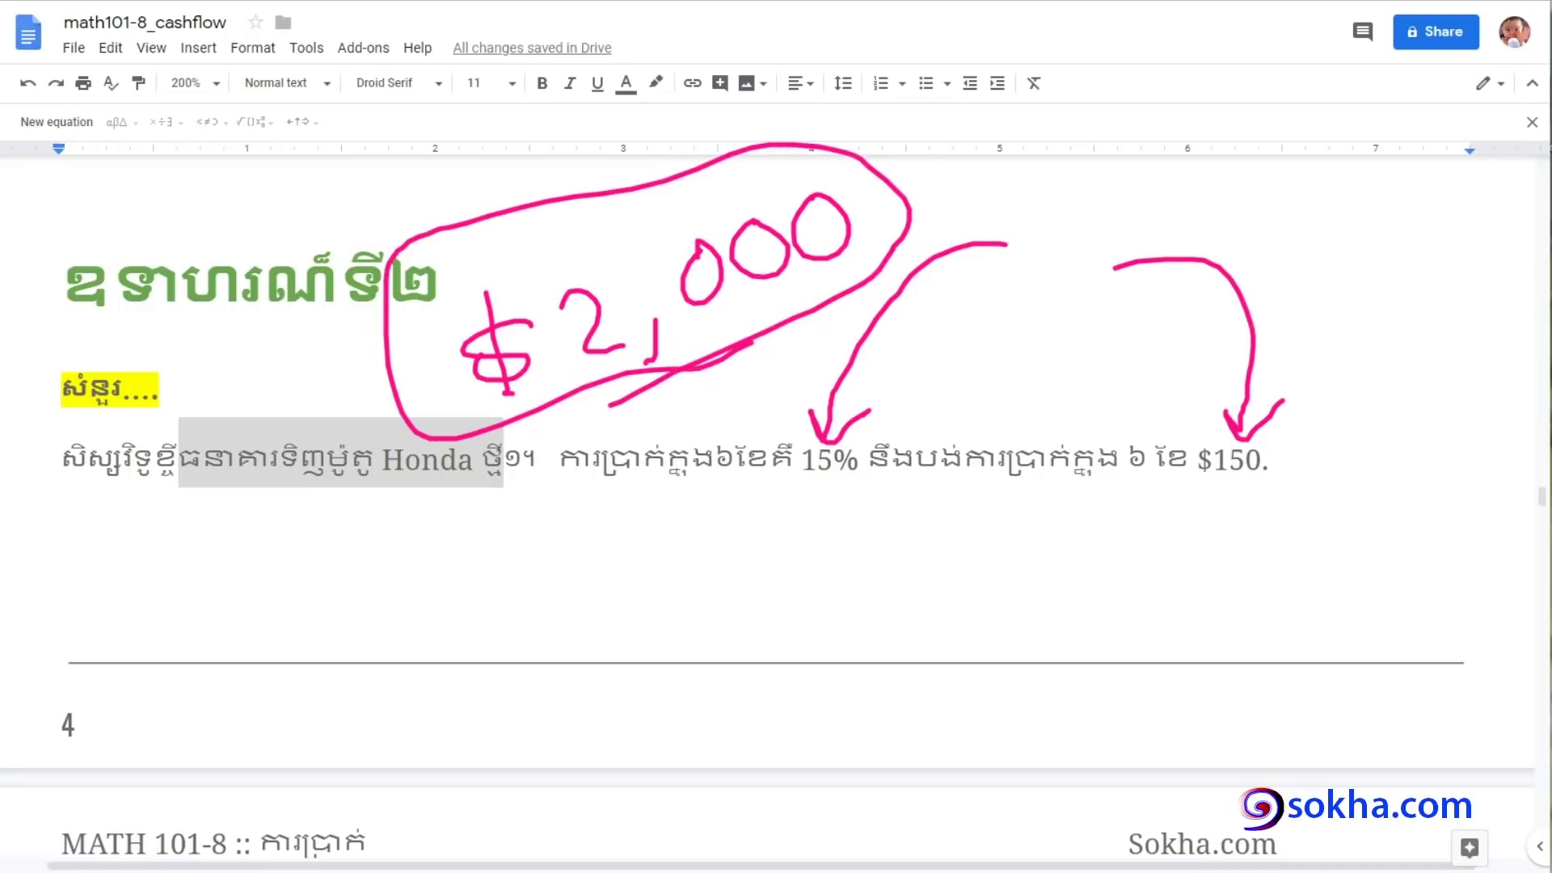
key("Escape")
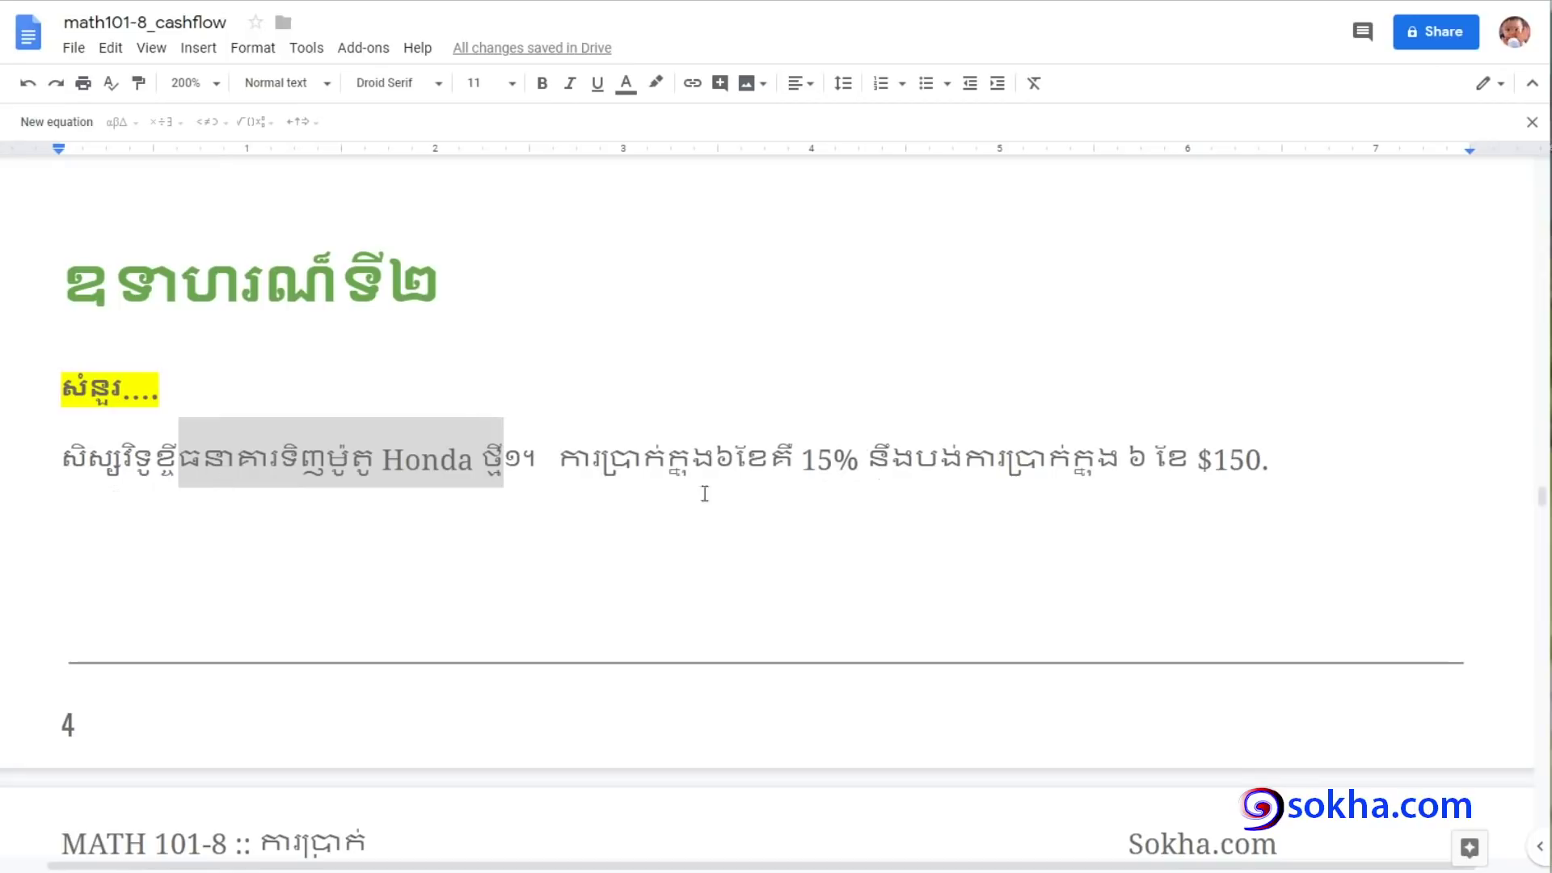
Scroll to Formula 3 and briefly box the word amortization in ink
left_click(1542, 496)
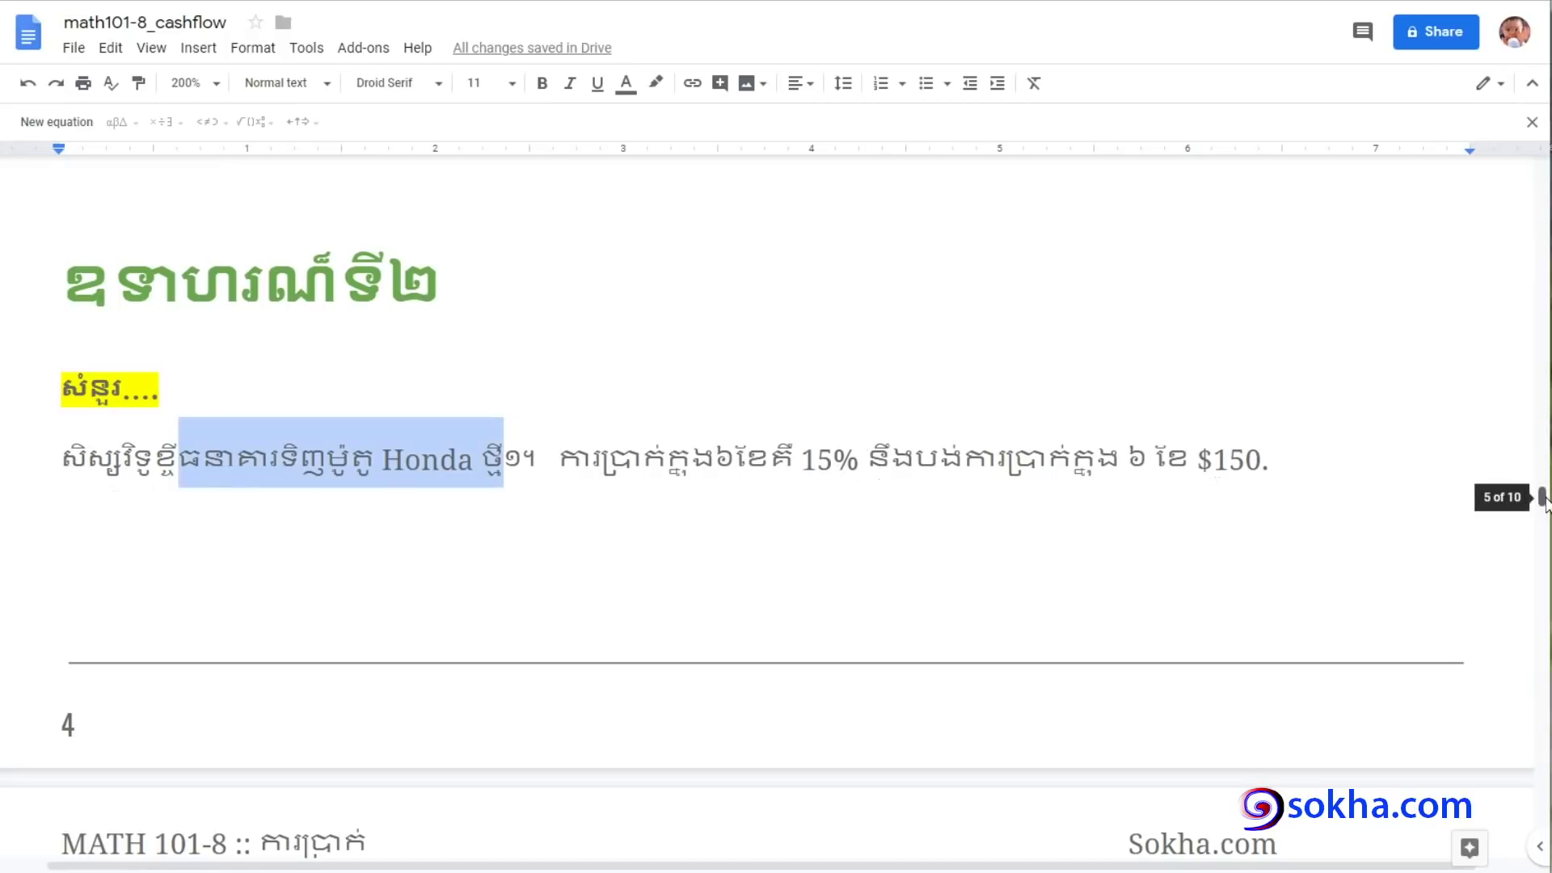
left_click_drag(1542, 496, 1543, 571)
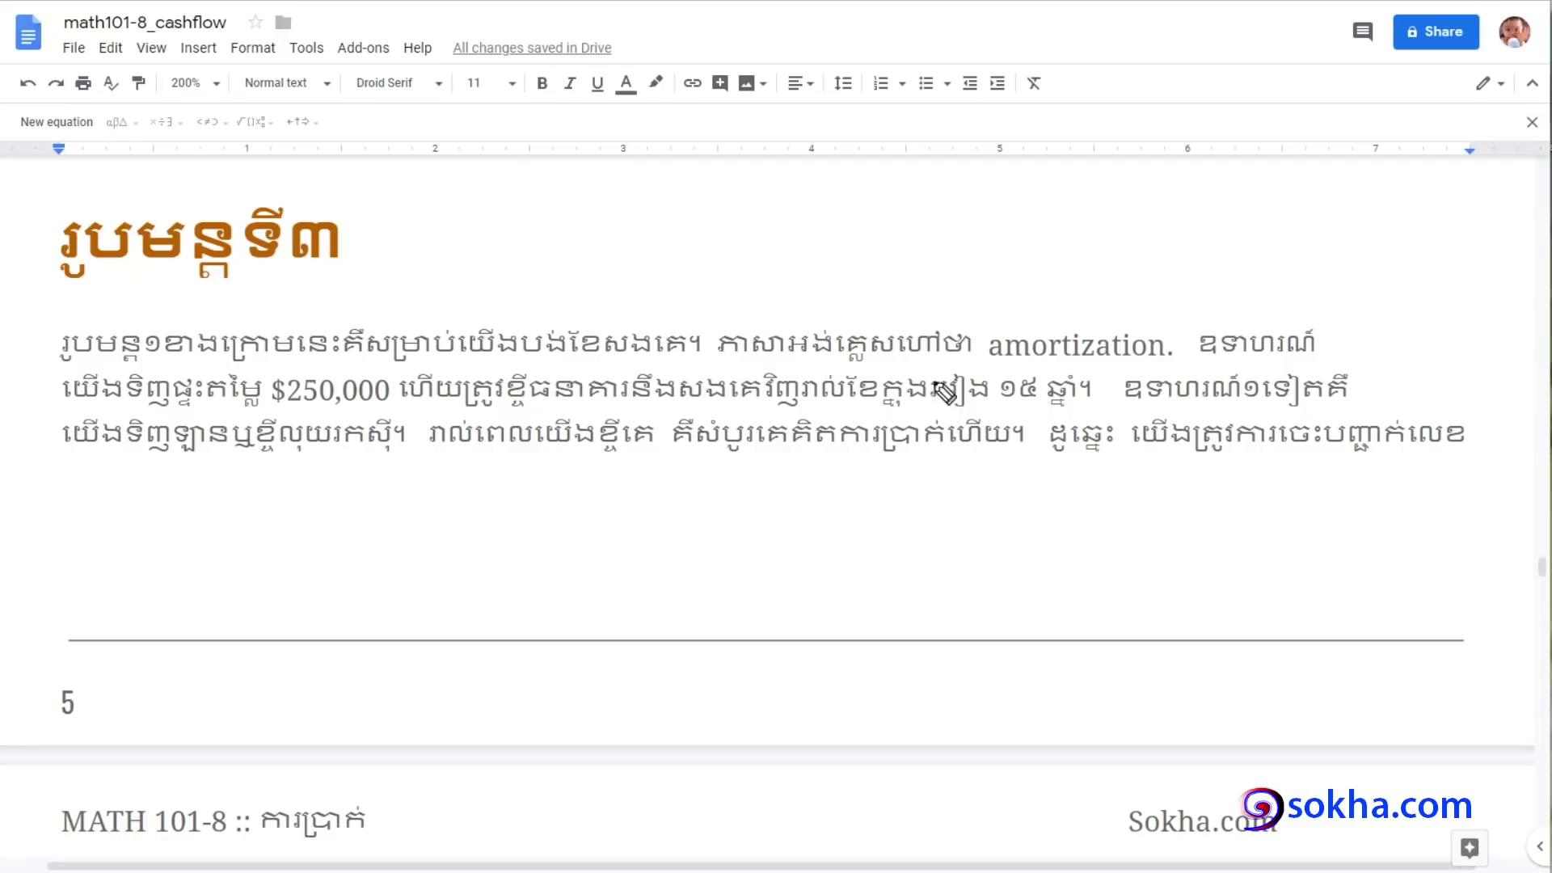
mouse_move(1155, 313)
left_mouse_down()
mouse_move(1182, 383)
mouse_move(1174, 300)
left_mouse_up()
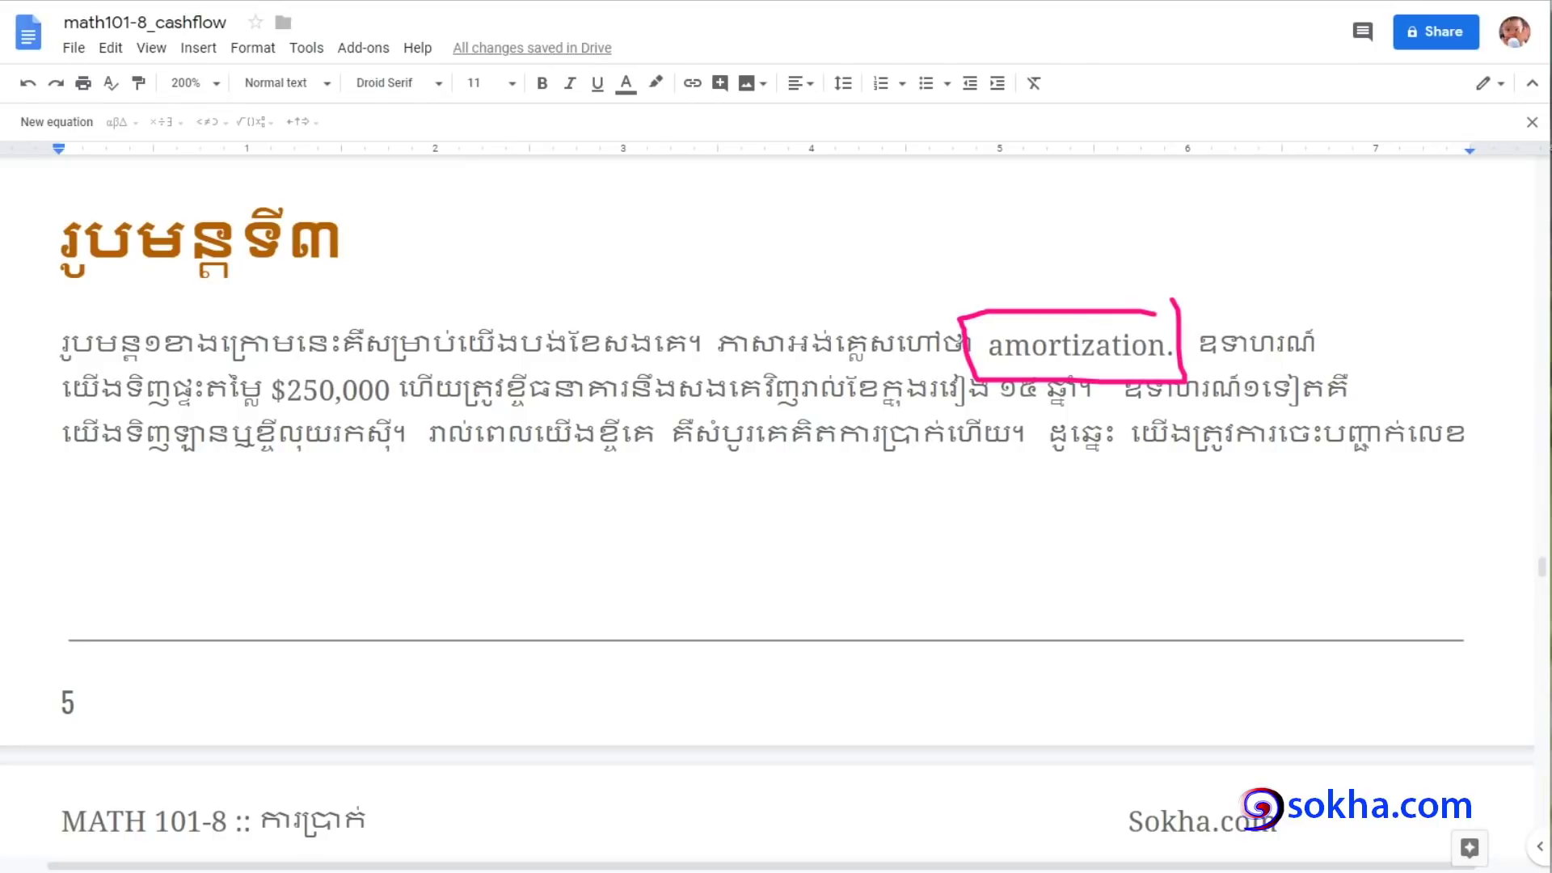
key("Escape")
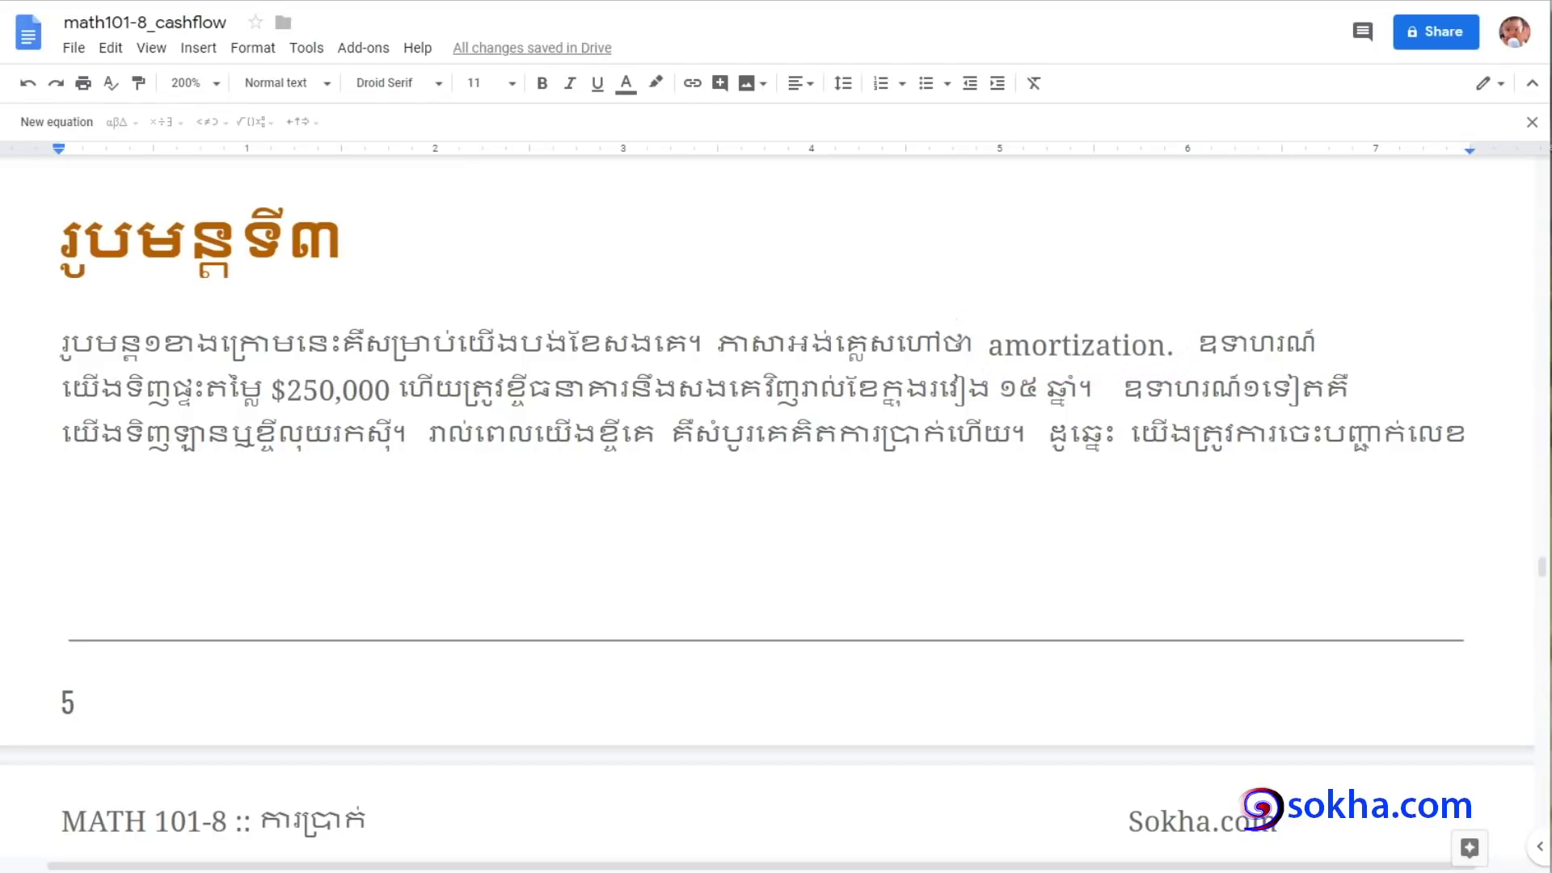
Handwrite and underline AMORT with a Khmer translation, linking it to amortization
mouse_move(525, 614)
left_mouse_down()
mouse_move(566, 511)
mouse_move(597, 602)
left_mouse_up()
mouse_move(530, 578)
left_mouse_down()
mouse_move(582, 575)
mouse_move(634, 521)
mouse_move(699, 573)
left_mouse_up()
mouse_move(774, 495)
left_mouse_down()
mouse_move(763, 502)
mouse_move(822, 538)
left_mouse_up()
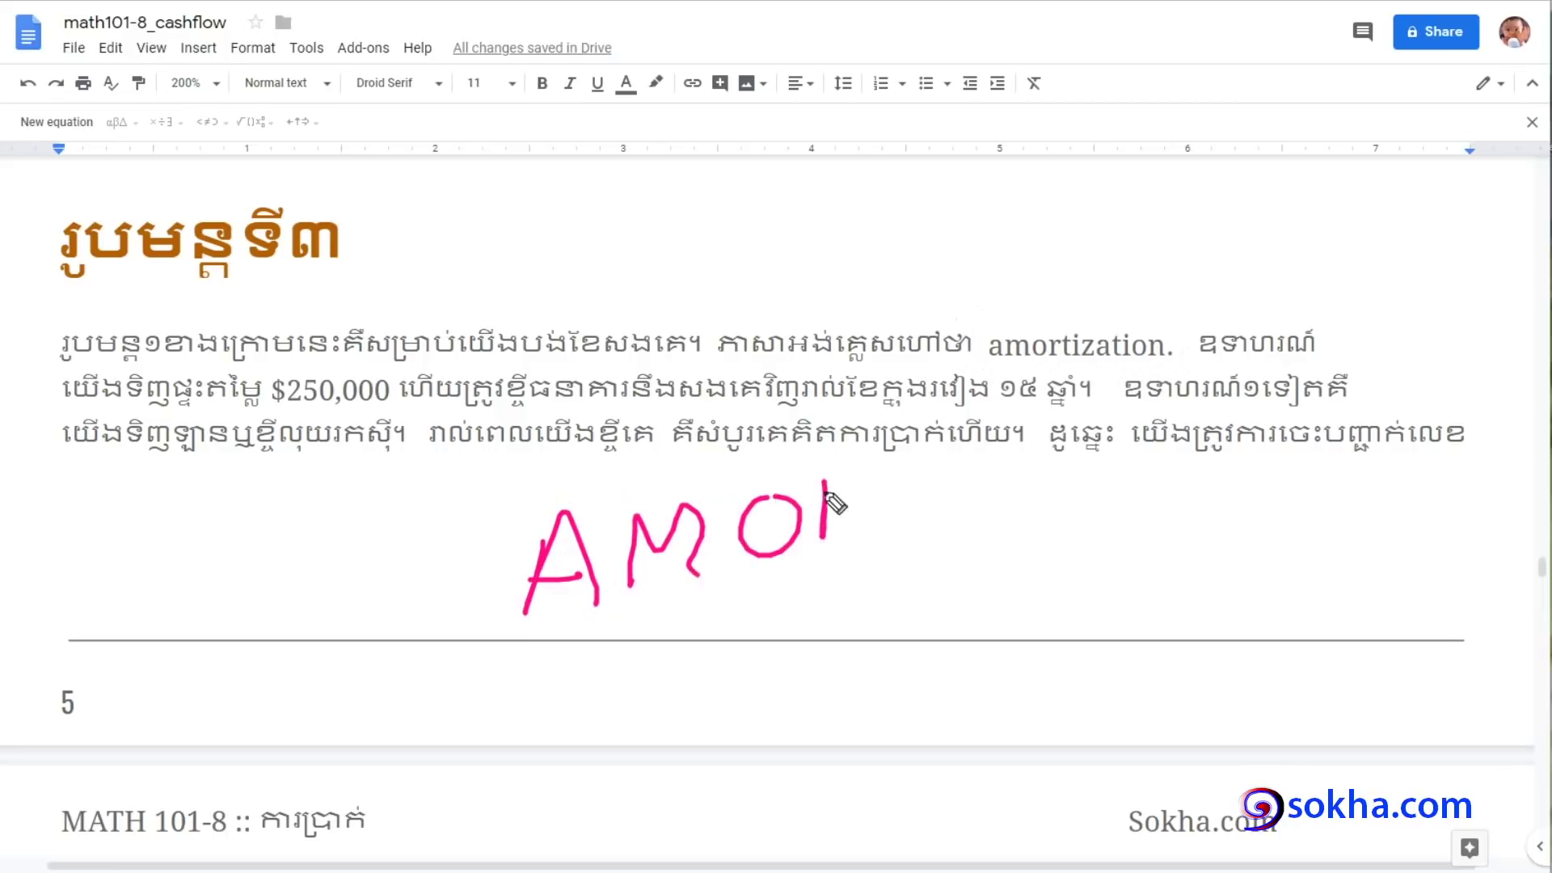
left_click_drag(822, 482, 885, 532)
mouse_move(889, 463)
left_mouse_down()
mouse_move(960, 456)
mouse_move(916, 533)
left_mouse_up()
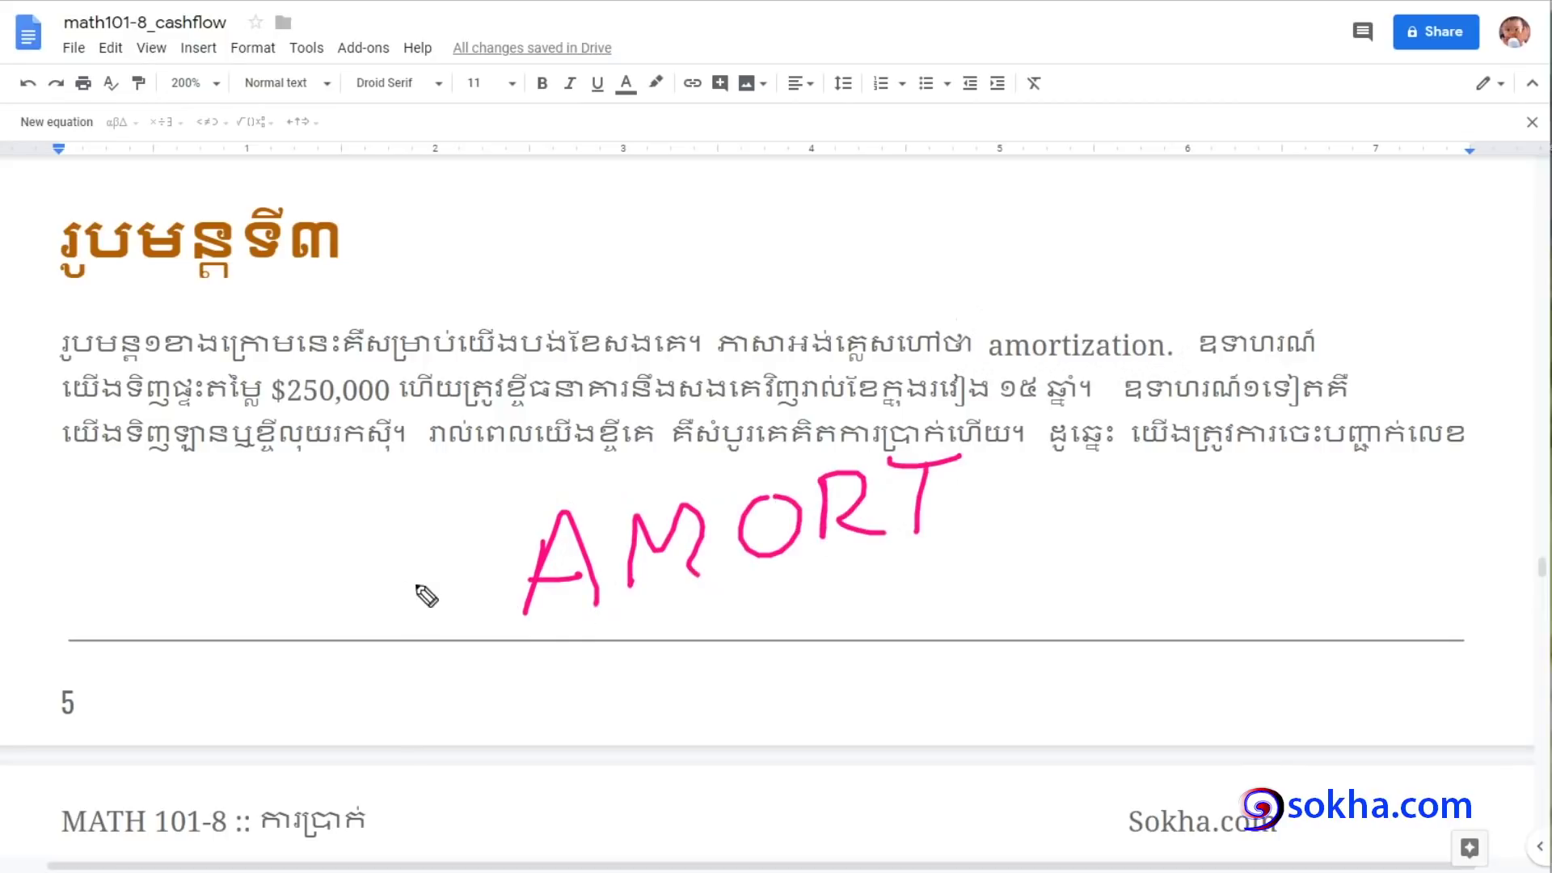
left_click_drag(533, 638, 949, 590)
left_click_drag(1071, 519, 982, 396)
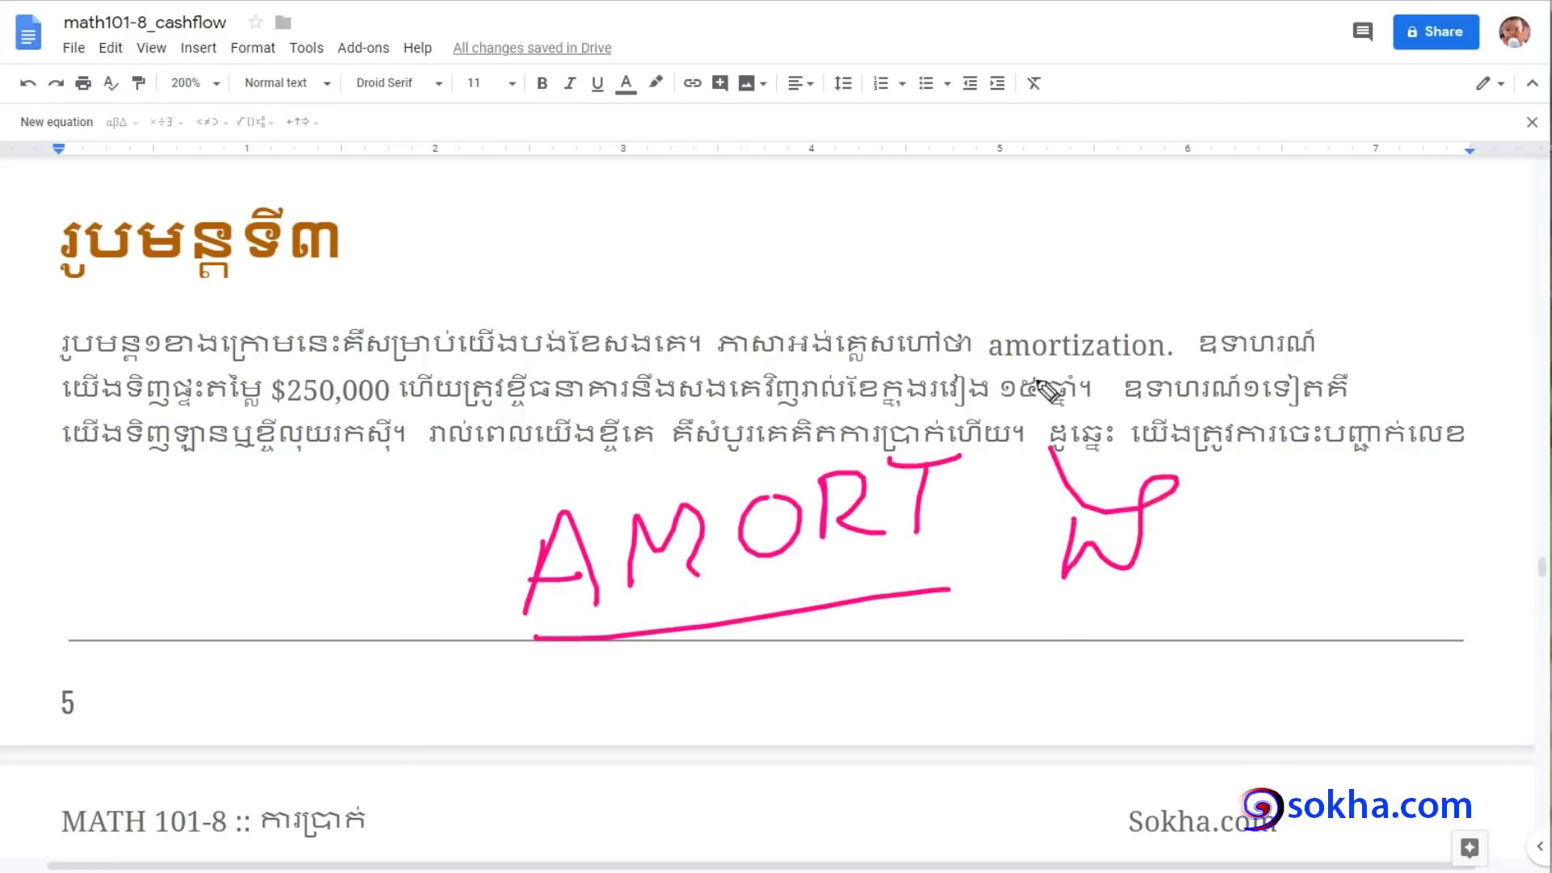
left_click_drag(1160, 483, 1214, 568)
mouse_move(1274, 497)
left_mouse_down()
mouse_move(1323, 485)
mouse_move(1301, 479)
left_mouse_up()
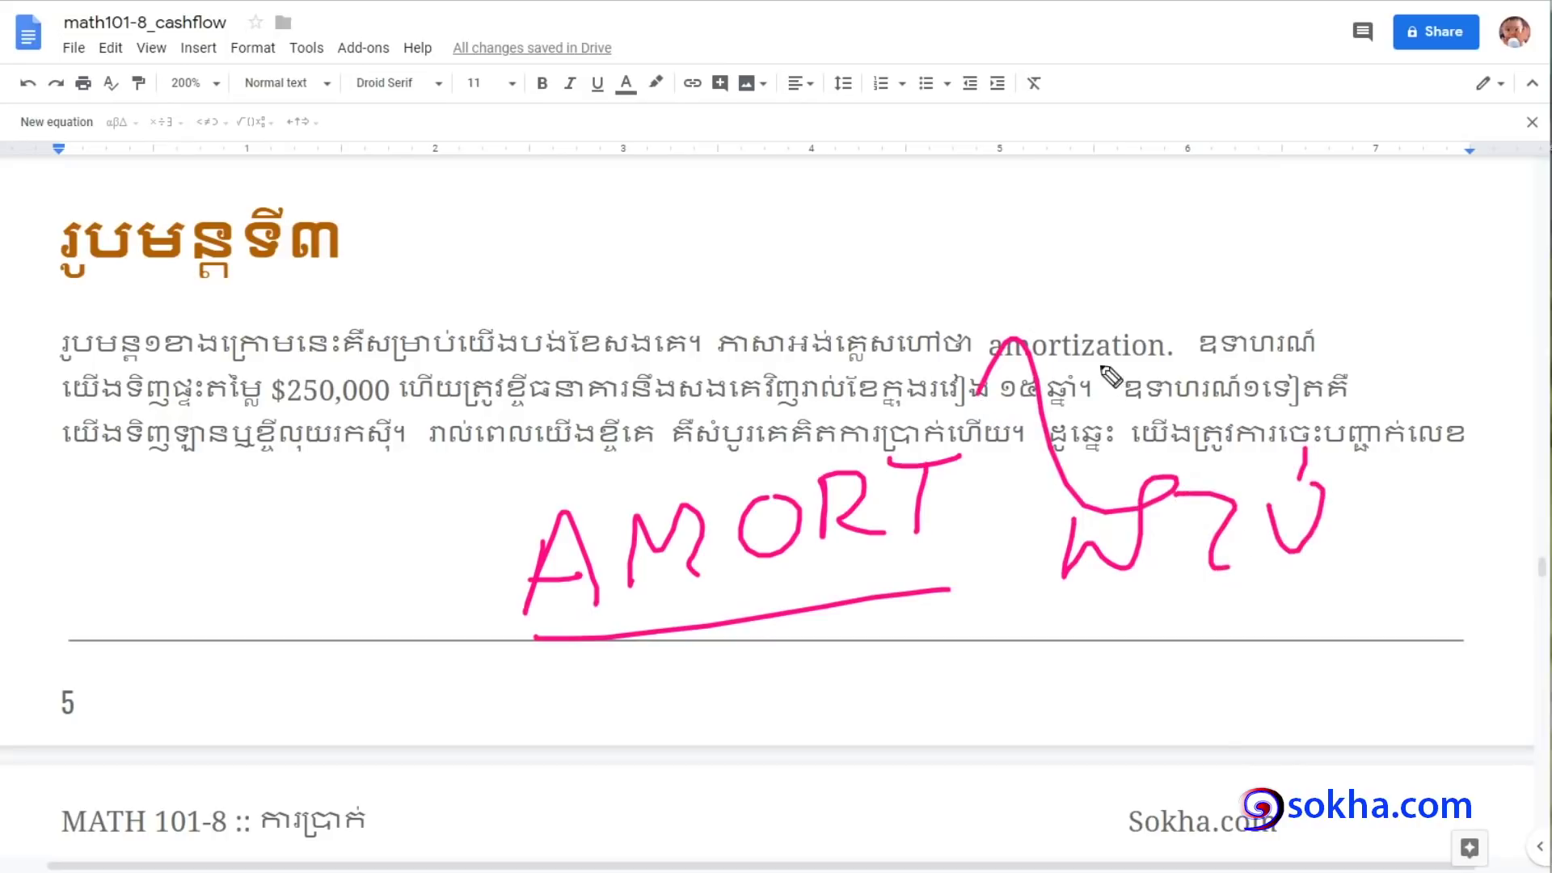
mouse_move(990, 305)
left_mouse_down()
mouse_move(1204, 360)
mouse_move(876, 348)
left_mouse_up()
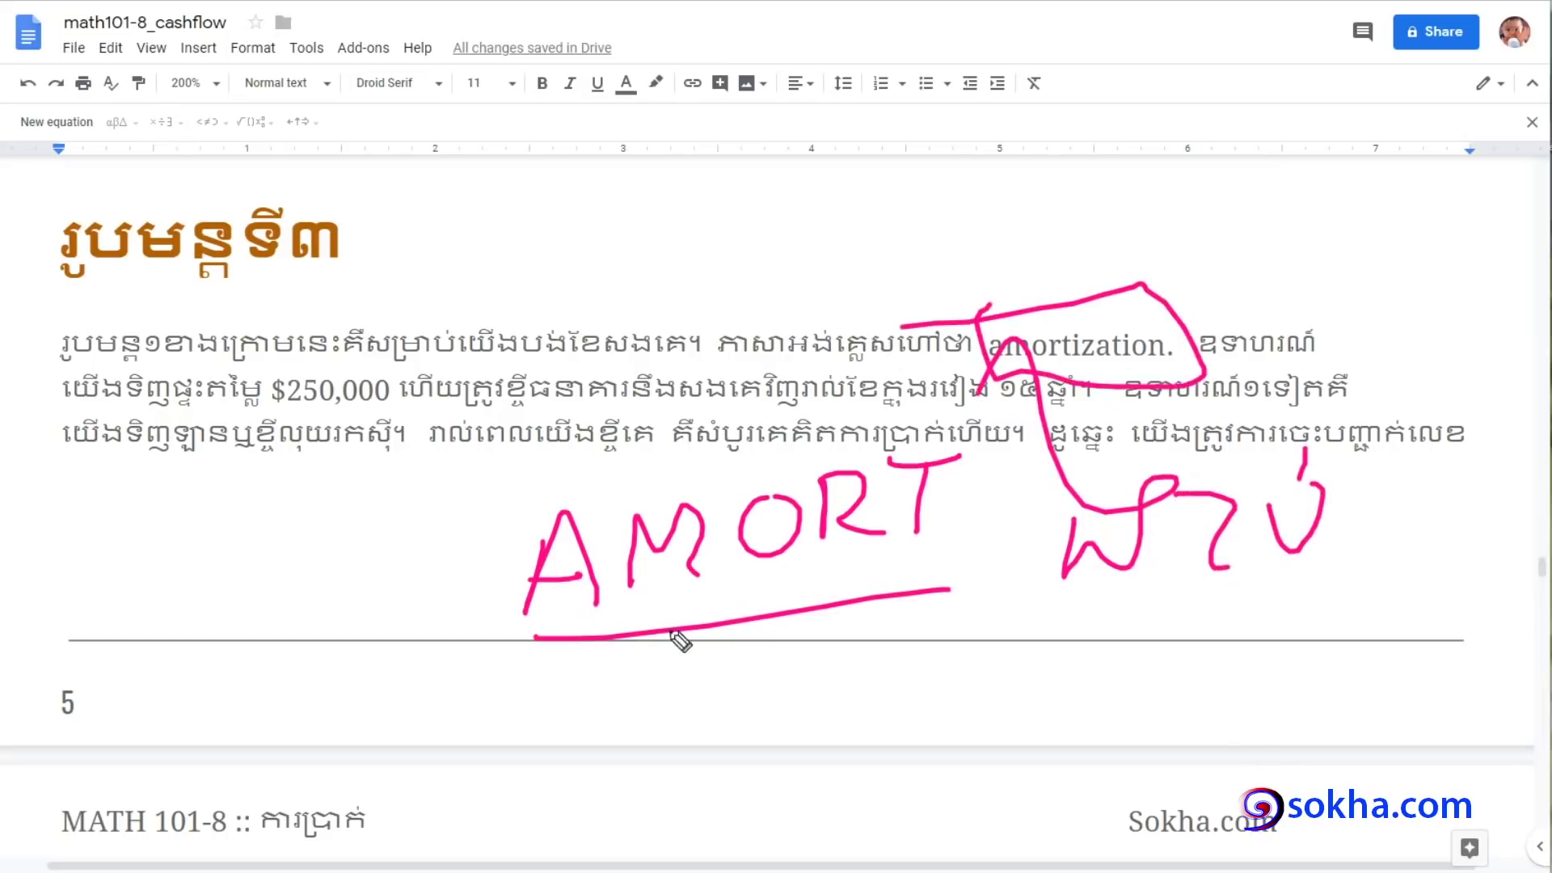
mouse_move(572, 634)
left_mouse_down()
mouse_move(919, 596)
mouse_move(554, 658)
mouse_move(898, 607)
left_mouse_up()
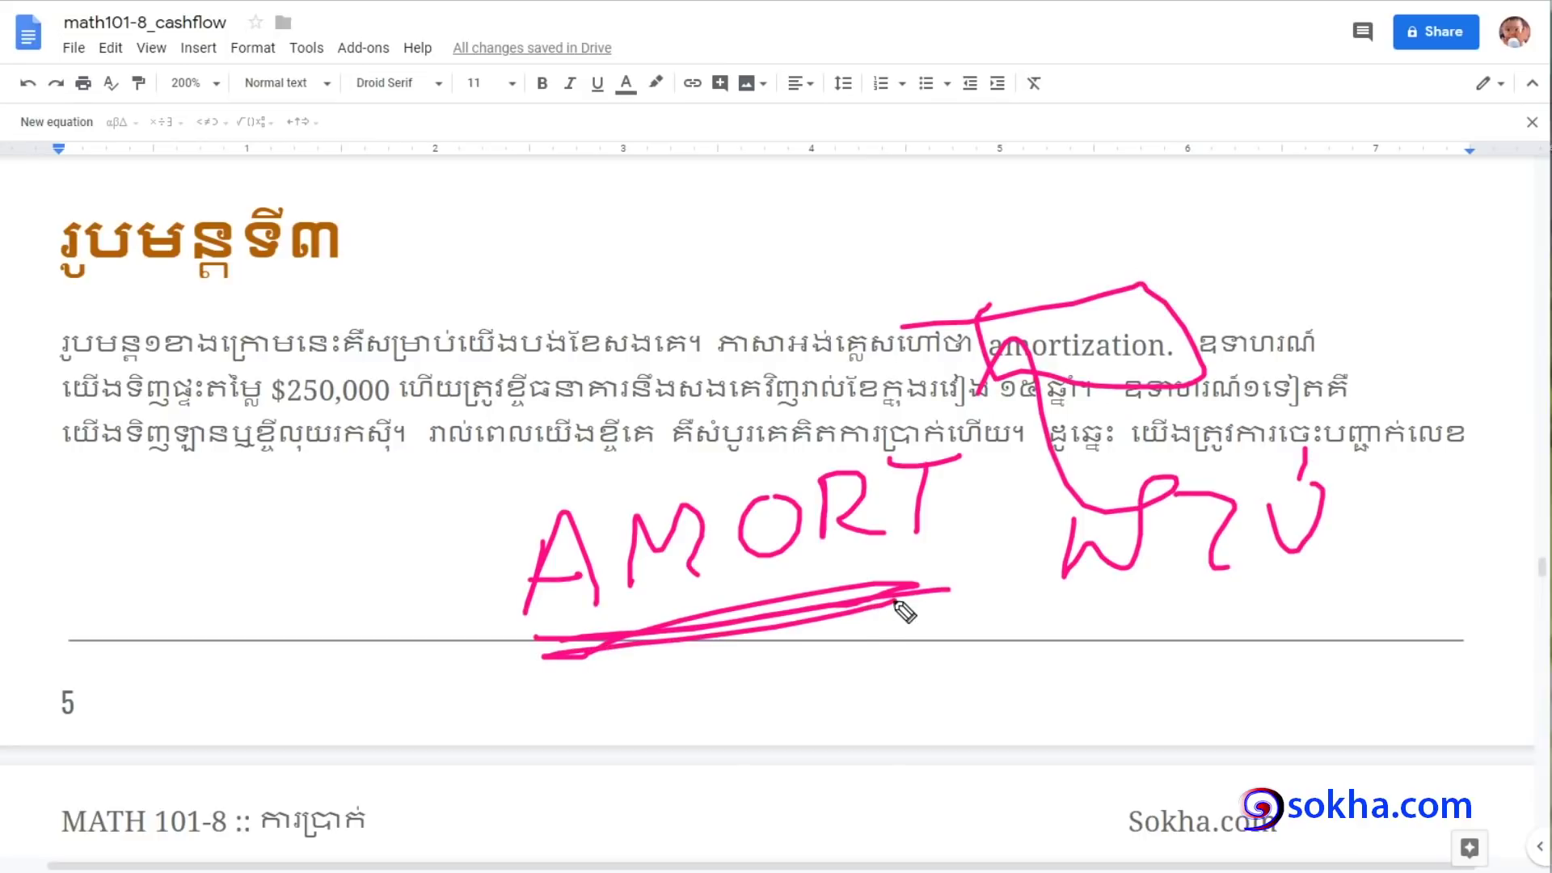
Circle and arrow the $250,000 home price, clear all ink, and scroll to the payment formula image
mouse_move(380, 359)
left_mouse_down()
mouse_move(365, 432)
mouse_move(364, 343)
left_mouse_up()
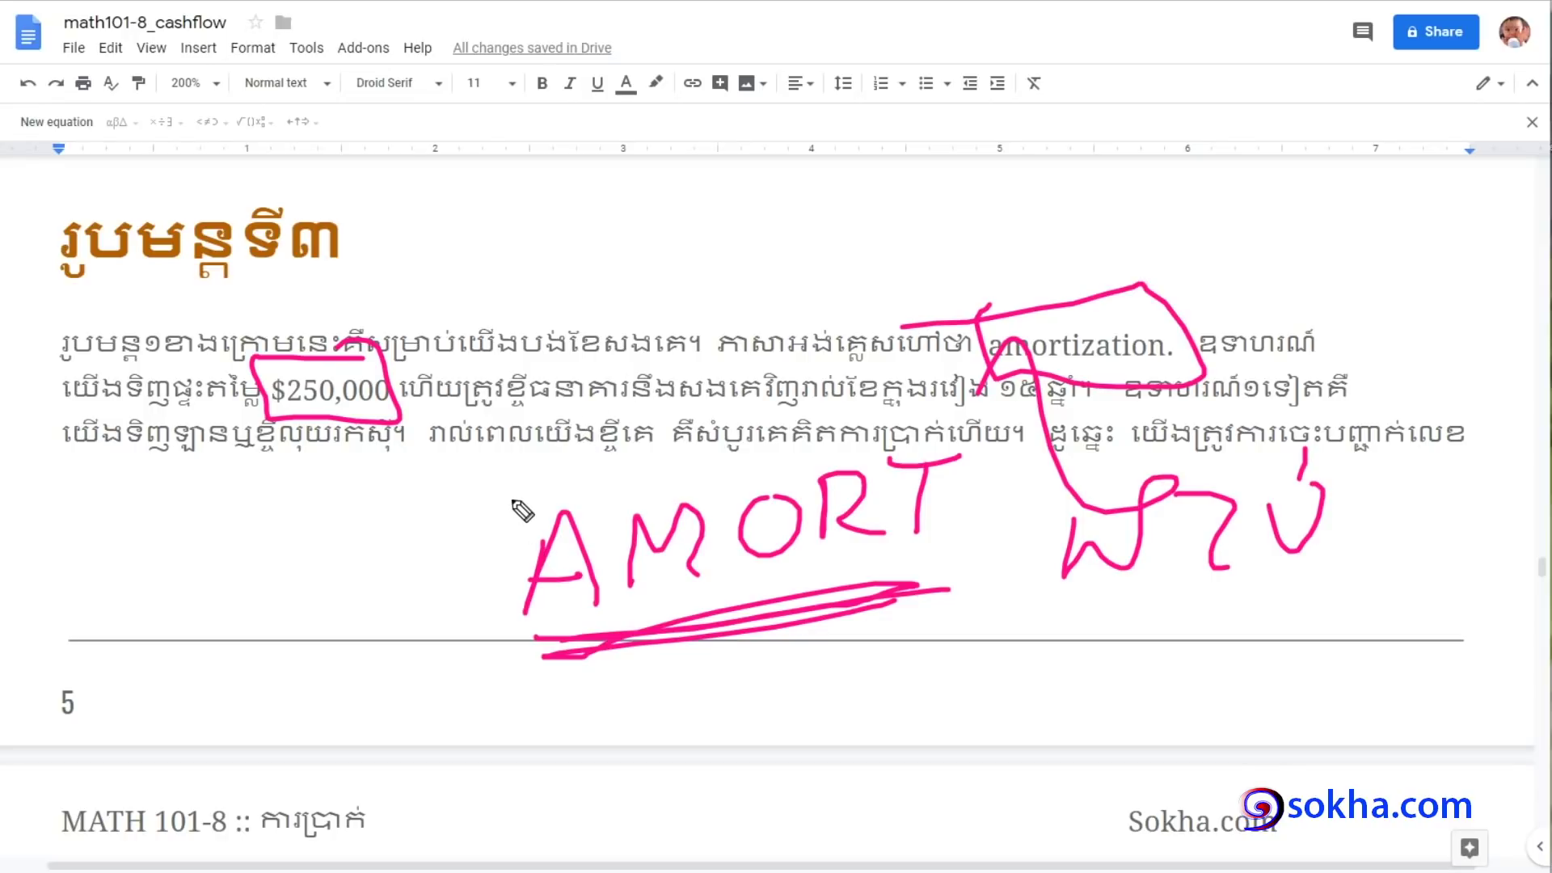
mouse_move(503, 515)
left_mouse_down()
mouse_move(1016, 481)
mouse_move(495, 653)
mouse_move(488, 508)
left_mouse_up()
left_click_drag(1270, 593, 1164, 618)
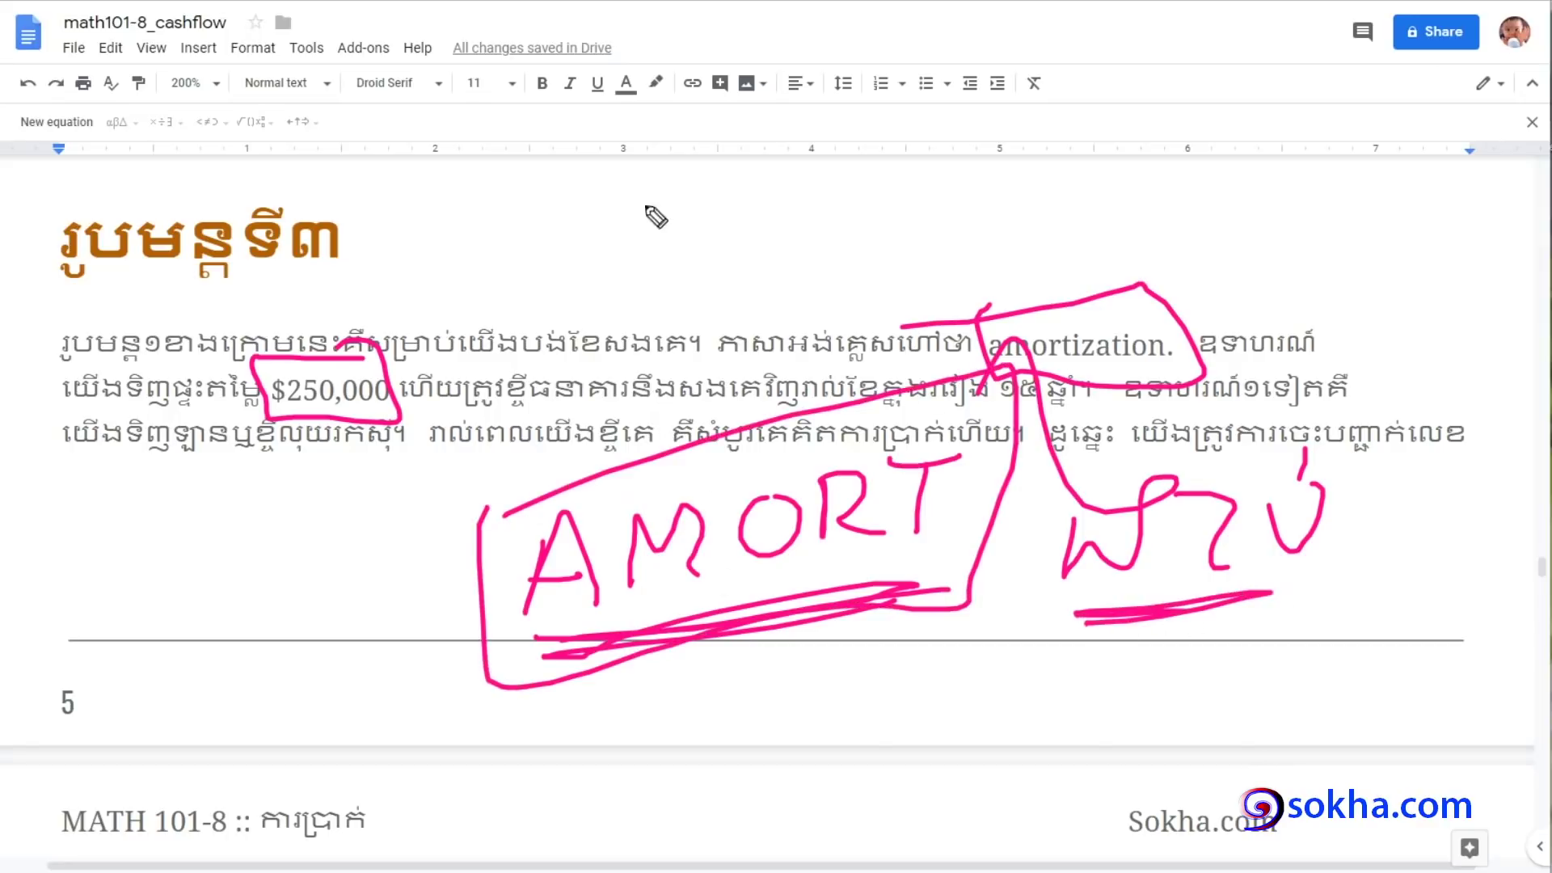
mouse_move(620, 202)
left_mouse_down()
mouse_move(352, 355)
mouse_move(366, 356)
left_mouse_up()
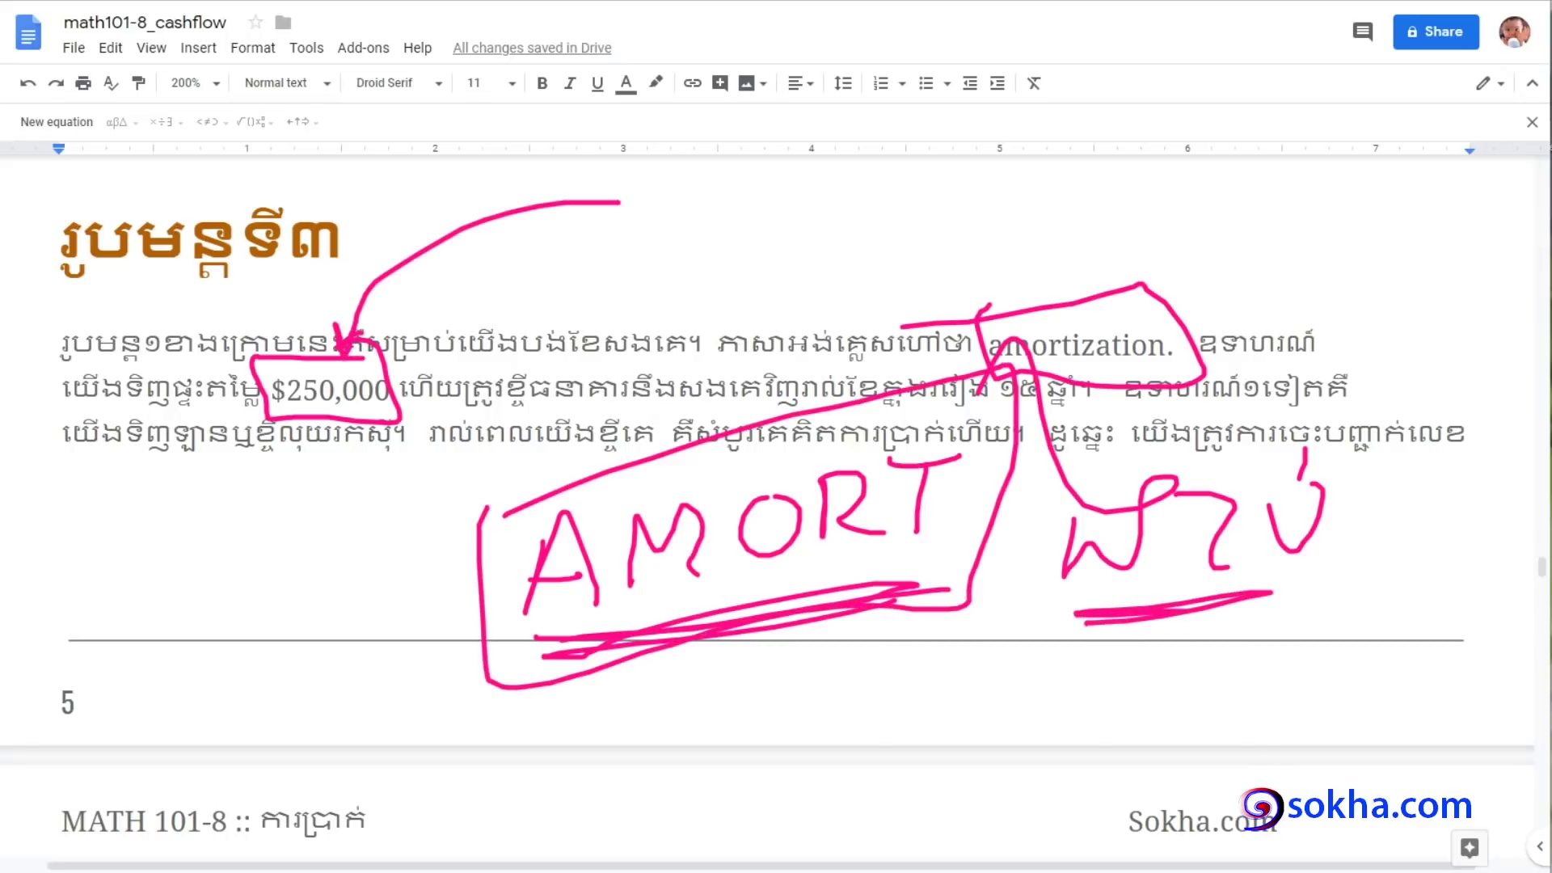
key("Escape")
left_click_drag(1542, 568, 1542, 595)
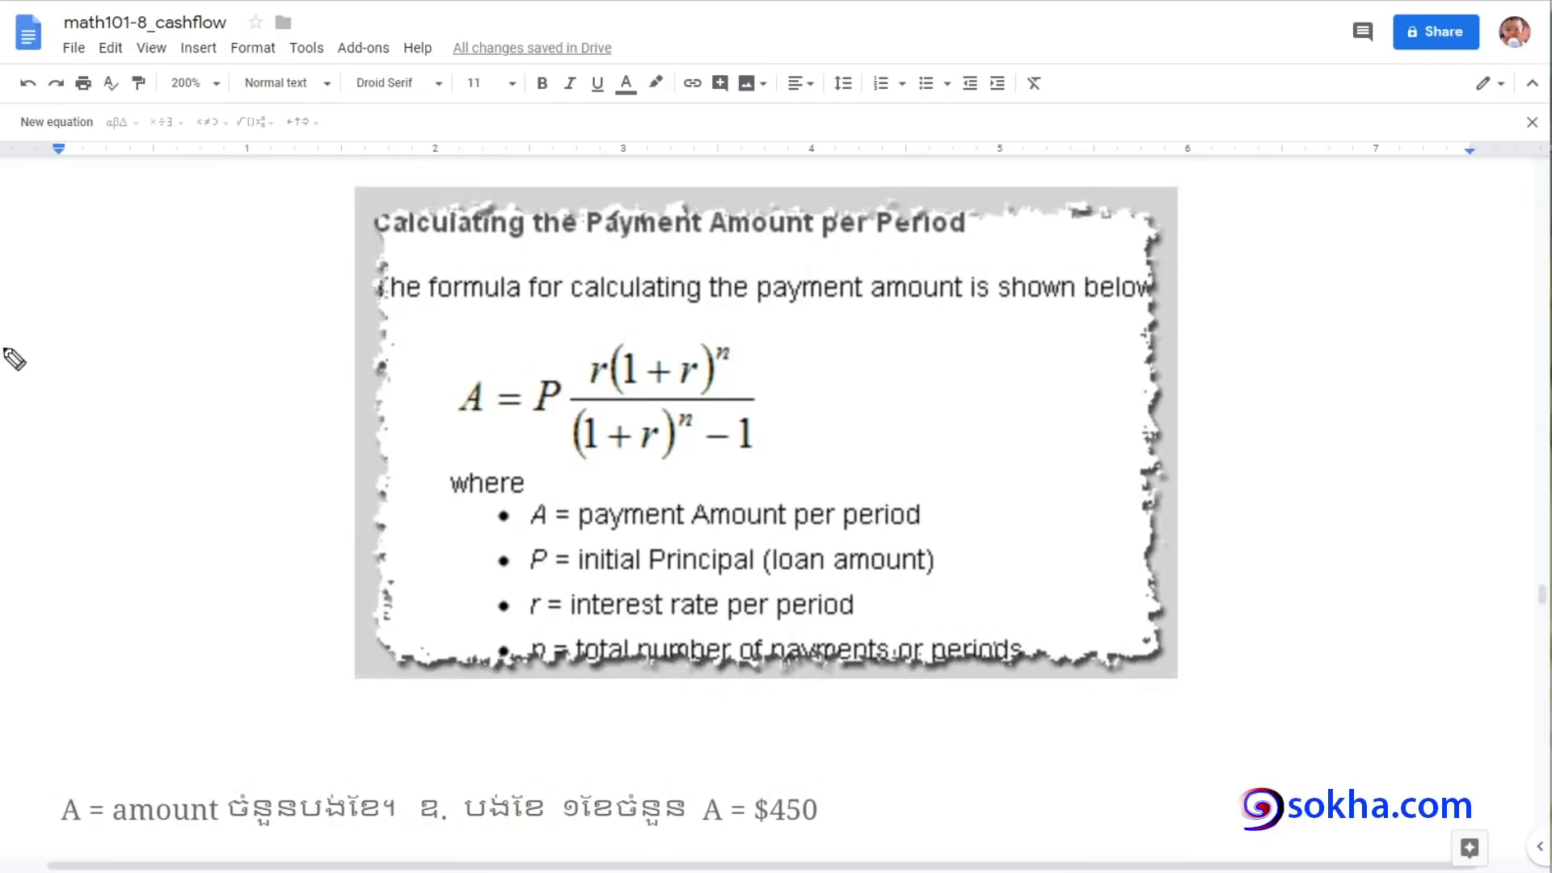
Circle the payment-per-period formula, clear the ink, and scroll down to Example 3's loan problem
mouse_move(786, 317)
left_mouse_down()
mouse_move(684, 317)
mouse_move(412, 462)
mouse_move(768, 327)
left_mouse_up()
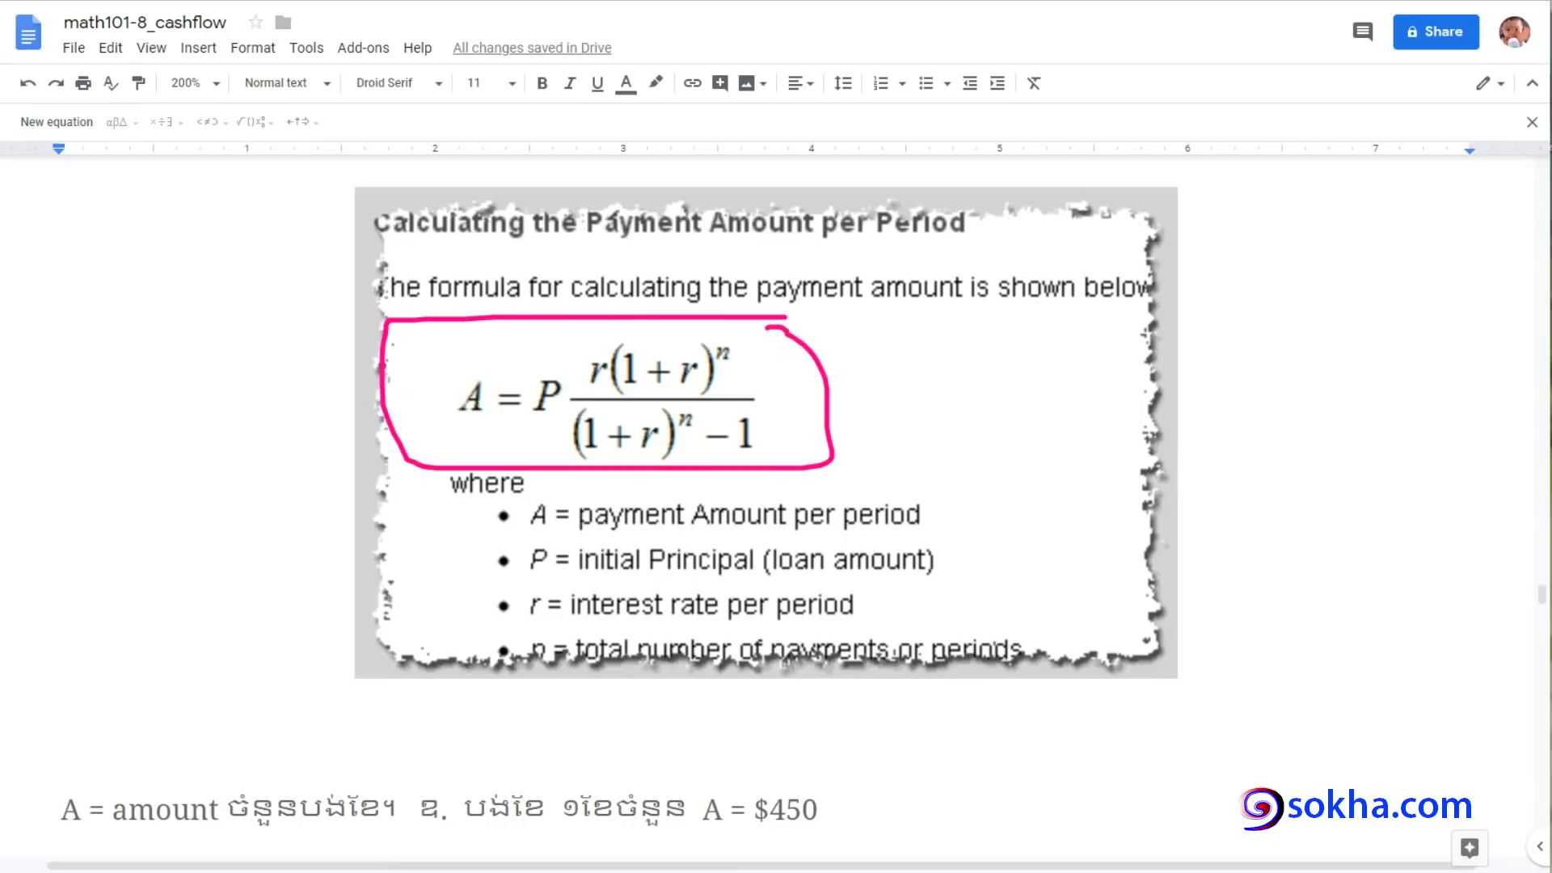
key("Escape")
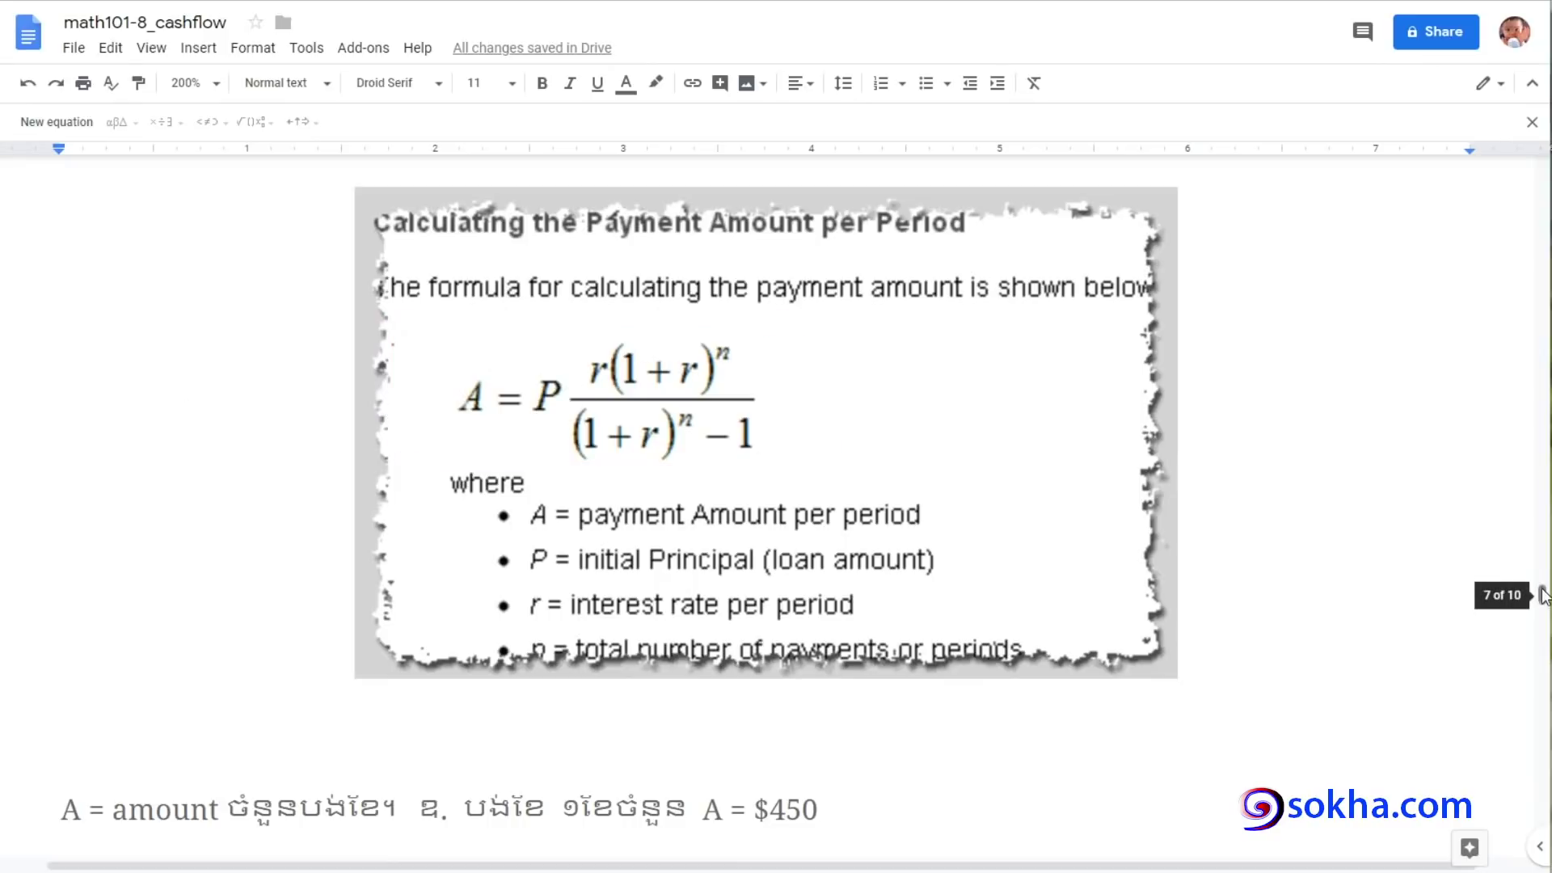
left_click_drag(1541, 596, 1544, 621)
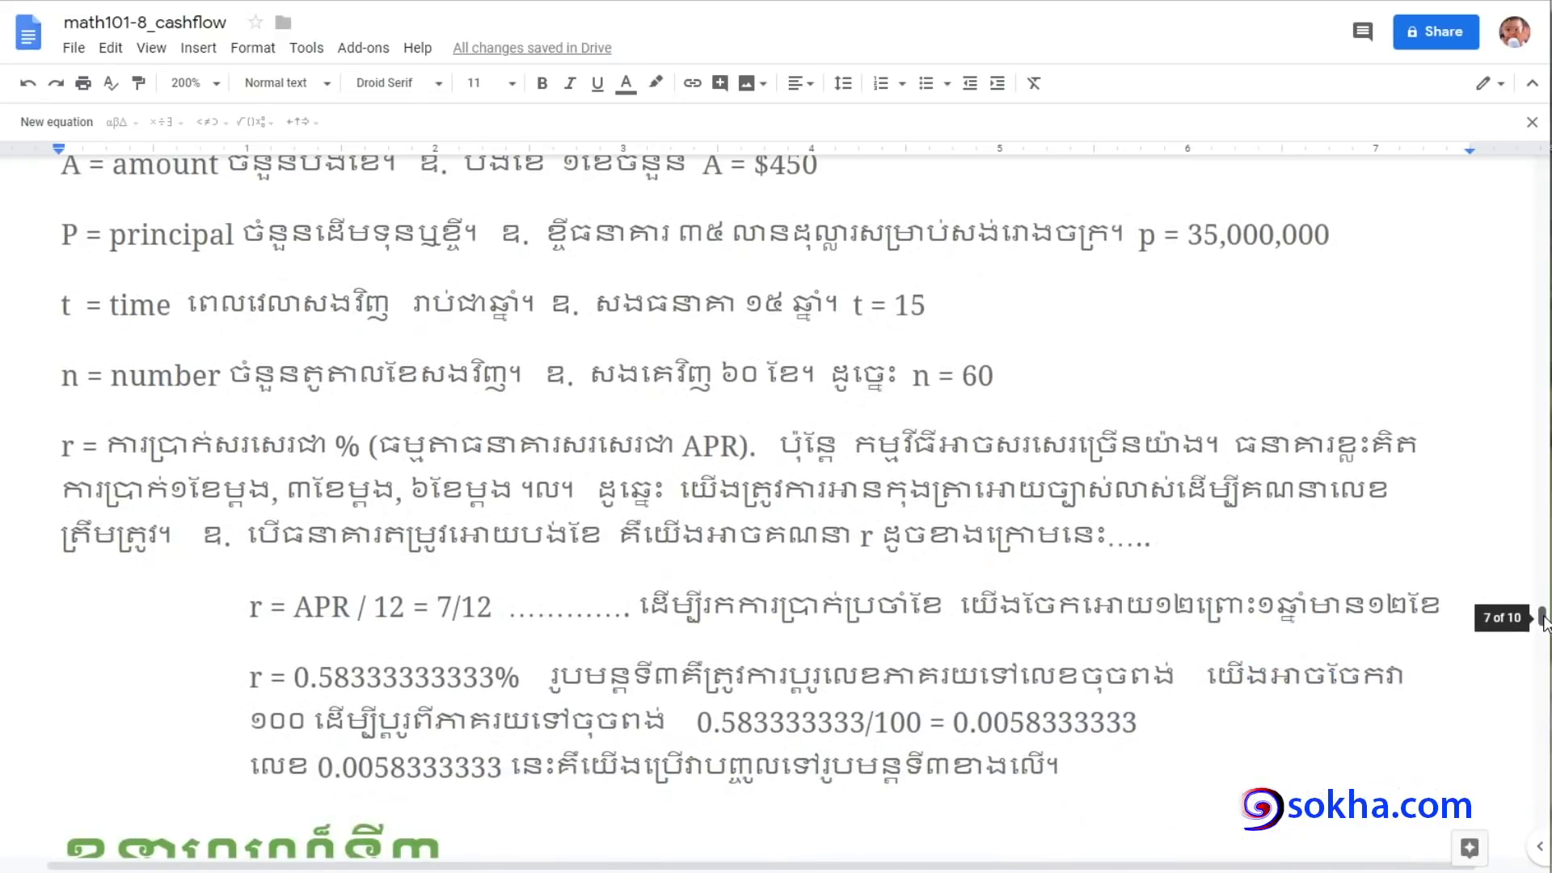
left_click_drag(1544, 622, 1544, 642)
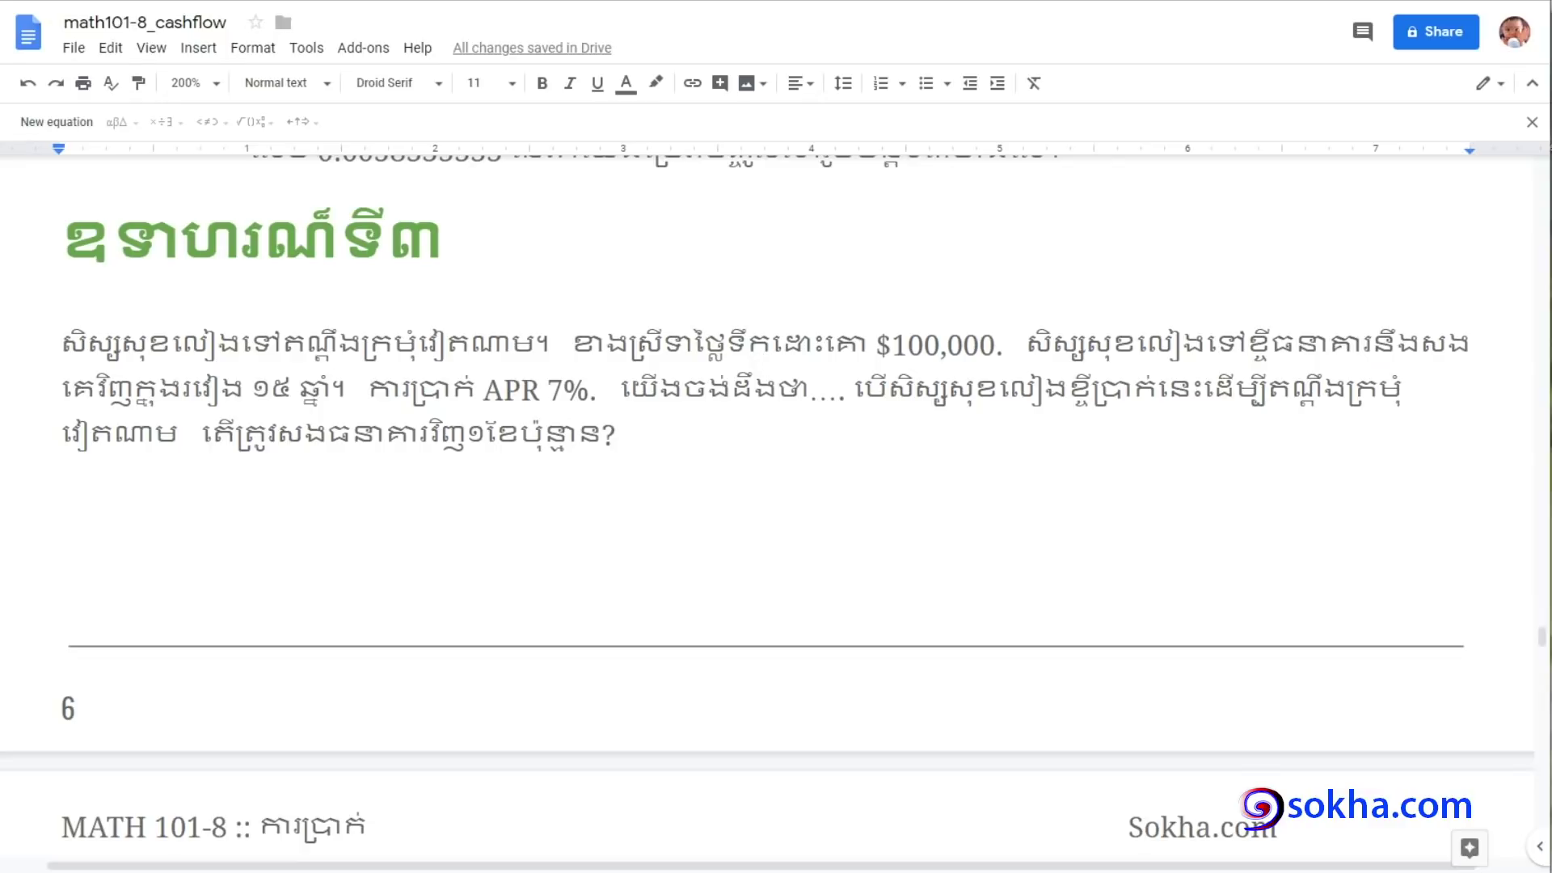
Mark Example 3's $100,000 price, 15-year term, APR 7% and monthly payment question in ink
left_click_drag(65, 279, 36, 257)
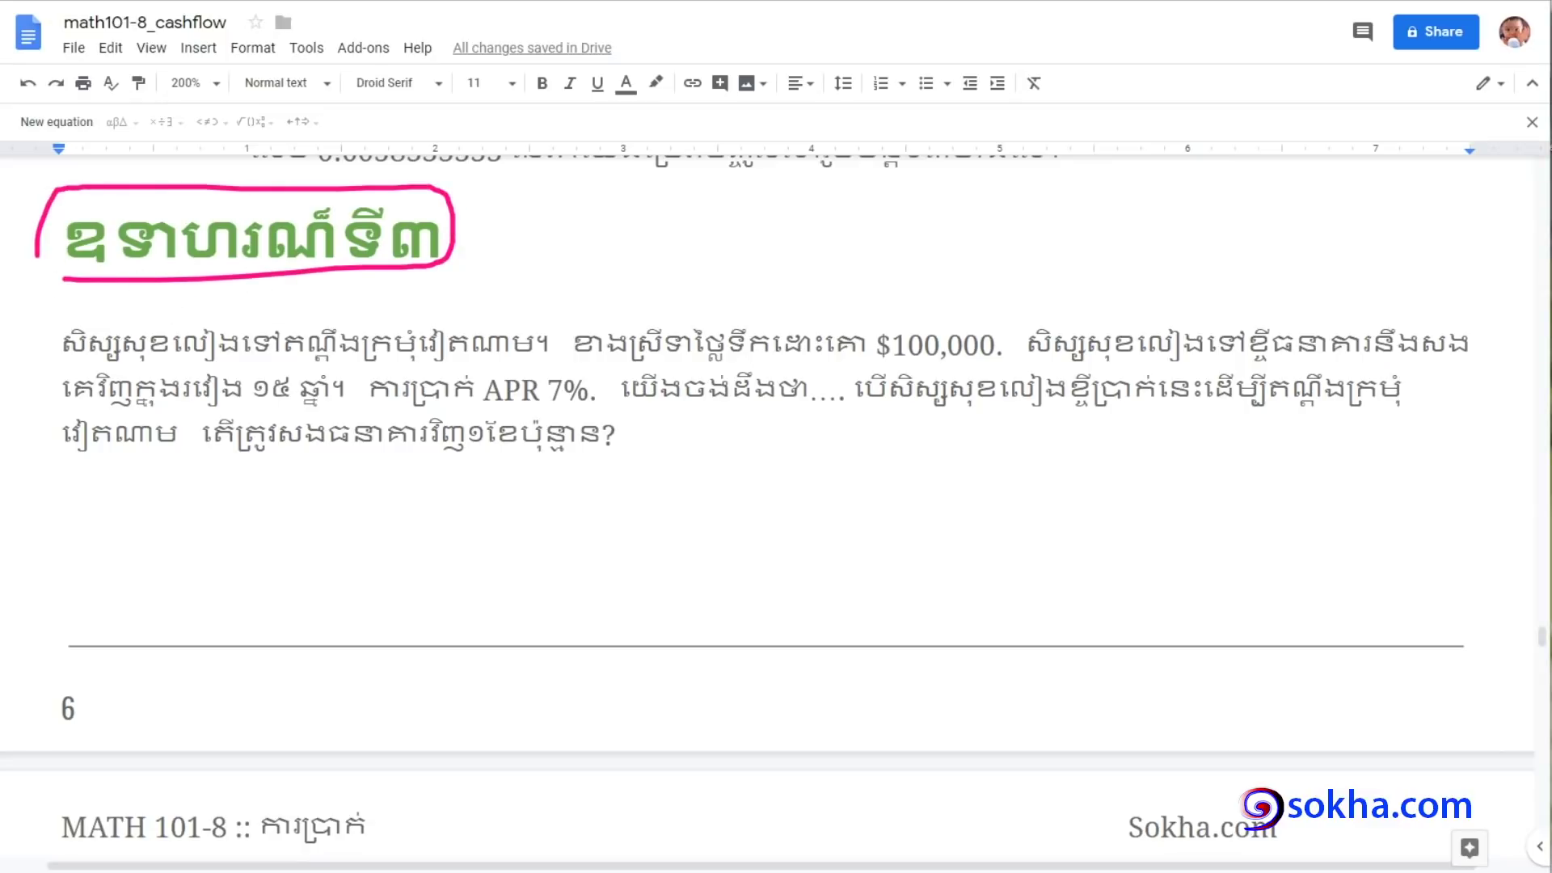
key("Escape")
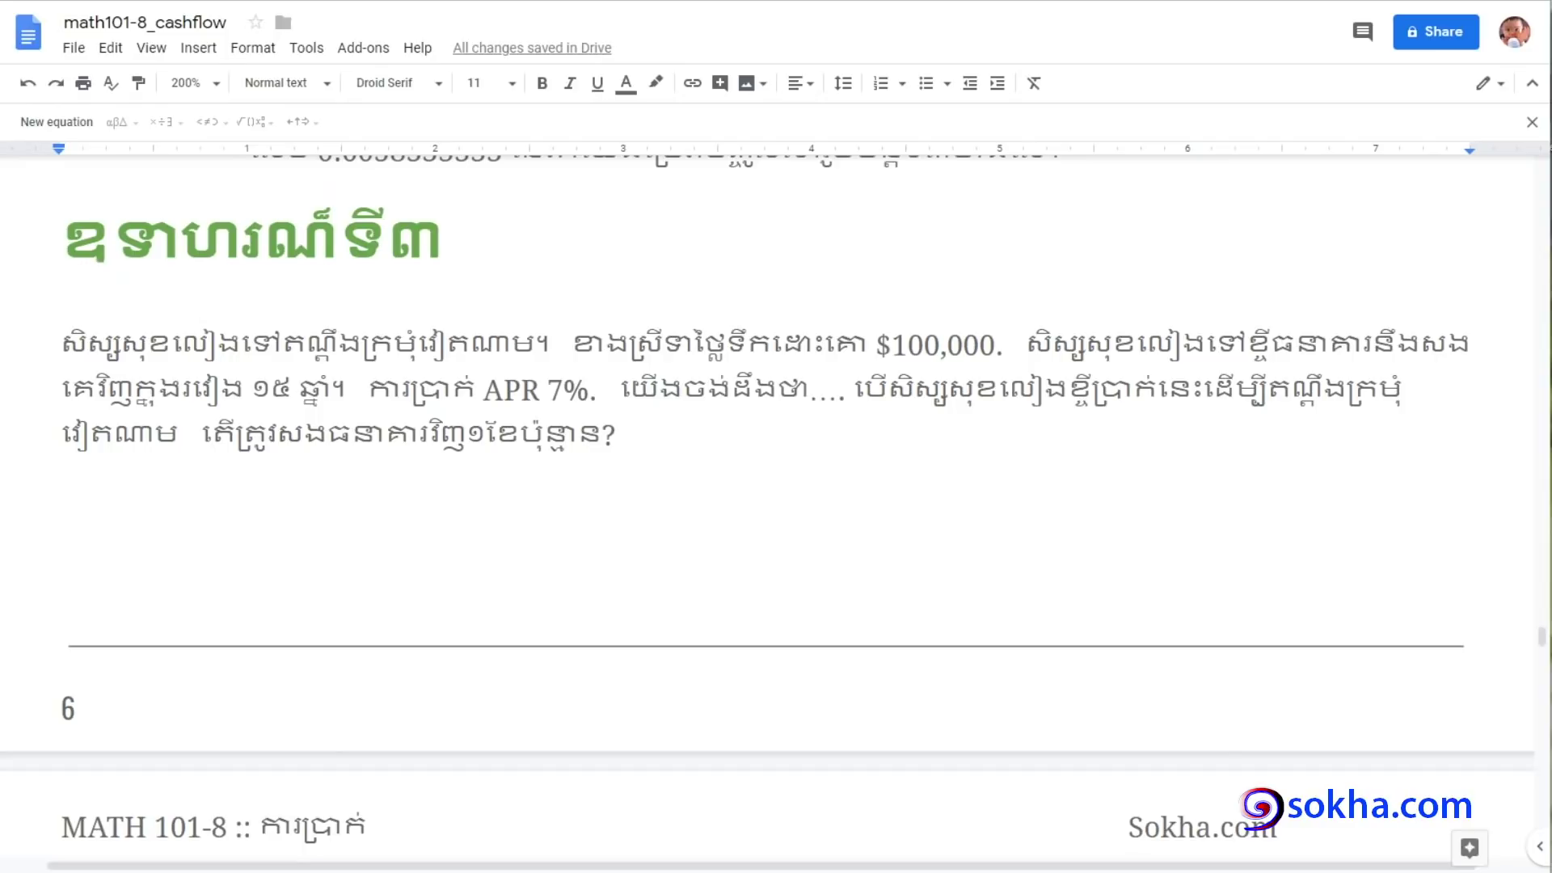
left_click_drag(40, 365, 562, 363)
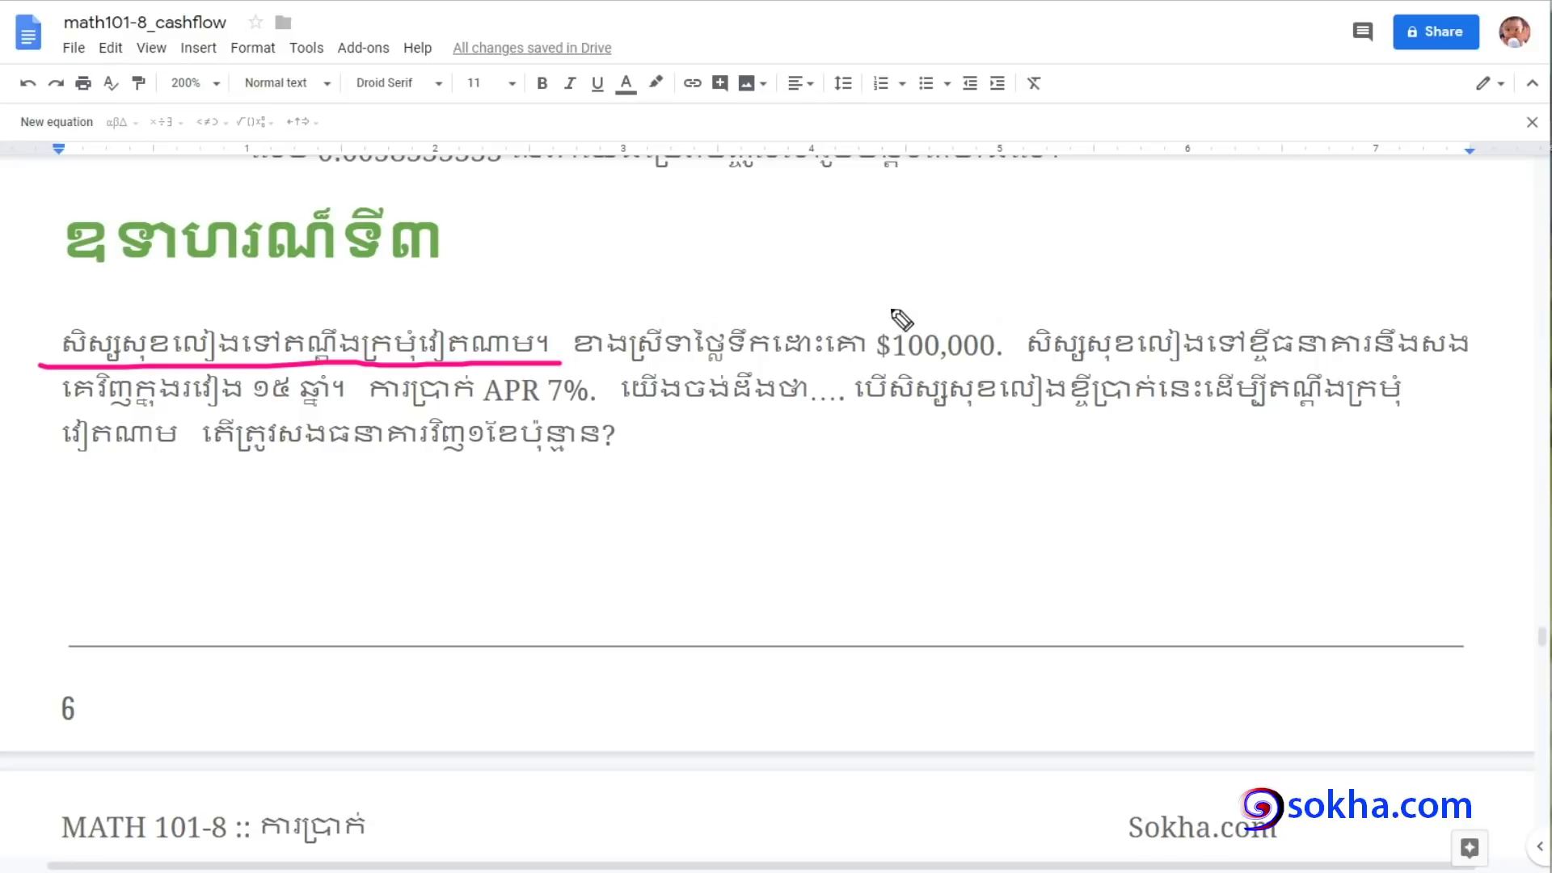
left_click_drag(857, 306, 841, 281)
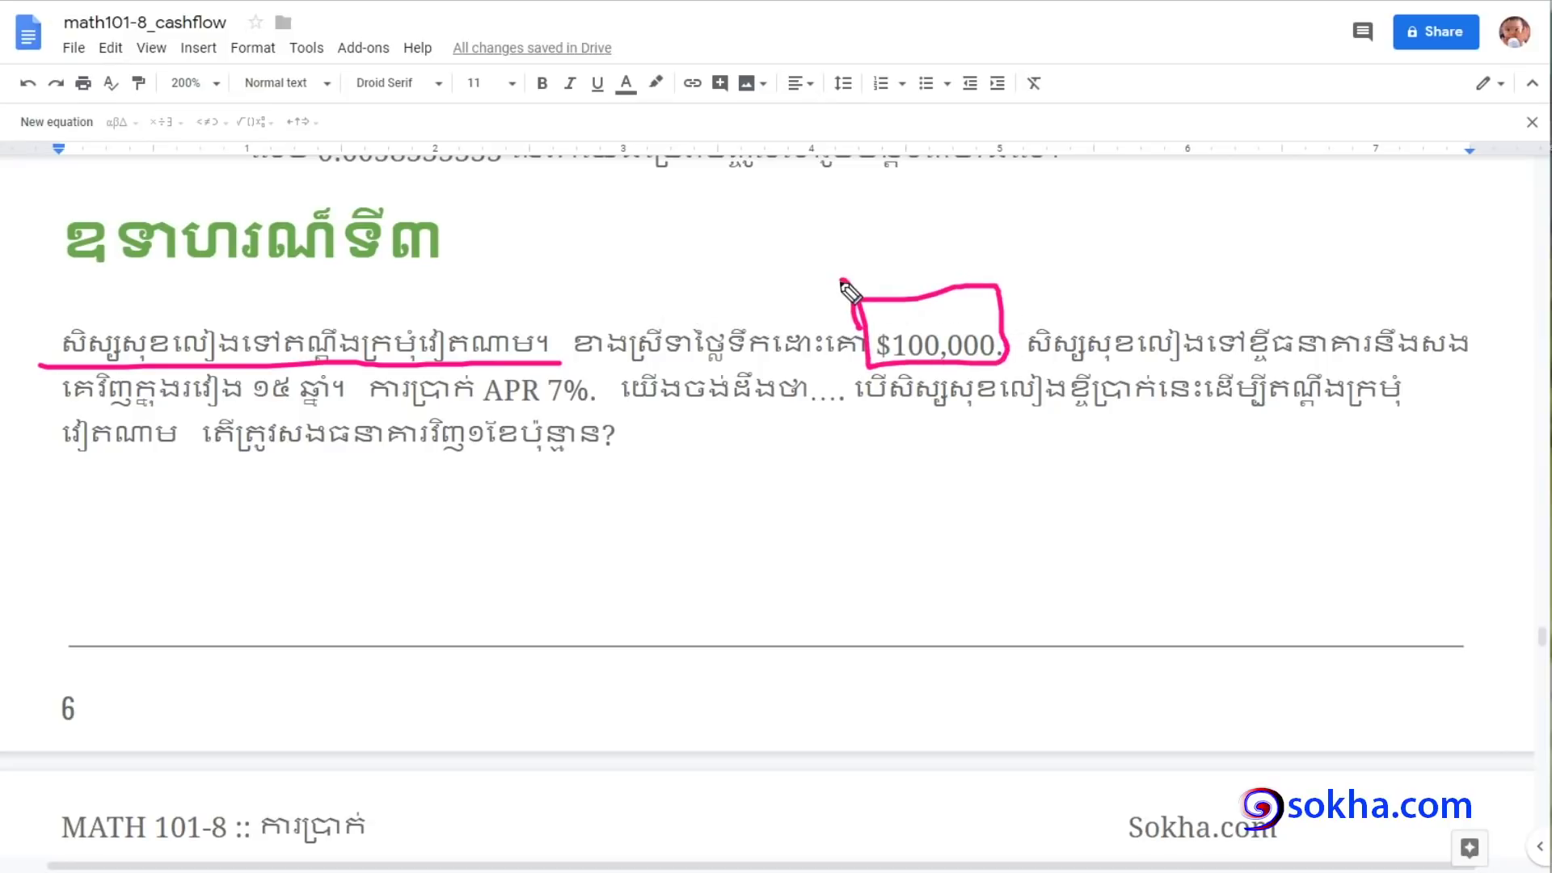
left_click_drag(1112, 354, 1283, 367)
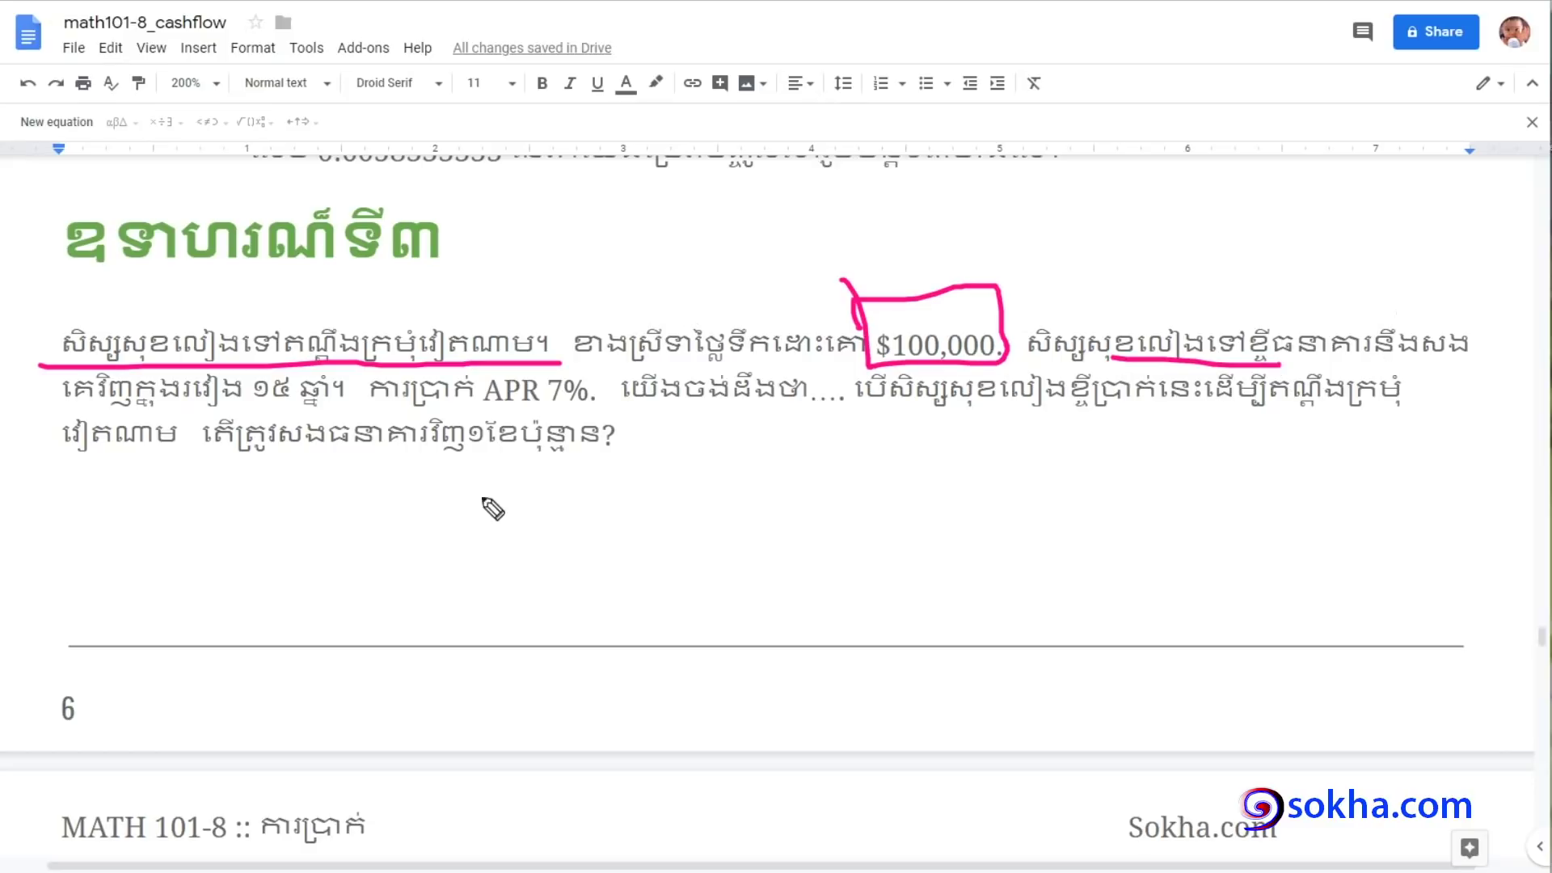
left_click_drag(228, 412, 340, 413)
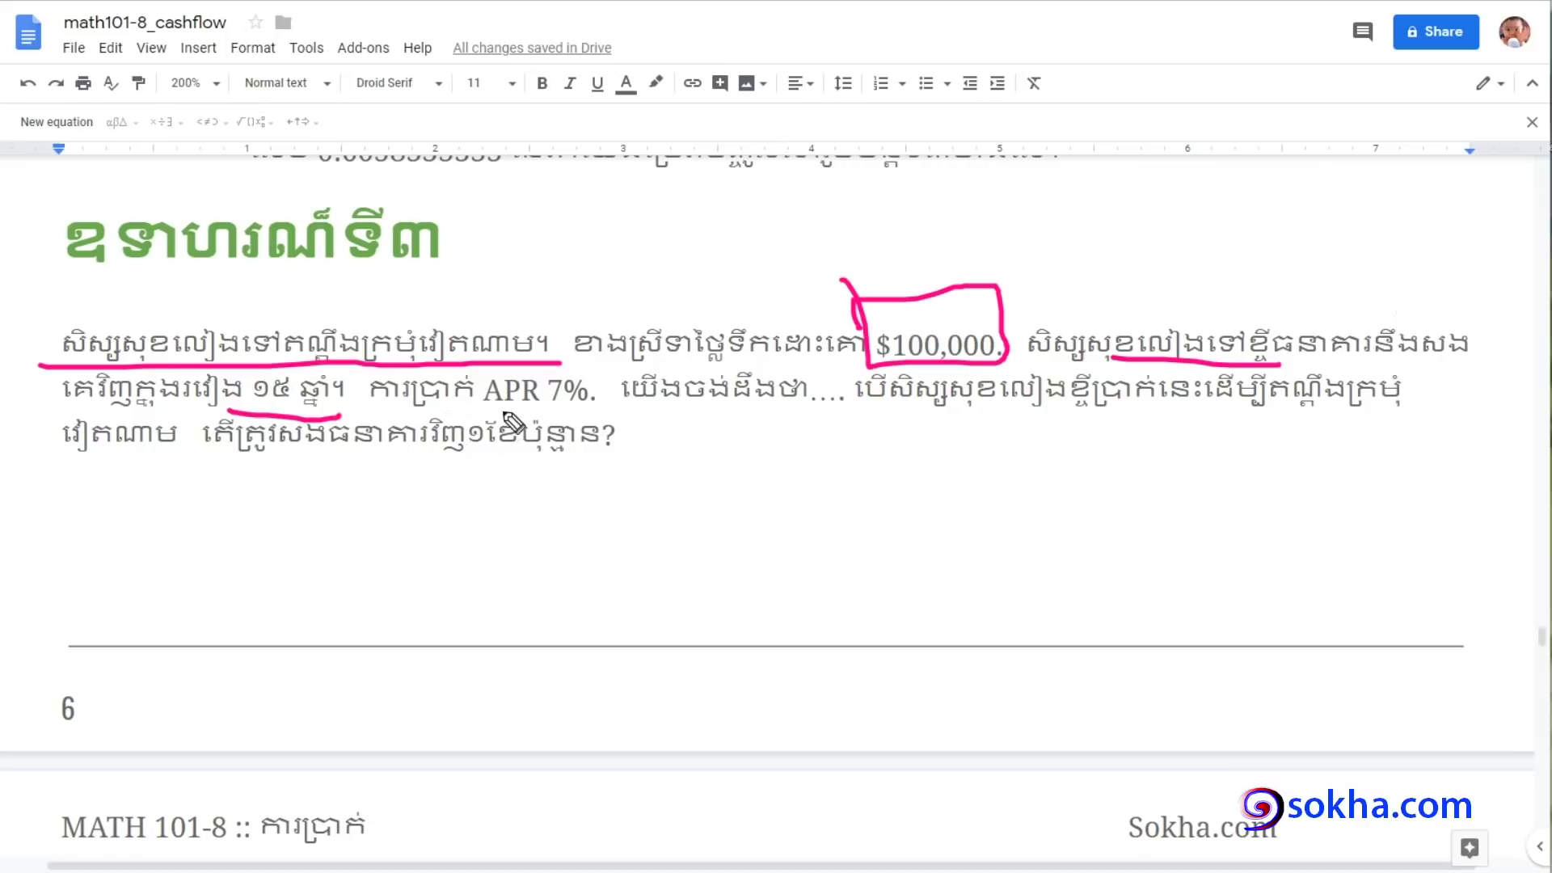
left_click_drag(481, 406, 477, 365)
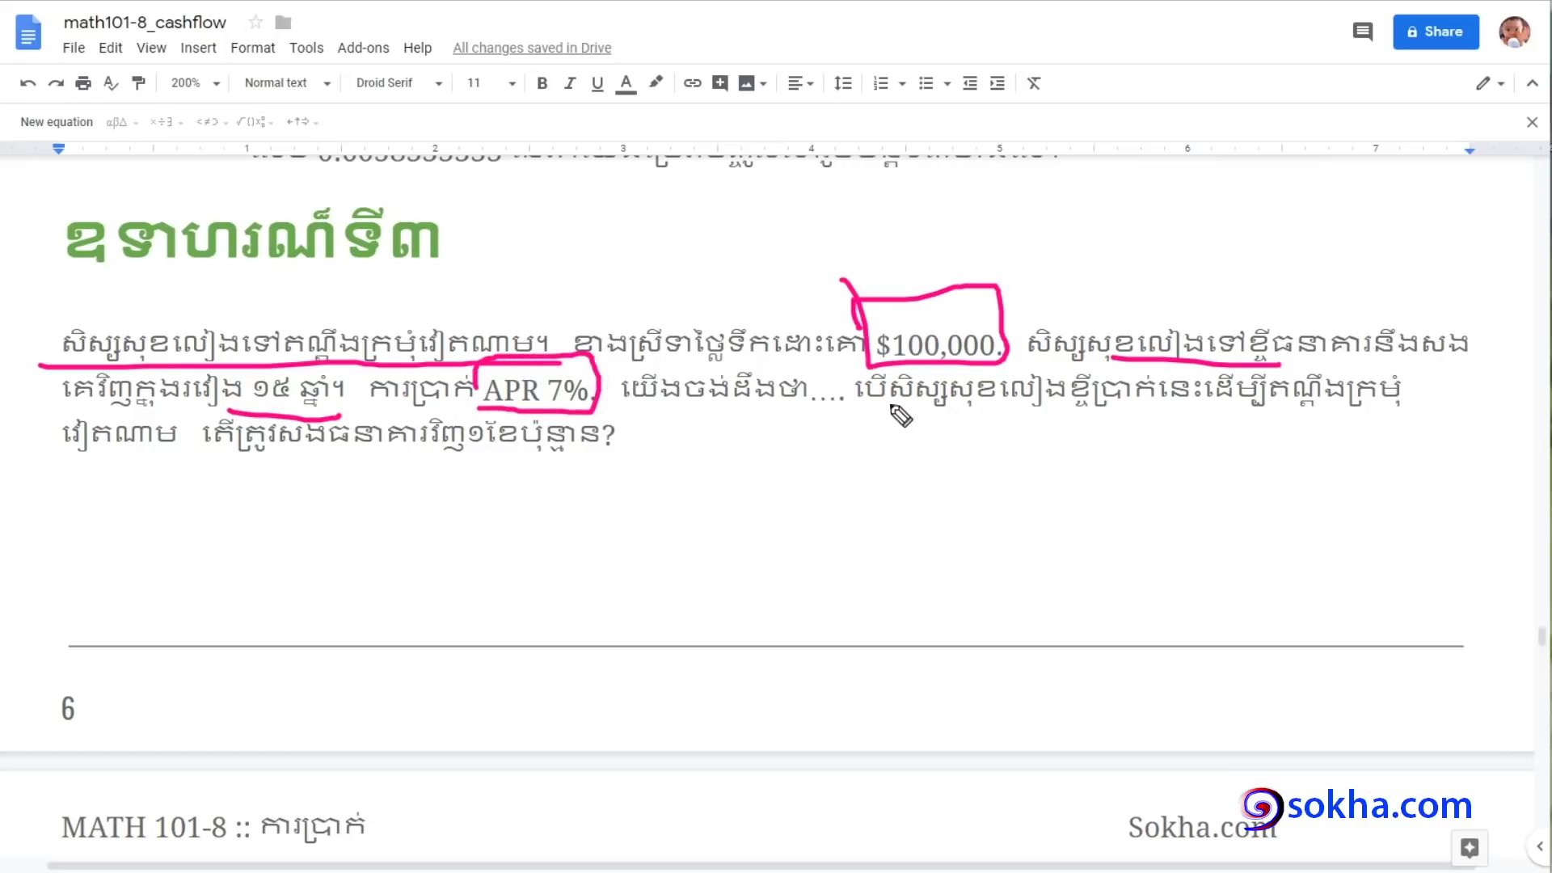
left_click_drag(867, 413, 1070, 413)
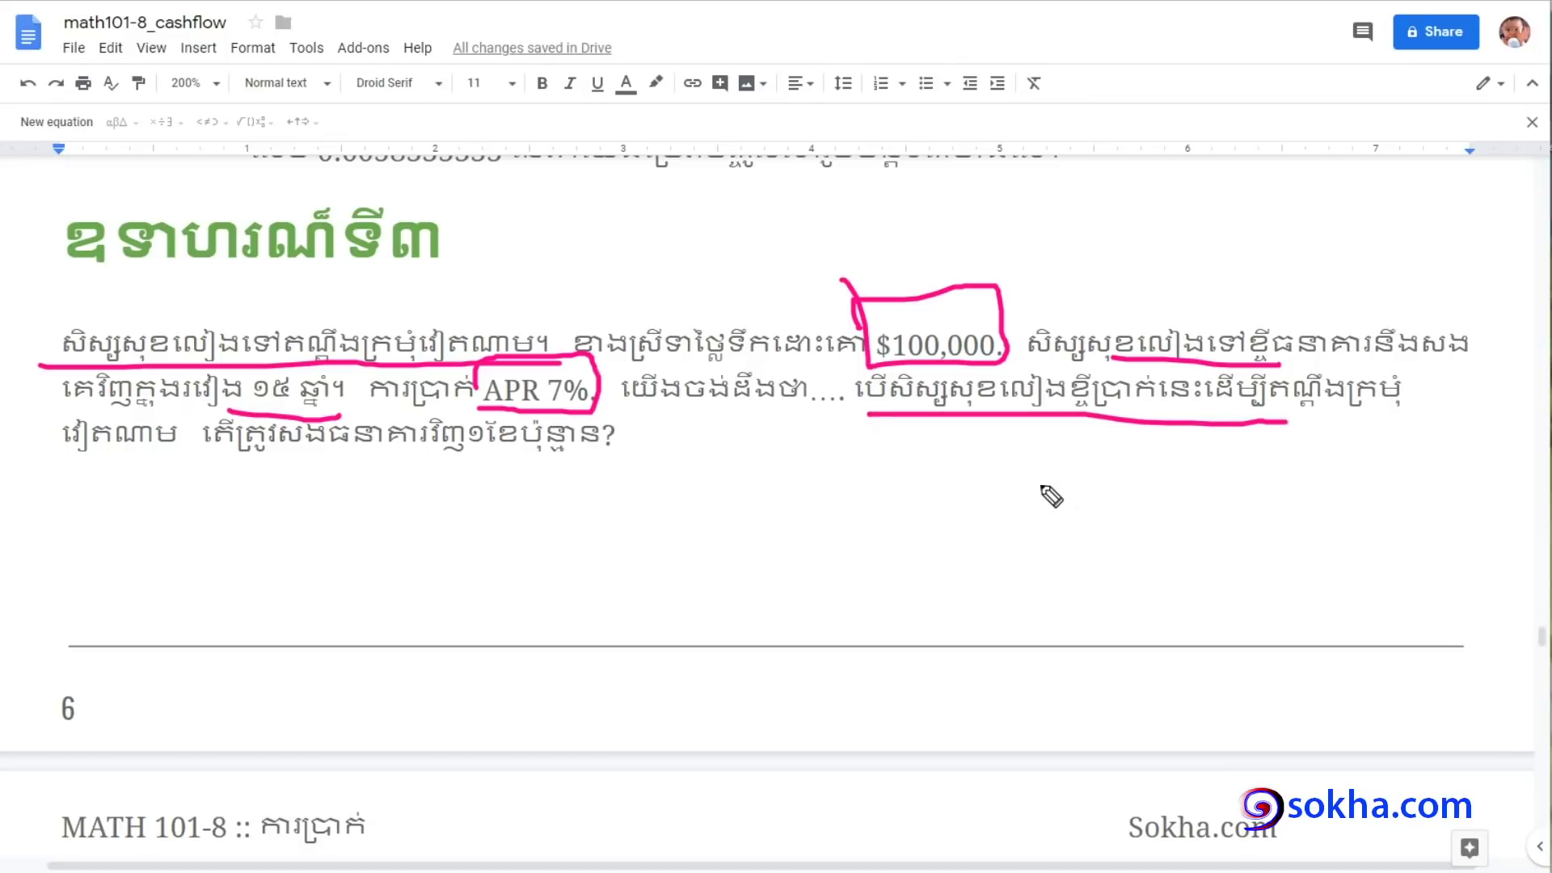
Arrow the $100,000 box, circle APR 7% and the 15-year term, then erase all ink
mouse_move(1095, 164)
left_mouse_down()
mouse_move(938, 306)
mouse_move(974, 283)
left_mouse_up()
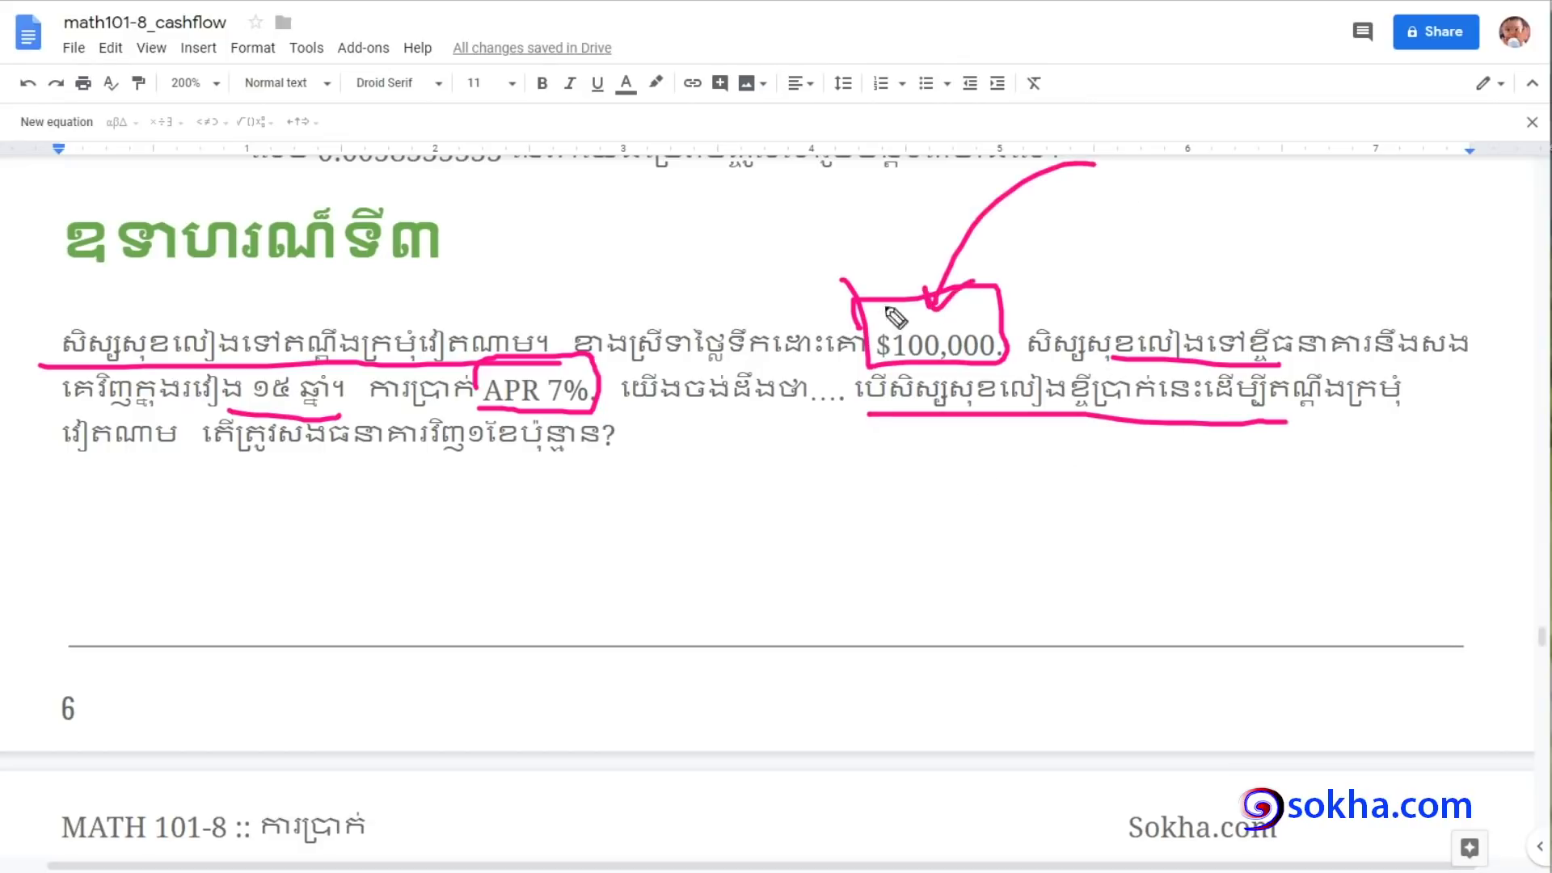
left_click_drag(490, 354, 526, 294)
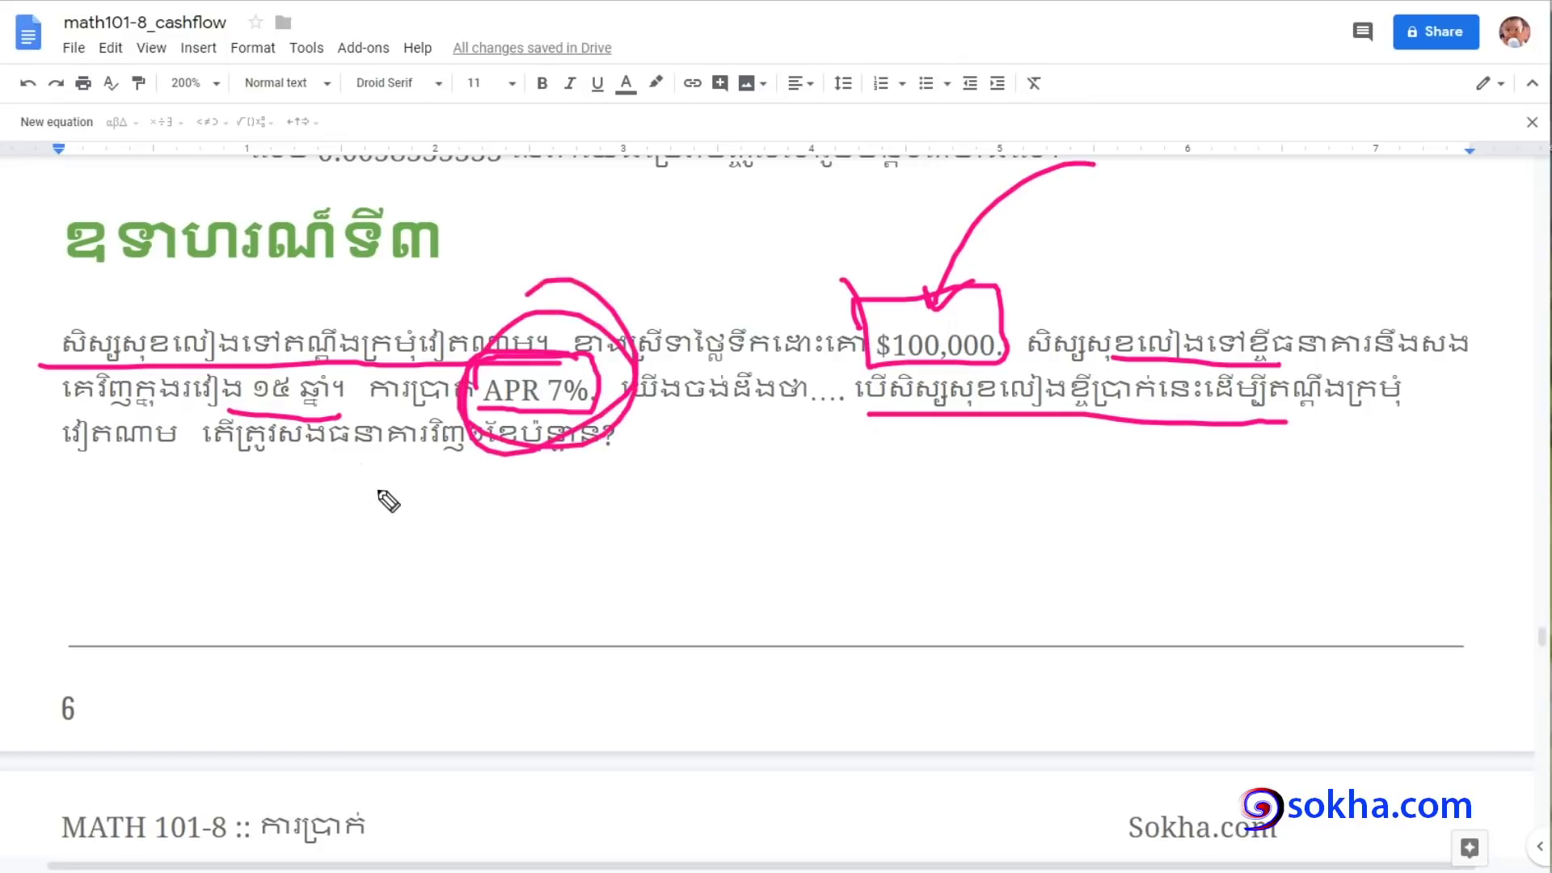
left_click_drag(310, 378, 215, 386)
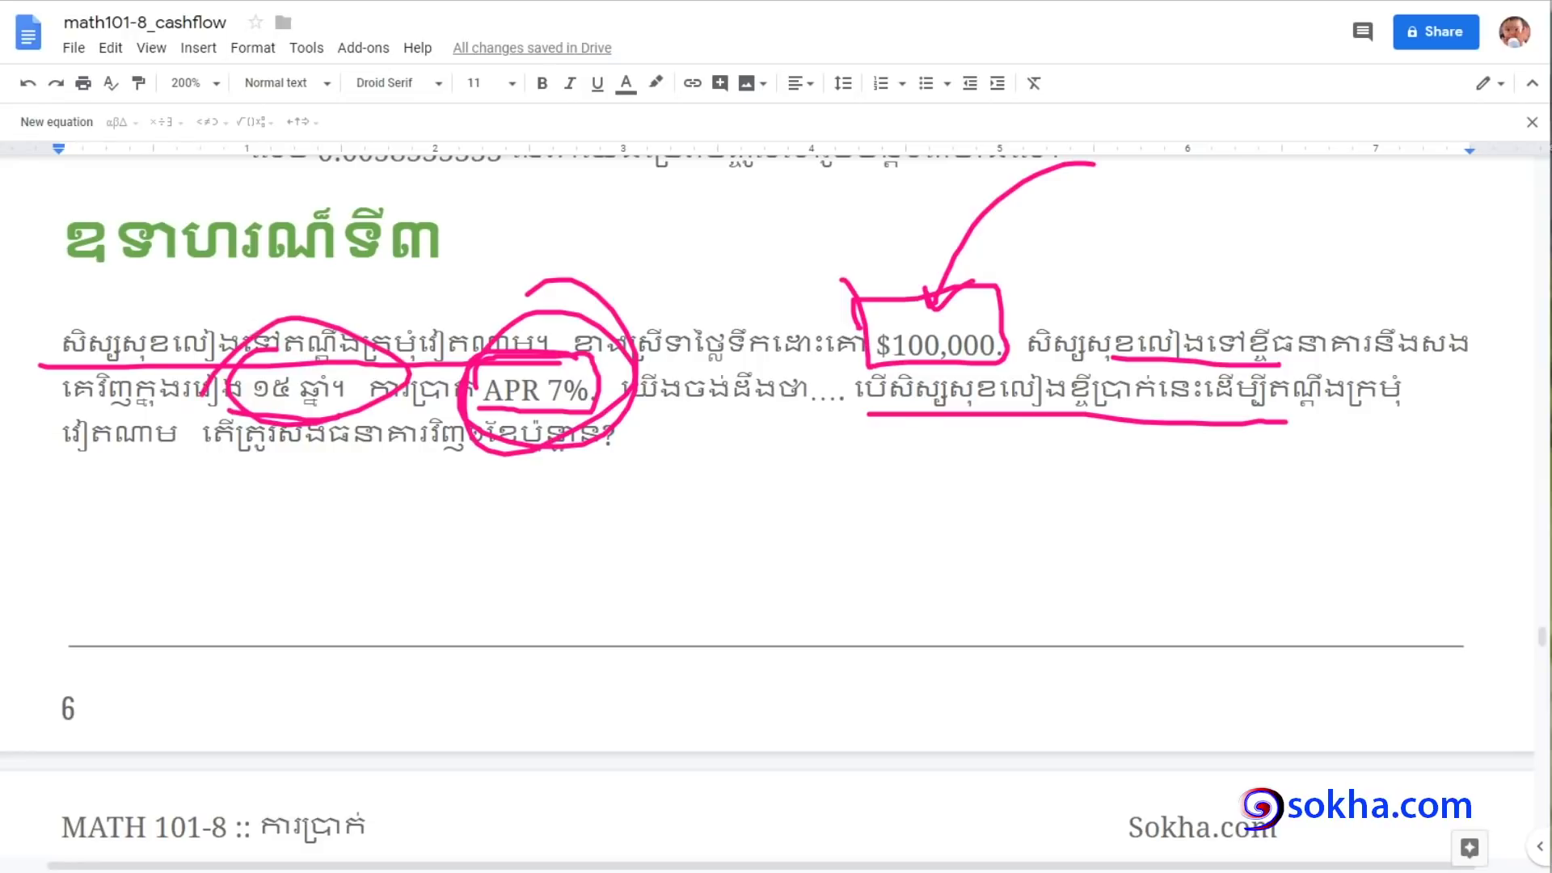
key("Escape")
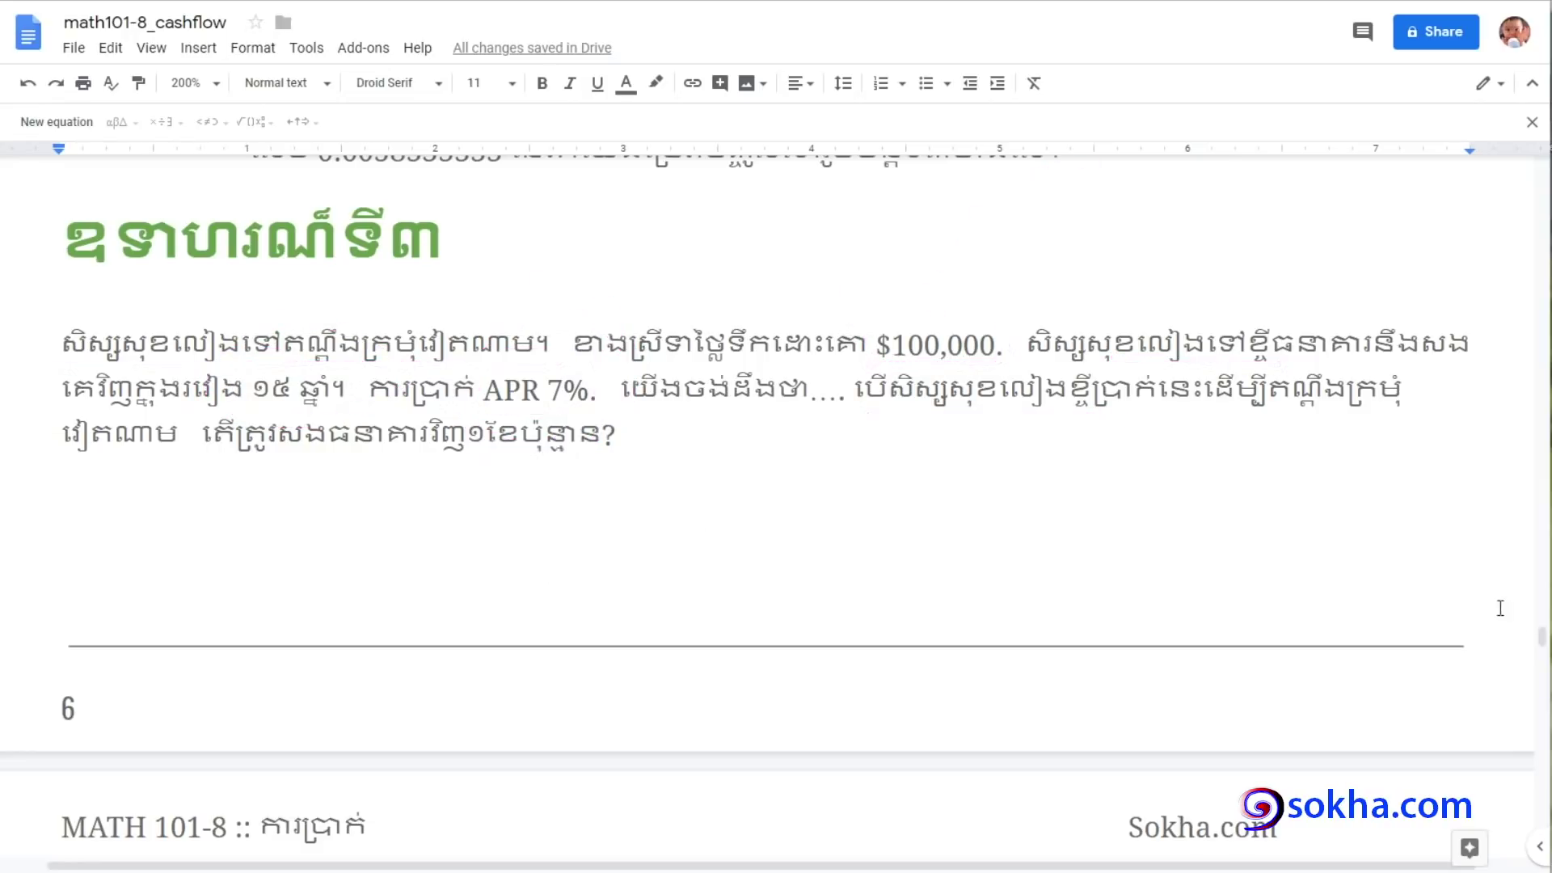
Circle A in the payment formula, link it to A = ?, and mark P = 100,000
left_click_drag(1542, 638, 1542, 672)
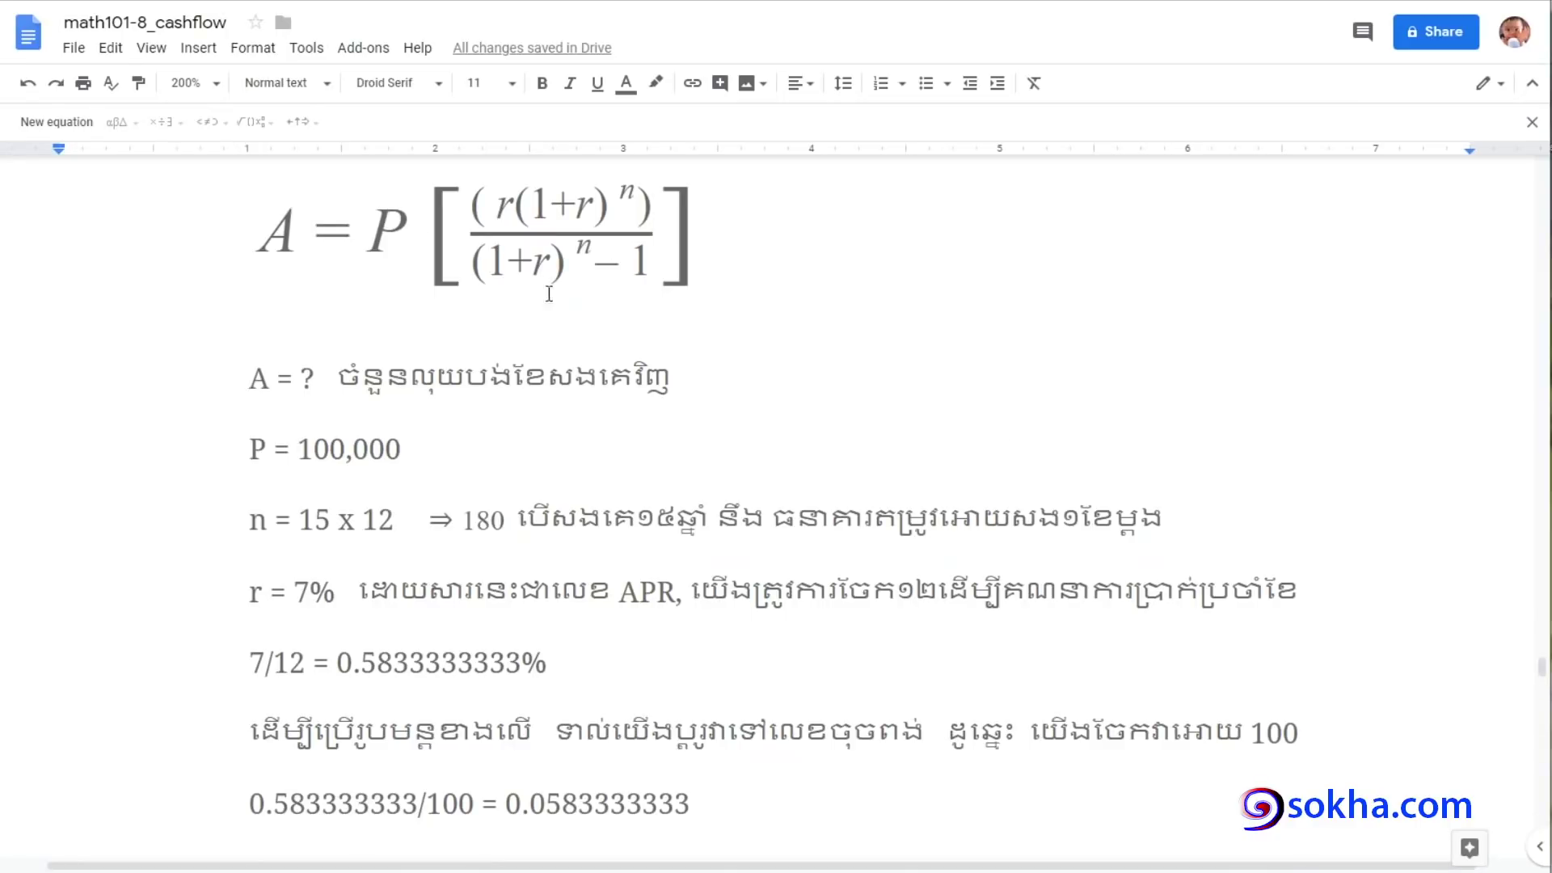
left_click_drag(275, 182, 279, 186)
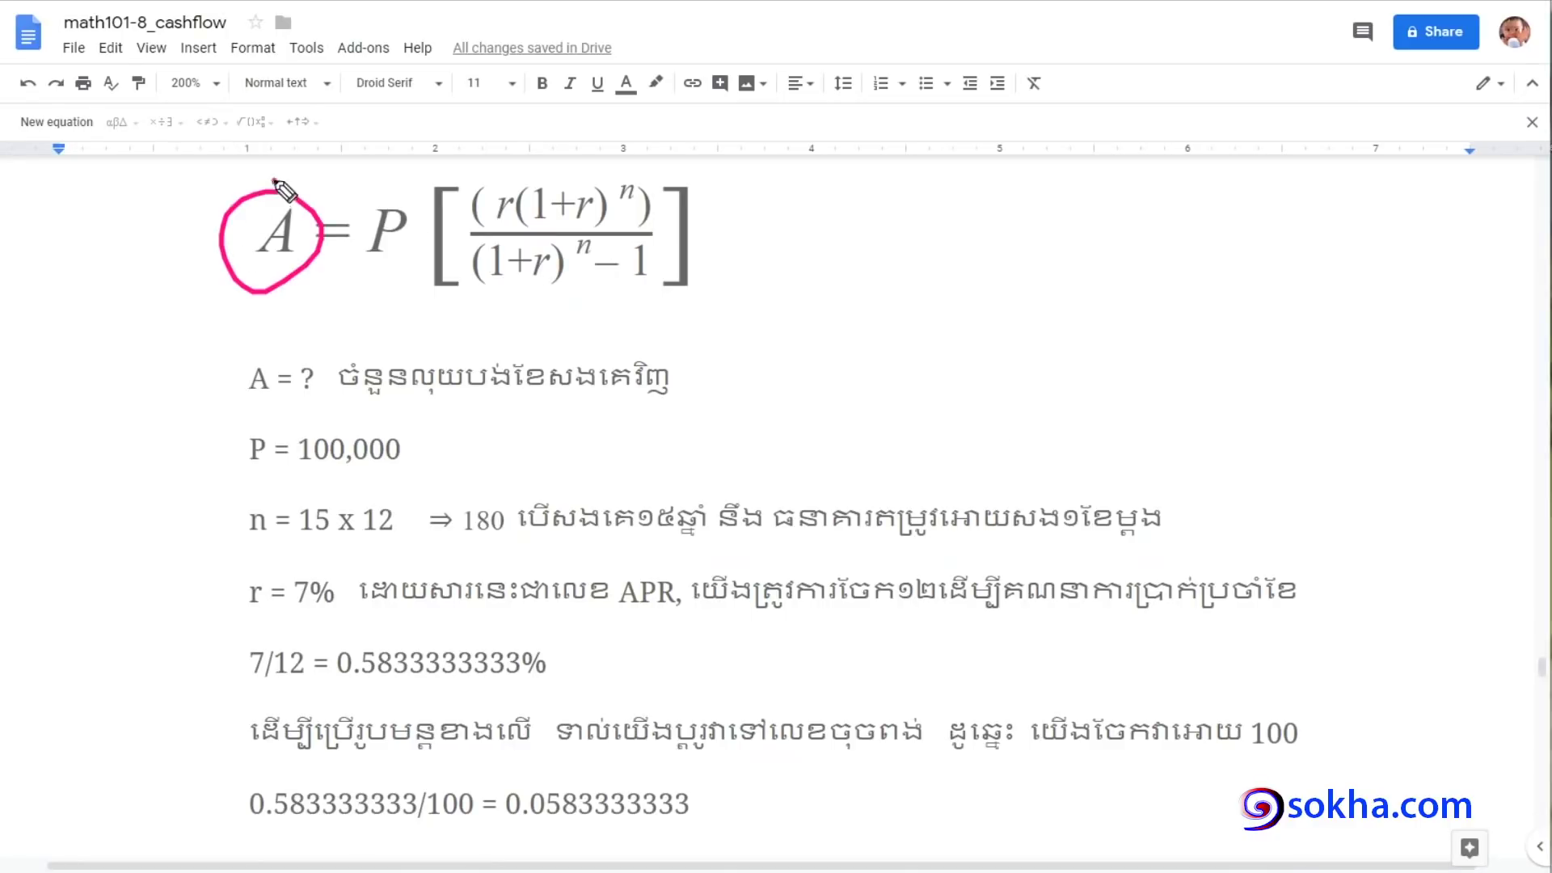
mouse_move(210, 234)
left_mouse_down()
mouse_move(164, 257)
mouse_move(230, 384)
mouse_move(208, 396)
left_mouse_up()
left_click_drag(330, 412, 715, 404)
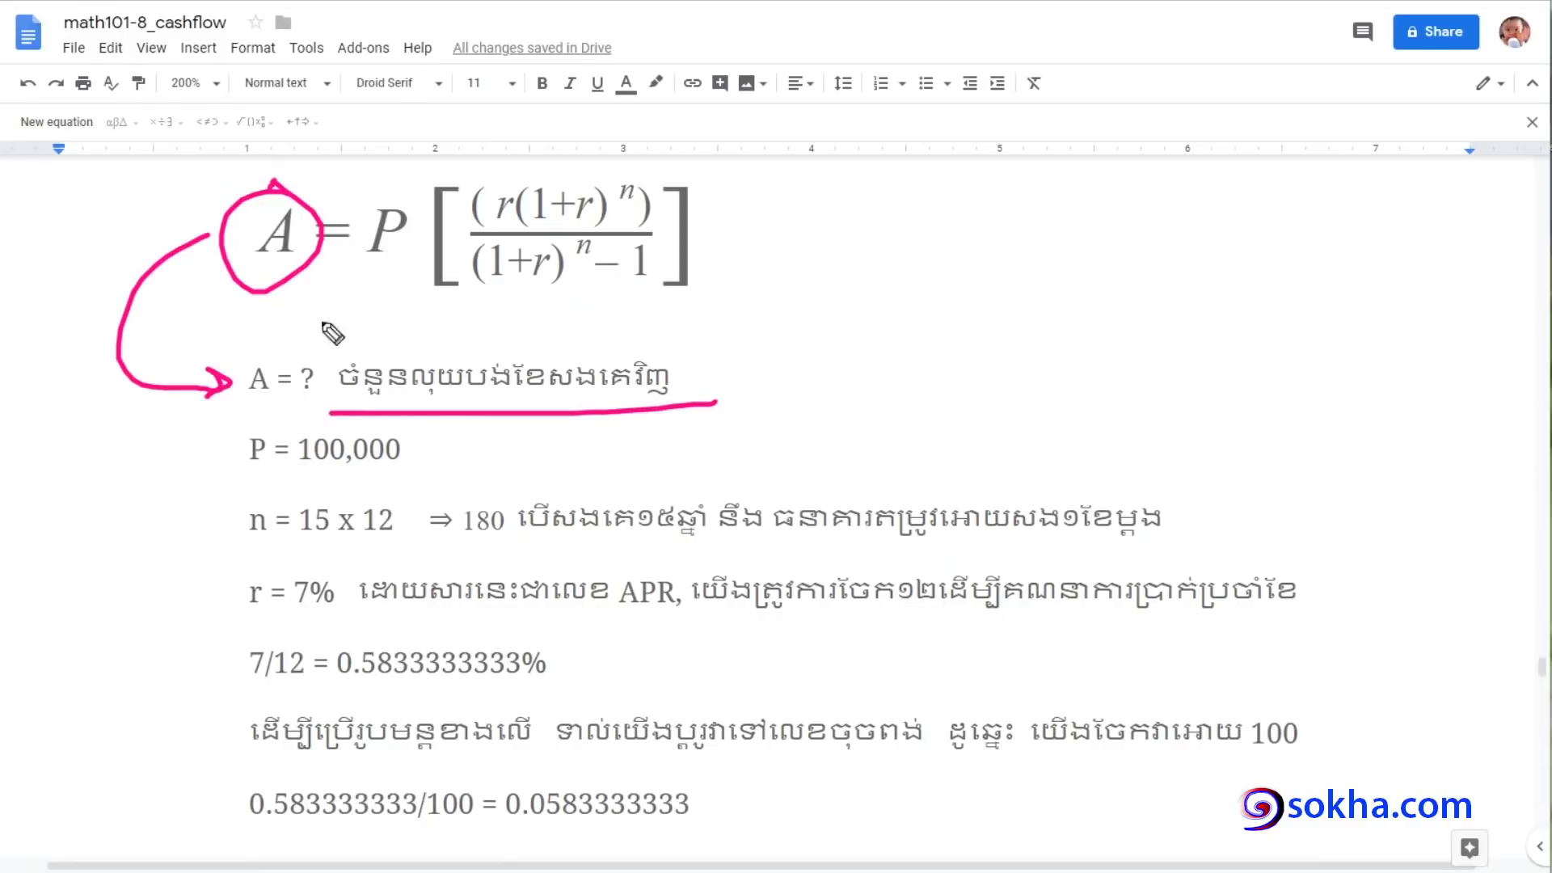
left_click_drag(240, 477, 451, 471)
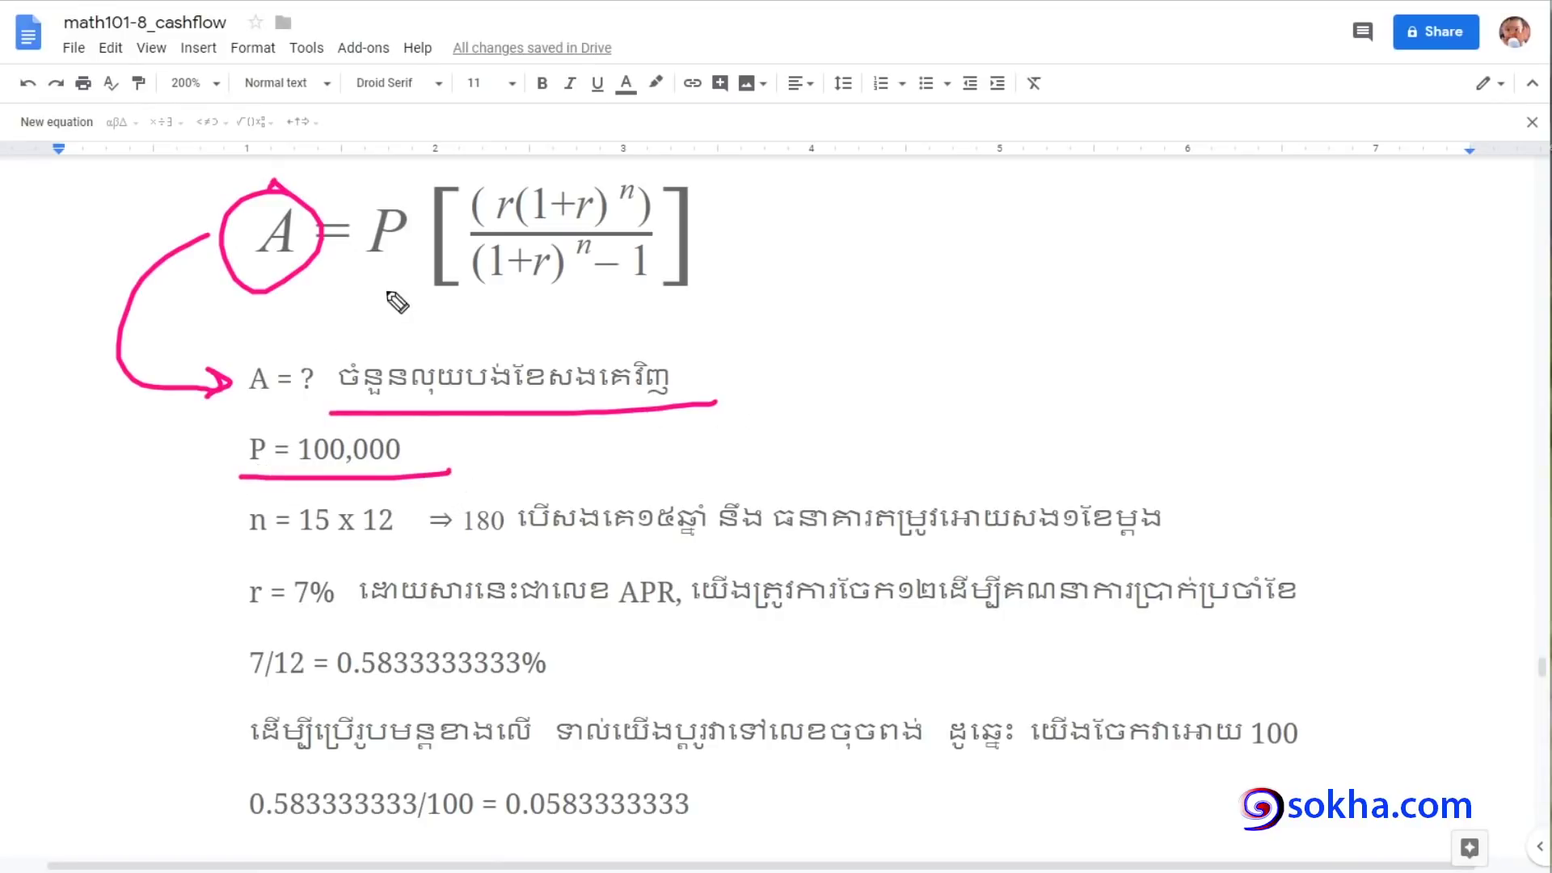
mouse_move(377, 267)
left_mouse_down()
mouse_move(384, 327)
mouse_move(398, 277)
left_mouse_up()
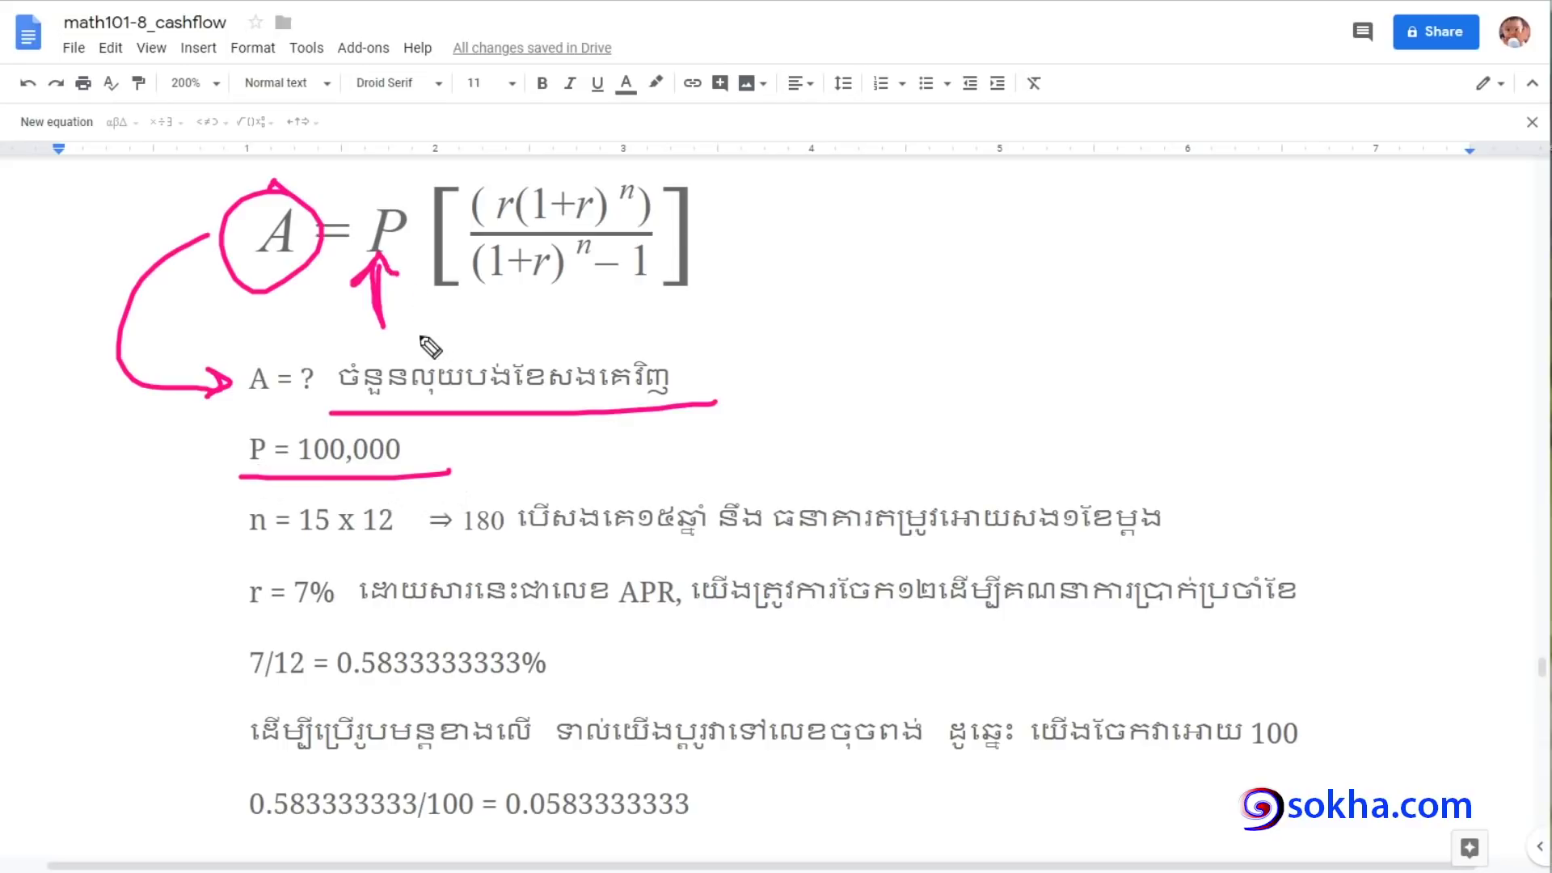
mouse_move(436, 426)
left_mouse_down()
mouse_move(304, 463)
mouse_move(440, 434)
left_mouse_up()
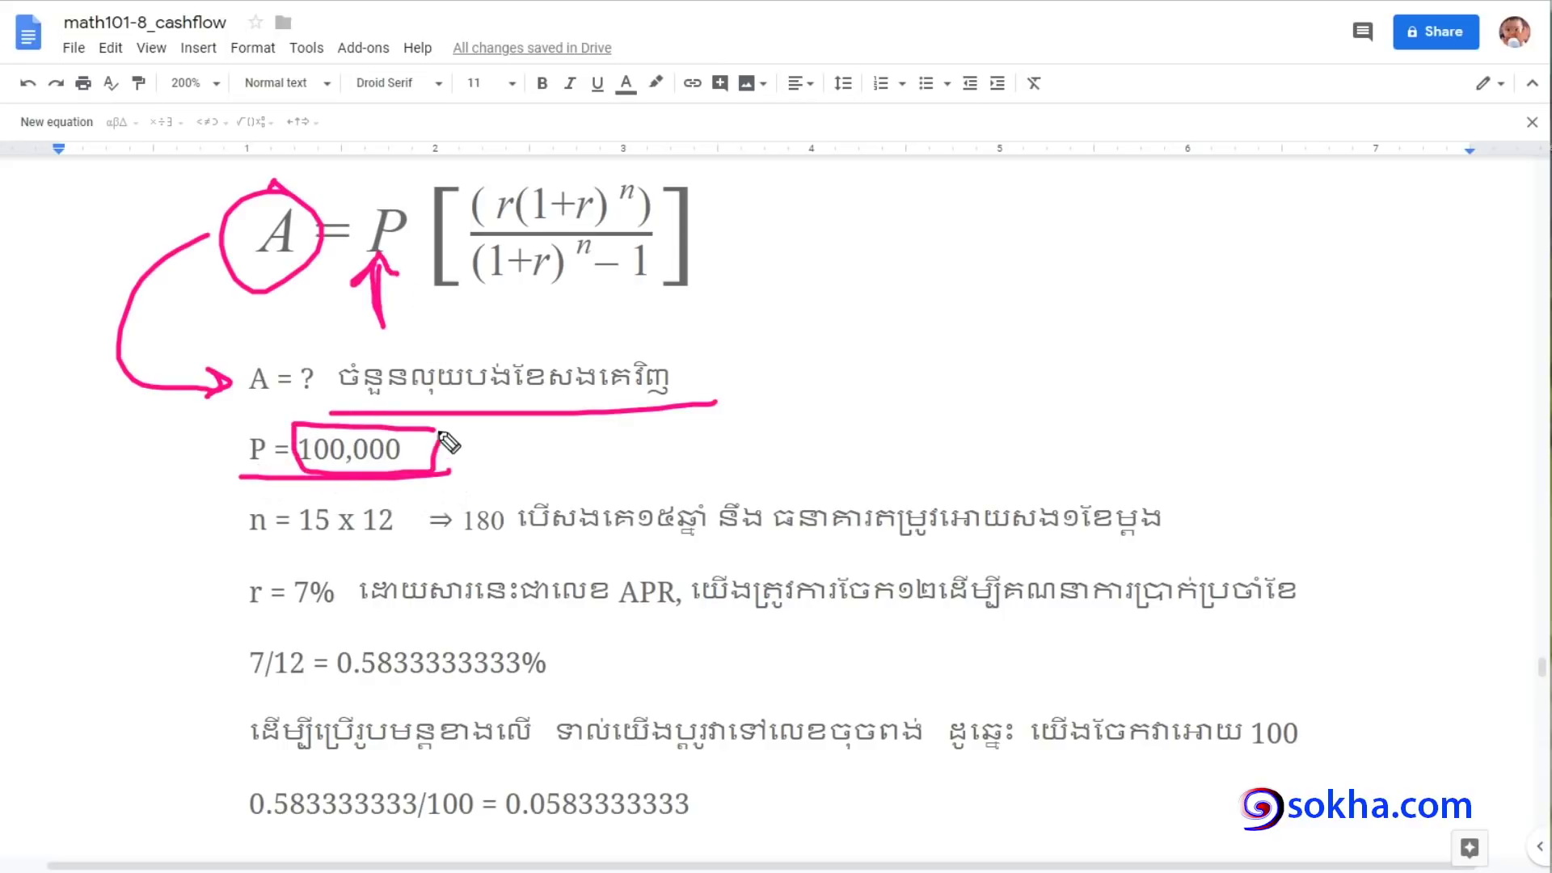
Annotate n = 15 x 12 = 180 months against the formula's exponent, then erase all pen marks
left_click_drag(241, 547, 255, 548)
mouse_move(790, 125)
left_mouse_down()
mouse_move(635, 174)
mouse_move(681, 166)
left_mouse_up()
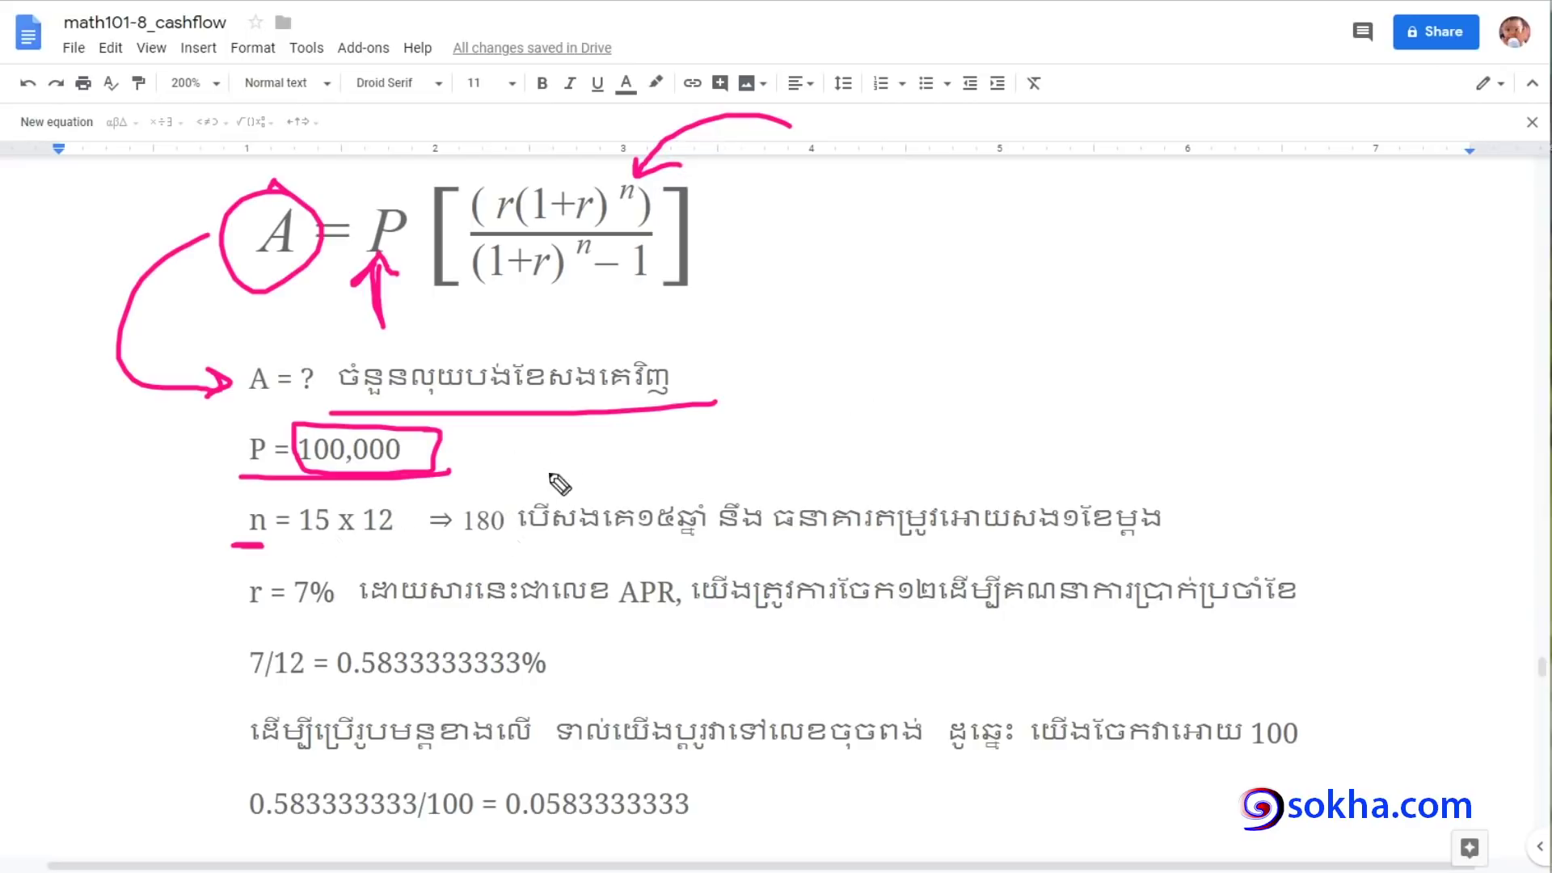
left_click_drag(327, 486, 307, 489)
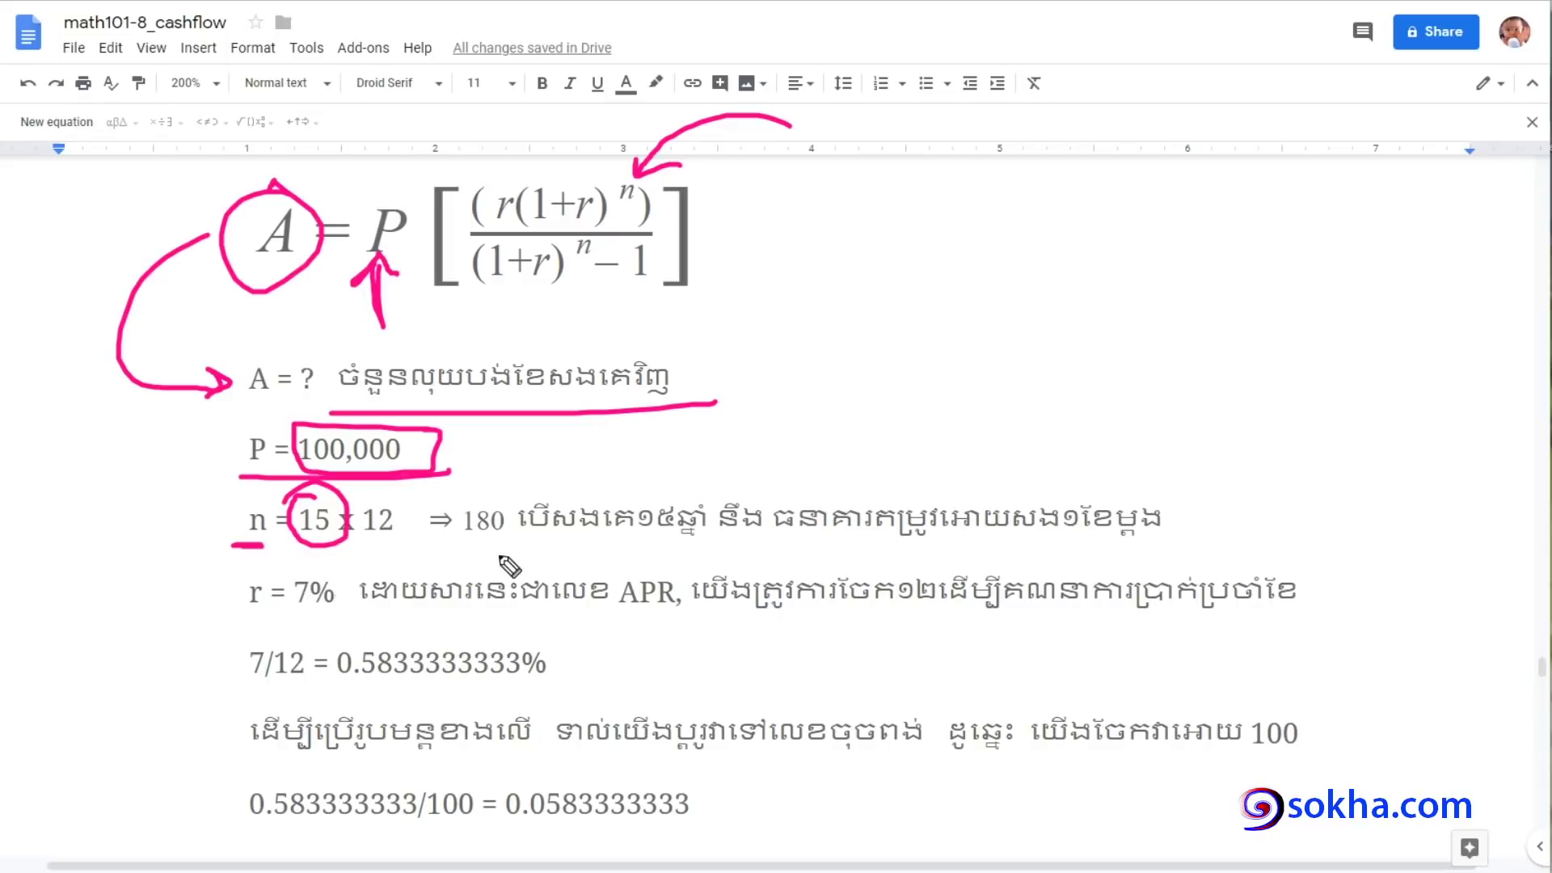
left_click_drag(369, 548, 396, 533)
left_click_drag(903, 233, 889, 339)
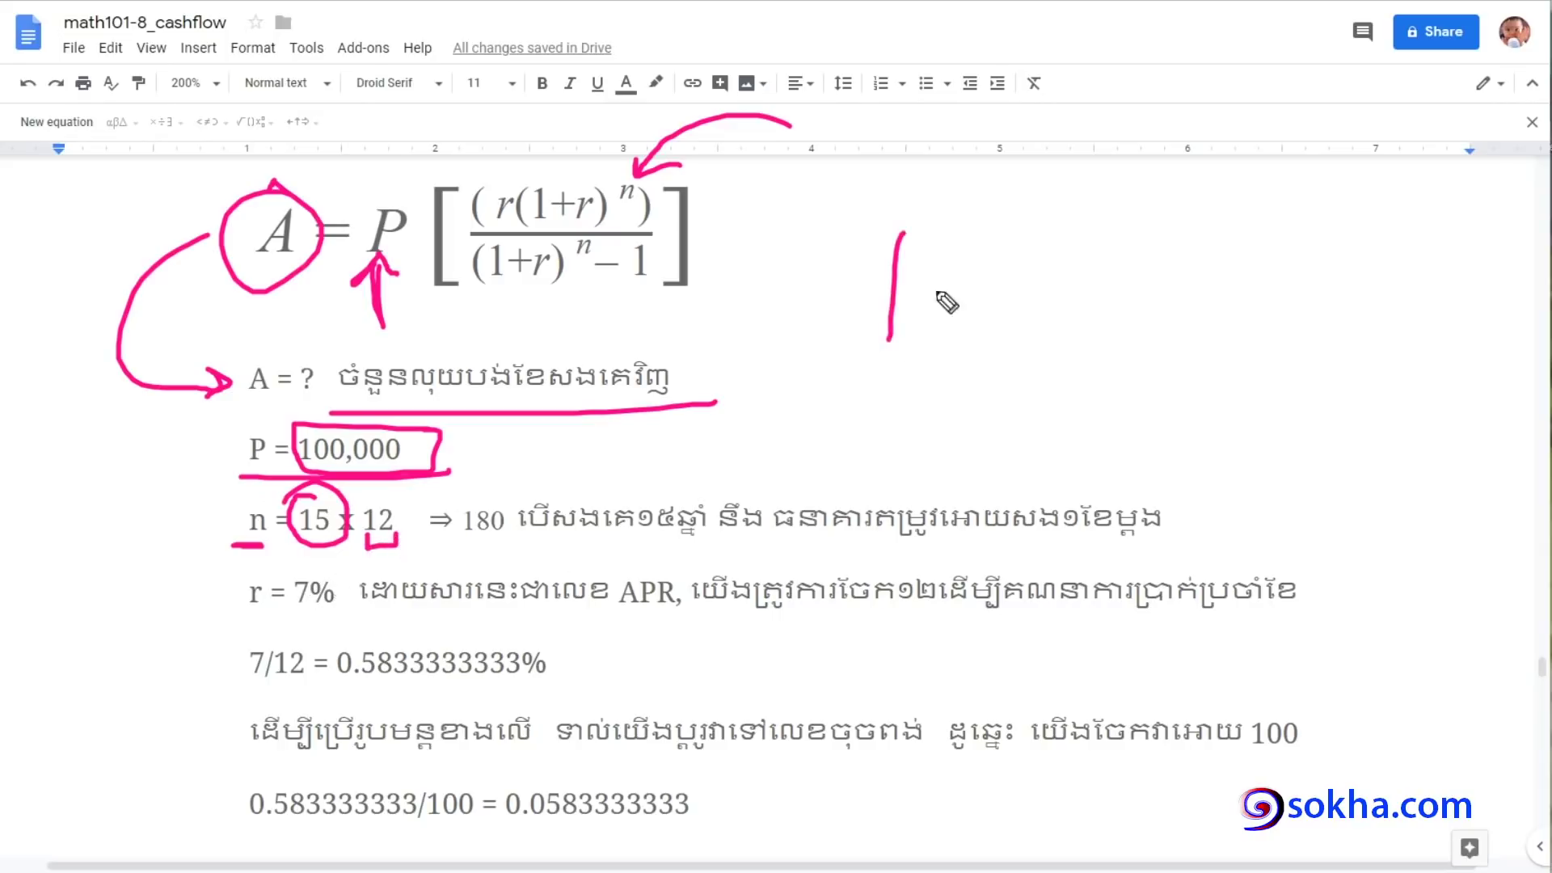
mouse_move(954, 253)
left_mouse_down()
mouse_move(946, 340)
mouse_move(1079, 321)
left_mouse_up()
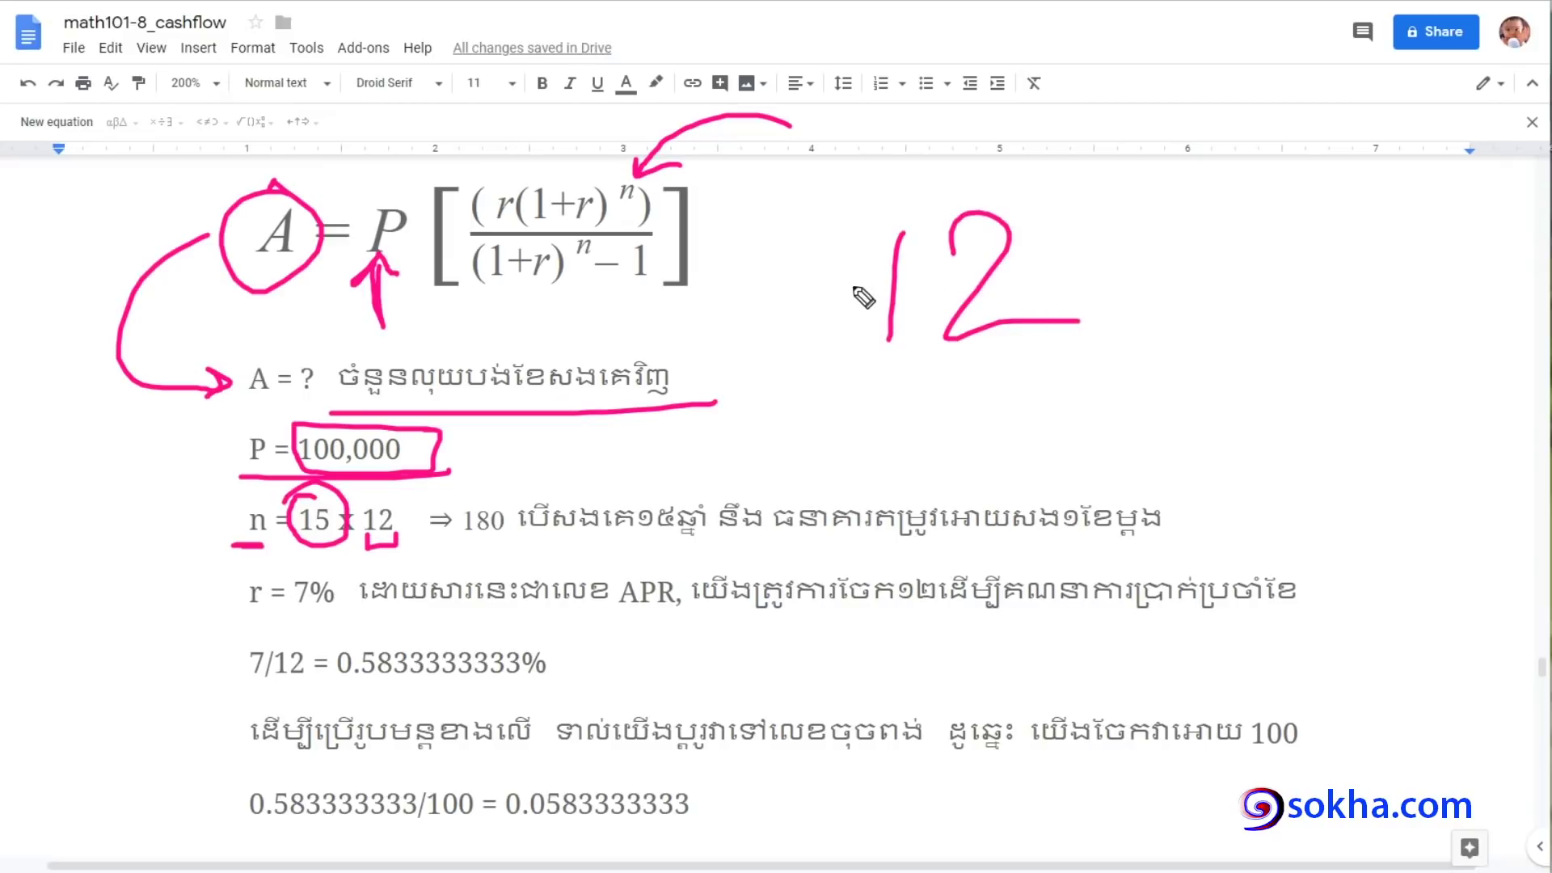
mouse_move(860, 280)
left_mouse_down()
mouse_move(311, 493)
mouse_move(380, 491)
left_mouse_up()
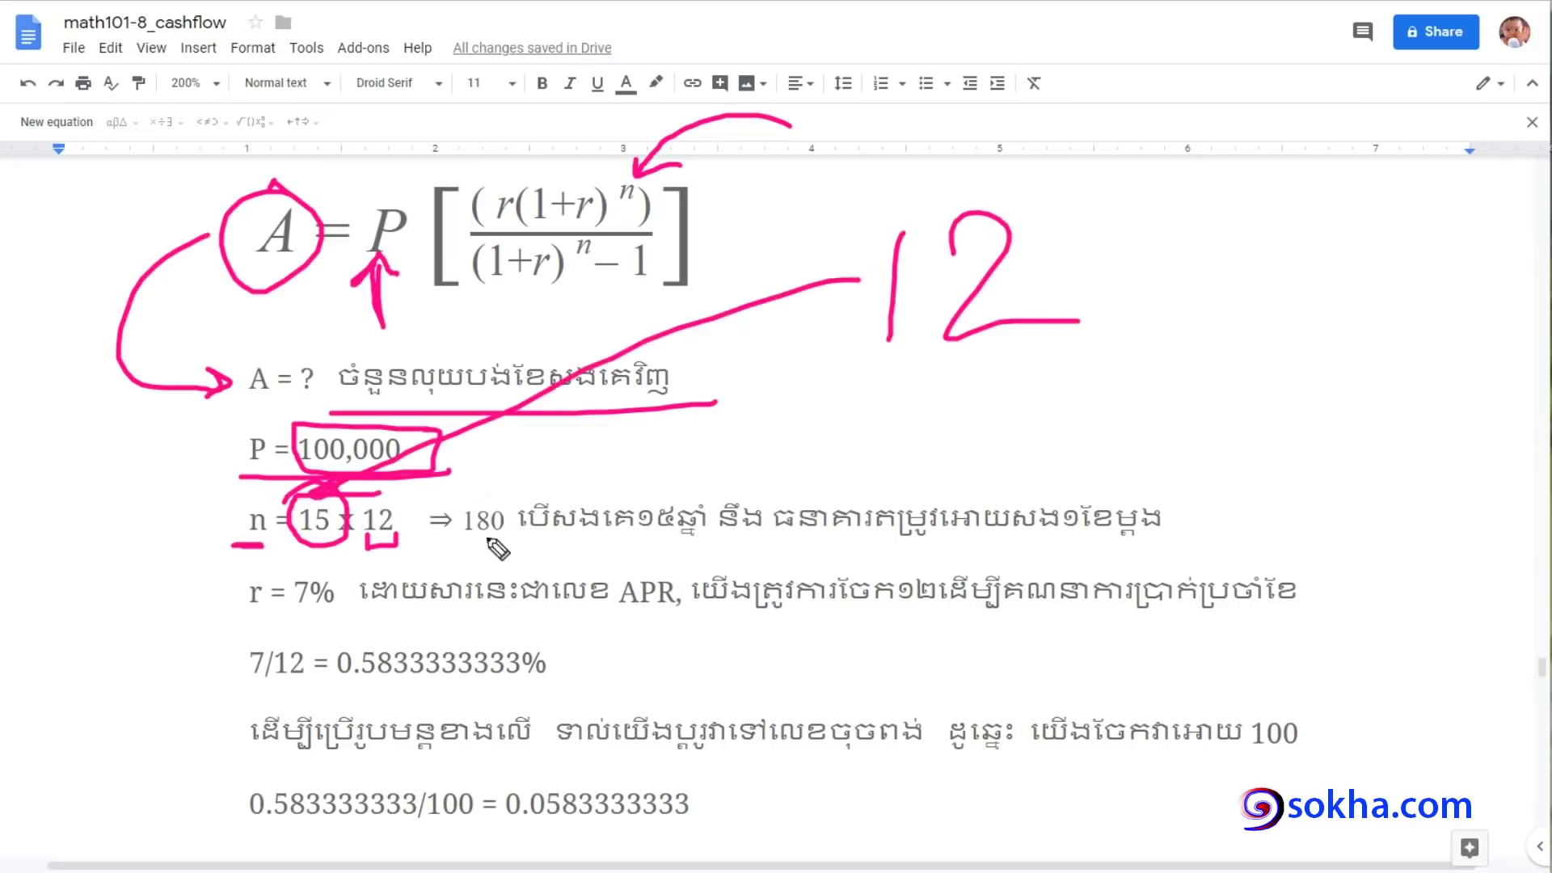
mouse_move(450, 537)
left_mouse_down()
mouse_move(459, 554)
mouse_move(524, 526)
left_mouse_up()
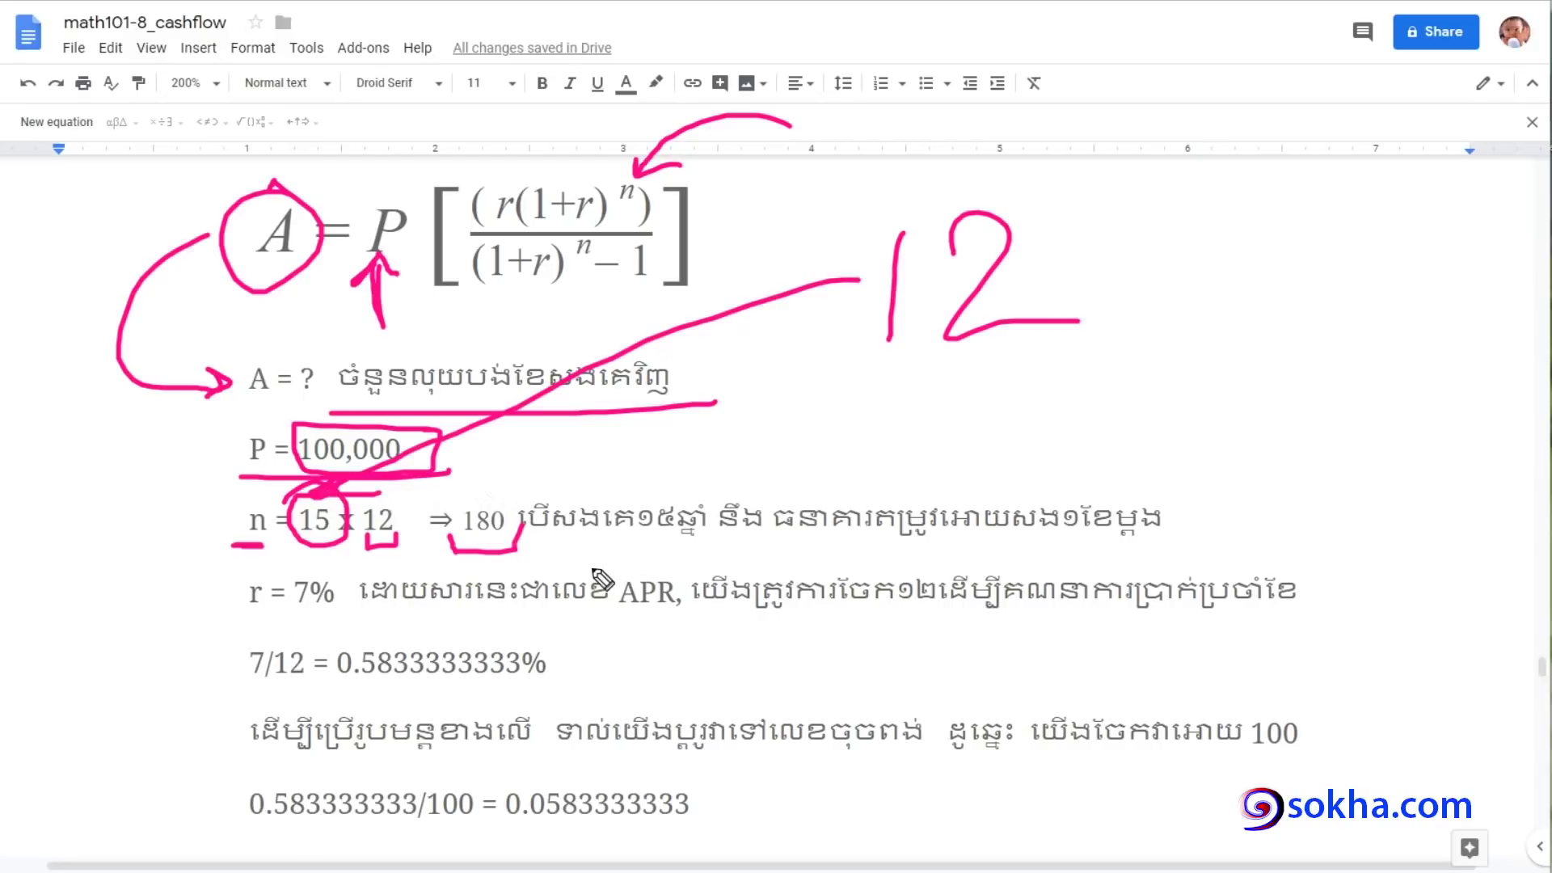
mouse_move(629, 295)
left_mouse_down()
mouse_move(627, 209)
mouse_move(639, 228)
left_mouse_up()
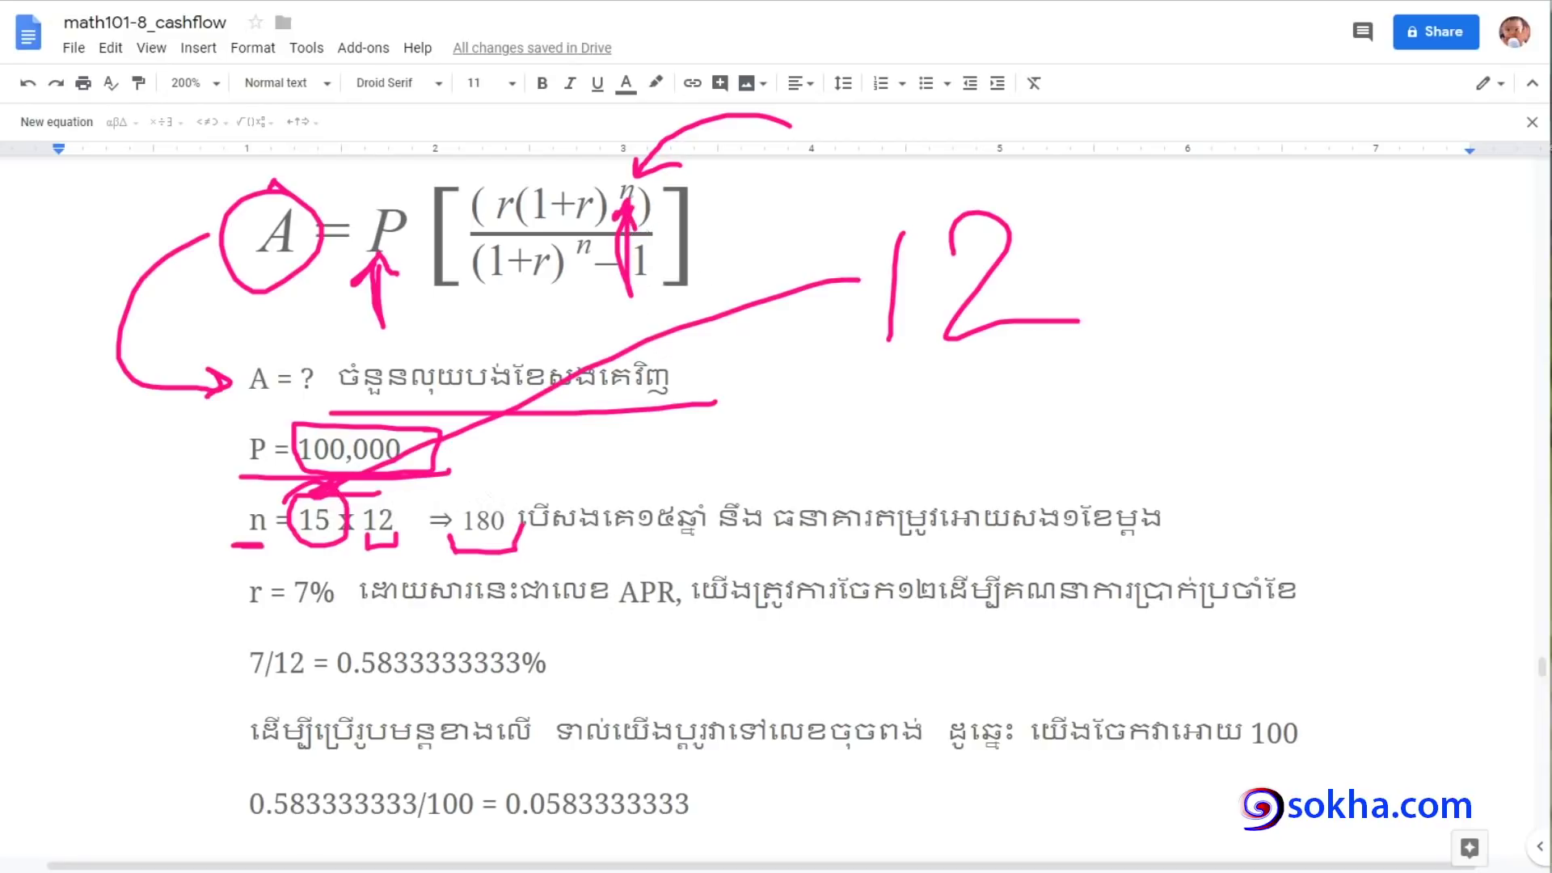
key("Escape")
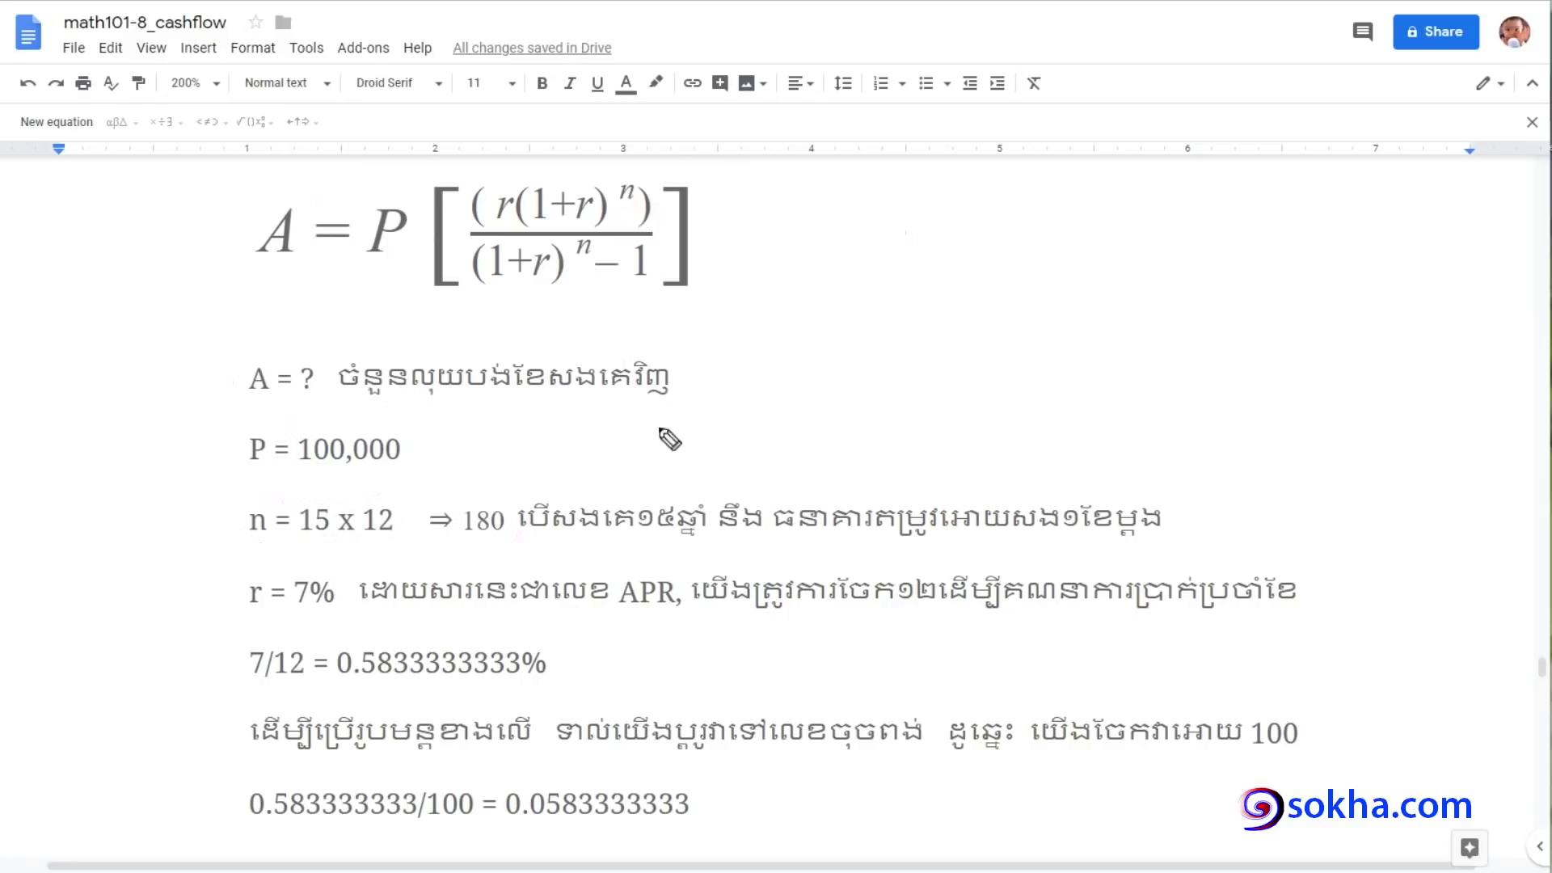
mouse_move(677, 378)
left_mouse_down()
mouse_move(505, 501)
mouse_move(558, 489)
left_mouse_up()
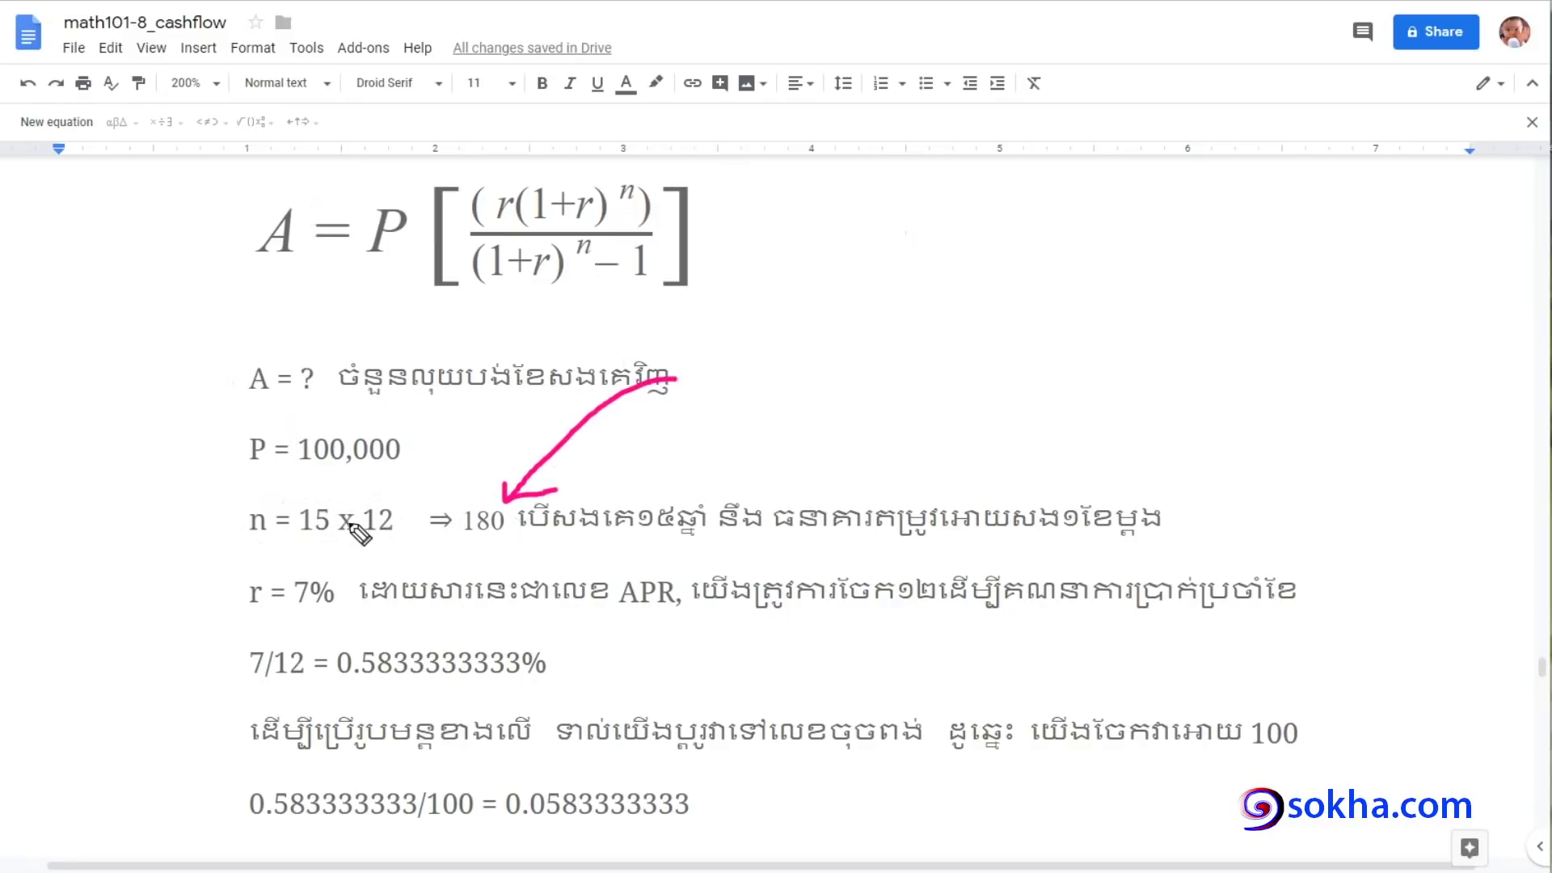
left_click_drag(313, 489, 303, 485)
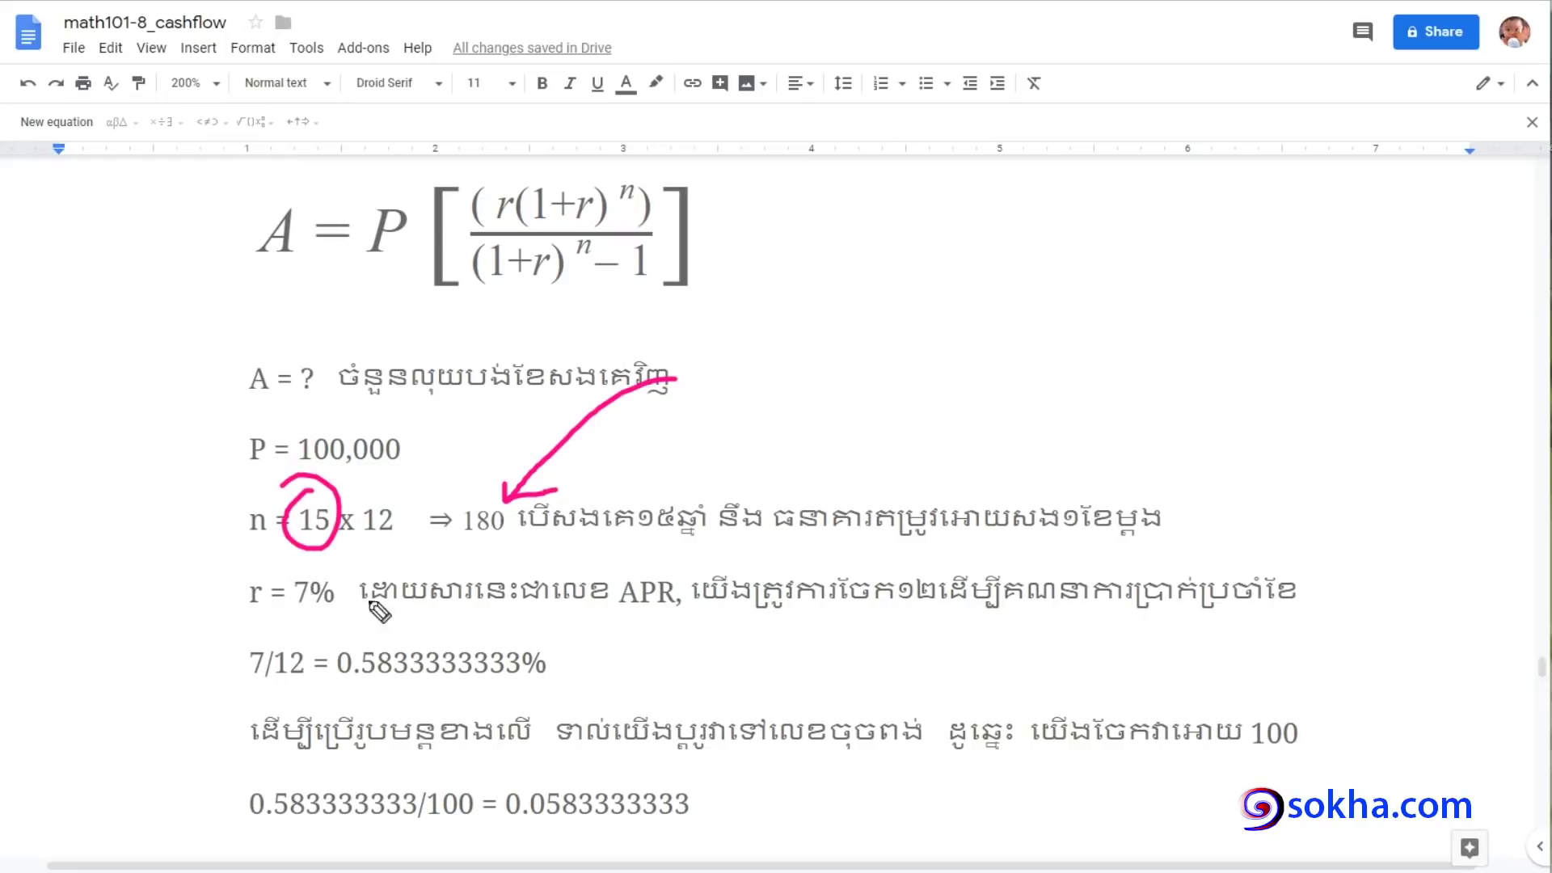
mouse_move(315, 562)
left_mouse_down()
mouse_move(288, 610)
mouse_move(325, 570)
left_mouse_up()
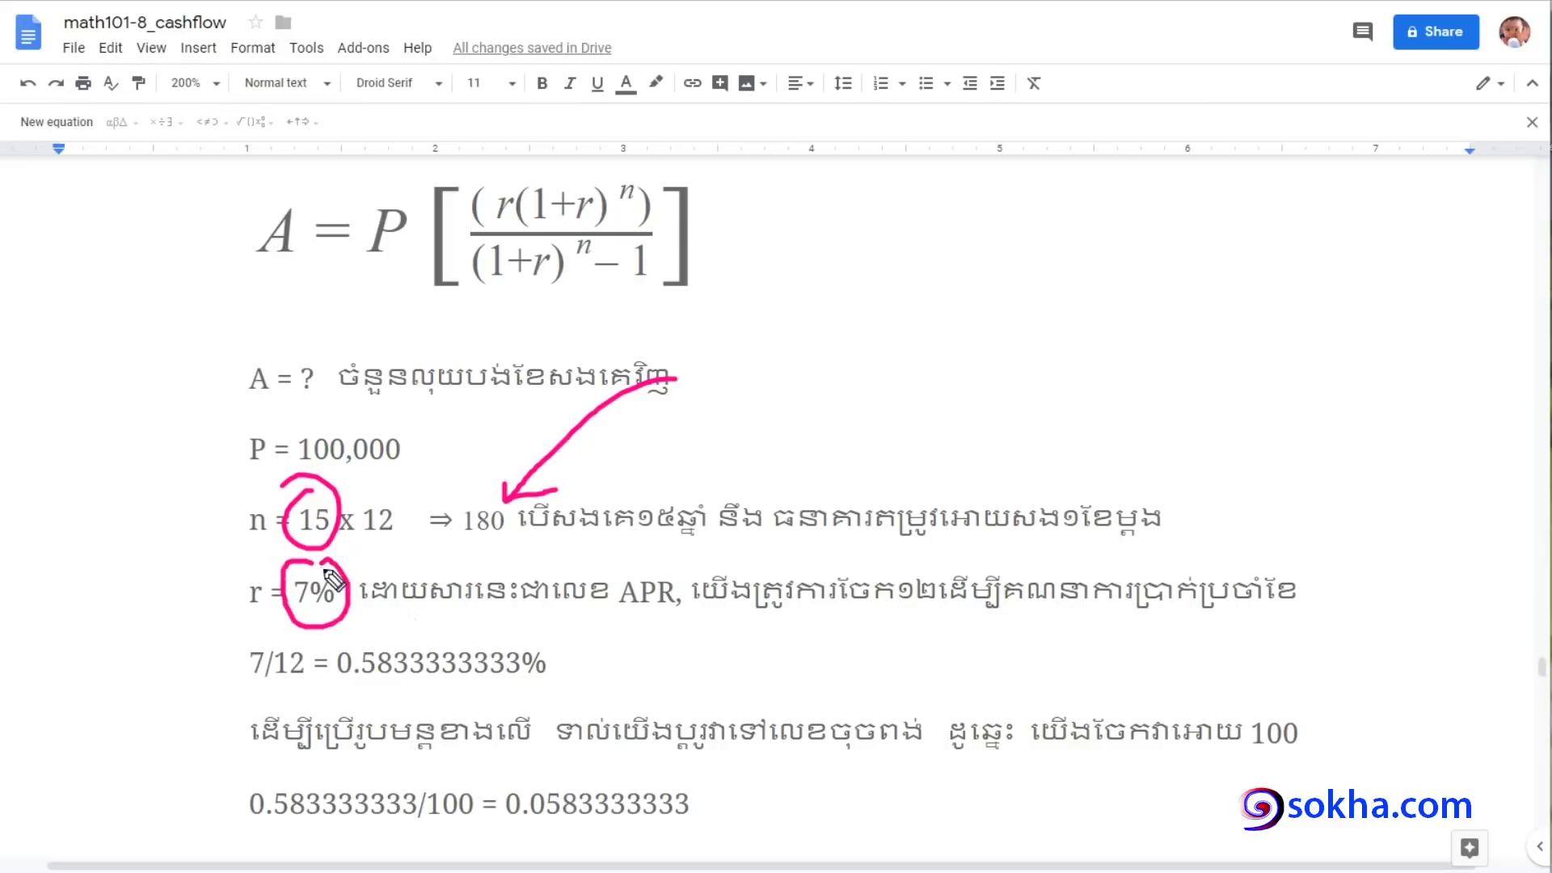
left_click_drag(600, 614, 672, 613)
mouse_move(847, 285)
left_mouse_down()
mouse_move(840, 166)
mouse_move(889, 198)
left_mouse_up()
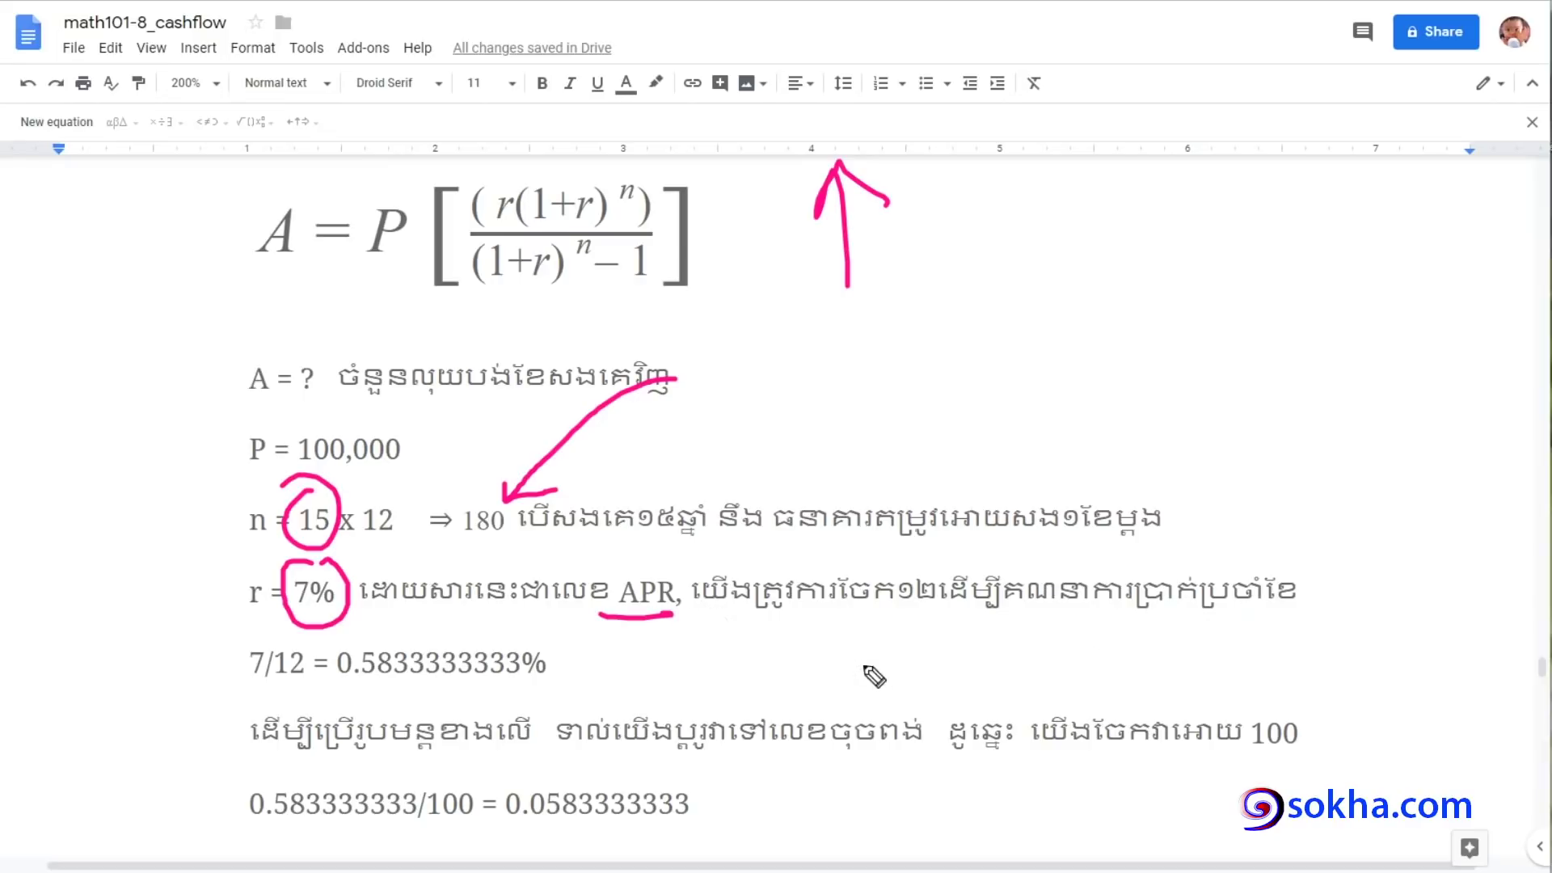
mouse_move(776, 421)
left_mouse_down()
mouse_move(656, 566)
mouse_move(686, 554)
left_mouse_up()
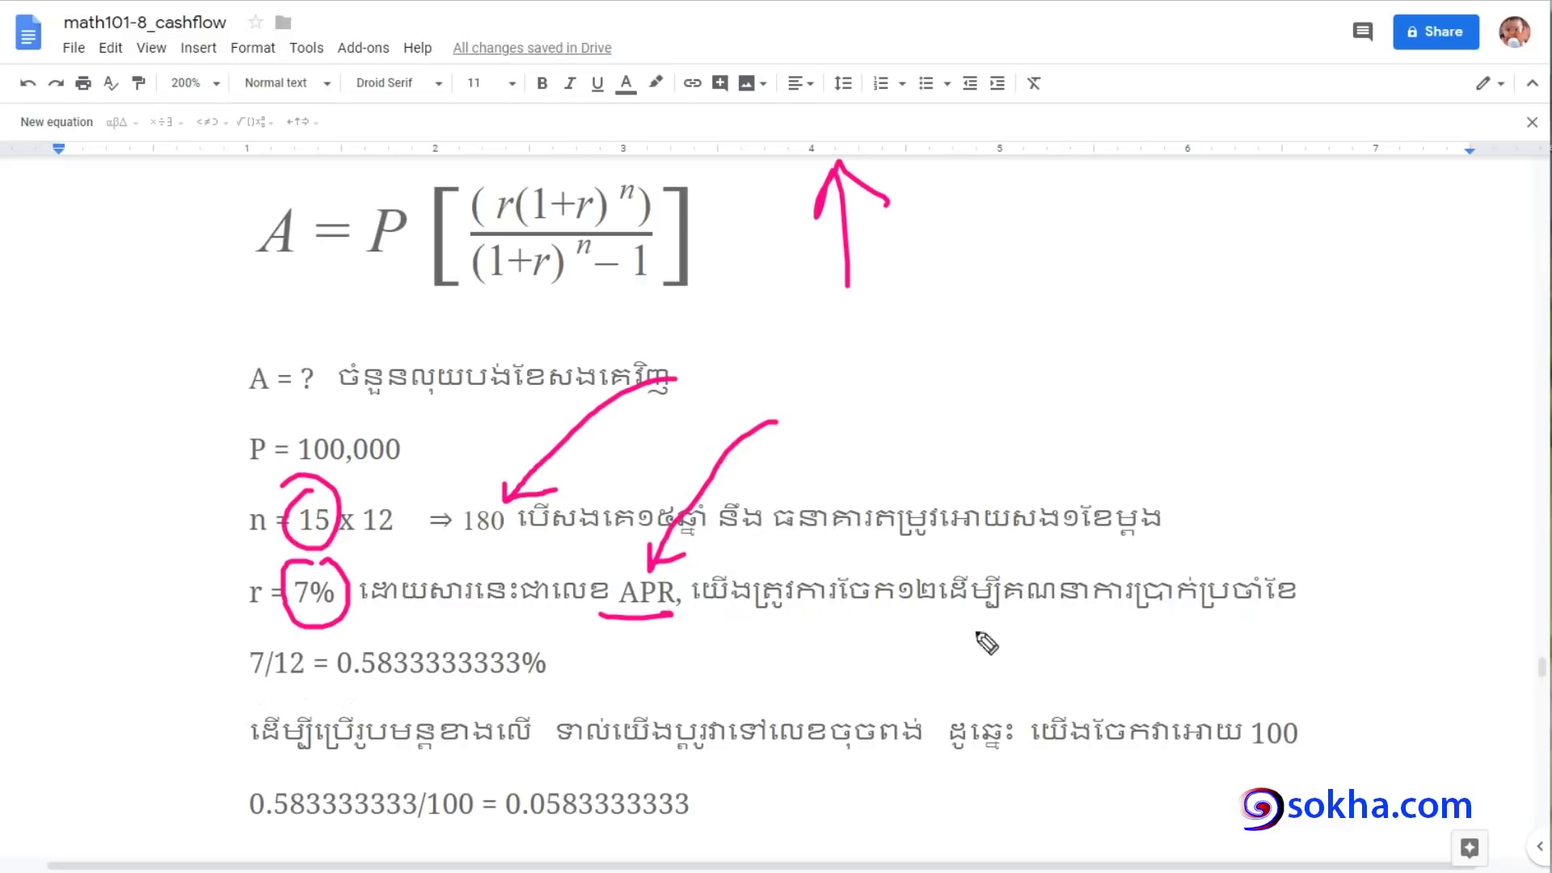
mouse_move(1301, 552)
left_mouse_down()
mouse_move(1136, 553)
mouse_move(1300, 540)
left_mouse_up()
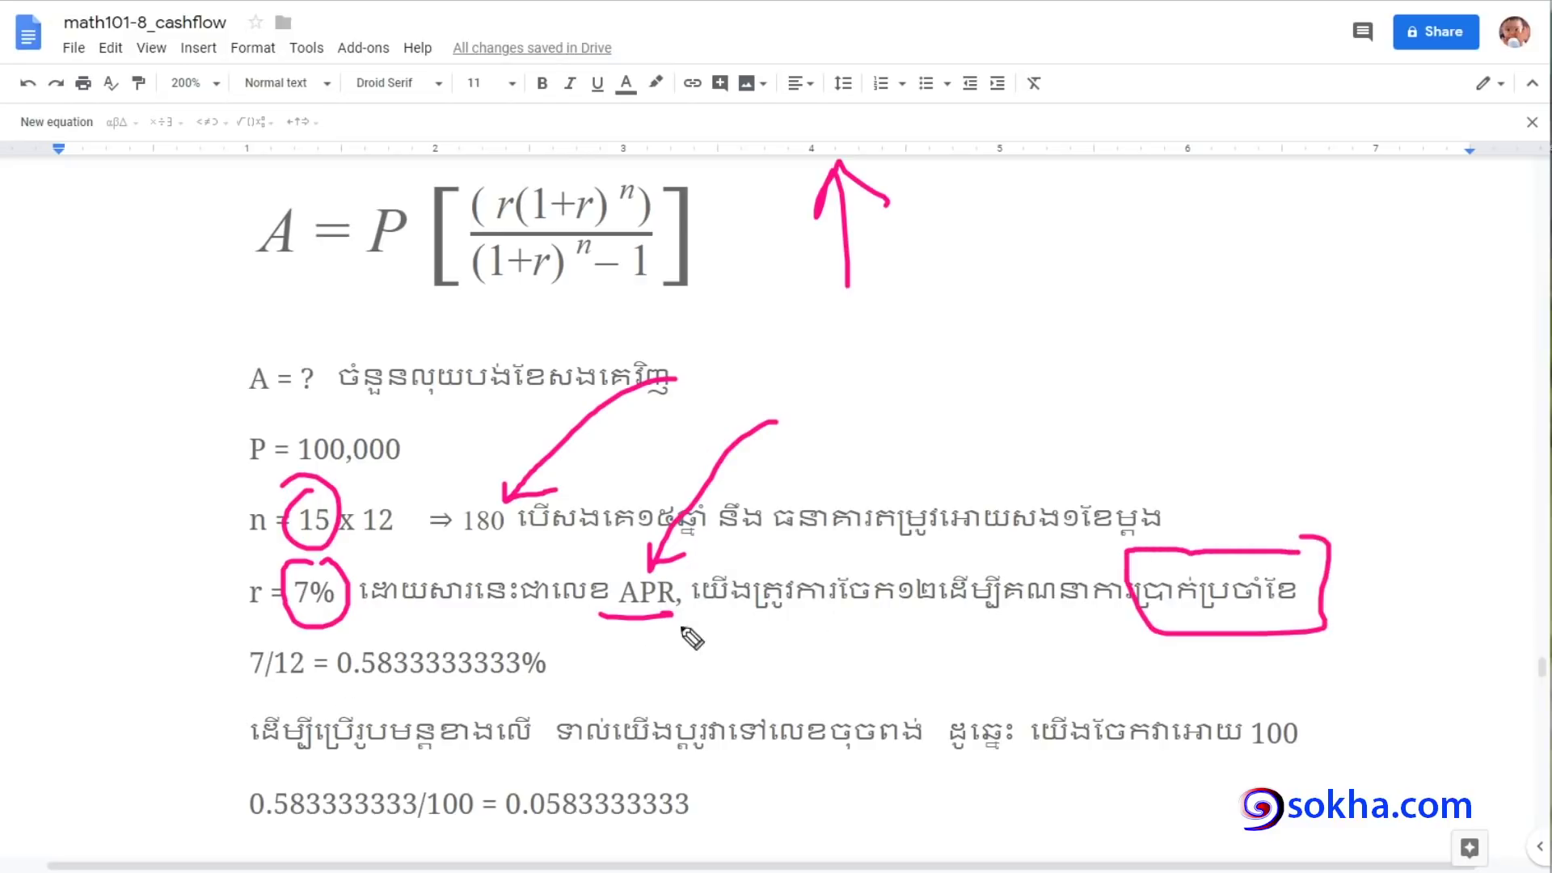
mouse_move(295, 684)
left_mouse_down()
mouse_move(251, 688)
mouse_move(299, 688)
left_mouse_up()
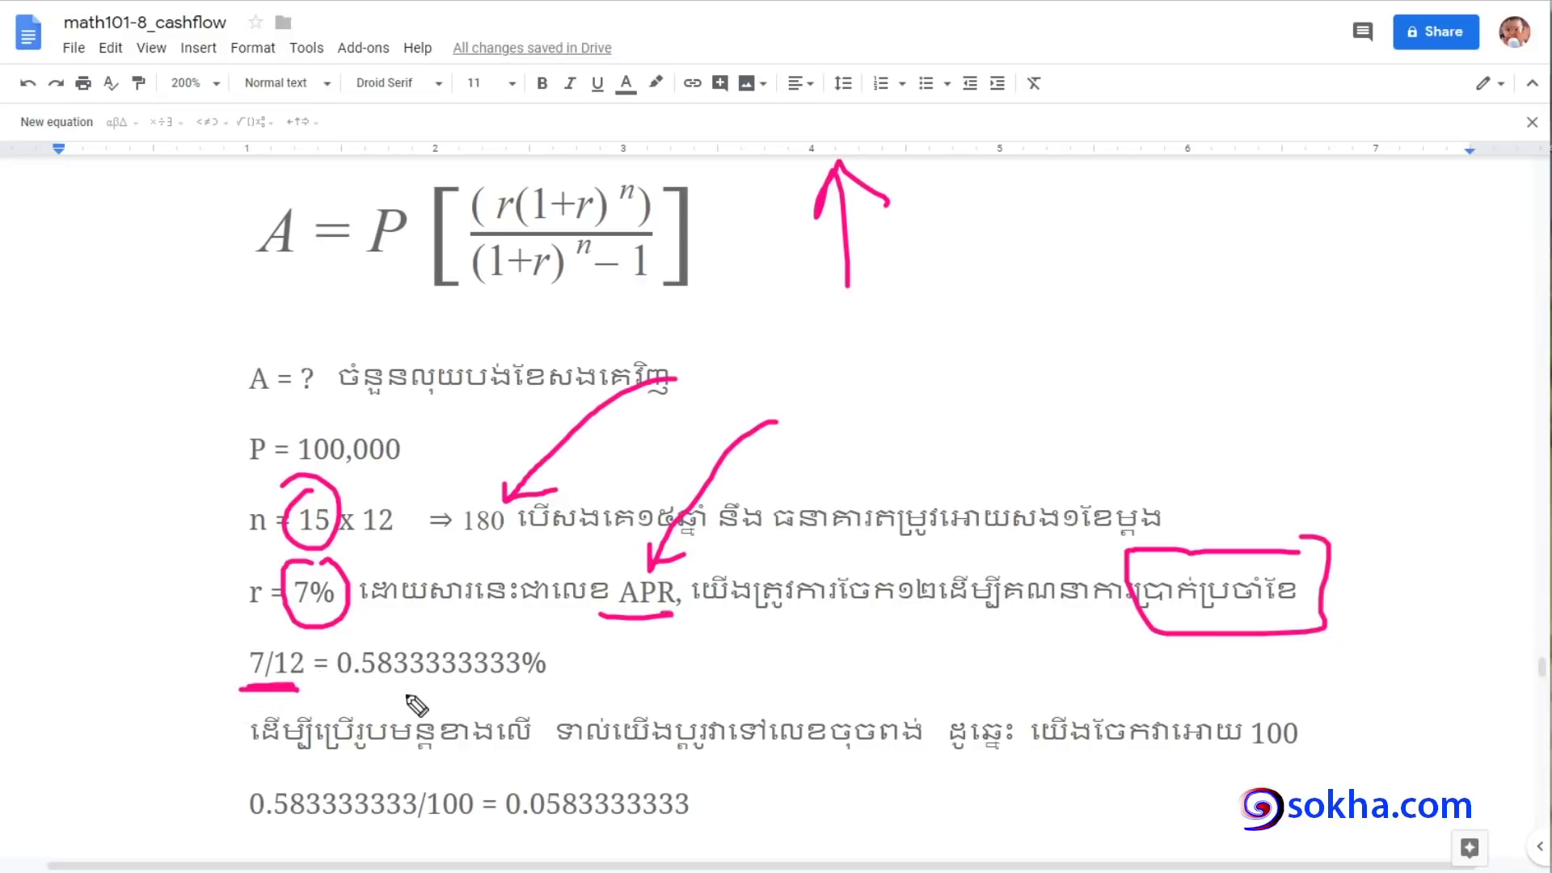
mouse_move(363, 693)
left_mouse_down()
mouse_move(557, 621)
mouse_move(320, 689)
left_mouse_up()
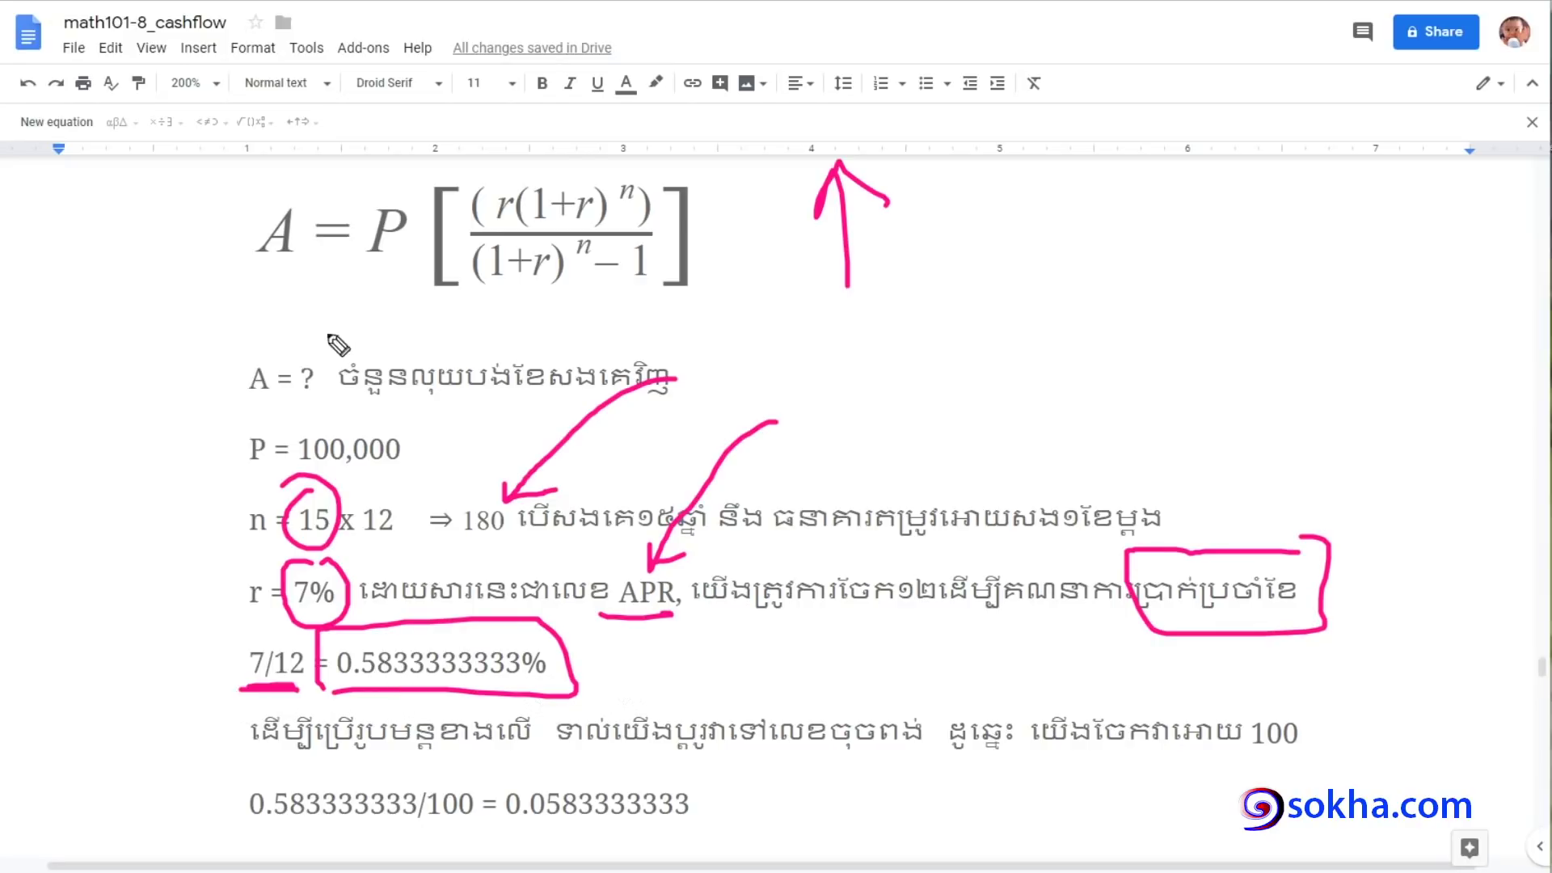
left_click_drag(239, 257, 512, 146)
left_click_drag(396, 147, 240, 300)
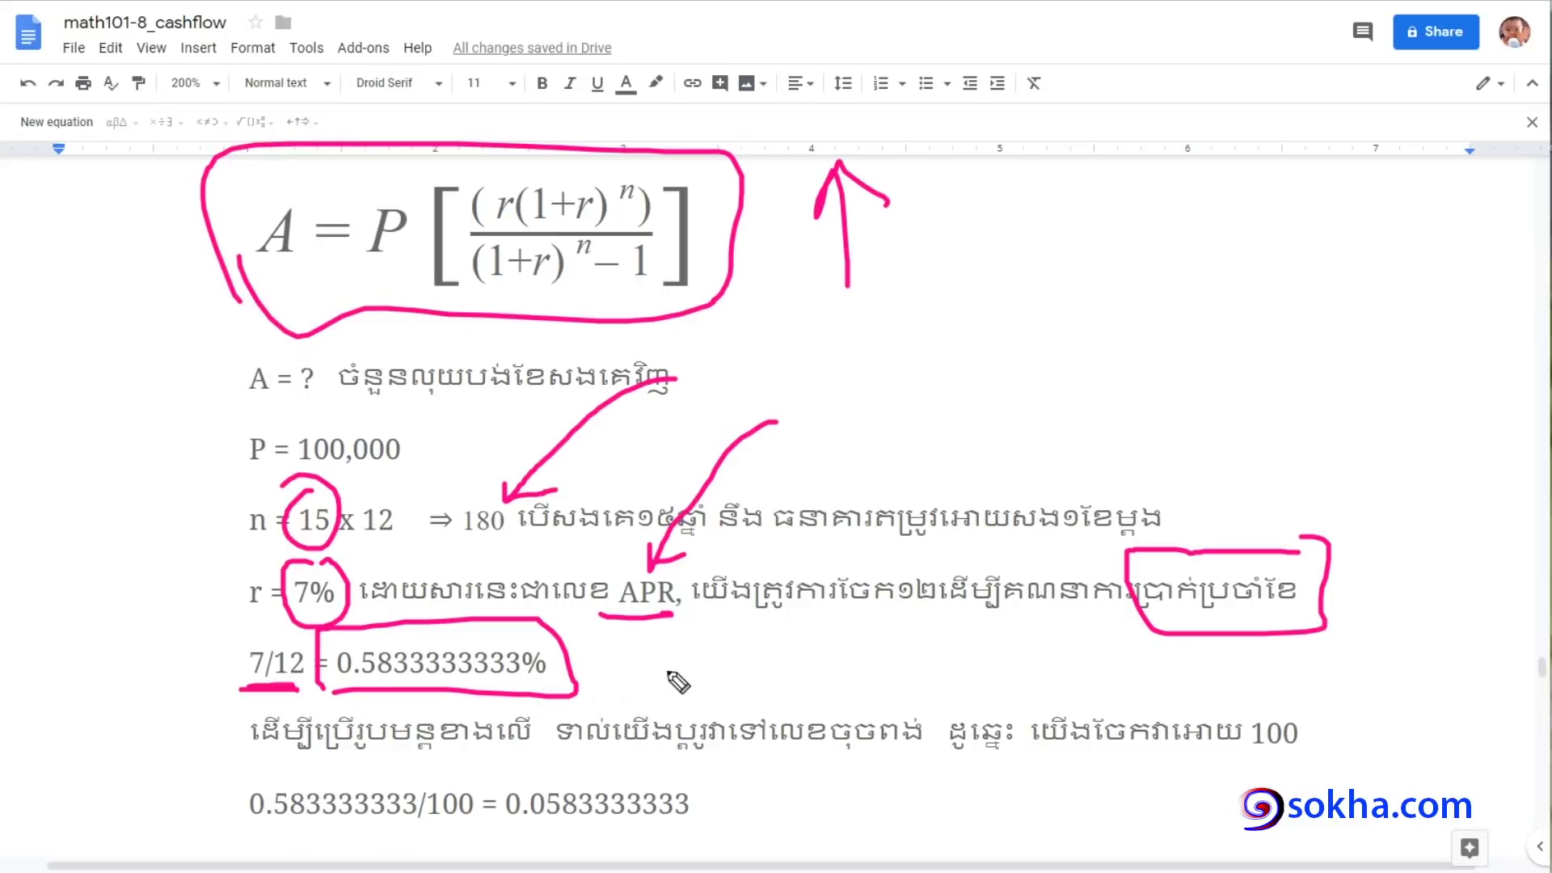
left_click_drag(260, 831, 201, 828)
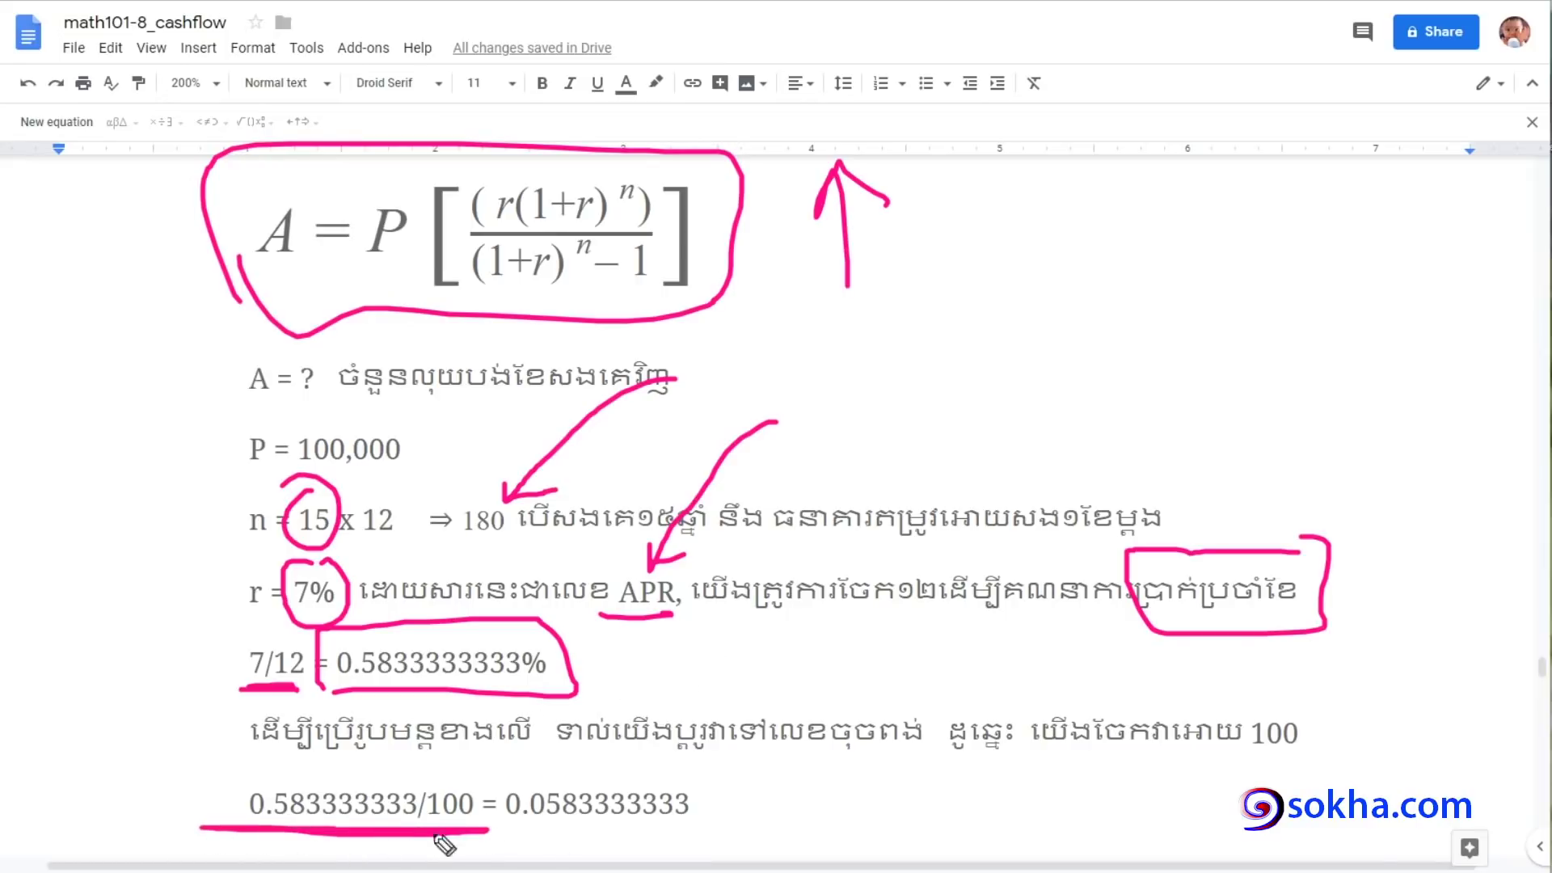
mouse_move(719, 759)
left_mouse_down()
mouse_move(489, 832)
mouse_move(713, 742)
left_mouse_up()
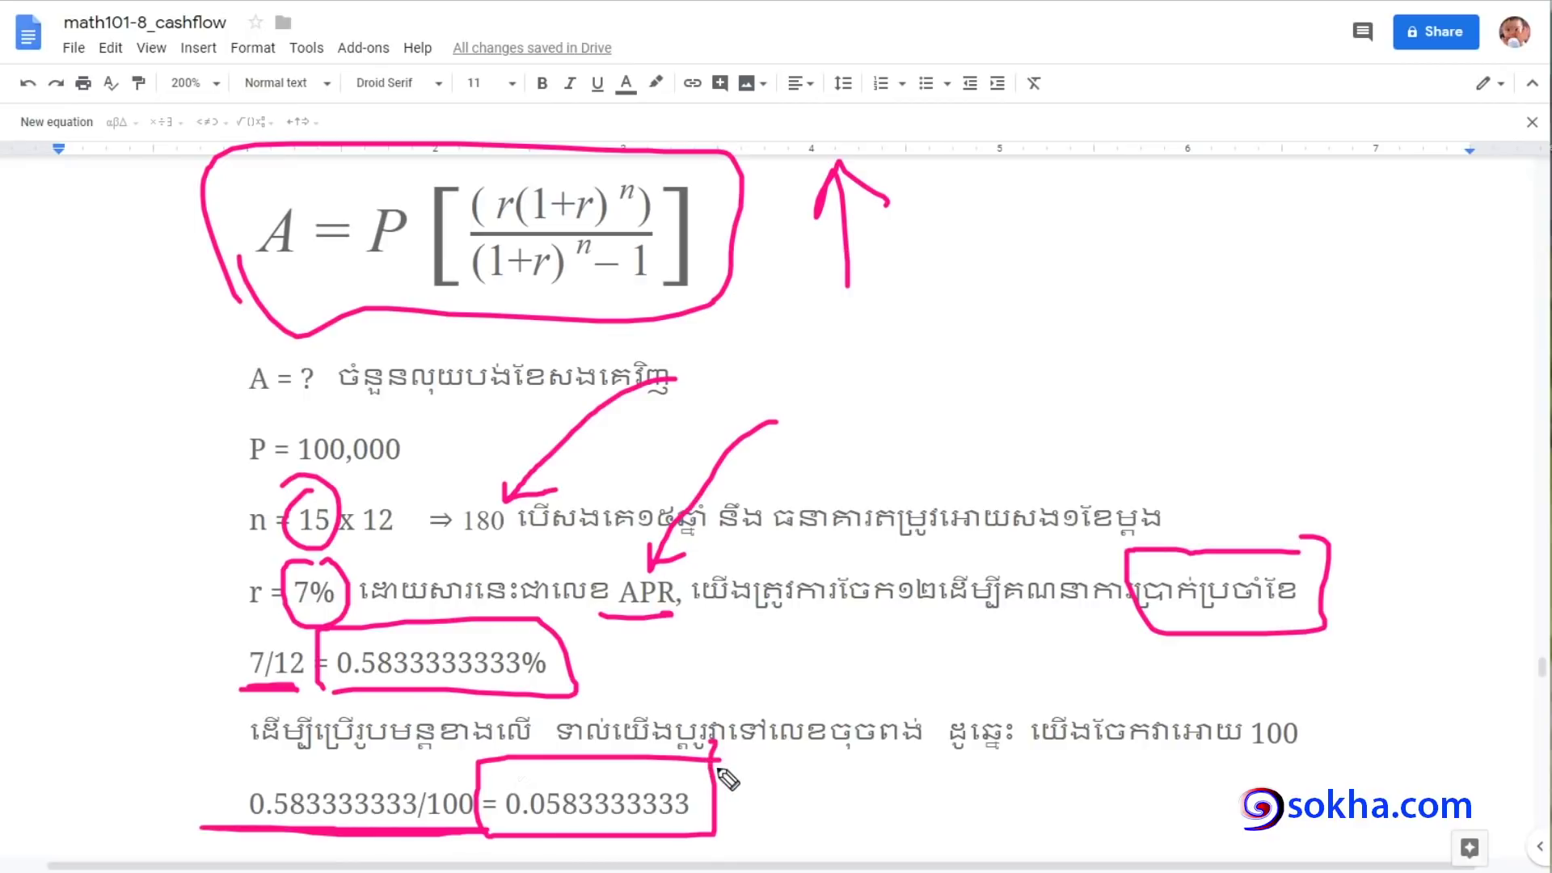
mouse_move(1111, 748)
left_mouse_down()
mouse_move(711, 778)
mouse_move(780, 796)
left_mouse_up()
key("Escape")
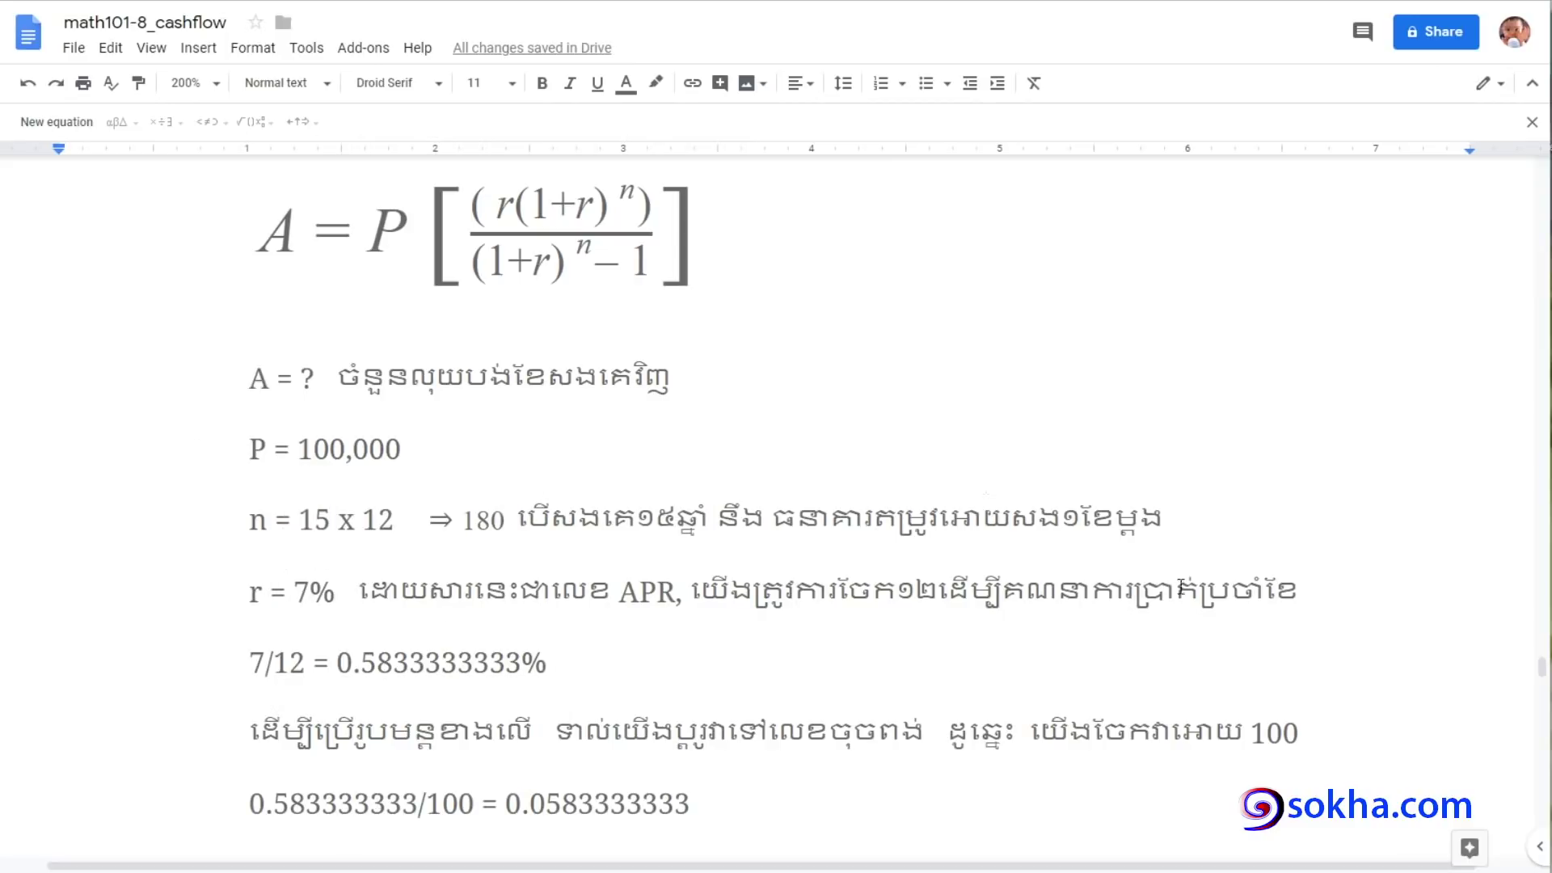
Scroll up to page 6 and back down to the payment formula page
left_click_drag(1542, 667, 1544, 638)
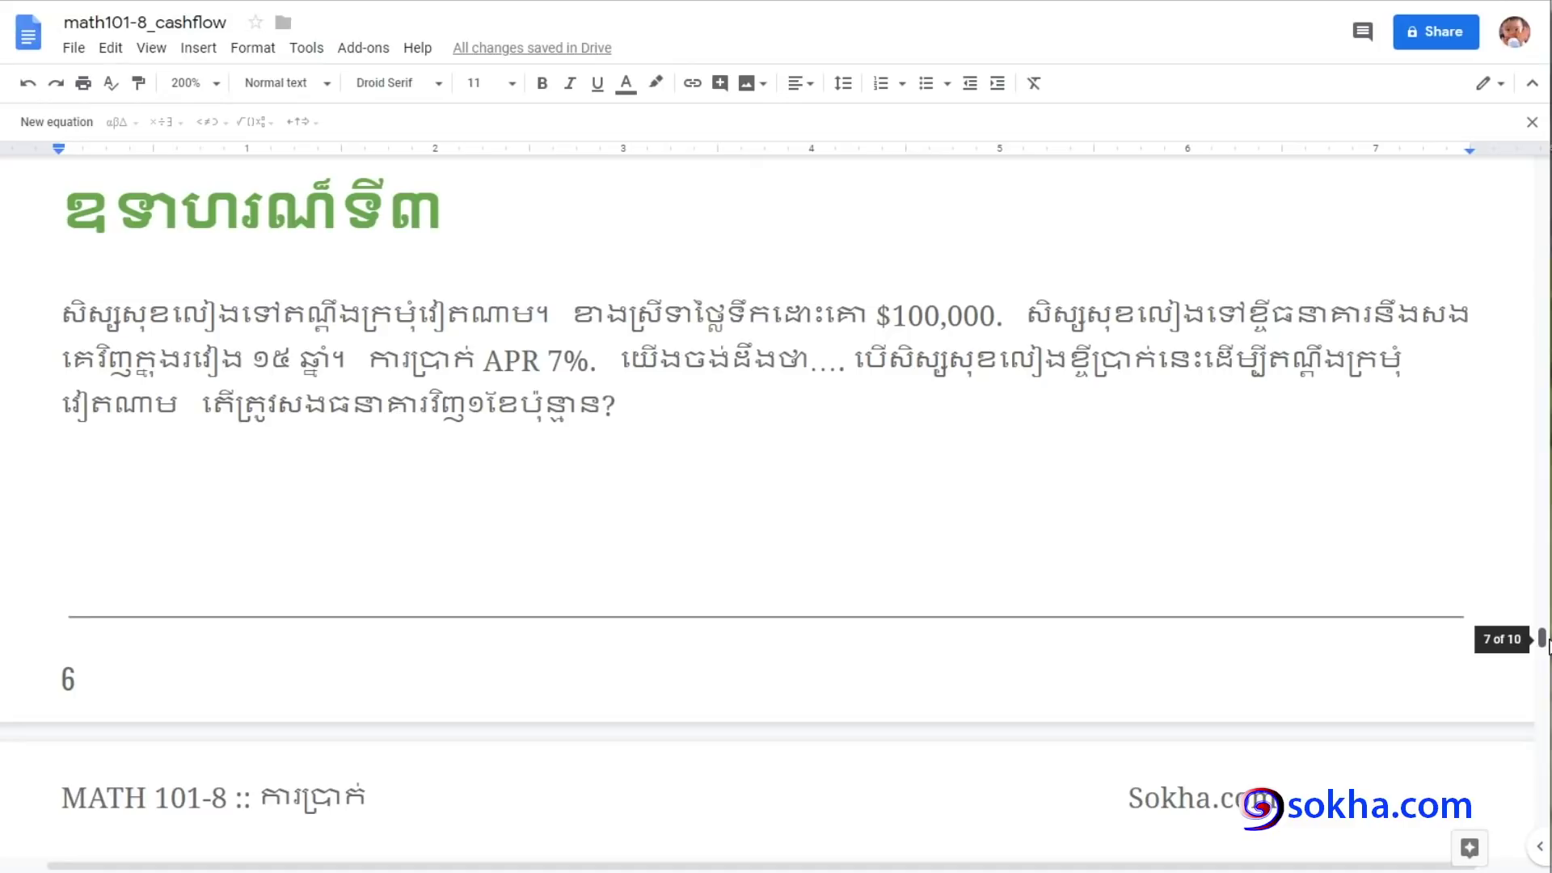
left_click_drag(1543, 643, 1533, 677)
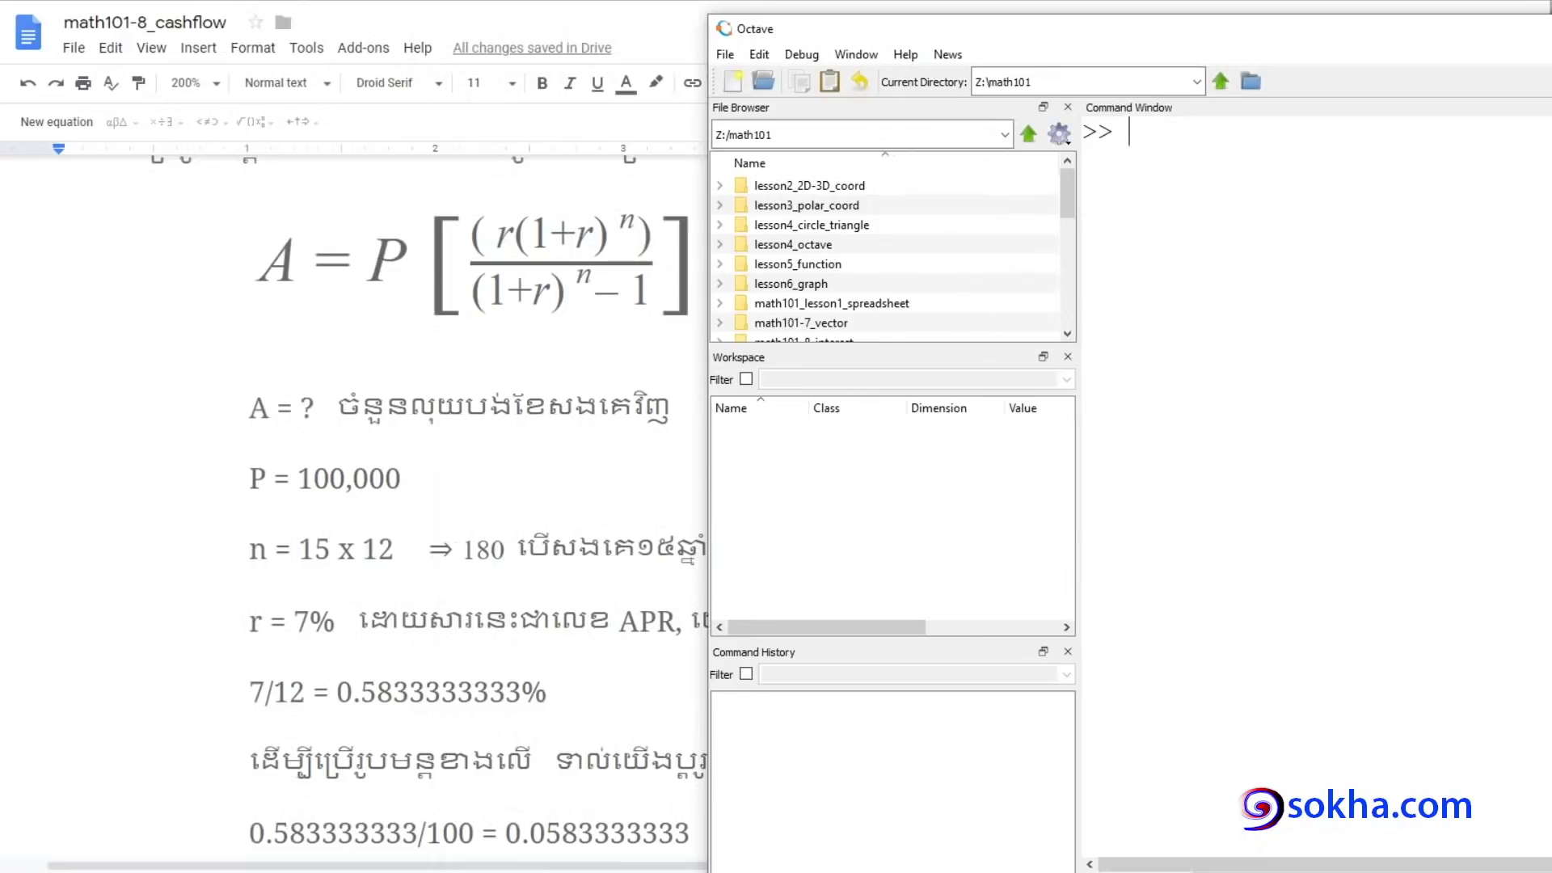
left_click(552, 349)
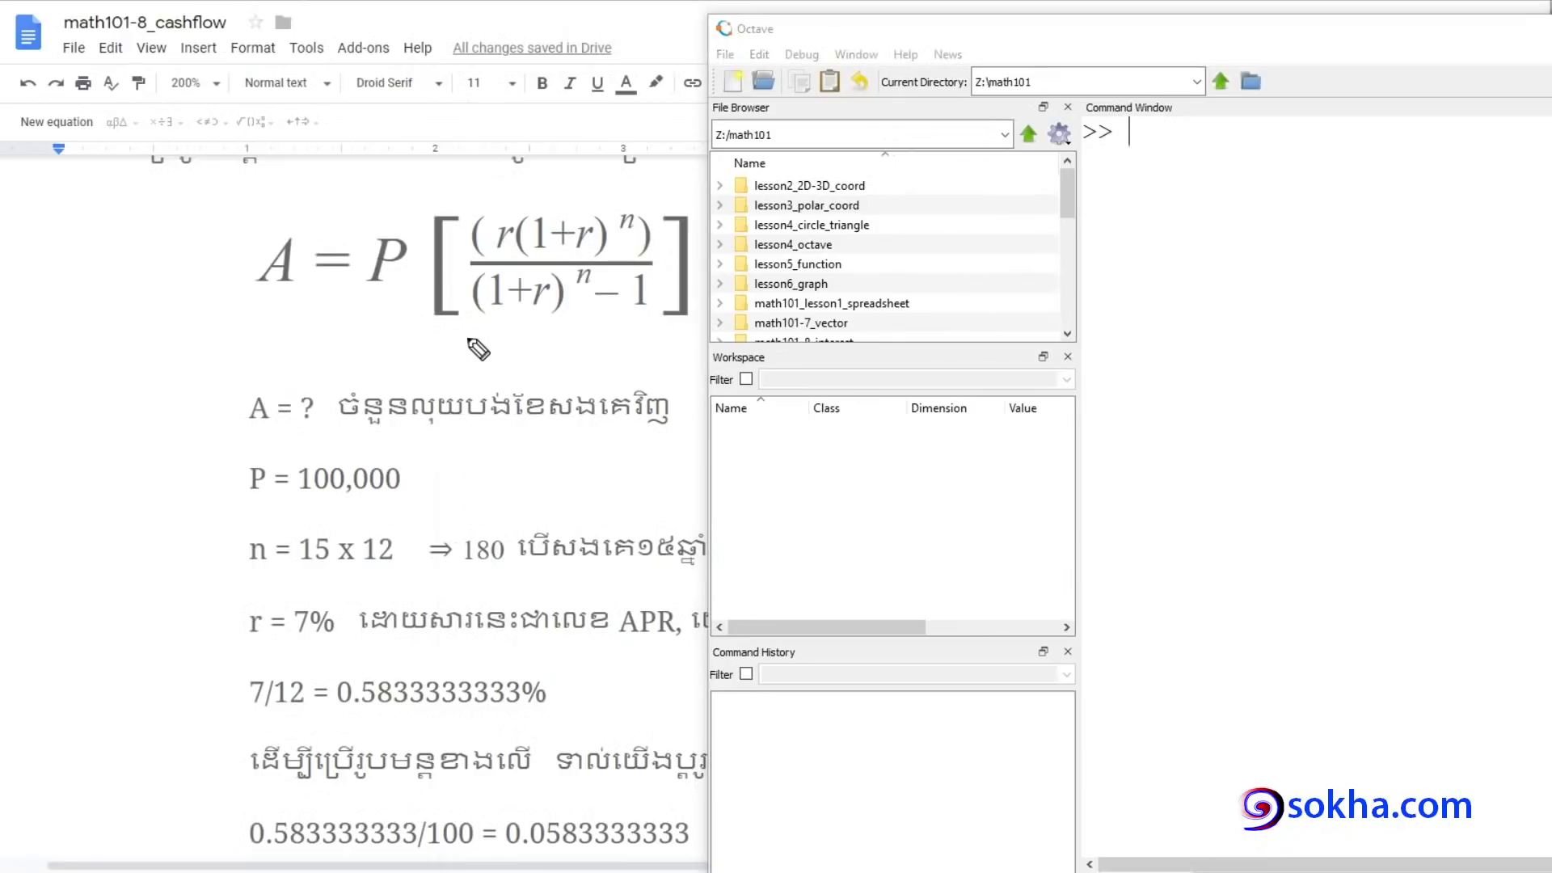
mouse_move(654, 184)
left_mouse_down()
mouse_move(333, 295)
mouse_move(634, 198)
left_mouse_up()
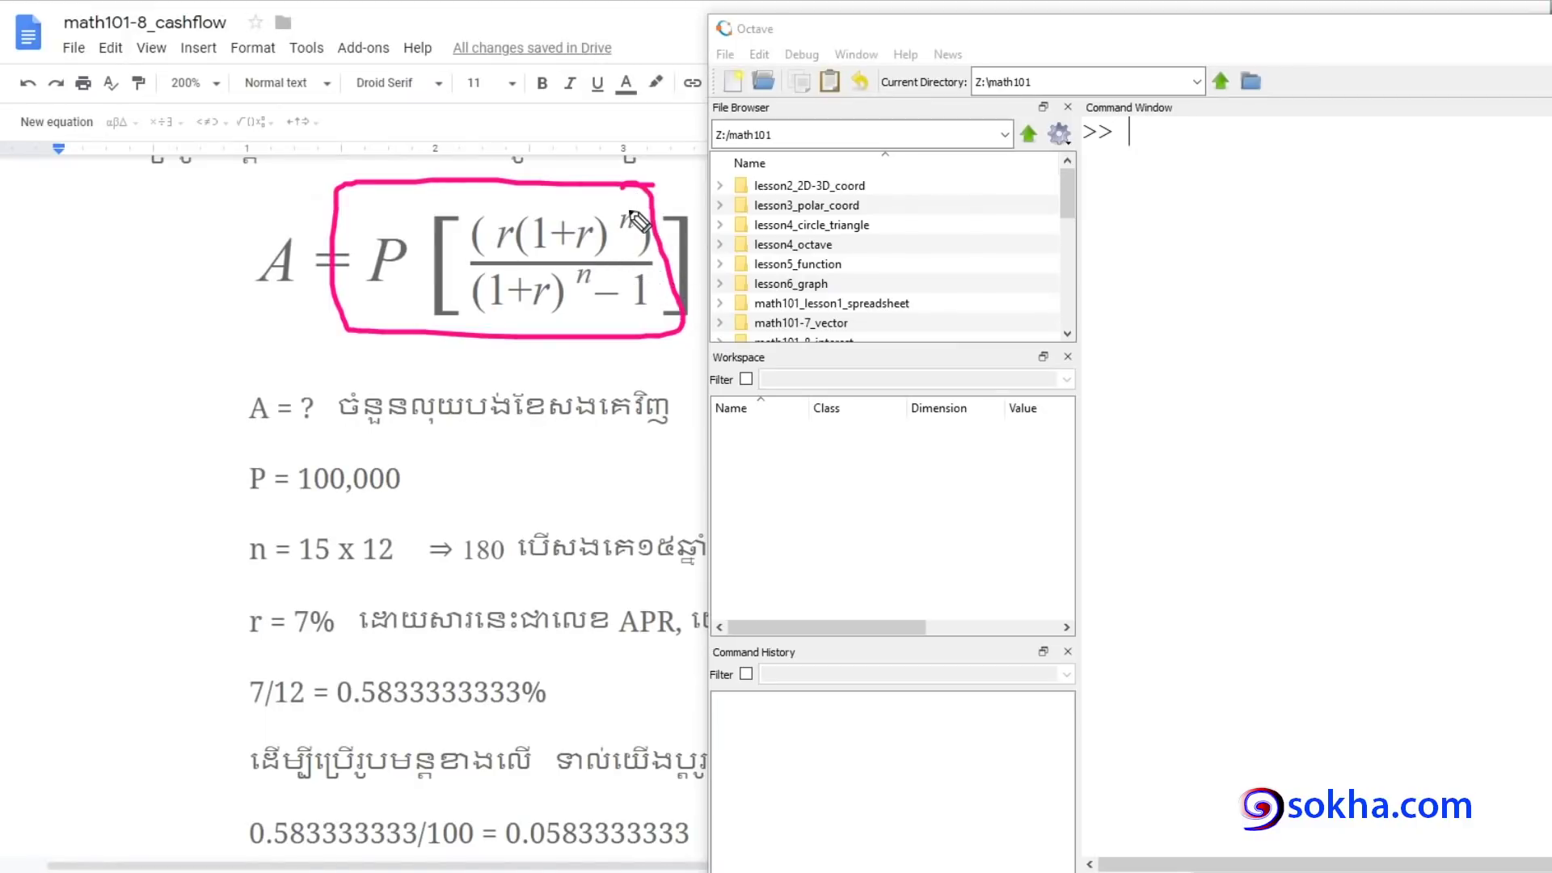
left_click_drag(596, 199, 644, 189)
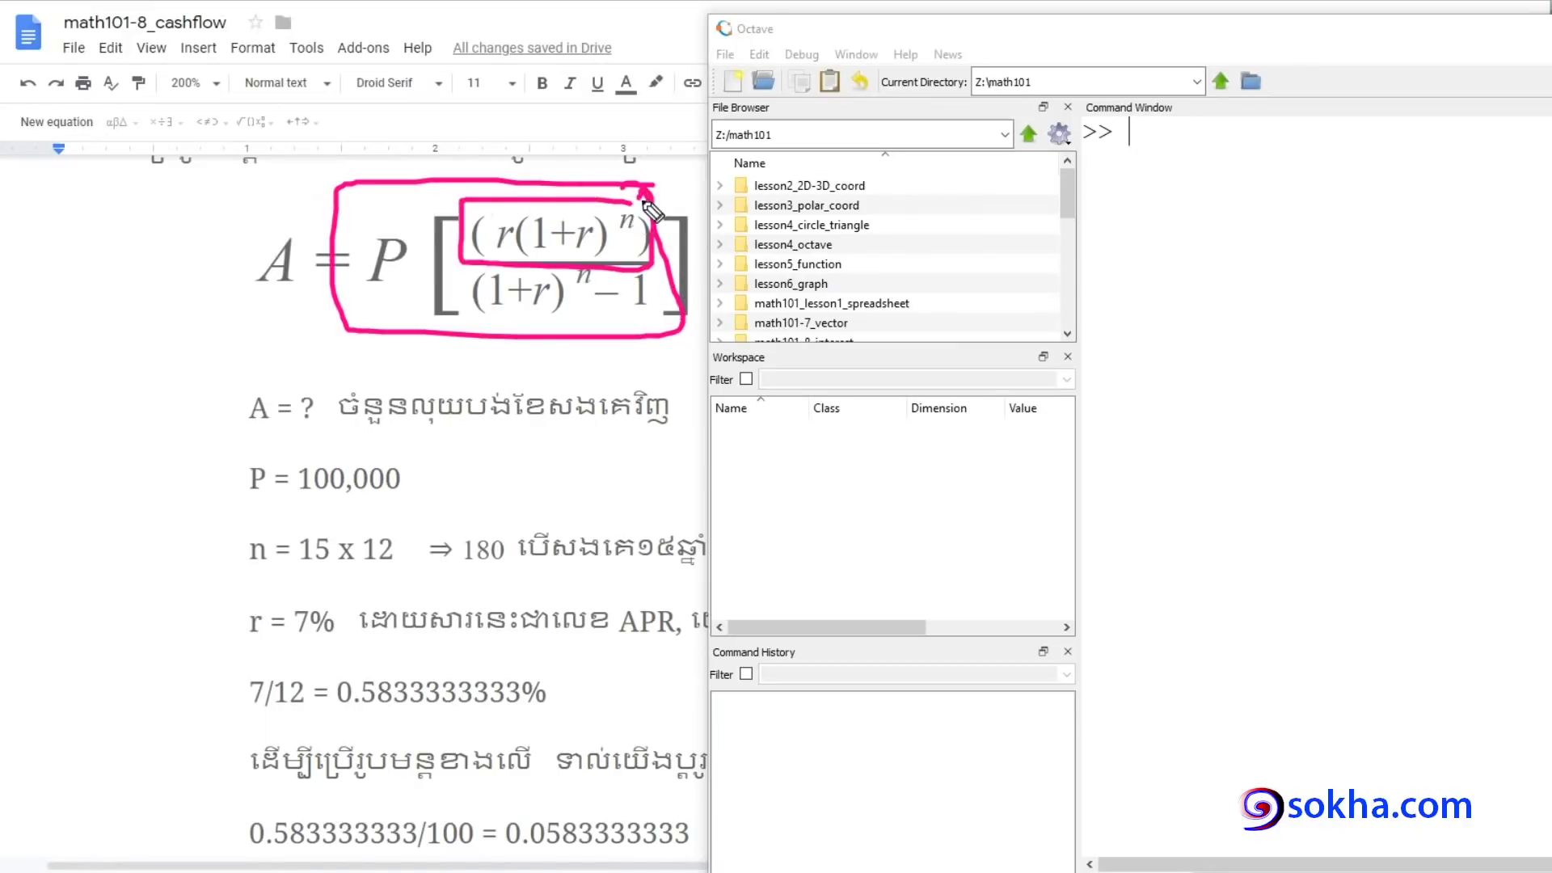
left_click_drag(561, 217, 653, 267)
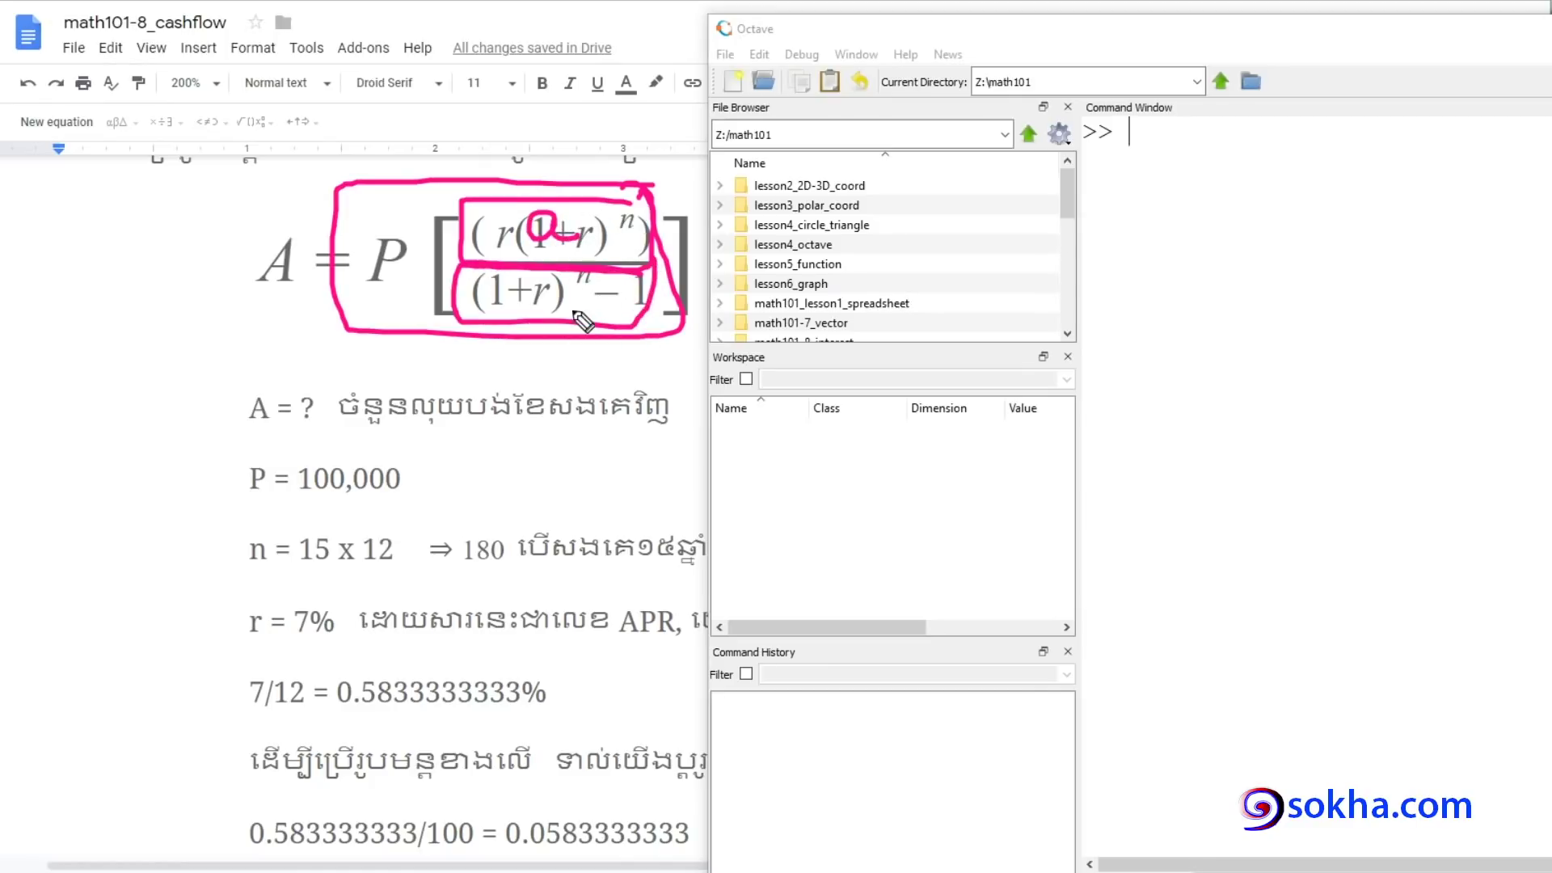
left_click_drag(553, 260, 565, 310)
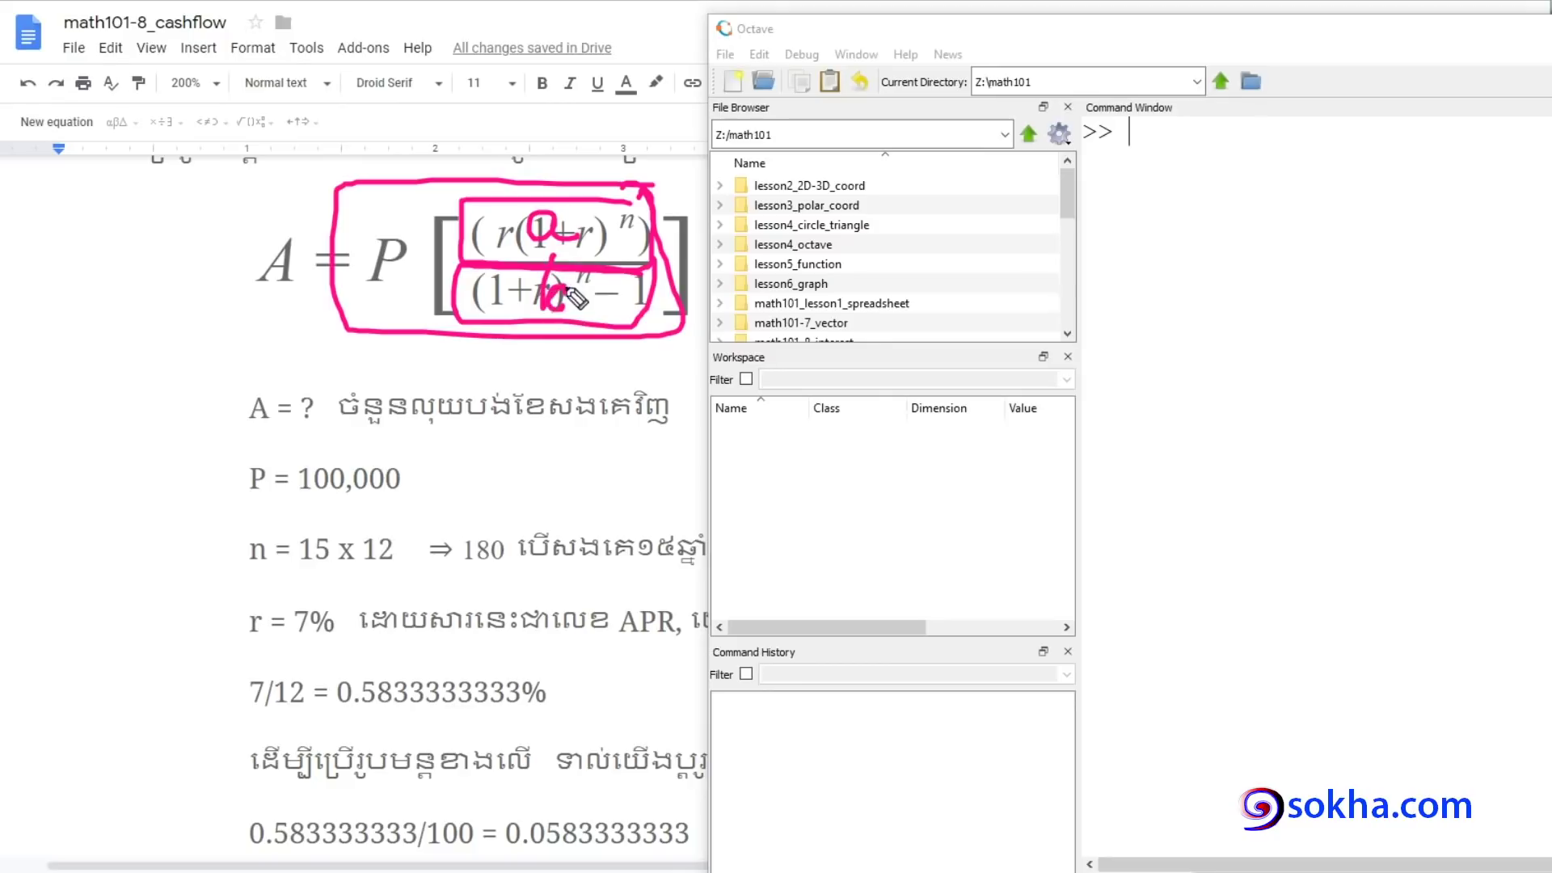
left_click_drag(568, 232, 646, 190)
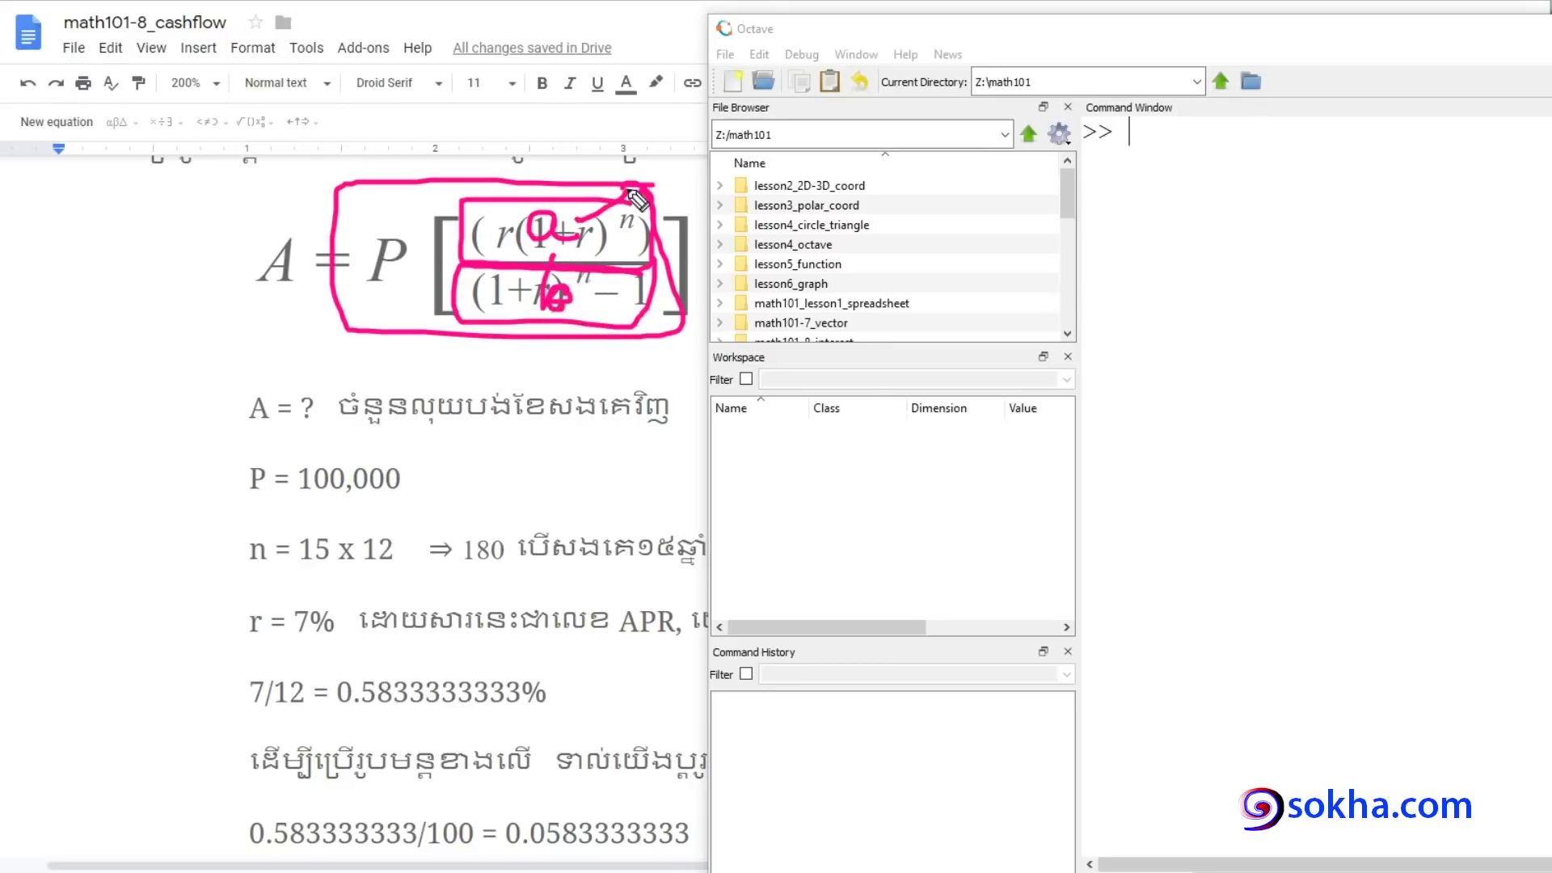
left_click_drag(582, 297, 638, 293)
mouse_move(420, 103)
left_mouse_down()
mouse_move(382, 234)
mouse_move(404, 208)
left_mouse_up()
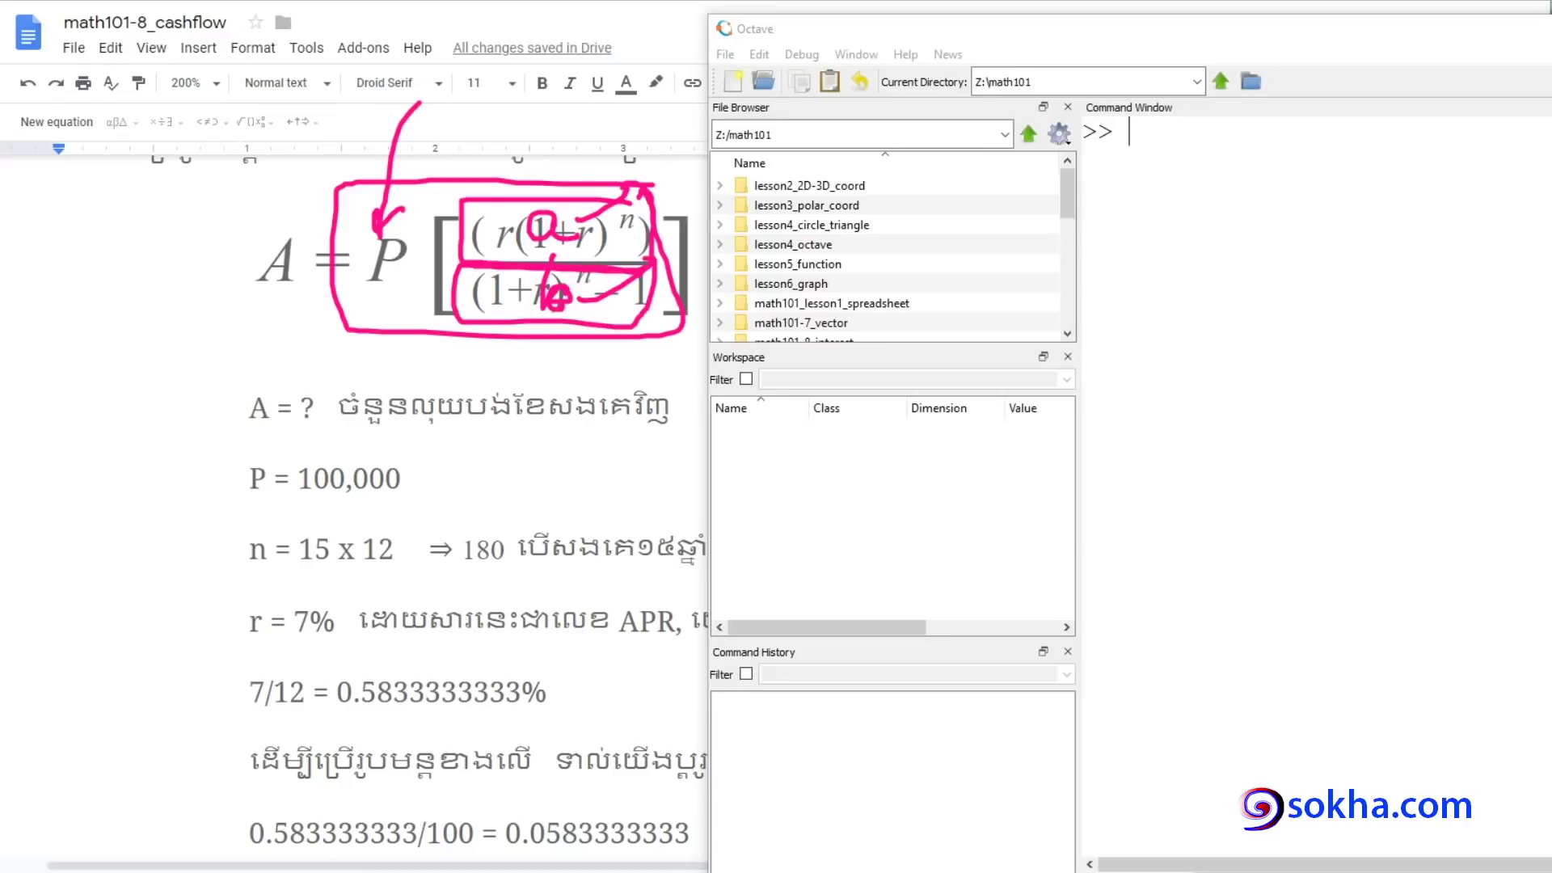
key("Escape")
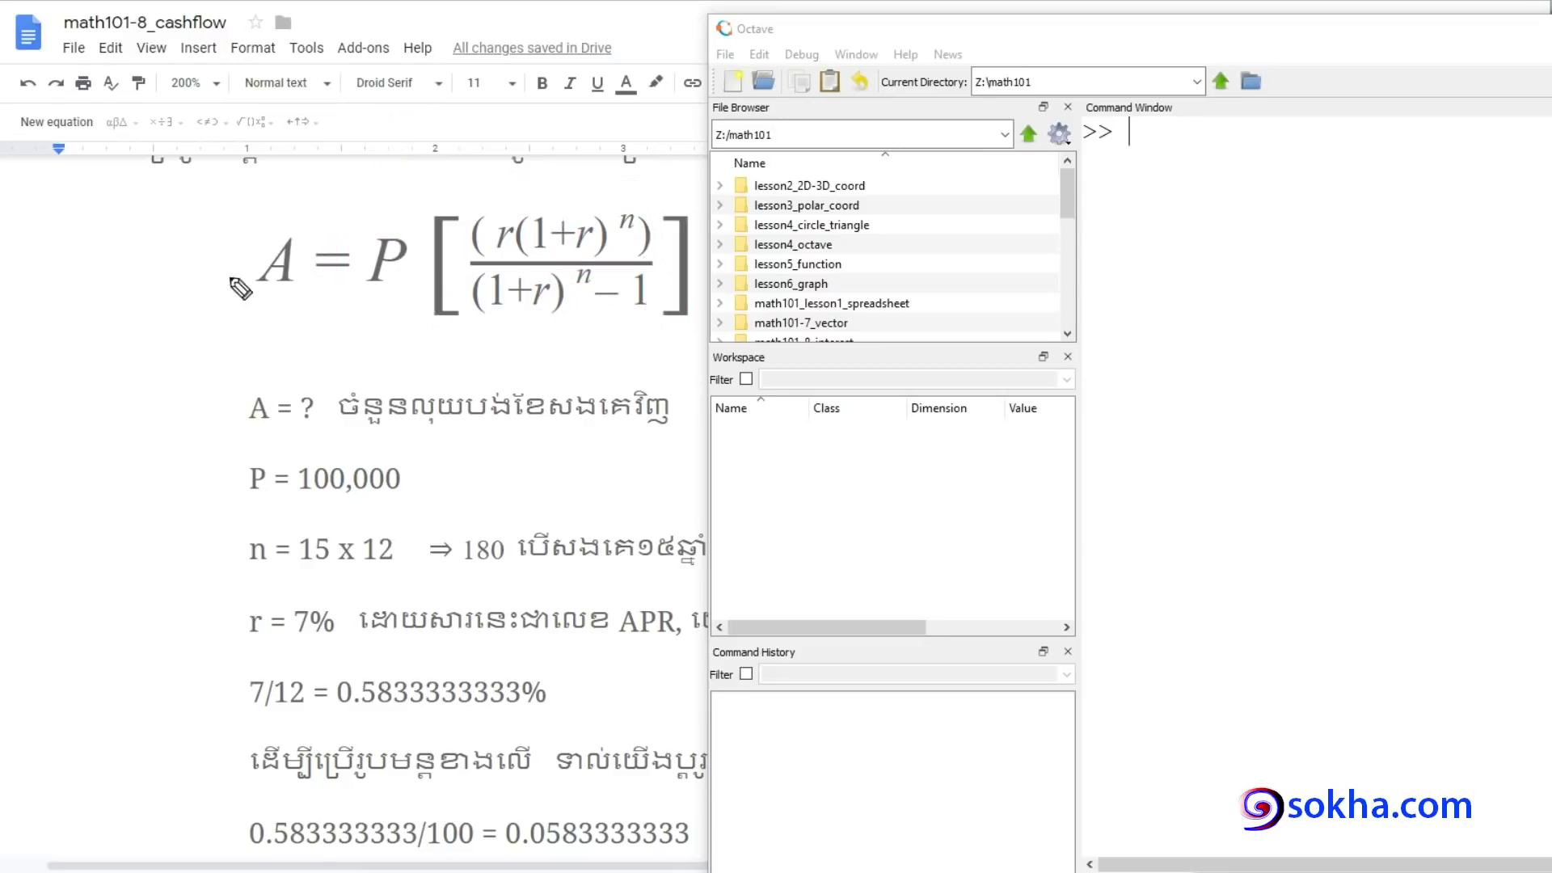
left_click_drag(667, 202, 635, 198)
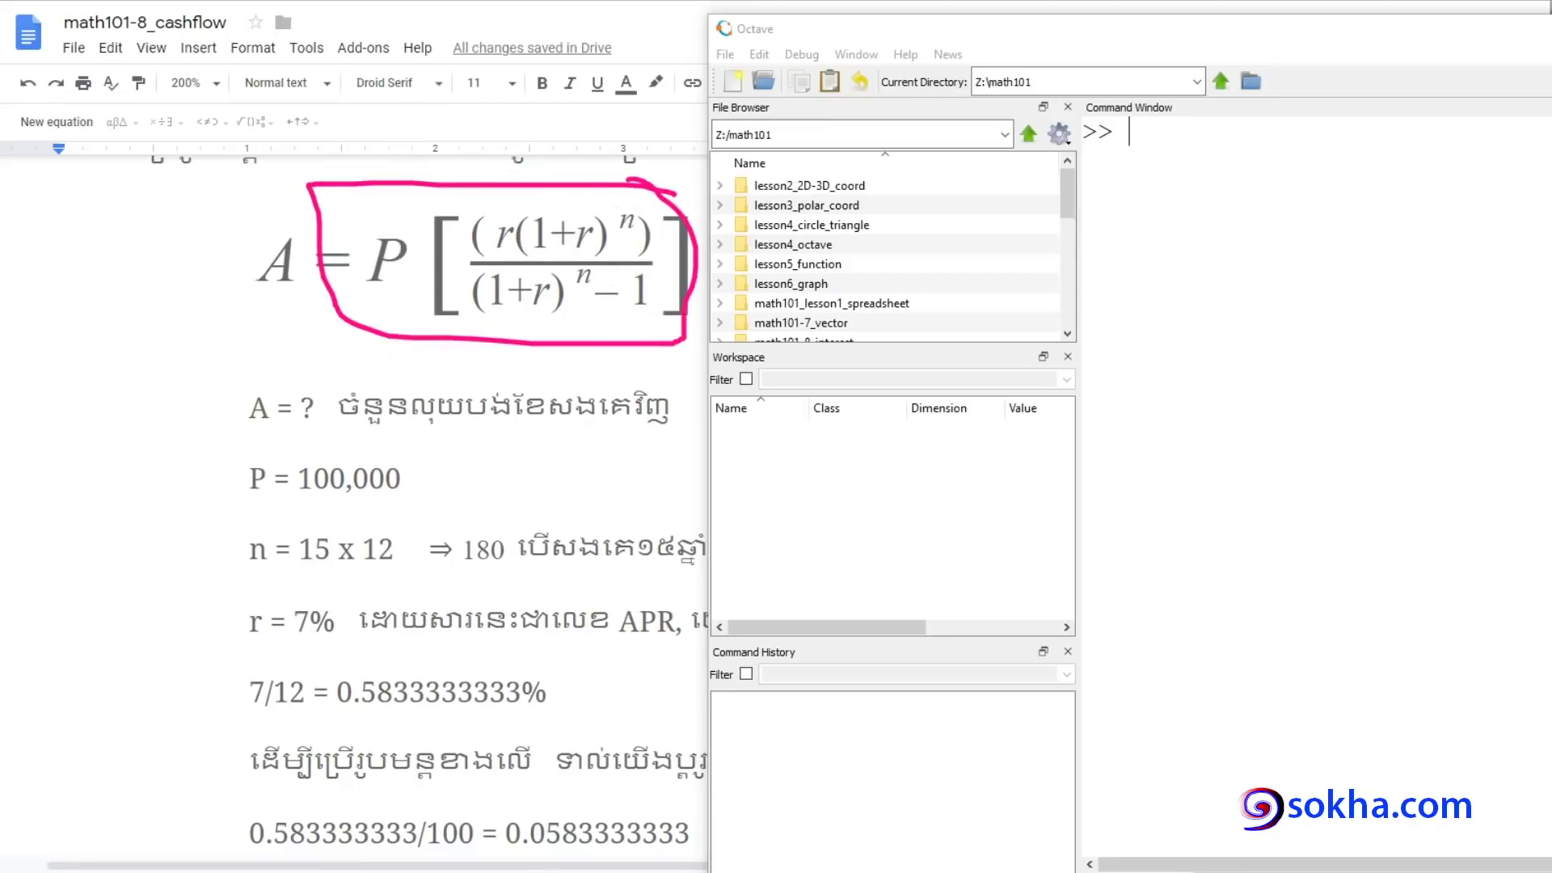
key("Escape")
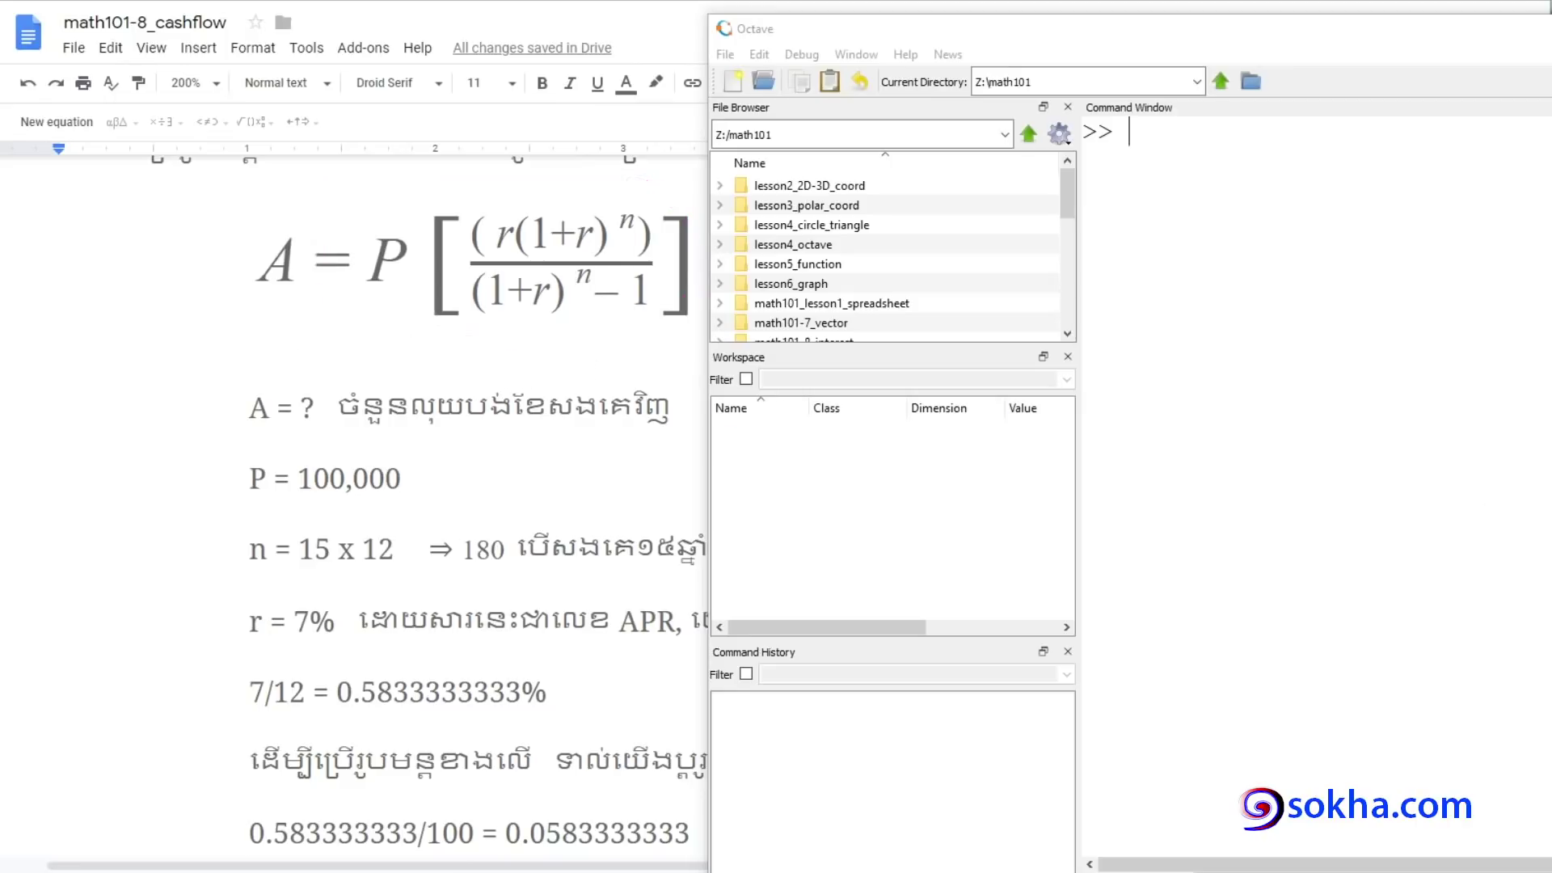
Circle P and r in the formula, drawing arrows to P = 100,000, r = 7% and 0.0583333333
left_click(1261, 216)
left_click_drag(525, 224, 505, 220)
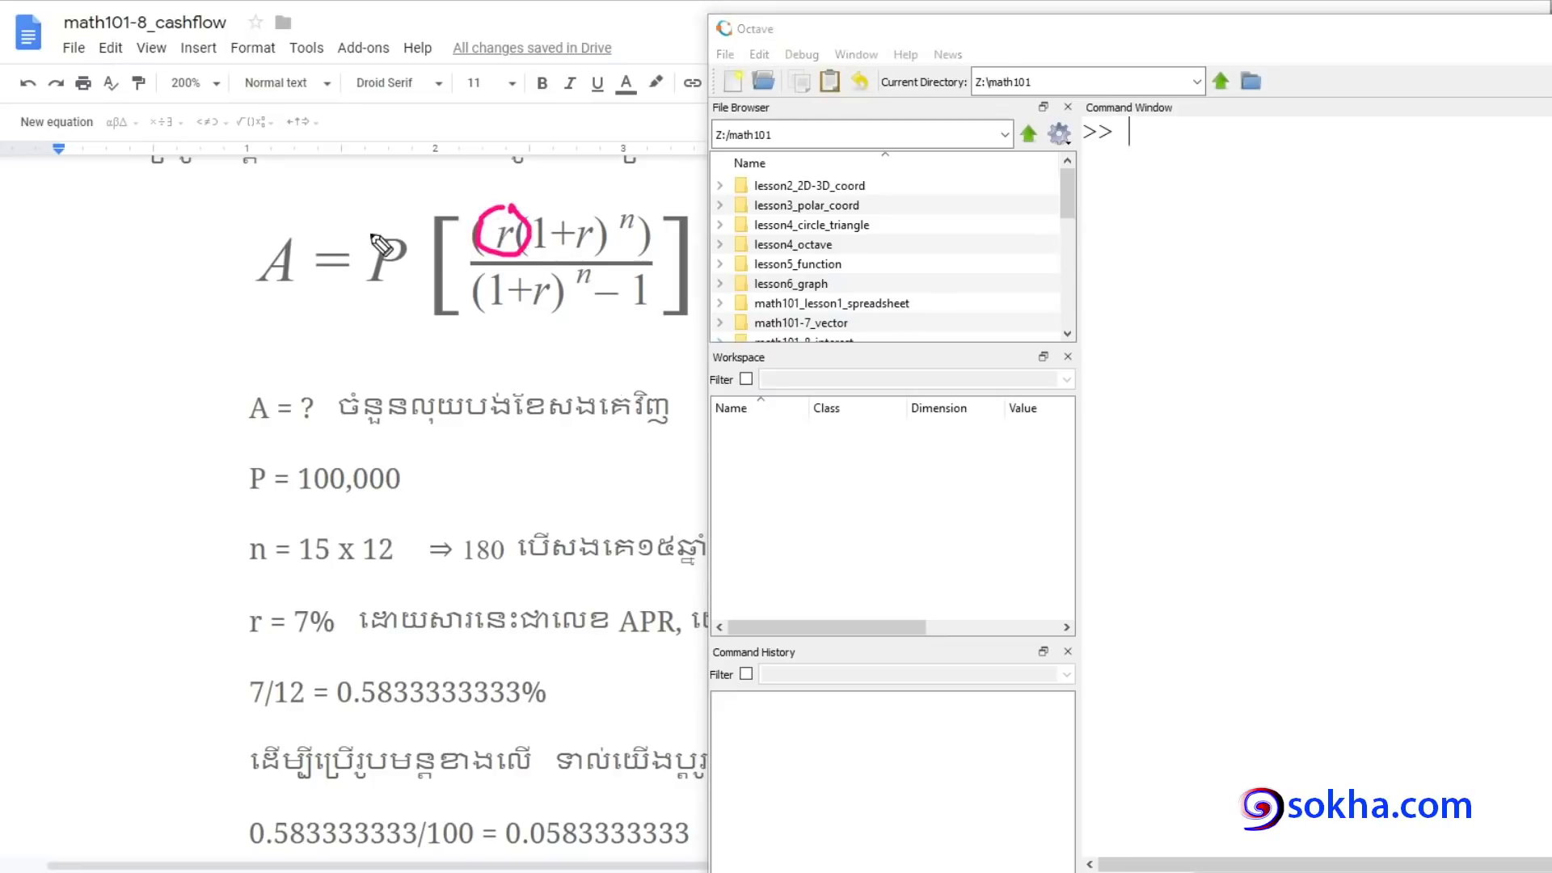
left_click_drag(381, 216, 302, 462)
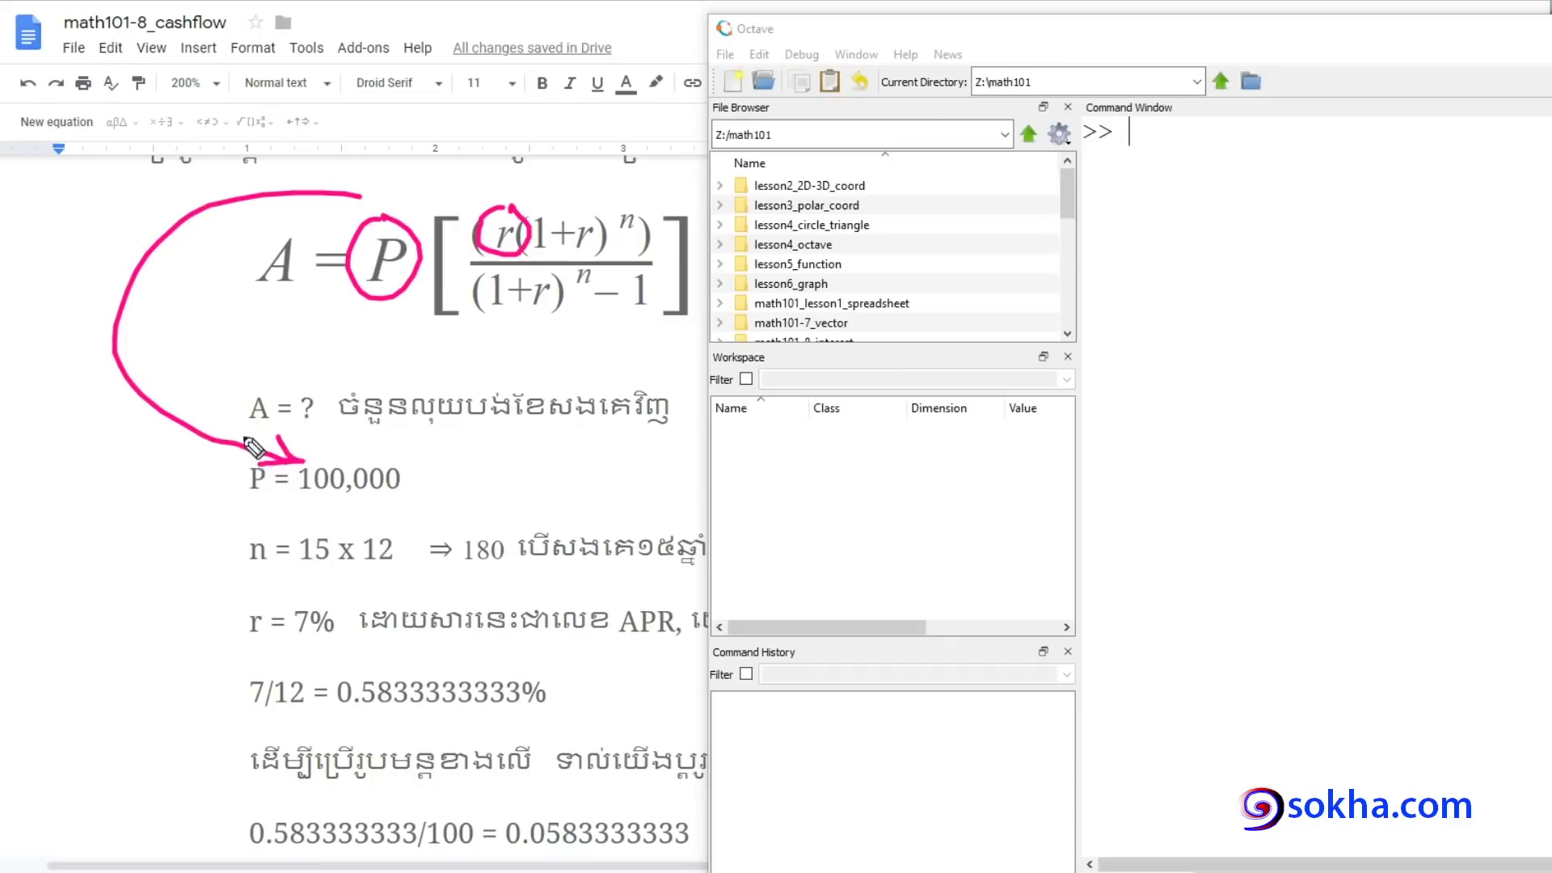
mouse_move(499, 243)
left_mouse_down()
mouse_move(332, 605)
mouse_move(370, 607)
left_mouse_up()
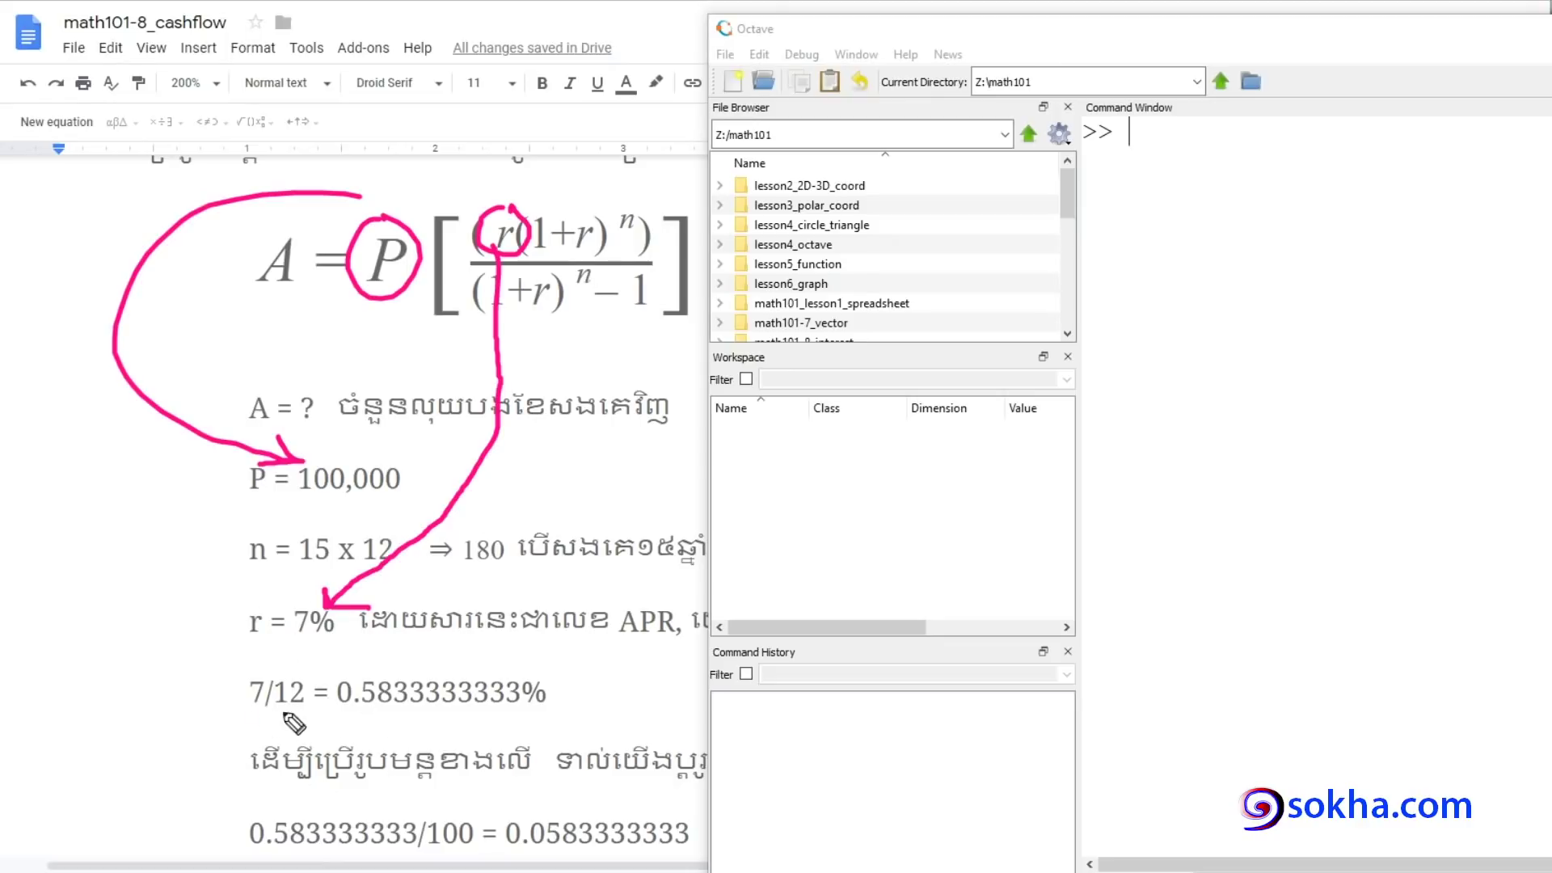
left_click_drag(252, 710, 512, 717)
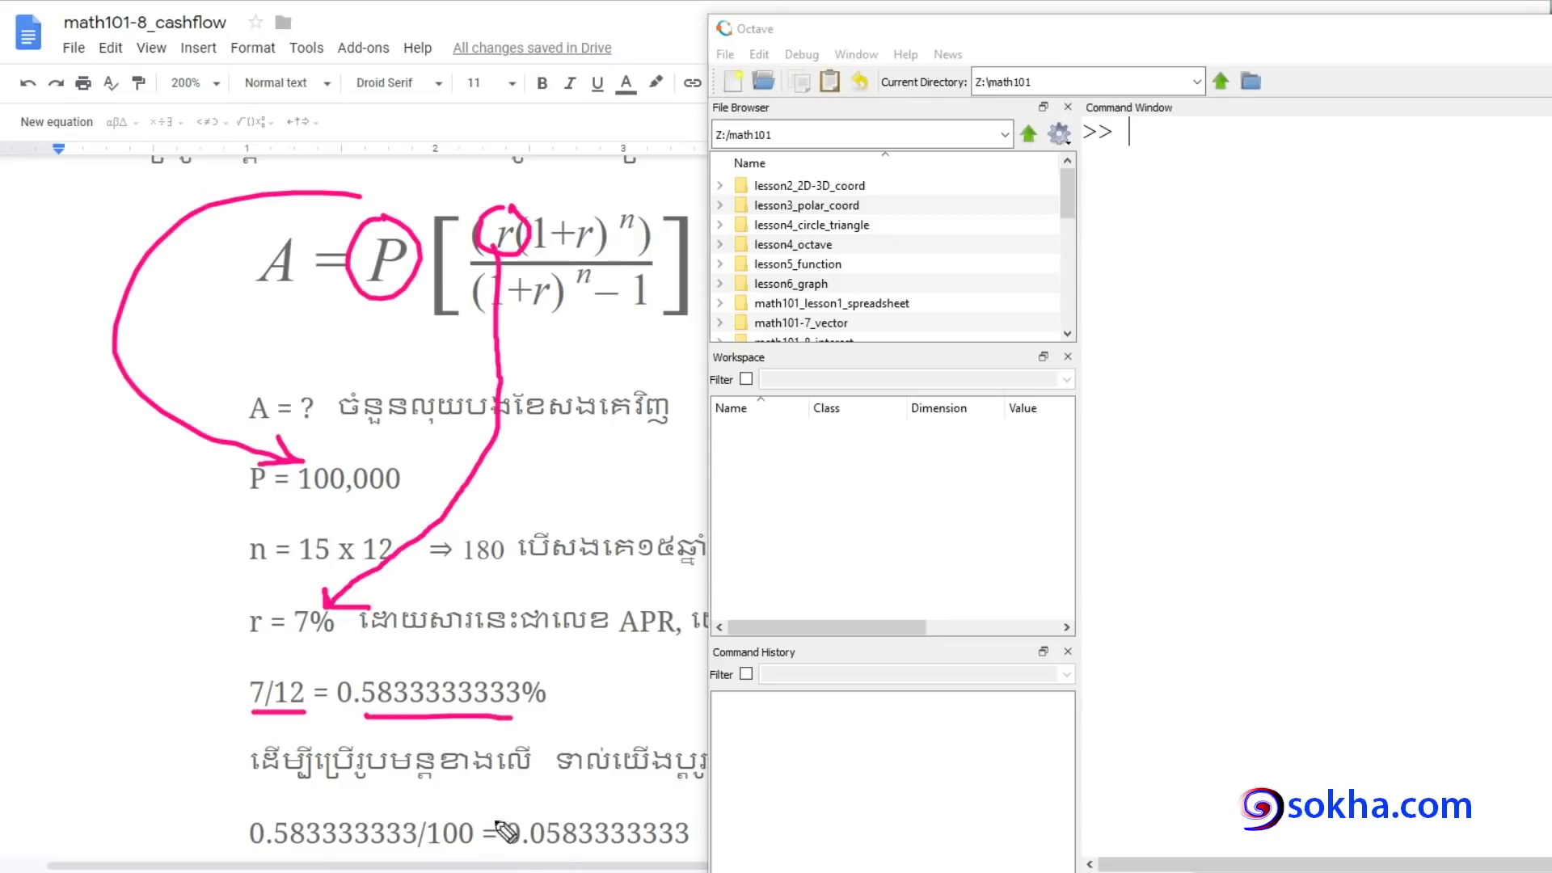
mouse_move(77, 184)
left_mouse_down()
mouse_move(244, 244)
mouse_move(207, 270)
left_mouse_up()
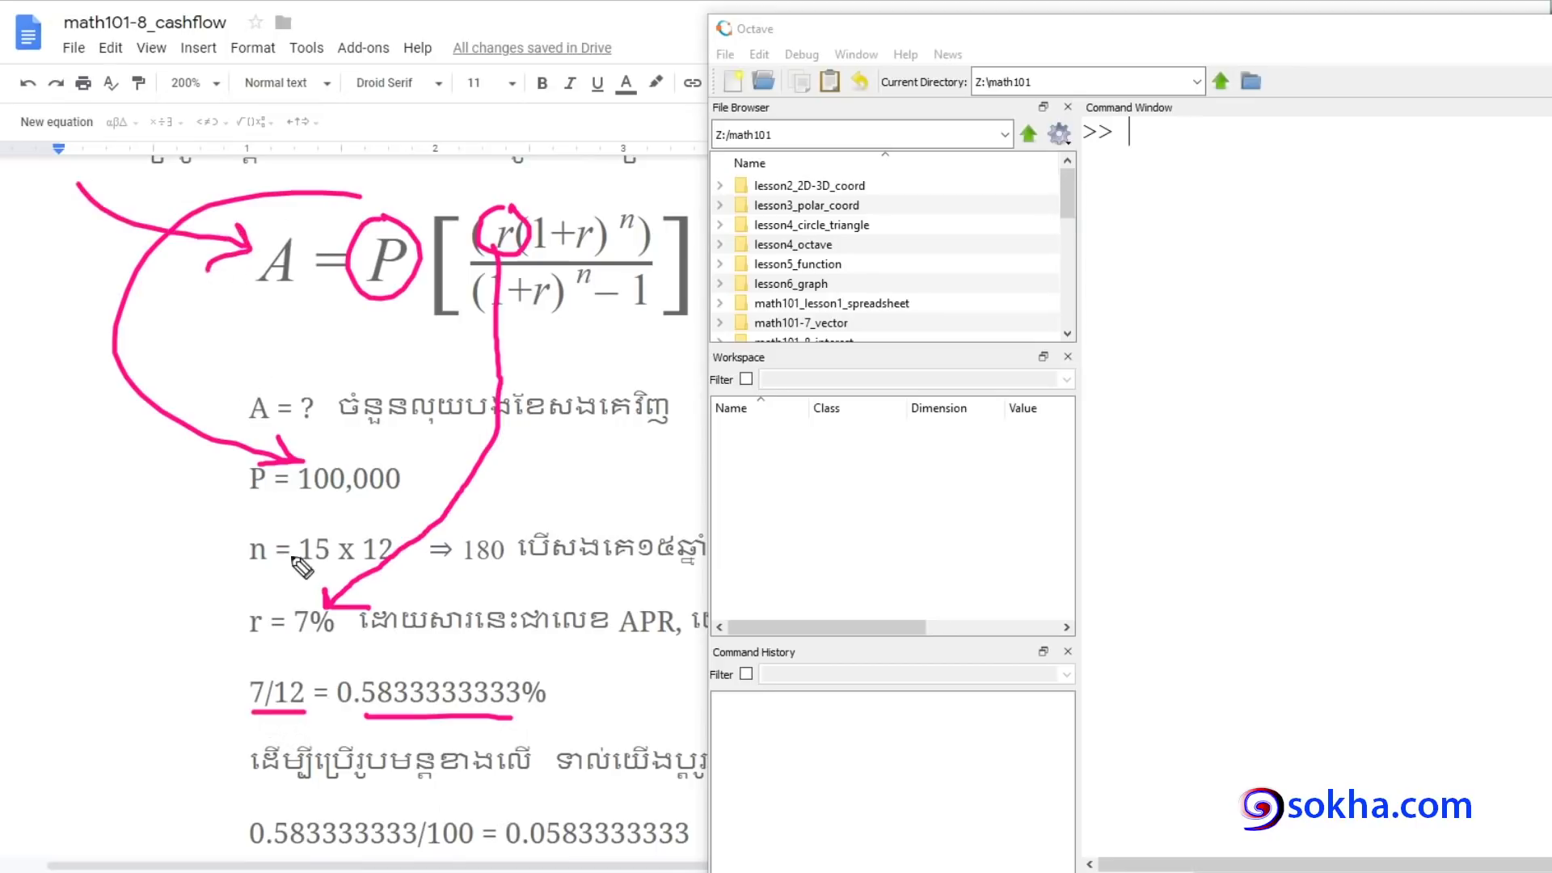
left_click_drag(433, 850, 505, 847)
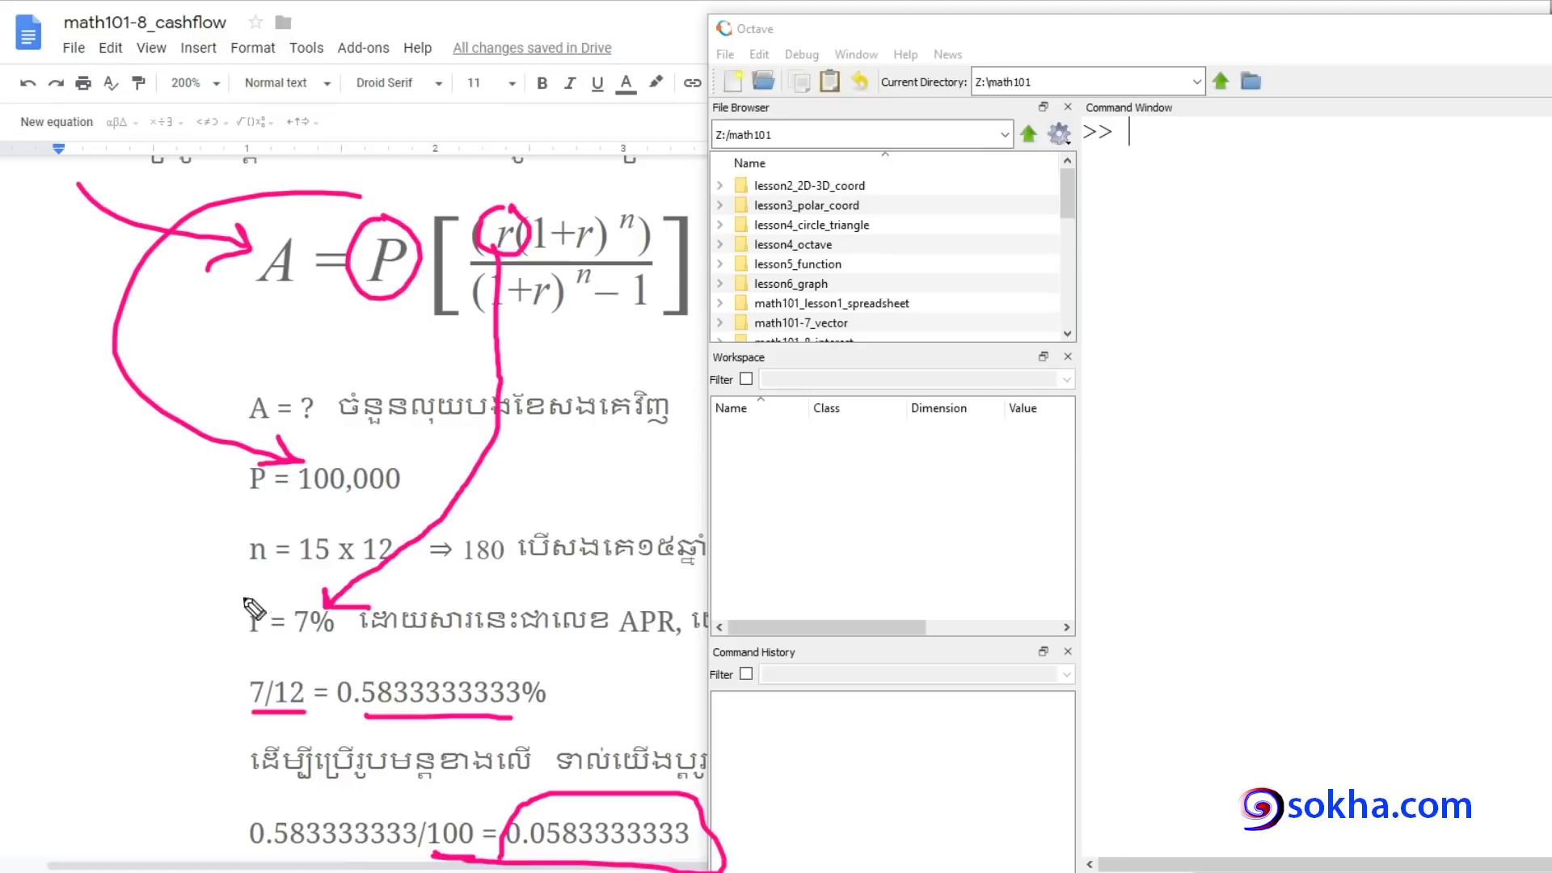
mouse_move(255, 608)
left_mouse_down()
mouse_move(162, 727)
mouse_move(501, 812)
mouse_move(452, 821)
left_mouse_up()
Enter p = 100000 in Octave, then box r = 7%, circle 7/12 and underline 0.5833333333
left_click(1226, 178)
type("p = 100000")
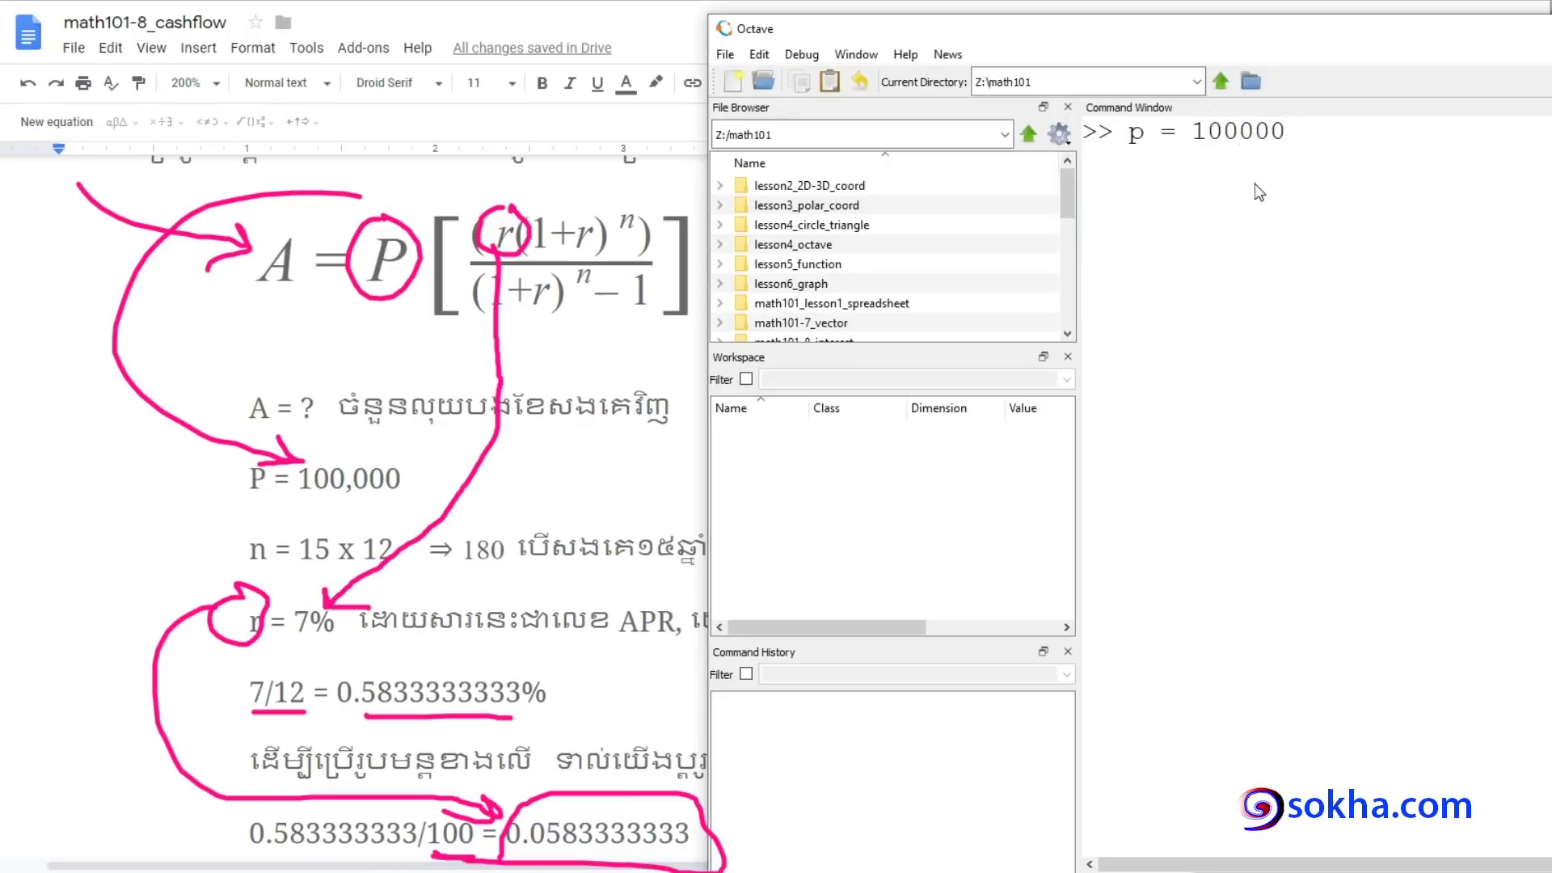
key("Return")
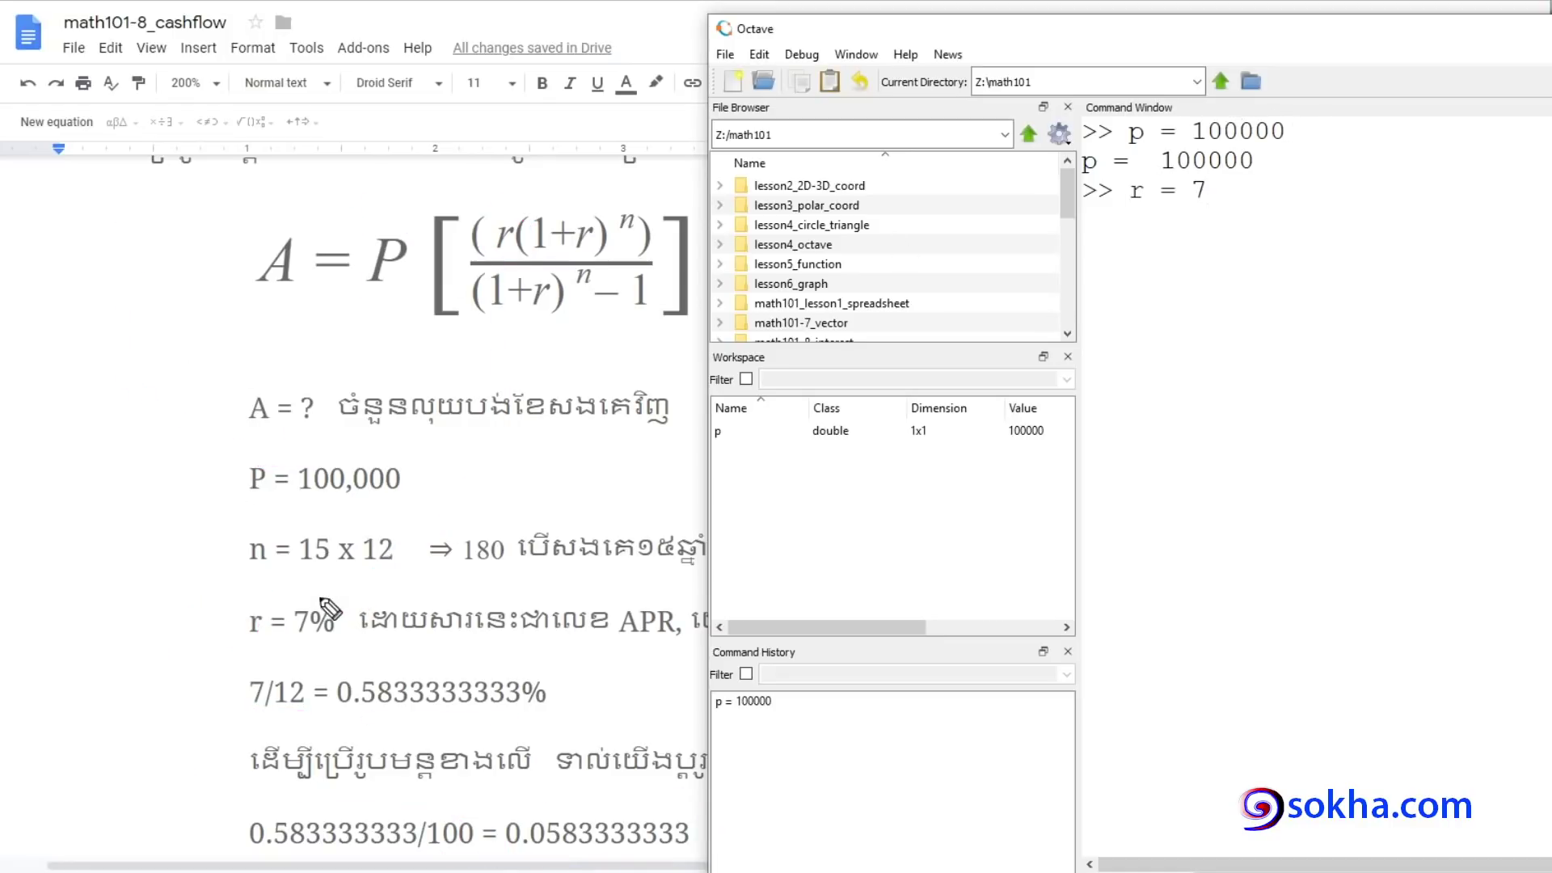
left_click_drag(323, 593, 346, 602)
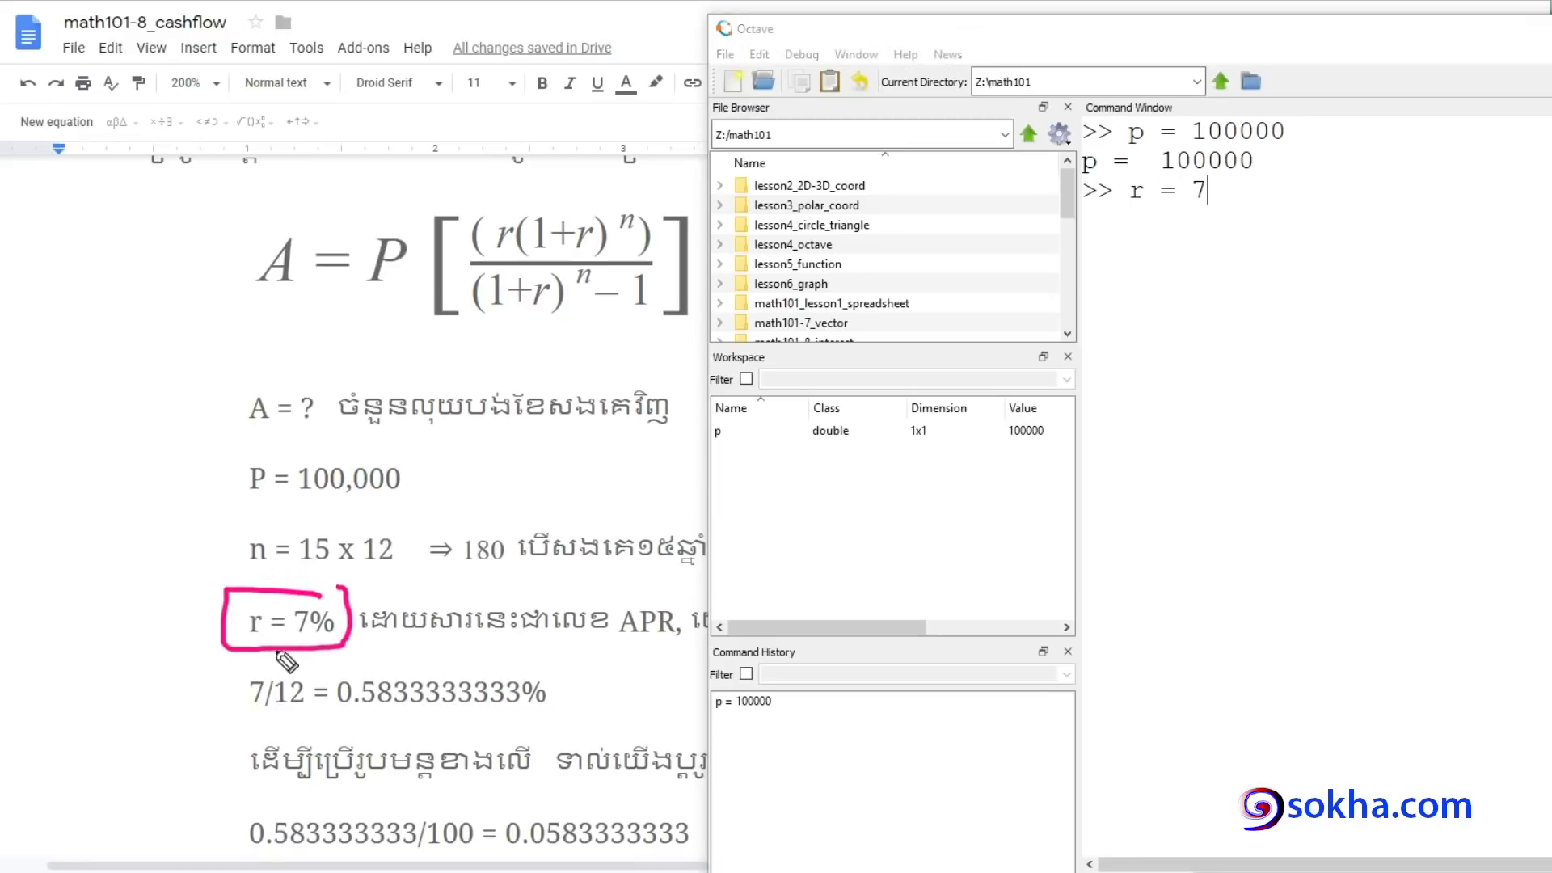
mouse_move(311, 654)
left_mouse_down()
mouse_move(312, 728)
mouse_move(216, 693)
left_mouse_up()
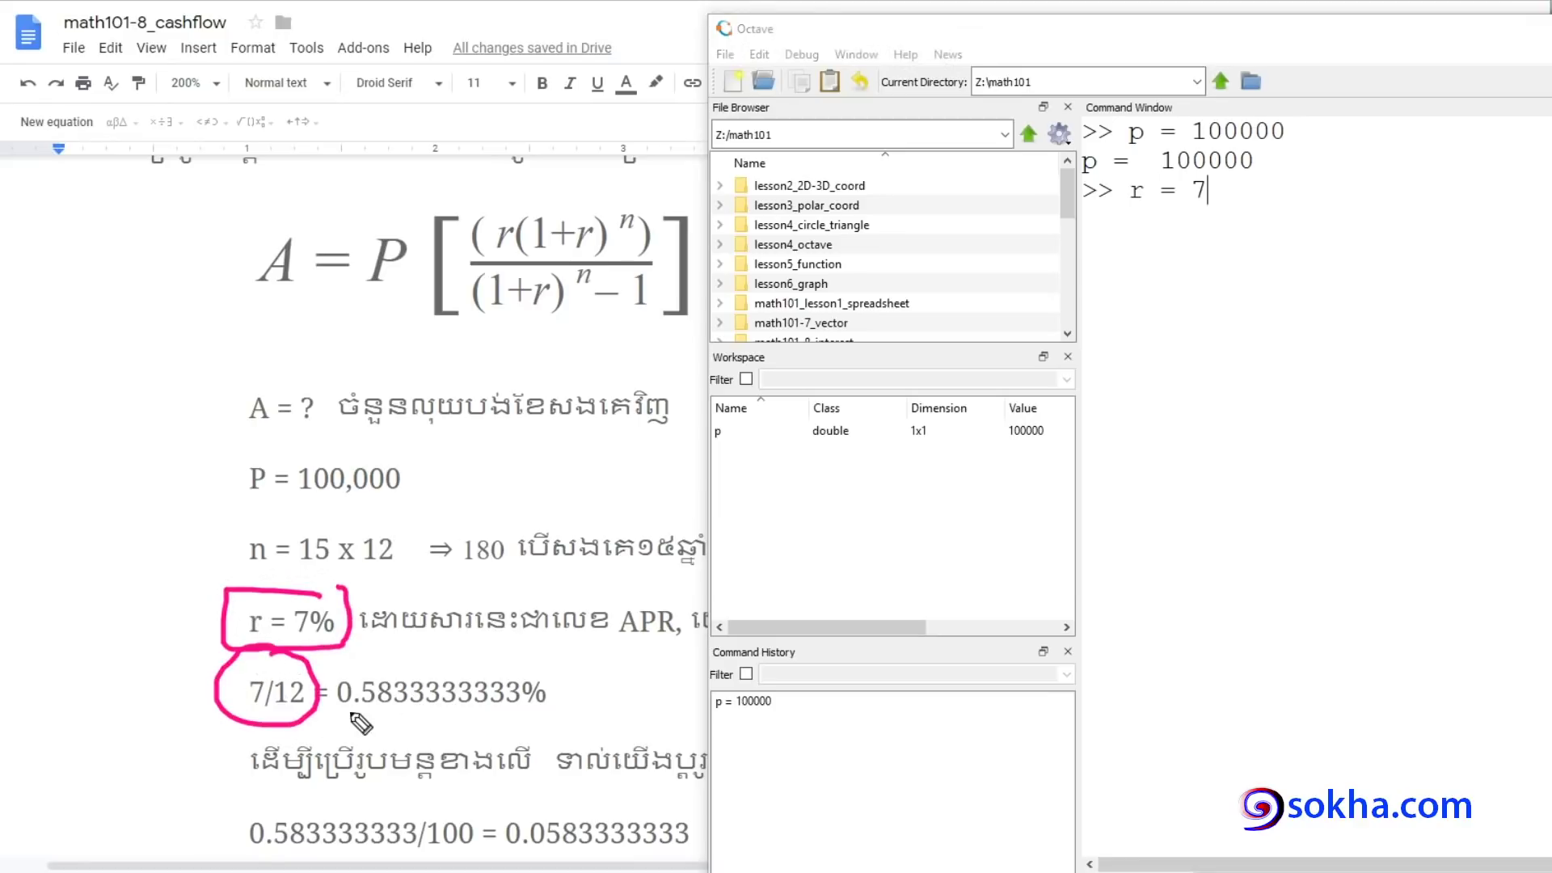
left_click_drag(349, 713, 518, 715)
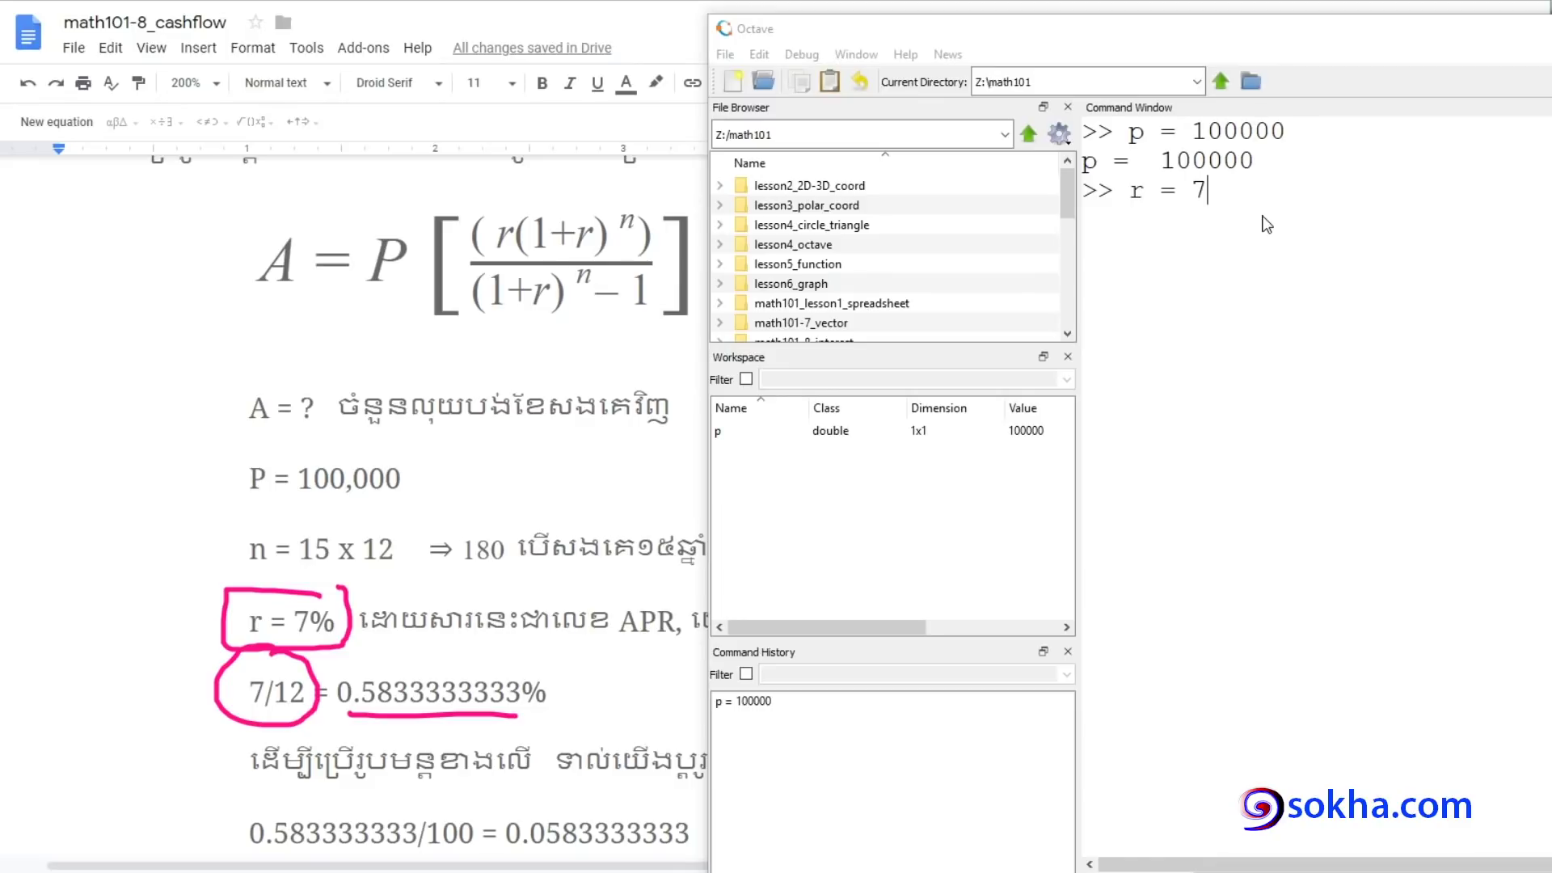
Annotate 7/12, /100, 0.0583333333 and P in the notes, linking 7/12 to Octave's r line
left_click(1252, 218)
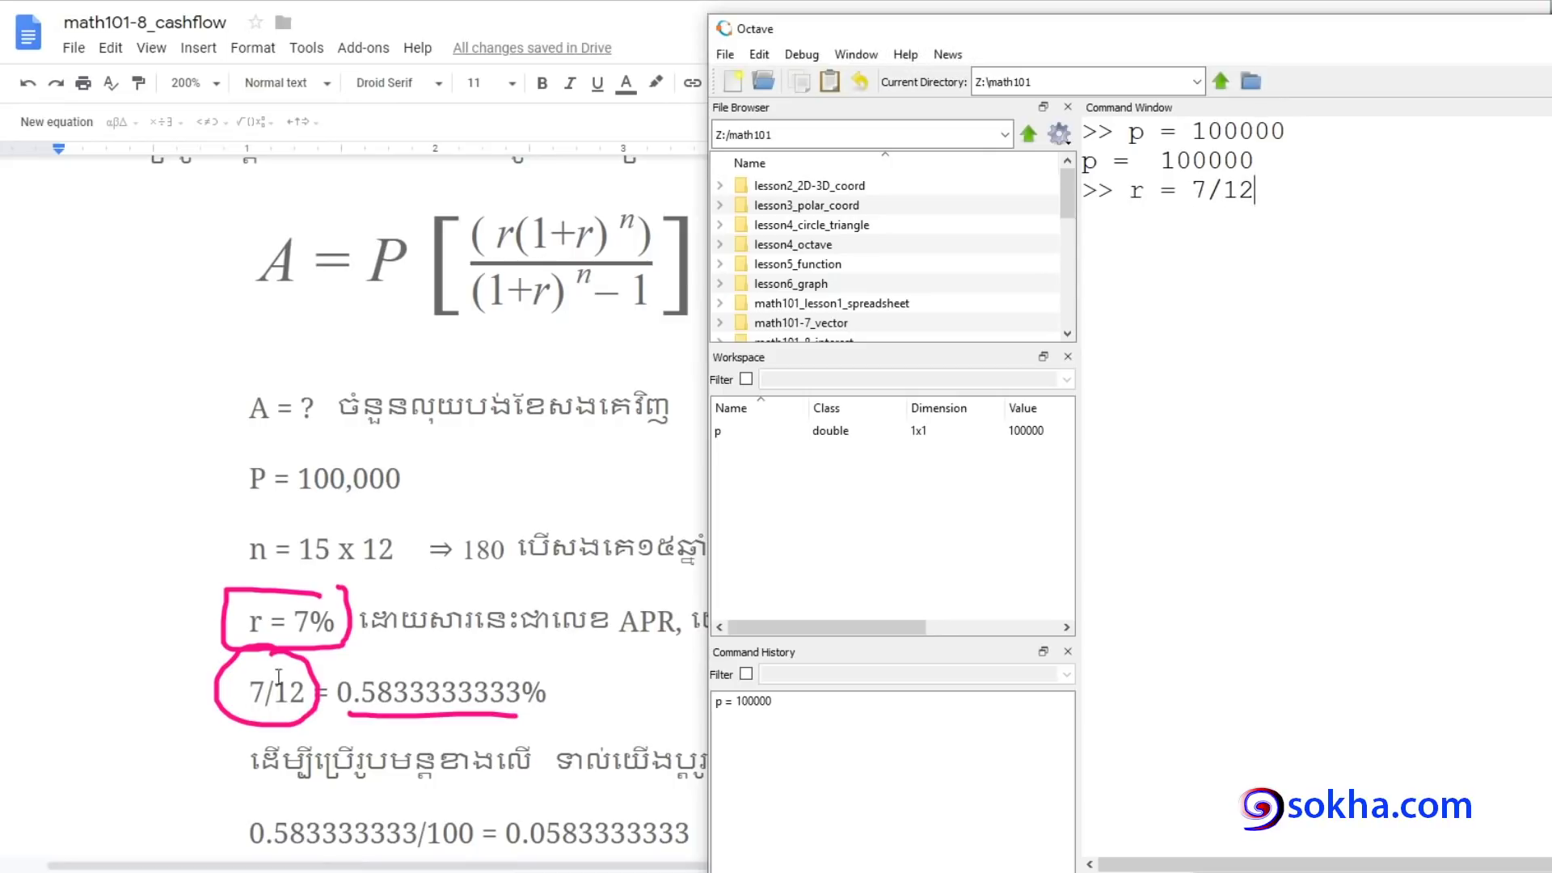
left_click_drag(63, 571, 209, 686)
mouse_move(327, 671)
left_mouse_down()
mouse_move(1114, 202)
mouse_move(1089, 230)
left_mouse_up()
mouse_move(471, 797)
left_mouse_down()
mouse_move(414, 841)
mouse_move(492, 802)
left_mouse_up()
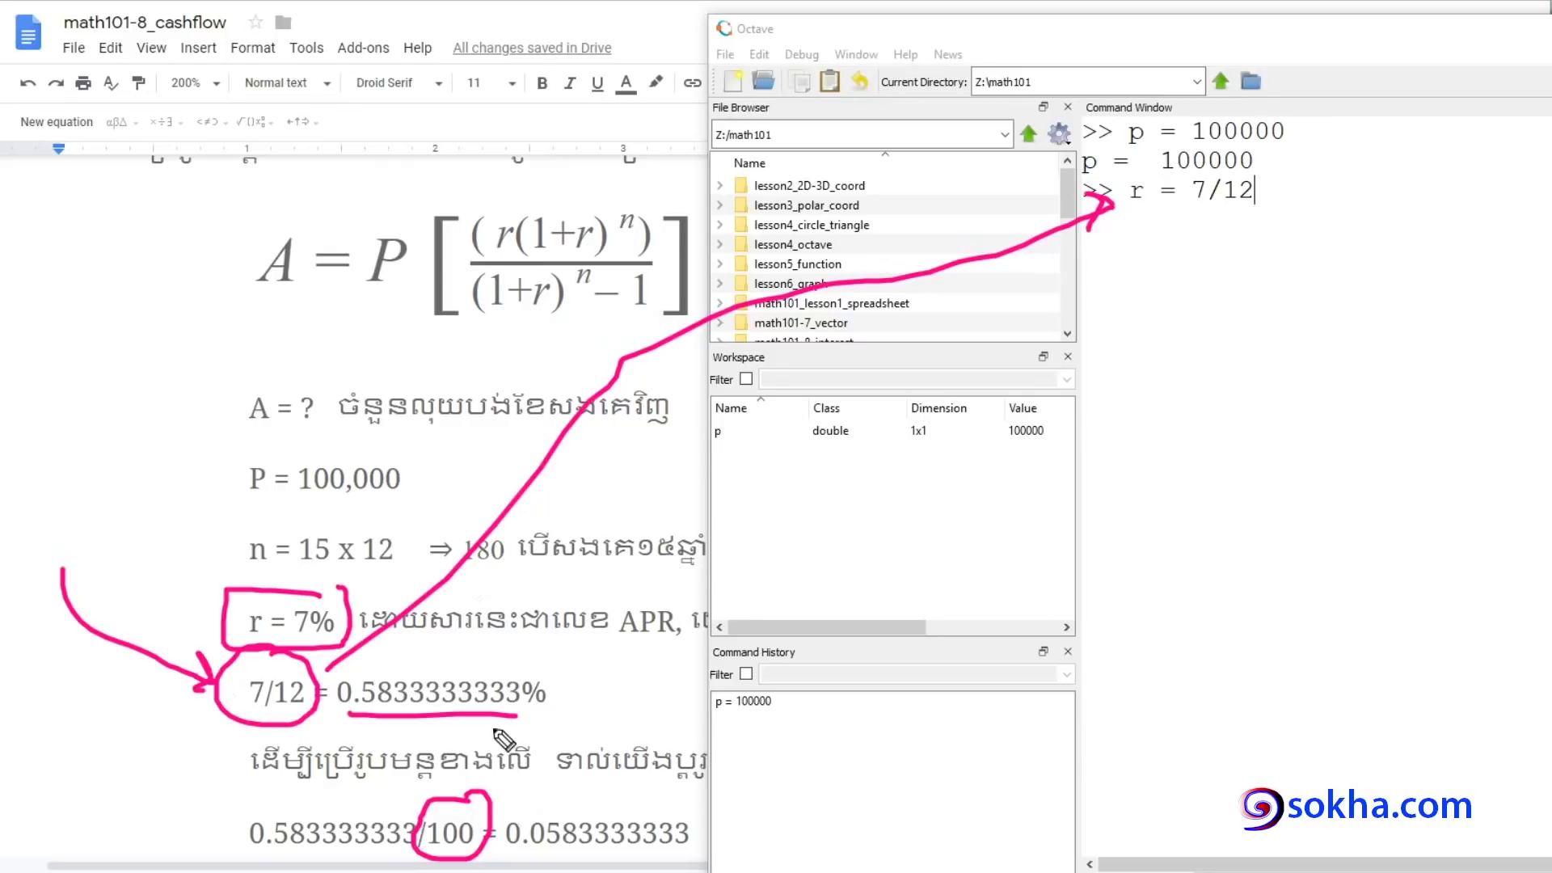
left_click_drag(520, 848, 633, 859)
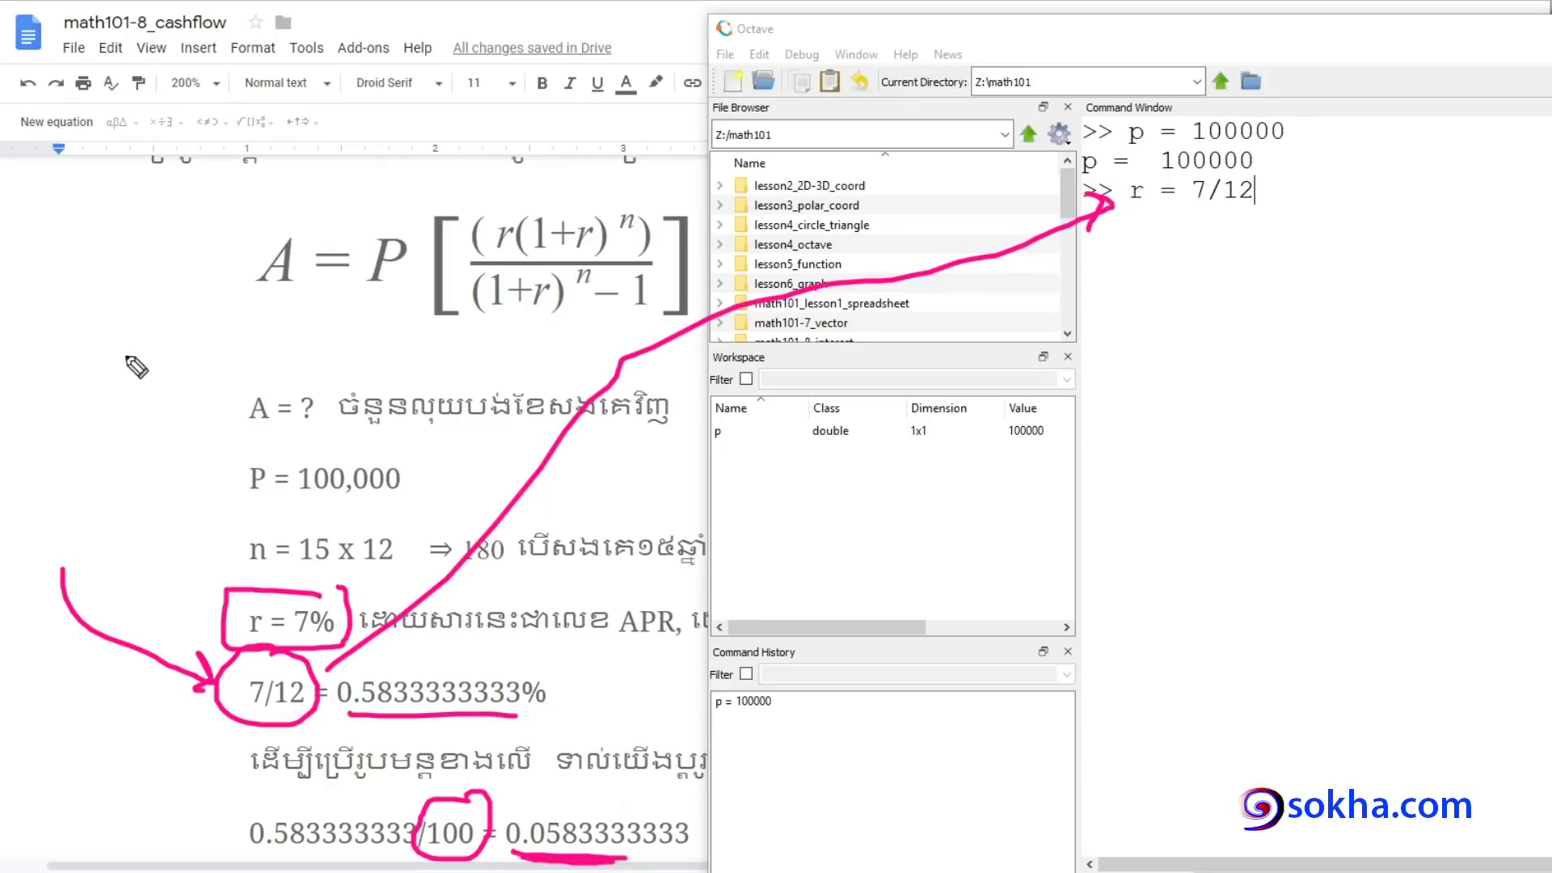
mouse_move(125, 356)
left_mouse_down()
mouse_move(400, 289)
mouse_move(364, 323)
left_mouse_up()
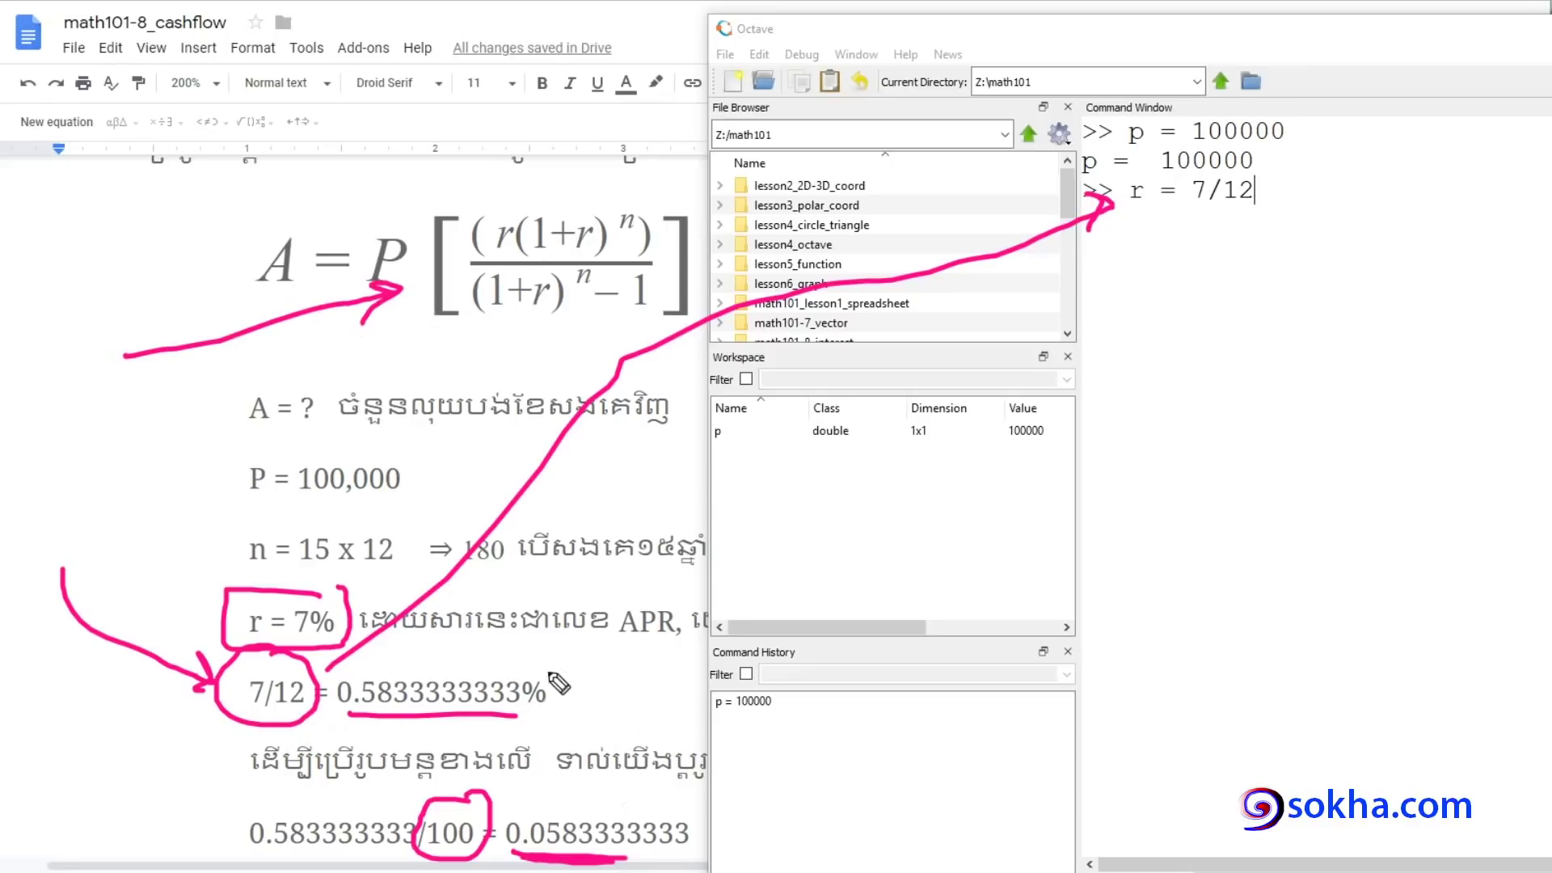
mouse_move(557, 665)
left_mouse_down()
mouse_move(579, 684)
mouse_move(524, 655)
left_mouse_up()
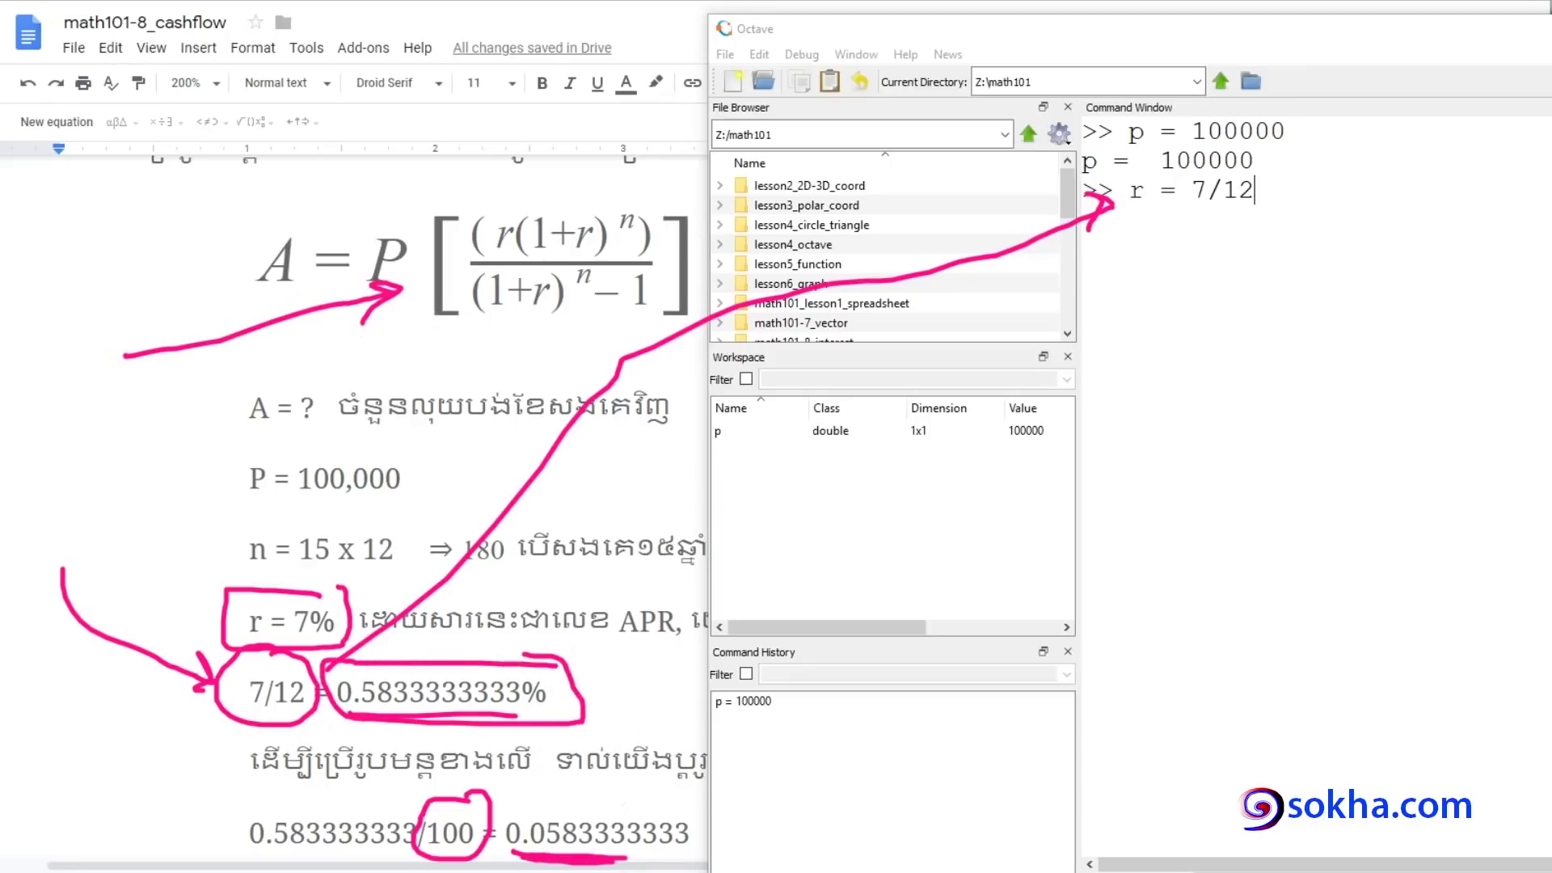
Erase all the pink annotations from the notes
left_click(302, 317)
left_click(469, 684)
left_click(390, 661)
left_click(279, 590)
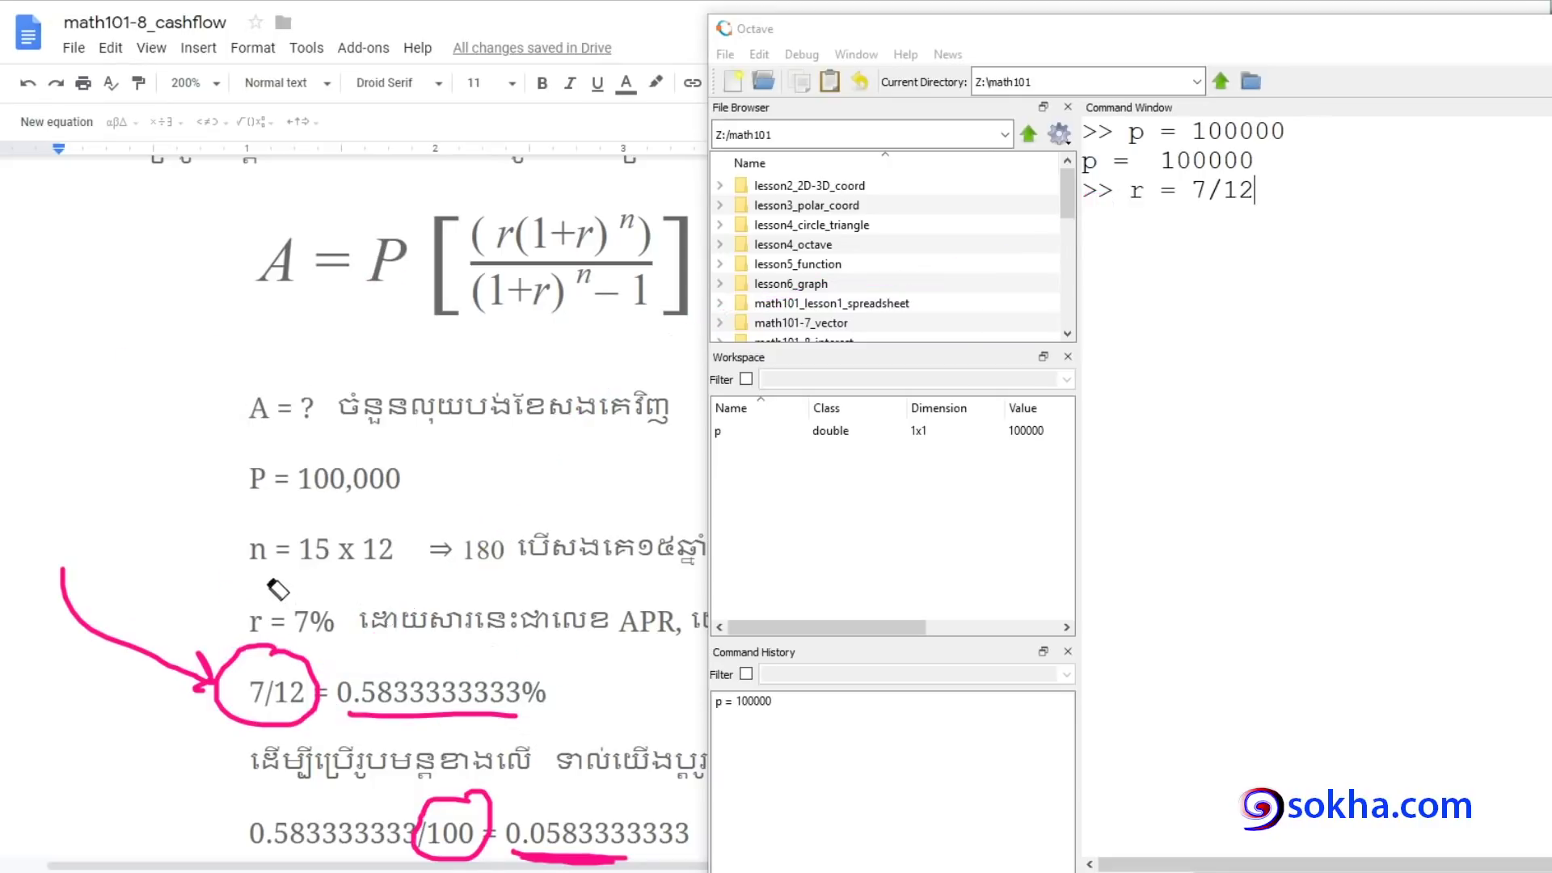
left_click(230, 695)
left_click(482, 716)
left_click(81, 646)
left_click(470, 815)
left_click(534, 855)
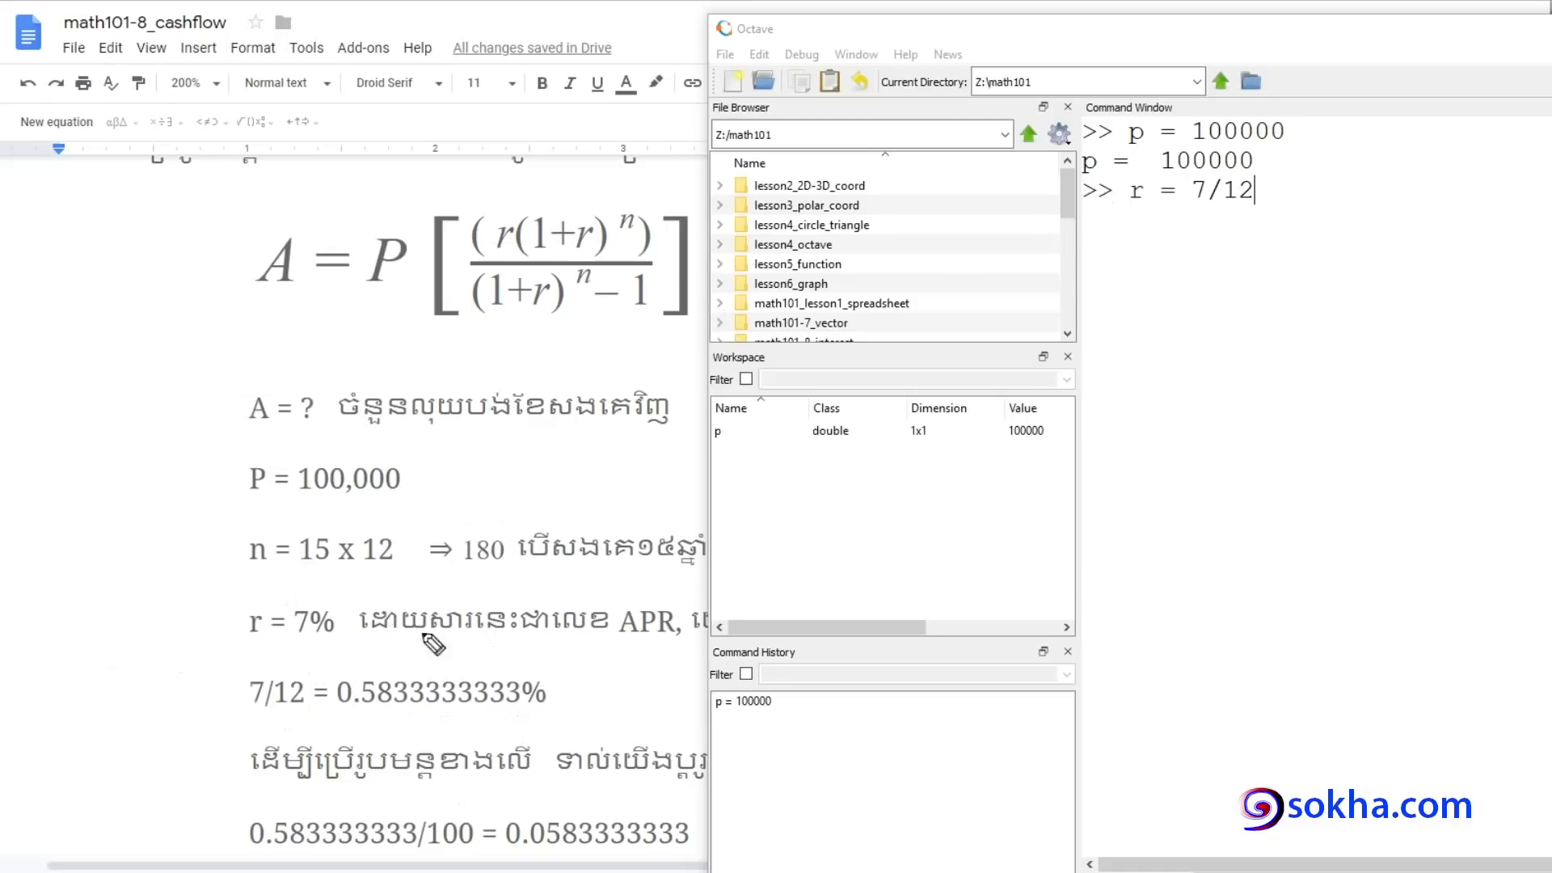
Underline 0.5833333333% and 0.583333333/100, then run r = 7/12/100 in Octave, giving 0.0058333
left_click_drag(330, 716, 546, 718)
left_click_drag(300, 851, 489, 860)
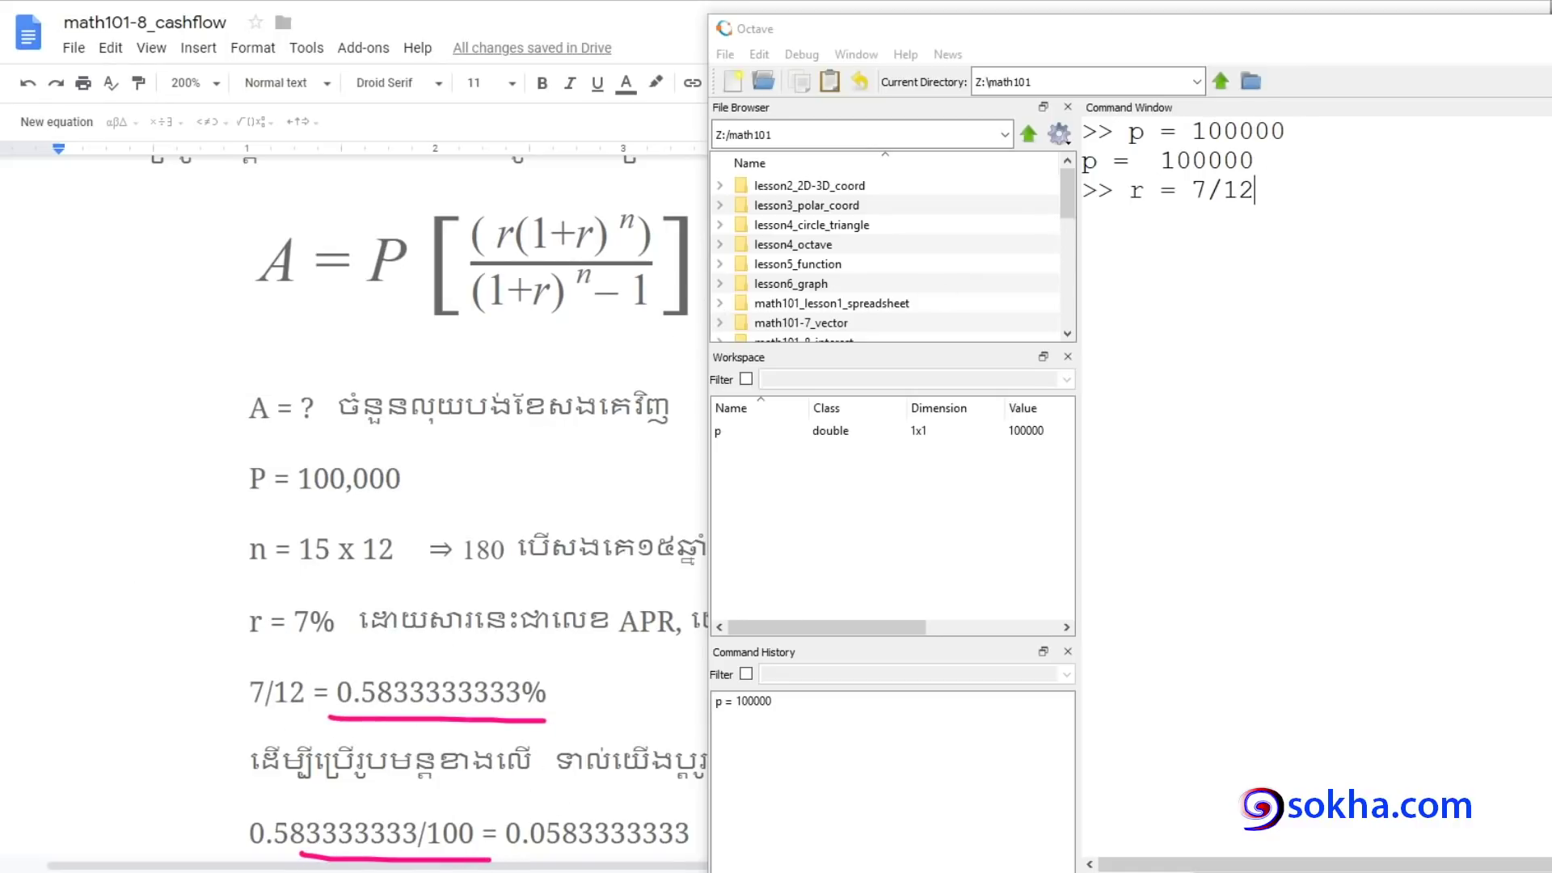
left_click(1285, 202)
type("/100")
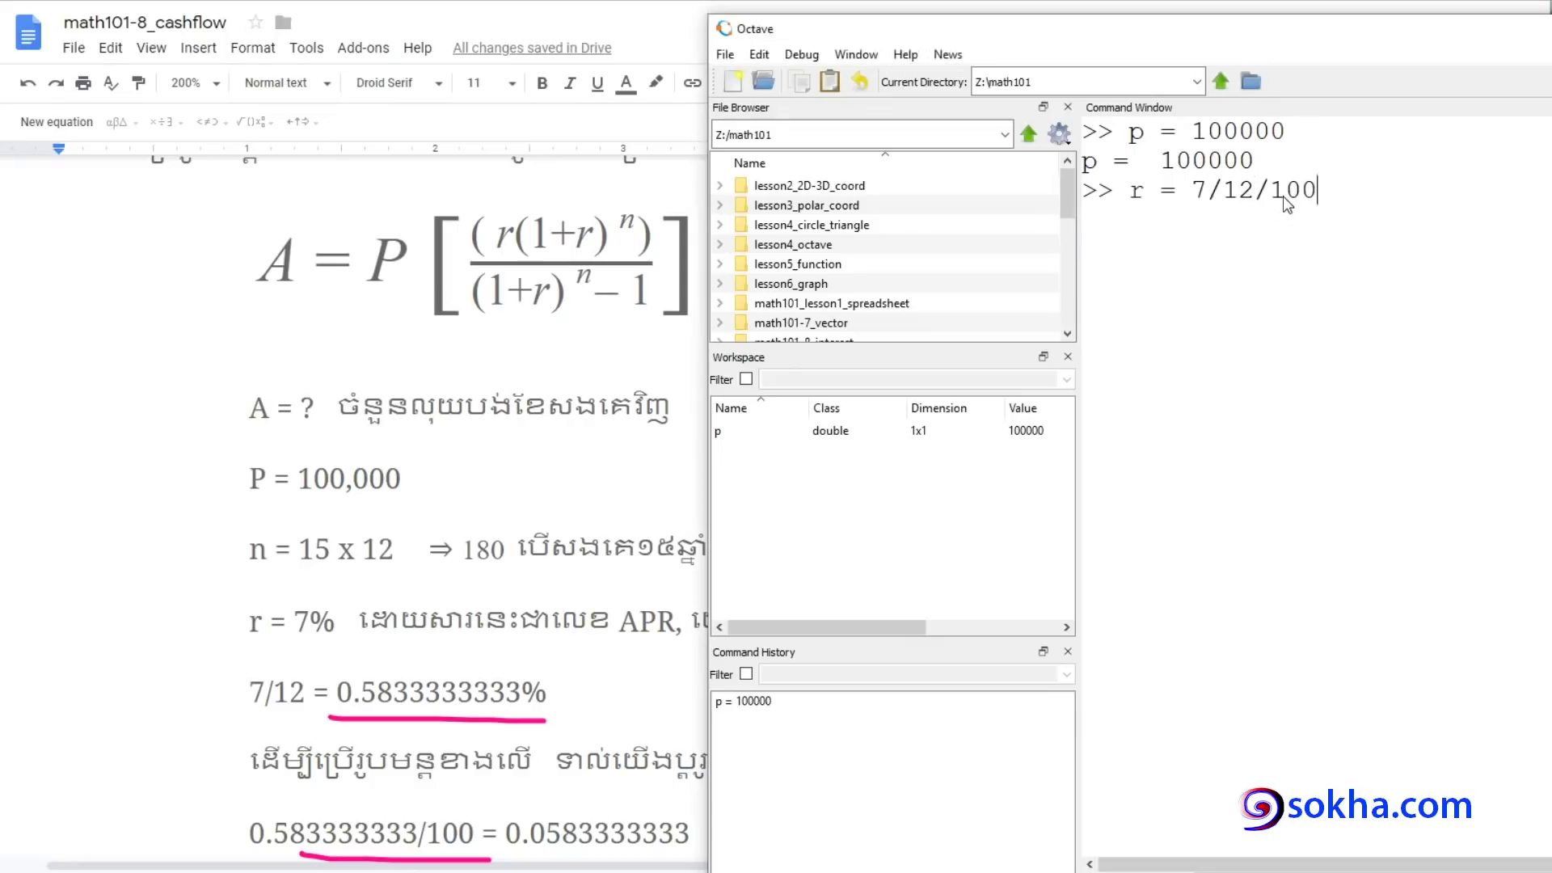
key("Return")
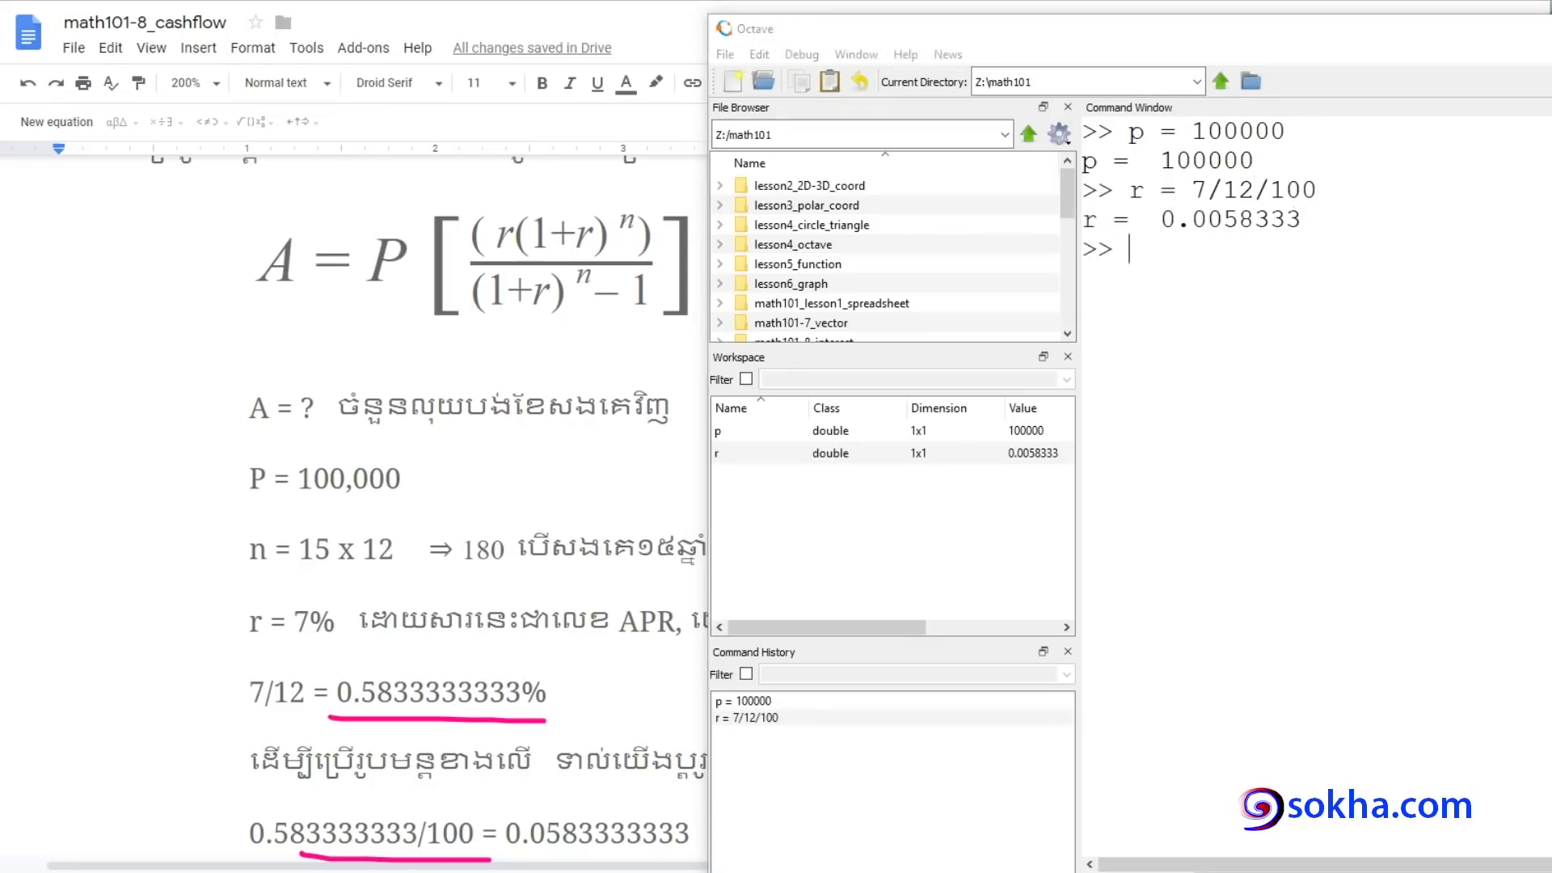
left_click_drag(1164, 238, 1254, 233)
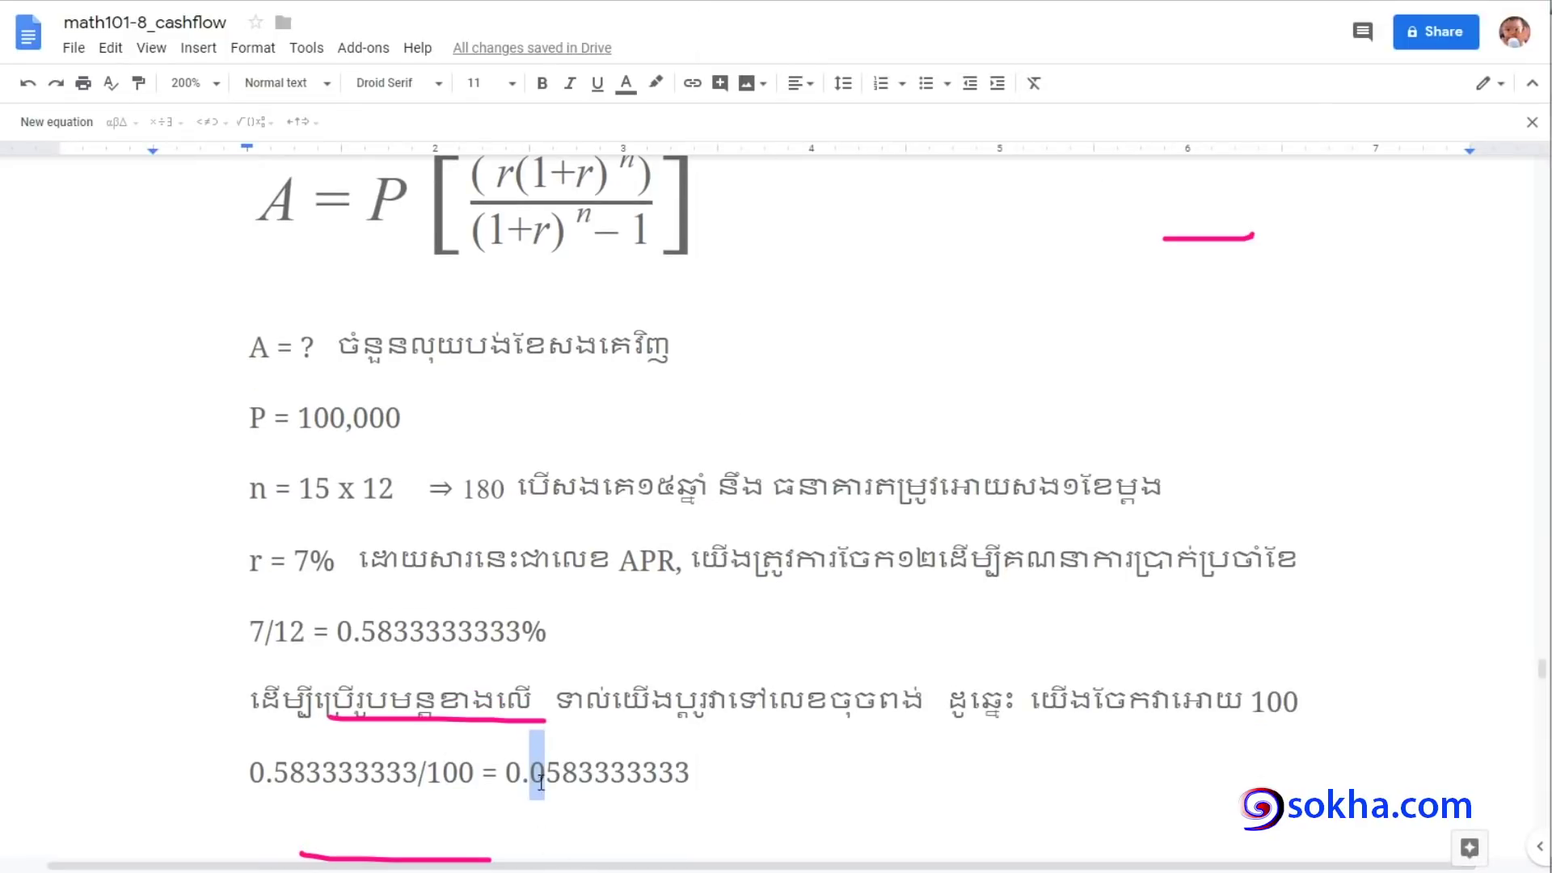
Insert the missing 0 so the result reads 0.00583333333, then mark the worked lines
key("Left")
type("0")
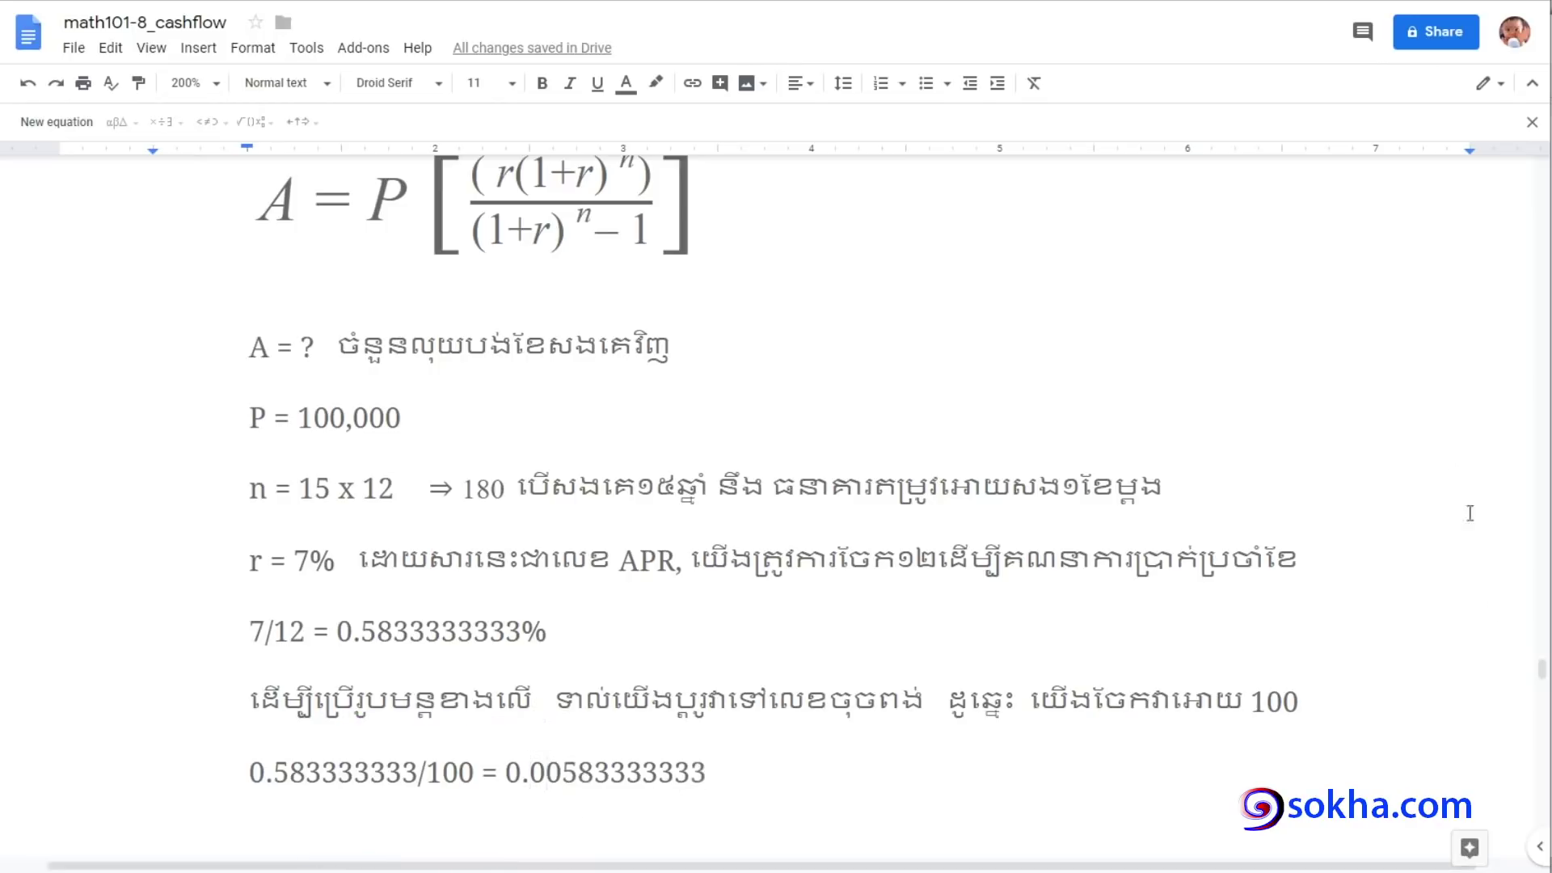
left_click_drag(1541, 667, 1543, 681)
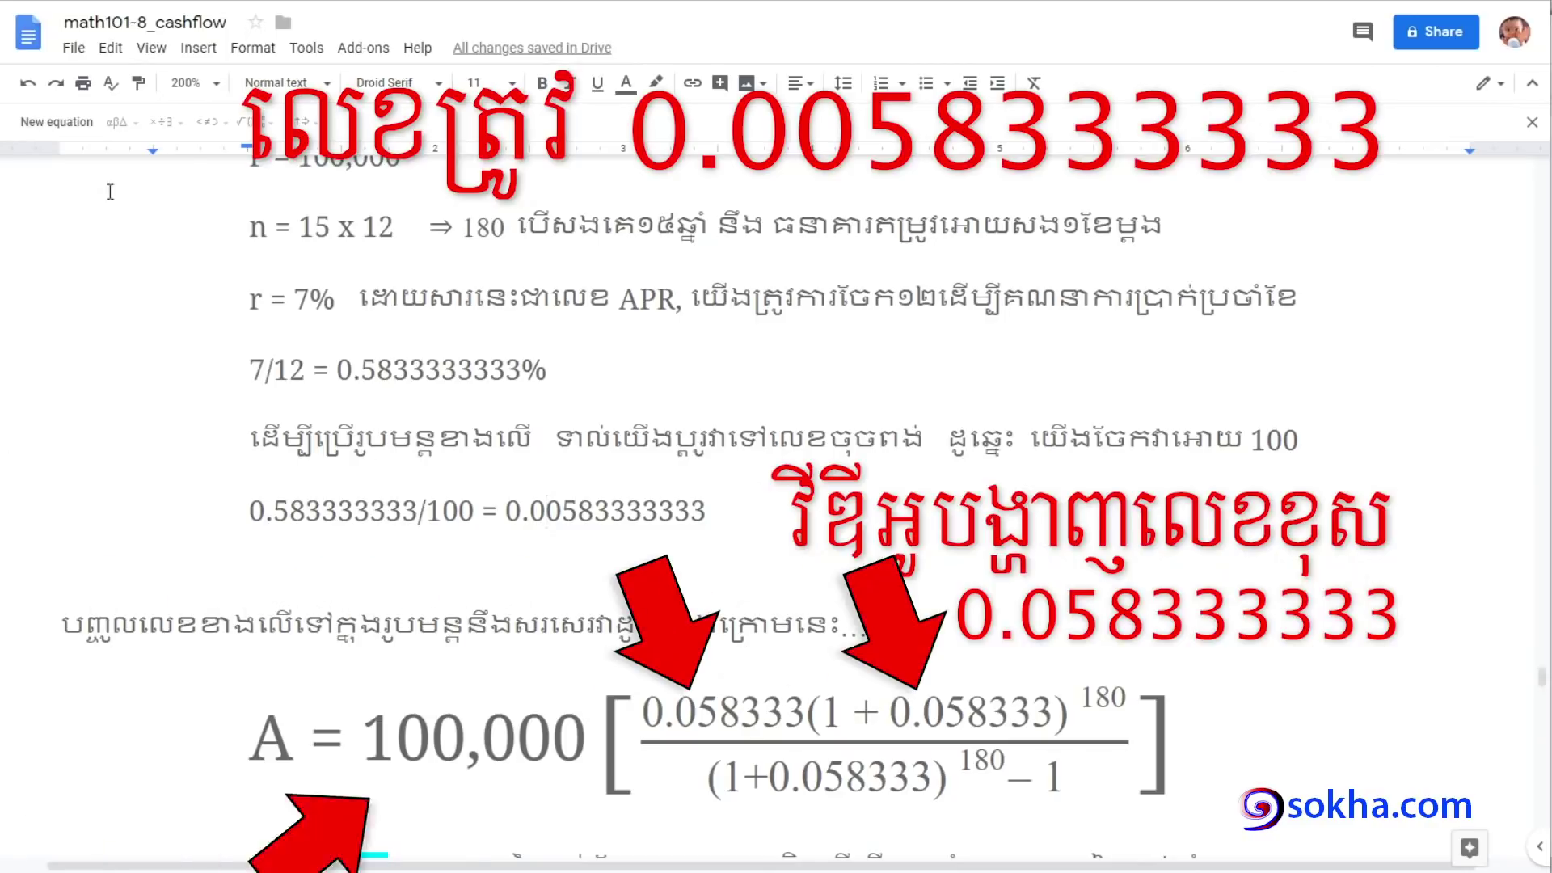
left_click_drag(231, 136, 209, 422)
mouse_move(1130, 646)
left_mouse_down()
mouse_move(392, 809)
mouse_move(1275, 683)
mouse_move(1091, 651)
left_mouse_up()
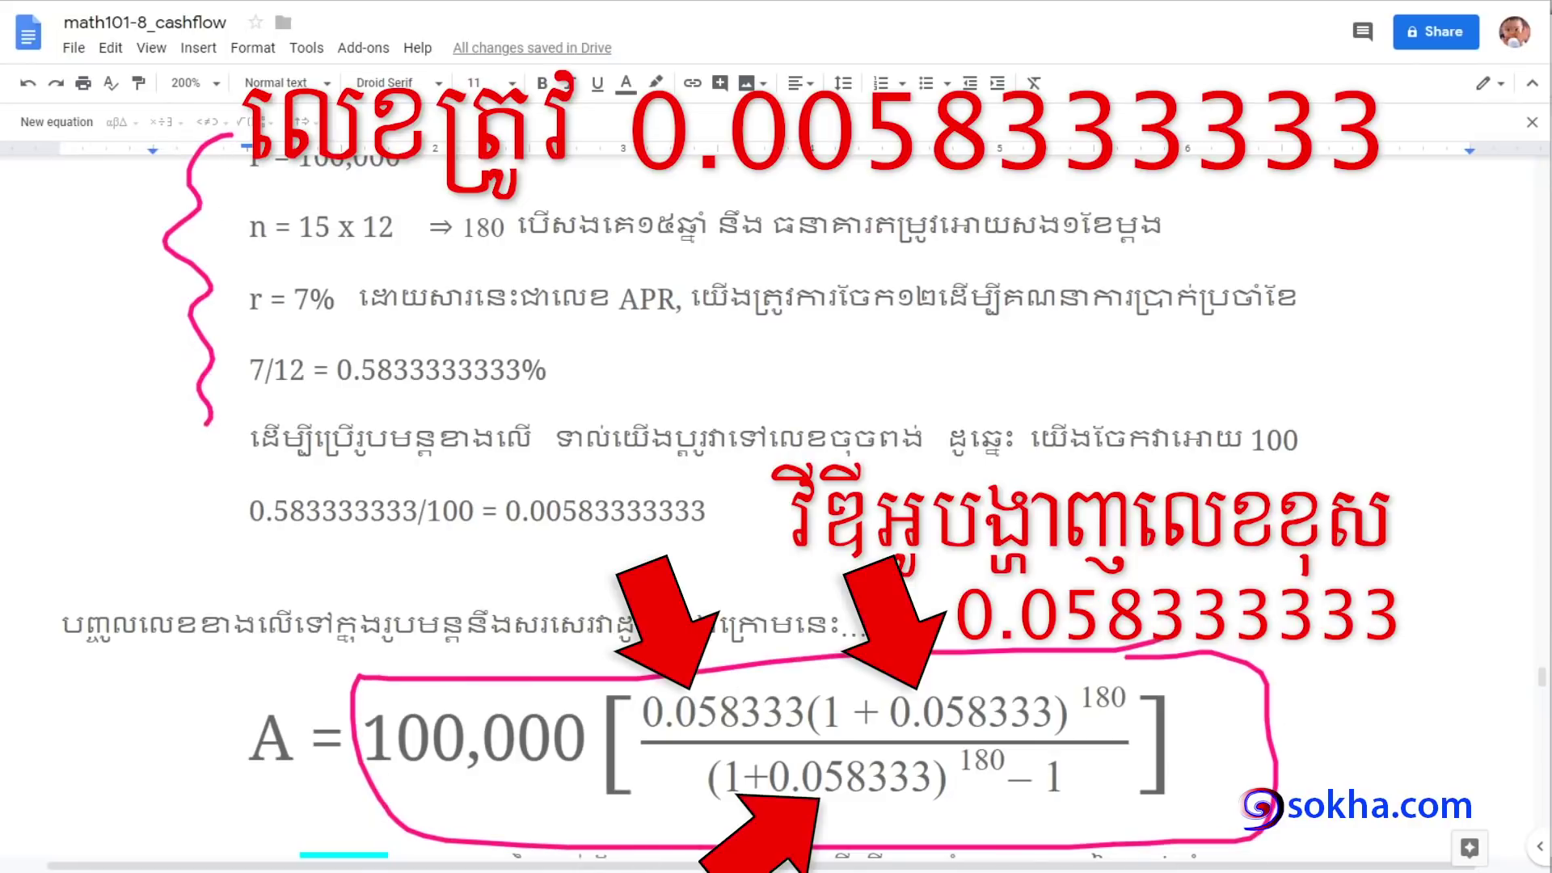
key("ctrl+z")
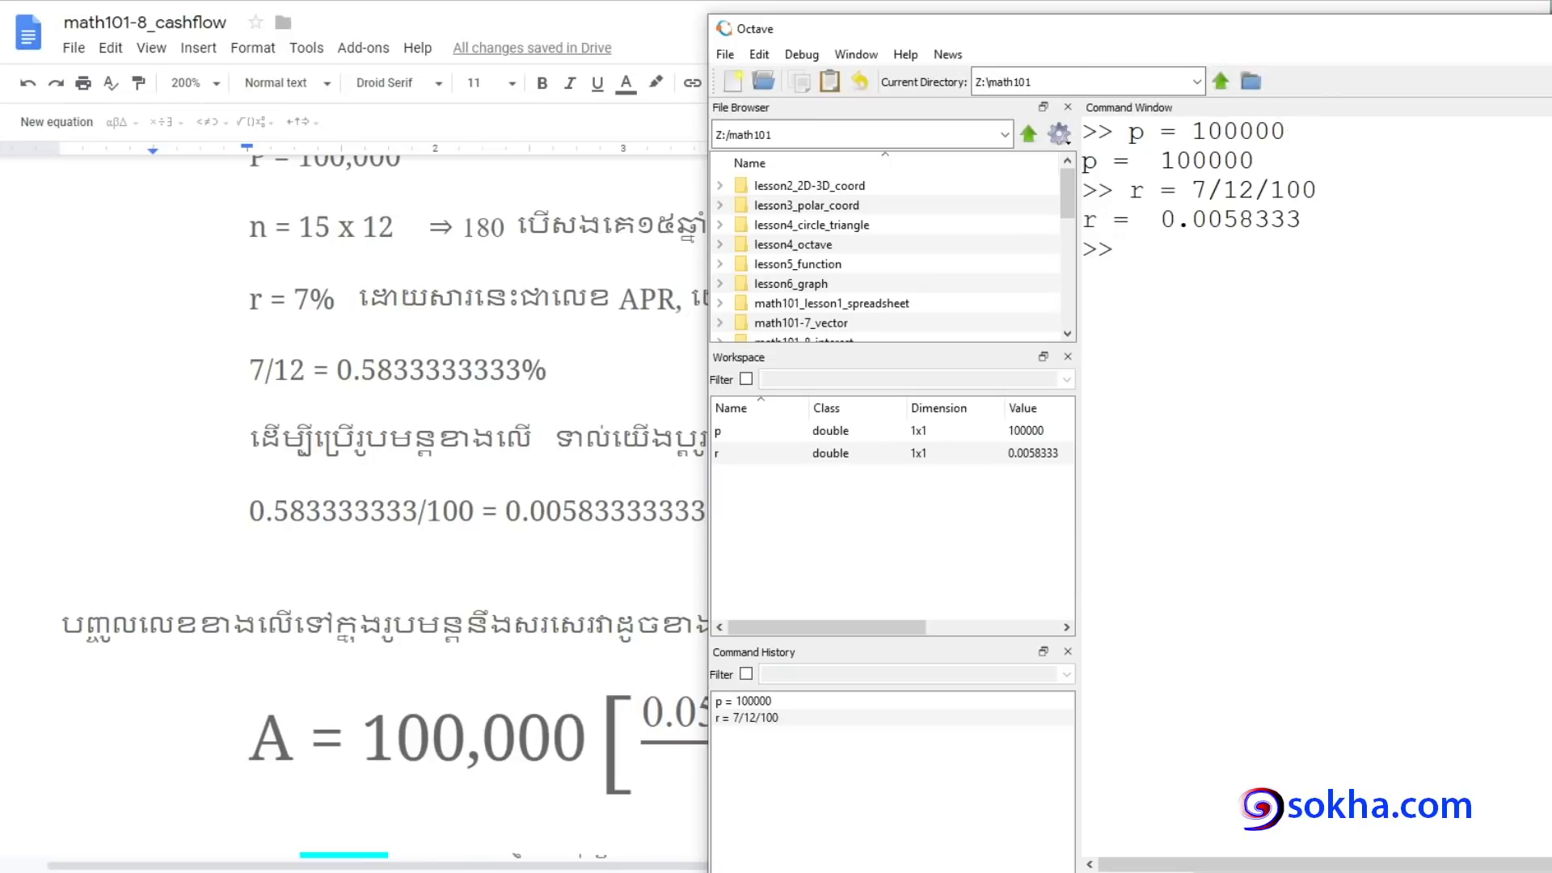
Annotate n, r and P = 100,000 in the notes, linking them to Octave's r and p
mouse_move(260, 200)
left_mouse_down()
mouse_move(243, 255)
mouse_move(267, 202)
left_mouse_up()
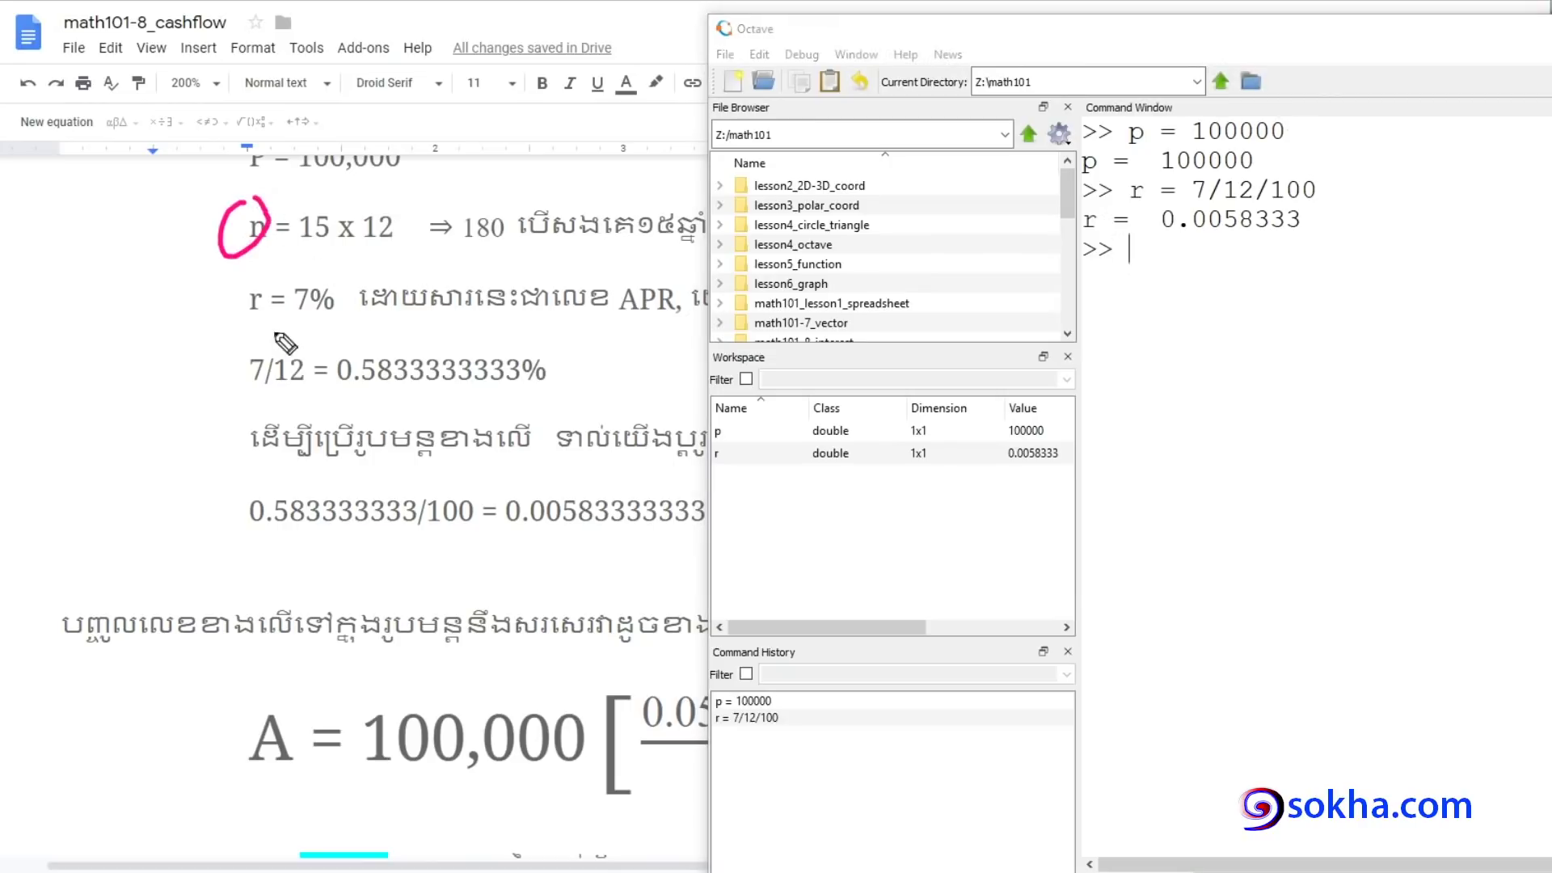
mouse_move(261, 273)
left_mouse_down()
mouse_move(279, 289)
mouse_move(1072, 231)
left_mouse_up()
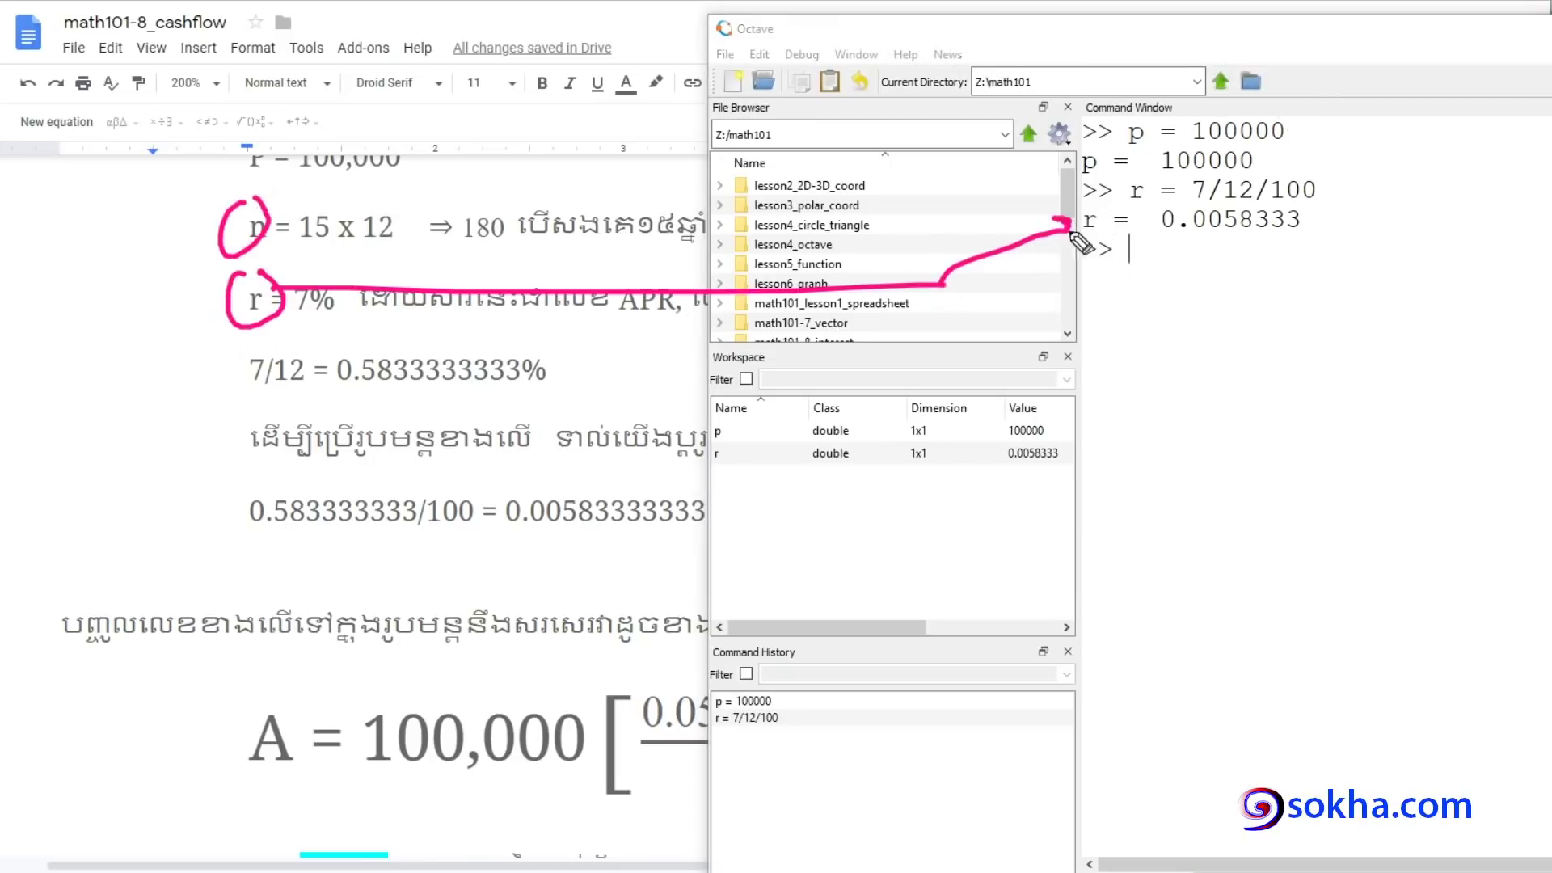
left_click_drag(1146, 123, 1138, 117)
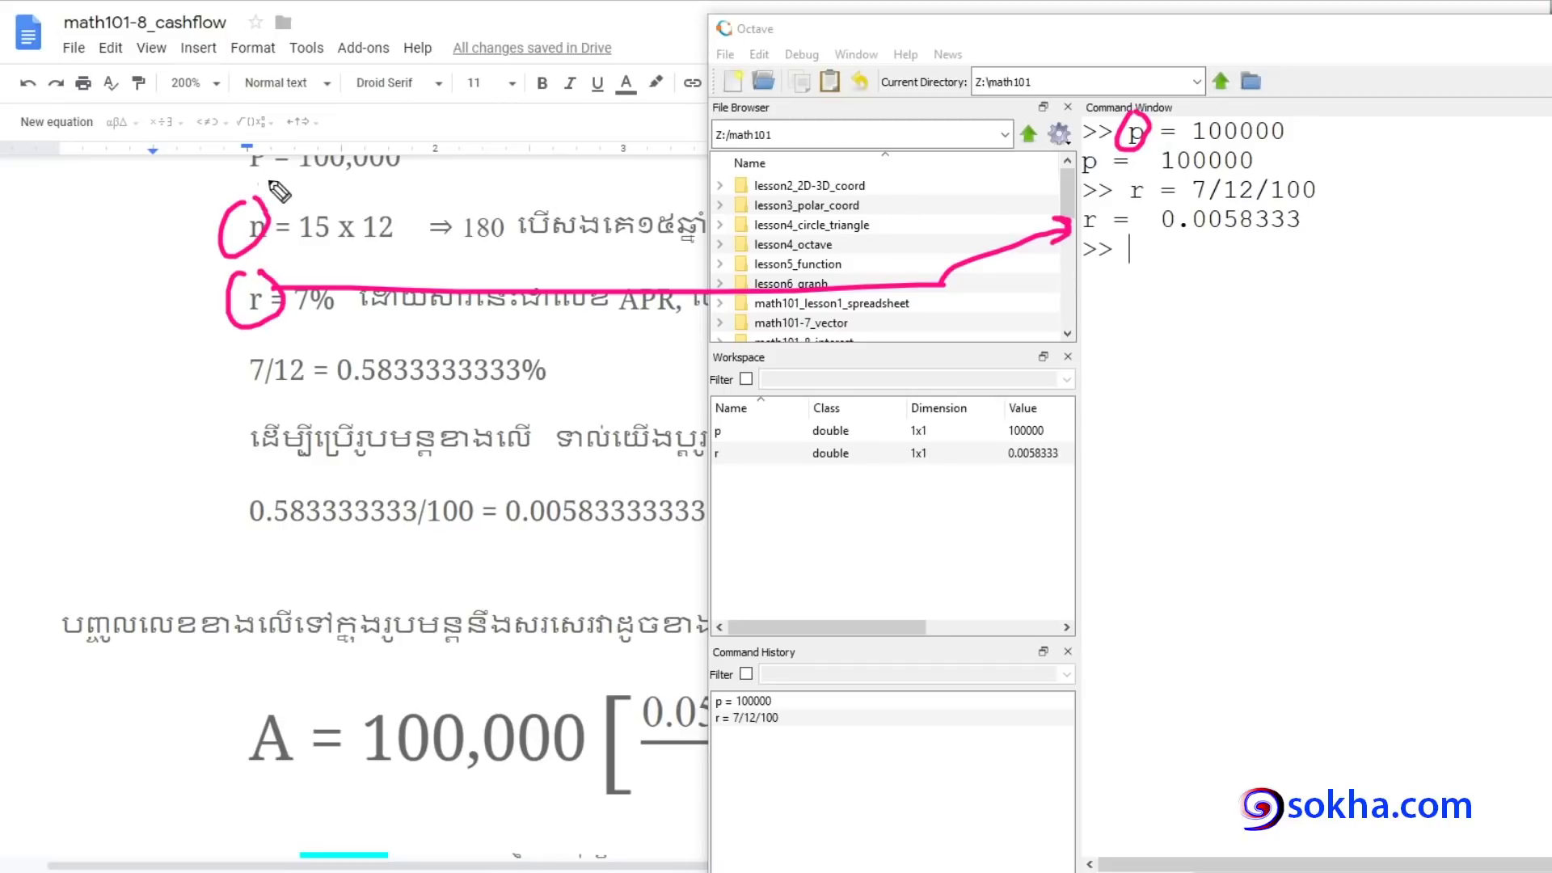
left_click_drag(260, 183, 482, 173)
mouse_move(542, 685)
left_mouse_down()
mouse_move(364, 712)
mouse_move(576, 687)
mouse_move(1107, 134)
left_mouse_up()
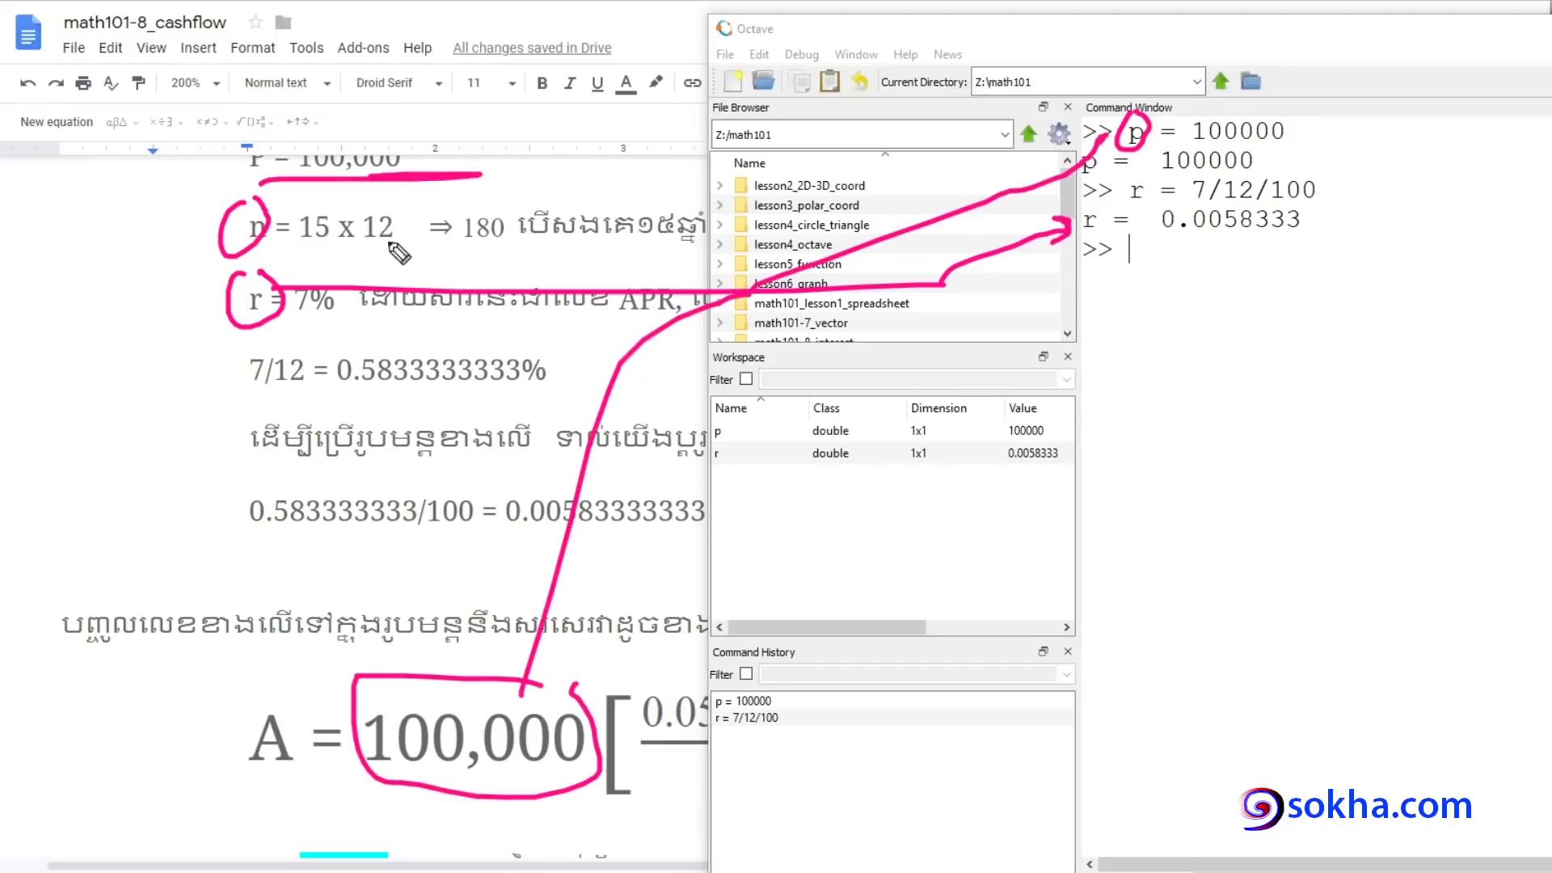
mouse_move(77, 264)
left_mouse_down()
mouse_move(212, 222)
mouse_move(188, 256)
left_mouse_up()
key("Escape")
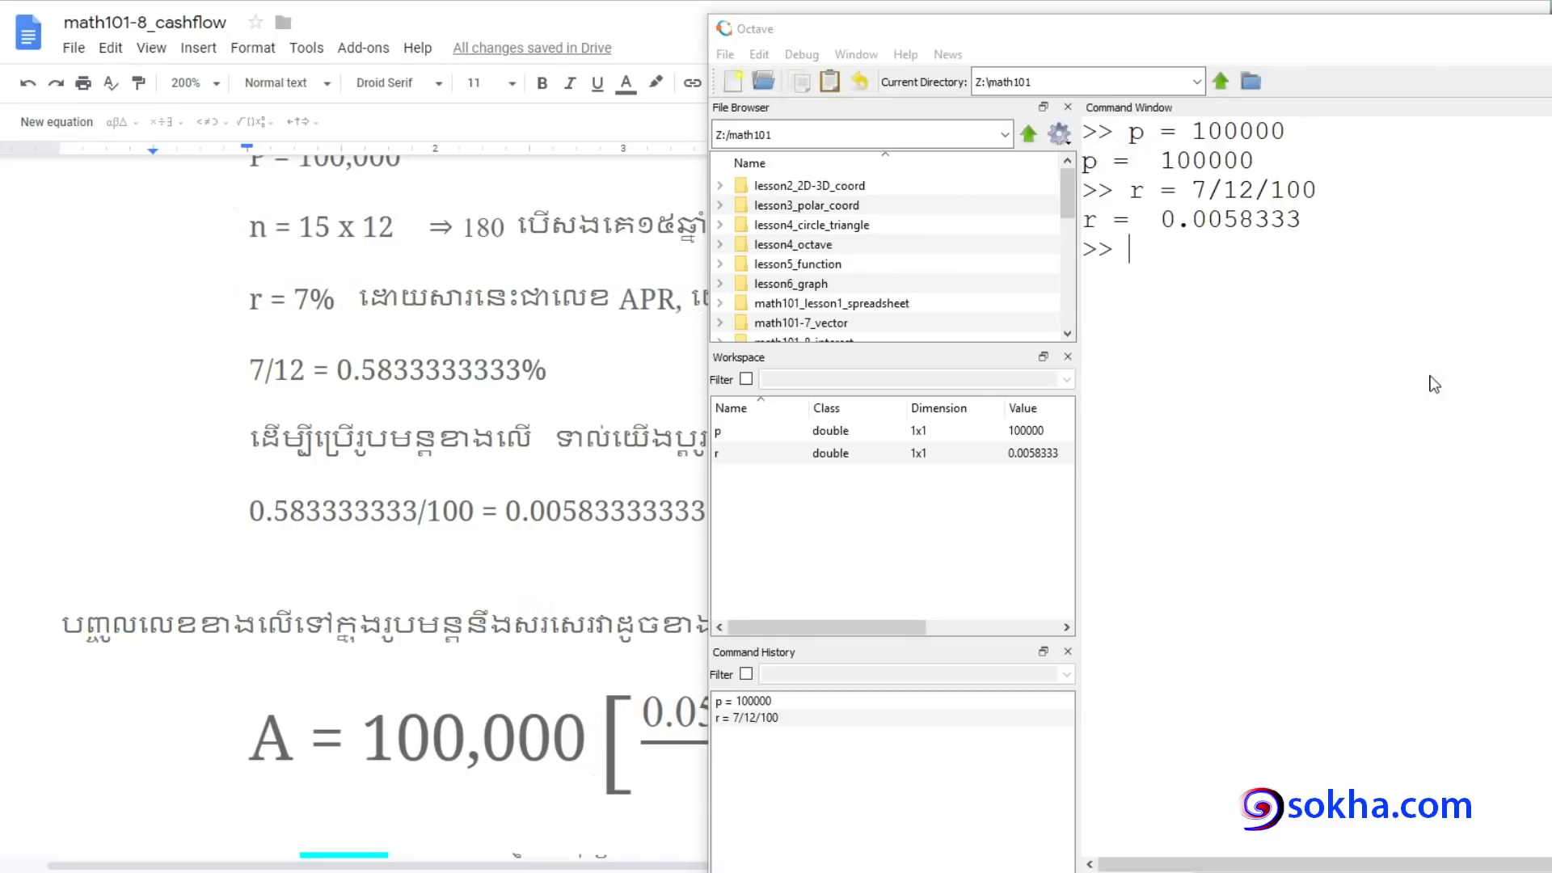
Link n = 15 x 12 to Octave and run n = 15 * 12, giving 180
left_click(1434, 315)
type("n = 15 * 12")
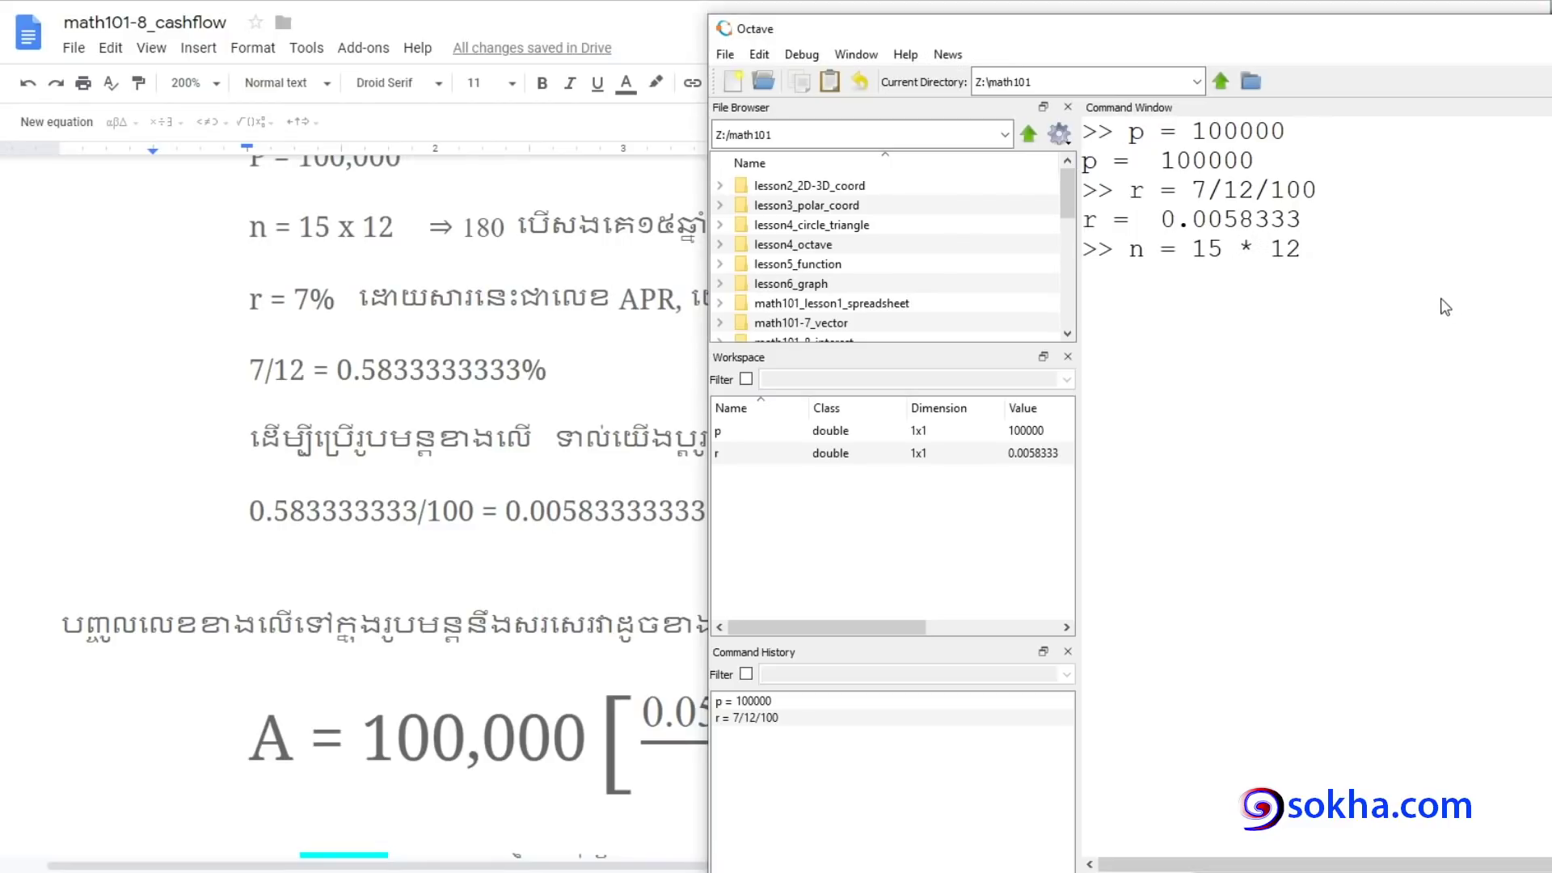
left_click_drag(263, 259, 462, 289)
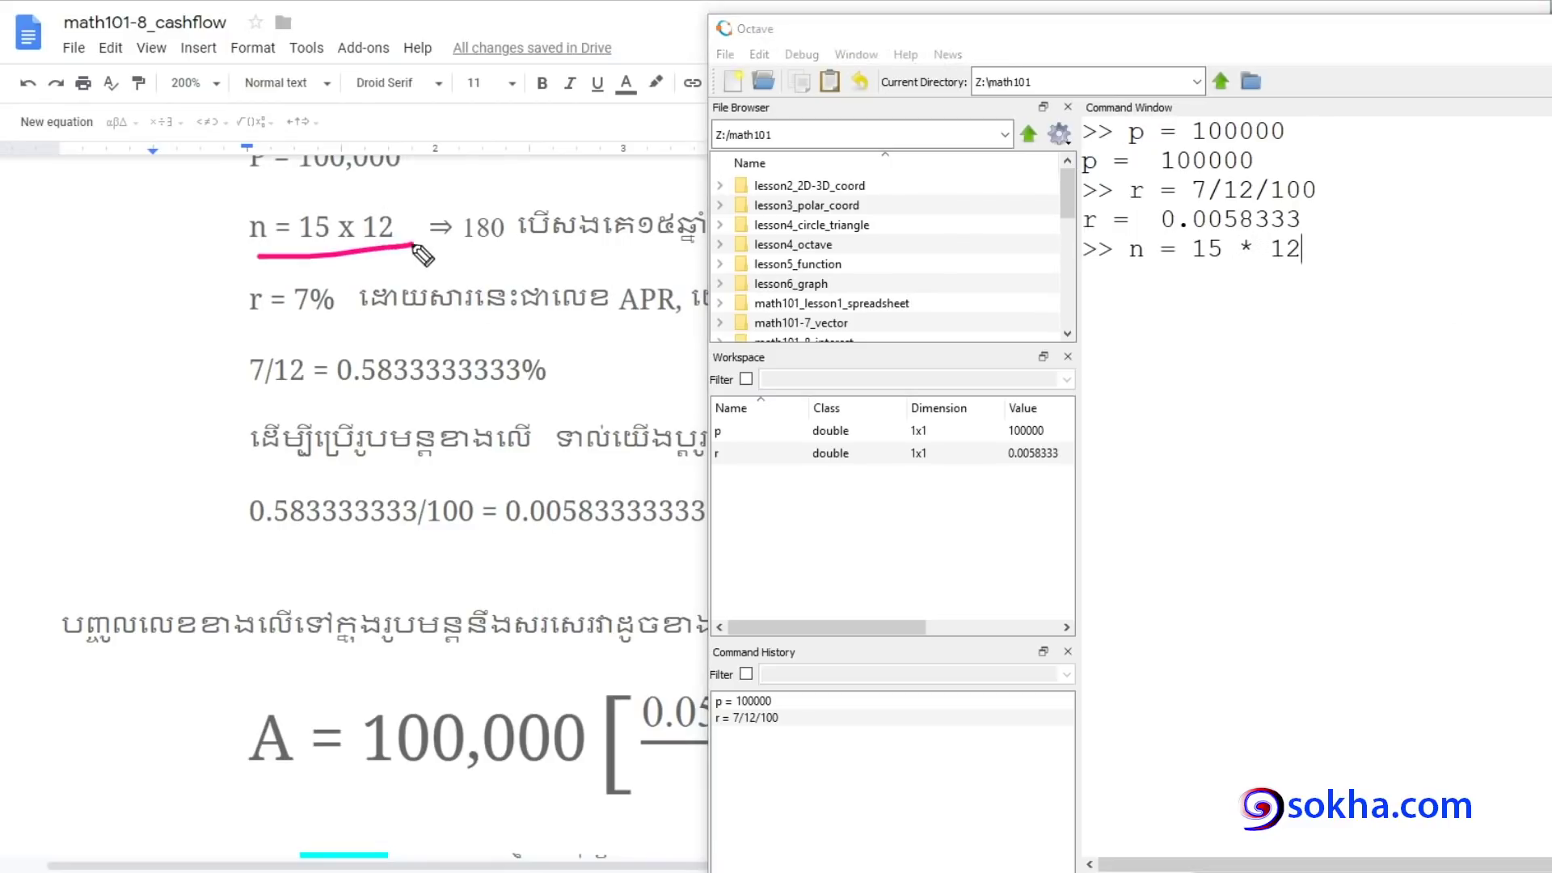
mouse_move(623, 291)
left_mouse_down()
mouse_move(1071, 267)
mouse_move(1004, 307)
left_mouse_up()
key("Escape")
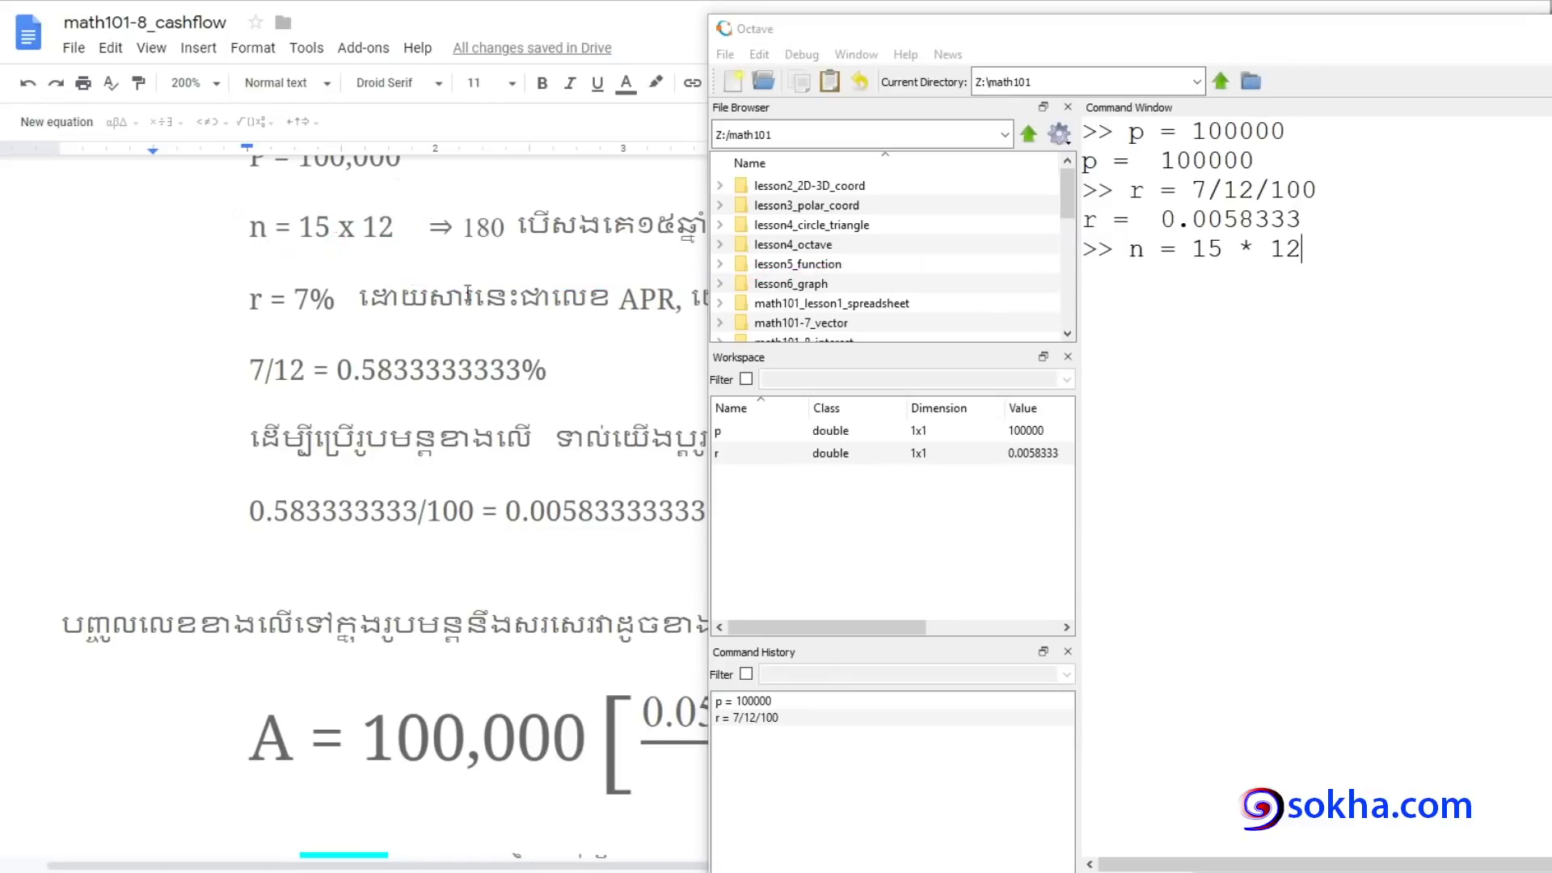
left_click(1356, 217)
key("Return")
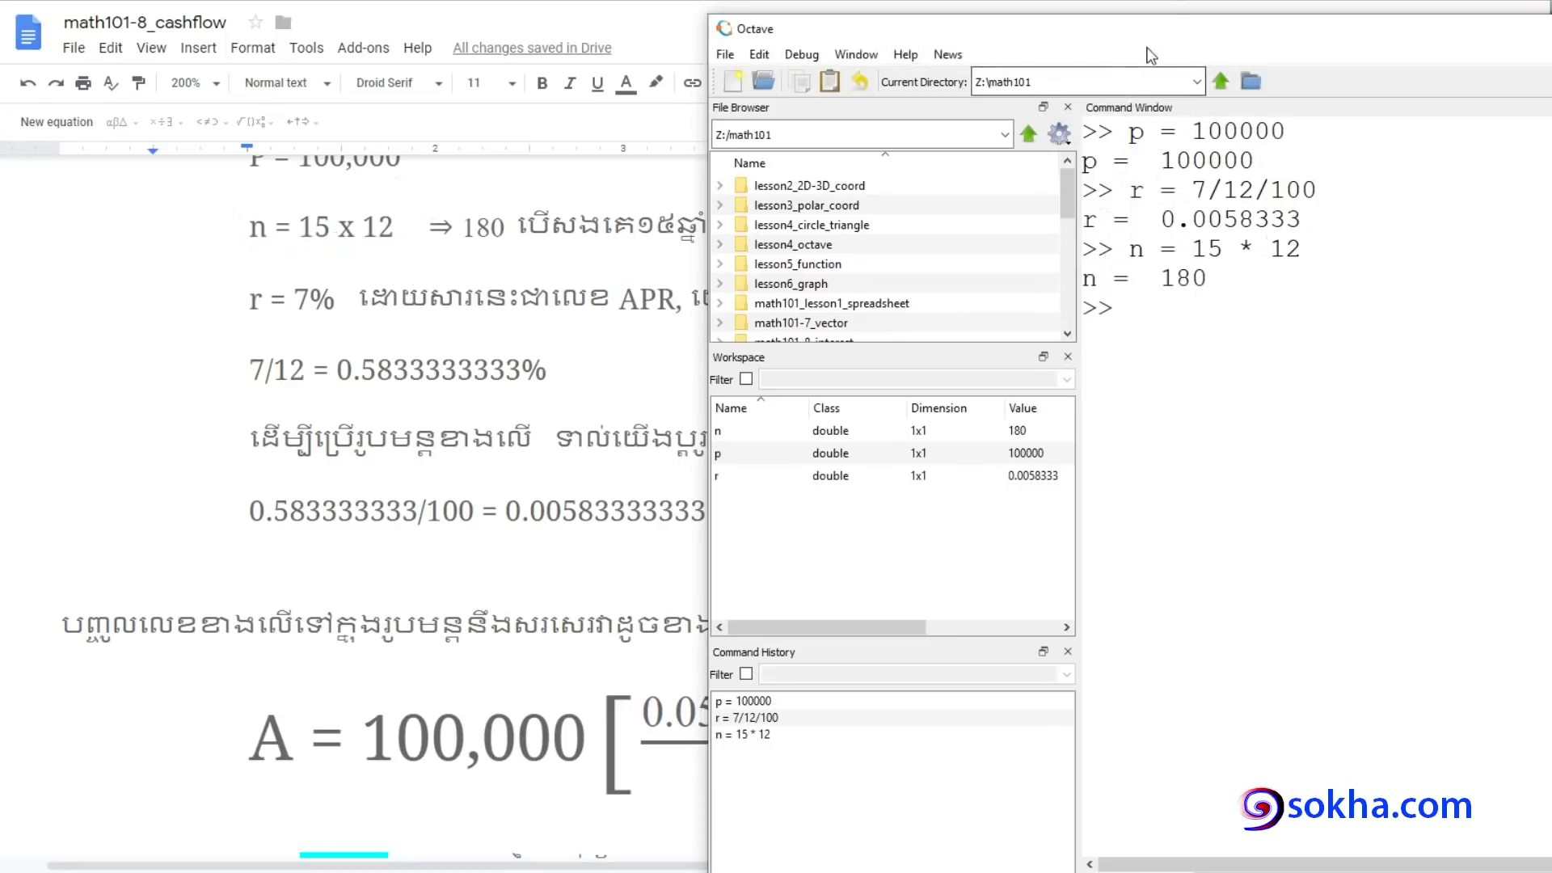
left_click(595, 281)
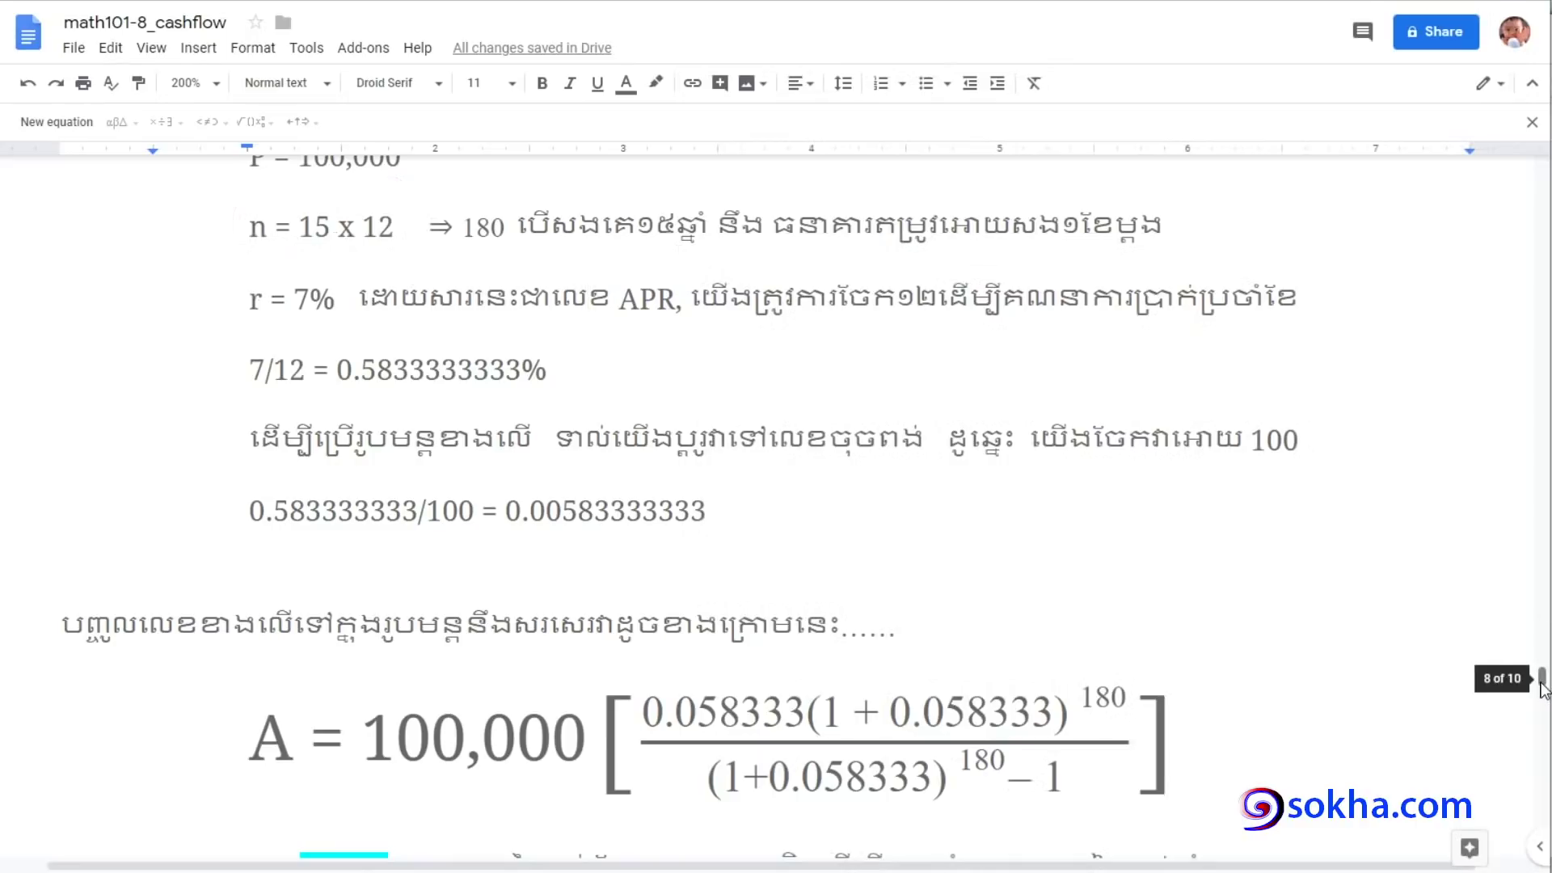
Mark the general formula, P = 100,000, r = 7% and n = 180, then bring Octave forward
left_click_drag(1542, 678, 1542, 667)
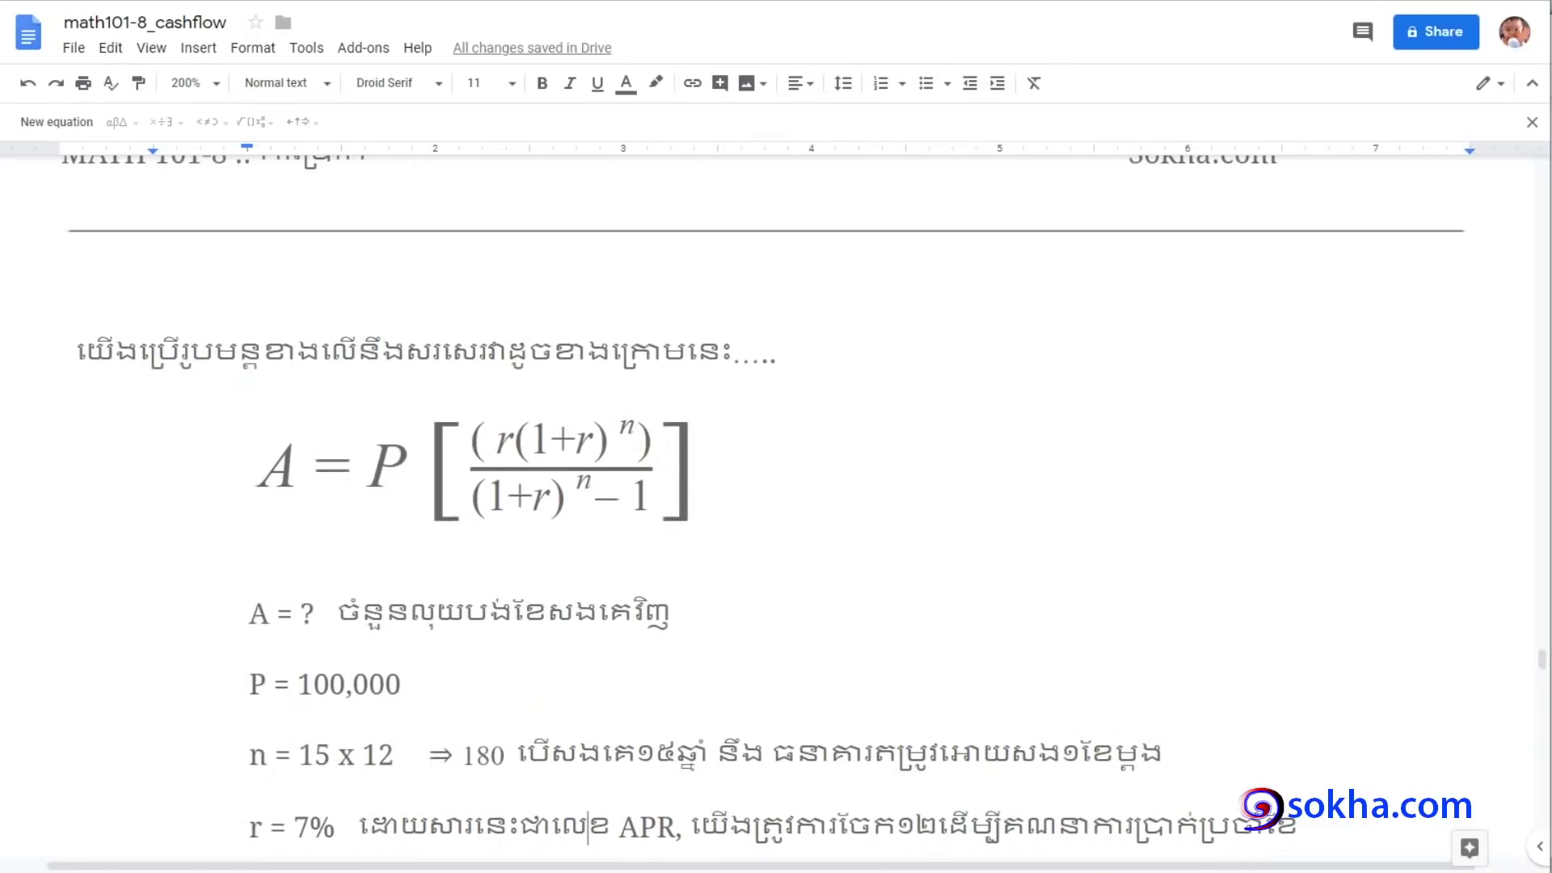
mouse_move(674, 370)
left_mouse_down()
mouse_move(277, 391)
mouse_move(695, 516)
mouse_move(656, 361)
left_mouse_up()
mouse_move(97, 419)
left_mouse_down()
mouse_move(243, 453)
mouse_move(204, 482)
left_mouse_up()
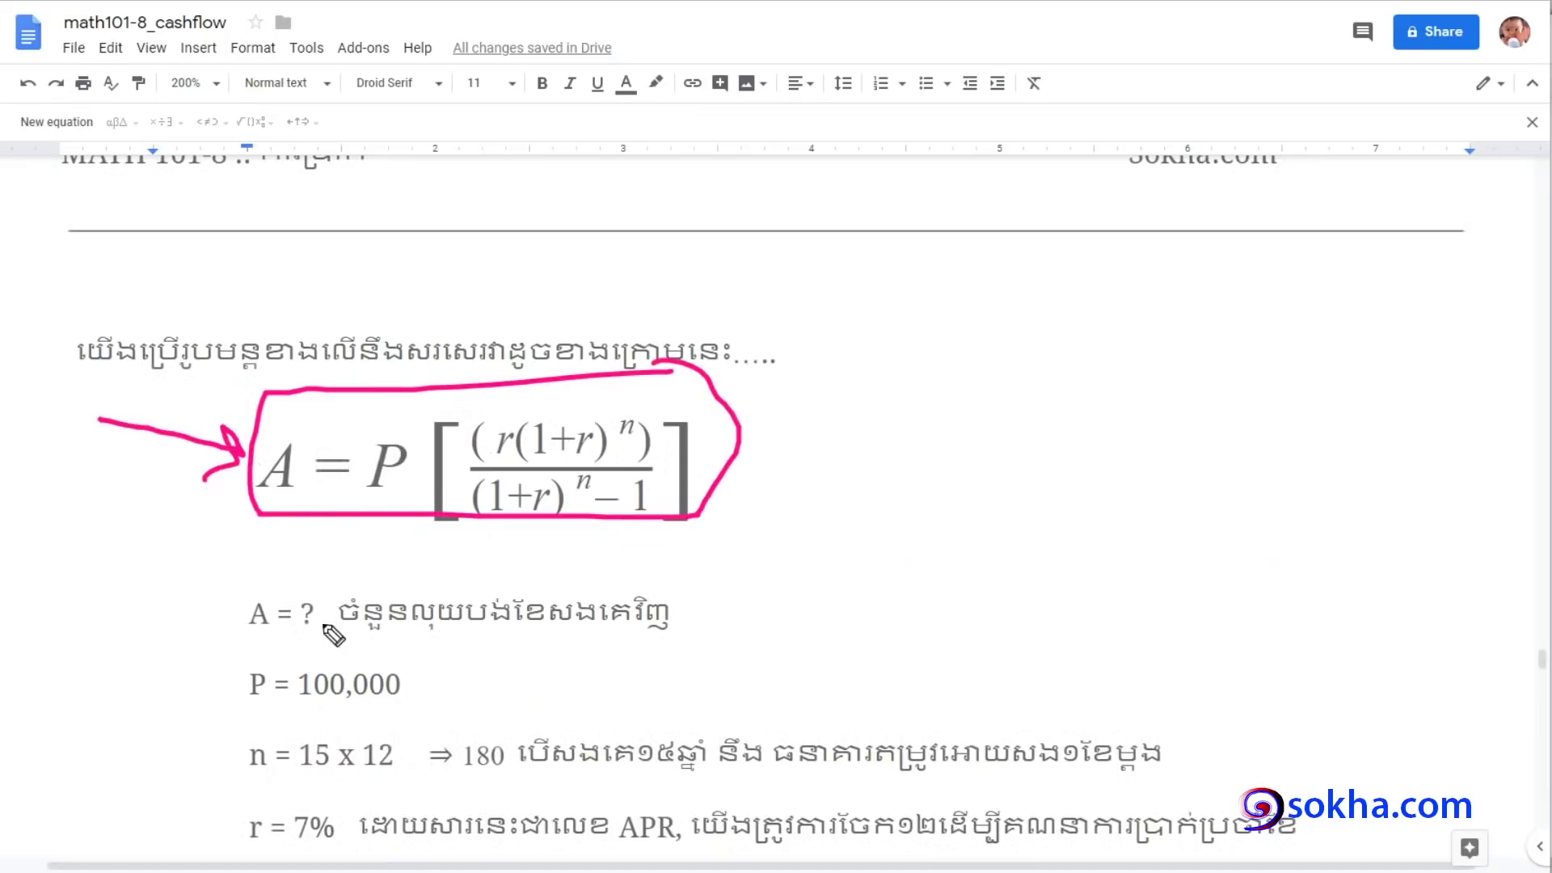
left_click(396, 657)
mouse_move(397, 656)
left_mouse_down()
mouse_move(312, 728)
mouse_move(419, 651)
left_mouse_up()
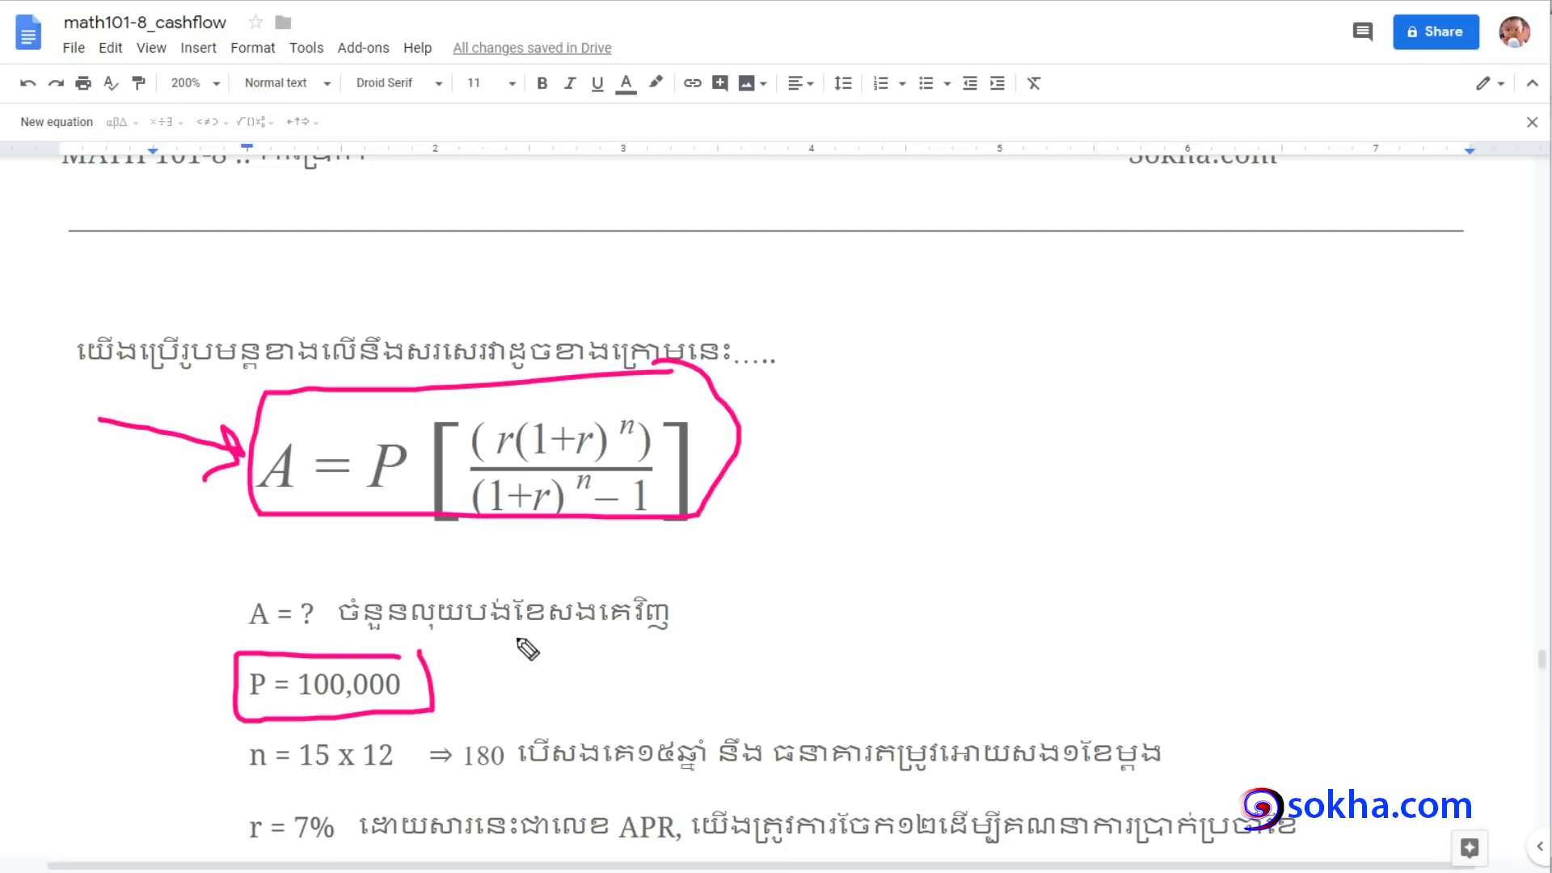
left_click_drag(249, 784, 517, 772)
mouse_move(333, 798)
left_mouse_down()
mouse_move(242, 823)
mouse_move(353, 800)
mouse_move(347, 781)
left_mouse_up()
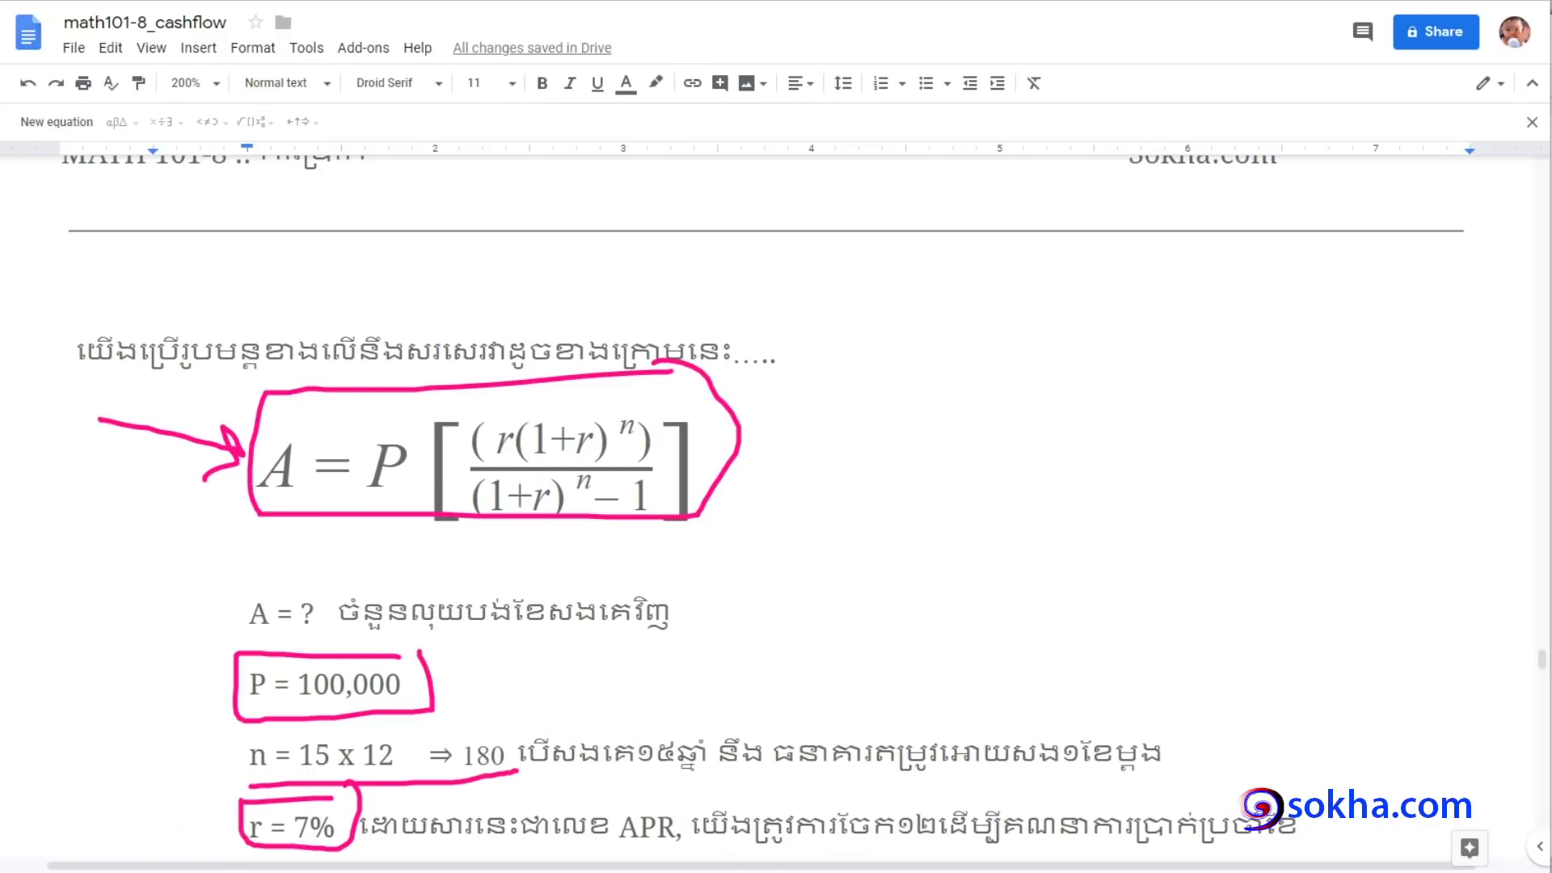
key("alt+Tab")
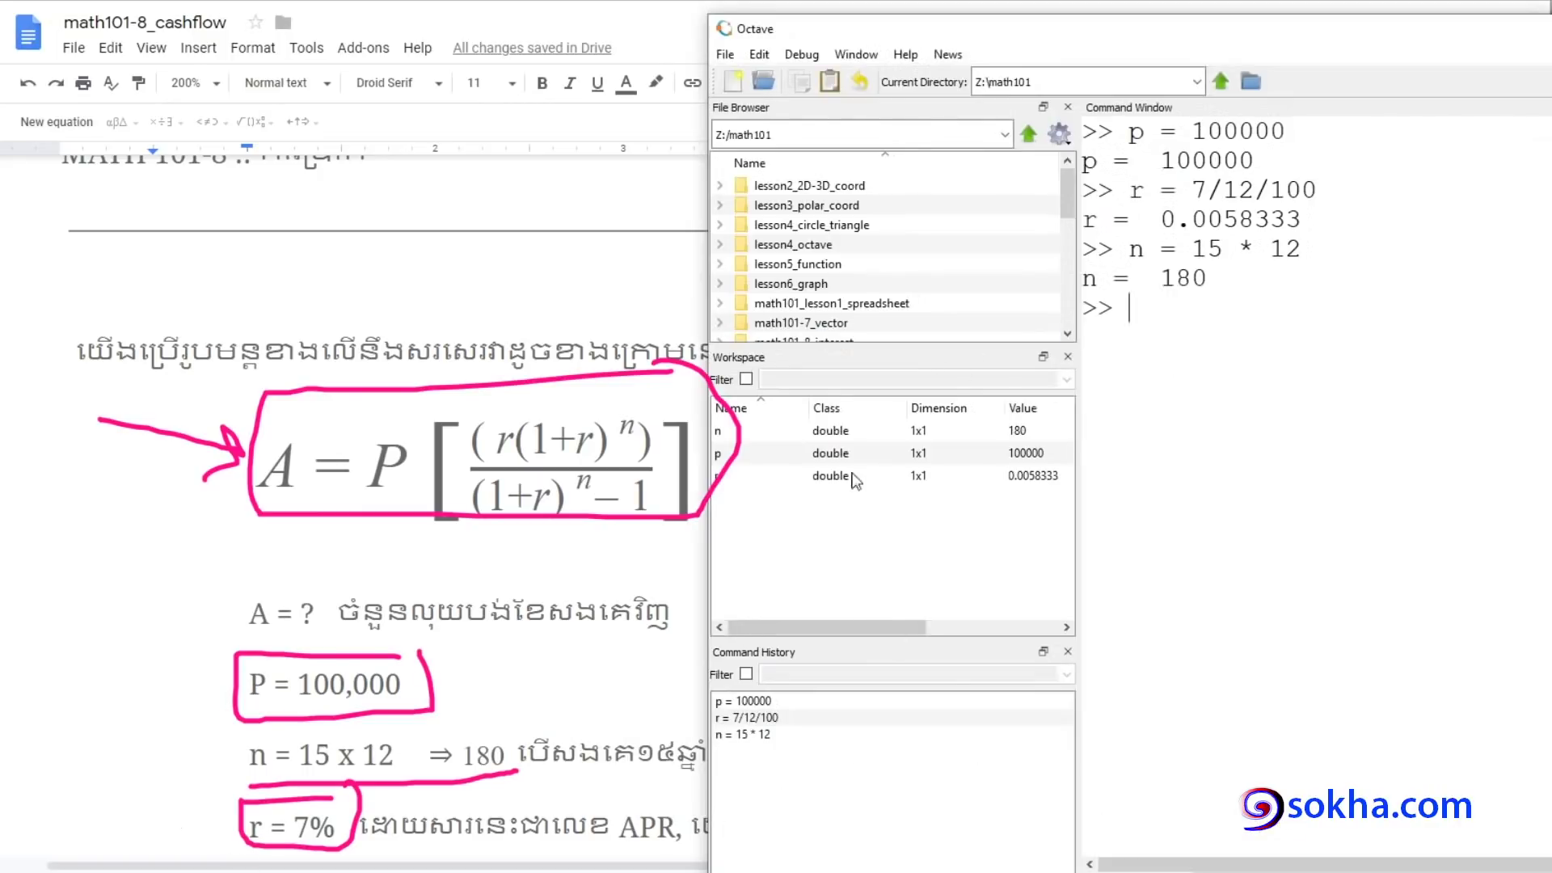
Circle the formula's numerator r(1+r)^n and type a = r*(1+r)^n in Octave
key("ctrl+shift+p")
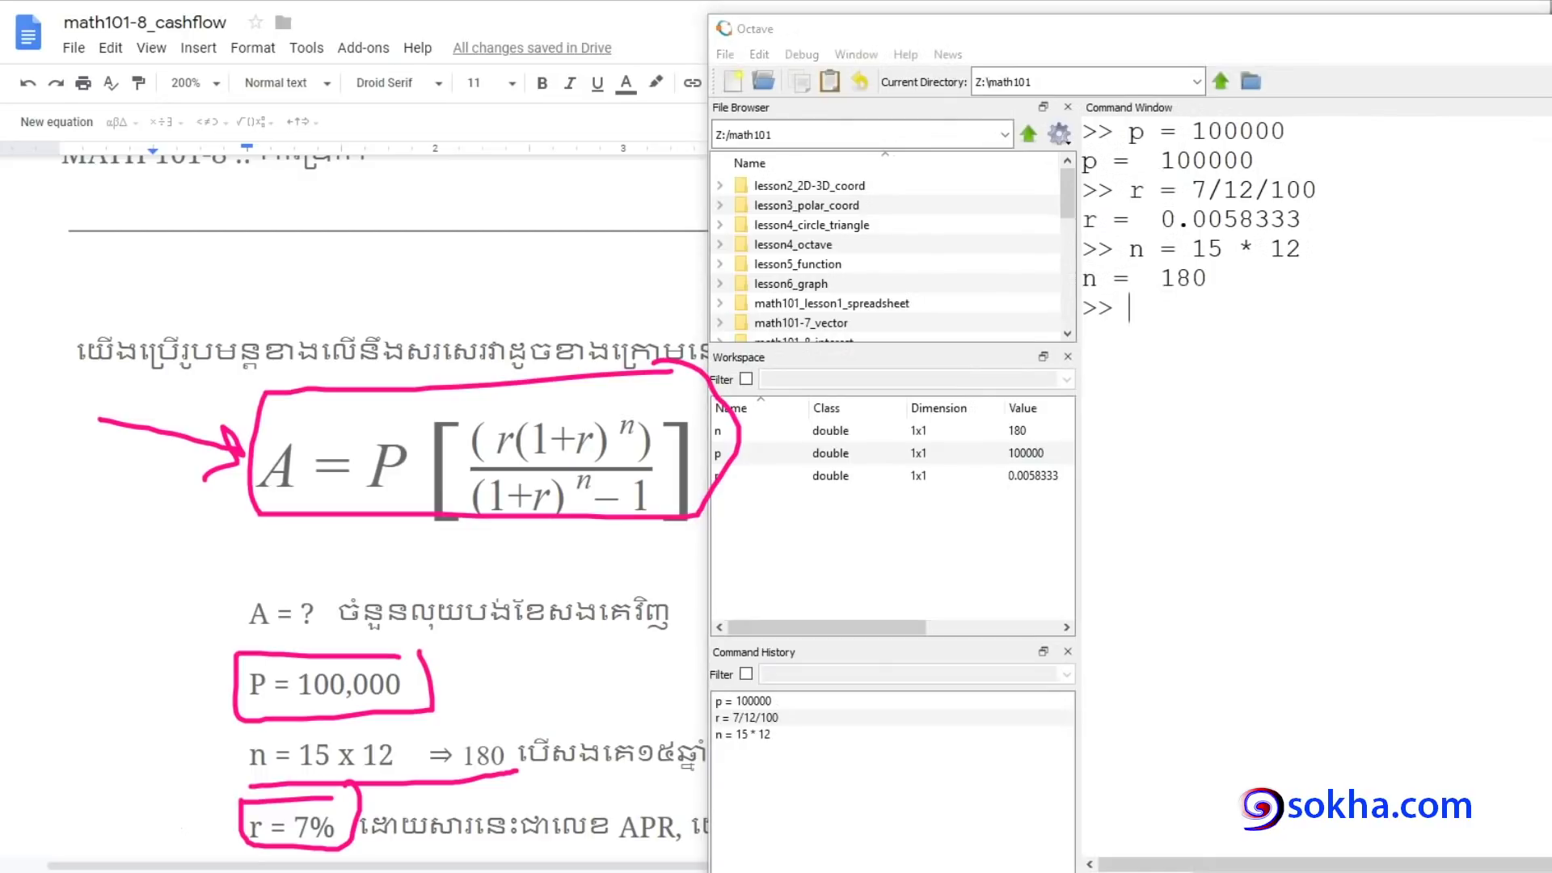
left_click_drag(645, 394, 647, 391)
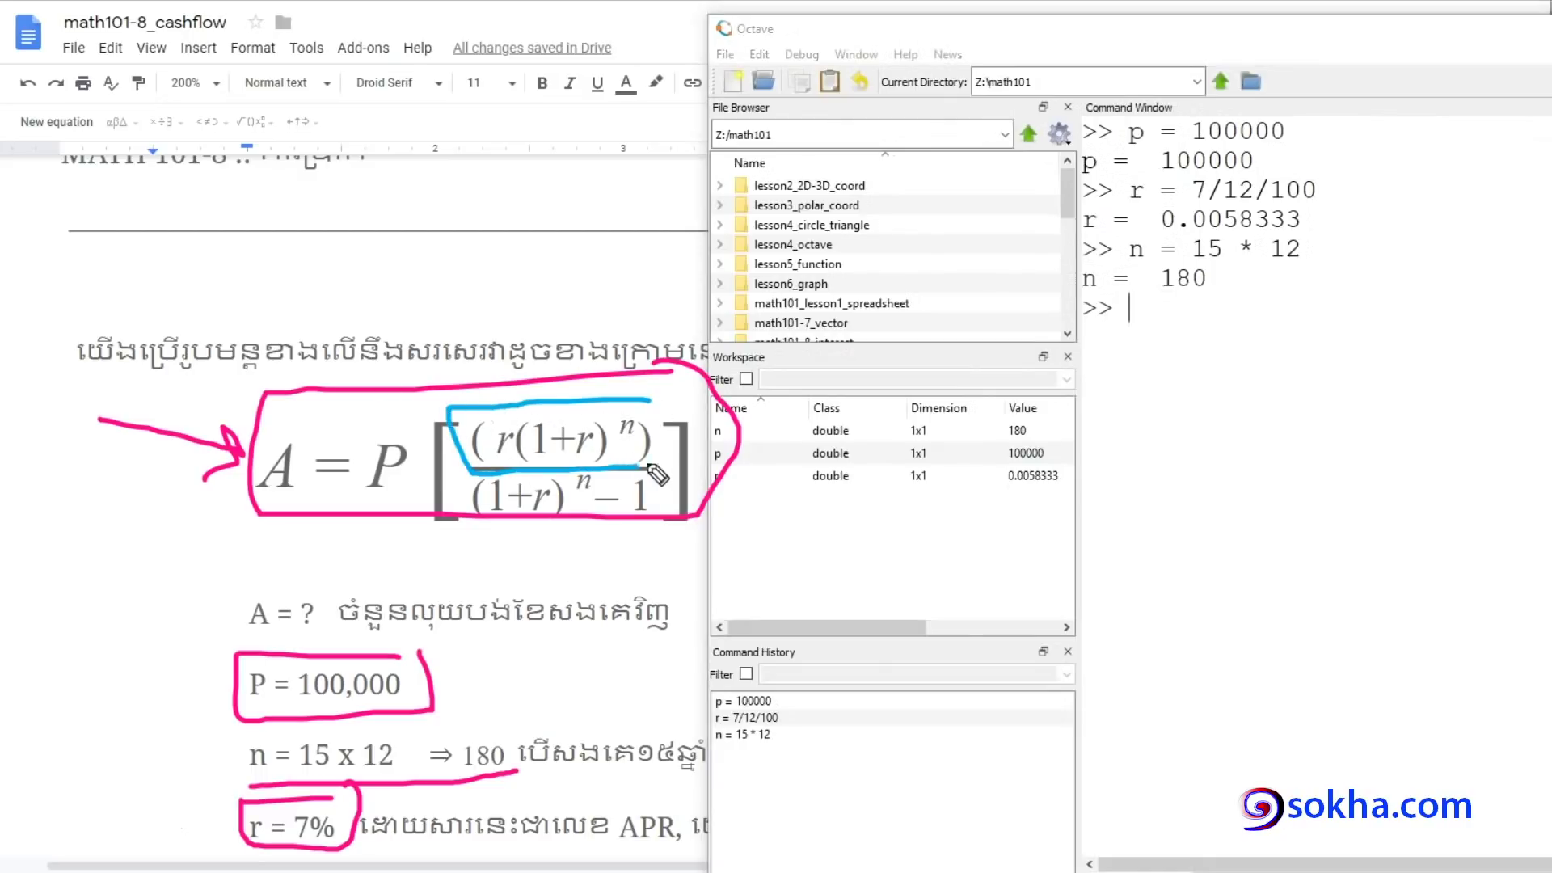
left_click(1166, 346)
type("a = r*(")
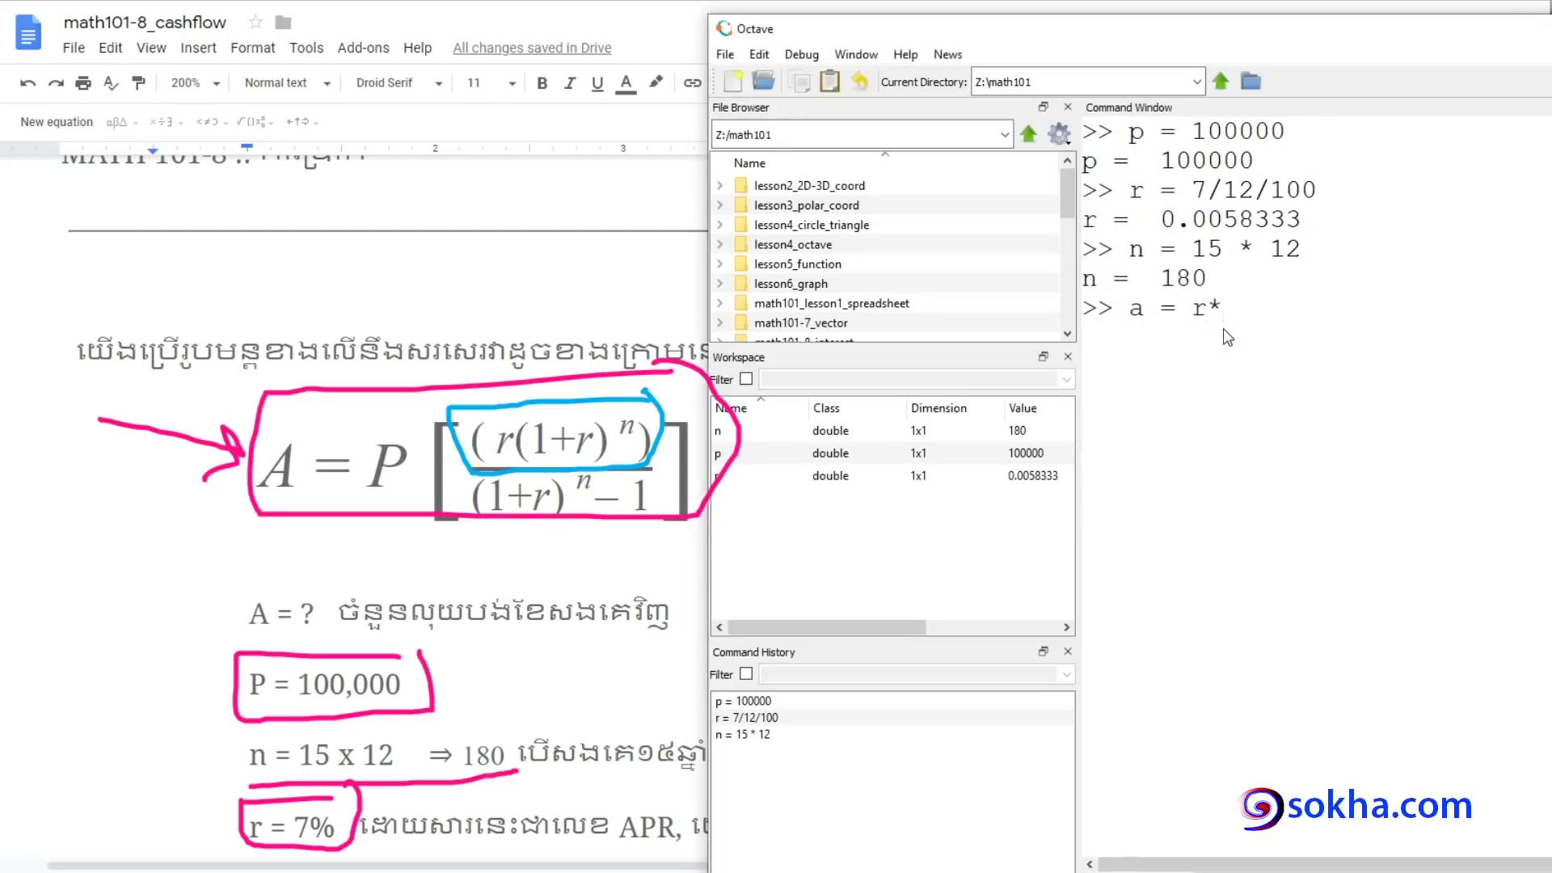
type("1+r)")
type("^n")
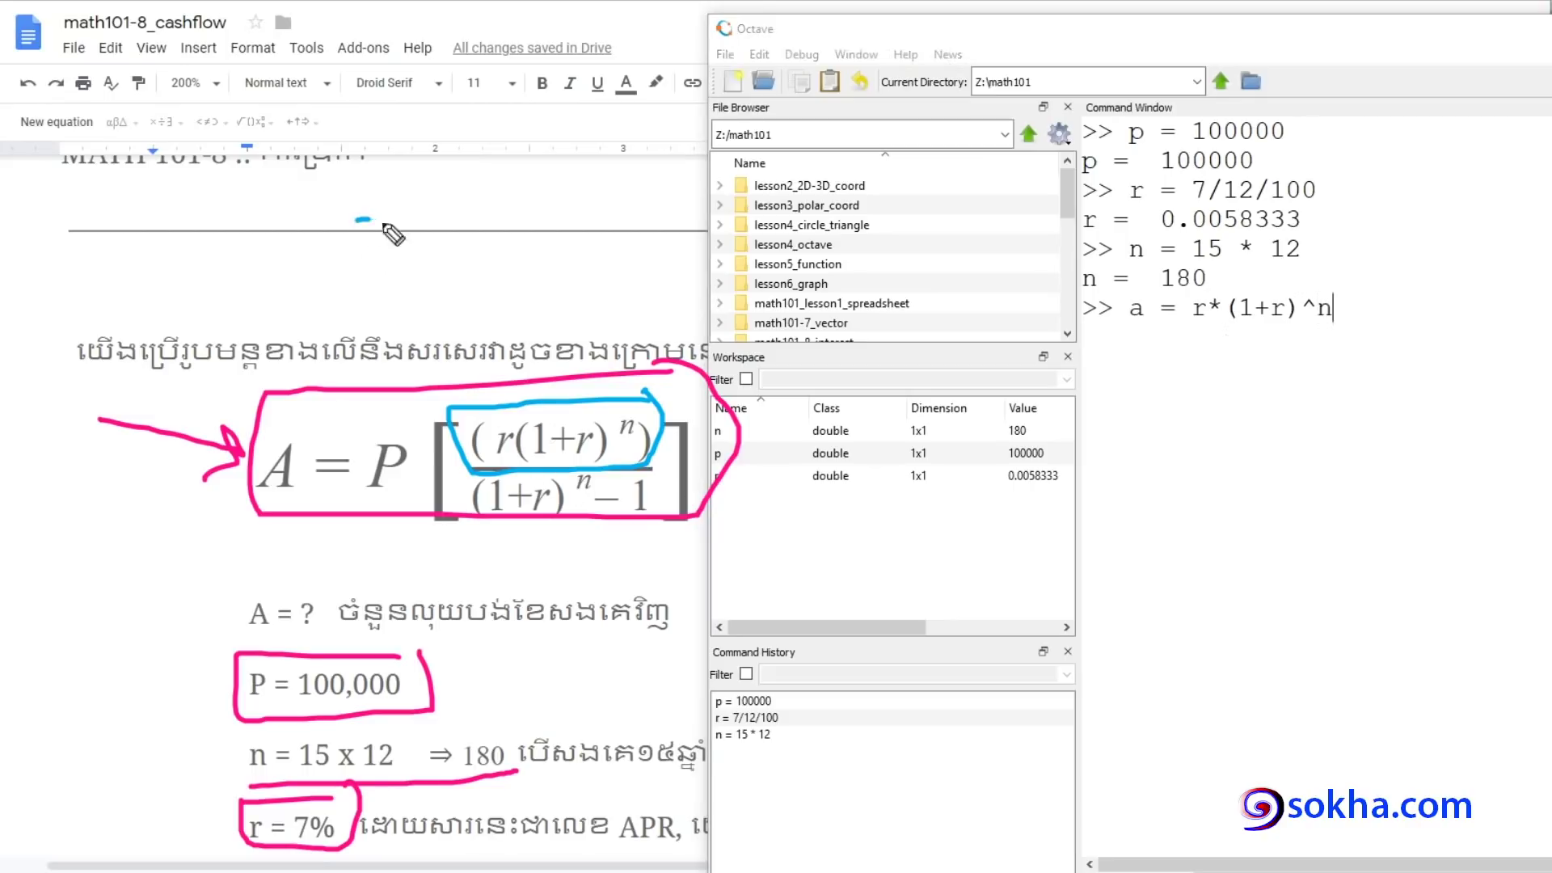
Show how r and n feed the a command, then run it, giving 0.016619
left_click_drag(358, 218, 525, 394)
left_click_drag(483, 346, 535, 368)
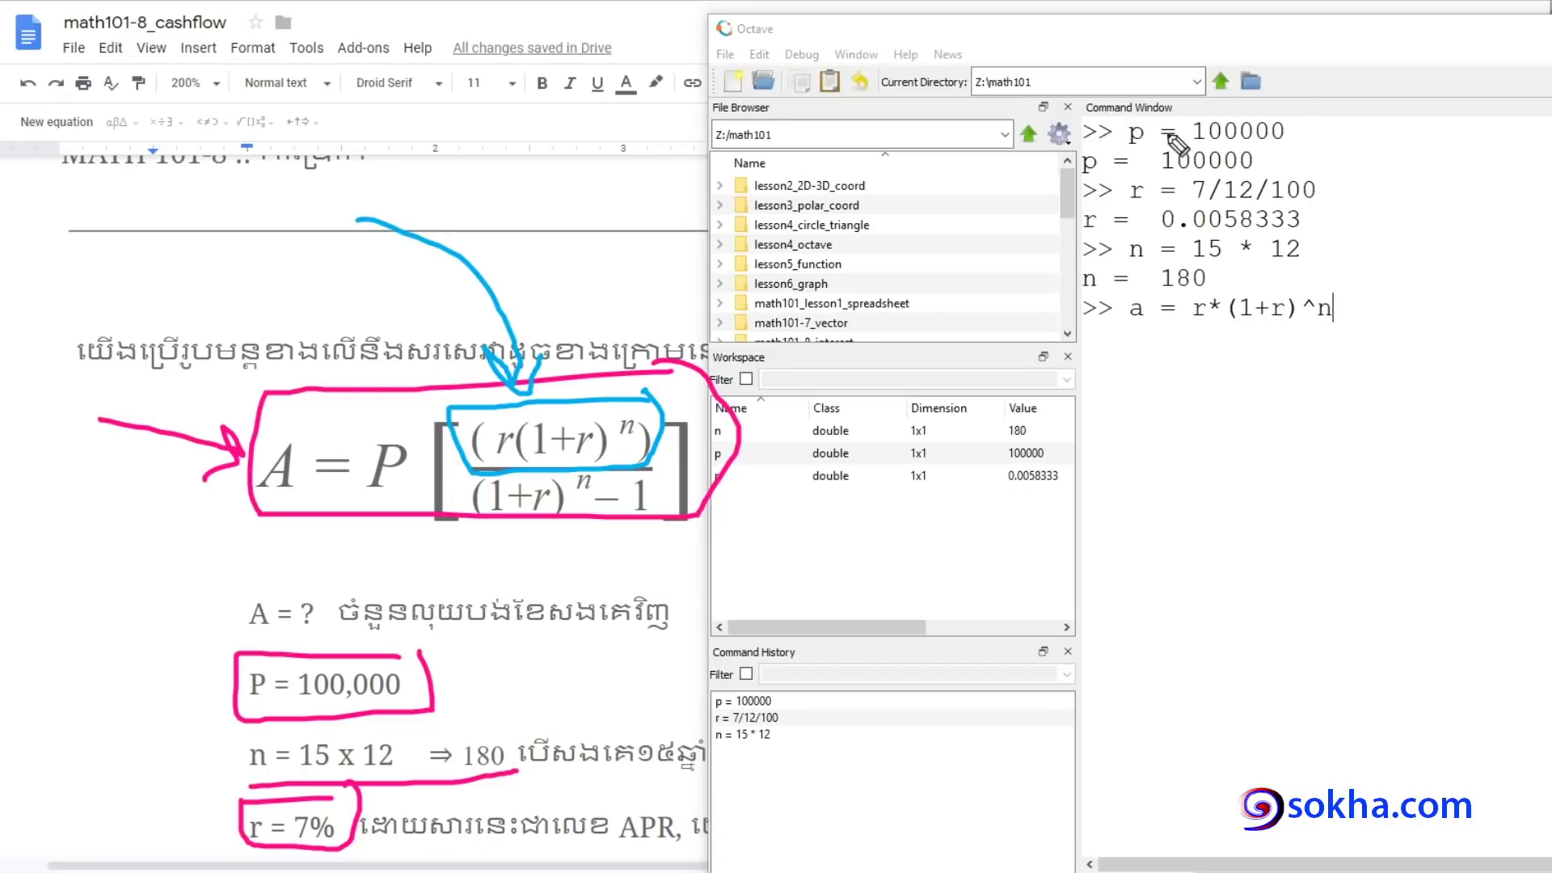
left_click_drag(1151, 188, 1154, 155)
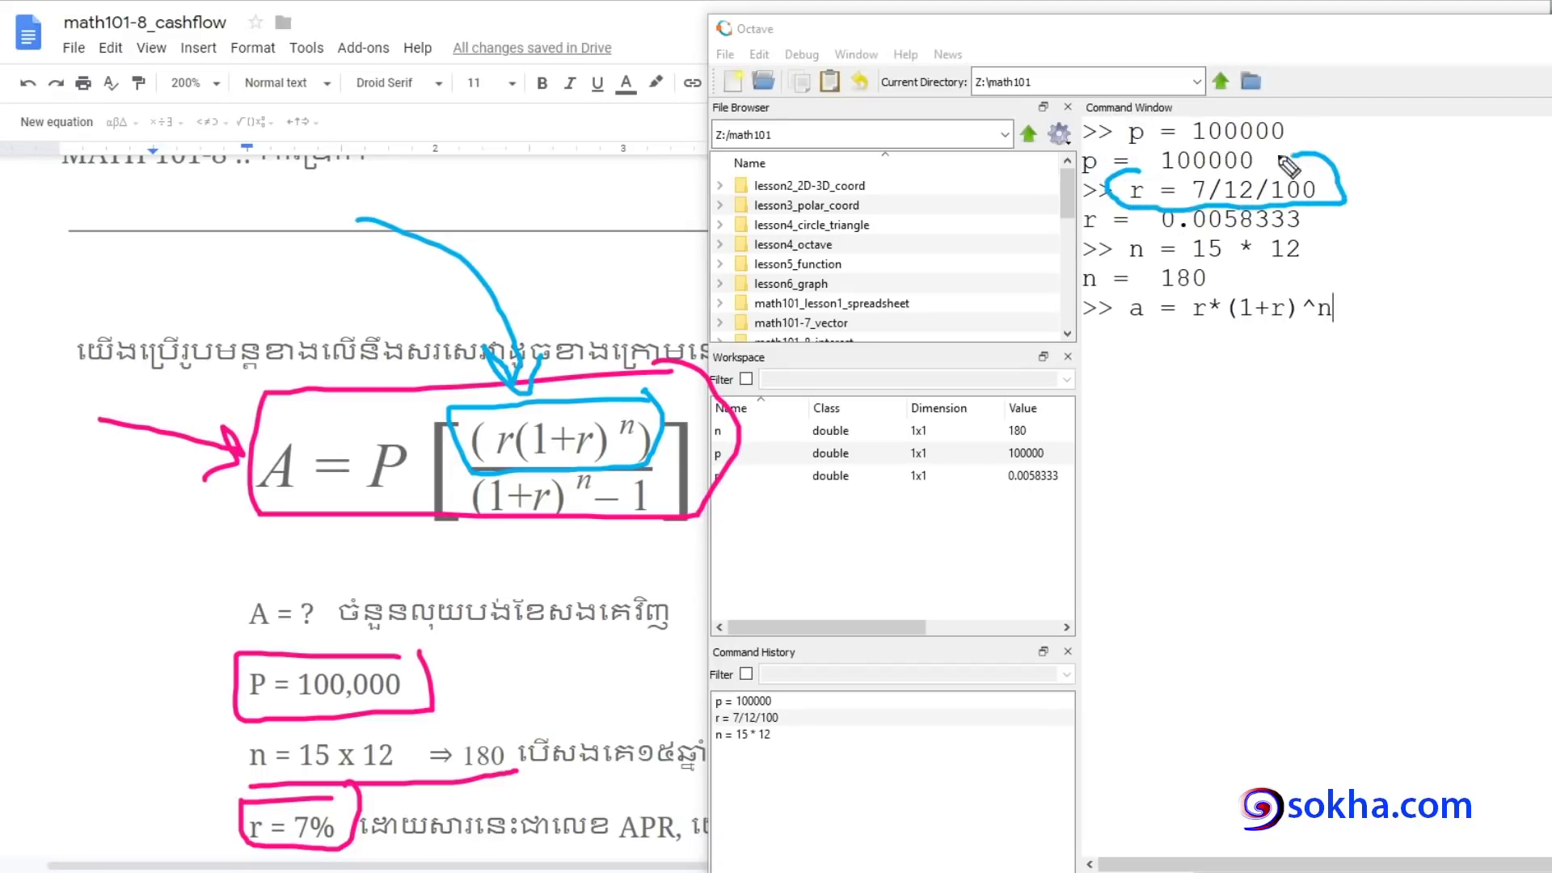
left_click_drag(1126, 277, 1119, 247)
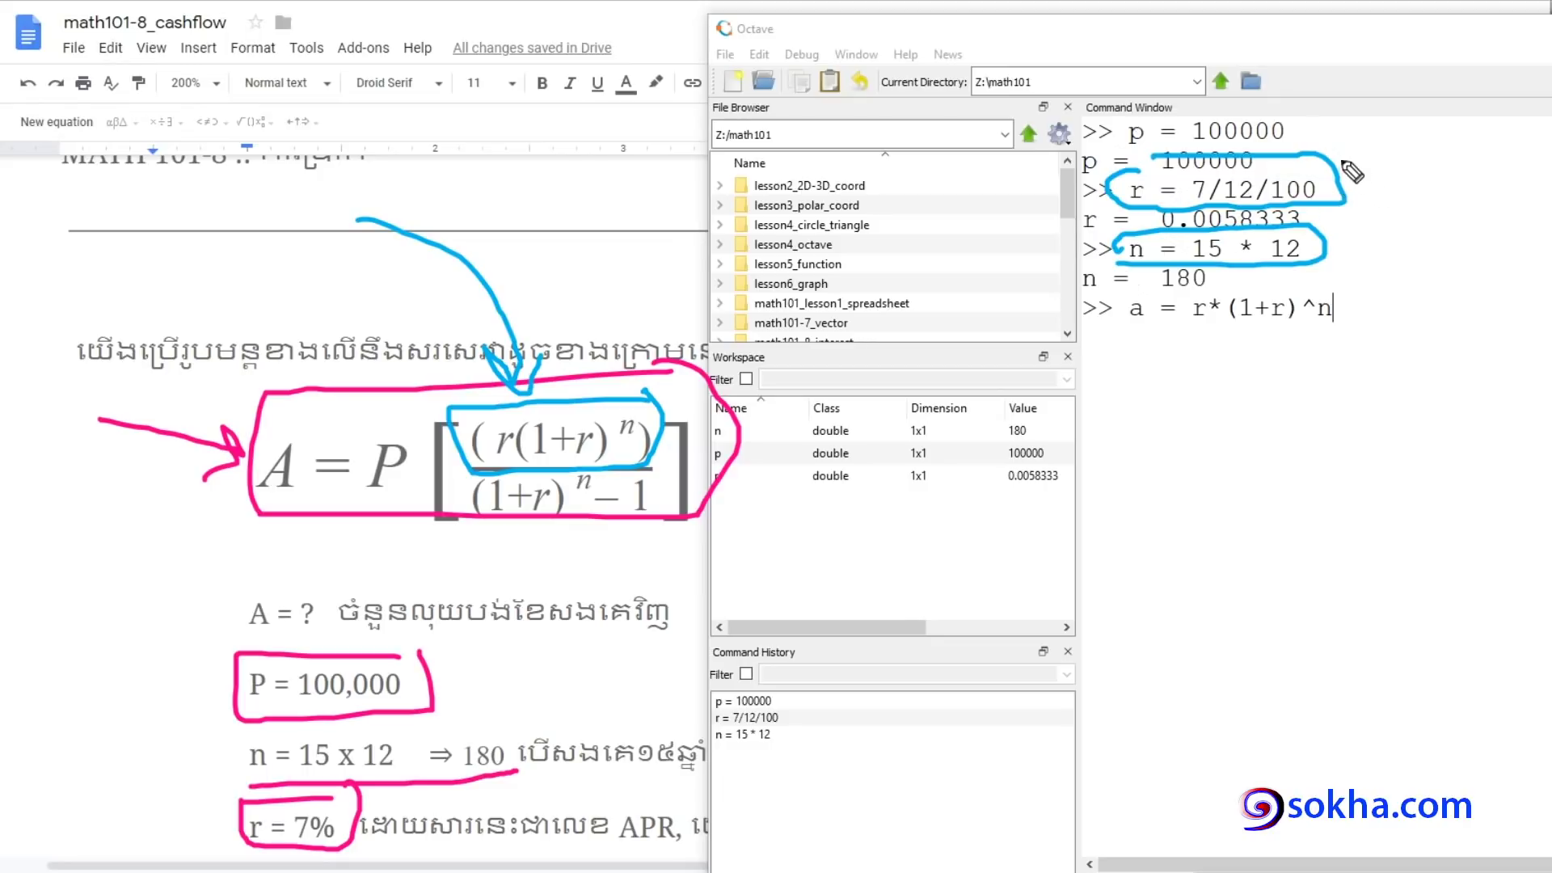
mouse_move(1337, 158)
left_mouse_down()
mouse_move(1399, 235)
mouse_move(1319, 289)
mouse_move(1342, 283)
left_mouse_up()
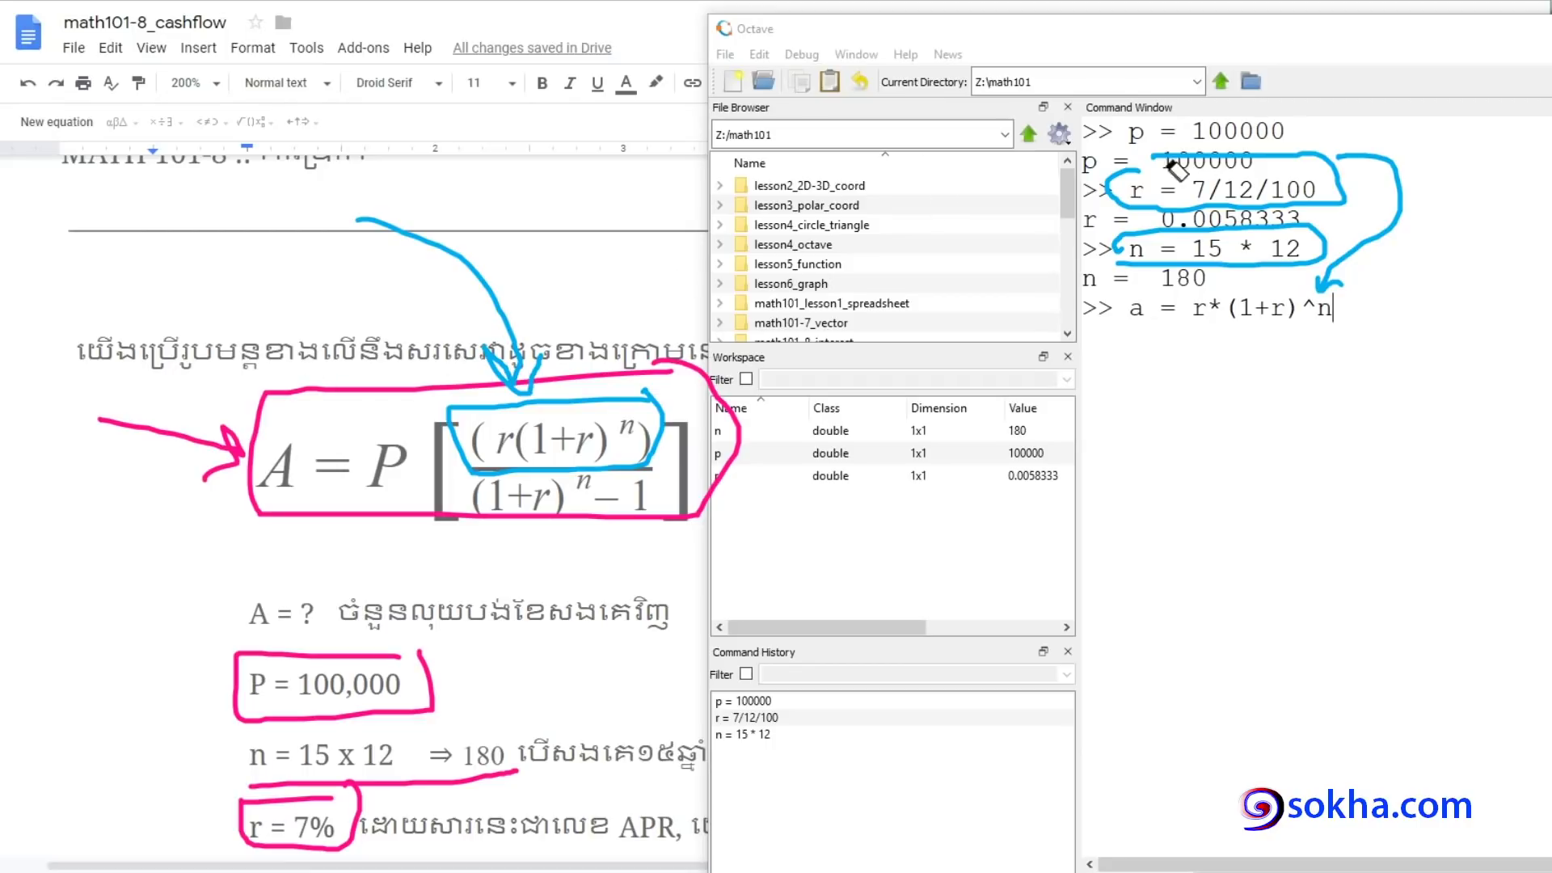
left_click_drag(1232, 167, 1397, 266)
left_click(511, 281)
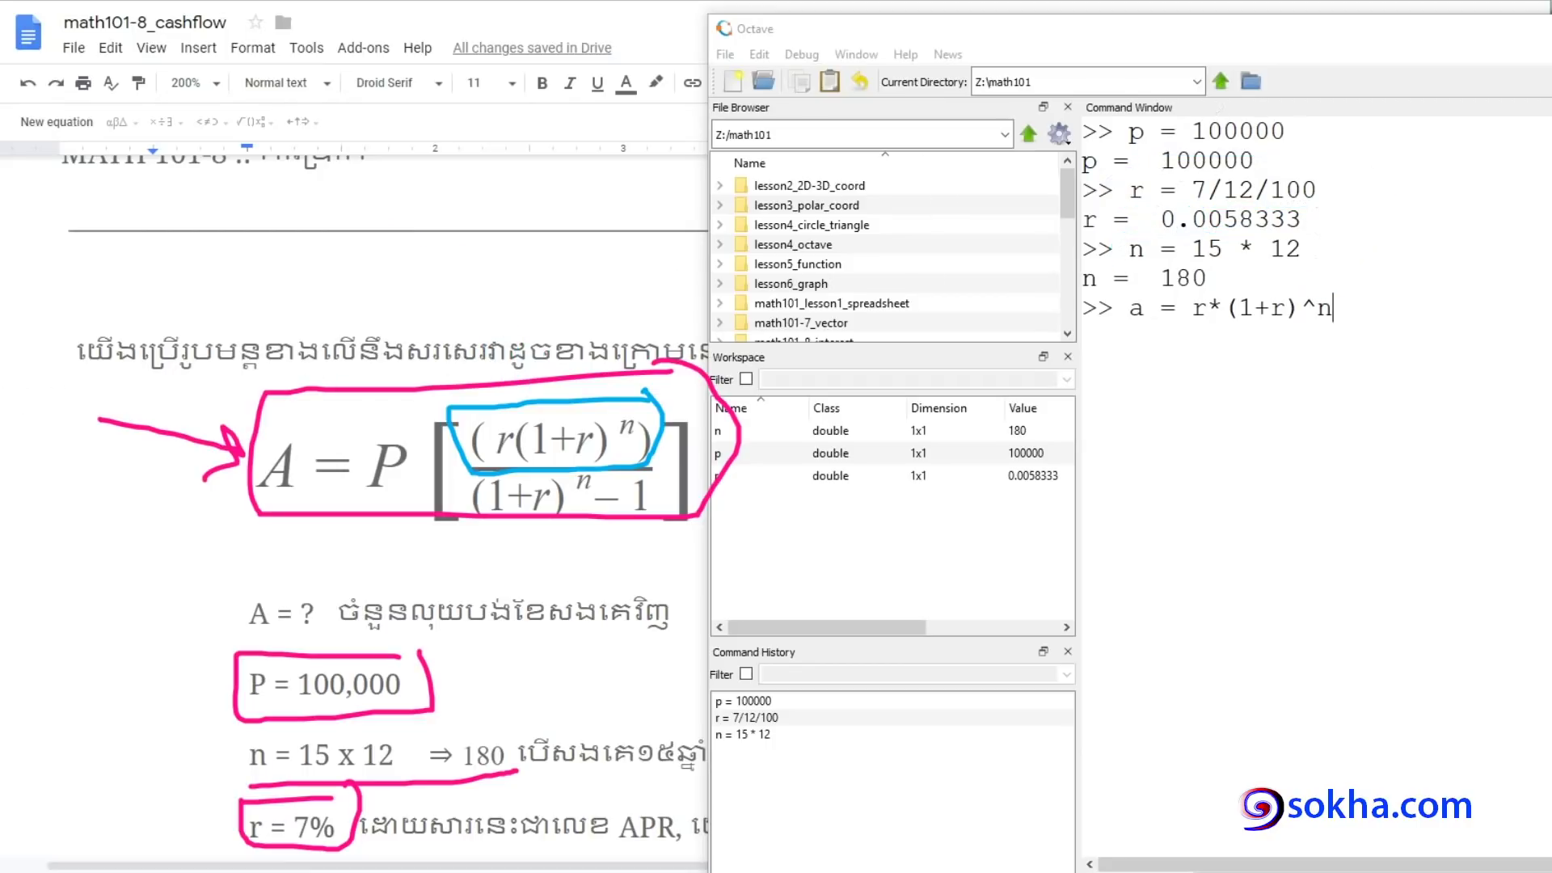
left_click(1412, 315)
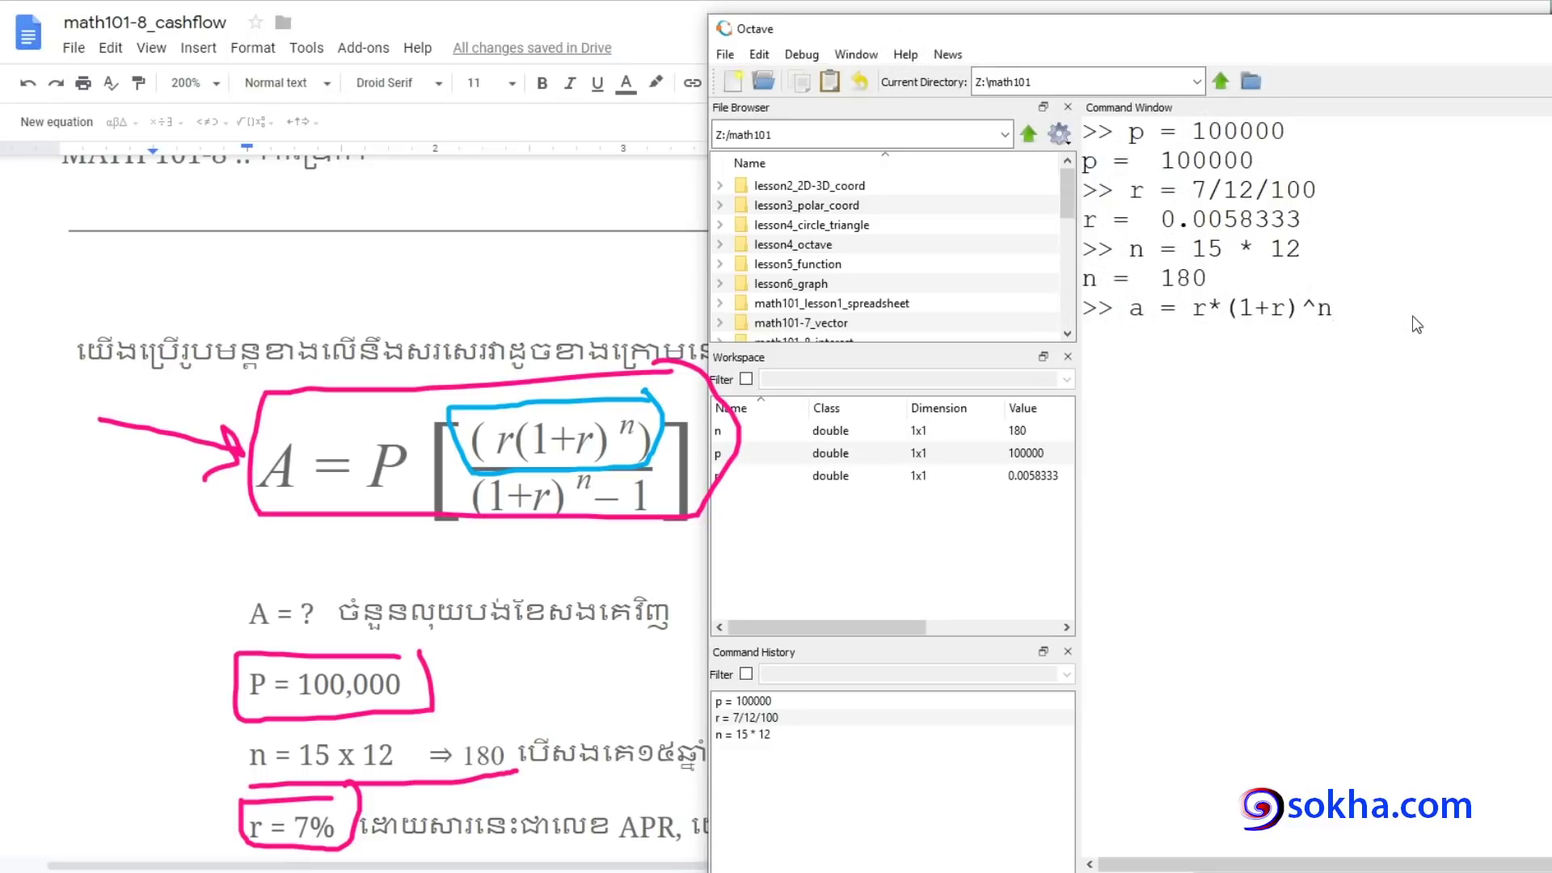
key("Return")
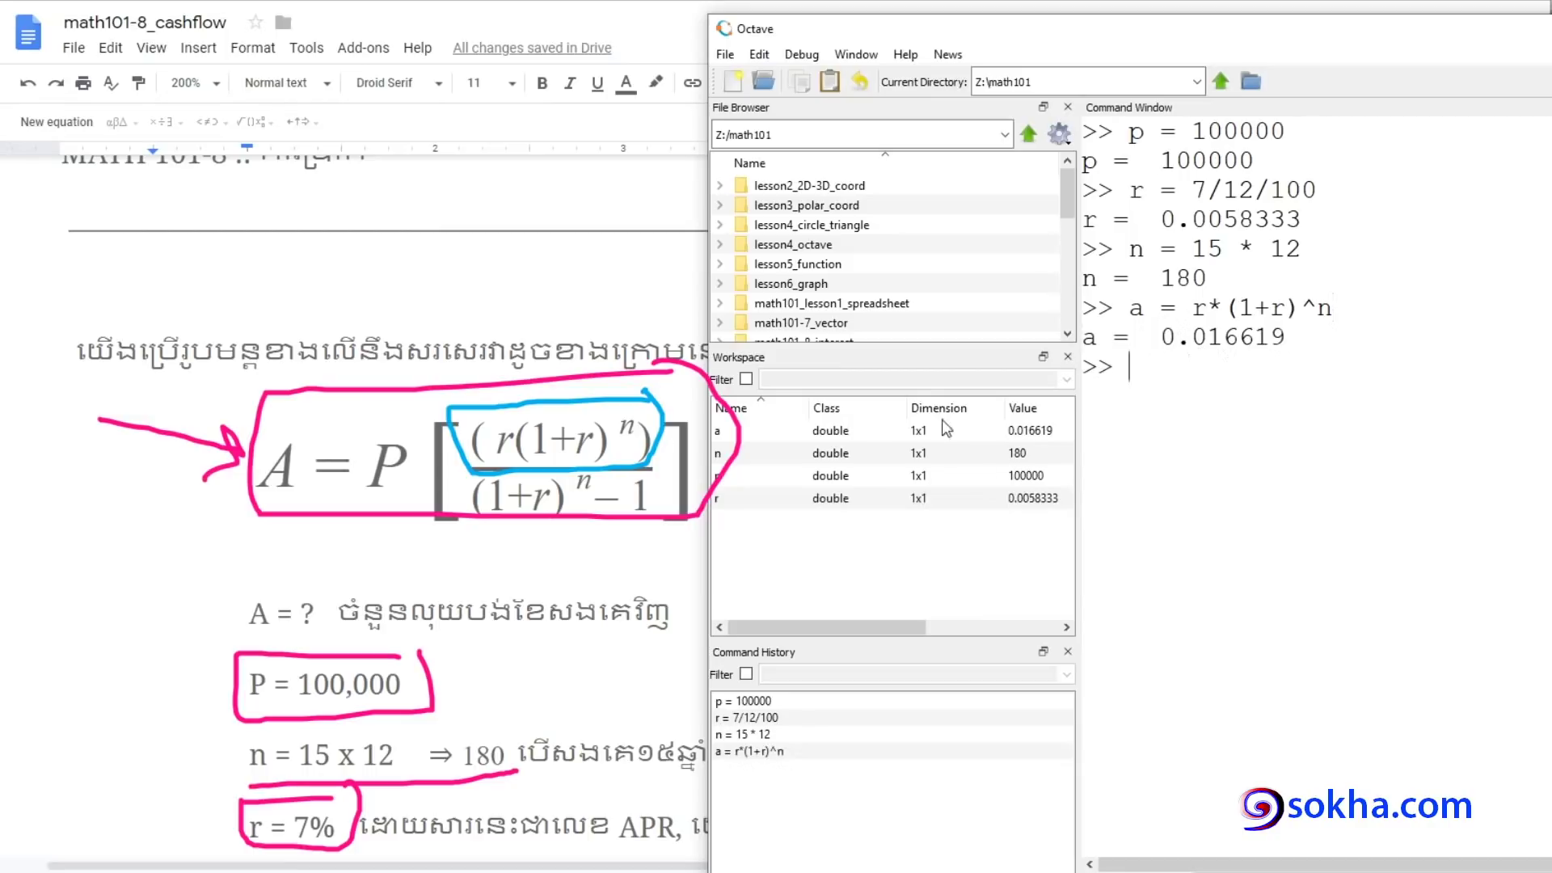
Label the formula's numerator as a and outline the denominator (1+r)^n − 1
left_click_drag(408, 257, 533, 381)
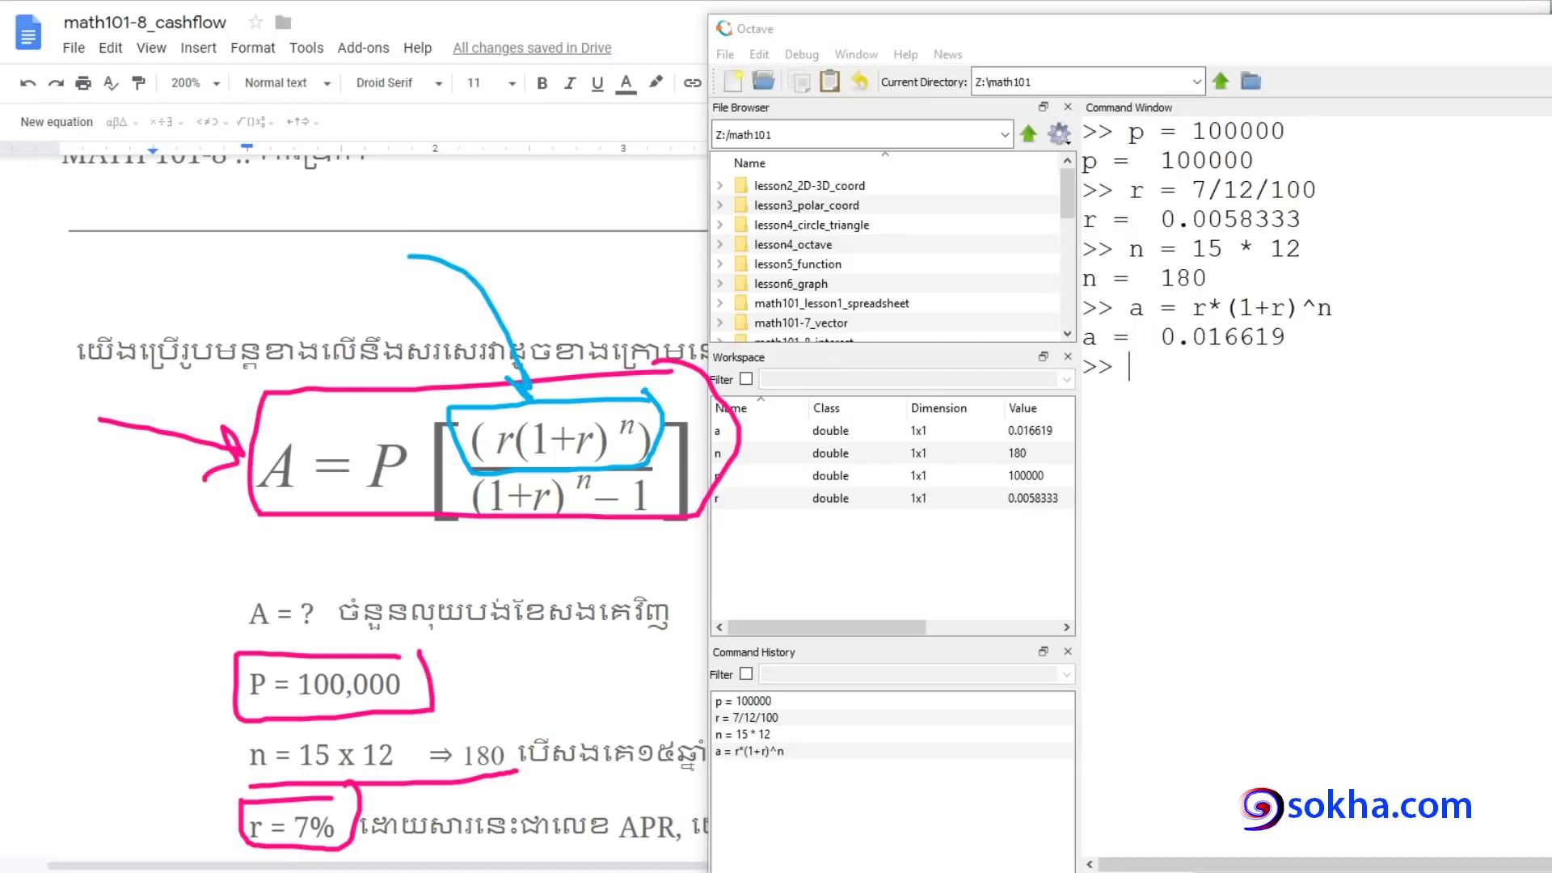
mouse_move(651, 467)
left_mouse_down()
mouse_move(675, 521)
mouse_move(505, 536)
left_mouse_up()
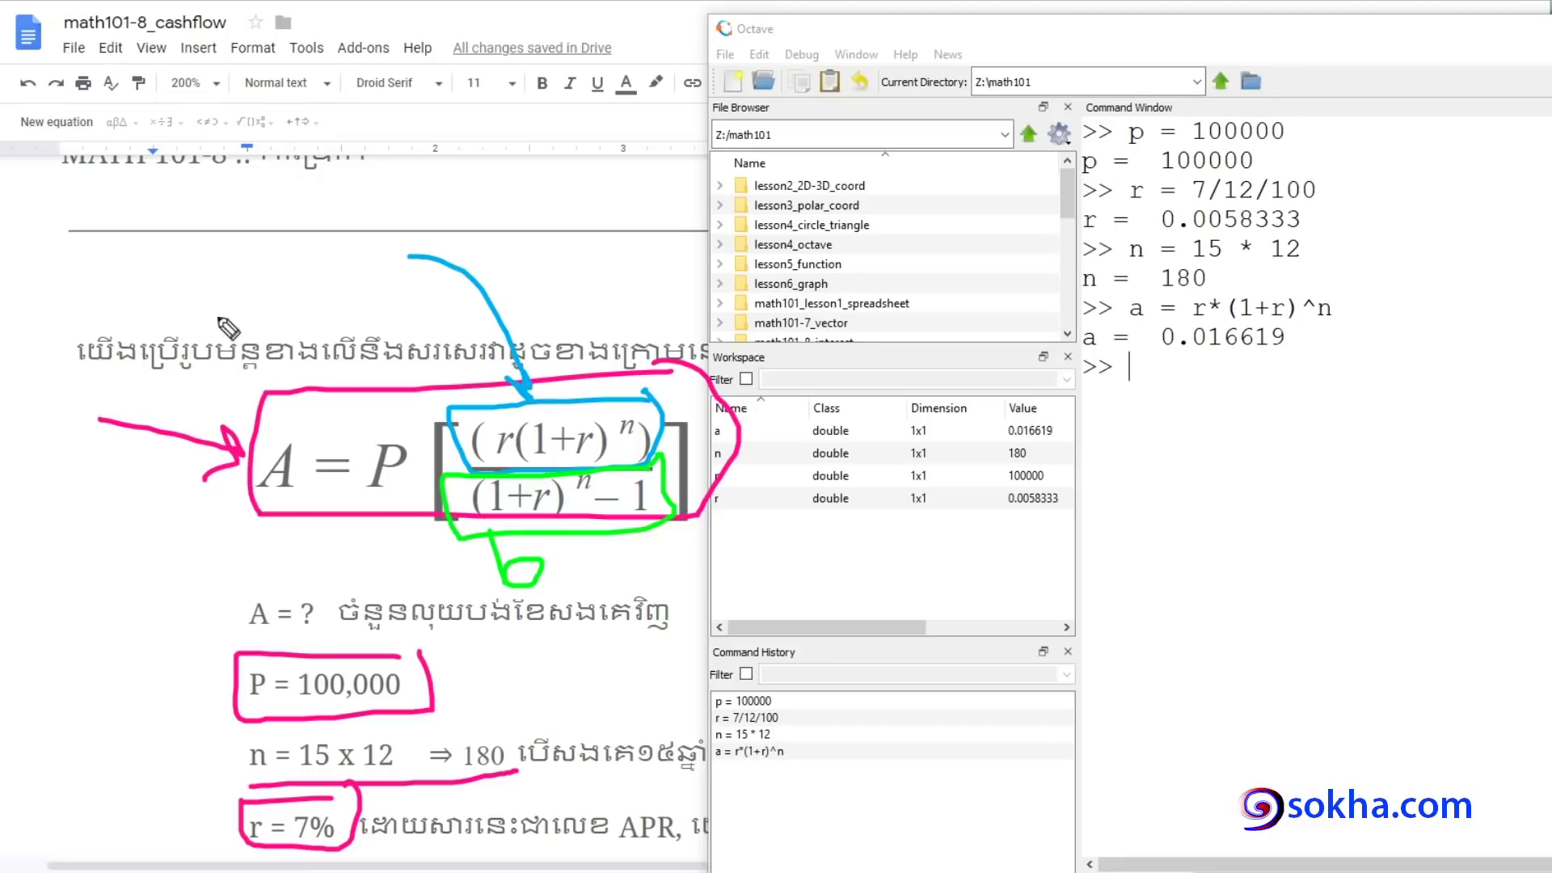
mouse_move(537, 281)
left_mouse_down()
mouse_move(557, 315)
mouse_move(573, 305)
left_mouse_up()
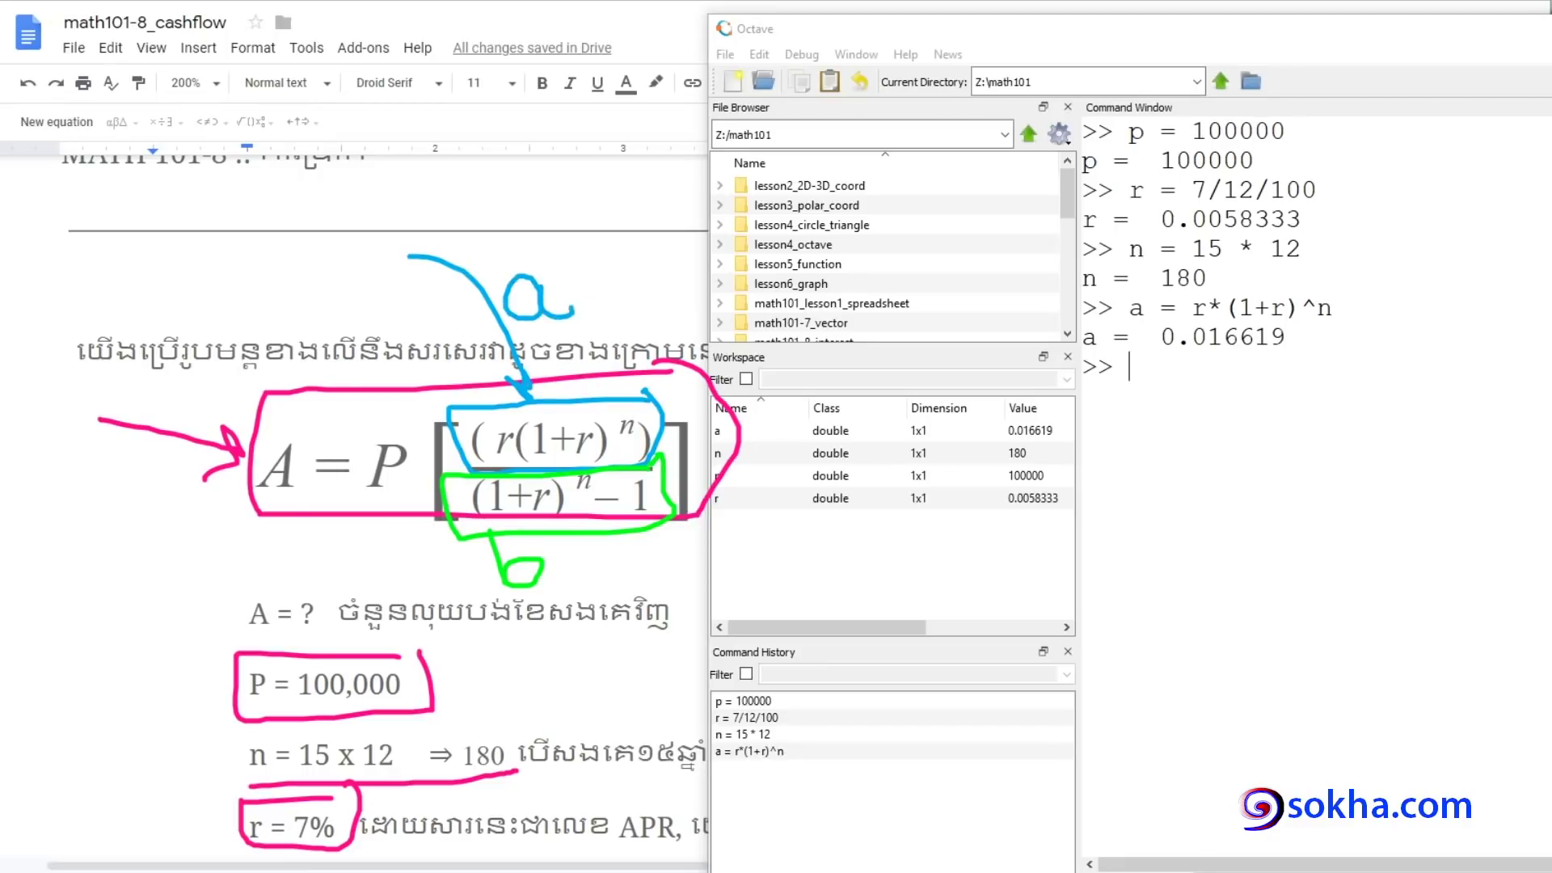
Type b = (1 + r)^n - 1, fixing the spacing, and link it to the formula's denominator
type("b ")
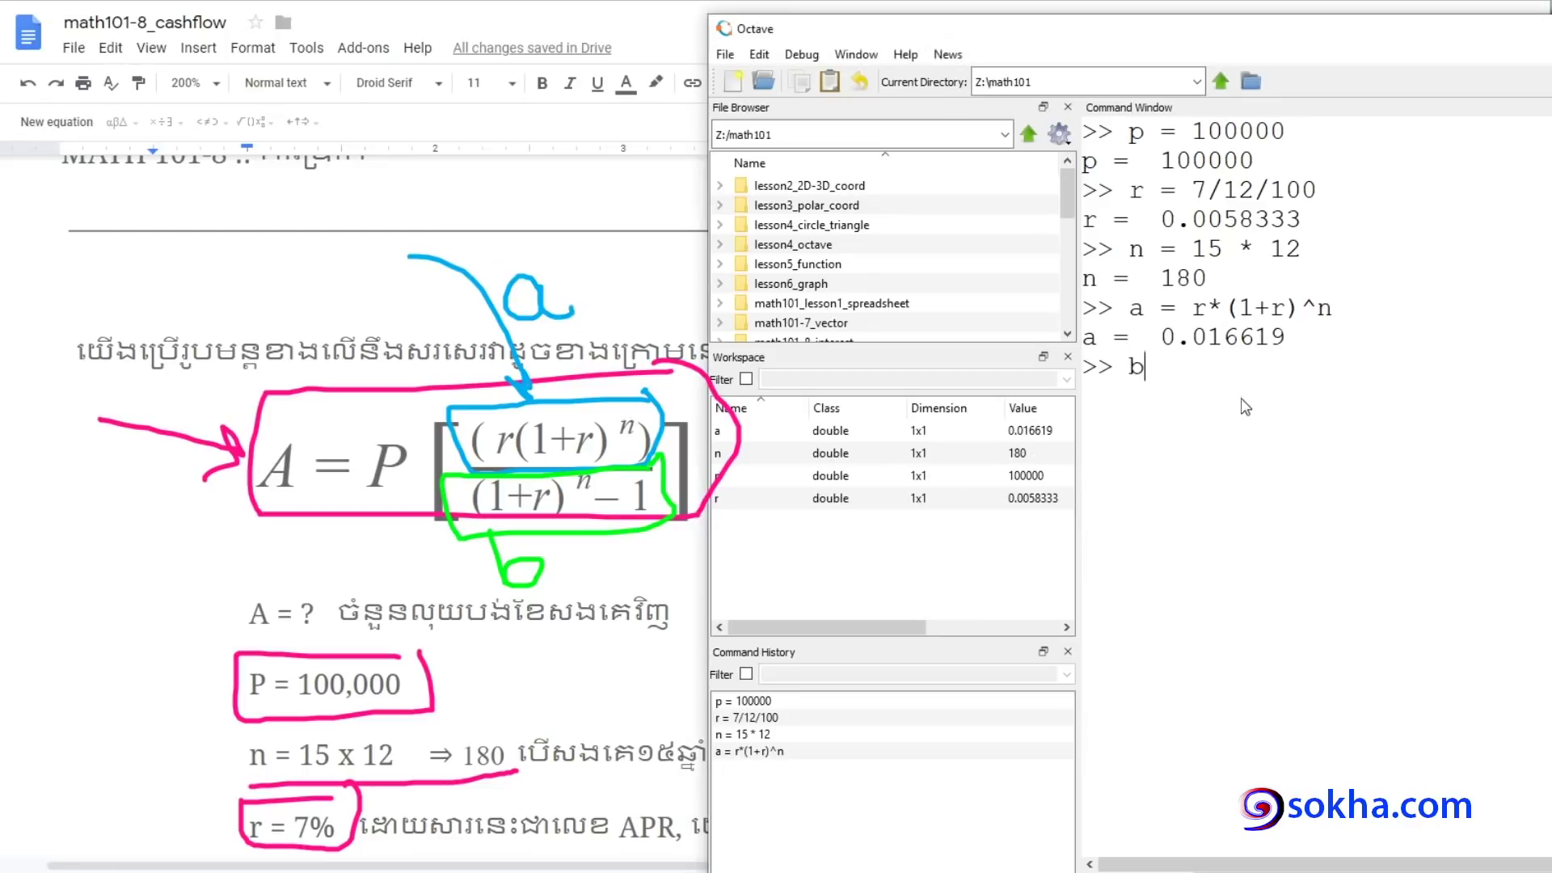
type("= ")
type("(1 + ")
type("r)^")
type("n ")
type("-1")
key("Left")
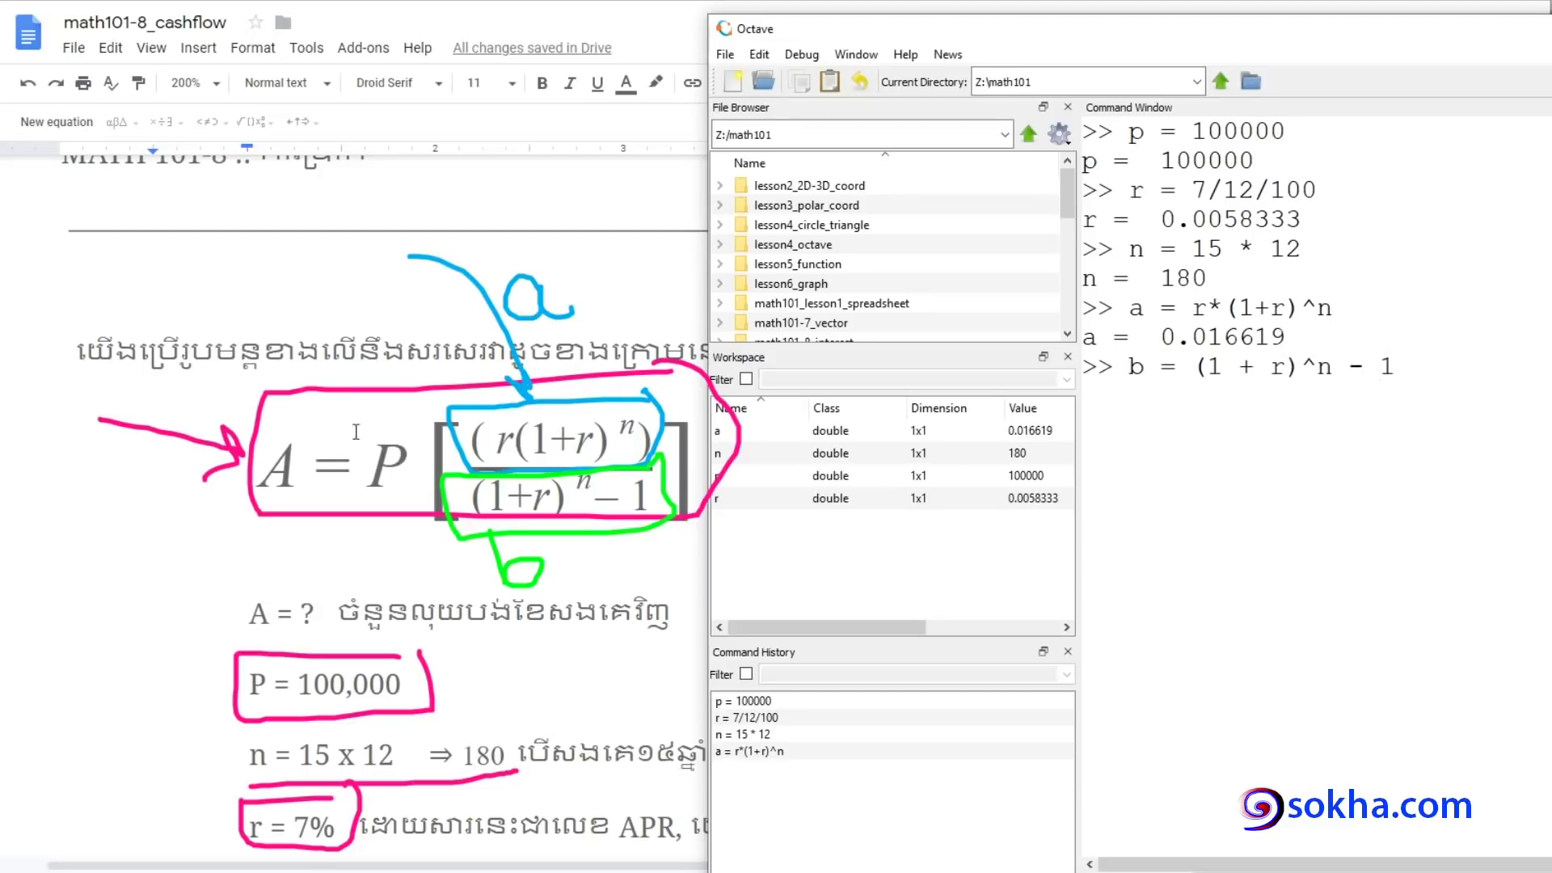
mouse_move(1189, 379)
left_mouse_down()
mouse_move(1410, 394)
mouse_move(1413, 371)
left_mouse_up()
mouse_move(1297, 398)
left_mouse_down()
mouse_move(659, 540)
mouse_move(607, 538)
left_mouse_up()
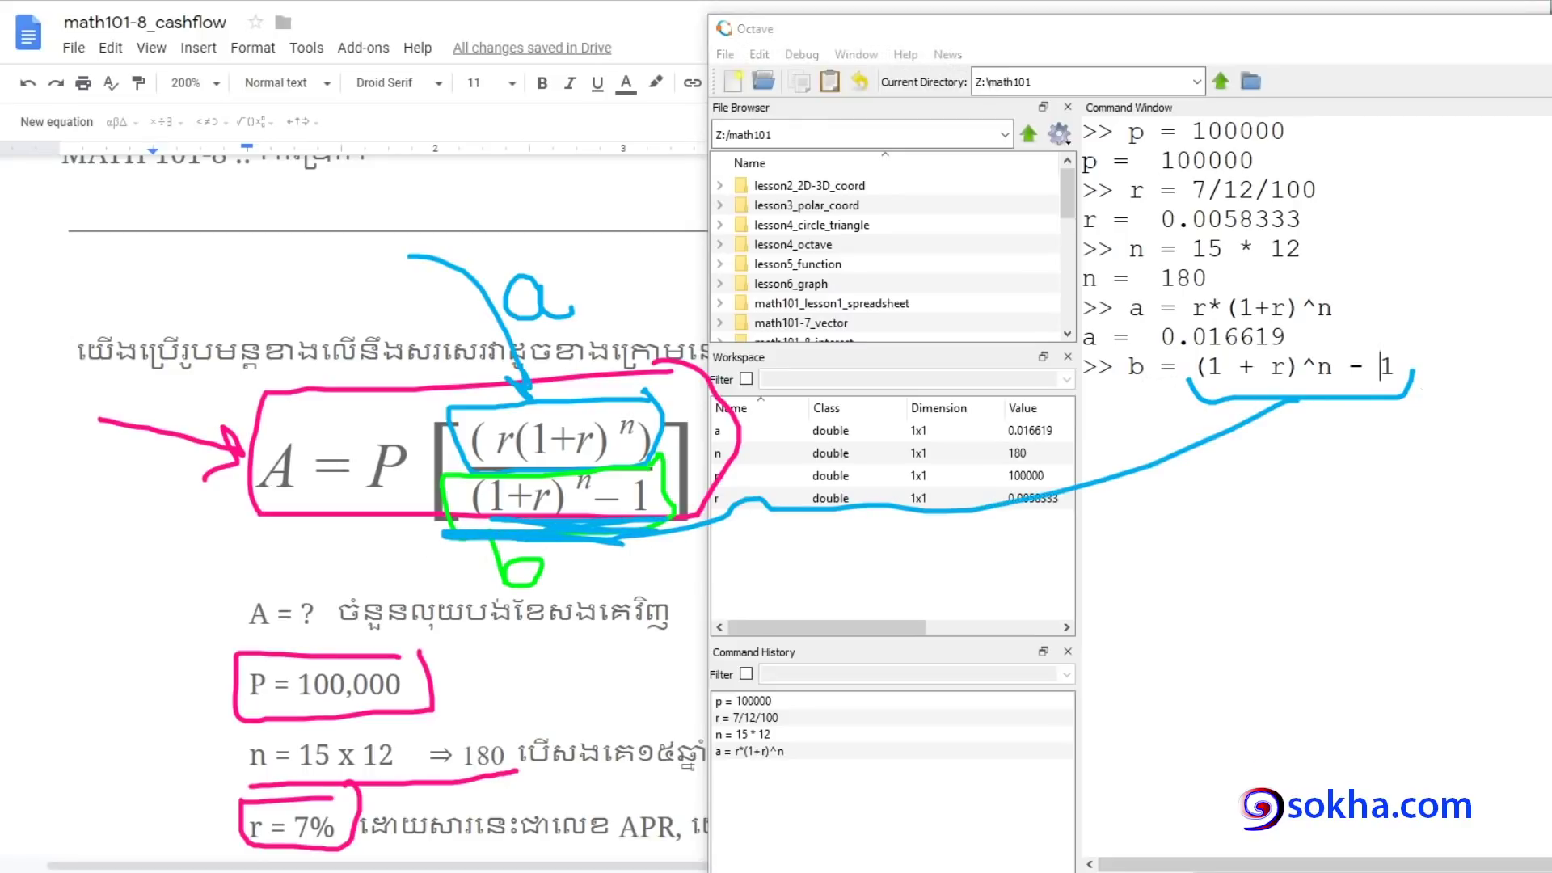
Erase old formula marks, re-link (1 + r)^n - 1 to the denominator, and tick r and n
mouse_move(417, 413)
left_mouse_down()
mouse_move(580, 606)
mouse_move(492, 548)
mouse_move(274, 494)
left_mouse_up()
mouse_move(192, 443)
left_mouse_down()
mouse_move(352, 699)
mouse_move(327, 818)
left_mouse_up()
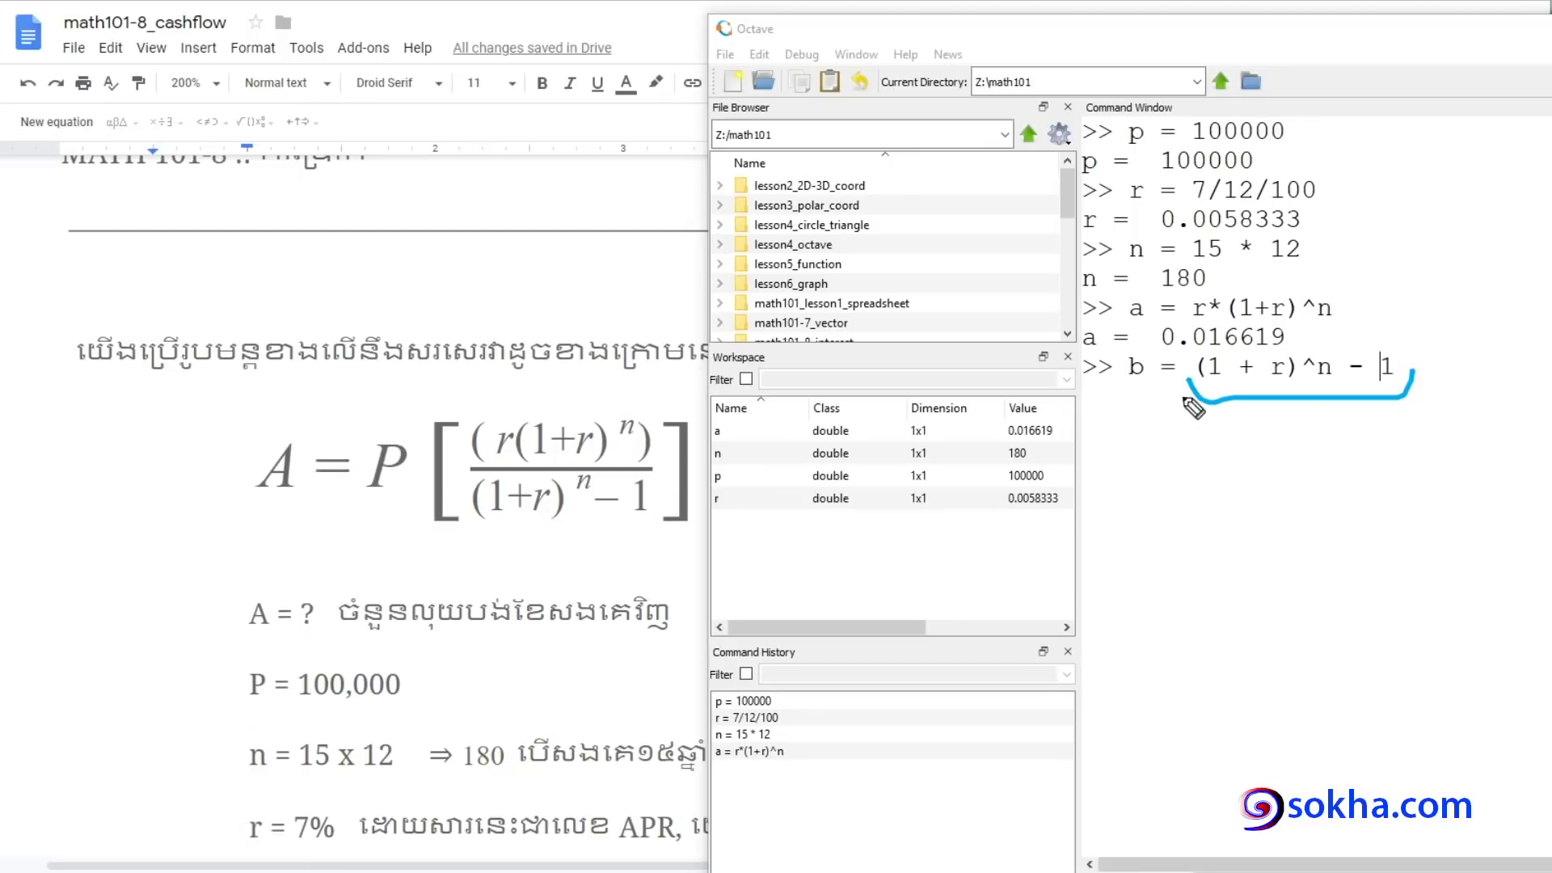
mouse_move(1195, 400)
left_mouse_down()
mouse_move(1188, 359)
mouse_move(1365, 331)
mouse_move(1400, 390)
left_mouse_up()
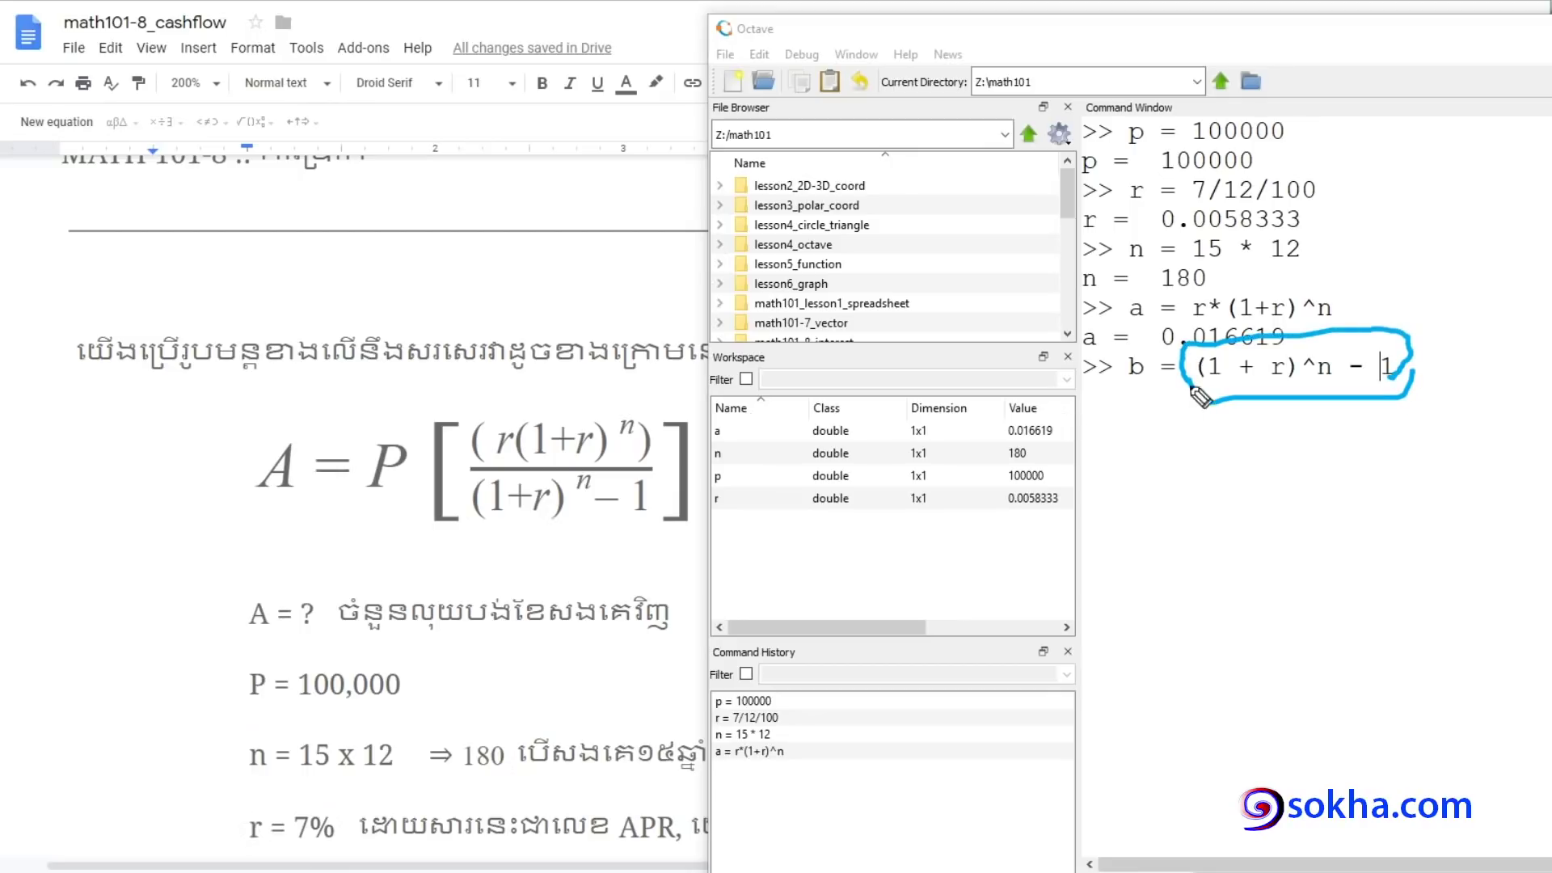
mouse_move(1190, 386)
left_mouse_down()
mouse_move(711, 497)
mouse_move(634, 477)
mouse_move(491, 483)
mouse_move(543, 526)
mouse_move(694, 479)
left_mouse_up()
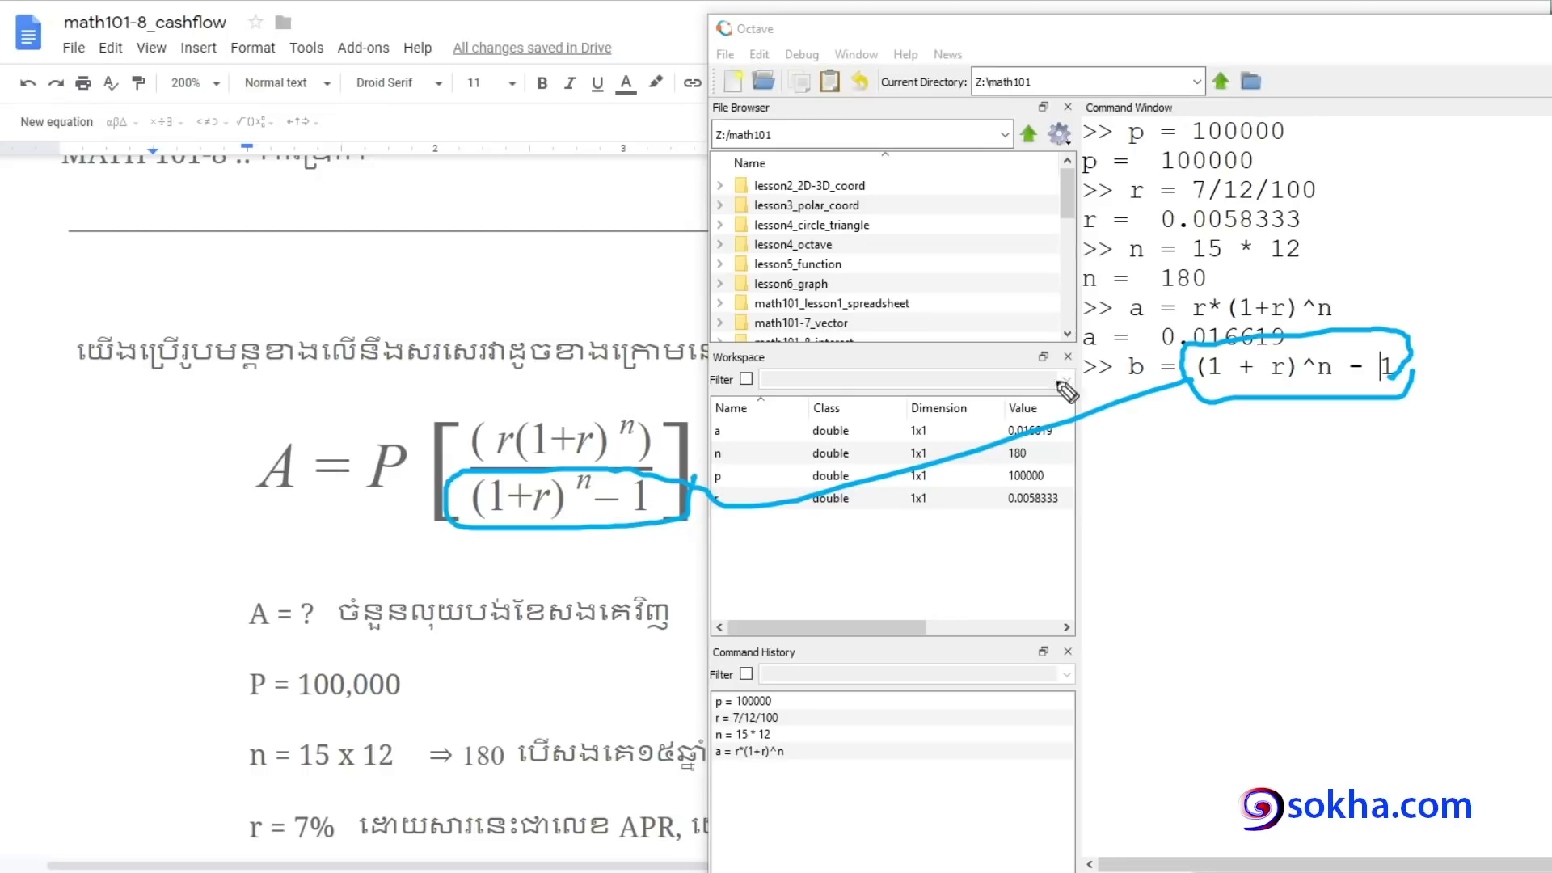
left_click_drag(1365, 272, 1285, 350)
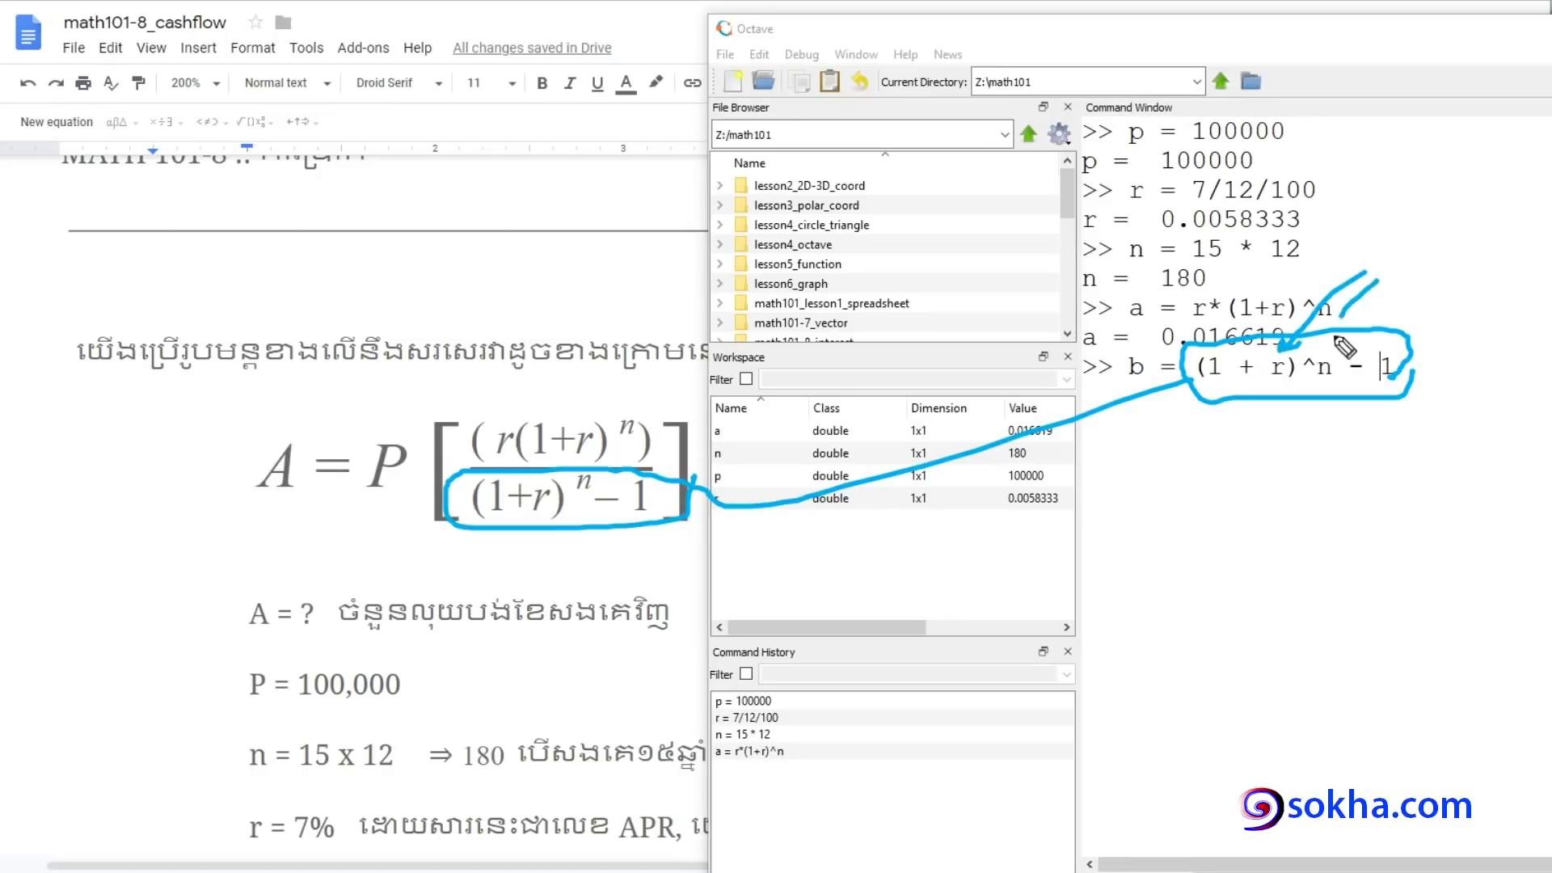
left_click_drag(1378, 279, 1325, 344)
left_click_drag(1329, 179, 1429, 124)
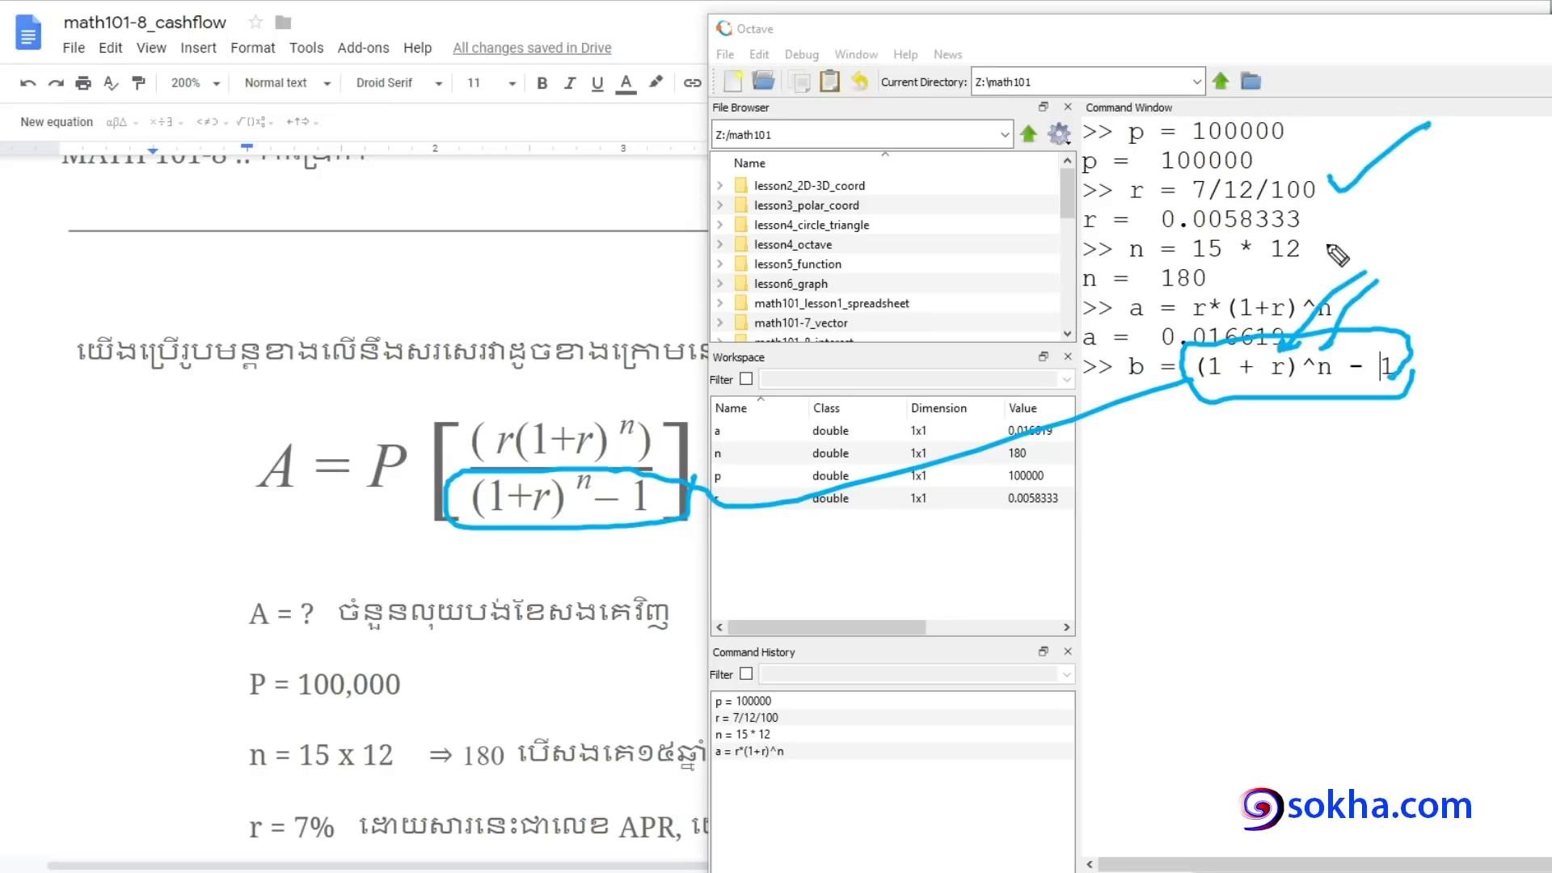
left_click_drag(1313, 239, 1400, 206)
key("Escape")
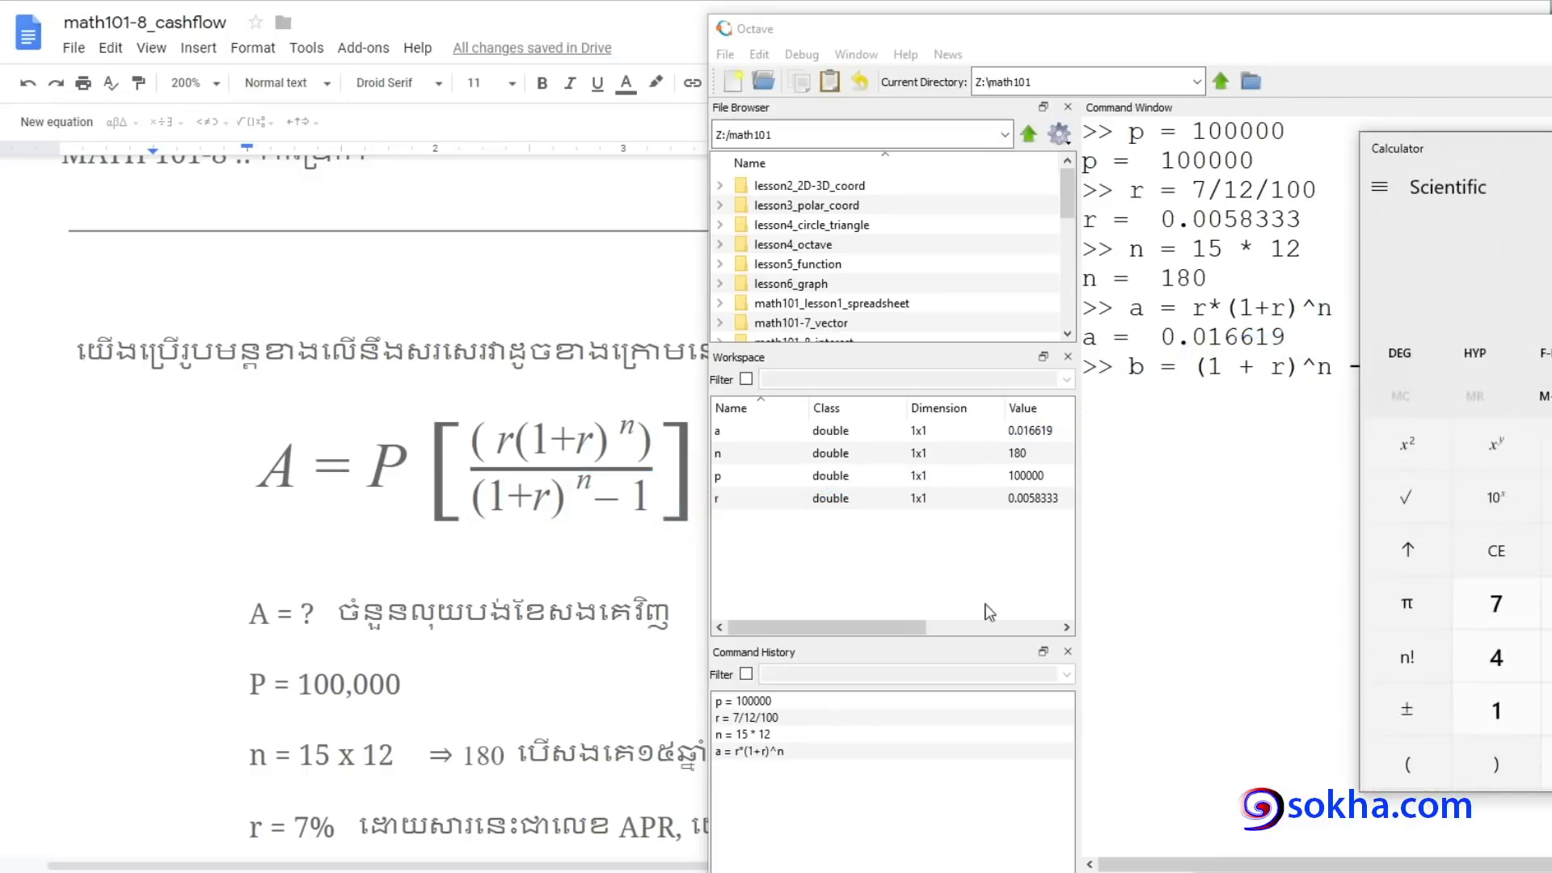
Move the Calculator over the formula page, then hide it and mark Octave's stored variables
left_click_drag(1519, 154, 657, 106)
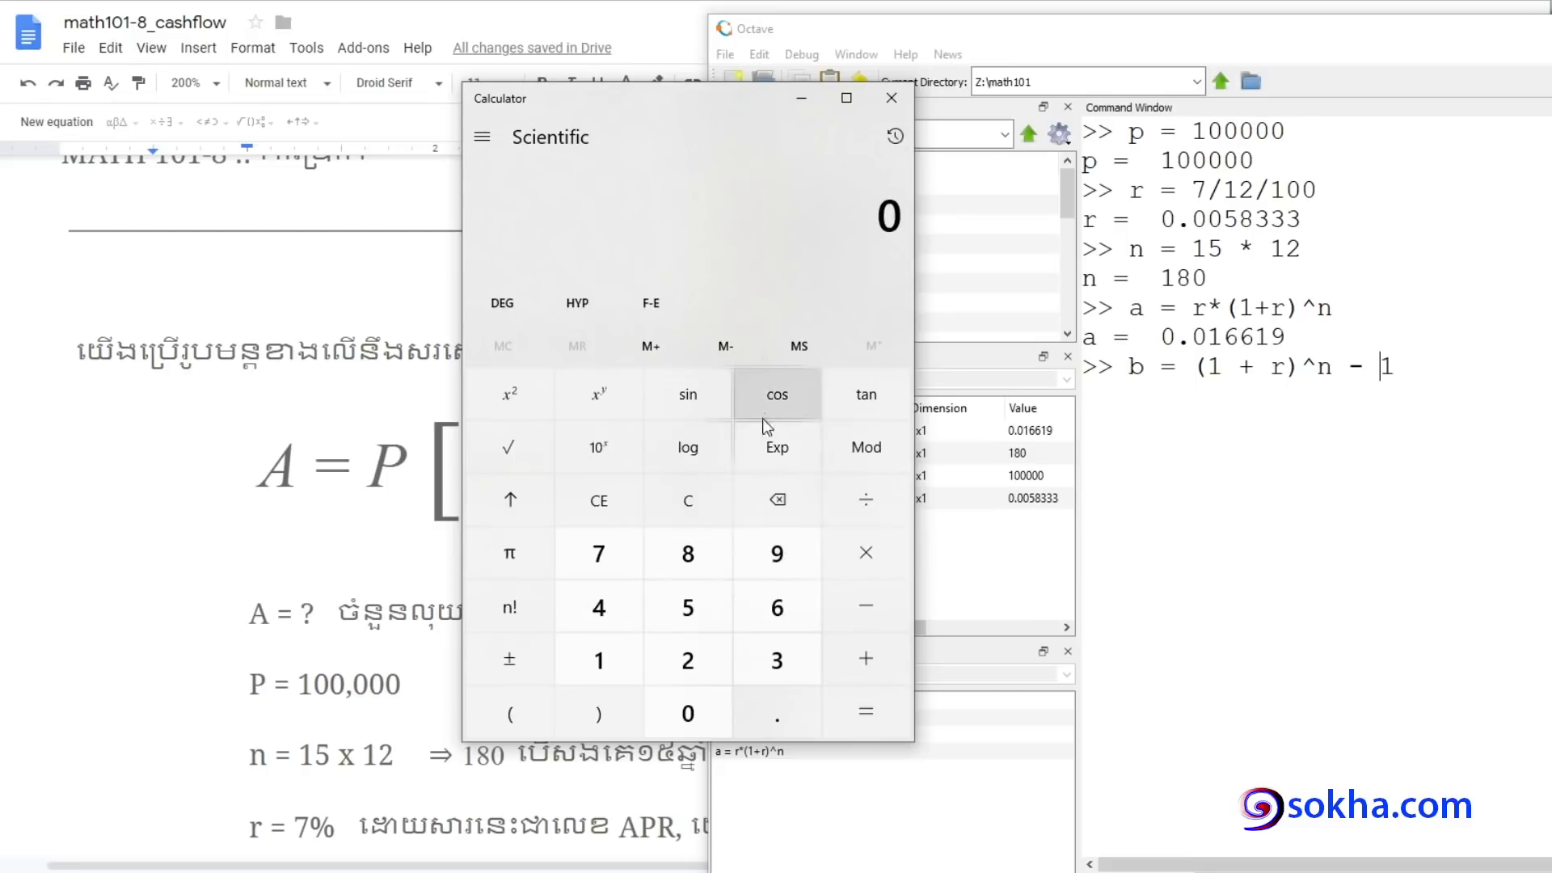
left_click(801, 98)
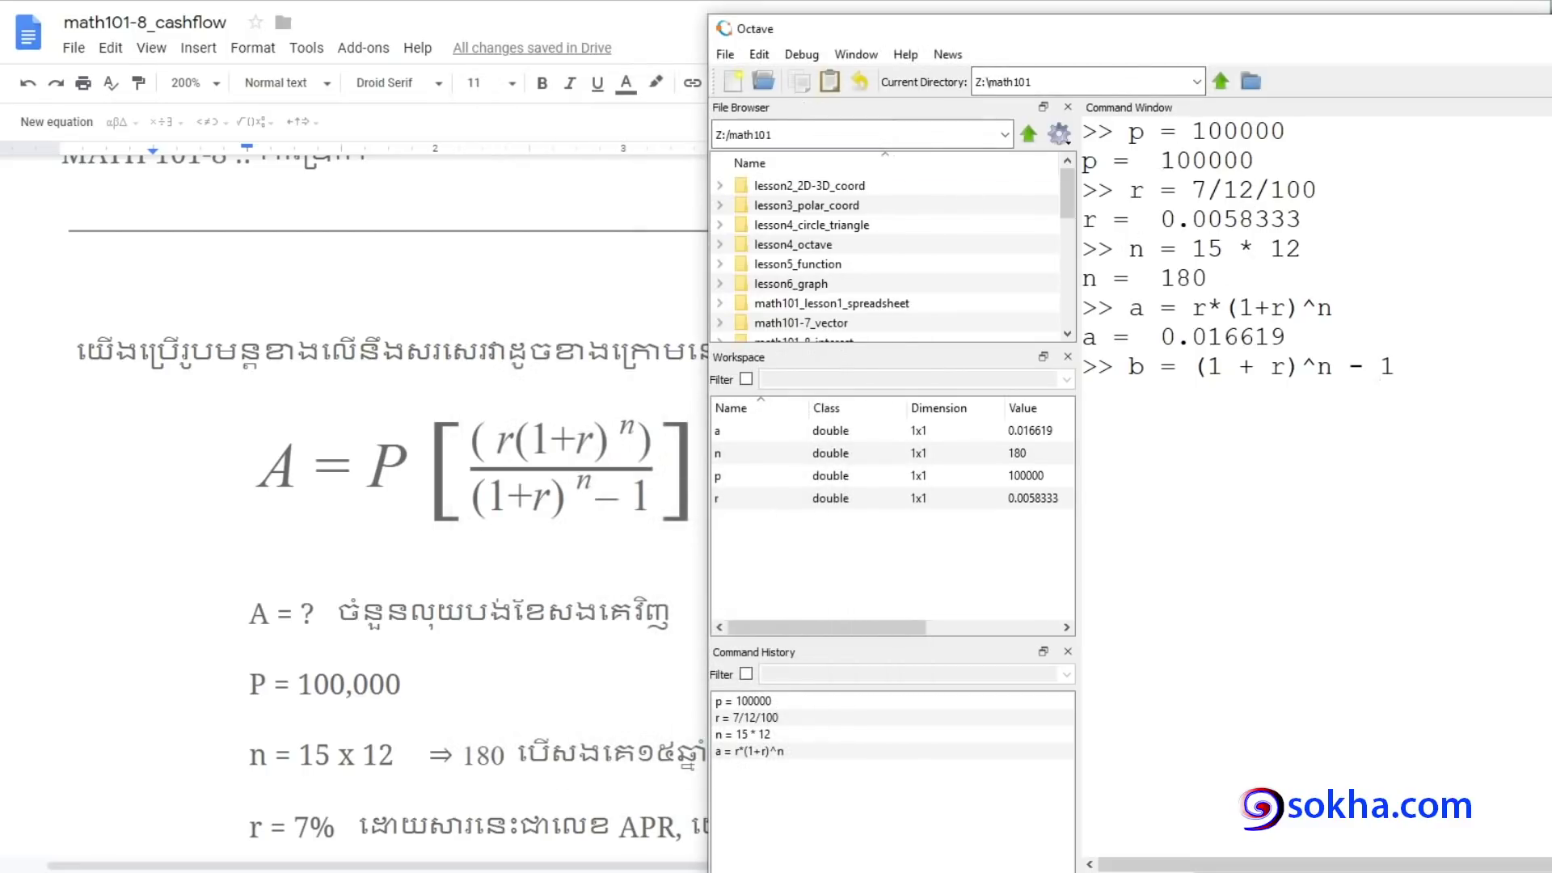
mouse_move(1341, 111)
left_mouse_down()
mouse_move(1429, 242)
mouse_move(1426, 372)
left_mouse_up()
mouse_move(1031, 399)
left_mouse_down()
mouse_move(691, 436)
mouse_move(1070, 530)
mouse_move(1030, 398)
left_mouse_up()
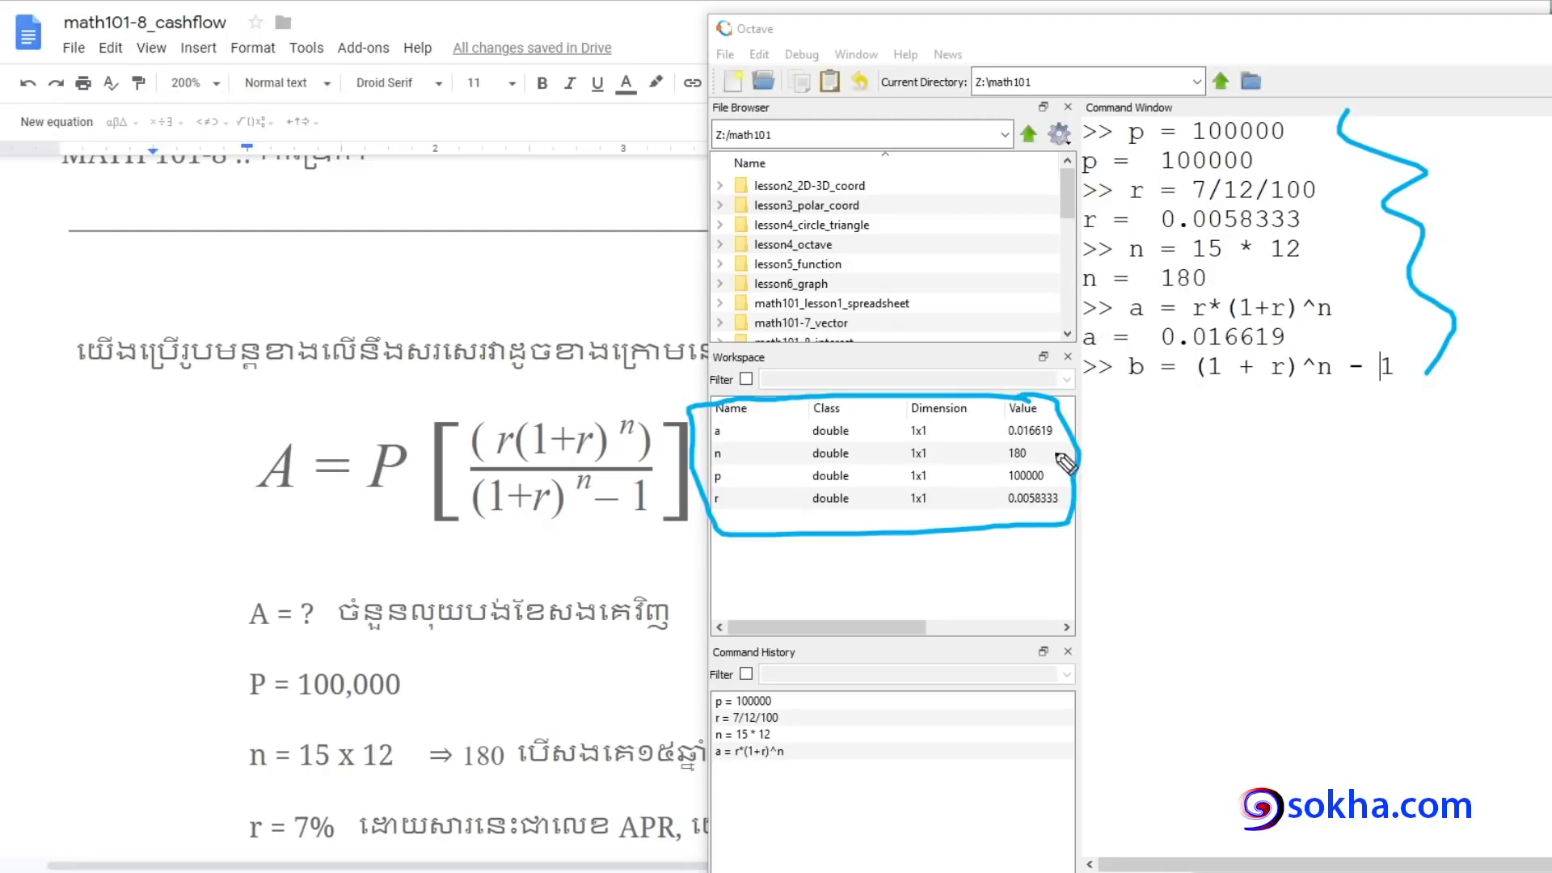
Link P in the formula to p = 100000, clear the ink, and run b, giving 1.8489
mouse_move(347, 277)
left_mouse_down()
mouse_move(381, 372)
mouse_move(410, 399)
left_mouse_up()
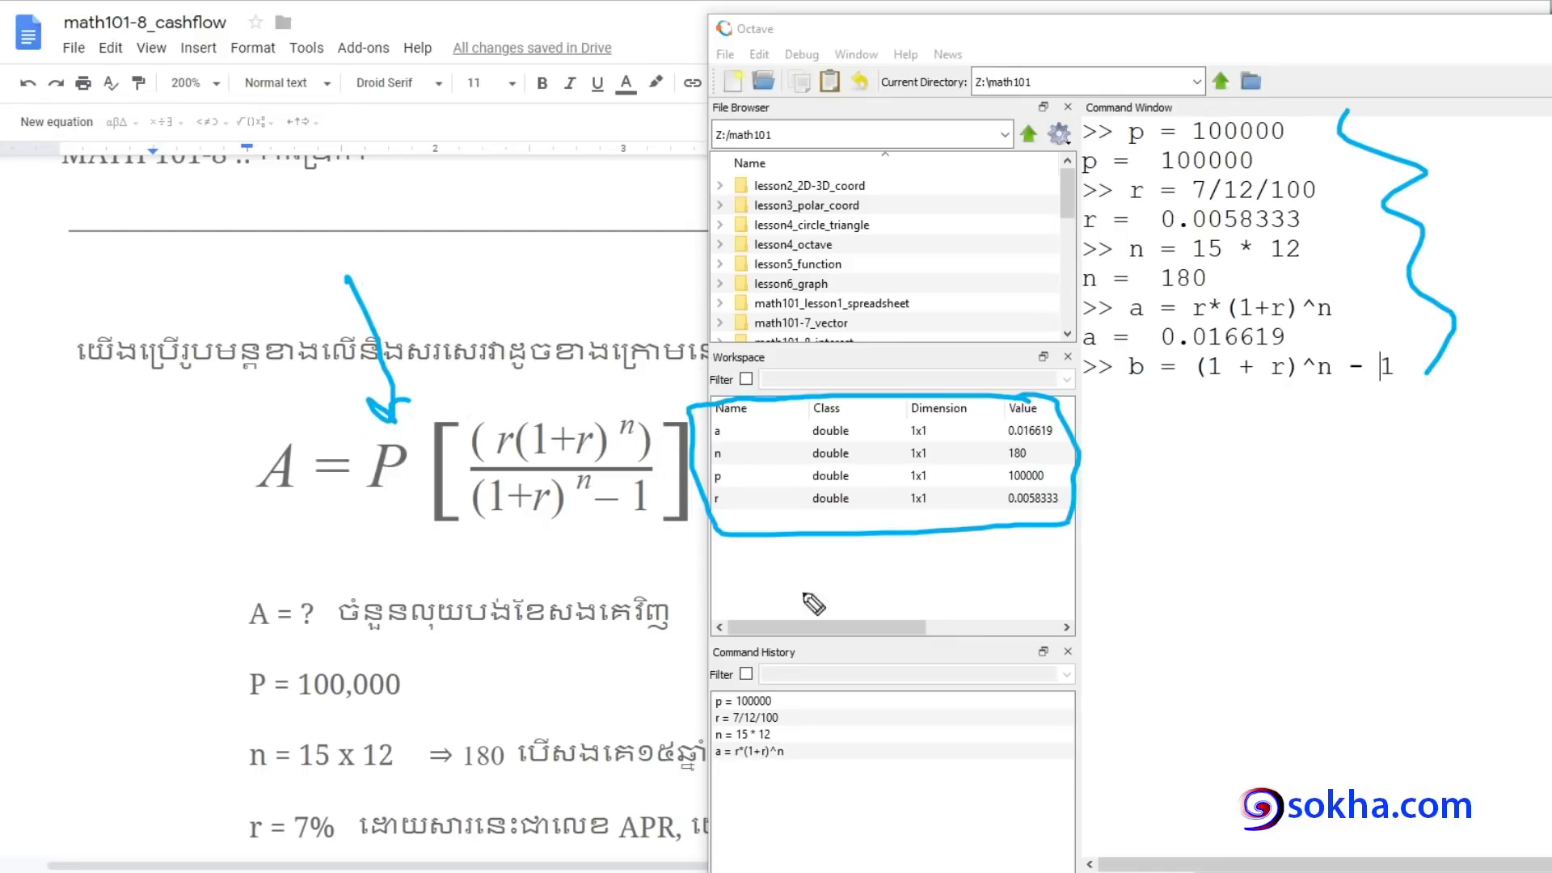
left_click_drag(748, 467, 711, 484)
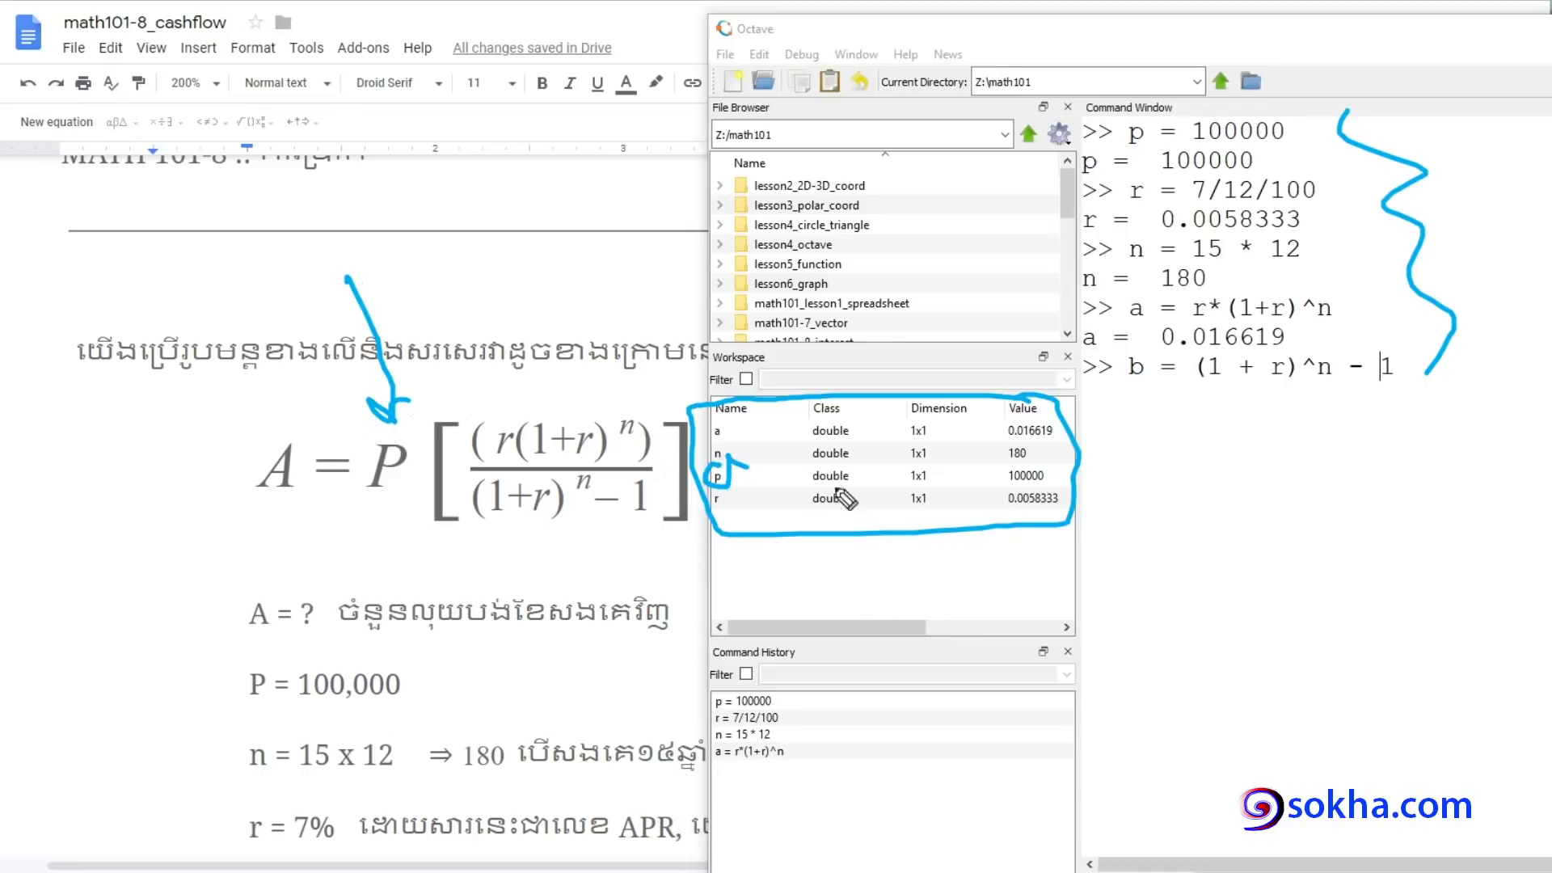
mouse_move(998, 489)
left_mouse_down()
mouse_move(1059, 461)
mouse_move(988, 489)
left_mouse_up()
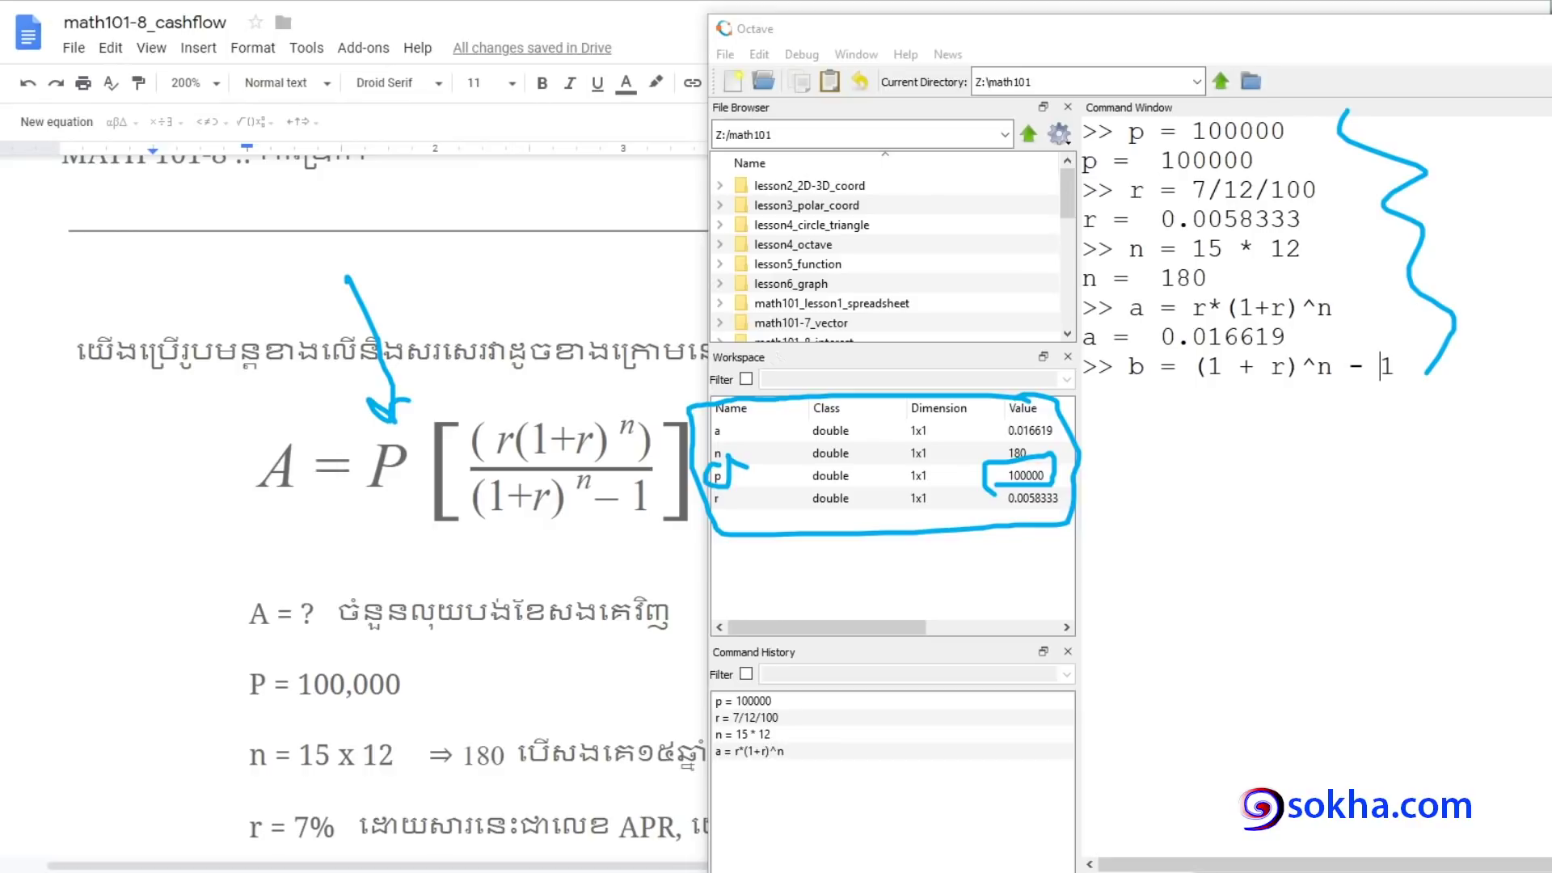
key("Escape")
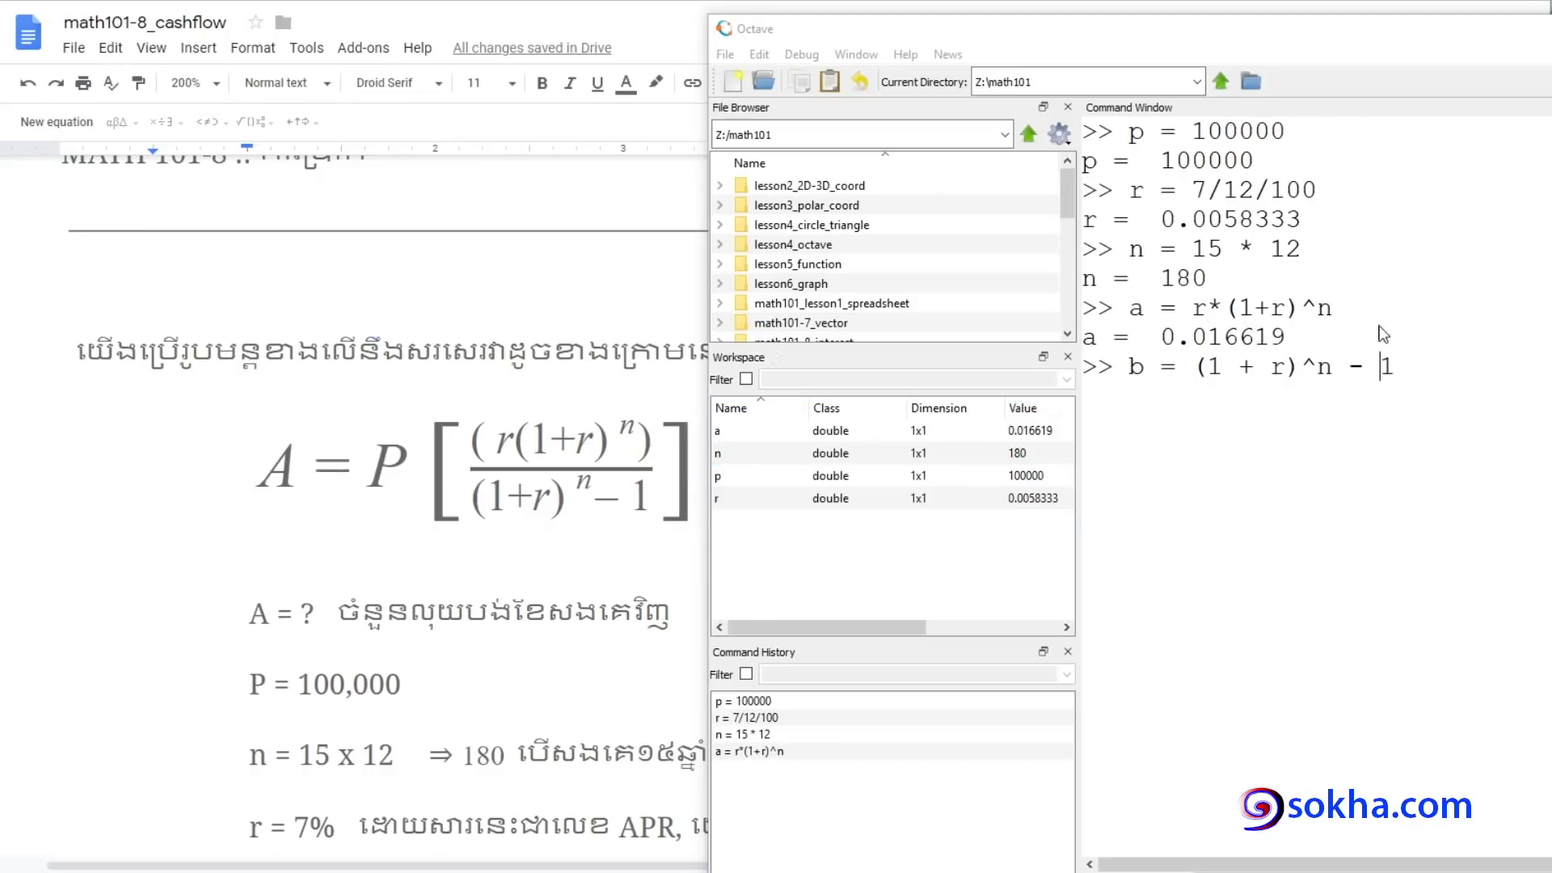
left_click(1429, 373)
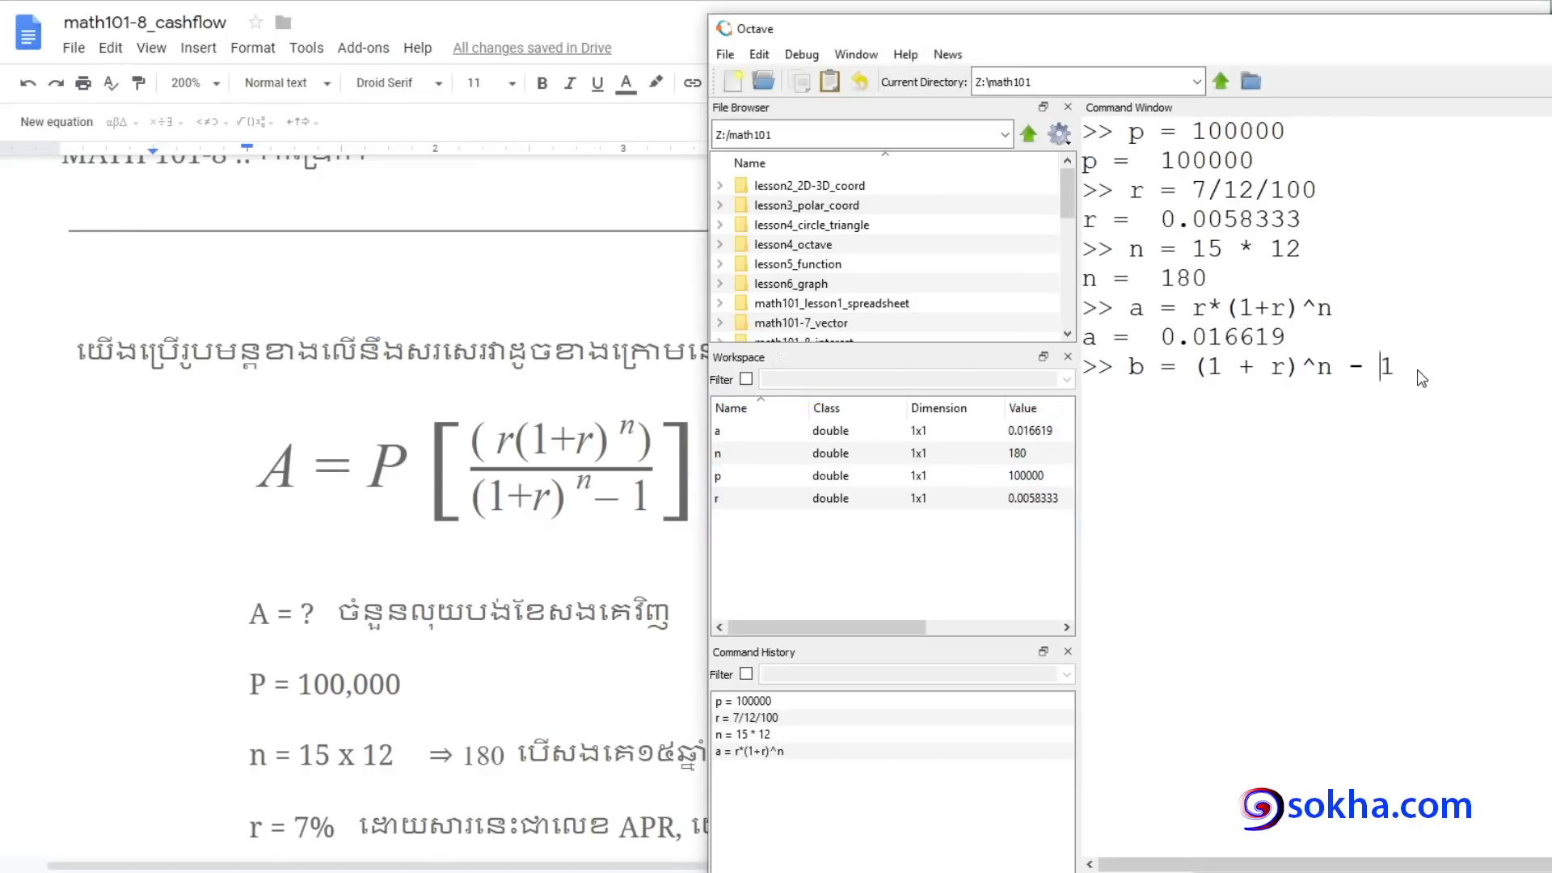
key("Return")
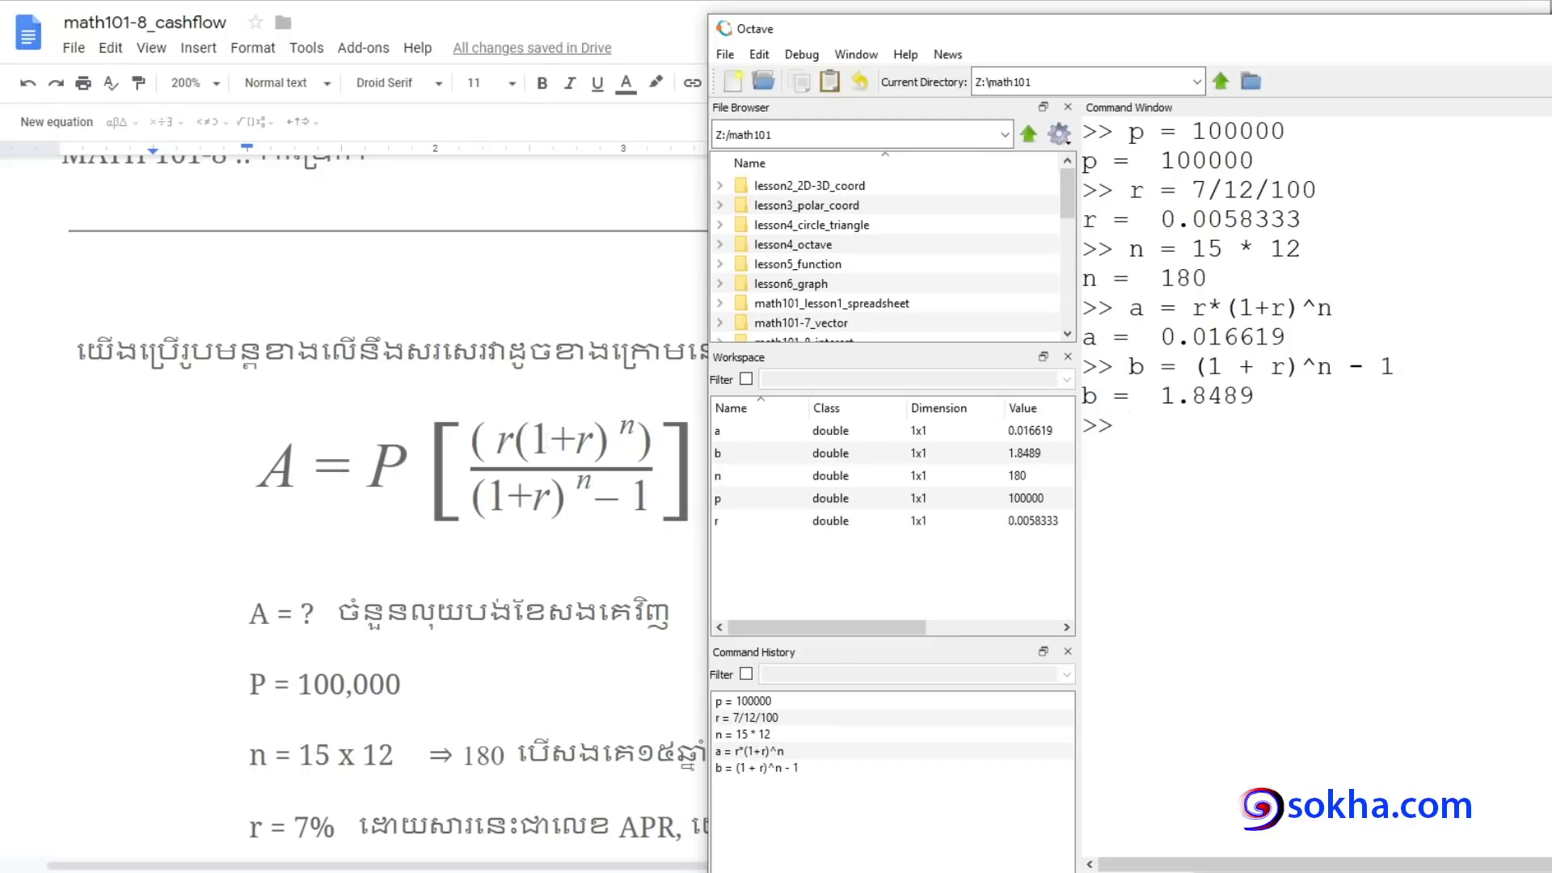
mouse_move(639, 397)
left_mouse_down()
mouse_move(674, 471)
mouse_move(634, 398)
left_mouse_up()
left_click_drag(543, 333, 568, 362)
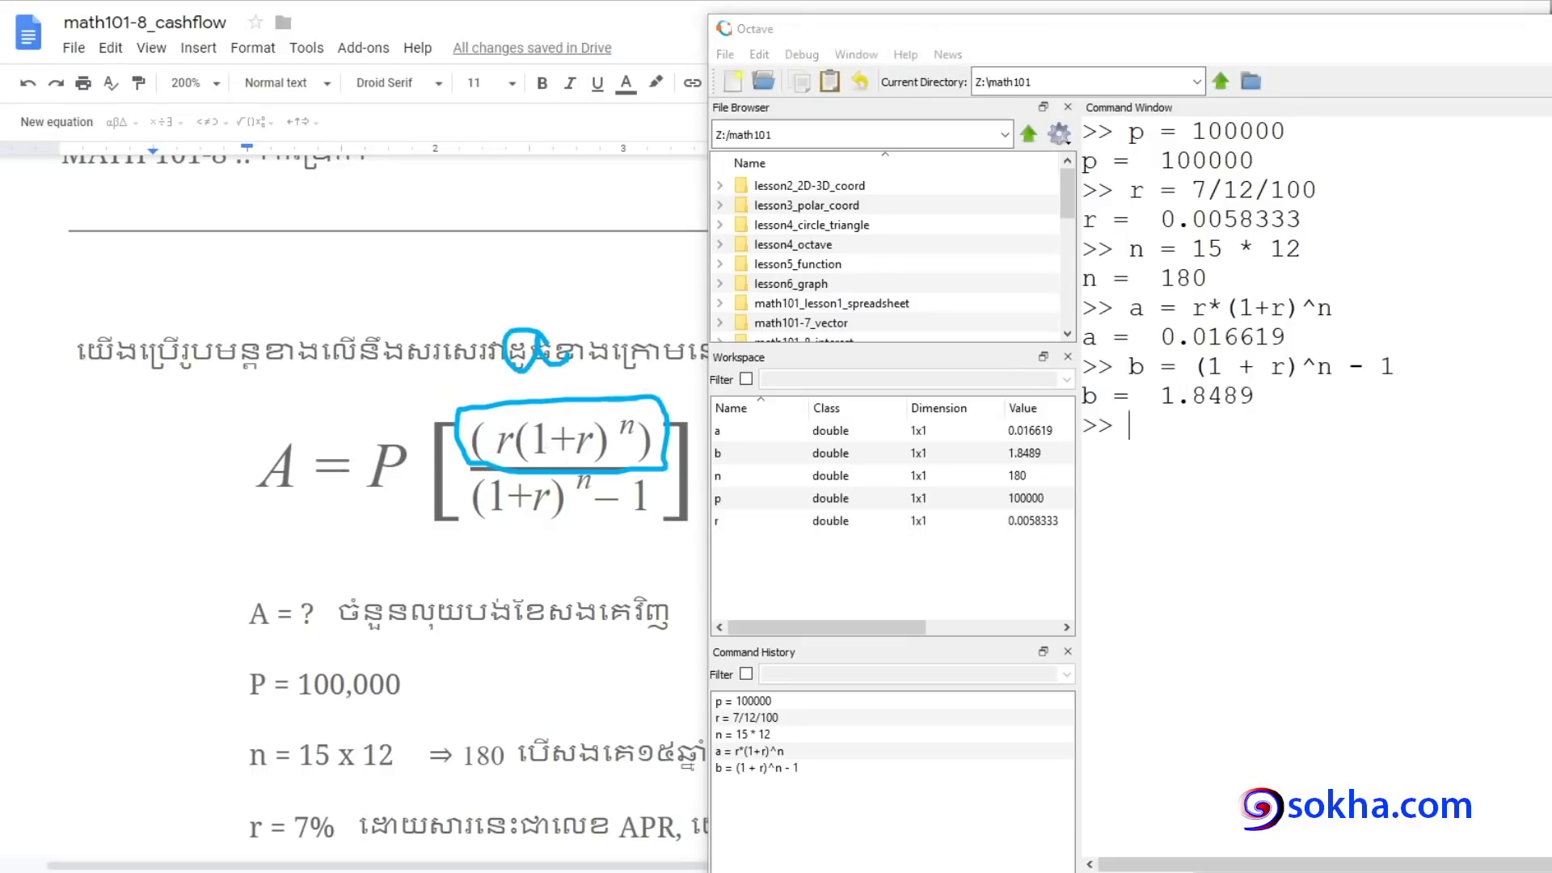
left_click_drag(469, 481, 477, 471)
left_click_drag(549, 532, 548, 575)
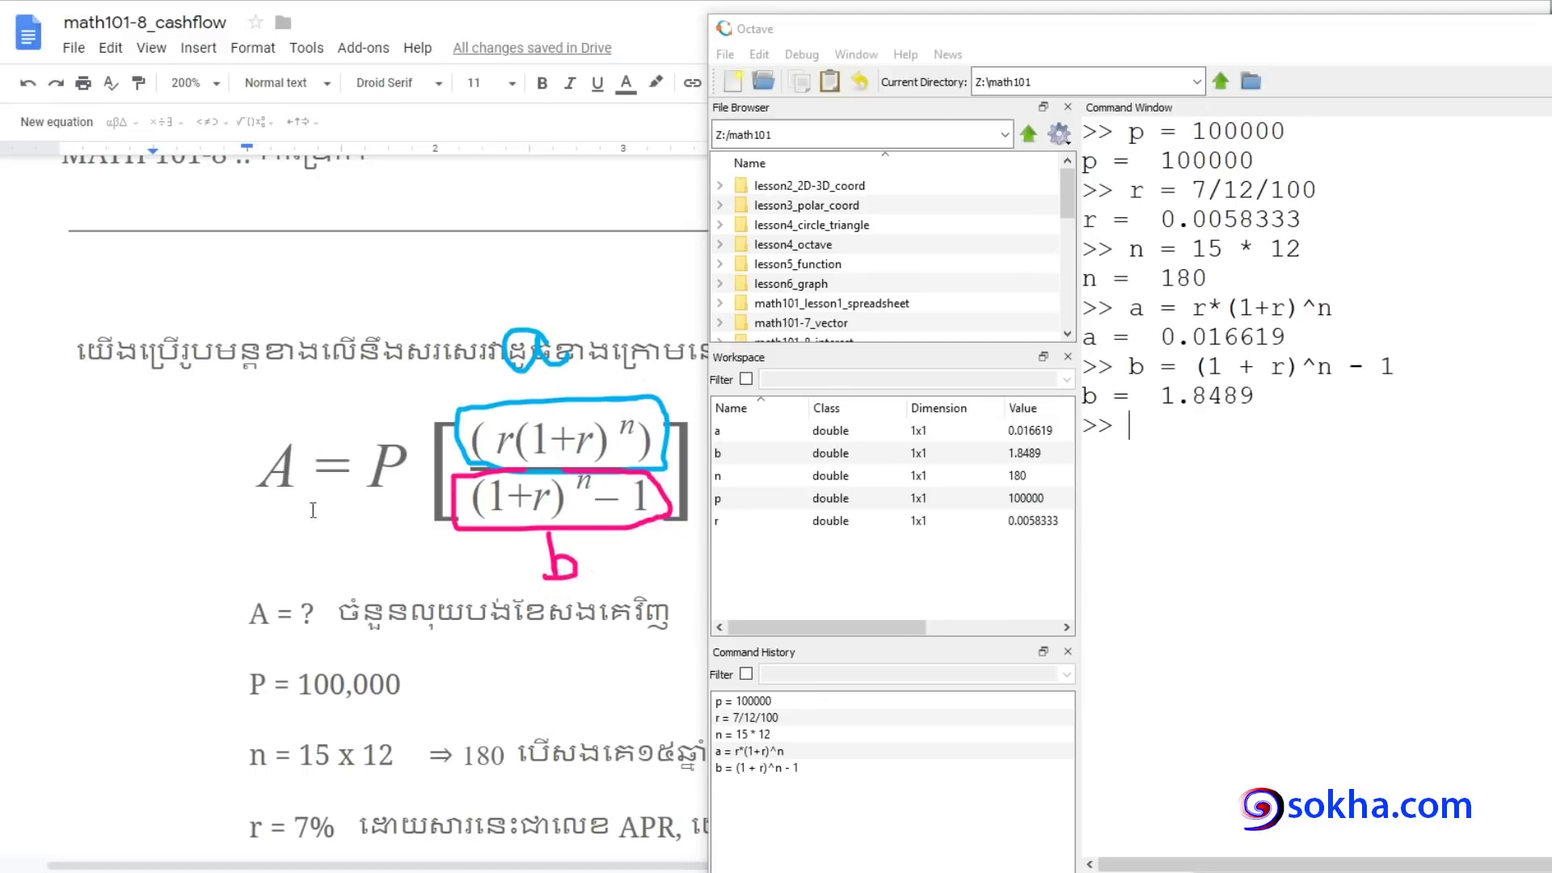
left_click(1247, 447)
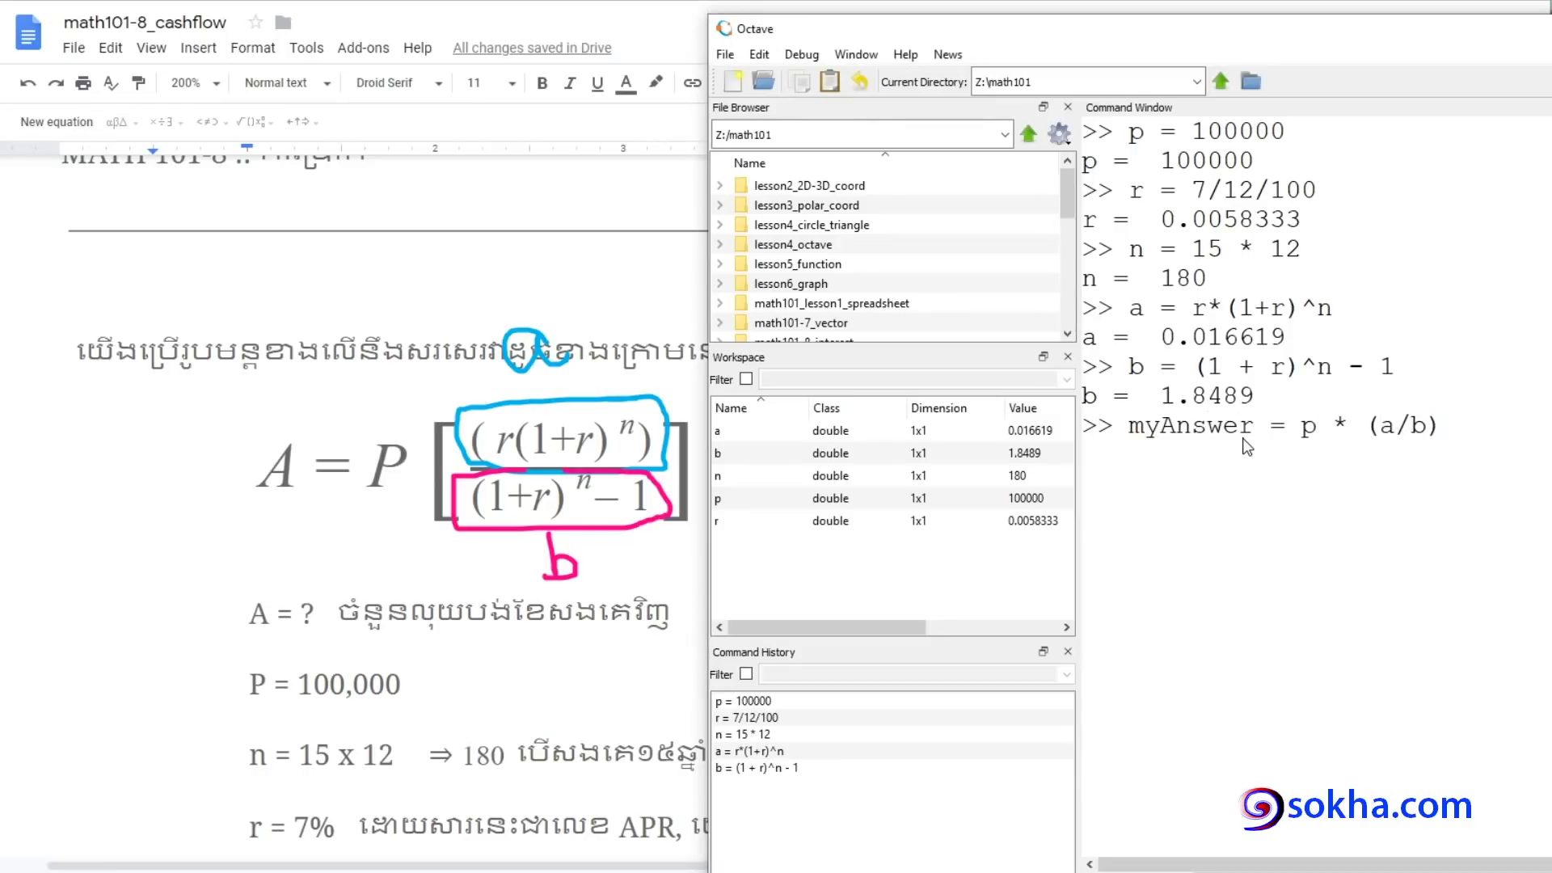
Link P, a and b in the formula to the myAnswer = p * (a/b) command
key("ctrl+shift+p")
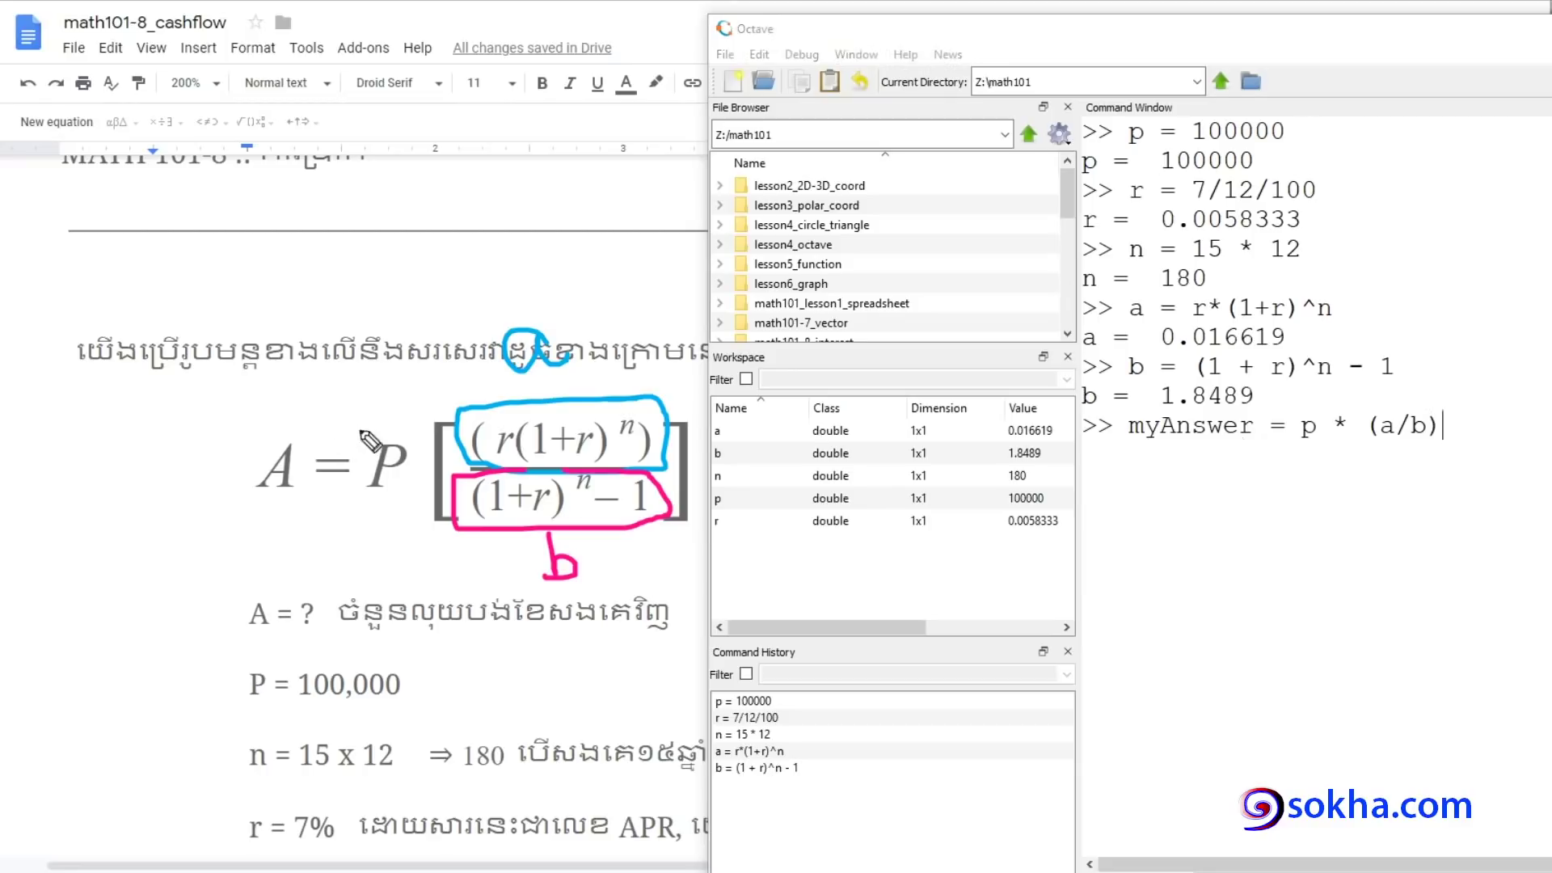
mouse_move(380, 422)
left_mouse_down()
mouse_move(1287, 446)
mouse_move(1290, 477)
left_mouse_up()
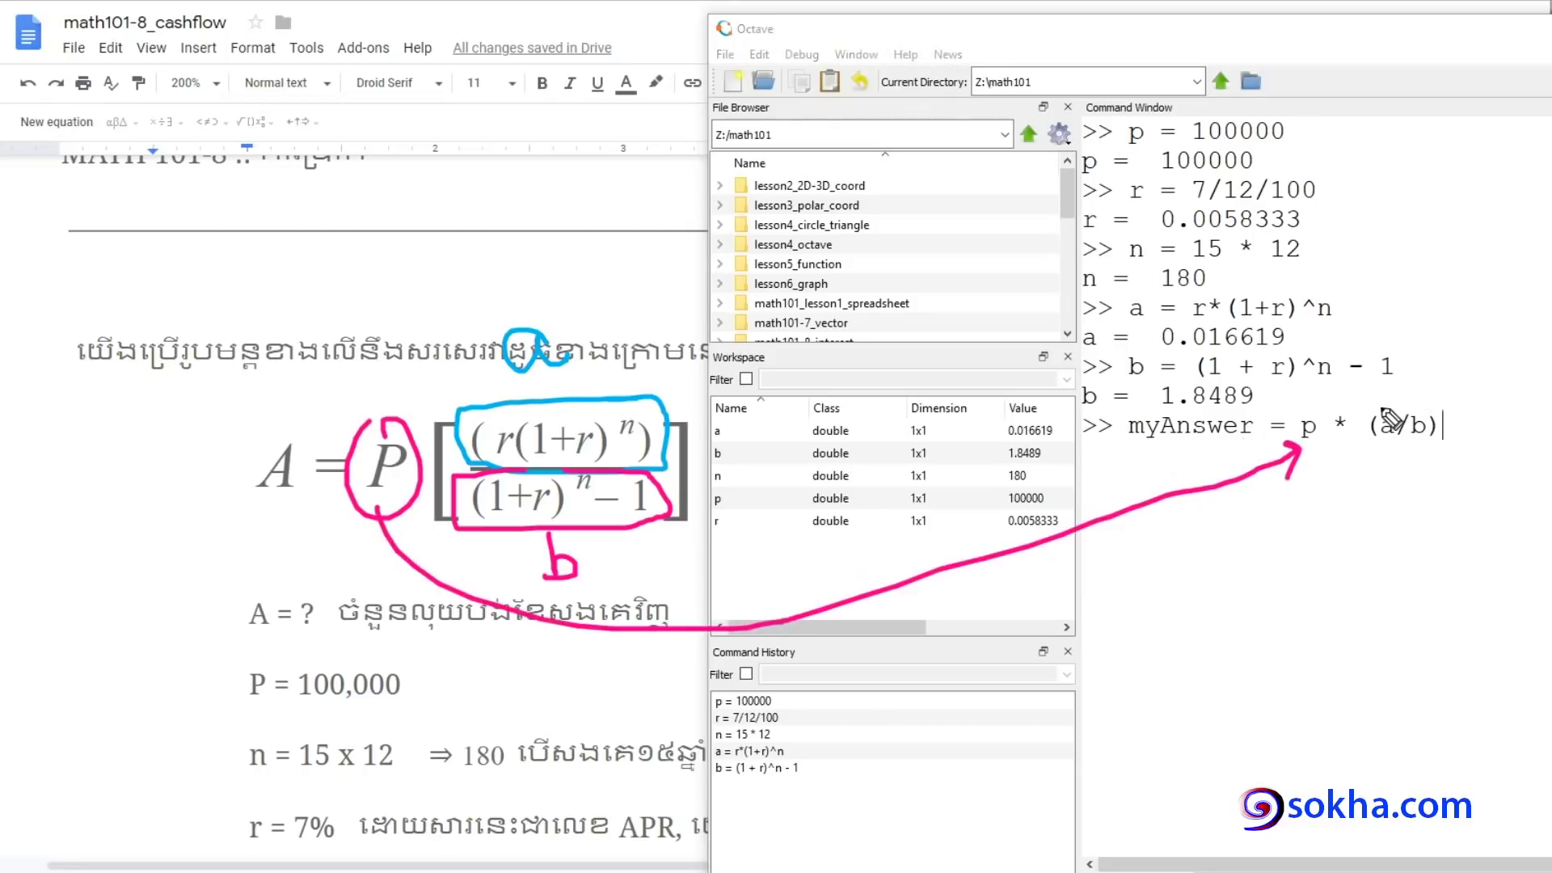
mouse_move(1378, 407)
left_mouse_down()
mouse_move(1483, 311)
mouse_move(1333, 310)
mouse_move(1366, 319)
left_mouse_up()
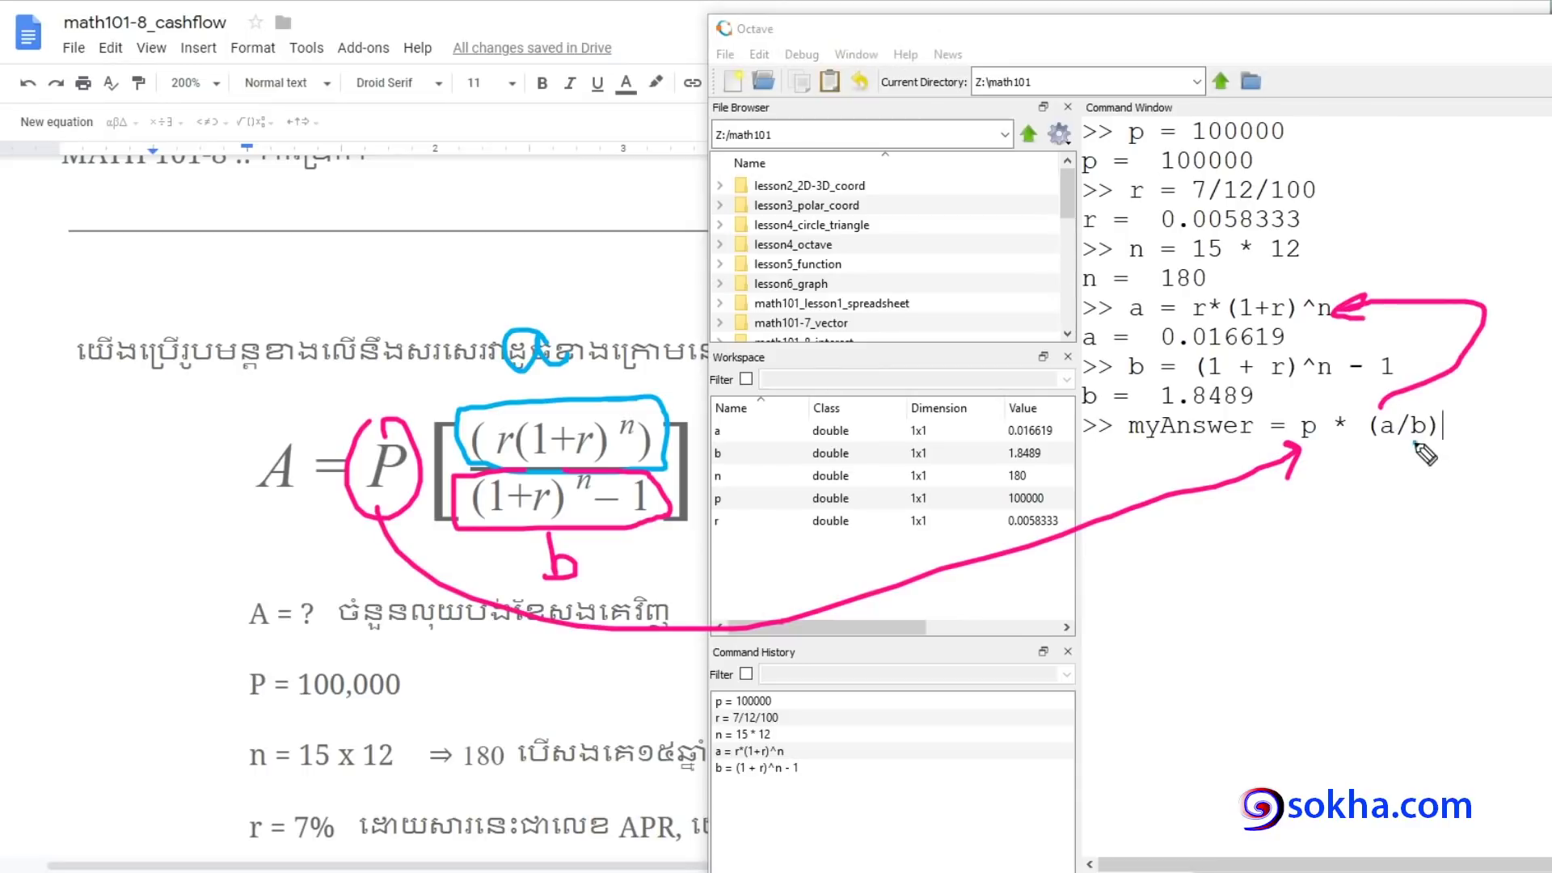
mouse_move(1414, 444)
left_mouse_down()
mouse_move(1428, 364)
mouse_move(1410, 477)
mouse_move(1109, 658)
mouse_move(687, 600)
mouse_move(600, 563)
mouse_move(615, 596)
mouse_move(662, 549)
left_mouse_up()
mouse_move(560, 323)
left_mouse_down()
mouse_move(863, 286)
mouse_move(1123, 317)
left_mouse_up()
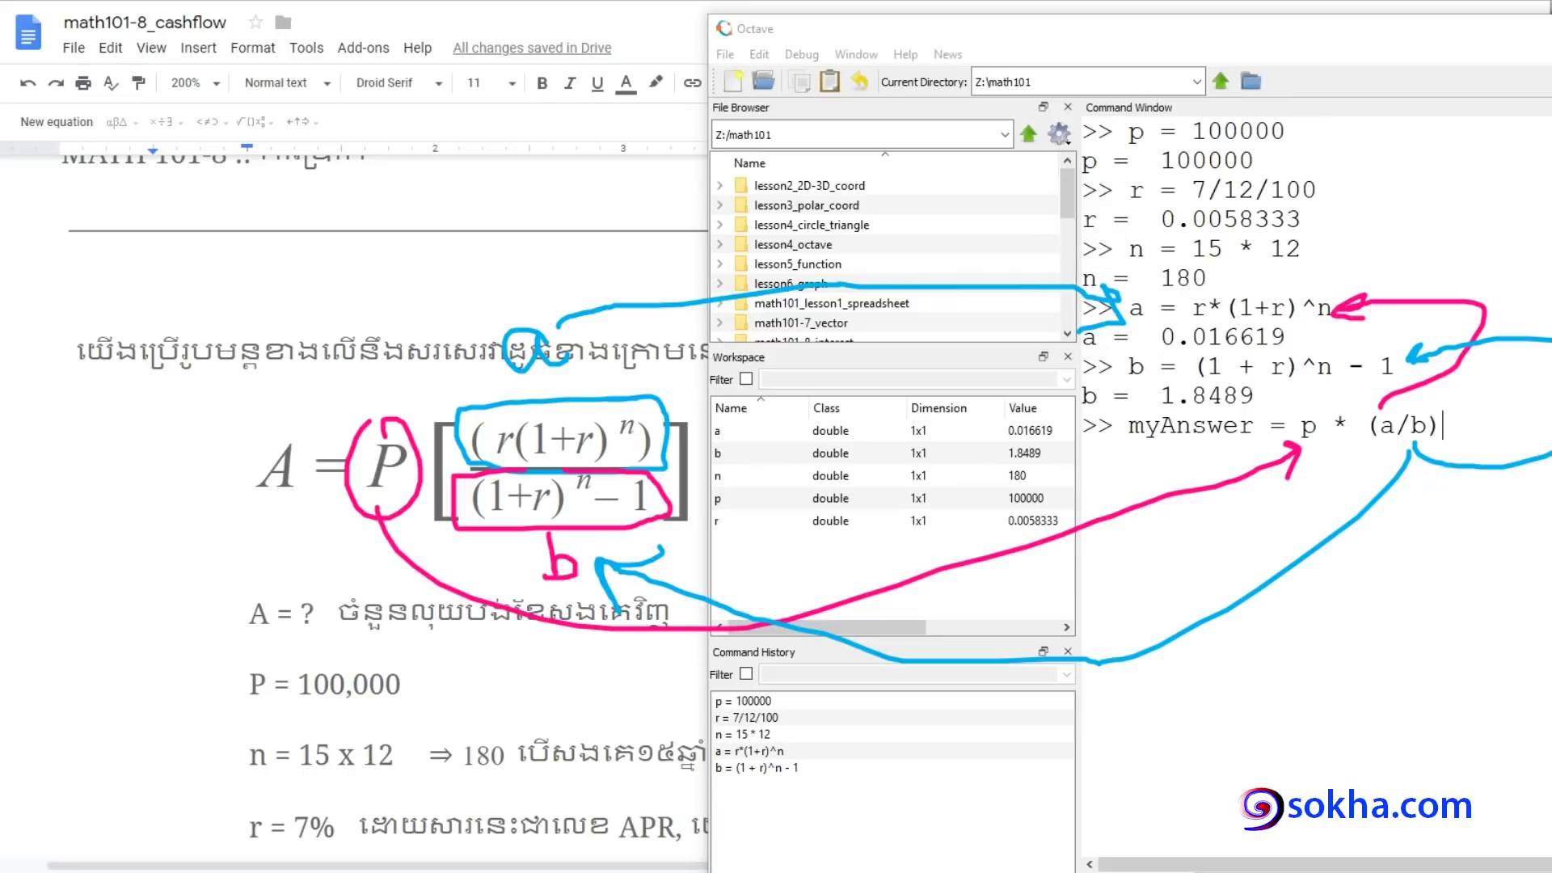
key("Escape")
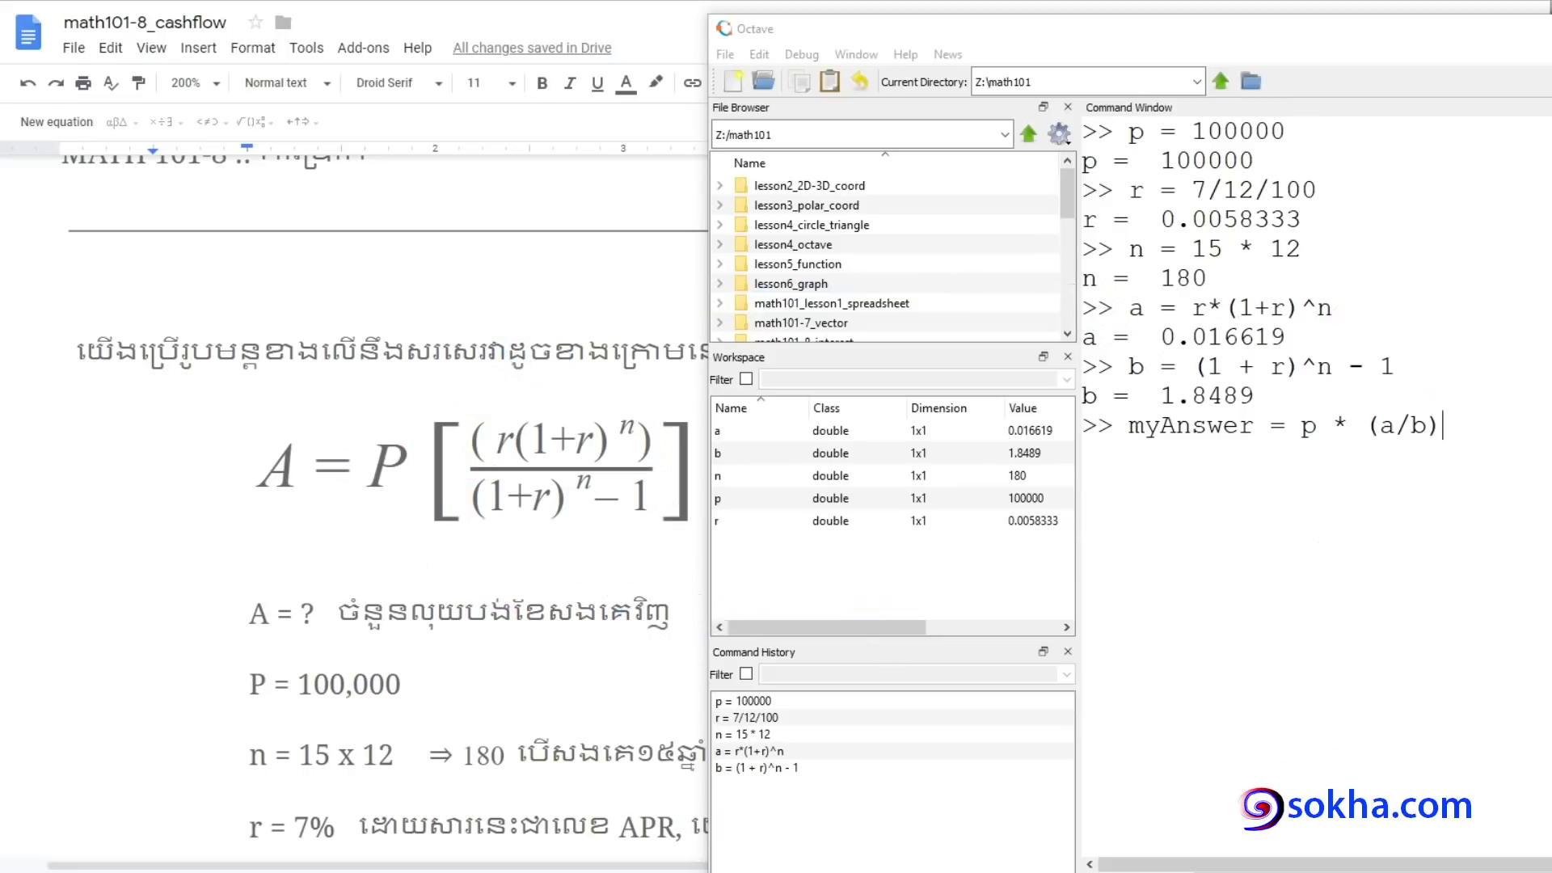
Connect p, a and b in myAnswer to their values 100000, 0.016619 and 1.8489
mouse_move(1319, 409)
left_mouse_down()
mouse_move(1515, 246)
mouse_move(1305, 105)
mouse_move(1329, 153)
left_mouse_up()
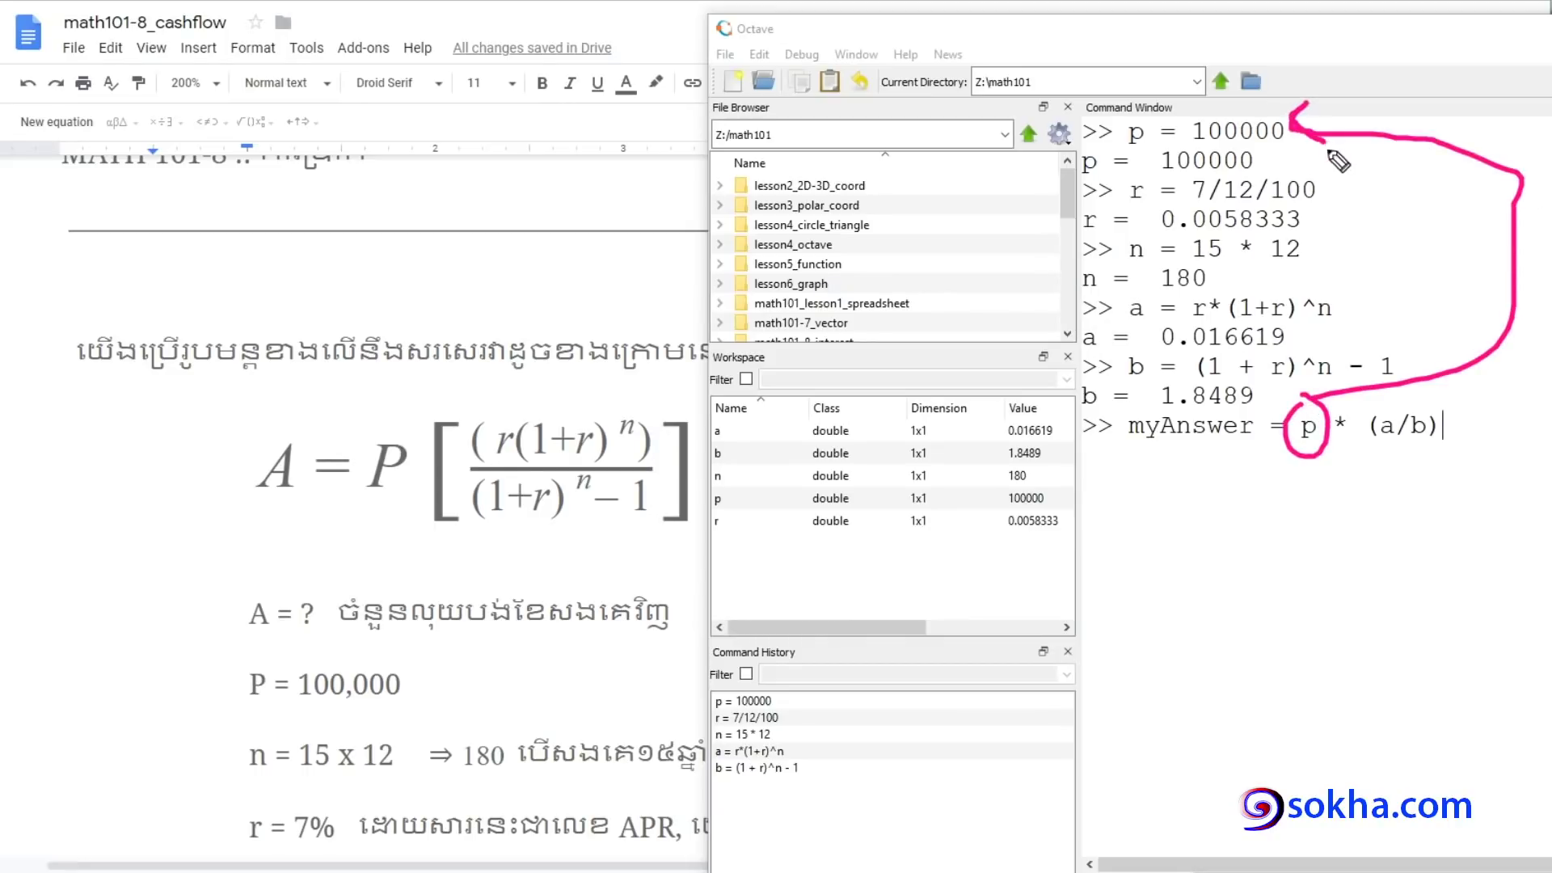
mouse_move(404, 656)
left_mouse_down()
mouse_move(271, 730)
mouse_move(410, 640)
left_mouse_up()
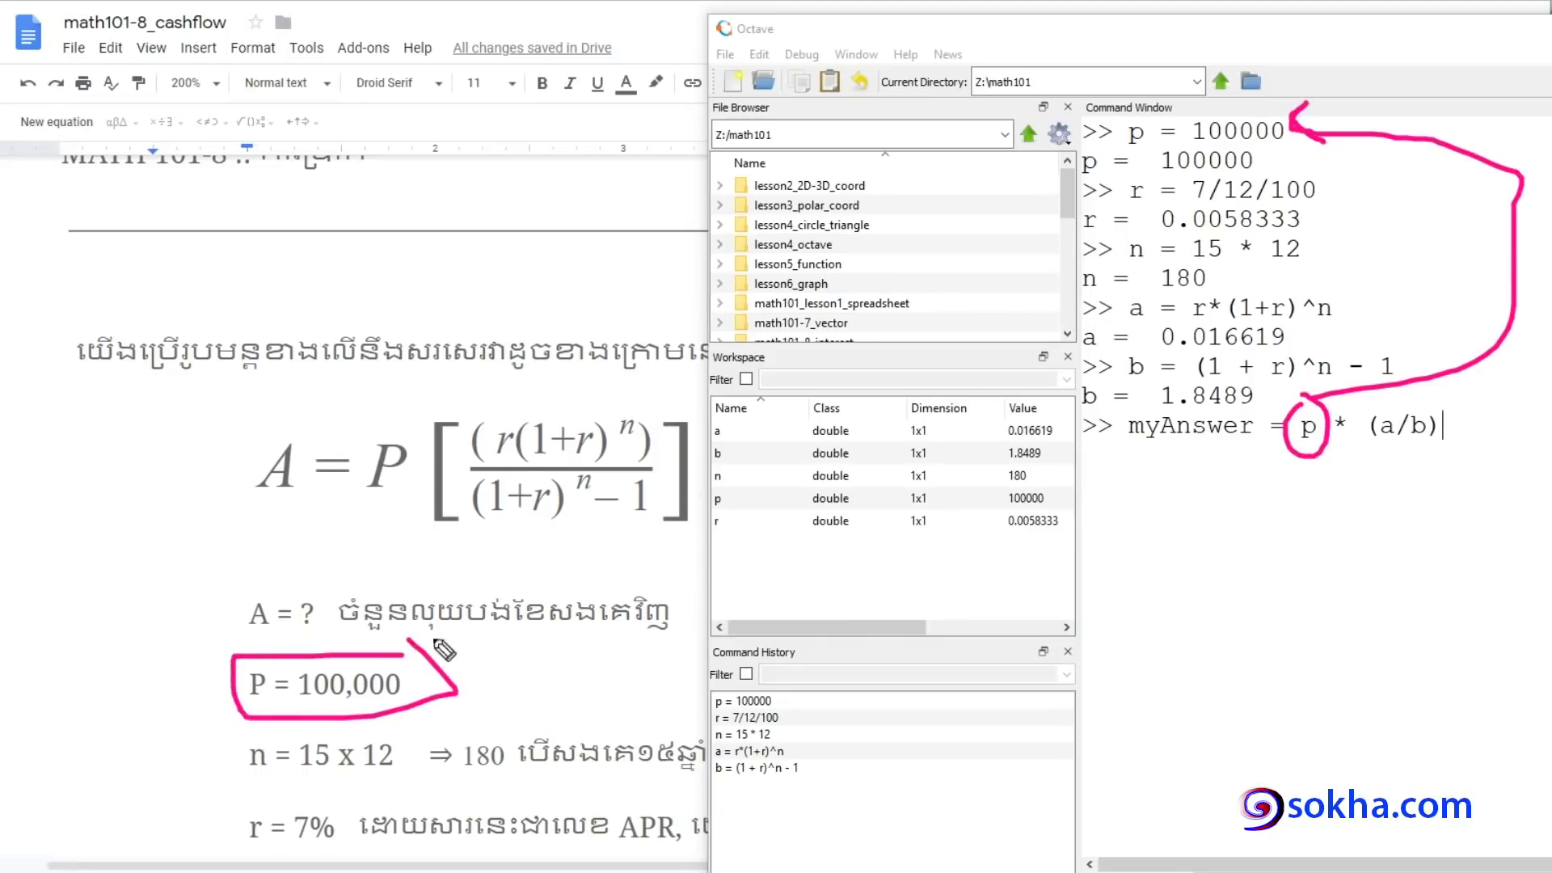
left_click(1388, 444)
mouse_move(1423, 315)
left_mouse_down()
mouse_move(1292, 341)
mouse_move(1348, 346)
left_mouse_up()
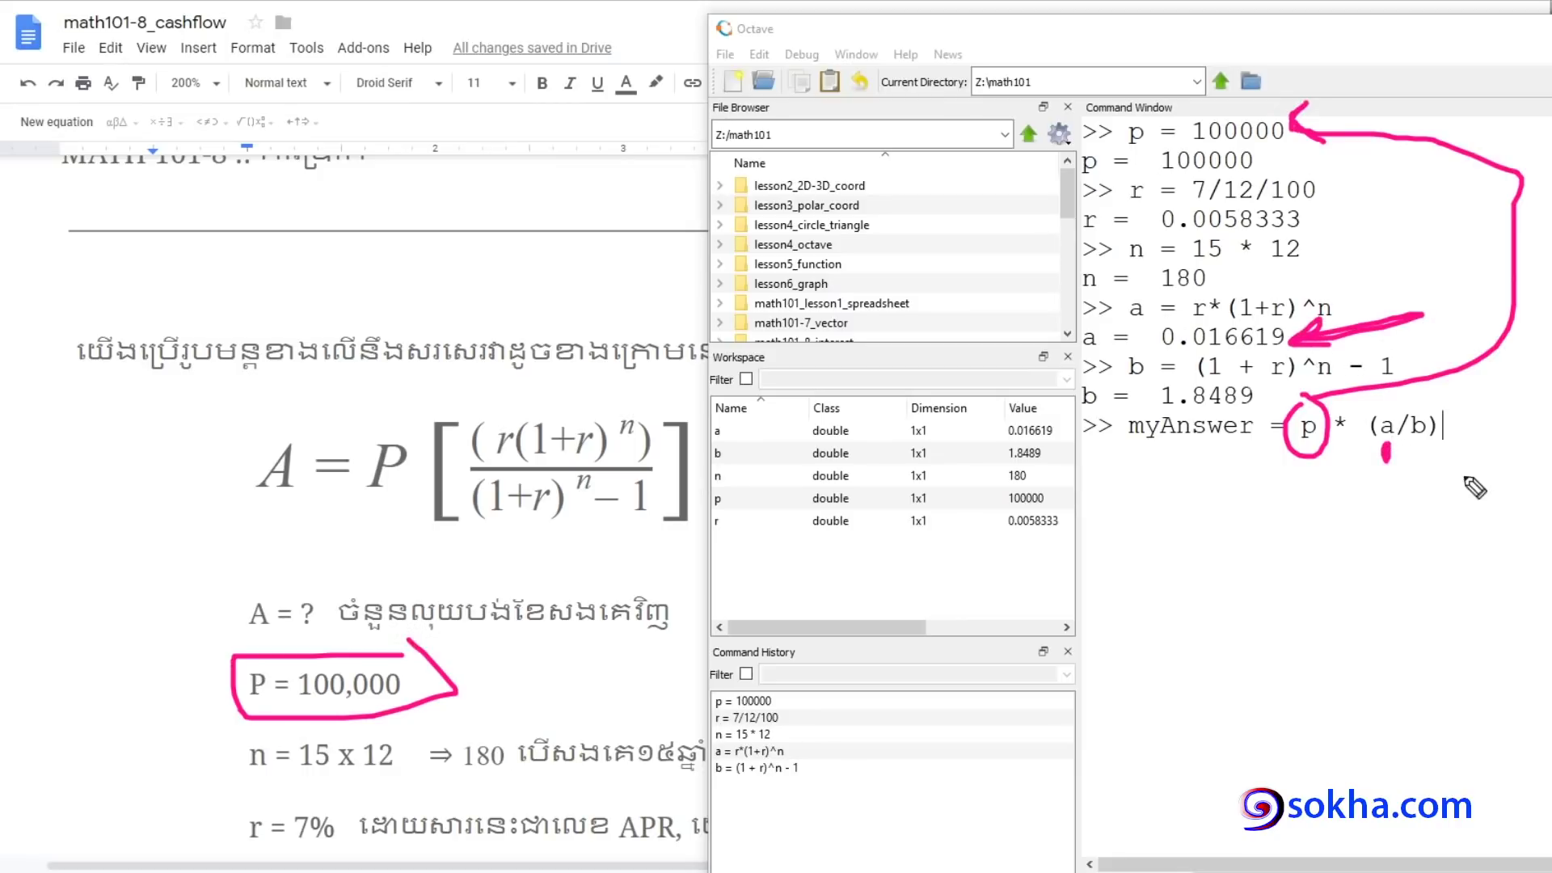
left_click_drag(1420, 441, 1431, 497)
mouse_move(1313, 397)
left_mouse_down()
mouse_move(1268, 393)
mouse_move(1282, 398)
left_mouse_up()
mouse_move(1290, 453)
left_mouse_down()
mouse_move(1454, 454)
mouse_move(1305, 396)
mouse_move(1281, 457)
left_mouse_up()
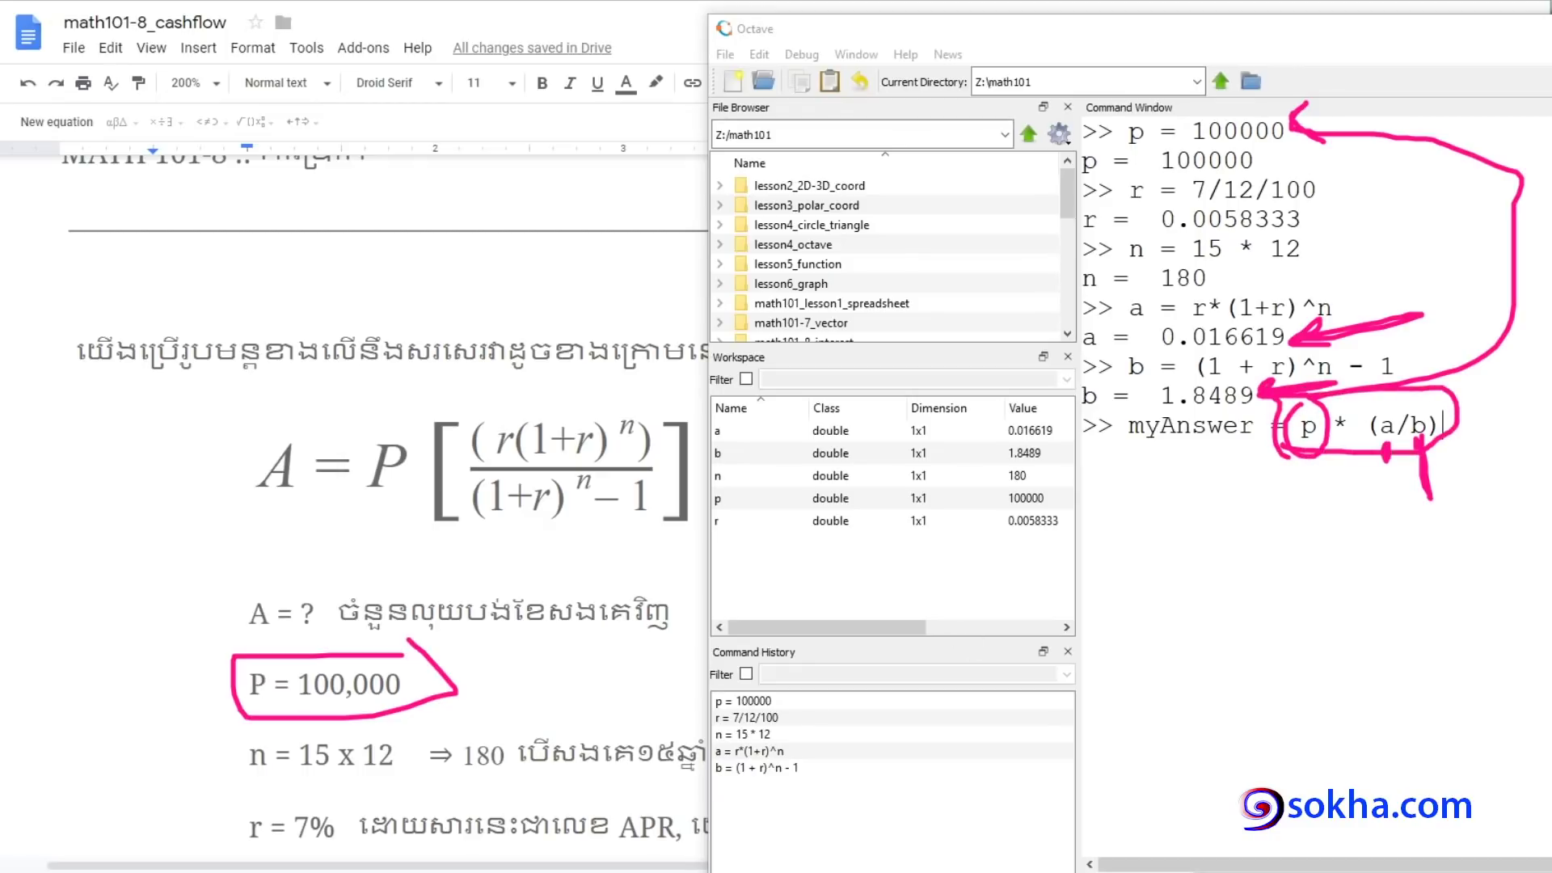
key("Escape")
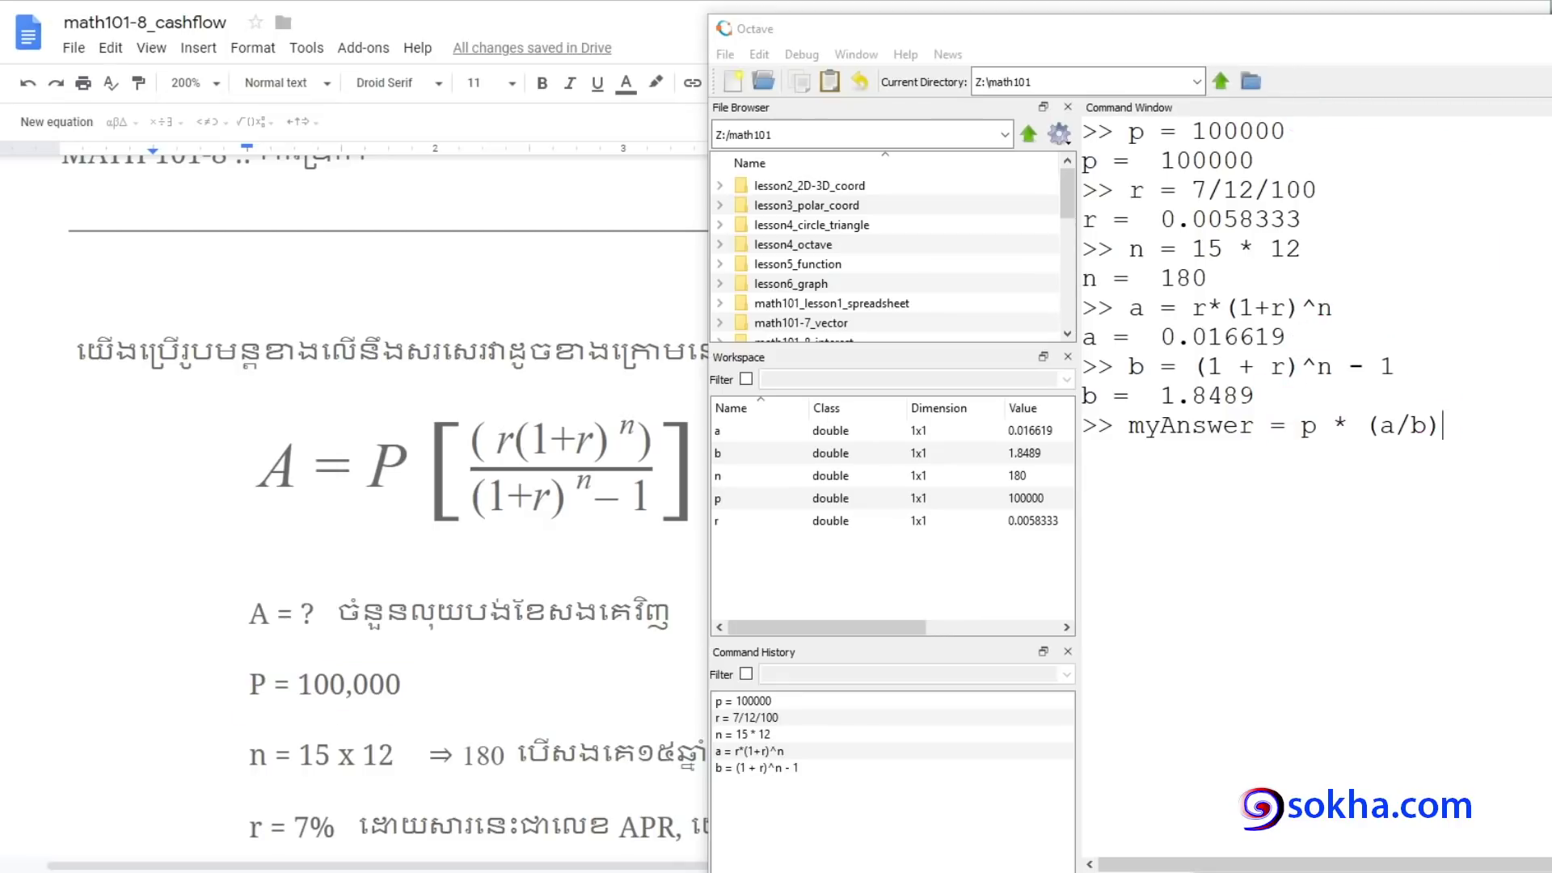
Point the a and b expressions to the formula's numerator, then move the calculator aside
mouse_move(667, 388)
left_mouse_down()
mouse_move(376, 408)
mouse_move(463, 531)
mouse_move(695, 404)
mouse_move(614, 384)
left_mouse_up()
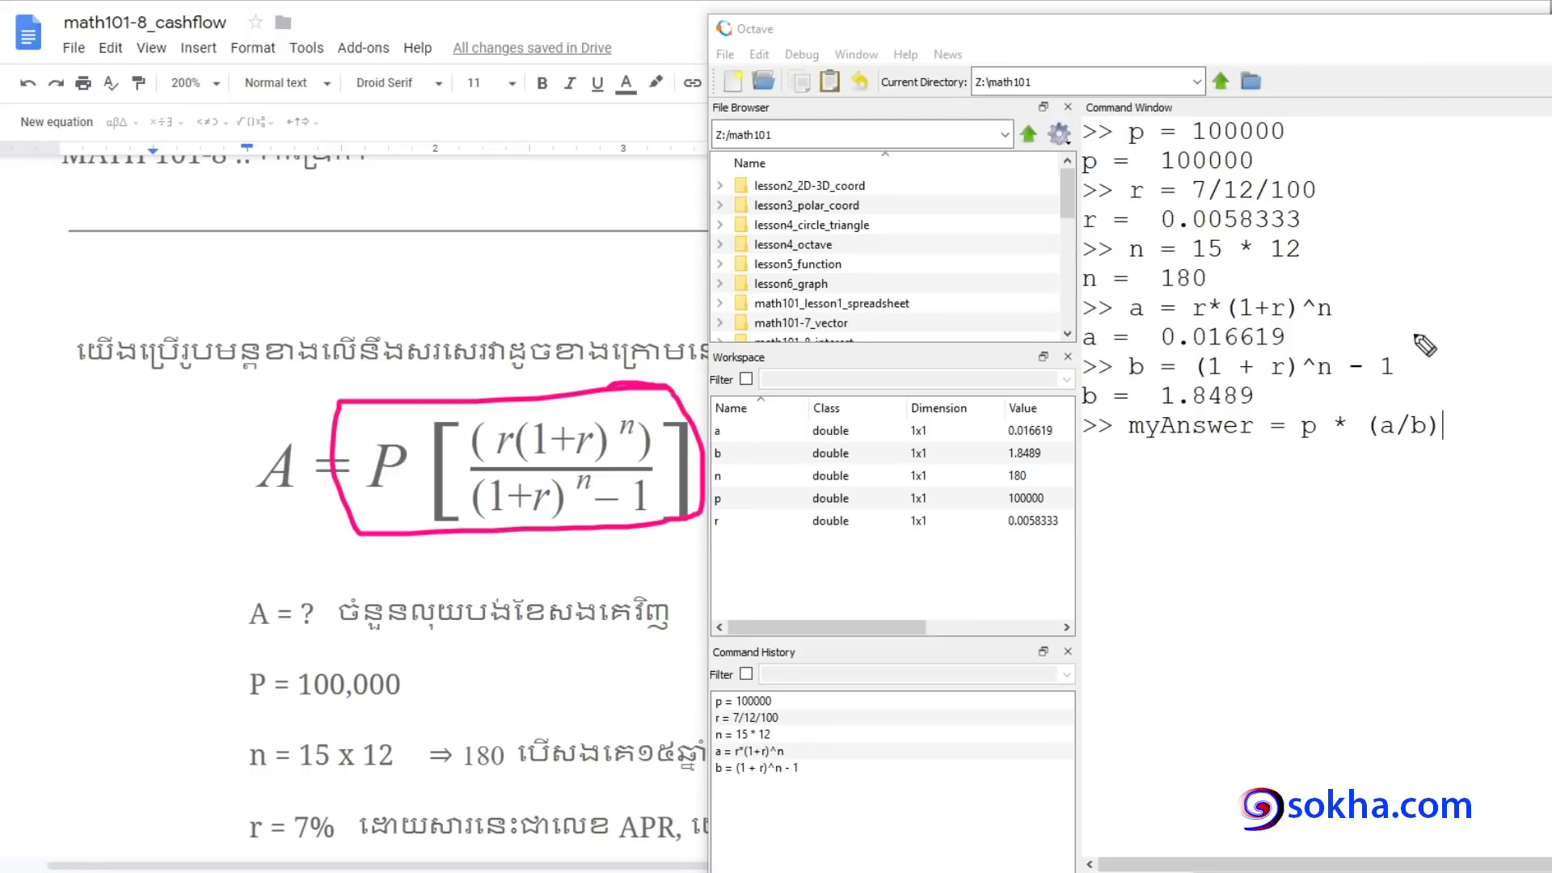
mouse_move(1479, 273)
left_mouse_down()
mouse_move(1373, 301)
mouse_move(1384, 336)
mouse_move(1548, 321)
left_mouse_up()
left_click_drag(1425, 338, 1438, 363)
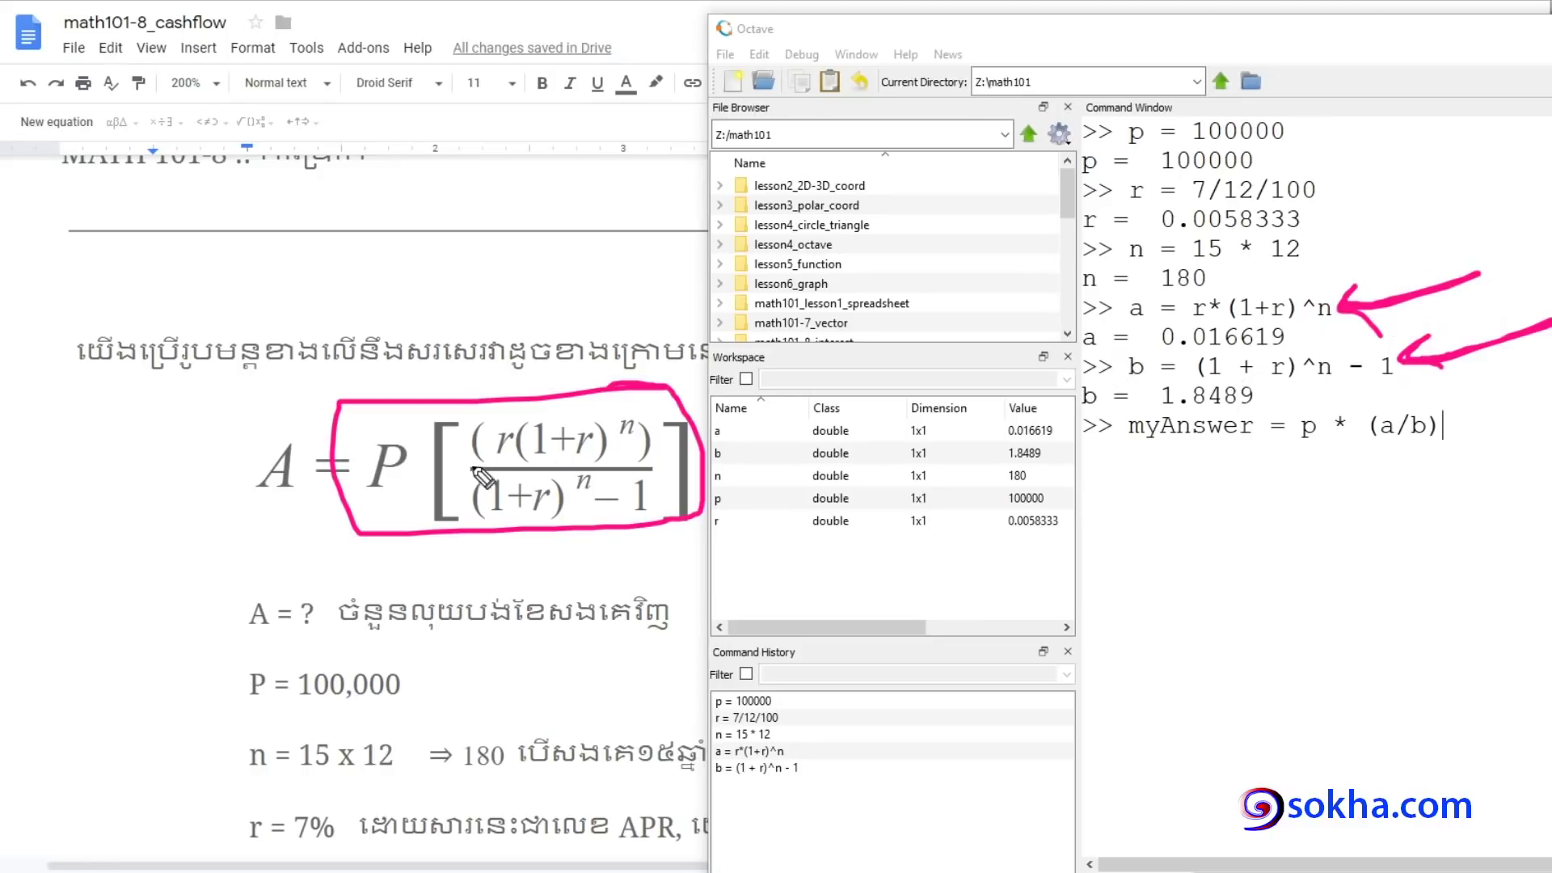
mouse_move(473, 469)
left_mouse_down()
mouse_move(667, 440)
mouse_move(467, 418)
mouse_move(473, 467)
left_mouse_up()
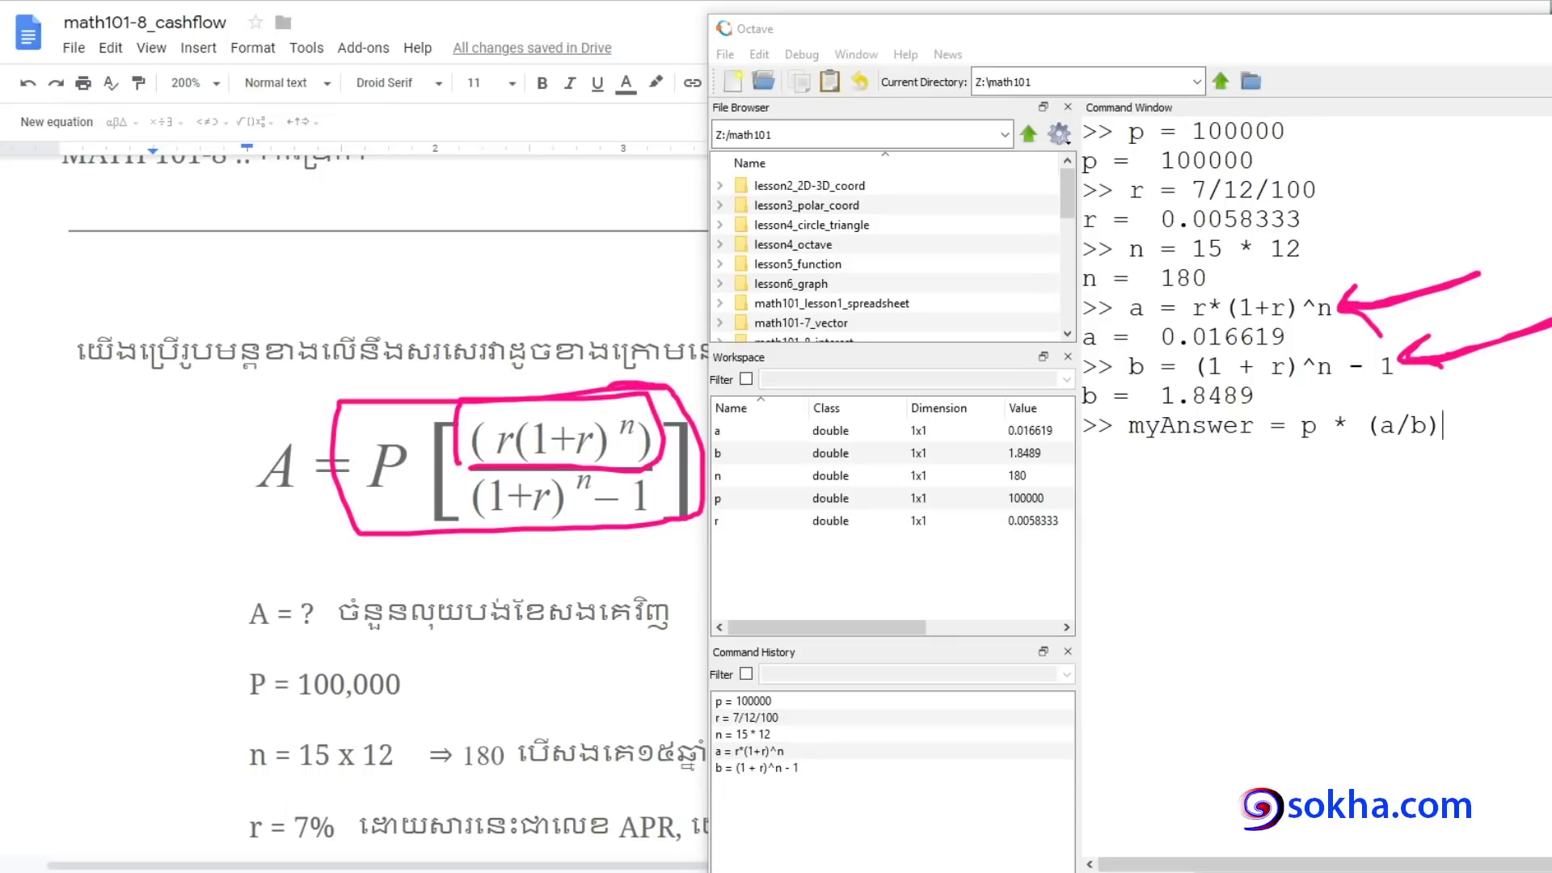
left_click_drag(640, 90, 909, 80)
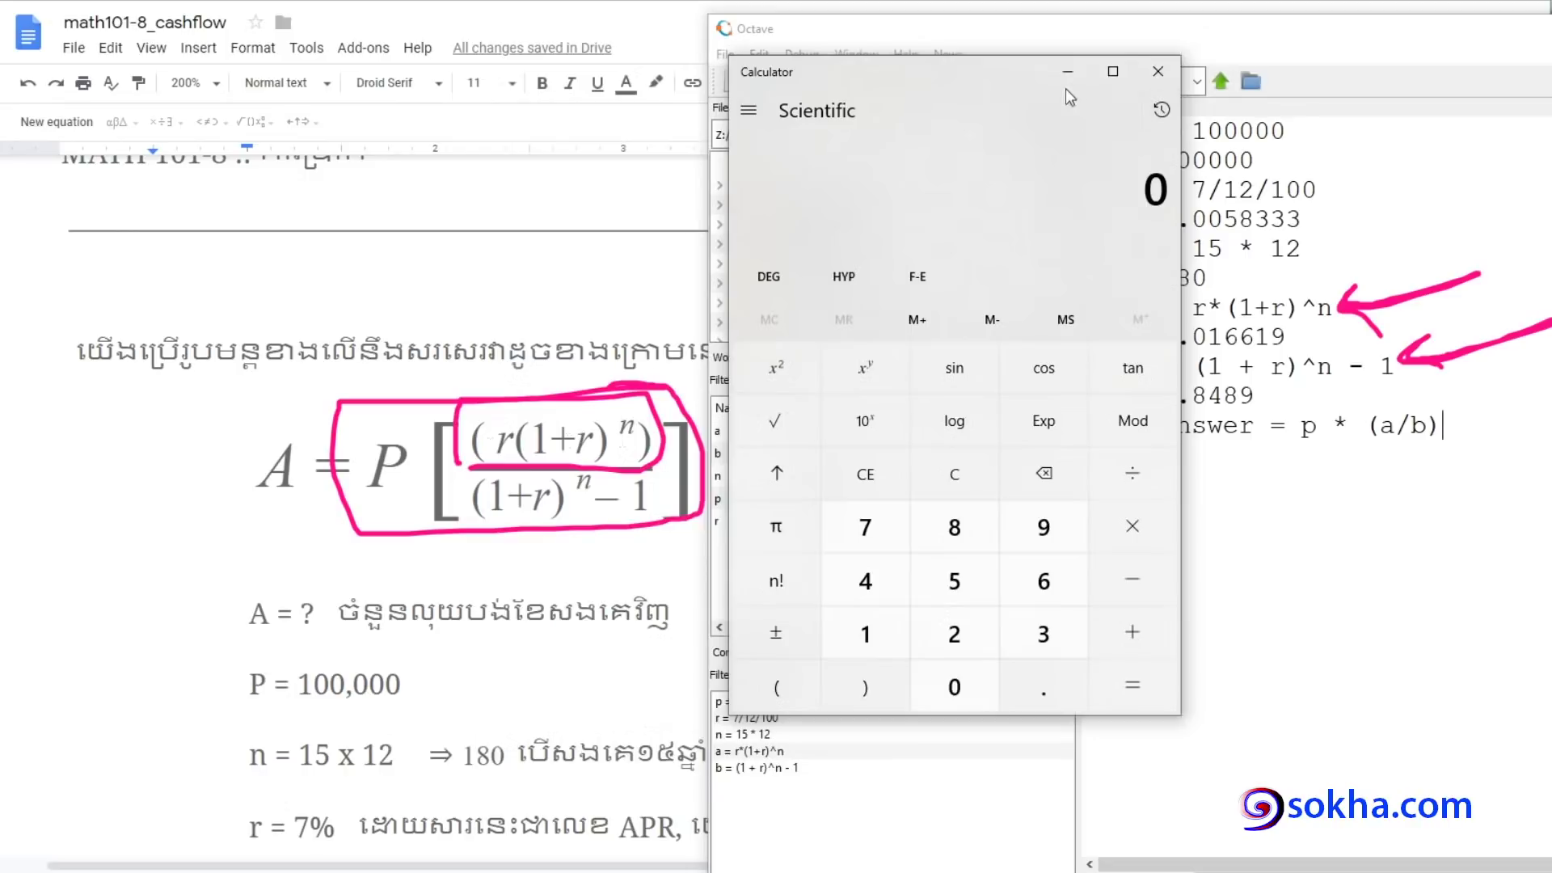
Match a = 0.016619 and b = 1.8489 to the formula terms, then minimise the calculator
left_click_drag(1065, 89, 927, 67)
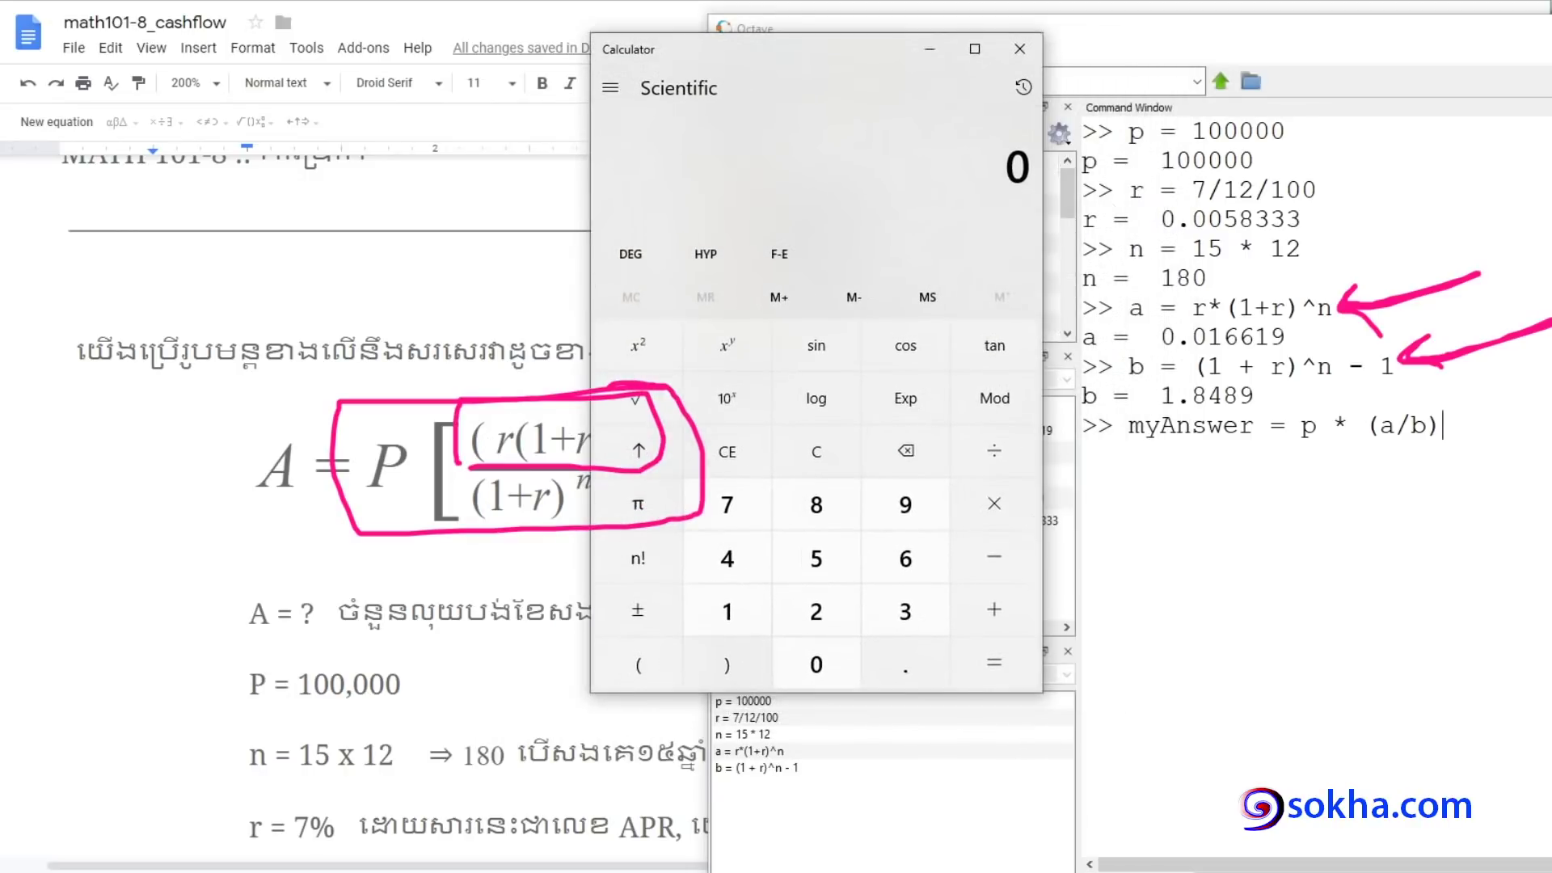
left_click_drag(607, 407, 622, 419)
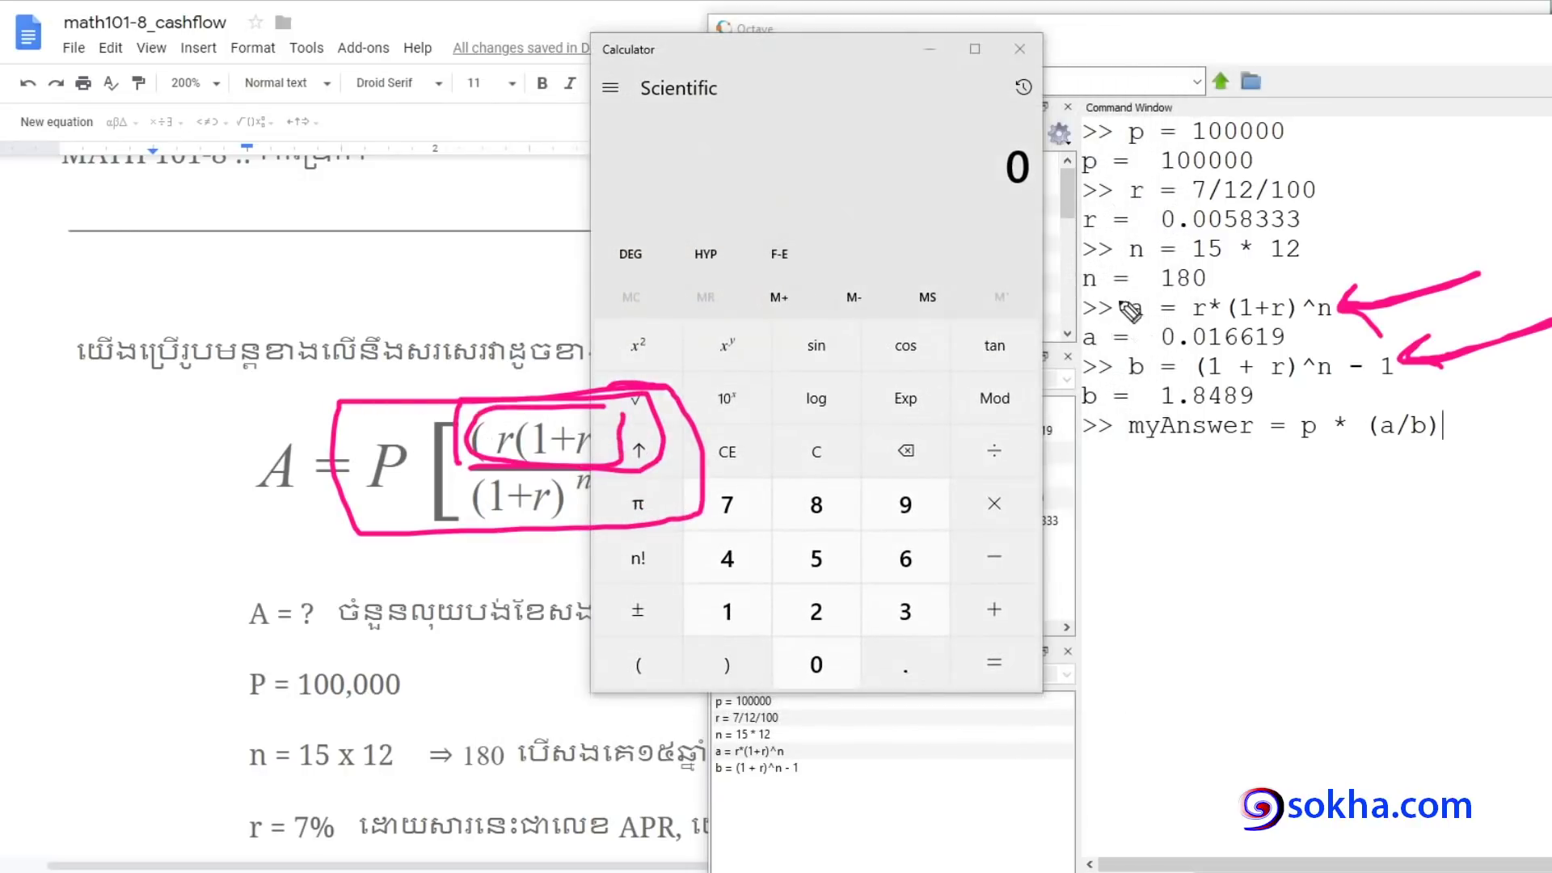
left_click_drag(1156, 355, 1165, 367)
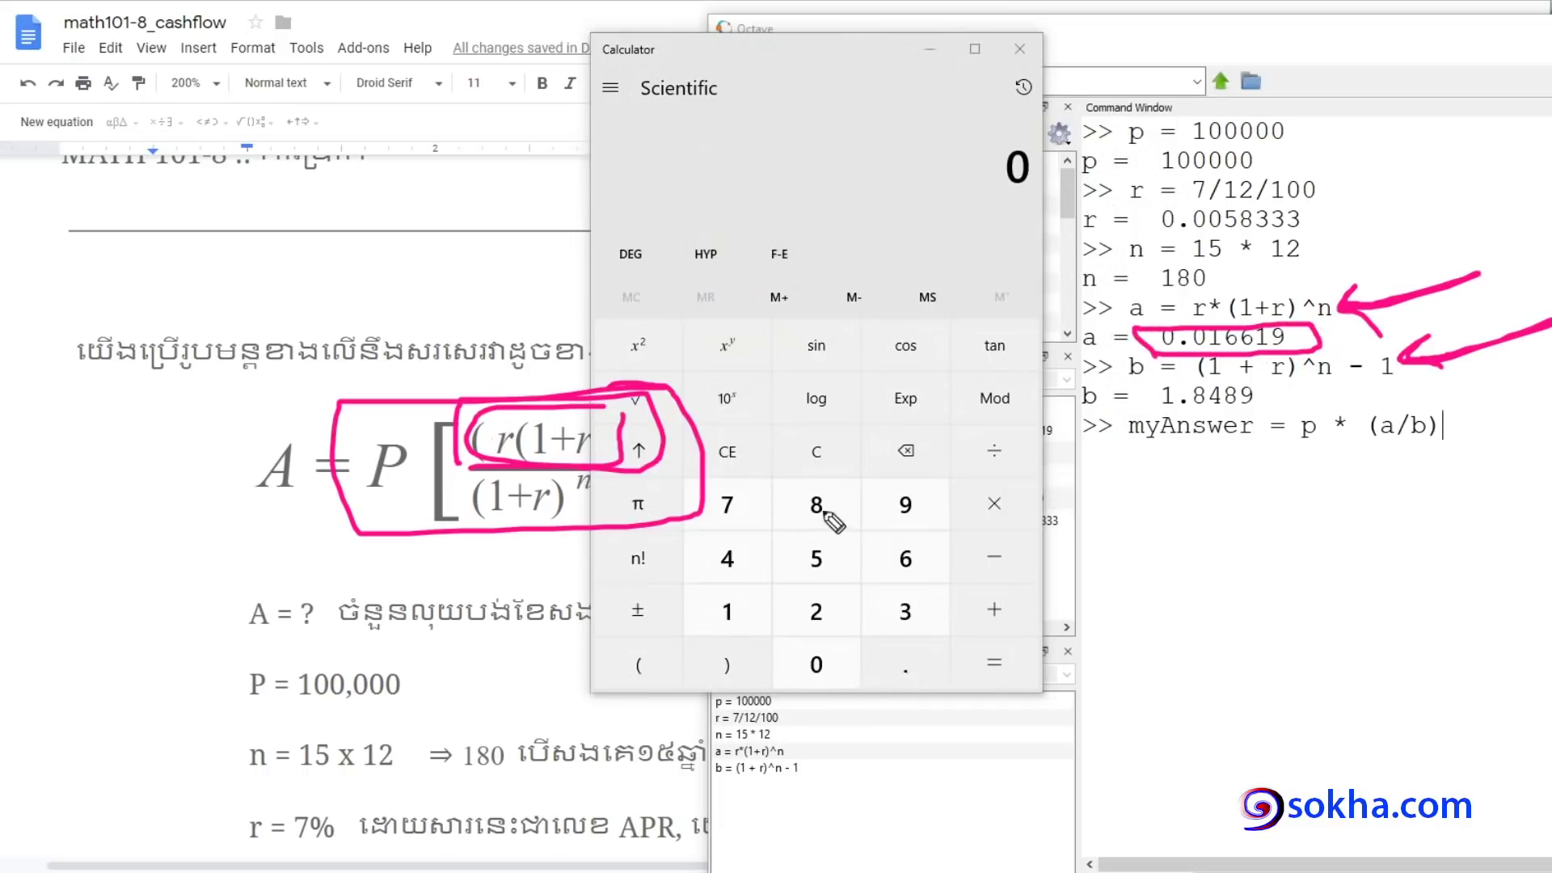
left_click_drag(812, 467, 850, 433)
left_click_drag(837, 327, 856, 549)
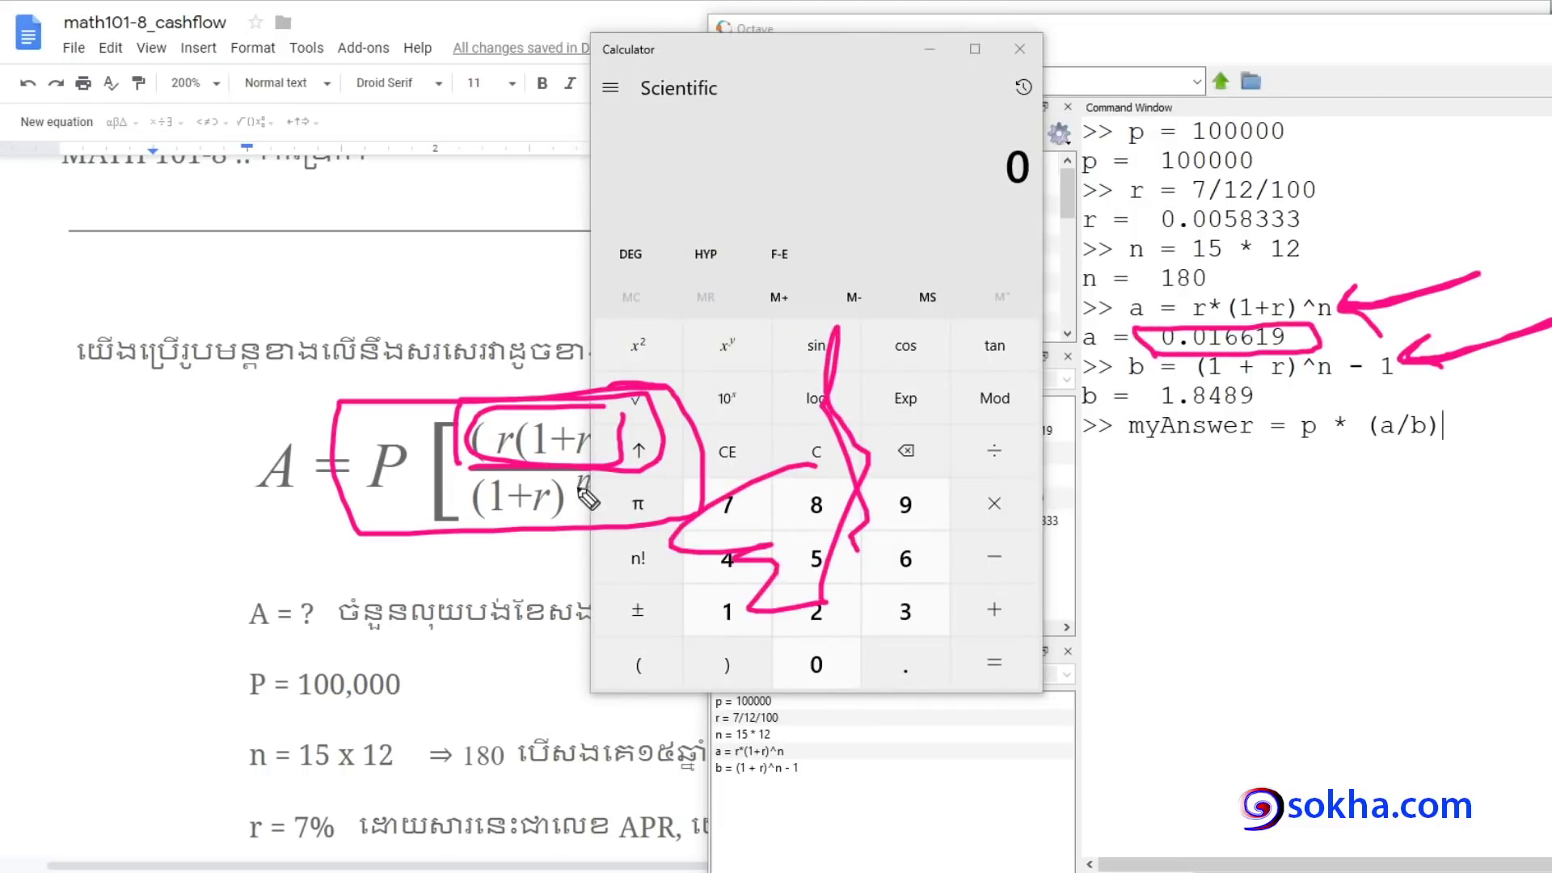
left_click_drag(485, 535, 624, 513)
mouse_move(1373, 387)
left_mouse_down()
mouse_move(1267, 396)
mouse_move(1298, 400)
left_mouse_up()
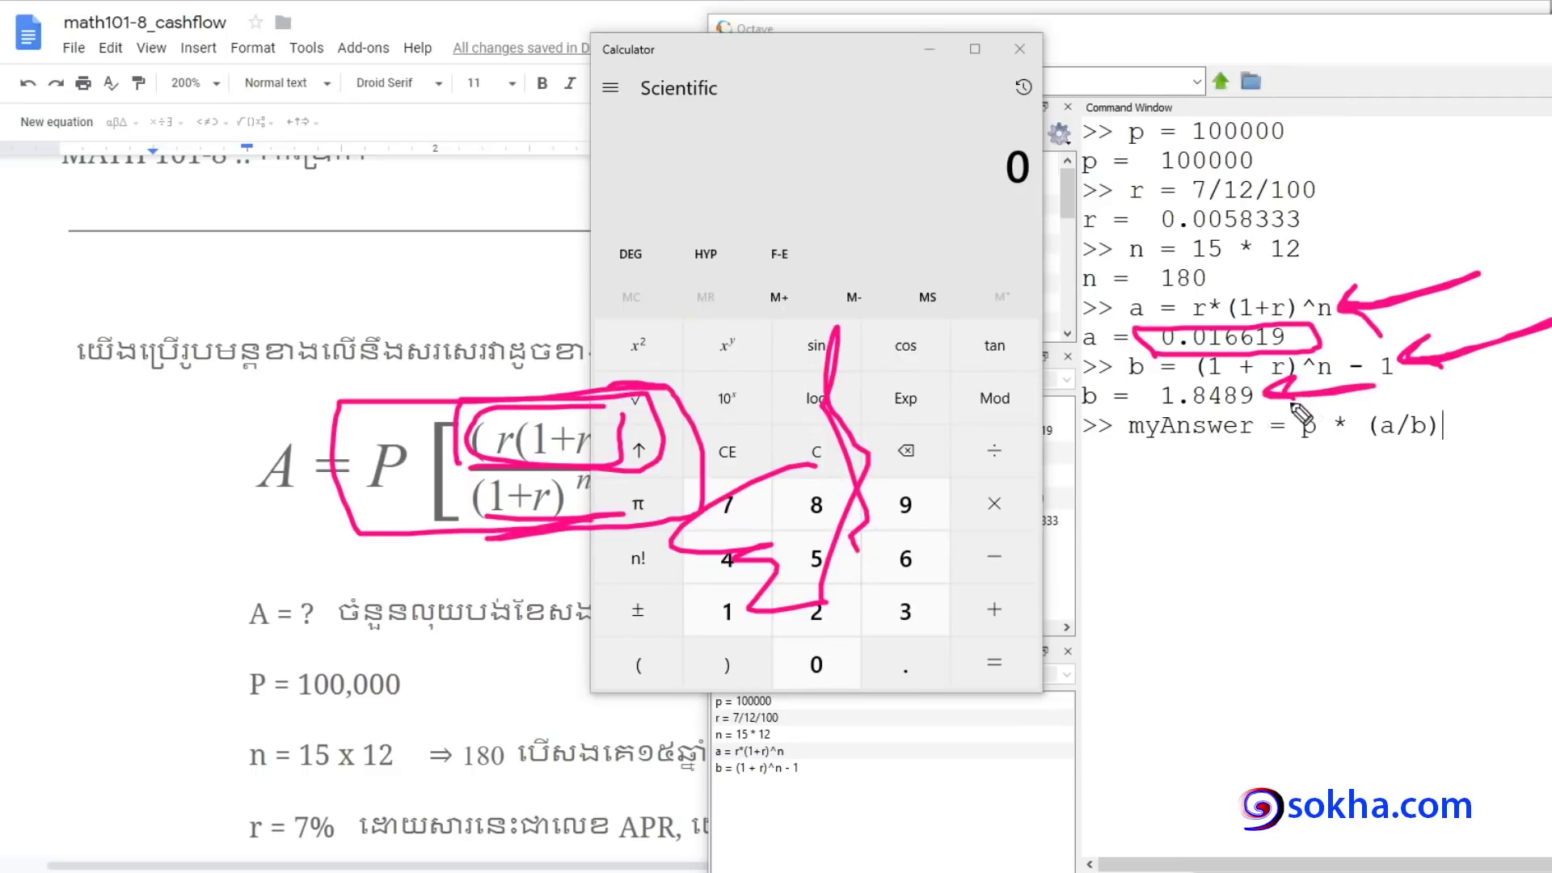
left_click_drag(778, 408, 840, 614)
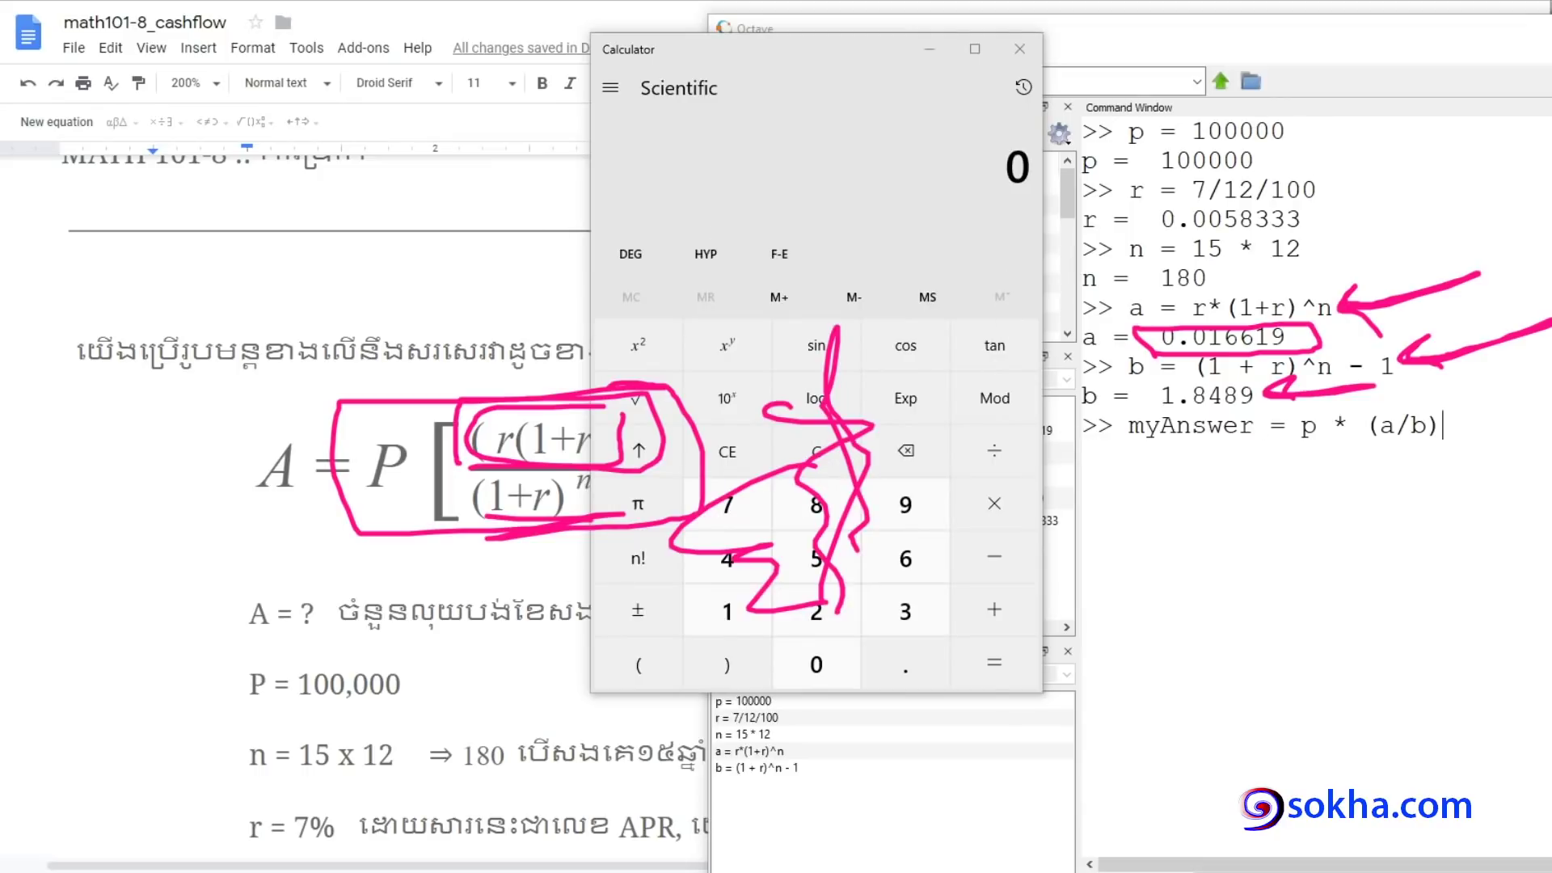
key("Escape")
left_click(932, 48)
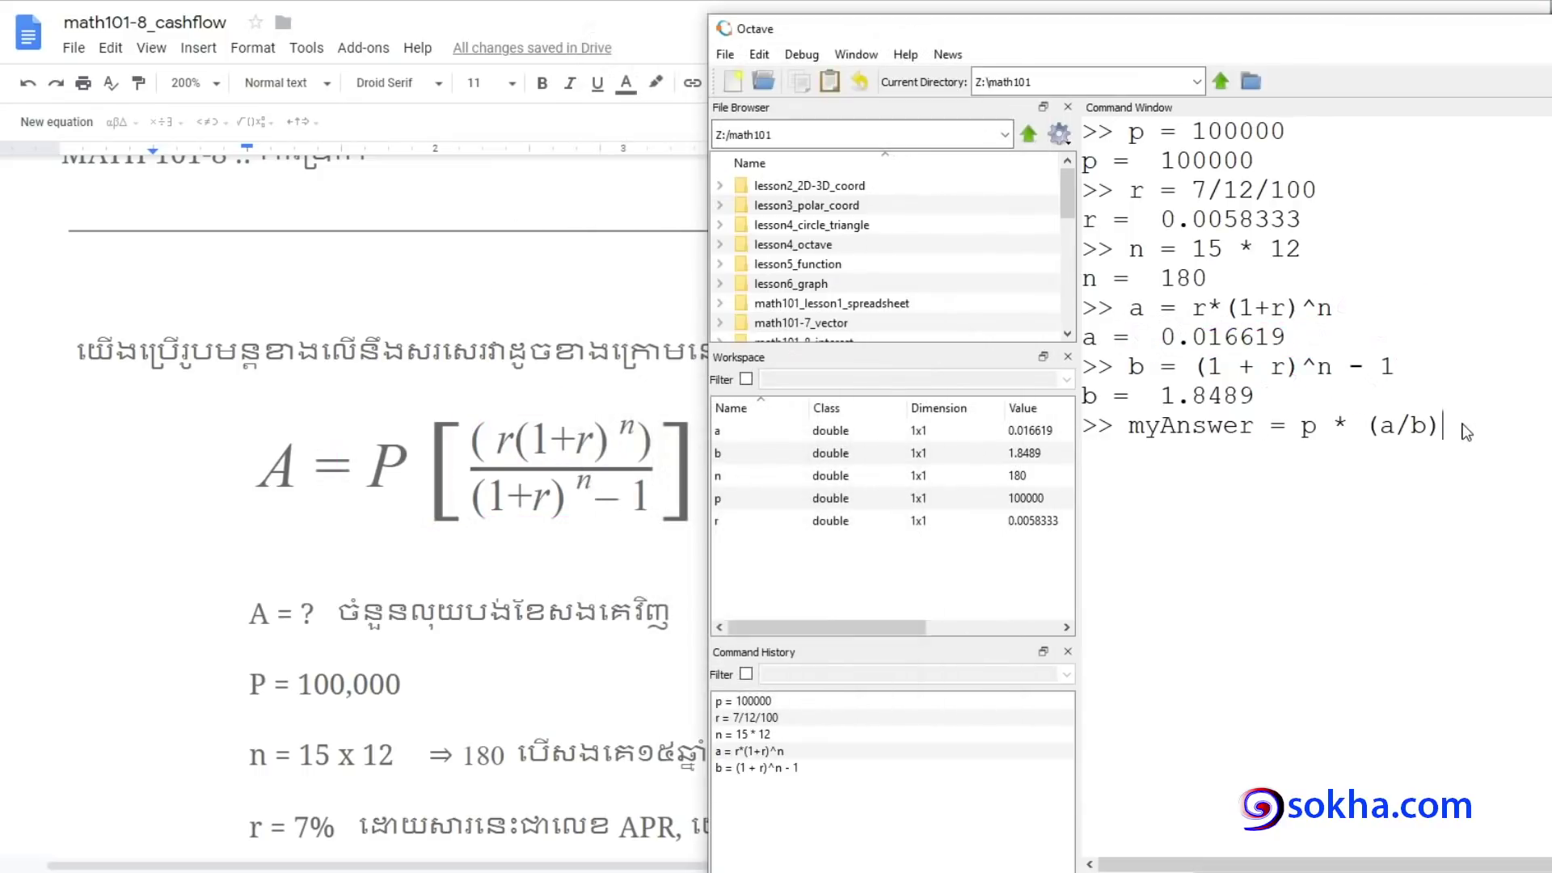
key("Return")
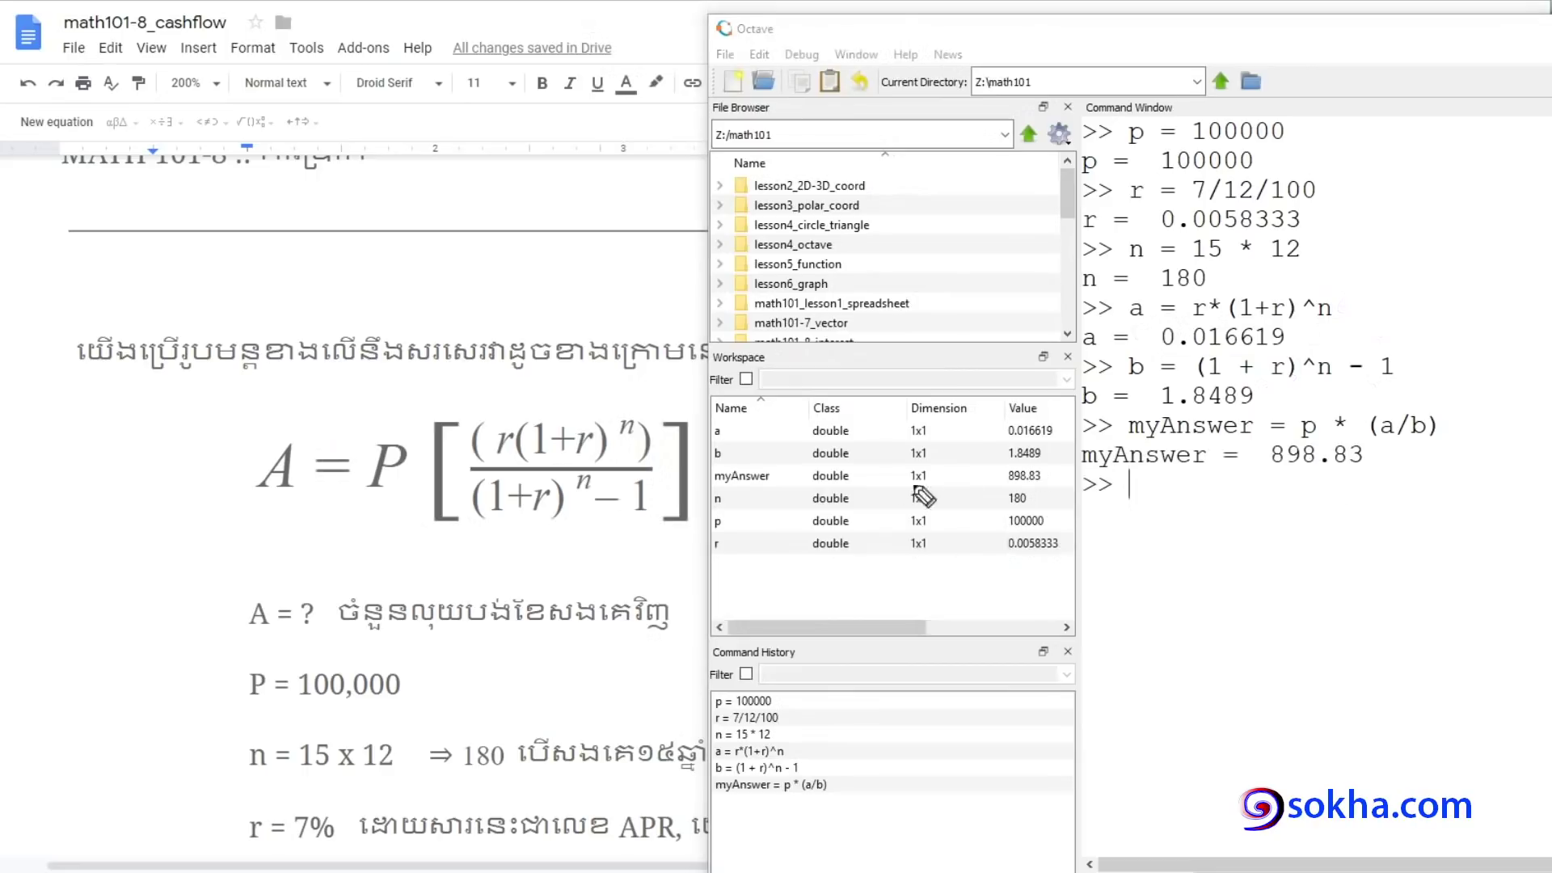
left_click_drag(1238, 477, 1404, 467)
left_click_drag(1241, 485, 1384, 473)
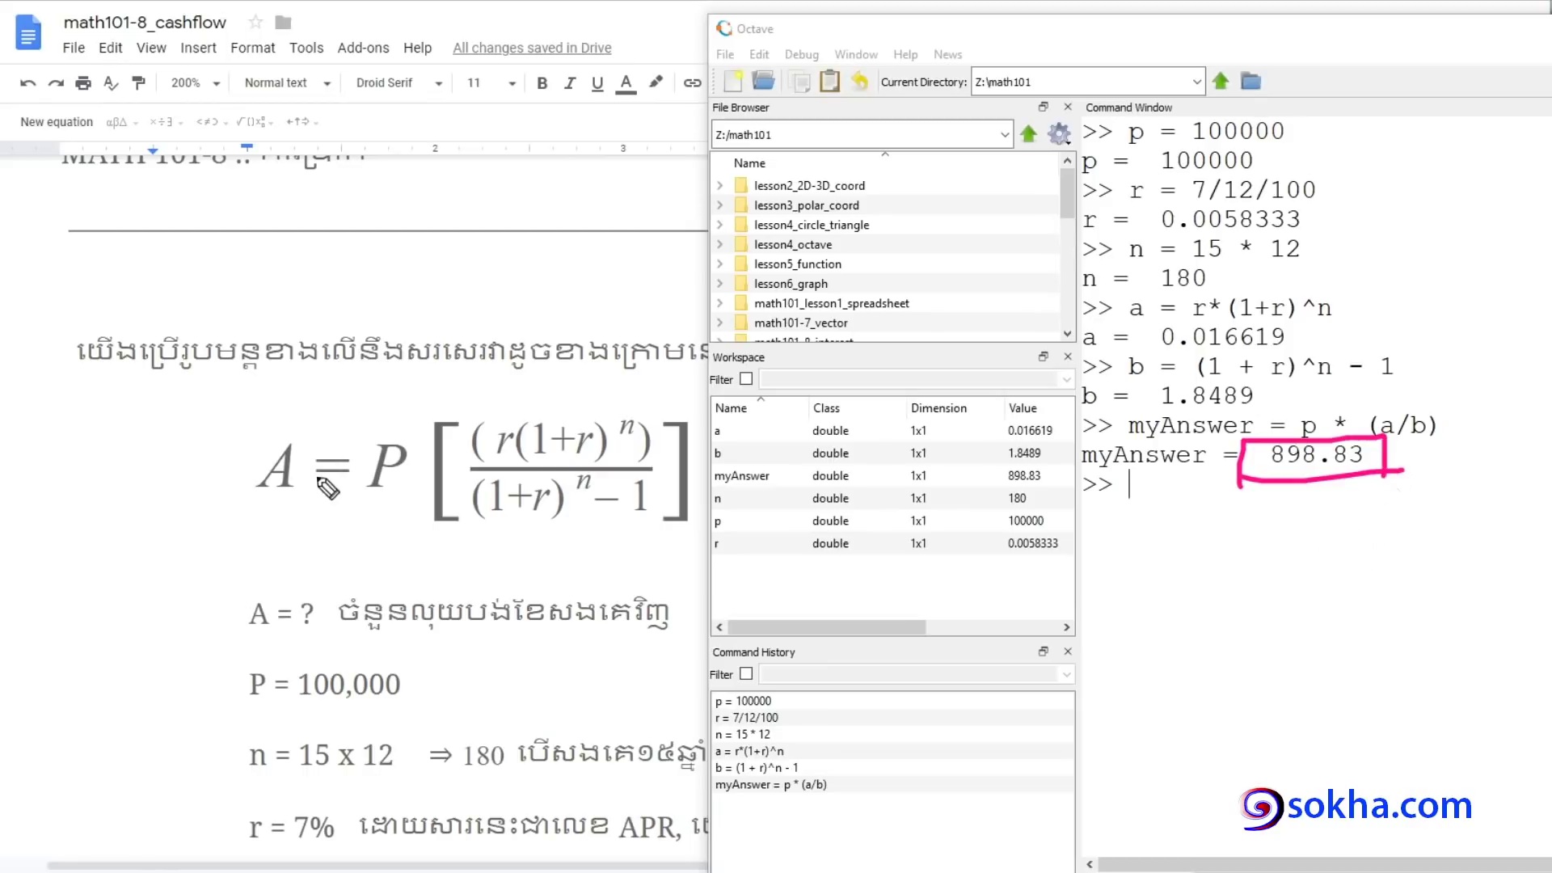
left_click_drag(402, 651, 400, 649)
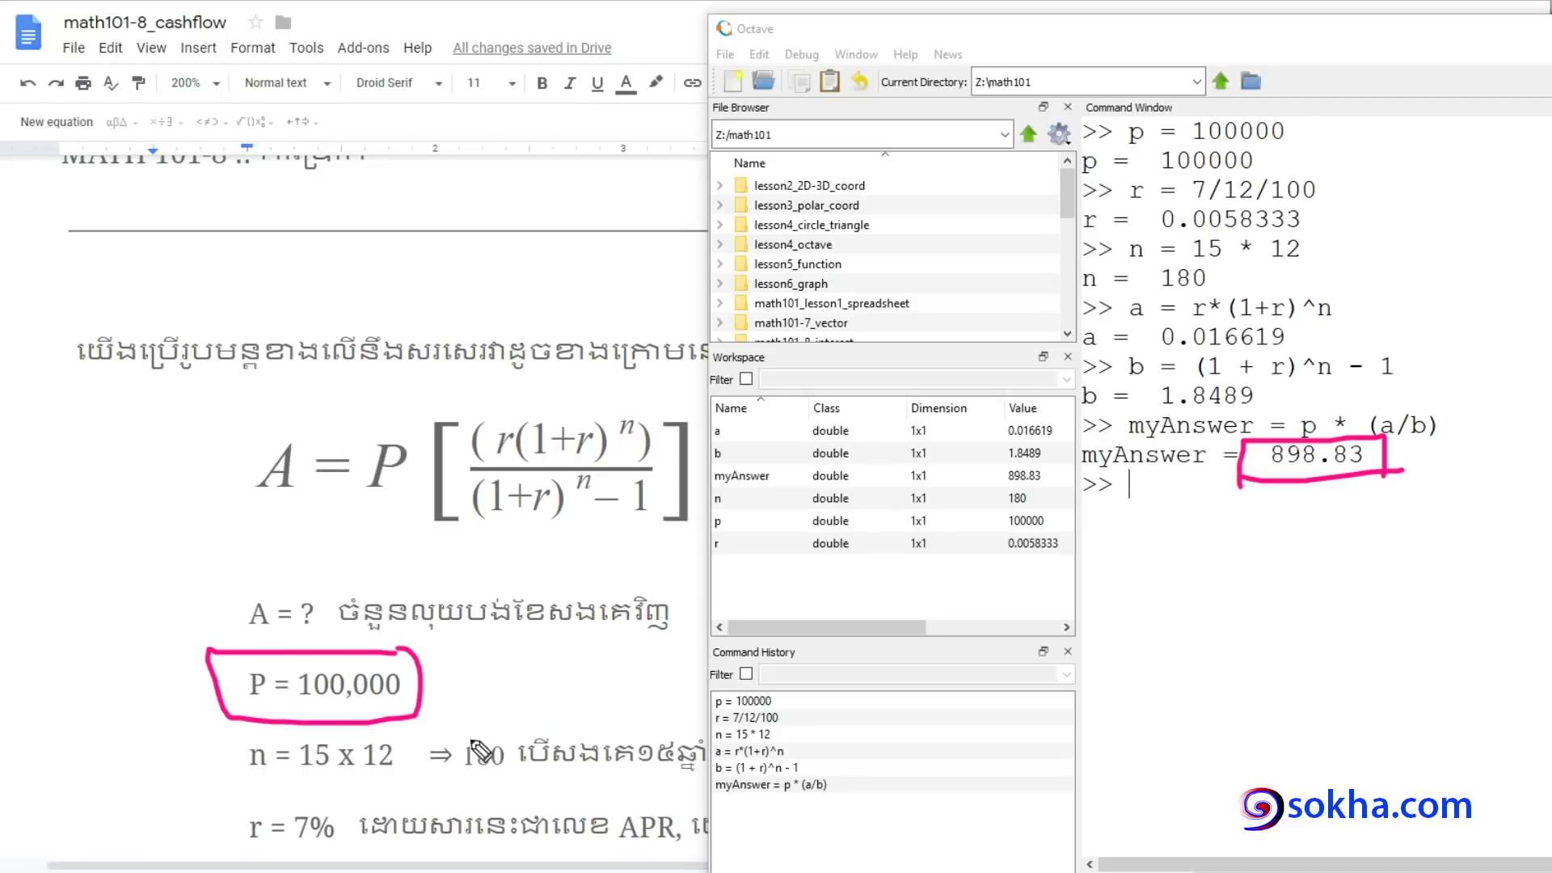
mouse_move(482, 715)
left_mouse_down()
mouse_move(448, 732)
mouse_move(459, 711)
left_mouse_up()
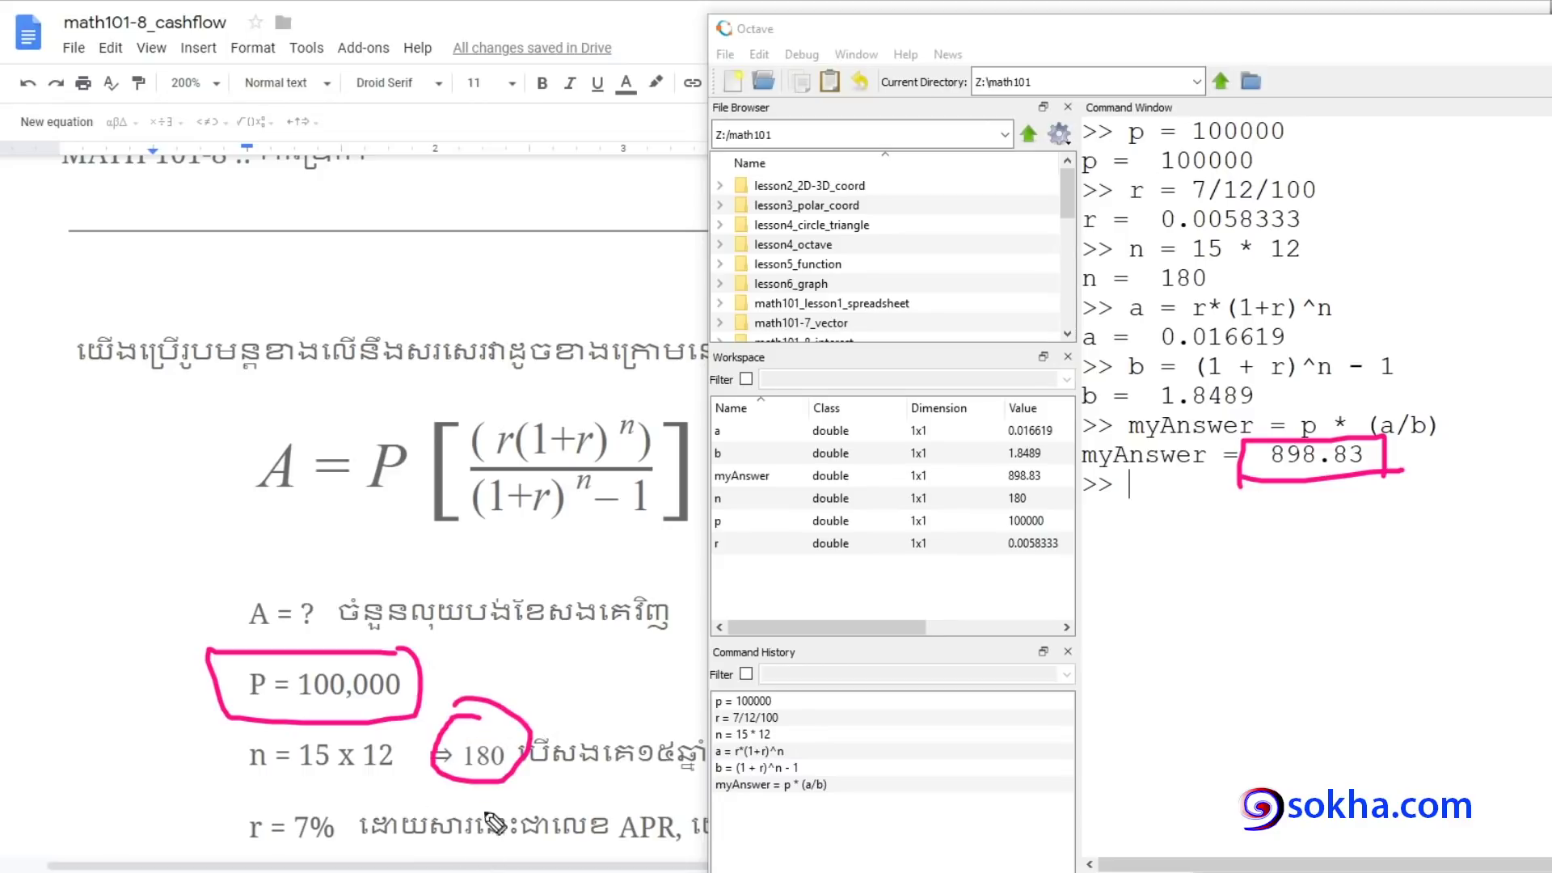
mouse_move(339, 803)
left_mouse_down()
mouse_move(220, 808)
mouse_move(355, 855)
mouse_move(292, 814)
left_mouse_up()
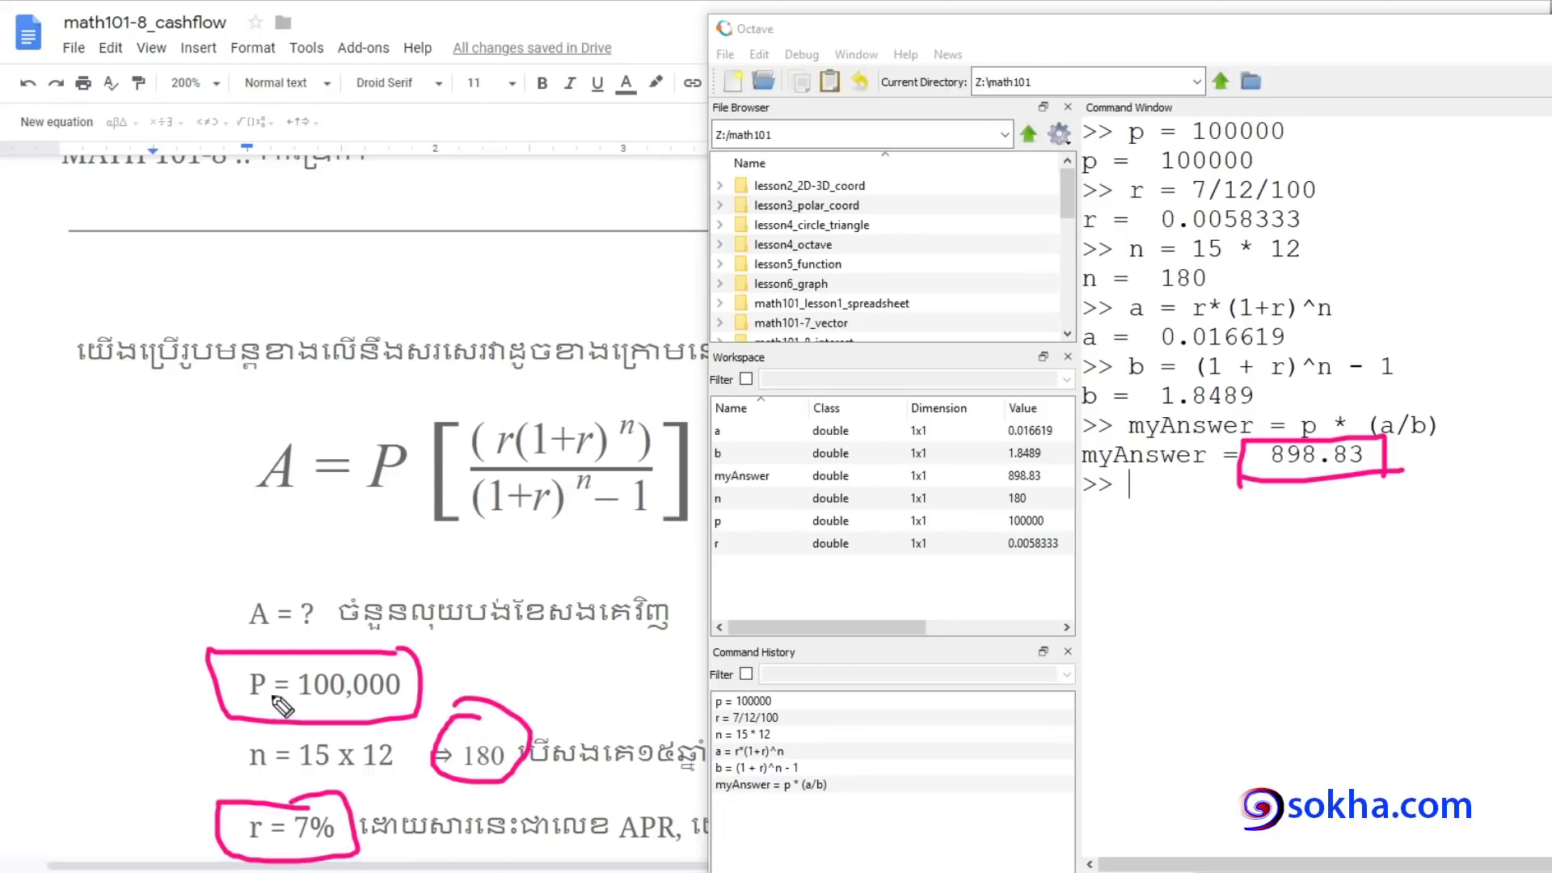
left_click_drag(114, 503, 111, 581)
mouse_move(185, 495)
left_mouse_down()
mouse_move(133, 526)
mouse_move(139, 577)
left_mouse_up()
left_click_drag(1282, 485, 1311, 507)
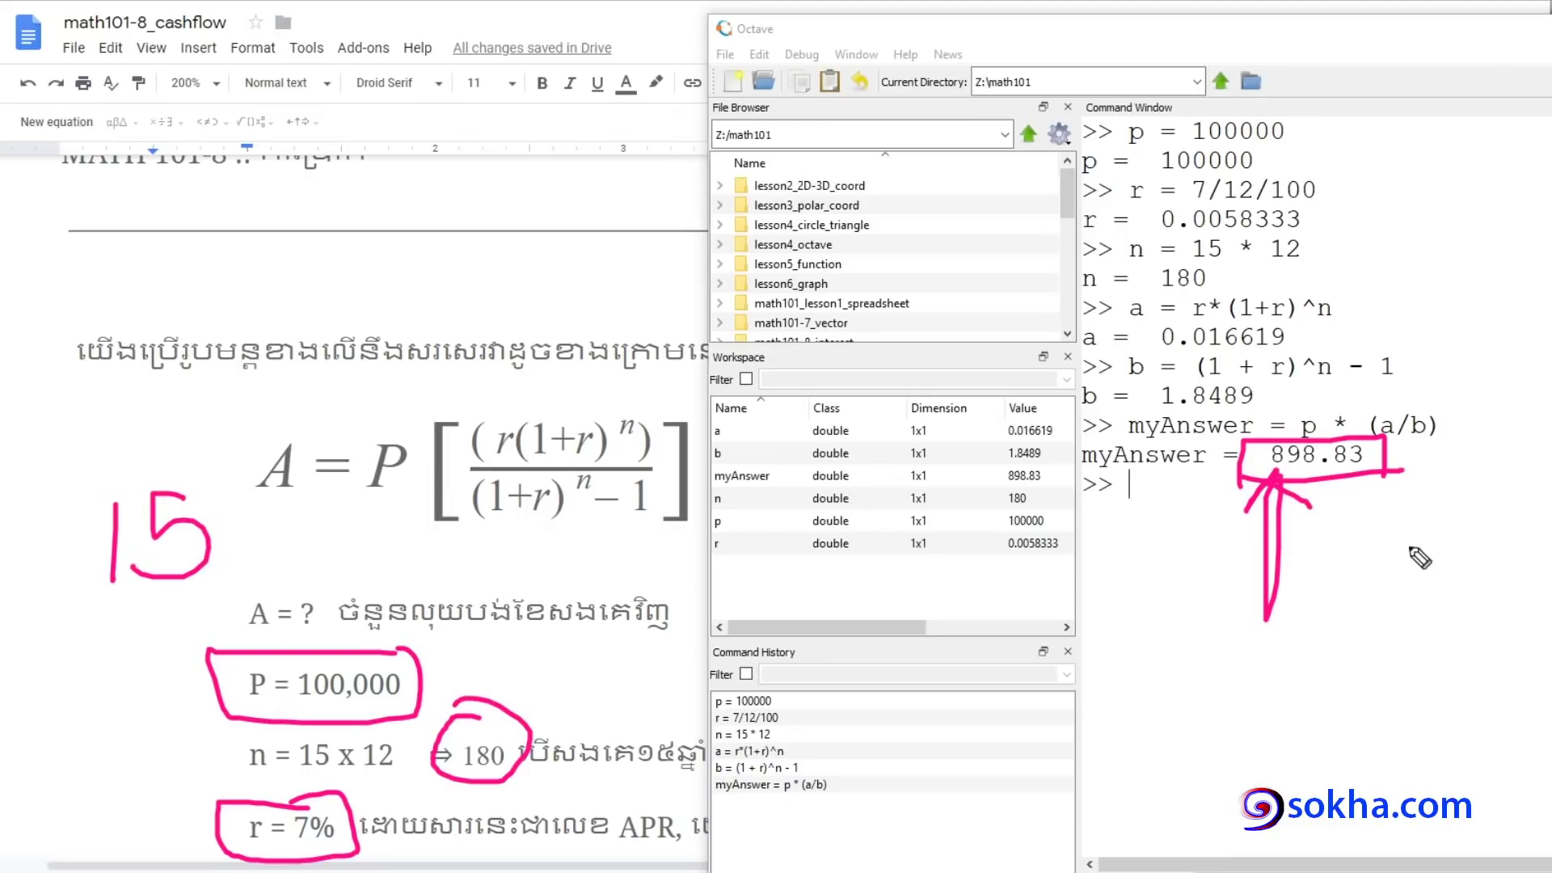
mouse_move(1339, 600)
left_mouse_down()
mouse_move(1303, 476)
mouse_move(1390, 523)
left_mouse_up()
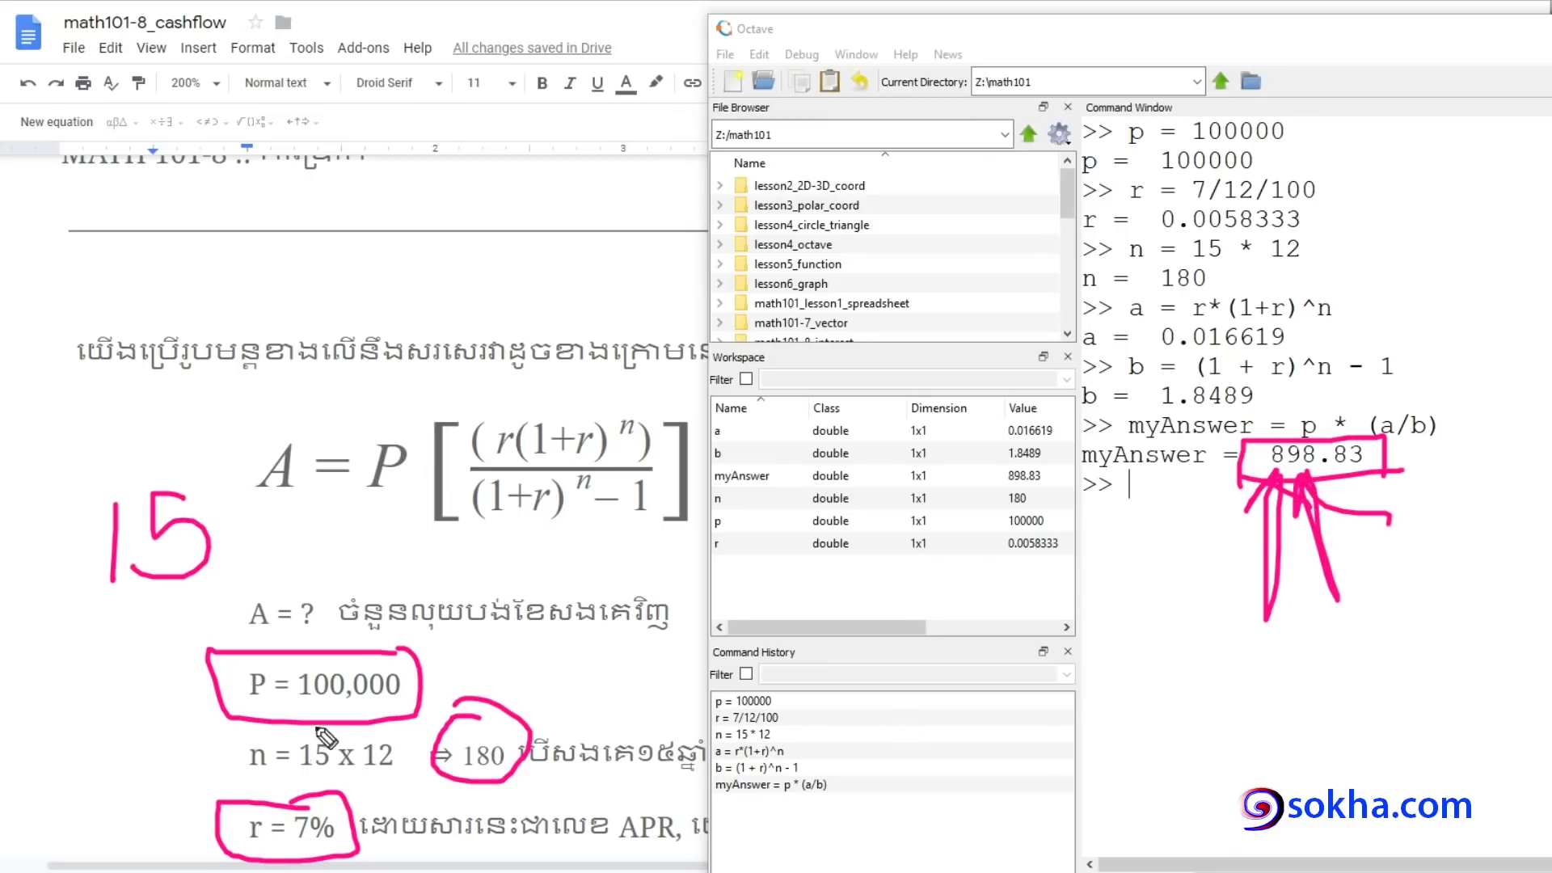
left_click_drag(327, 727, 340, 711)
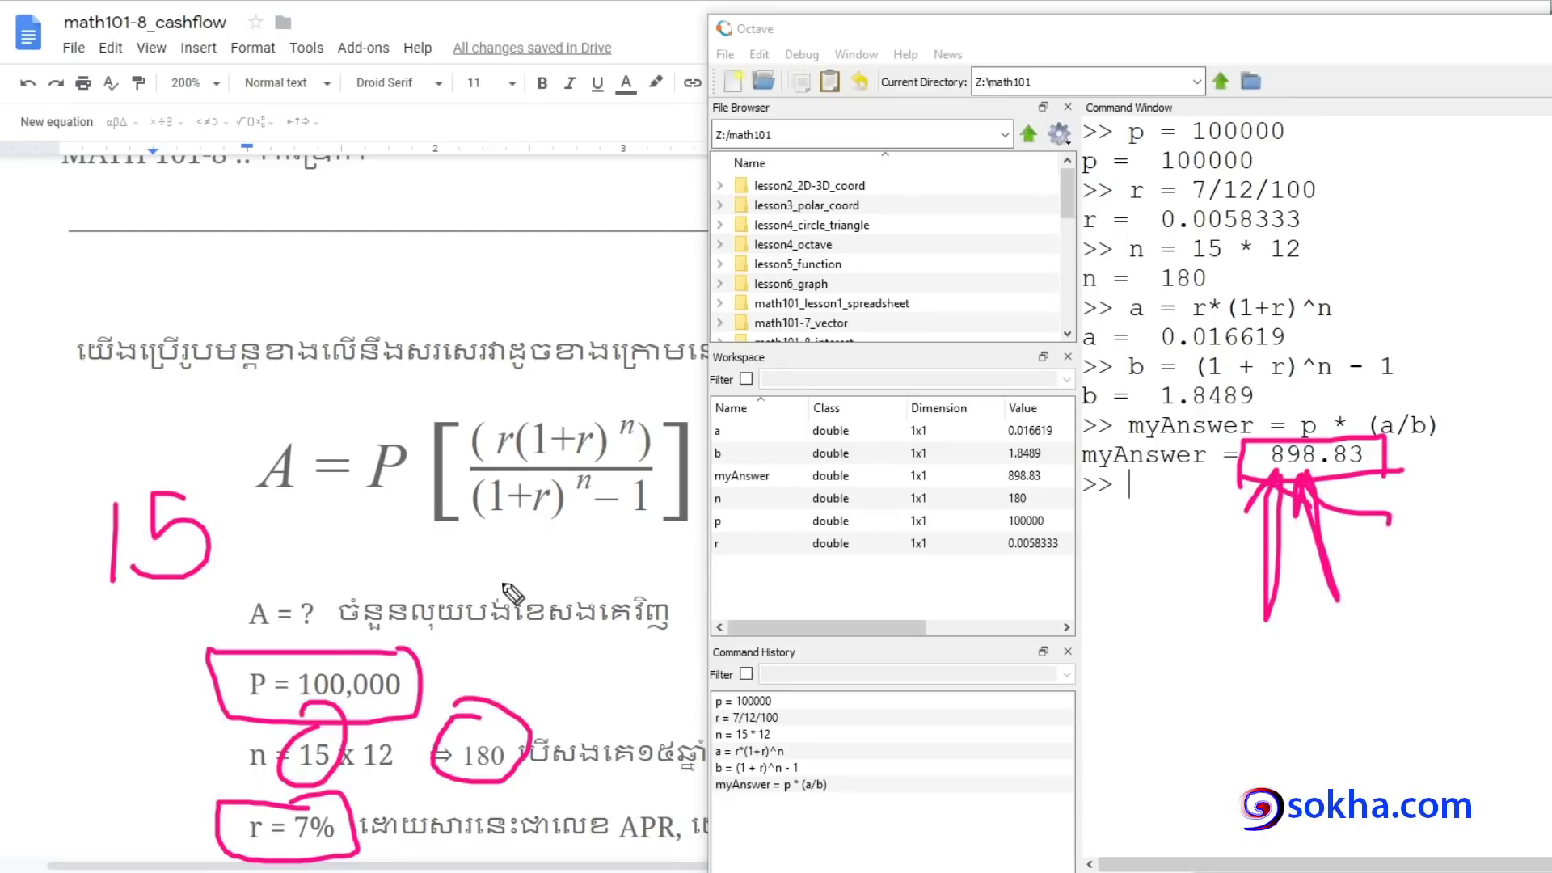
left_click_drag(310, 637, 429, 544)
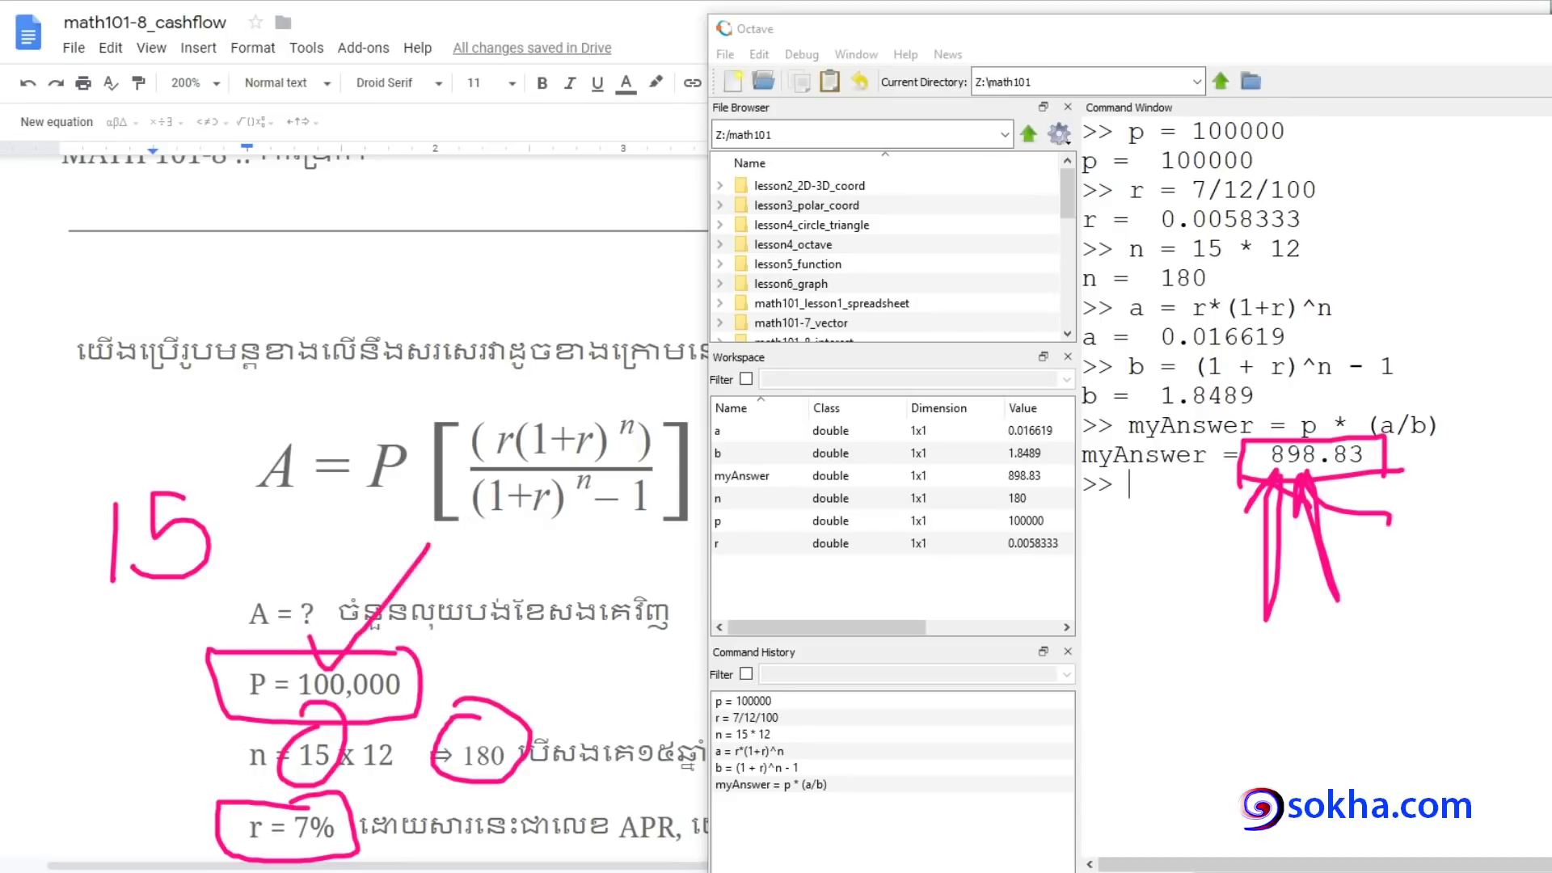
key("Escape")
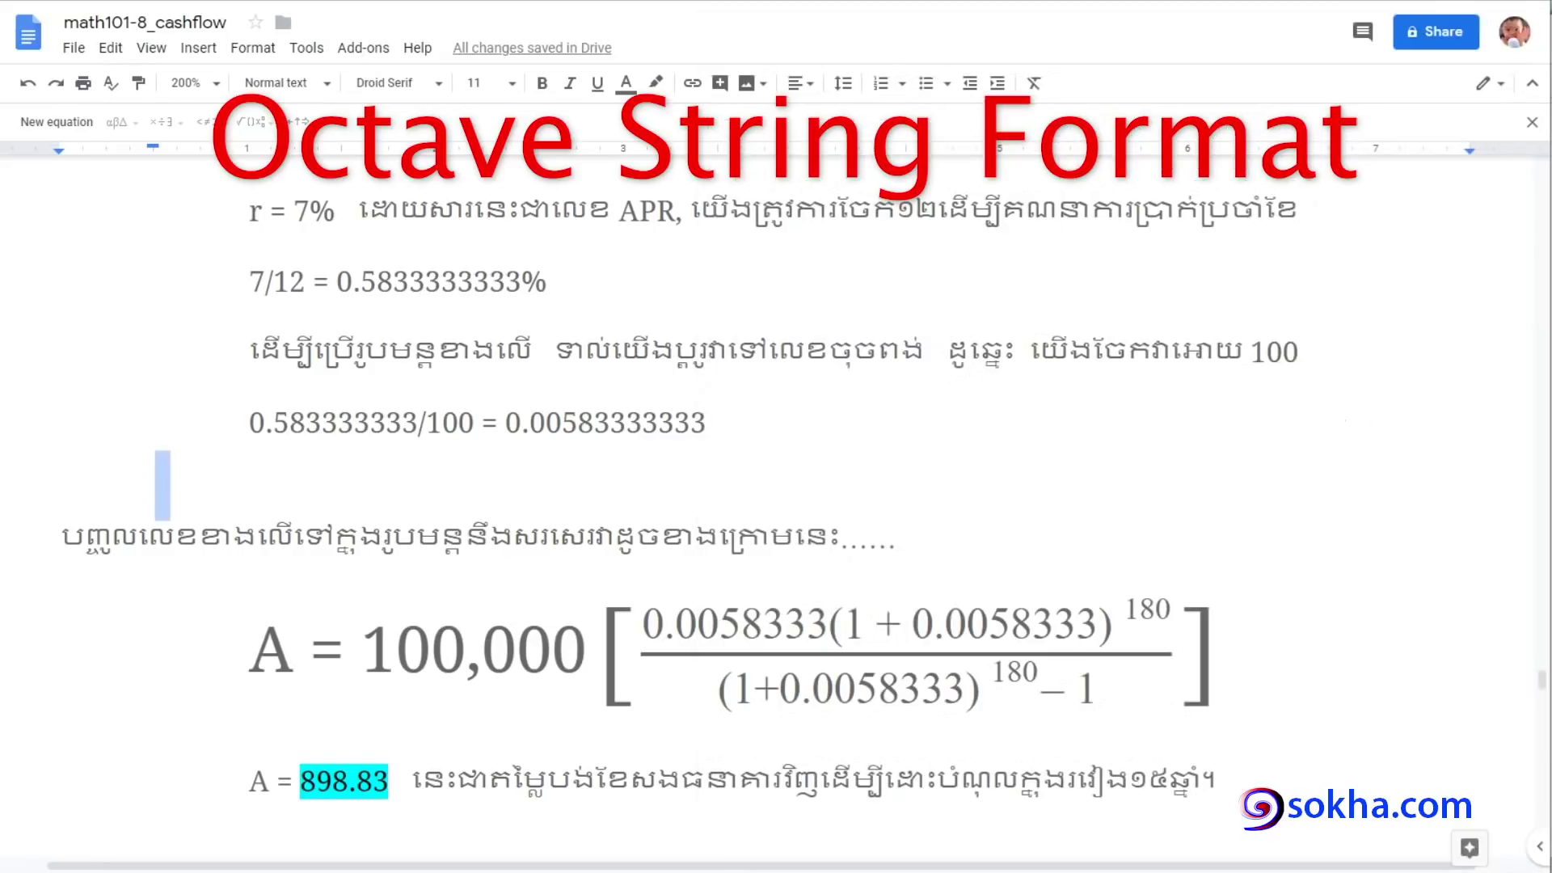
Box 100,000 in the formula and handwrite a large number with its zeros and commas
mouse_move(366, 693)
left_mouse_down()
mouse_move(594, 608)
mouse_move(340, 663)
left_mouse_up()
mouse_move(457, 760)
left_mouse_down()
mouse_move(479, 688)
mouse_move(503, 709)
left_mouse_up()
left_click_drag(863, 404, 845, 476)
mouse_move(907, 406)
left_mouse_down()
mouse_move(891, 437)
mouse_move(907, 396)
mouse_move(1147, 373)
left_mouse_up()
left_click_drag(1187, 366, 1259, 380)
mouse_move(1330, 396)
left_mouse_down()
mouse_move(1390, 329)
mouse_move(1504, 339)
left_mouse_up()
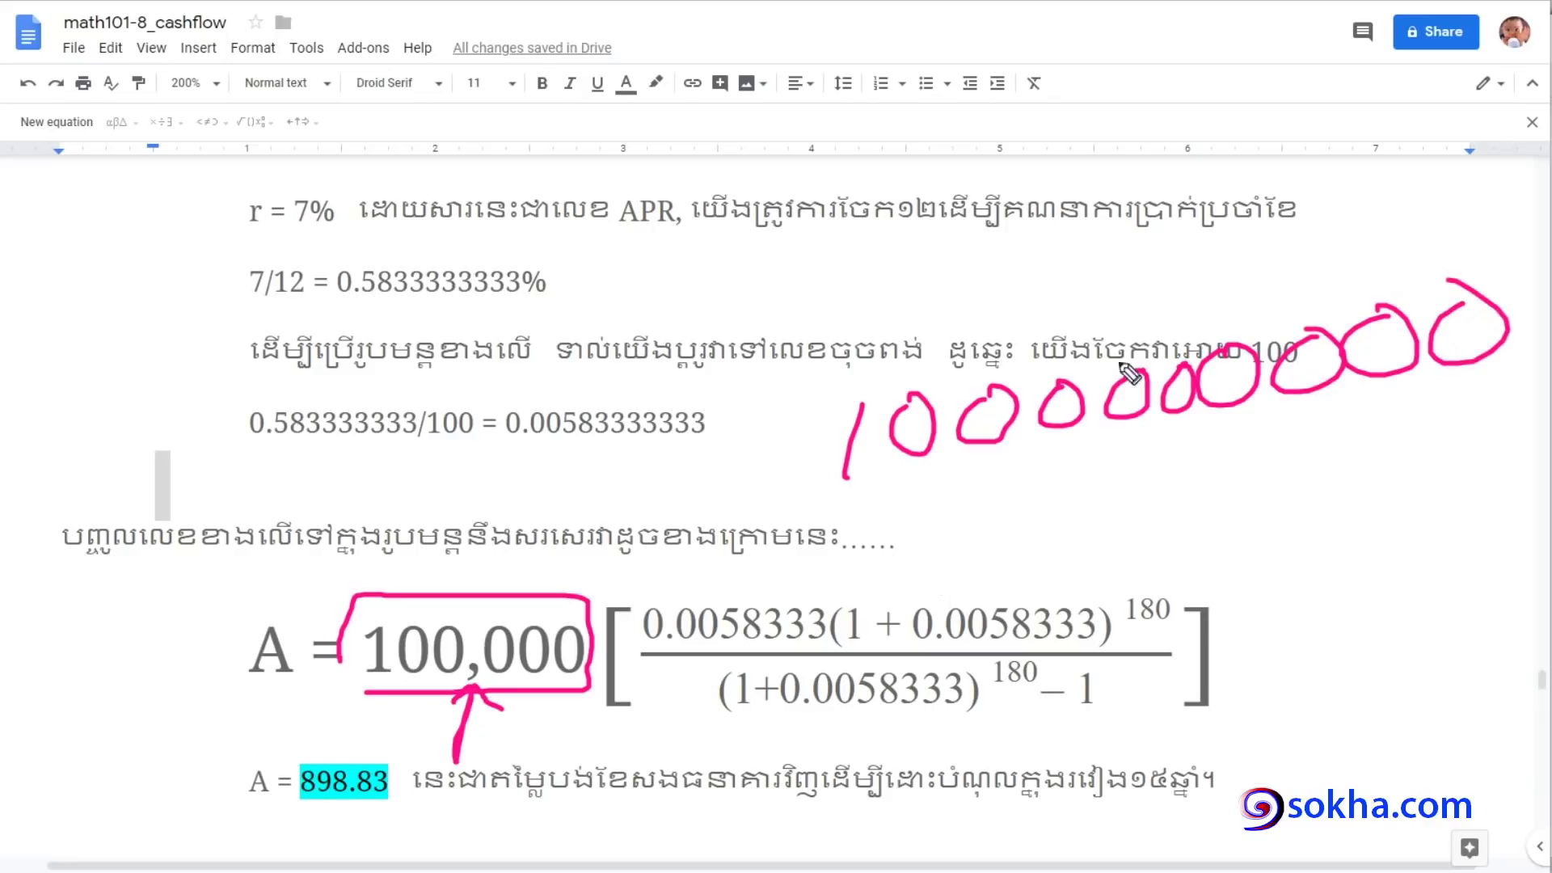
left_click_drag(1261, 385, 1239, 434)
left_click_drag(1095, 414, 1067, 469)
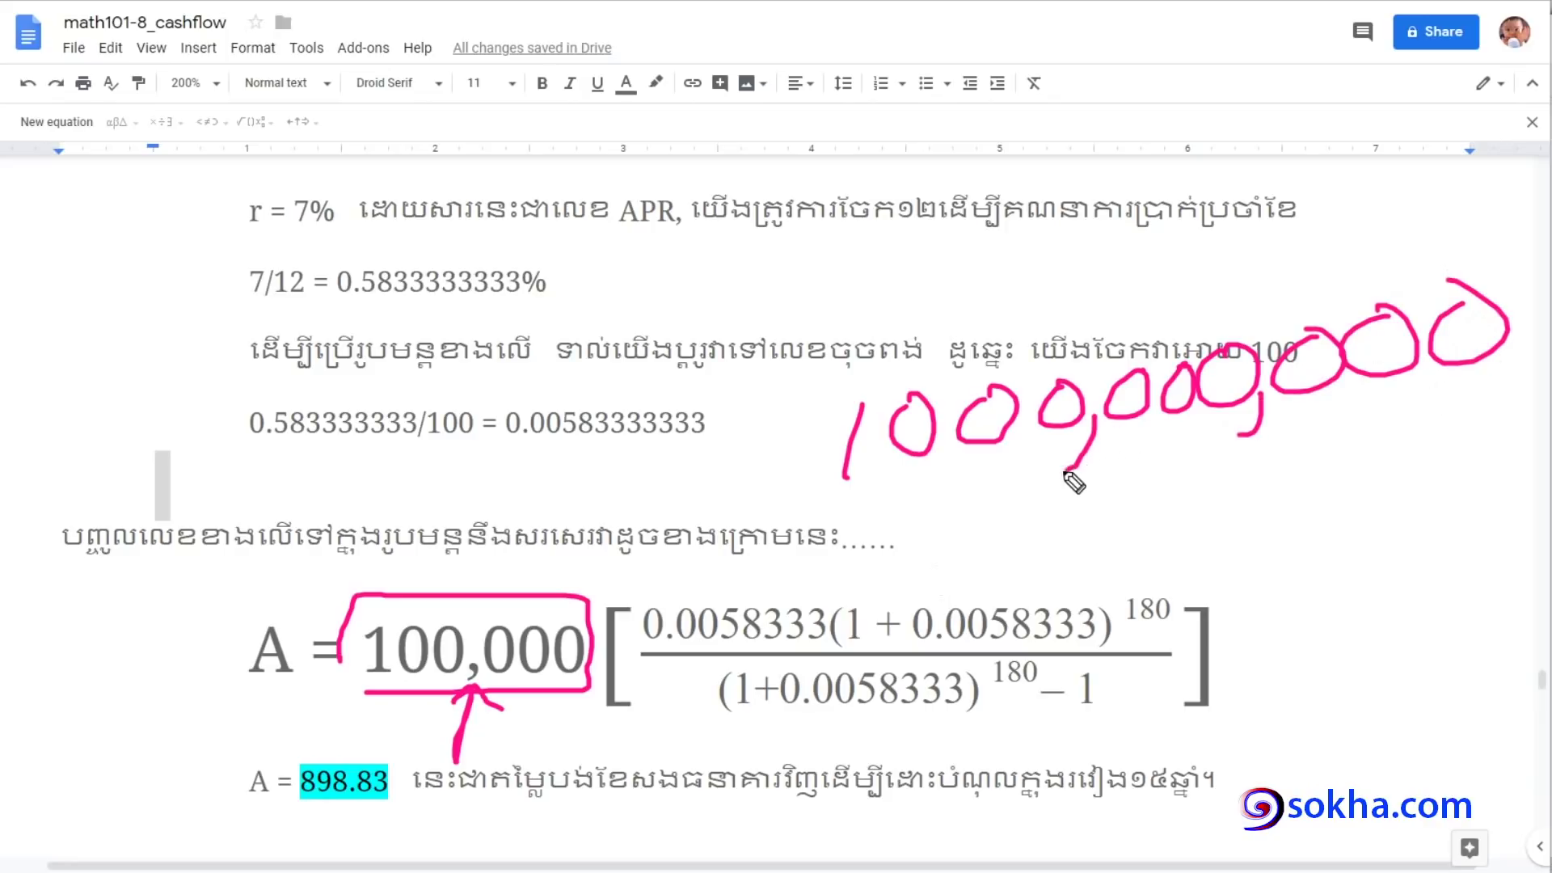
left_click_drag(870, 466, 846, 505)
Label the handwritten number 1 billion, bracket its zero groups, then clear the ink
left_click_drag(887, 191, 859, 297)
mouse_move(986, 168)
left_mouse_down()
mouse_move(956, 289)
mouse_move(1044, 283)
left_mouse_up()
left_click(1053, 240)
mouse_move(1101, 172)
left_mouse_down()
mouse_move(1079, 270)
mouse_move(1143, 244)
mouse_move(1263, 260)
left_mouse_up()
left_click(1142, 216)
left_click_drag(909, 468, 1055, 485)
mouse_move(1139, 459)
left_mouse_down()
mouse_move(1143, 483)
mouse_move(1240, 449)
left_mouse_up()
mouse_move(1317, 416)
left_mouse_down()
mouse_move(1483, 434)
mouse_move(1493, 391)
left_mouse_up()
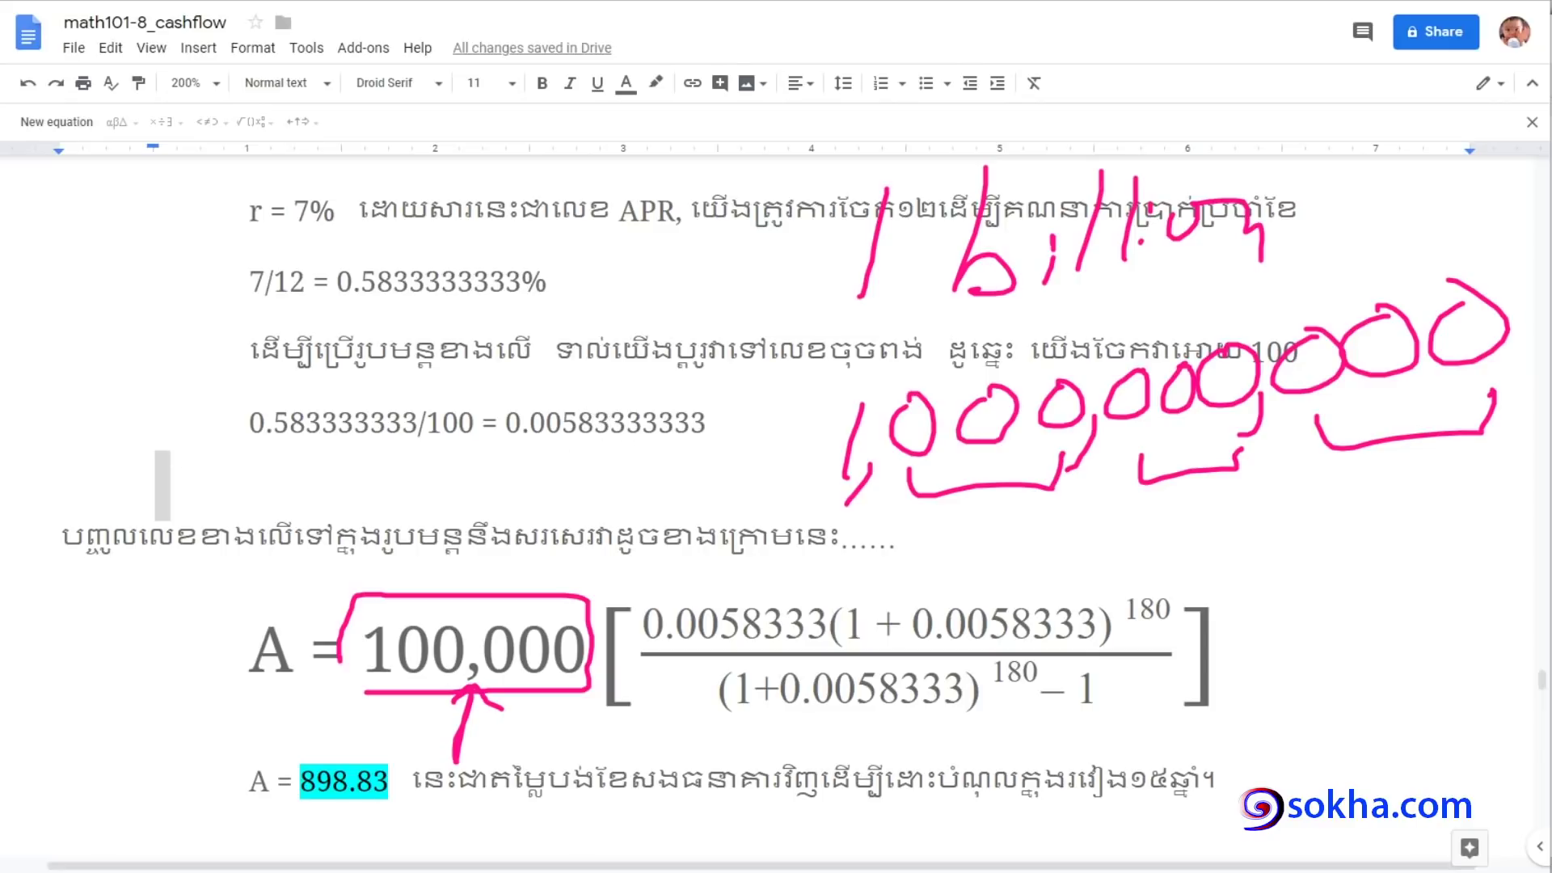
key("Escape")
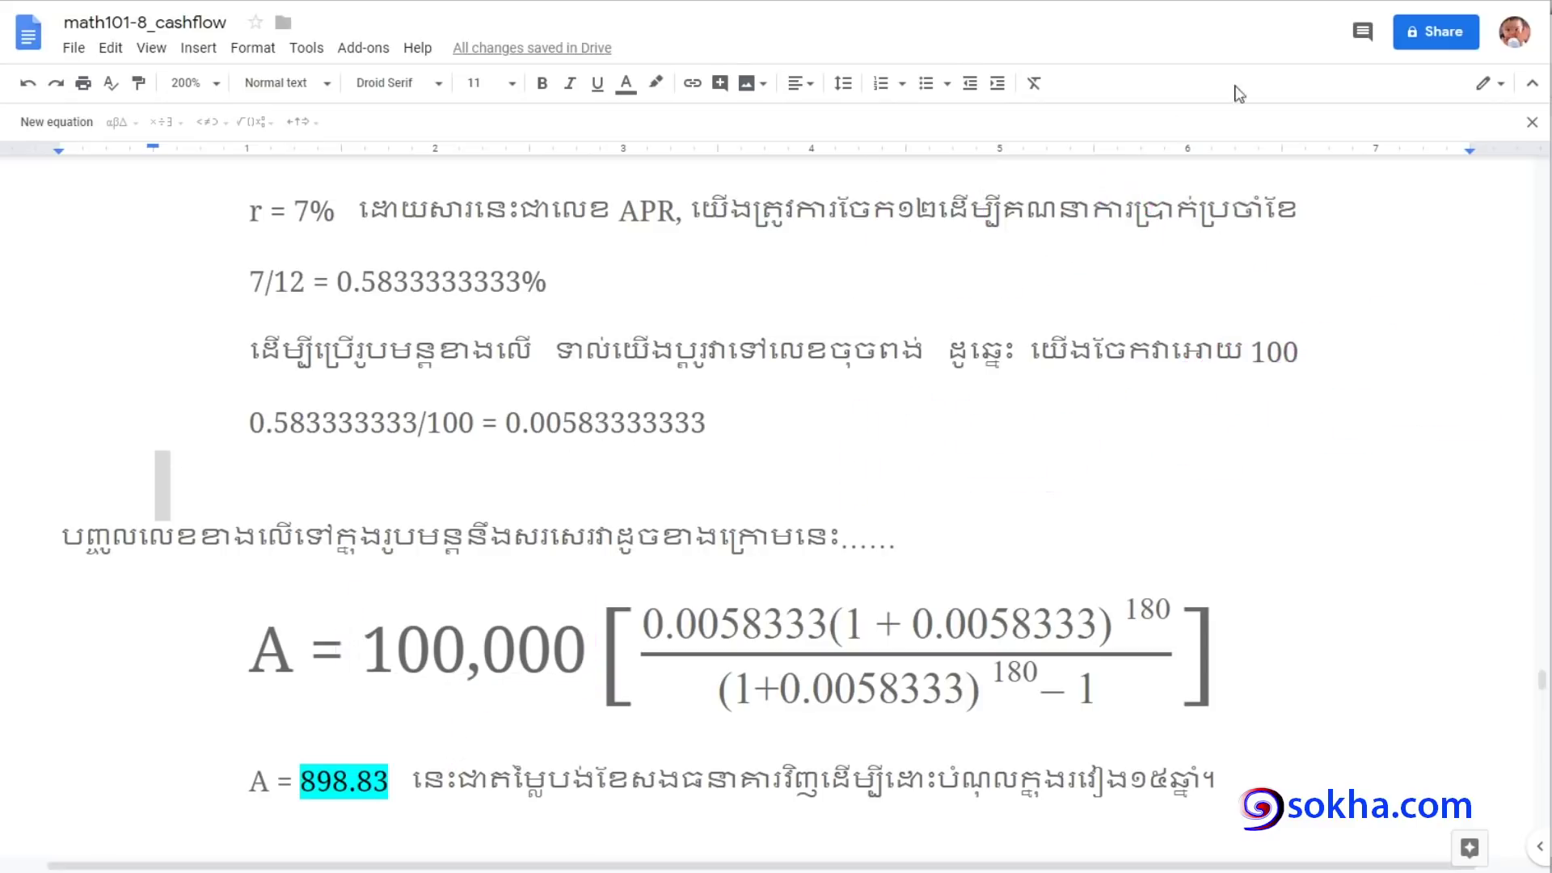
key("alt+Tab")
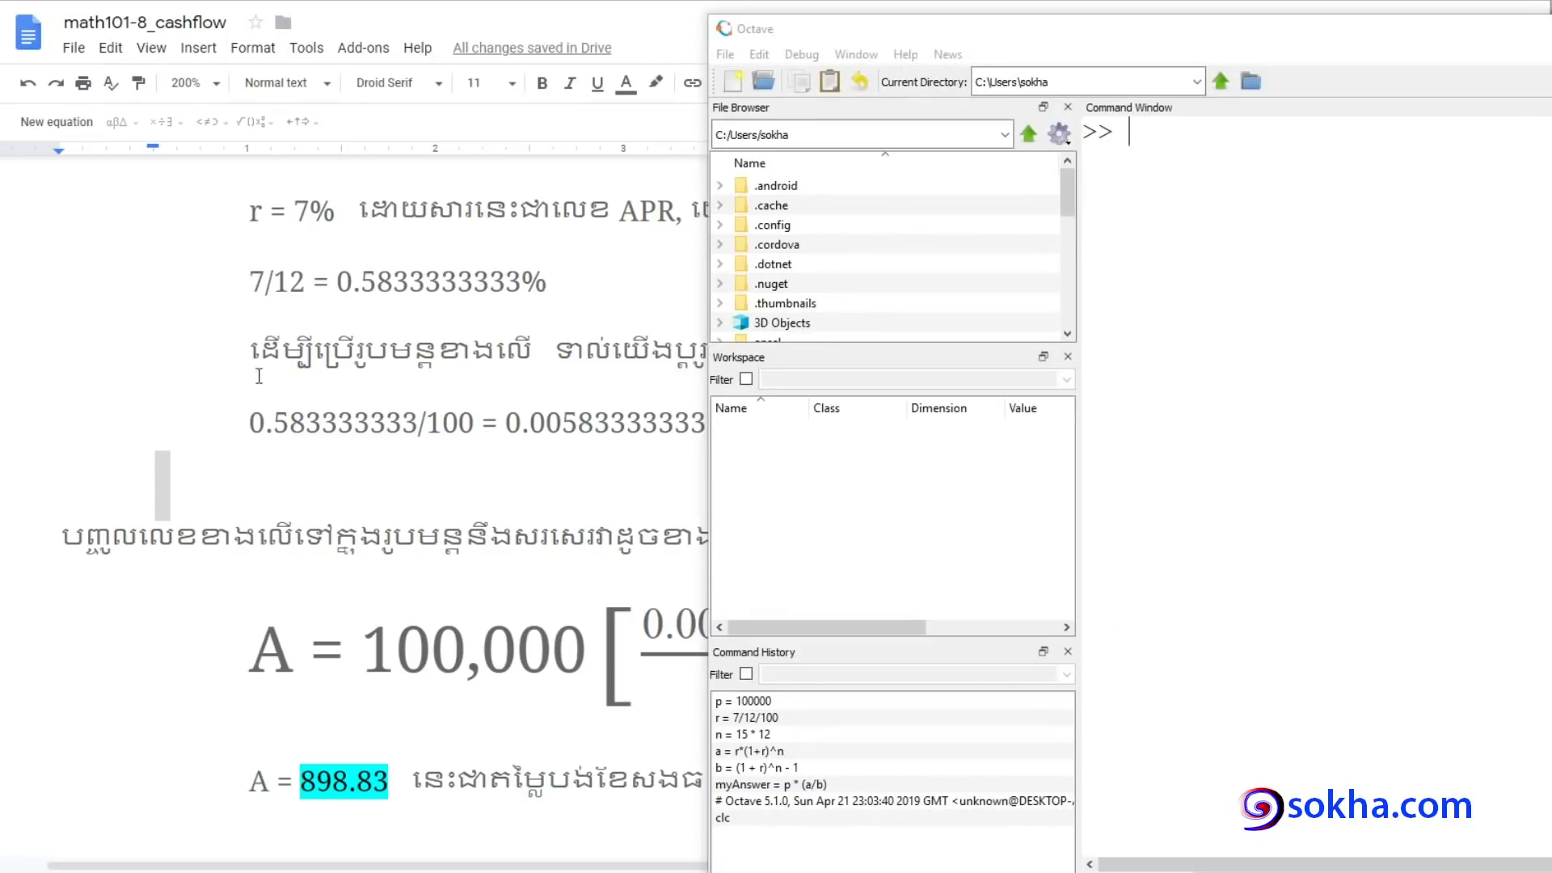
Assign c = 123456789 in the Command Window, sketch the digits, and enlarge the Octave window to fill the screen
left_click(1221, 165)
type("c = 123456789")
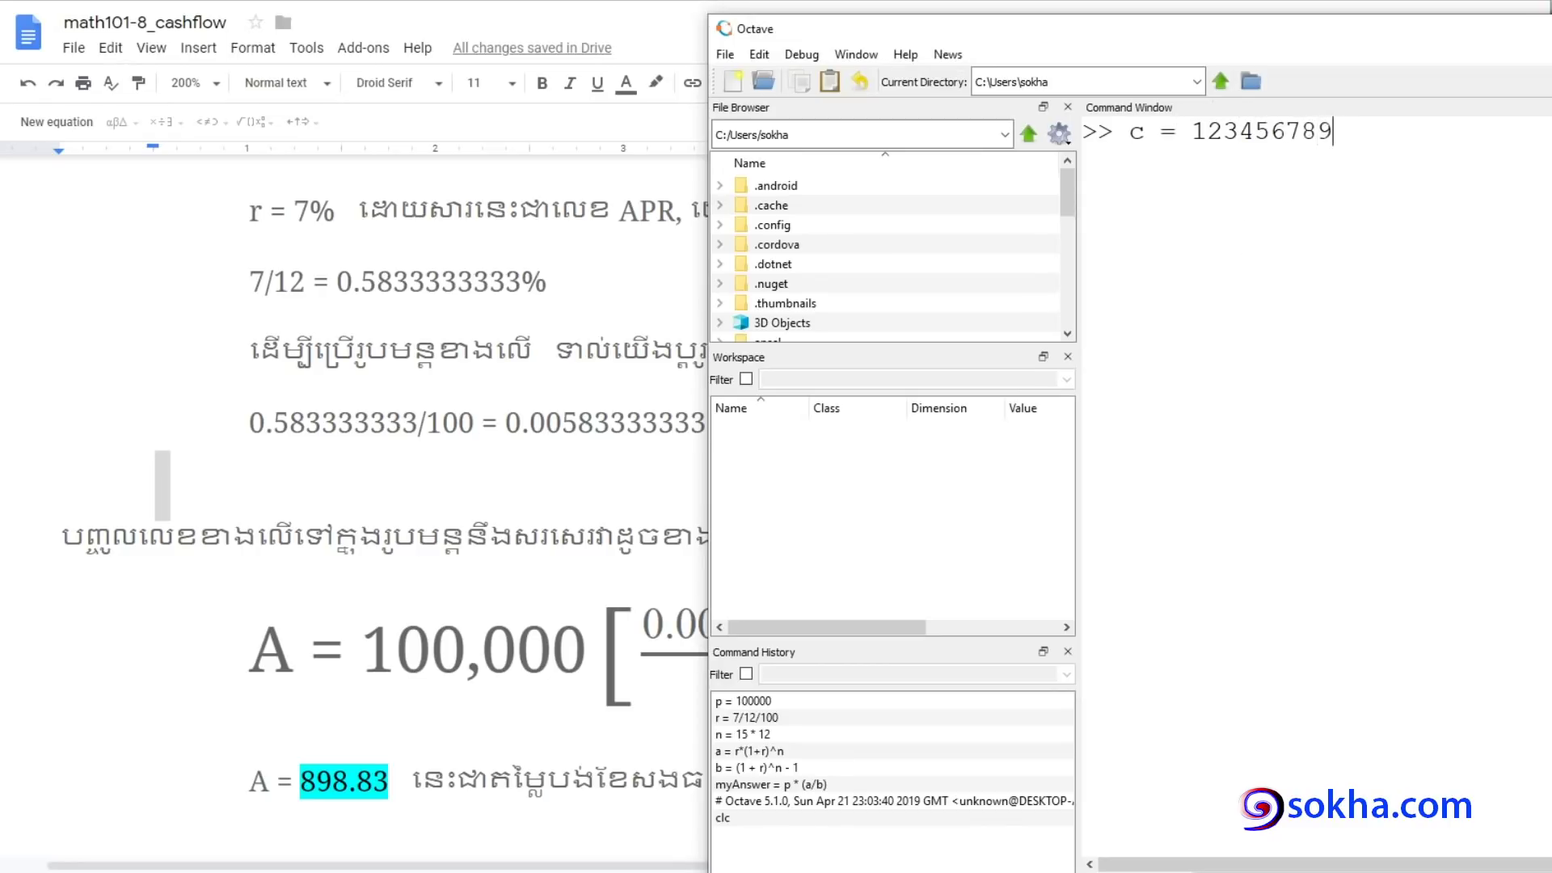
key("Return")
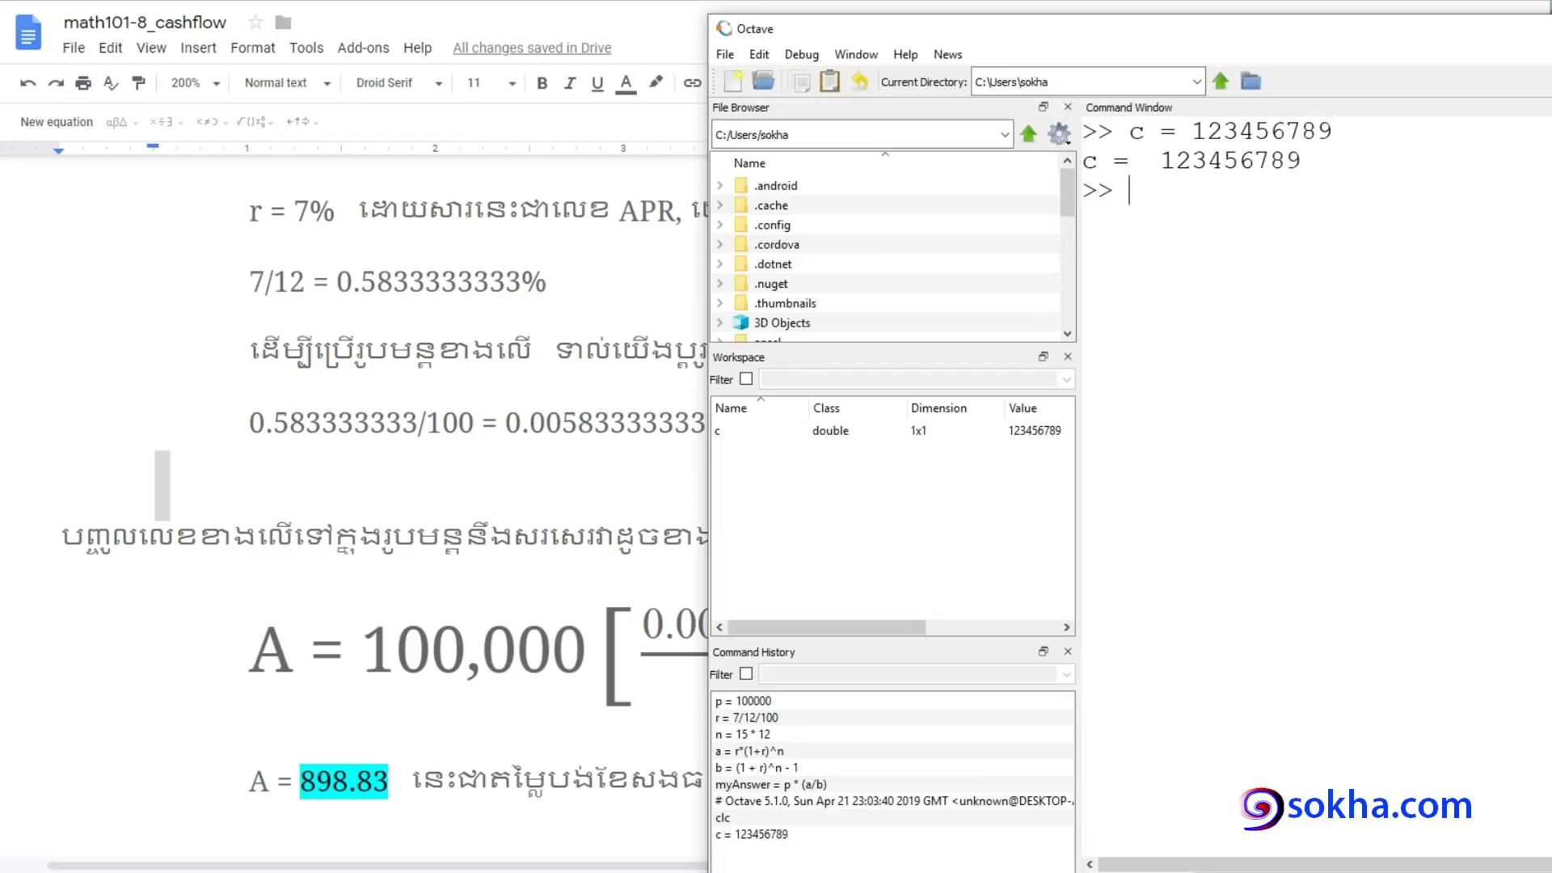
left_click_drag(1171, 273, 1161, 361)
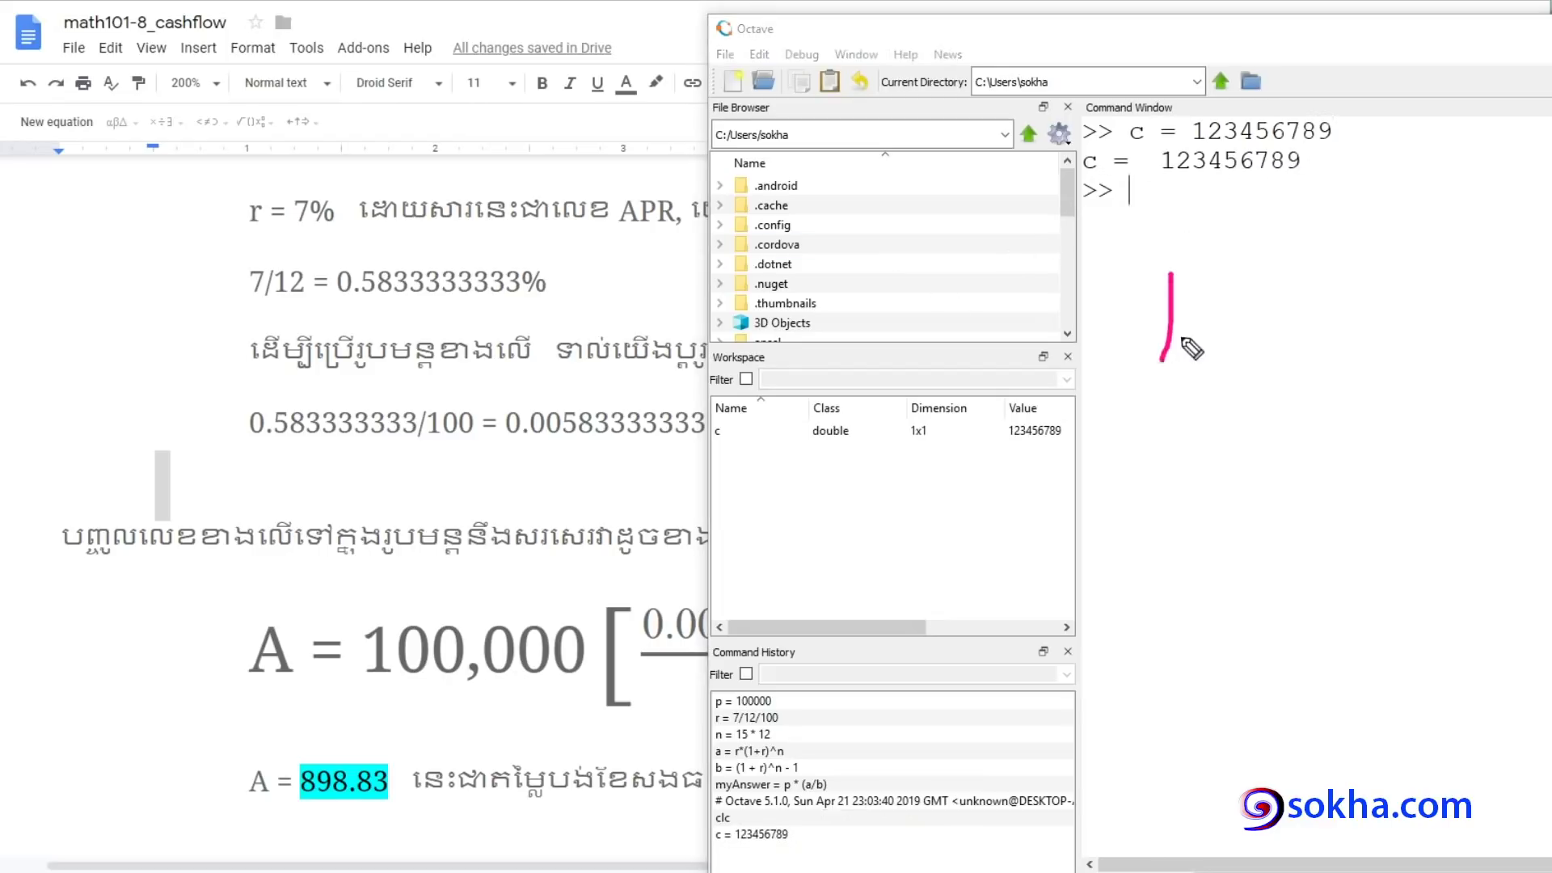
left_click_drag(1218, 282, 1316, 350)
left_click_drag(1357, 272, 1356, 349)
mouse_move(1505, 267)
left_mouse_down()
mouse_move(1548, 323)
mouse_move(1537, 351)
left_mouse_up()
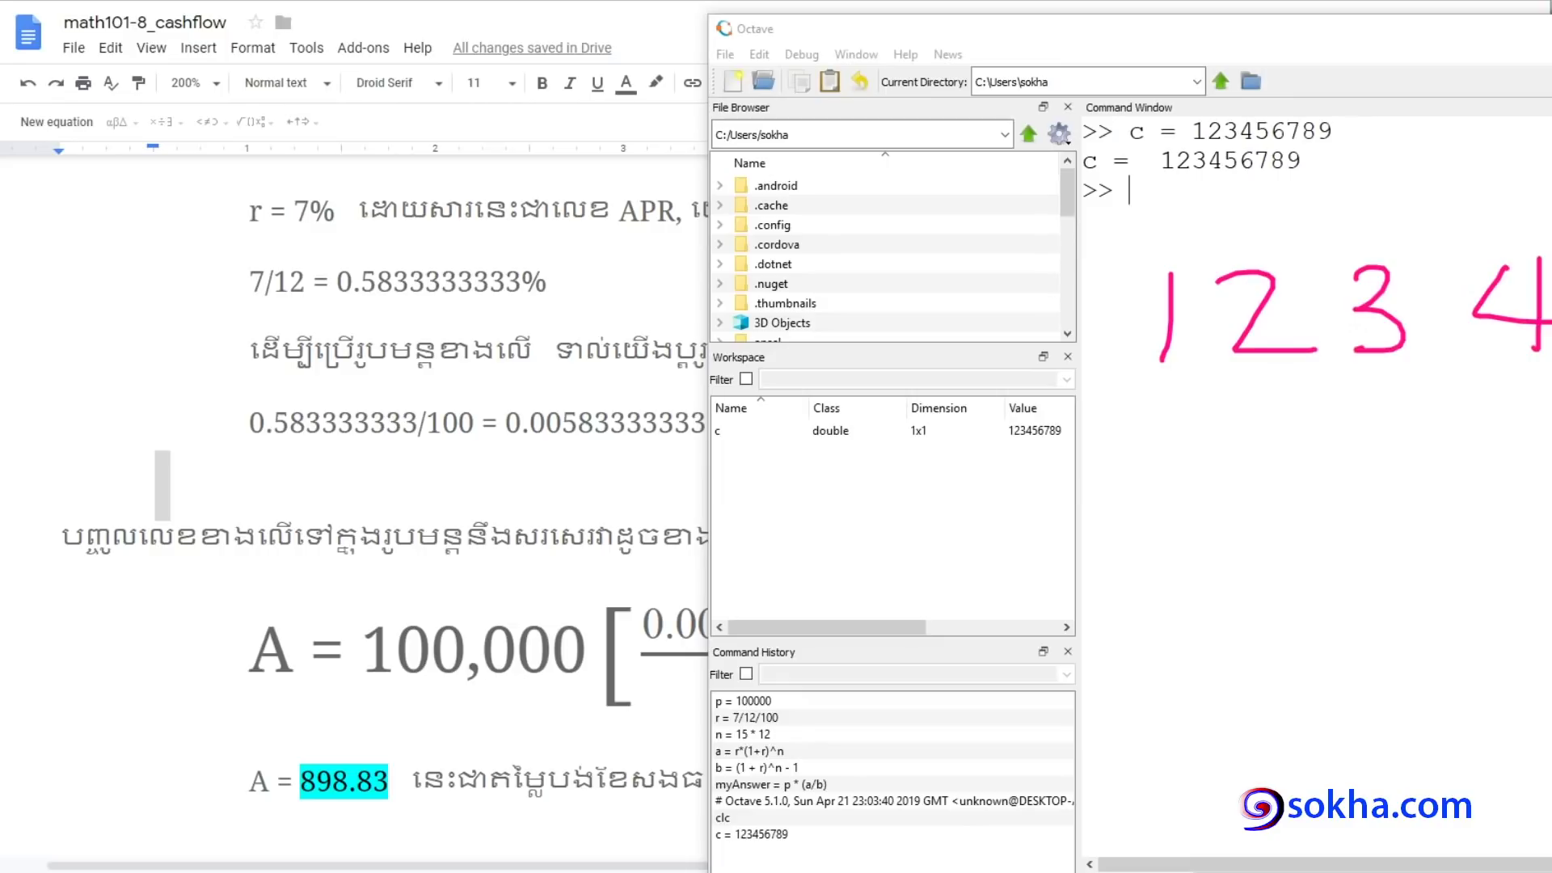
left_click_drag(862, 31, 153, 0)
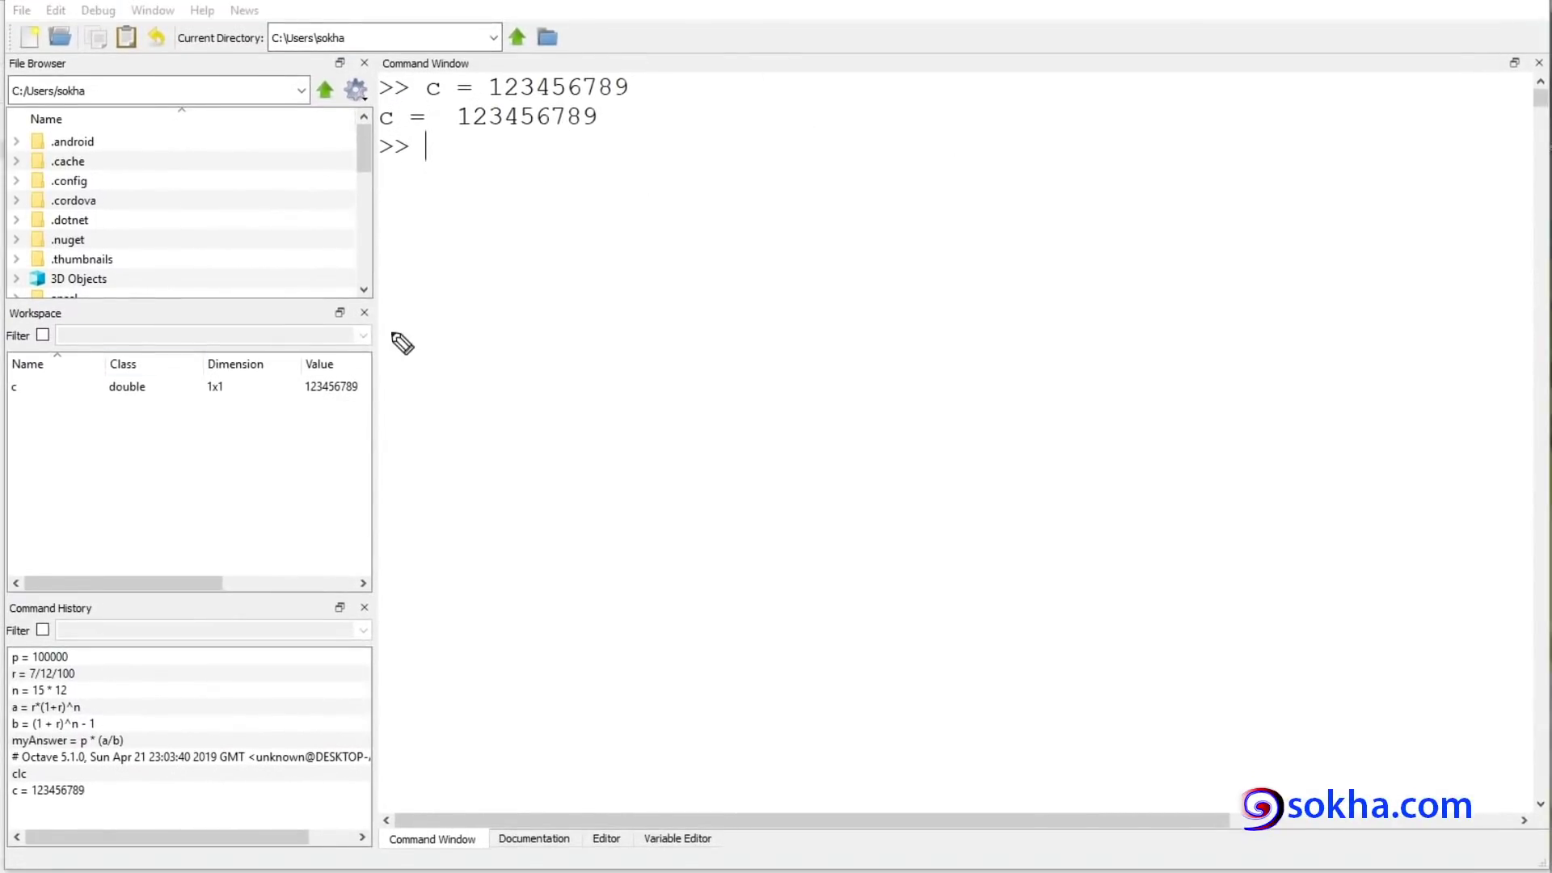
left_click_drag(399, 325, 386, 419)
mouse_move(458, 341)
left_mouse_down()
mouse_move(487, 389)
mouse_move(529, 388)
left_mouse_up()
mouse_move(598, 338)
left_mouse_down()
mouse_move(633, 346)
mouse_move(605, 392)
left_mouse_up()
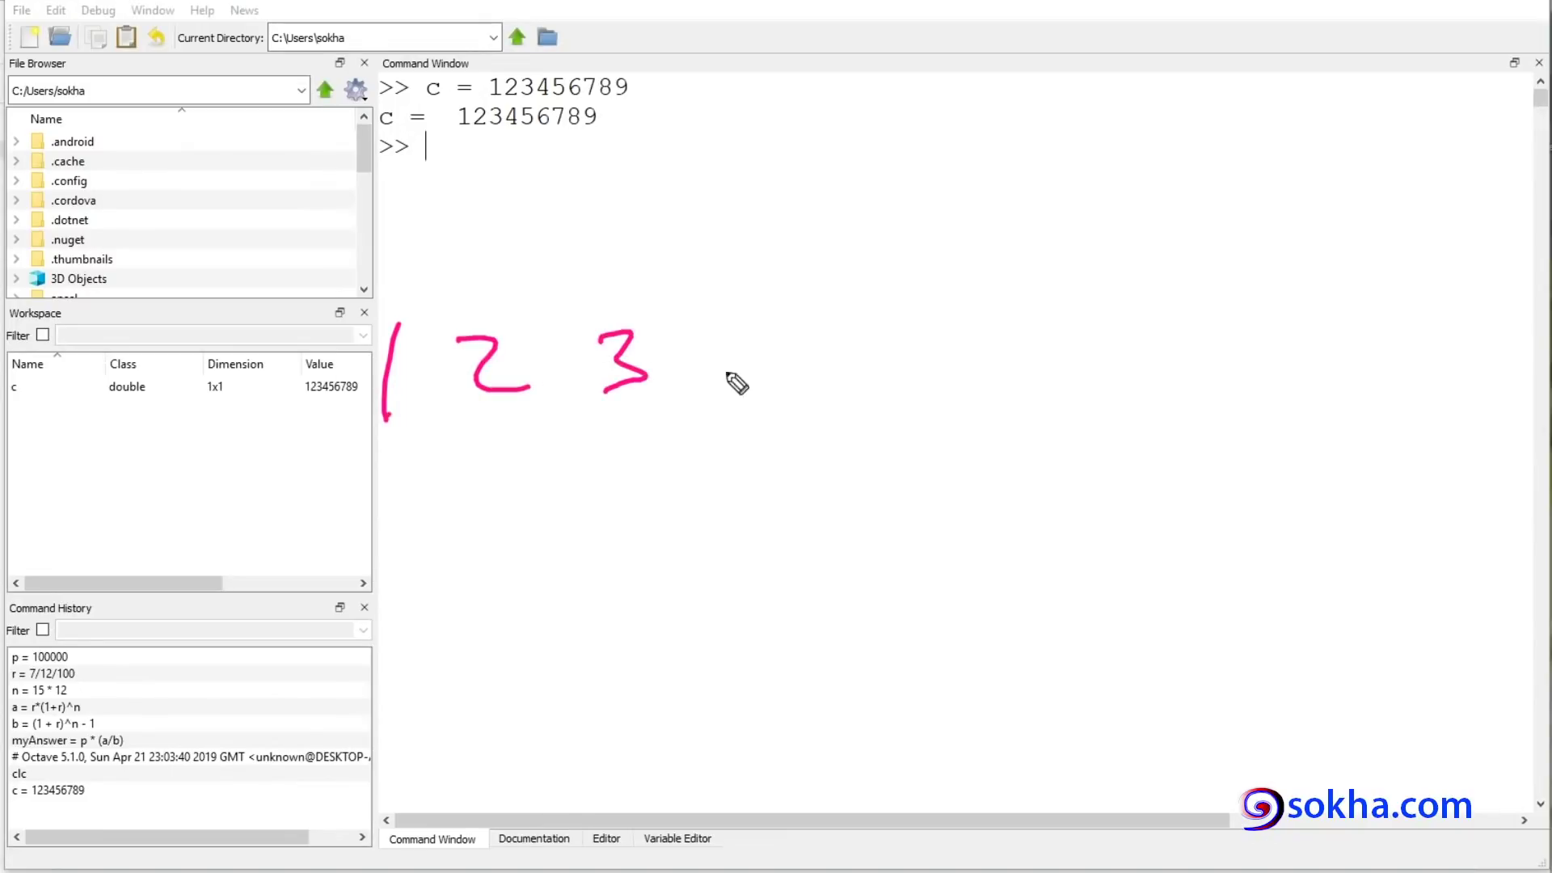
mouse_move(739, 331)
left_mouse_down()
mouse_move(787, 368)
mouse_move(756, 402)
left_mouse_up()
left_click_drag(901, 324, 858, 396)
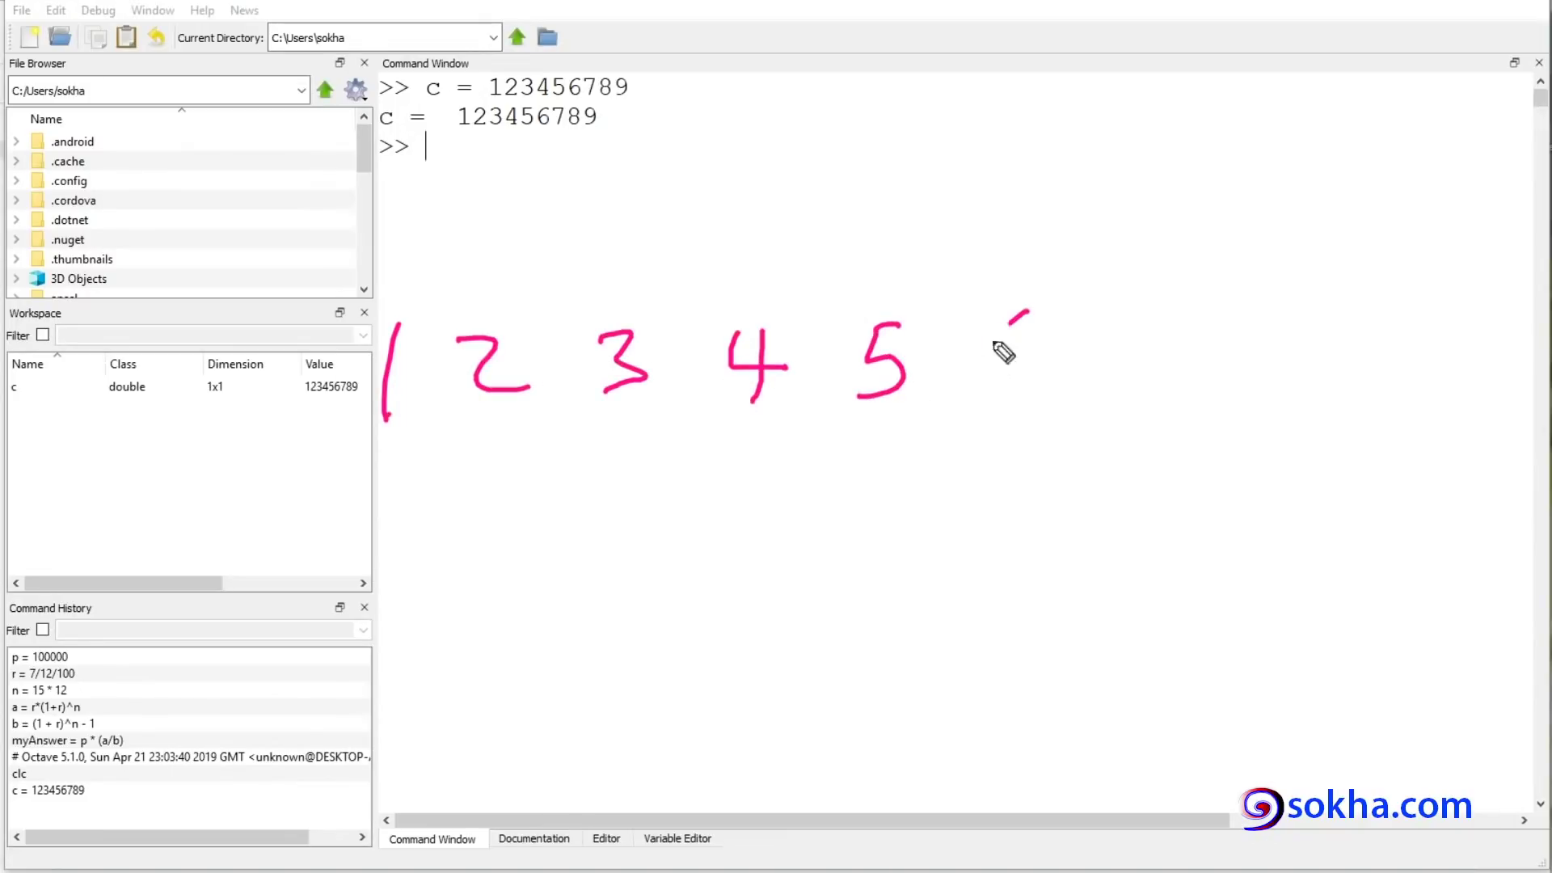
left_click_drag(1027, 312, 986, 373)
mouse_move(1087, 316)
left_mouse_down()
mouse_move(1141, 368)
mouse_move(1140, 408)
left_mouse_up()
mouse_move(1262, 306)
left_mouse_down()
mouse_move(1229, 374)
mouse_move(1241, 305)
left_mouse_up()
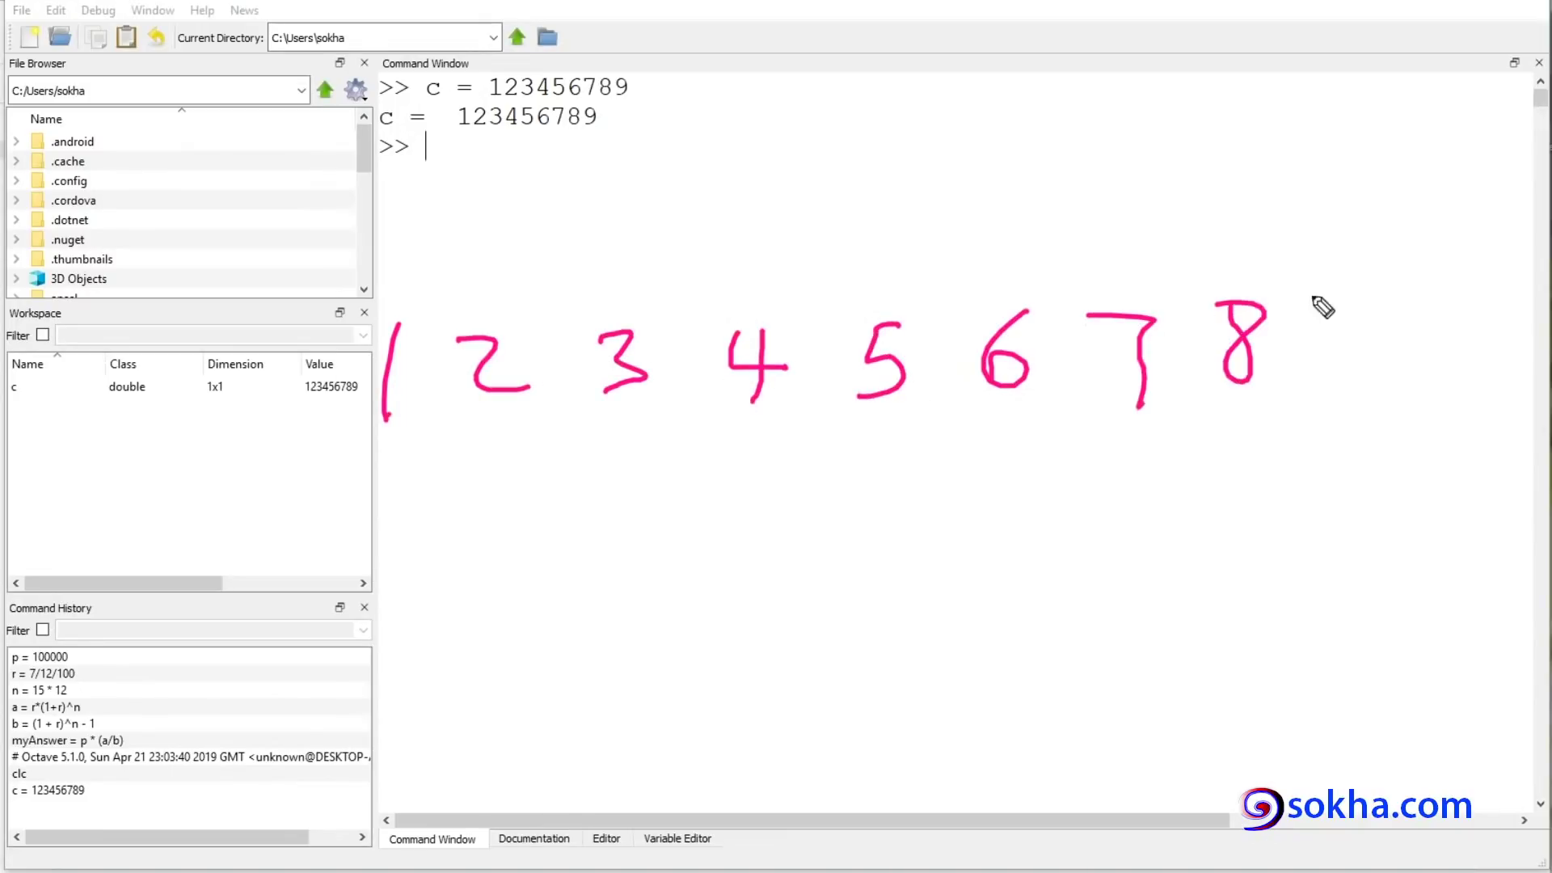
left_click_drag(1325, 283, 1340, 372)
left_click_drag(619, 120, 788, 113)
left_click_drag(647, 97, 644, 148)
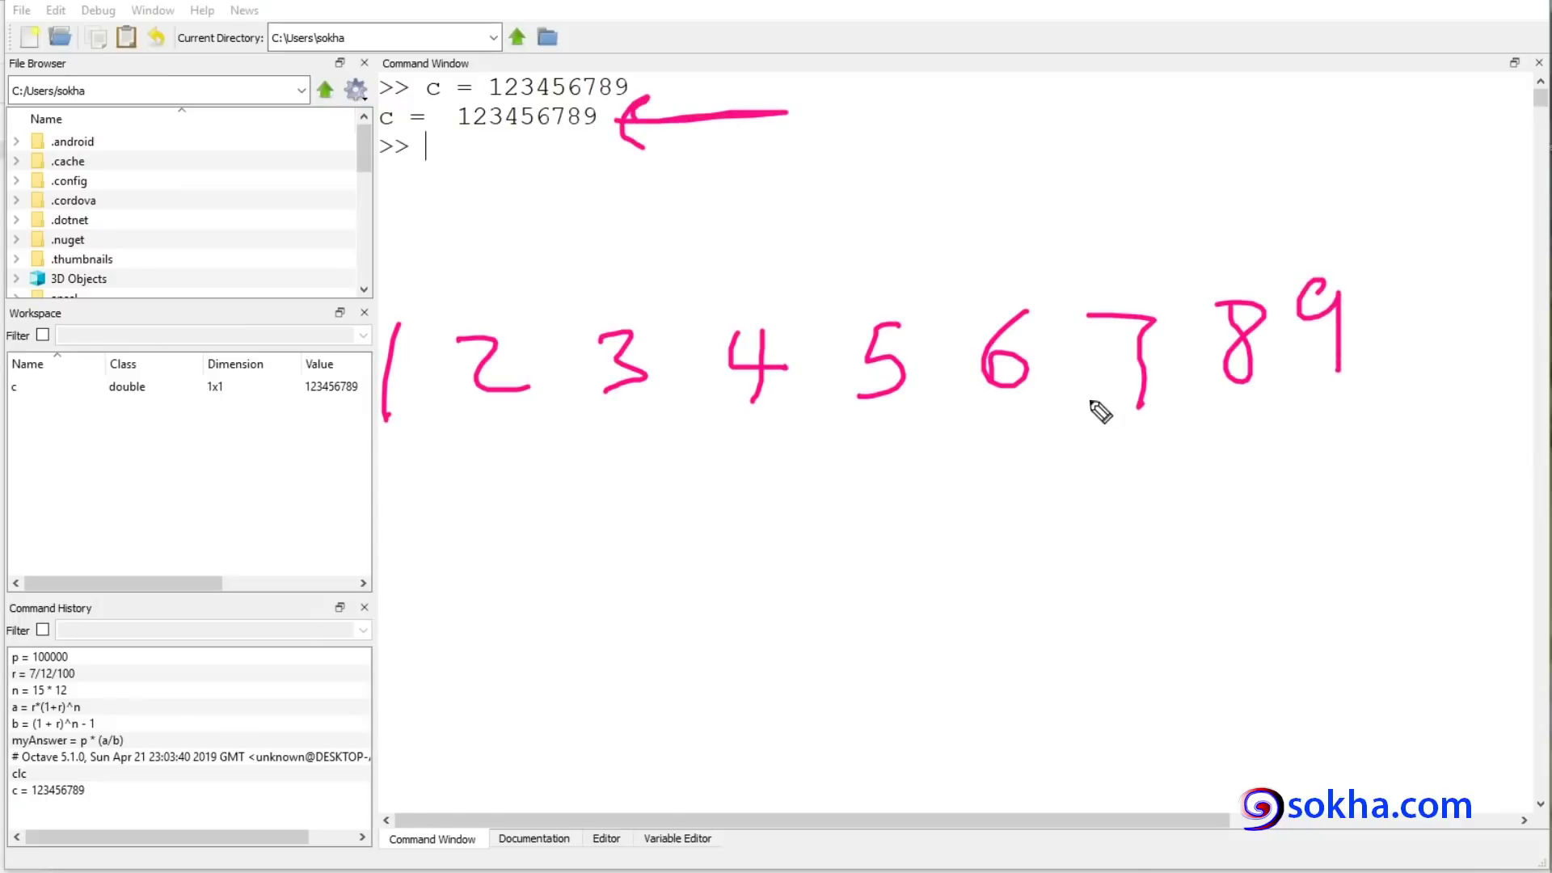
left_click_drag(1088, 401, 1028, 443)
left_click_drag(1086, 392, 1055, 438)
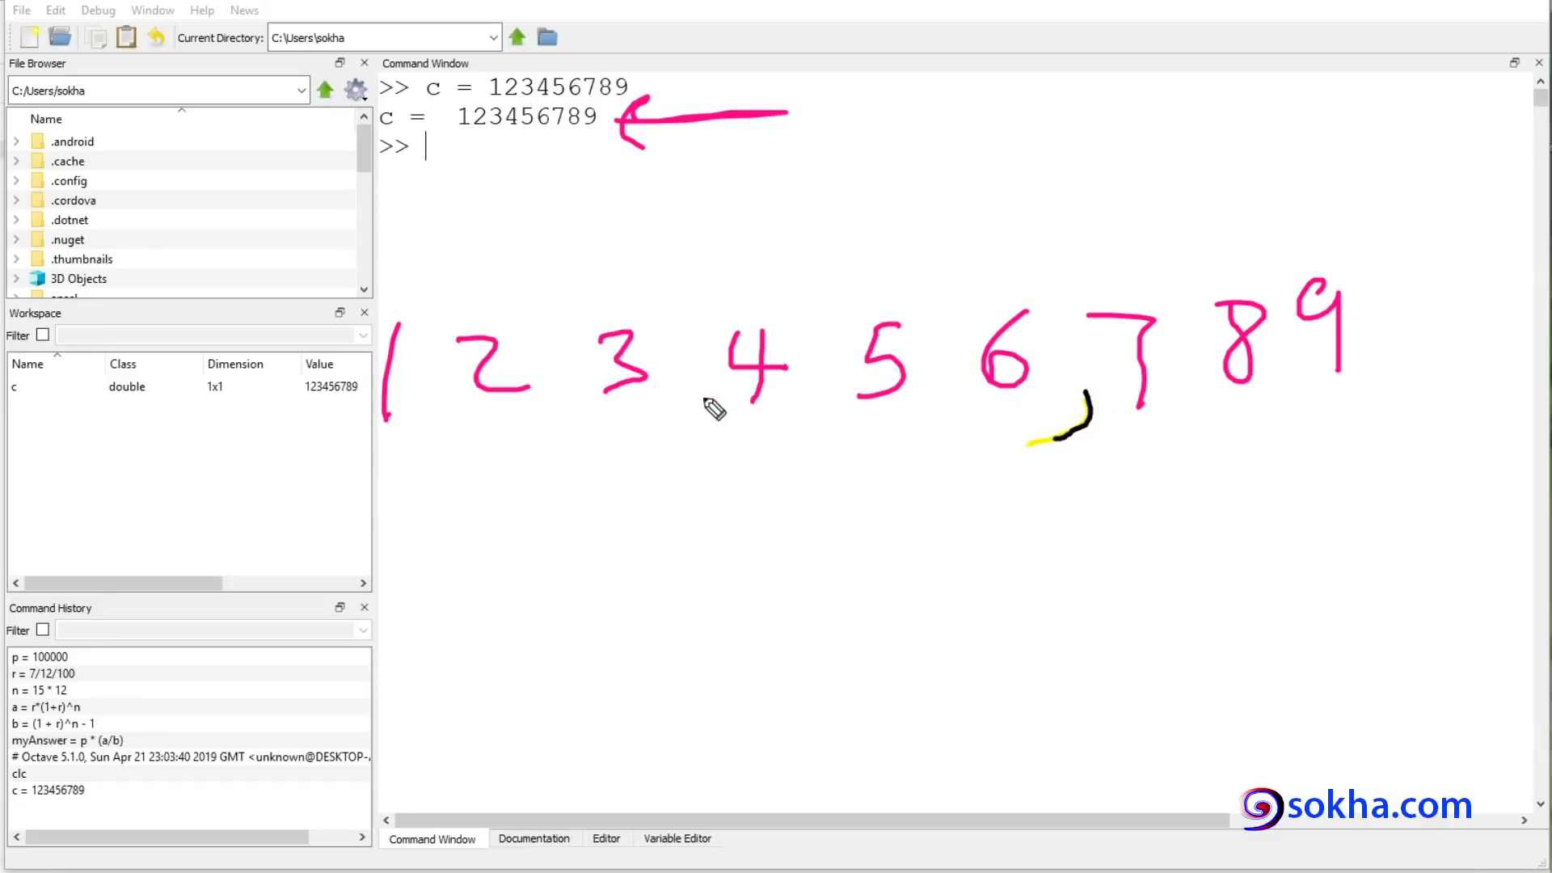
left_click_drag(691, 391, 664, 430)
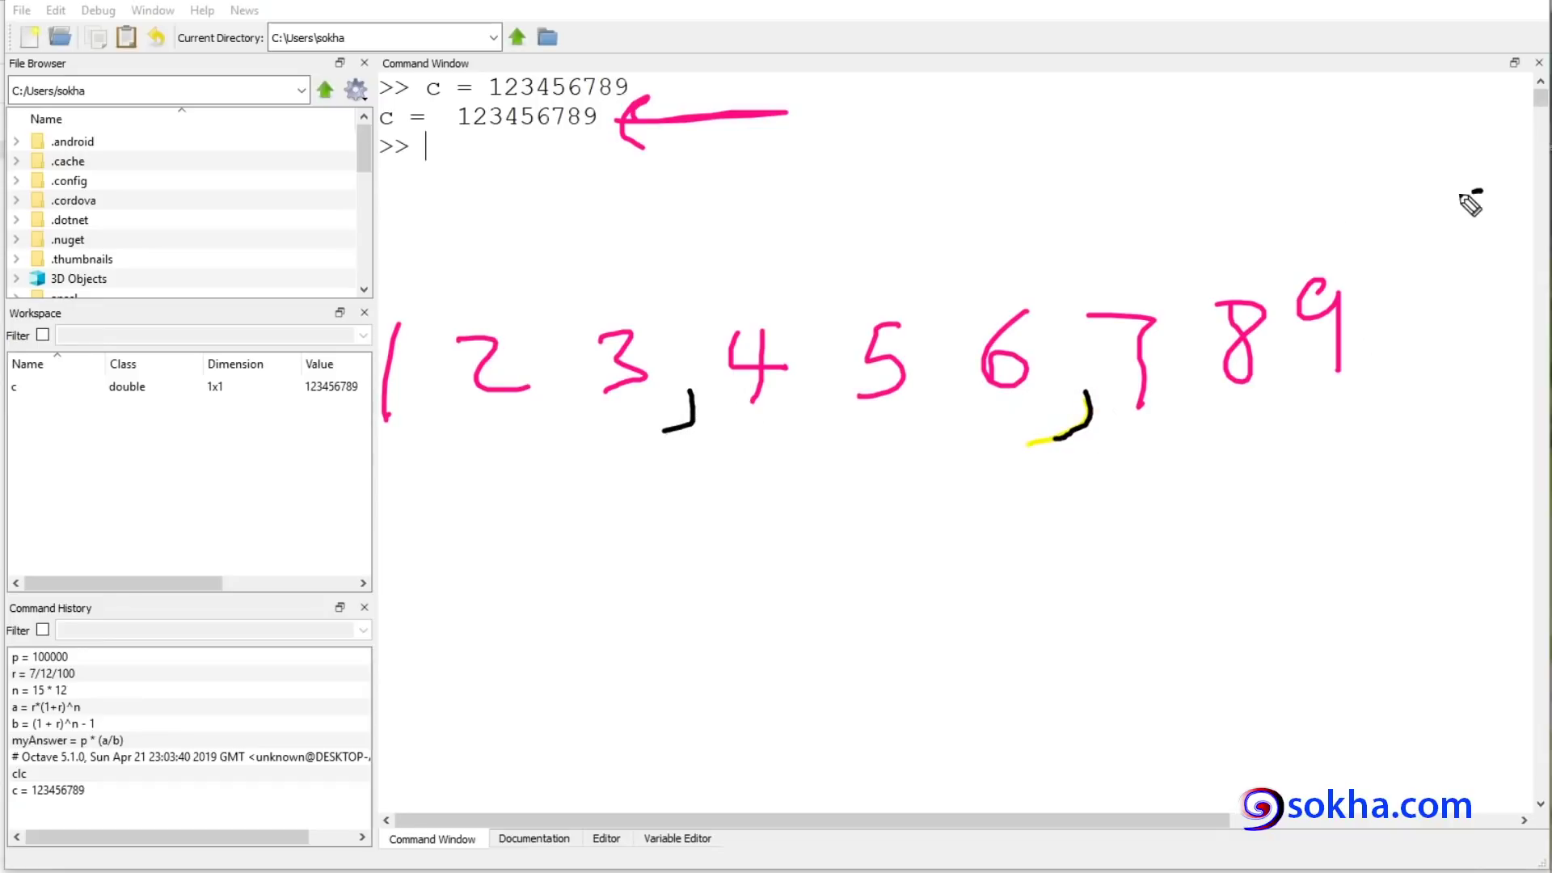
mouse_move(1482, 191)
left_mouse_down()
mouse_move(1296, 222)
mouse_move(1354, 228)
left_mouse_up()
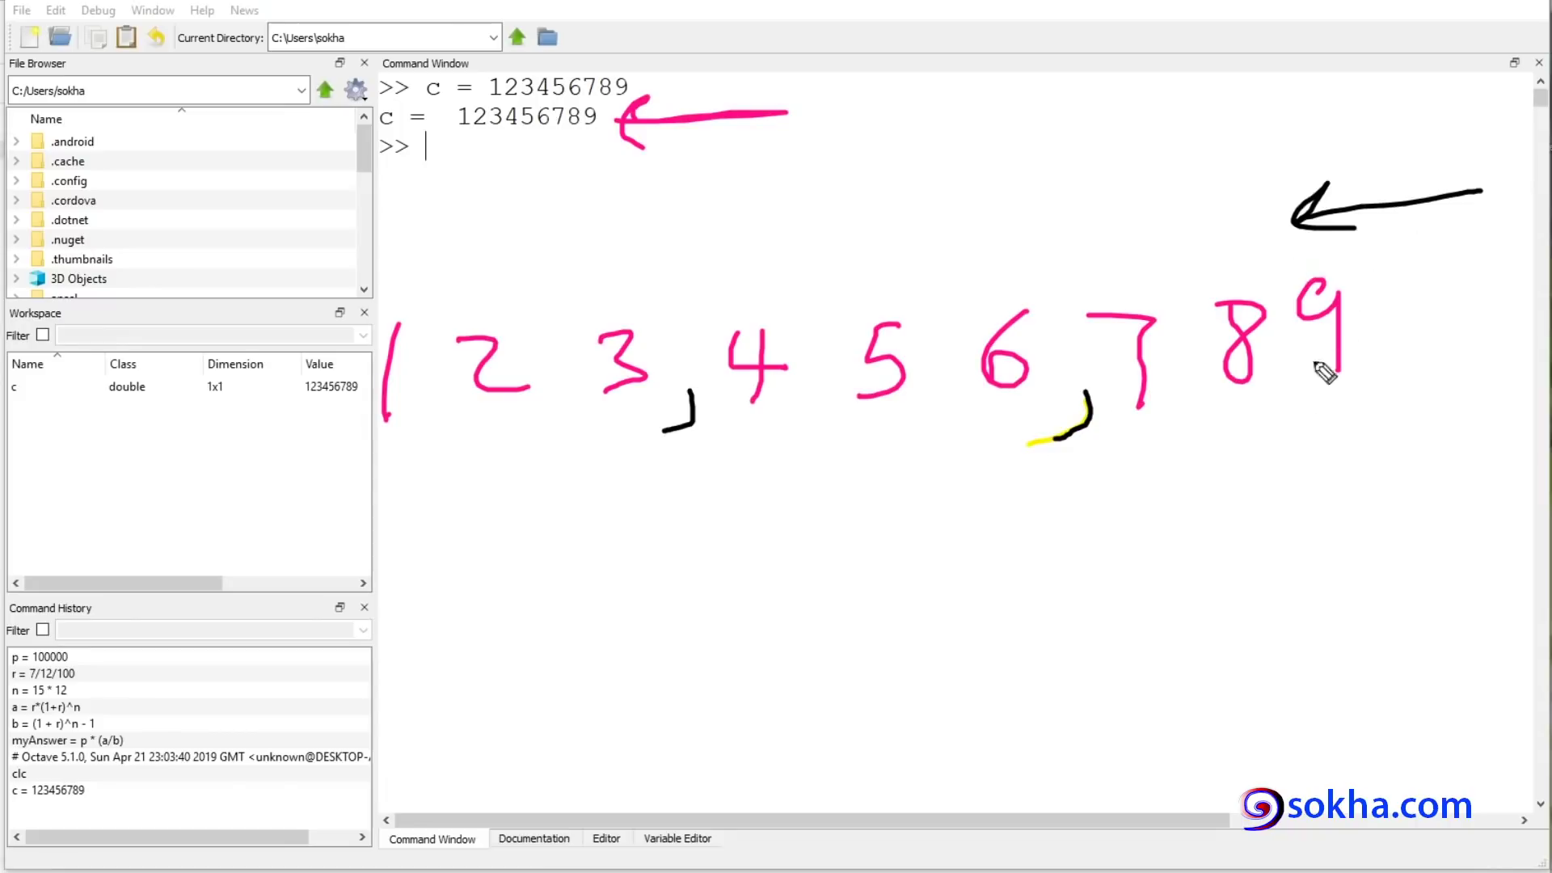
left_click_drag(1323, 388, 1311, 419)
left_click_drag(1218, 402, 1237, 428)
left_click_drag(1124, 419, 1142, 437)
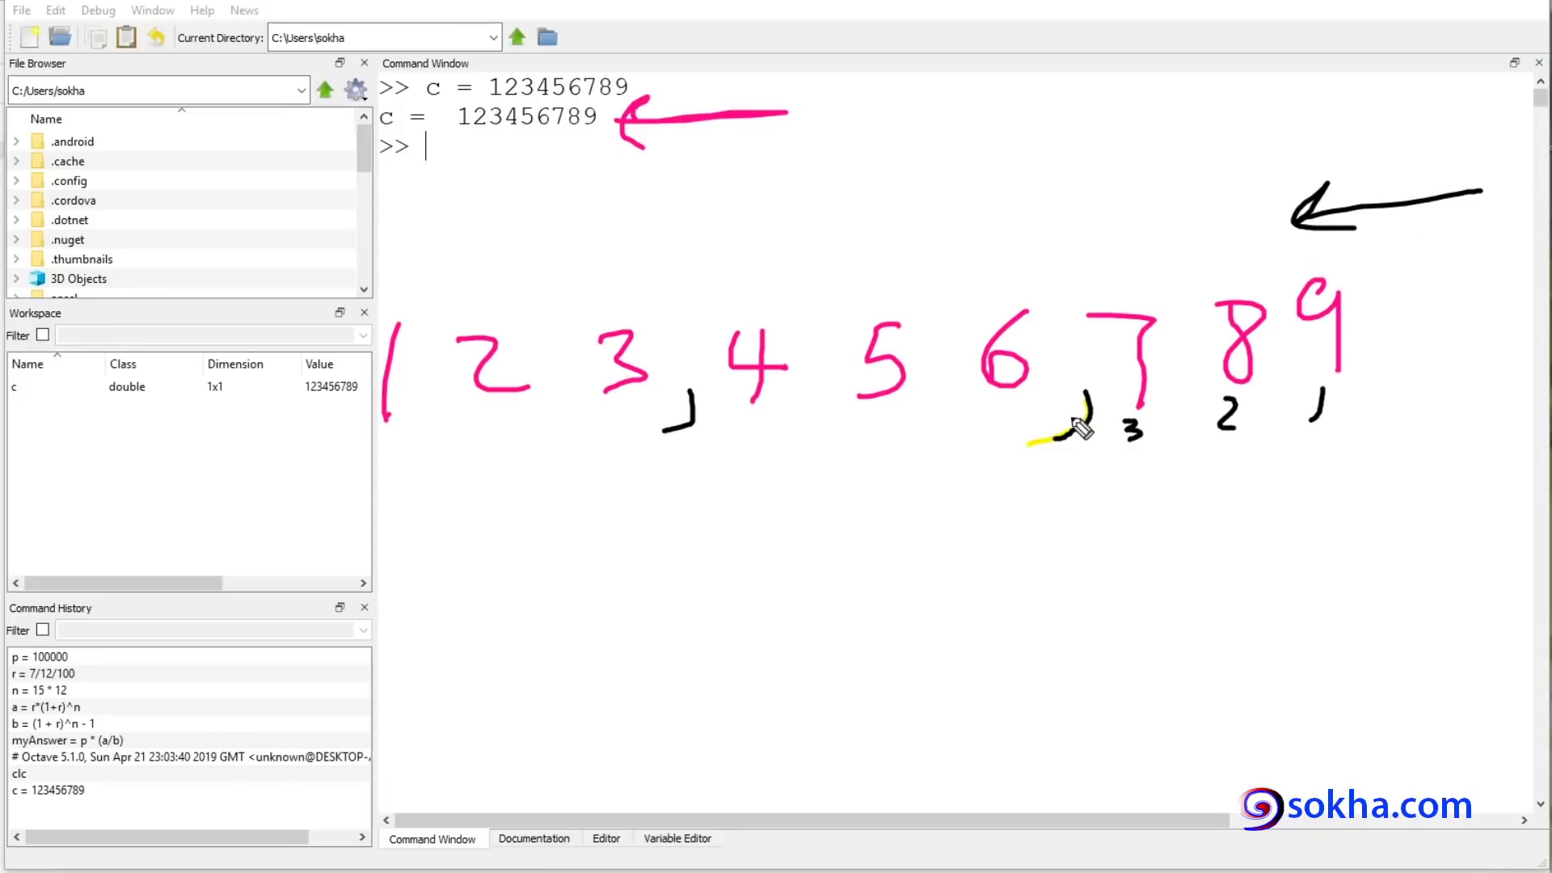
left_click_drag(1011, 254, 1005, 281)
mouse_move(871, 260)
left_mouse_down()
mouse_move(881, 288)
mouse_move(913, 296)
left_mouse_up()
left_click_drag(738, 278, 760, 309)
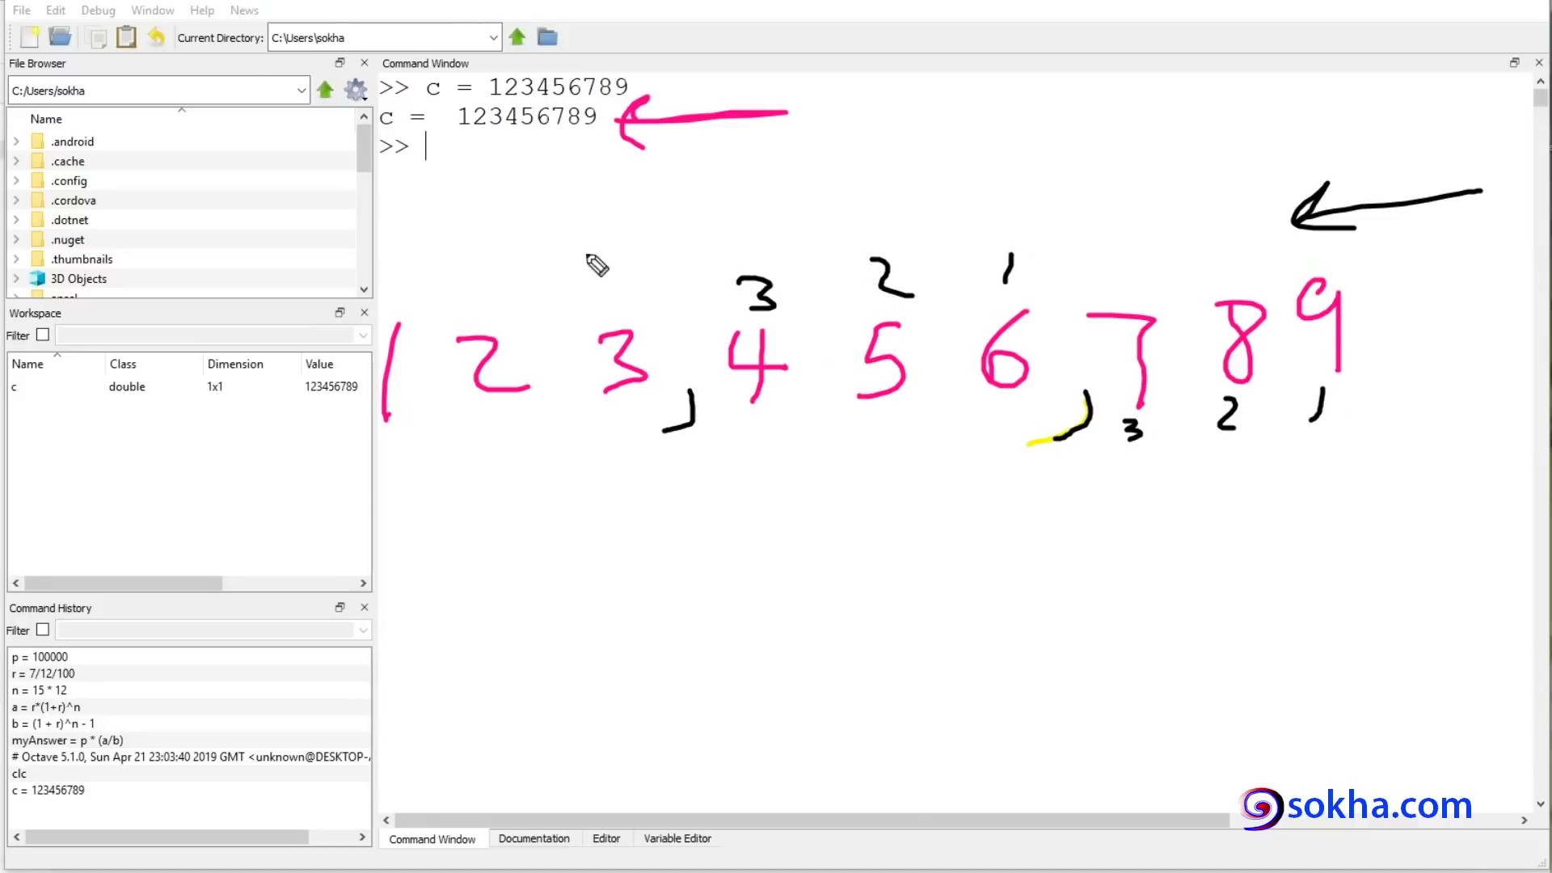
left_click_drag(611, 282, 606, 307)
left_click_drag(469, 293, 488, 314)
left_click_drag(386, 274, 397, 308)
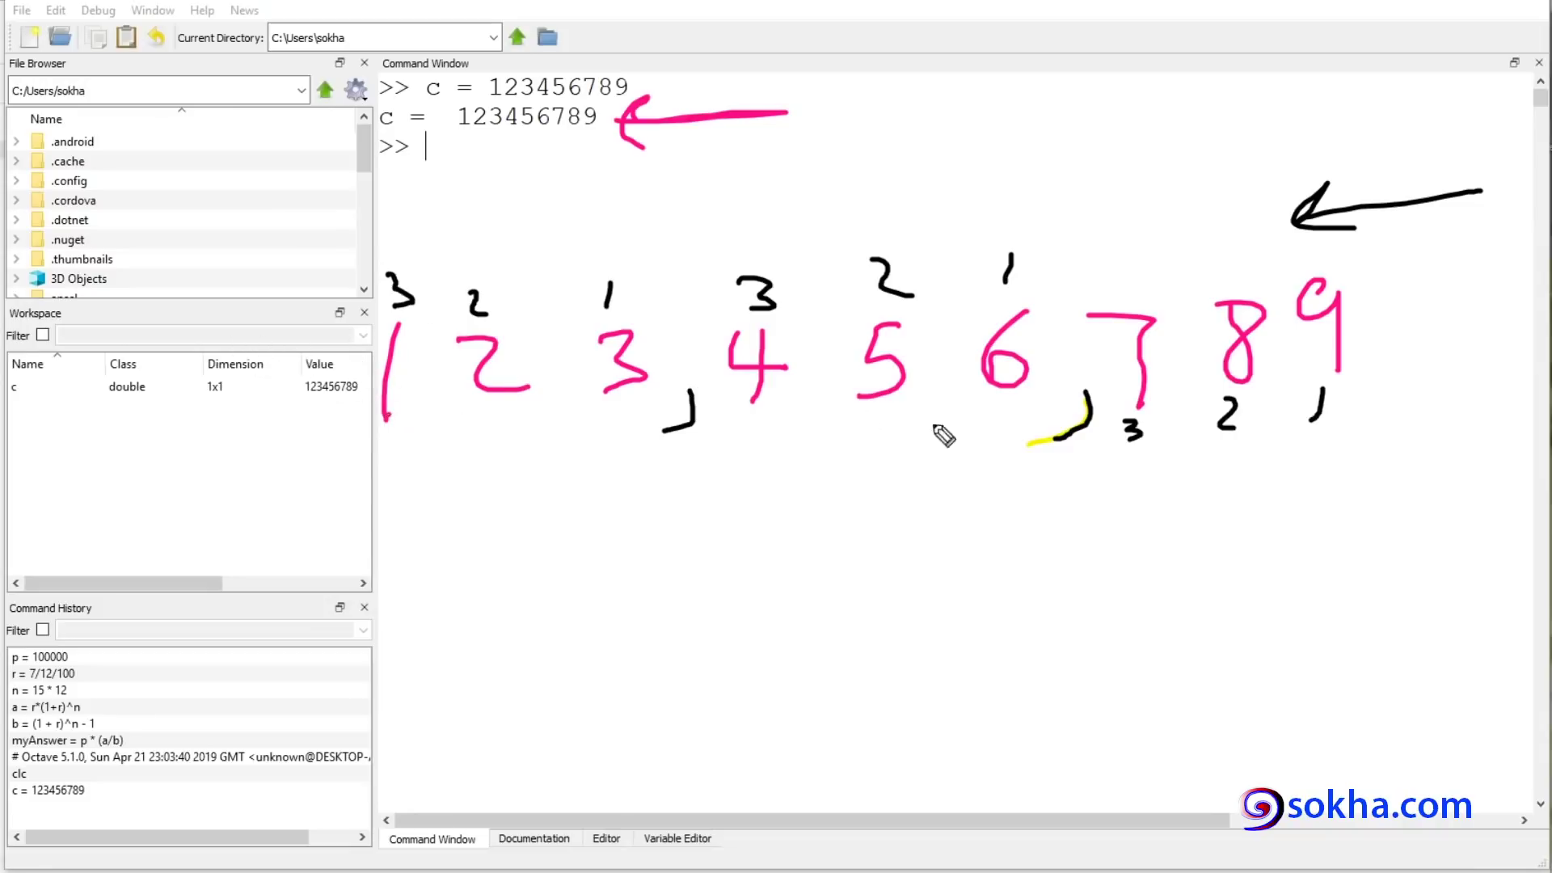
mouse_move(687, 398)
left_mouse_down()
mouse_move(662, 432)
mouse_move(697, 428)
left_mouse_up()
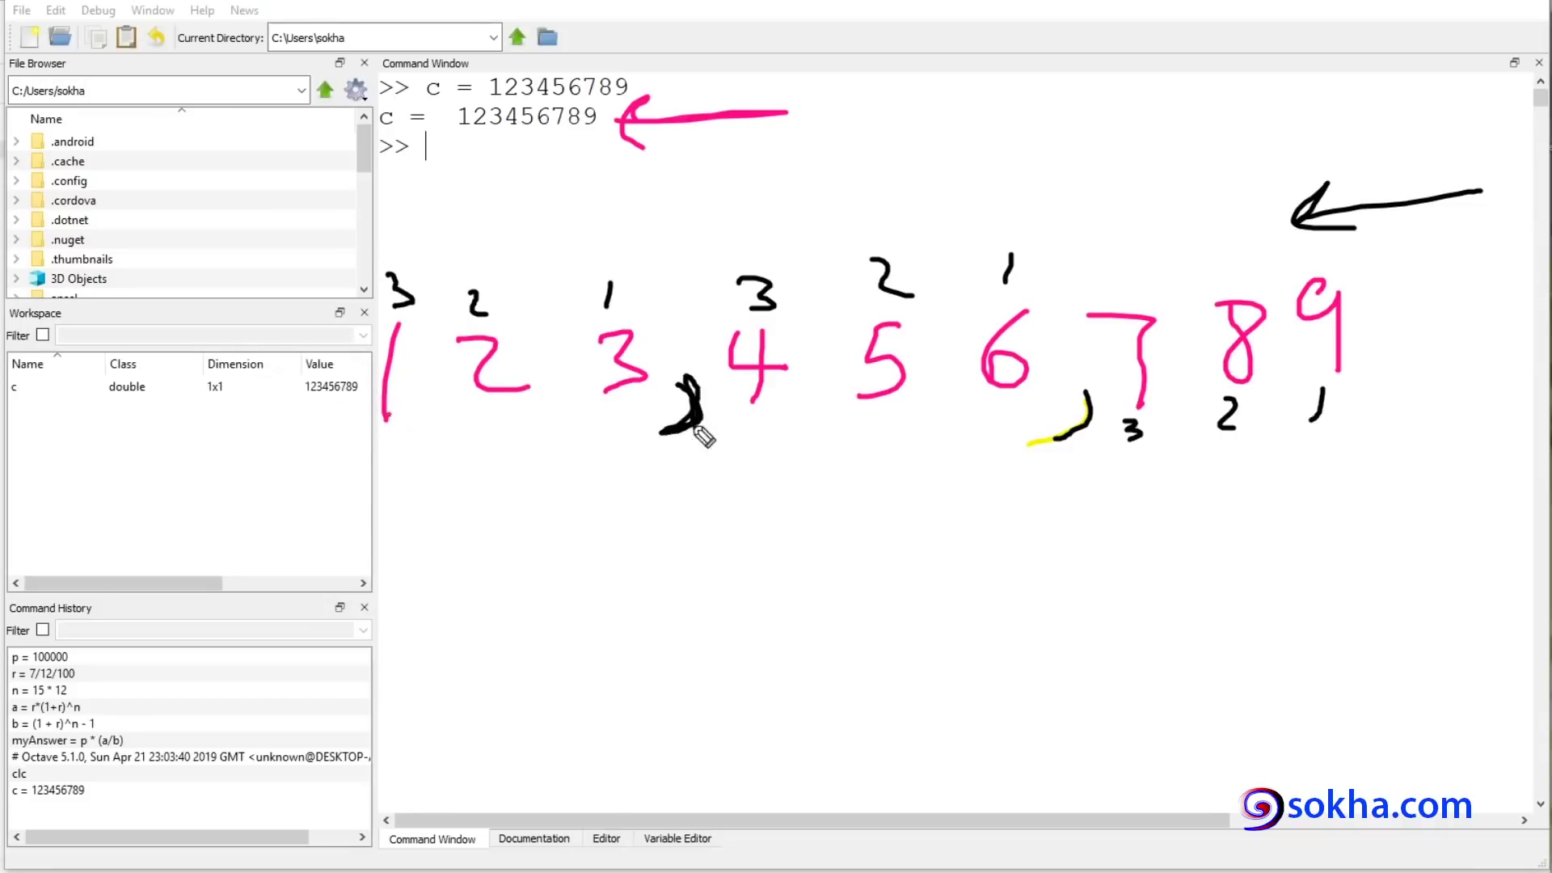
left_click_drag(1081, 381, 1055, 433)
mouse_move(1348, 253)
left_mouse_down()
mouse_move(1154, 248)
mouse_move(1152, 279)
left_mouse_up()
mouse_move(1008, 415)
left_mouse_down()
mouse_move(792, 416)
mouse_move(788, 441)
left_mouse_up()
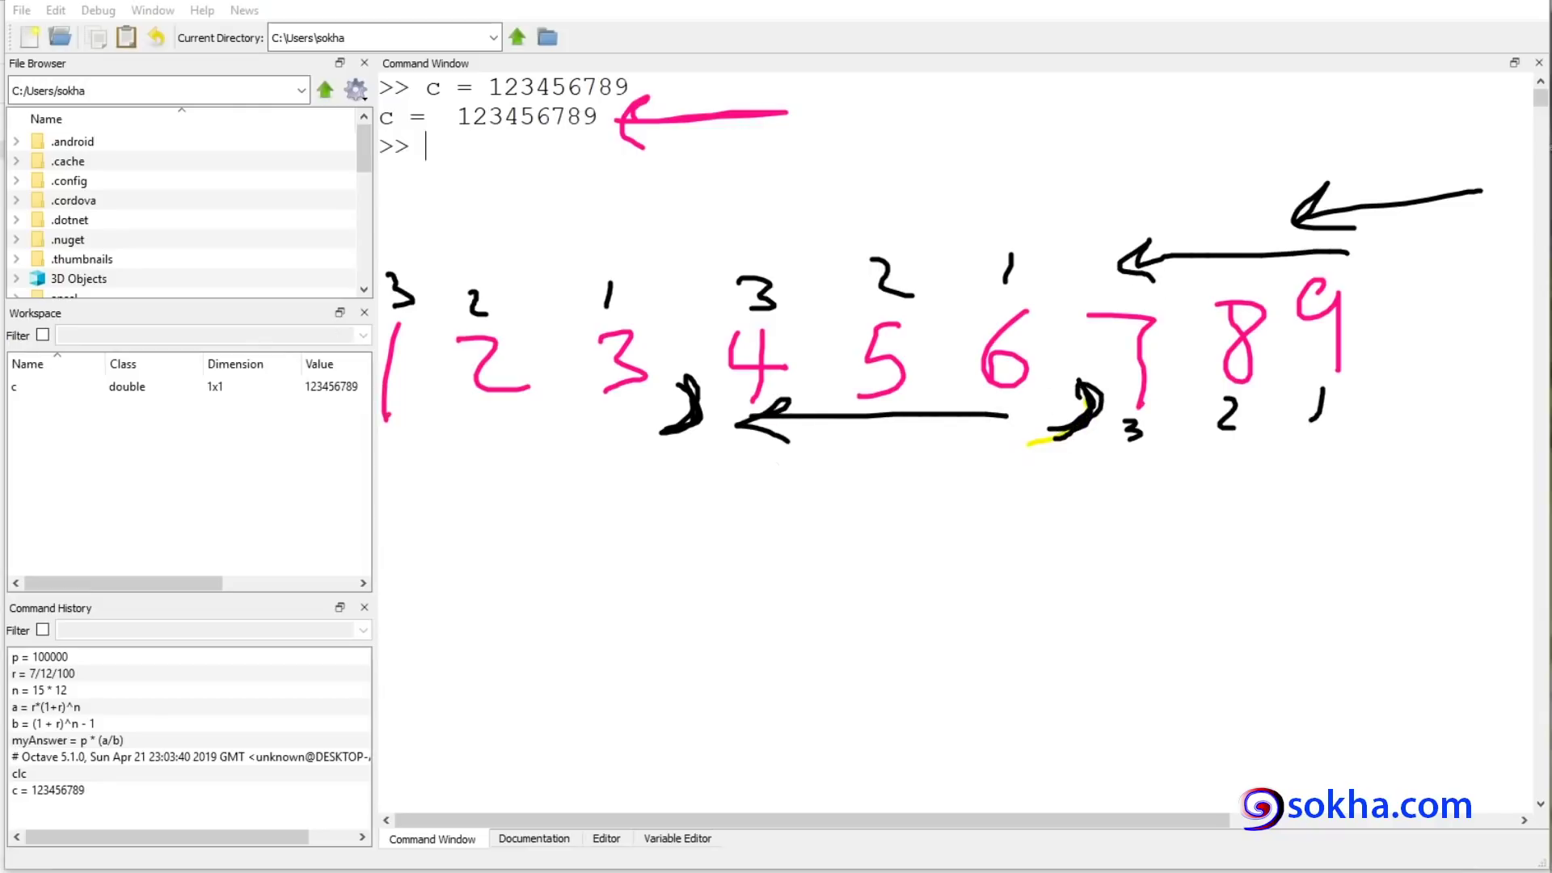
key("Escape")
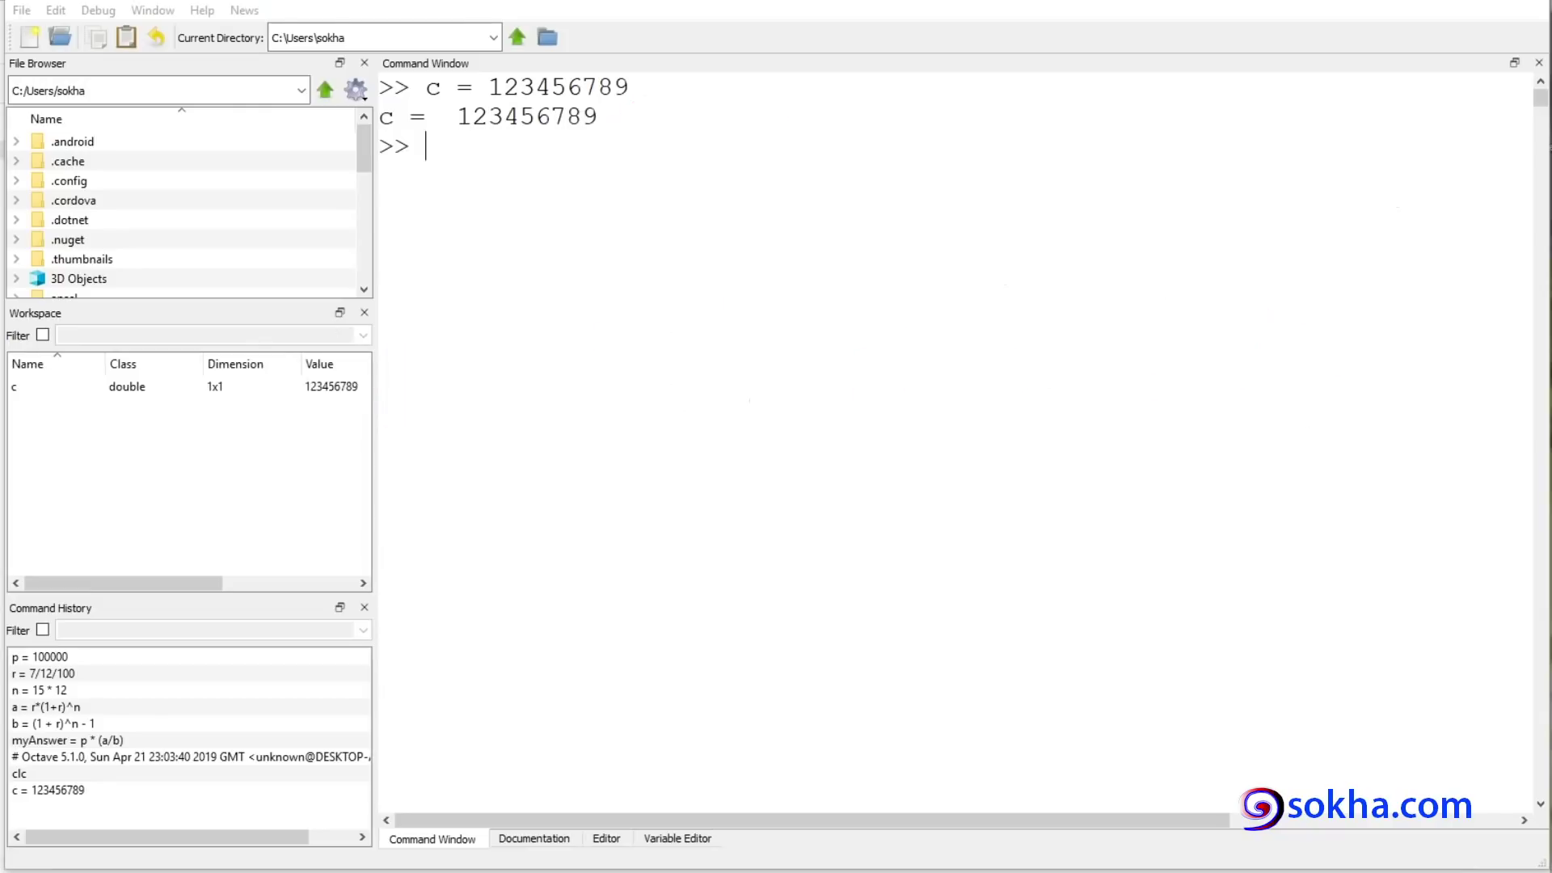
mouse_move(614, 117)
left_mouse_down()
mouse_move(647, 90)
mouse_move(634, 125)
mouse_move(663, 134)
left_mouse_up()
left_click_drag(457, 139, 598, 138)
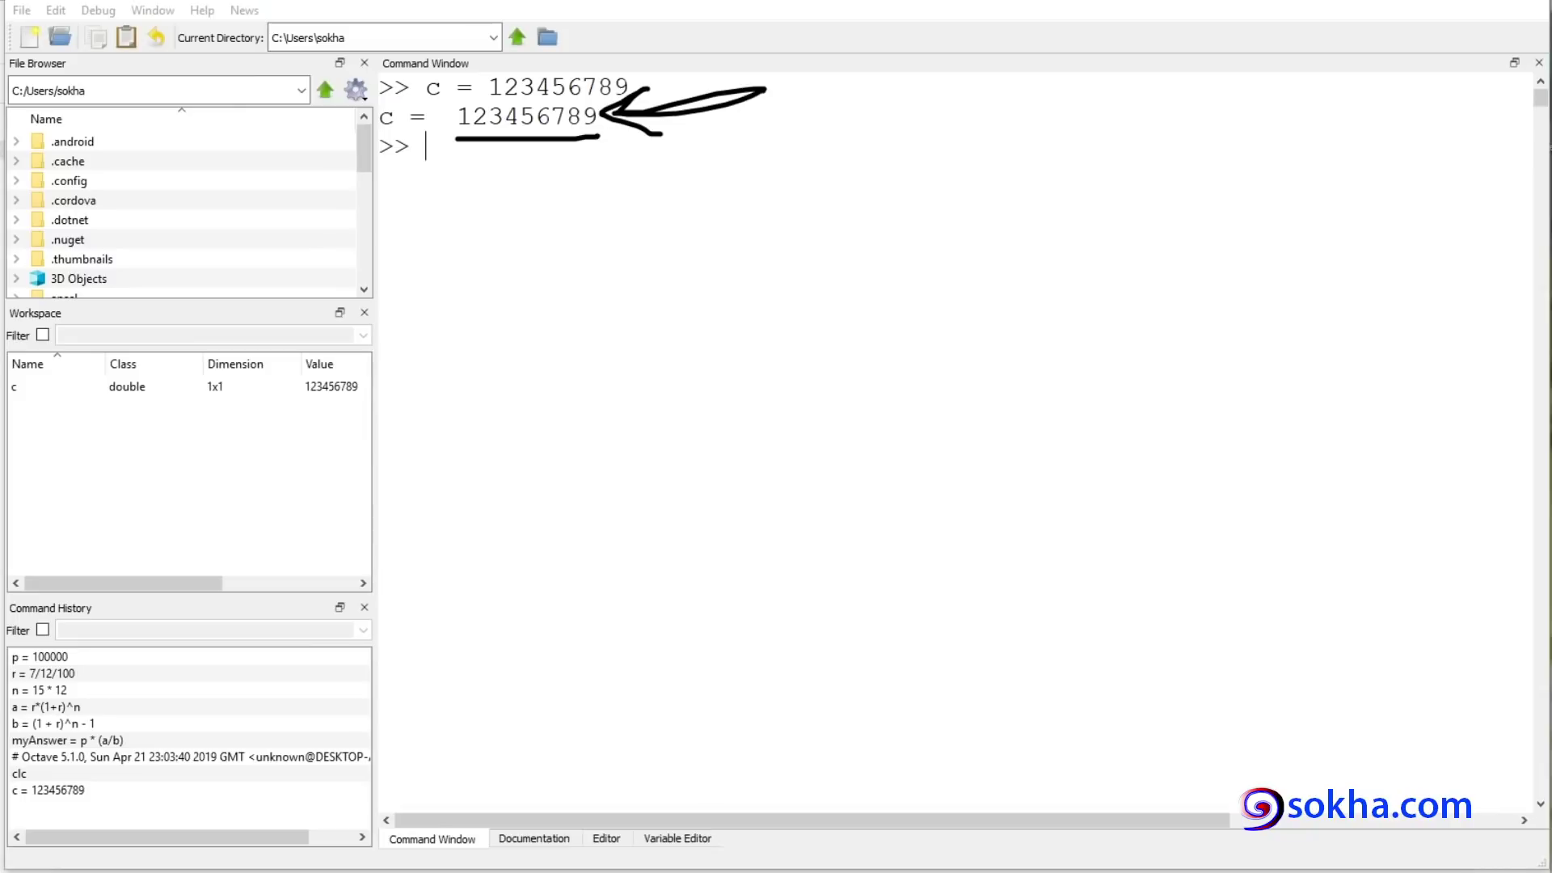
key("Escape")
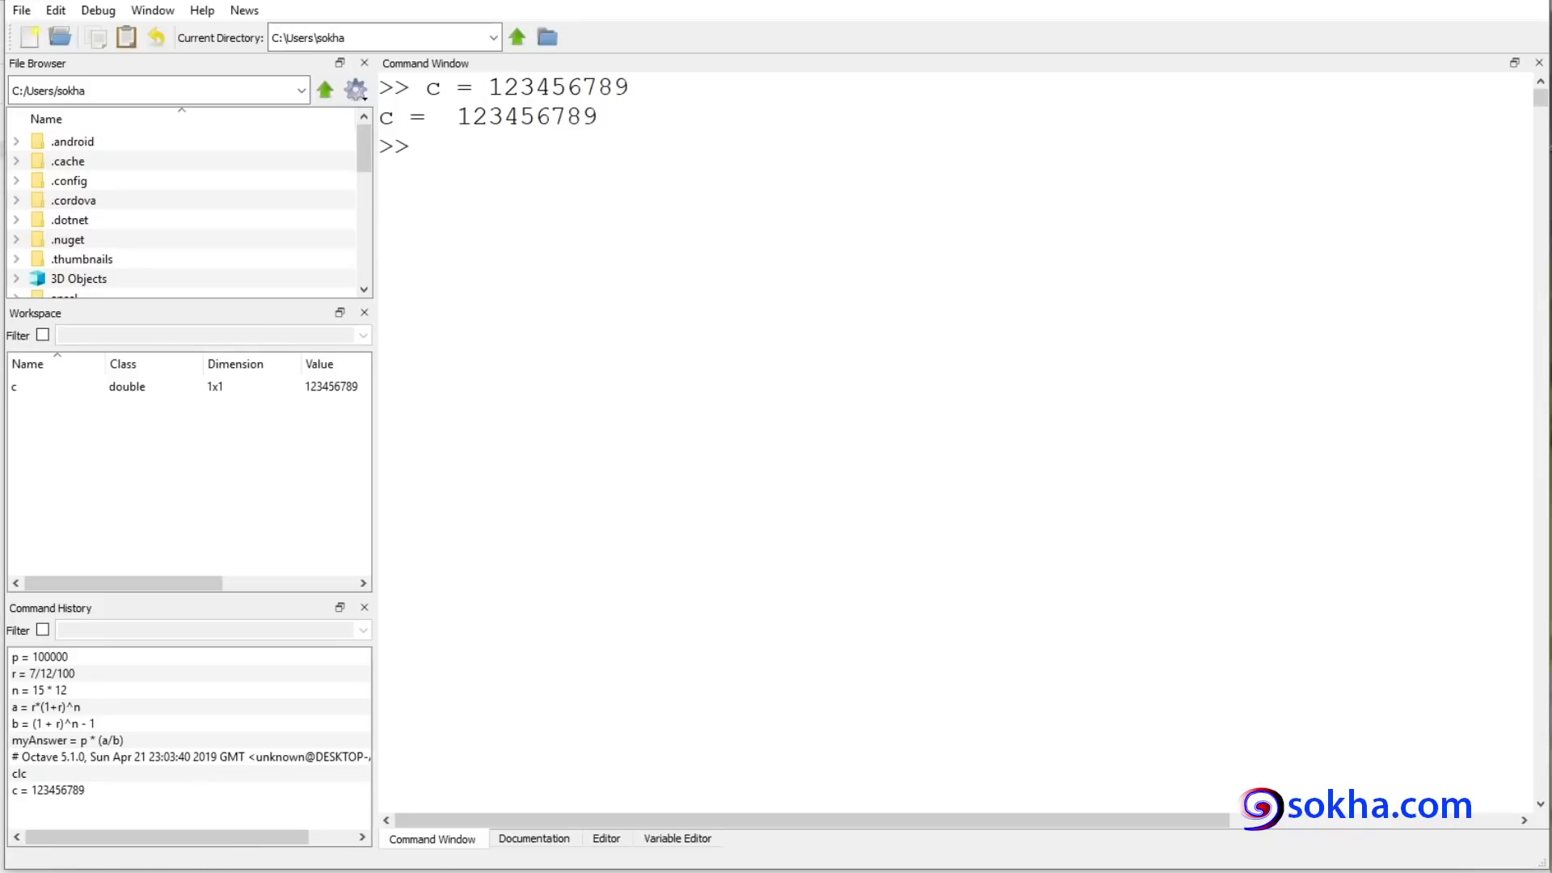
Handwrite 'String.Format' as an on-screen note
left_click_drag(558, 323, 487, 461)
left_click_drag(620, 304, 619, 471)
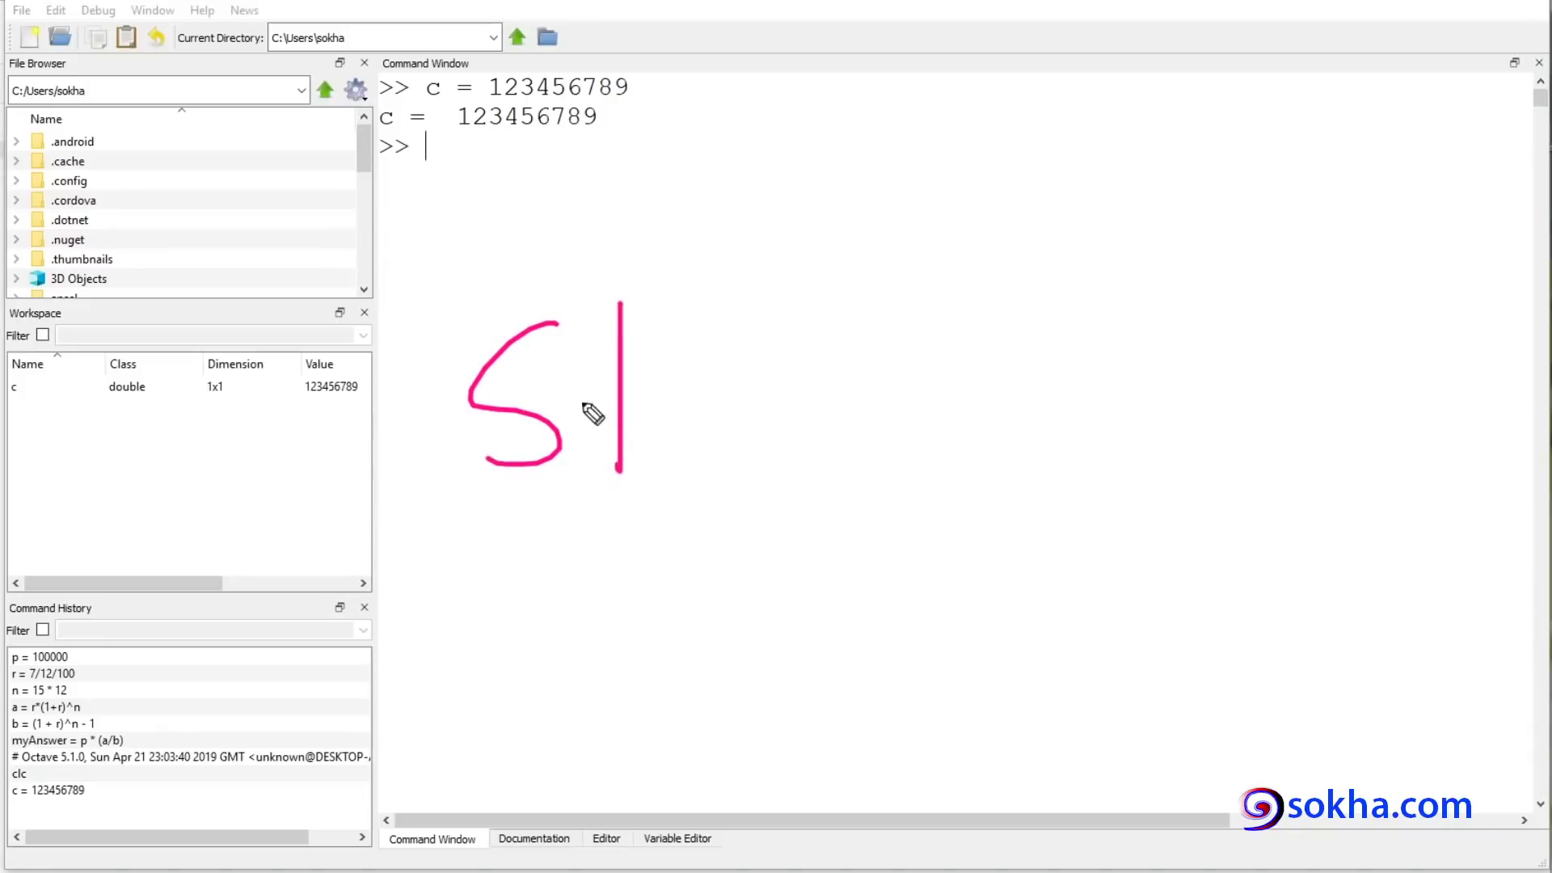
left_click_drag(577, 400, 653, 396)
mouse_move(683, 396)
left_mouse_down()
mouse_move(732, 394)
mouse_move(760, 443)
mouse_move(839, 445)
mouse_move(860, 520)
mouse_move(810, 491)
left_mouse_up()
left_click(758, 385)
left_click_drag(884, 412, 885, 430)
left_click(909, 437)
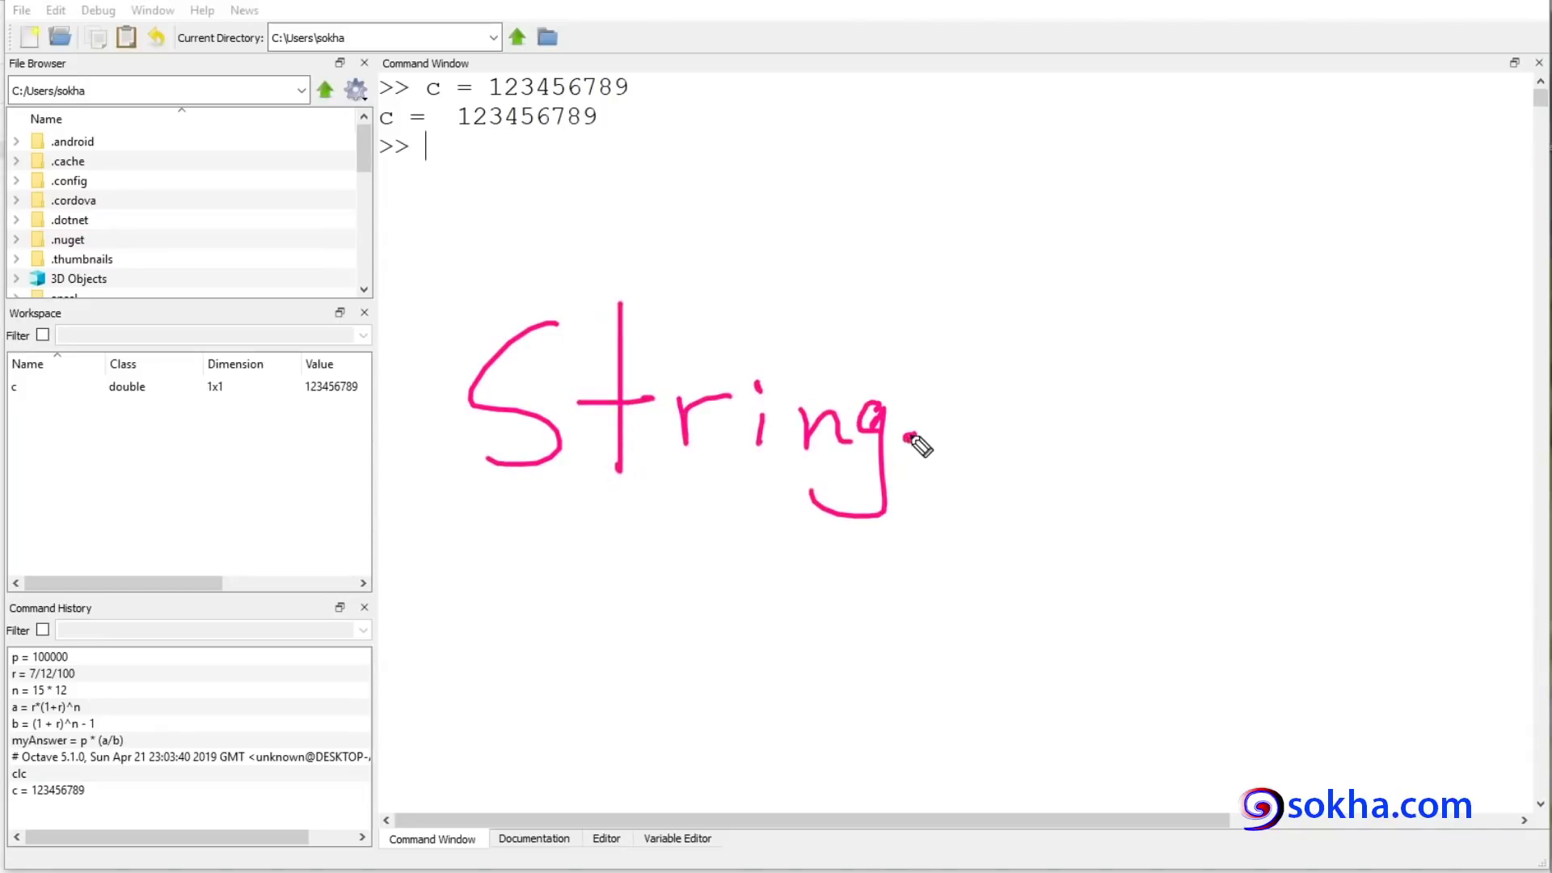
left_click_drag(976, 334, 939, 459)
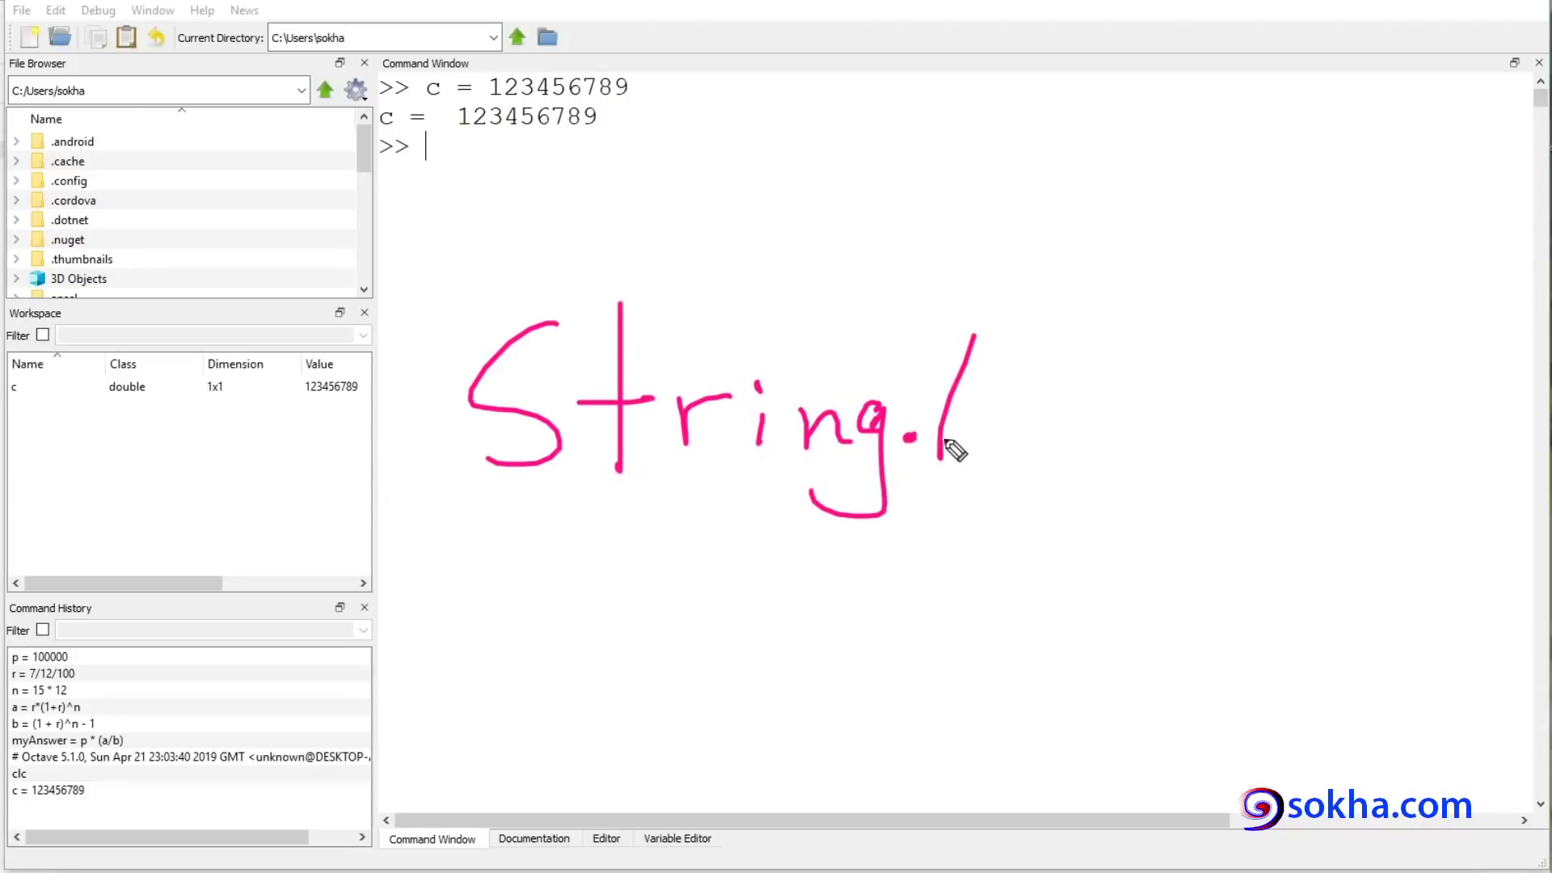
left_click_drag(961, 336, 1114, 277)
mouse_move(945, 392)
left_mouse_down()
mouse_move(1057, 353)
mouse_move(1065, 388)
left_mouse_up()
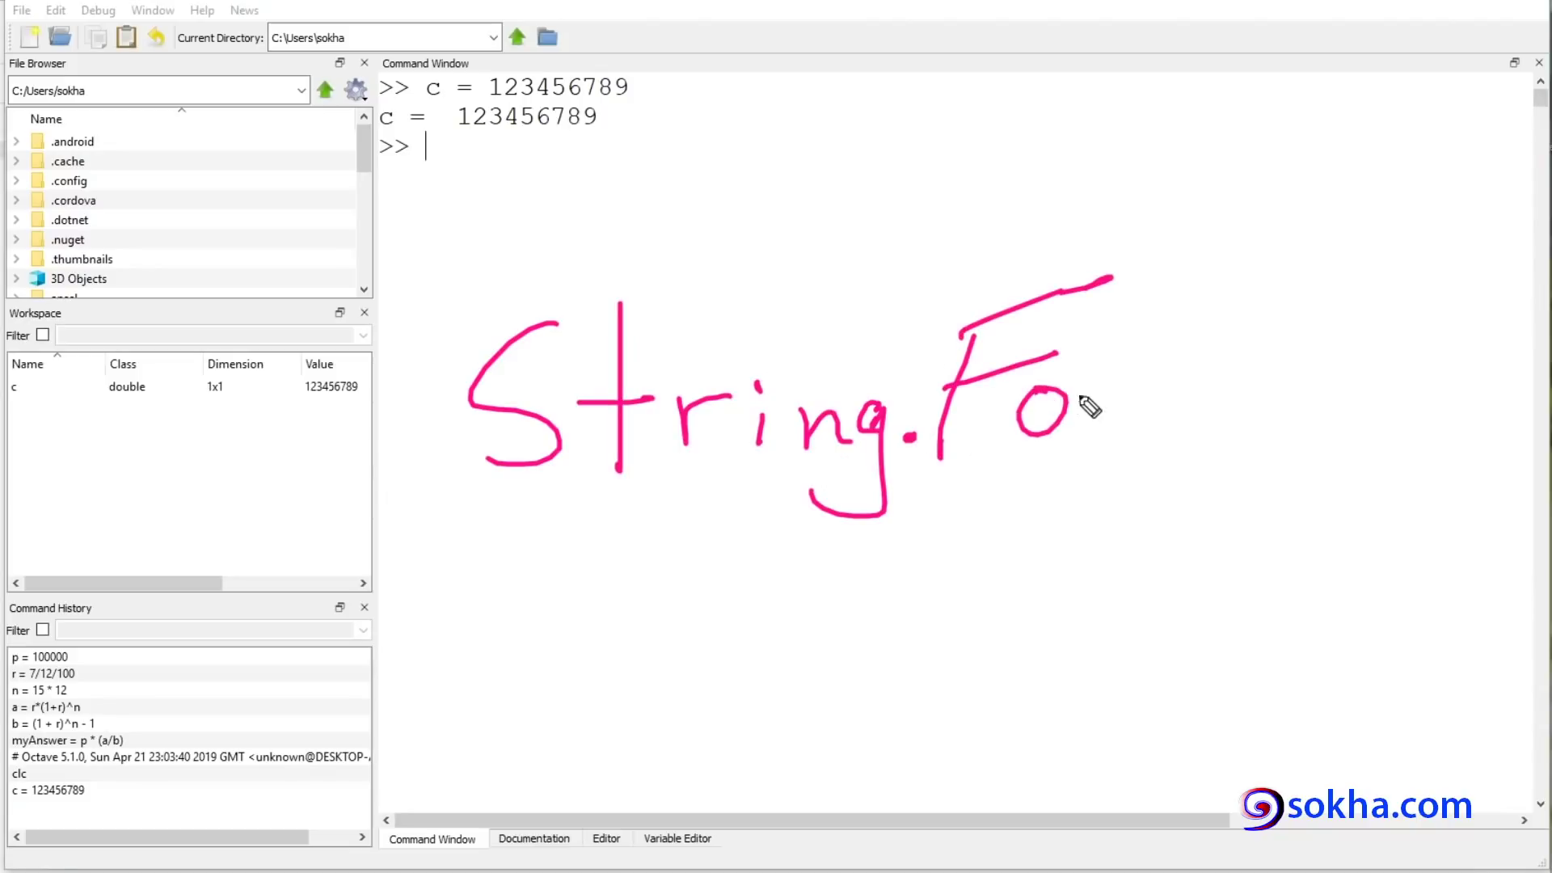
mouse_move(1088, 443)
left_mouse_down()
mouse_move(1127, 380)
mouse_move(1188, 418)
mouse_move(1291, 404)
left_mouse_up()
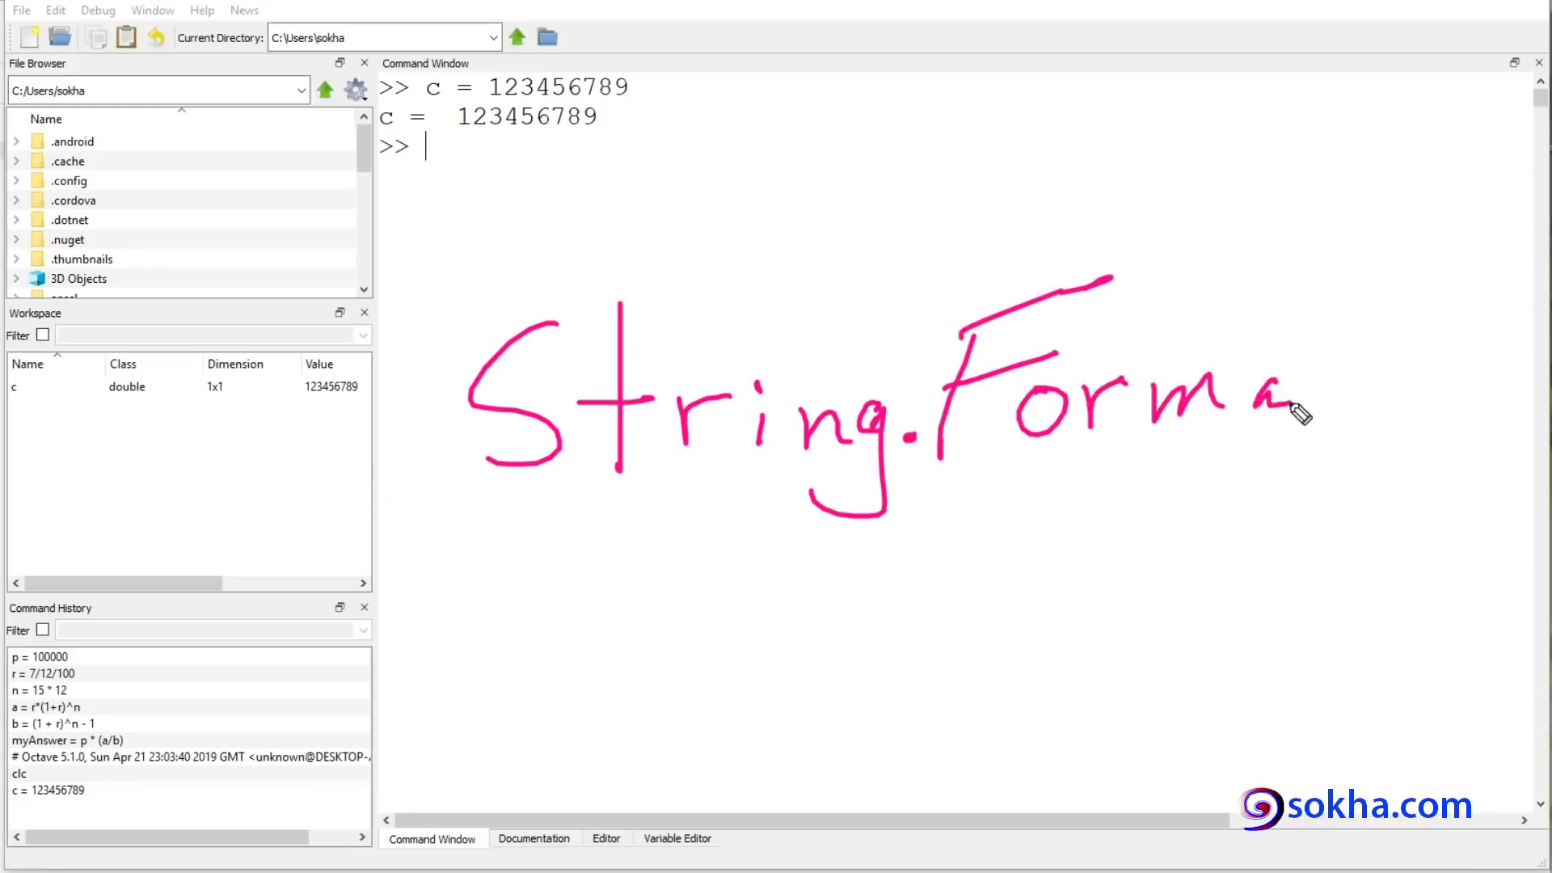
left_click_drag(1306, 291, 1348, 397)
left_click_drag(1220, 343, 1431, 347)
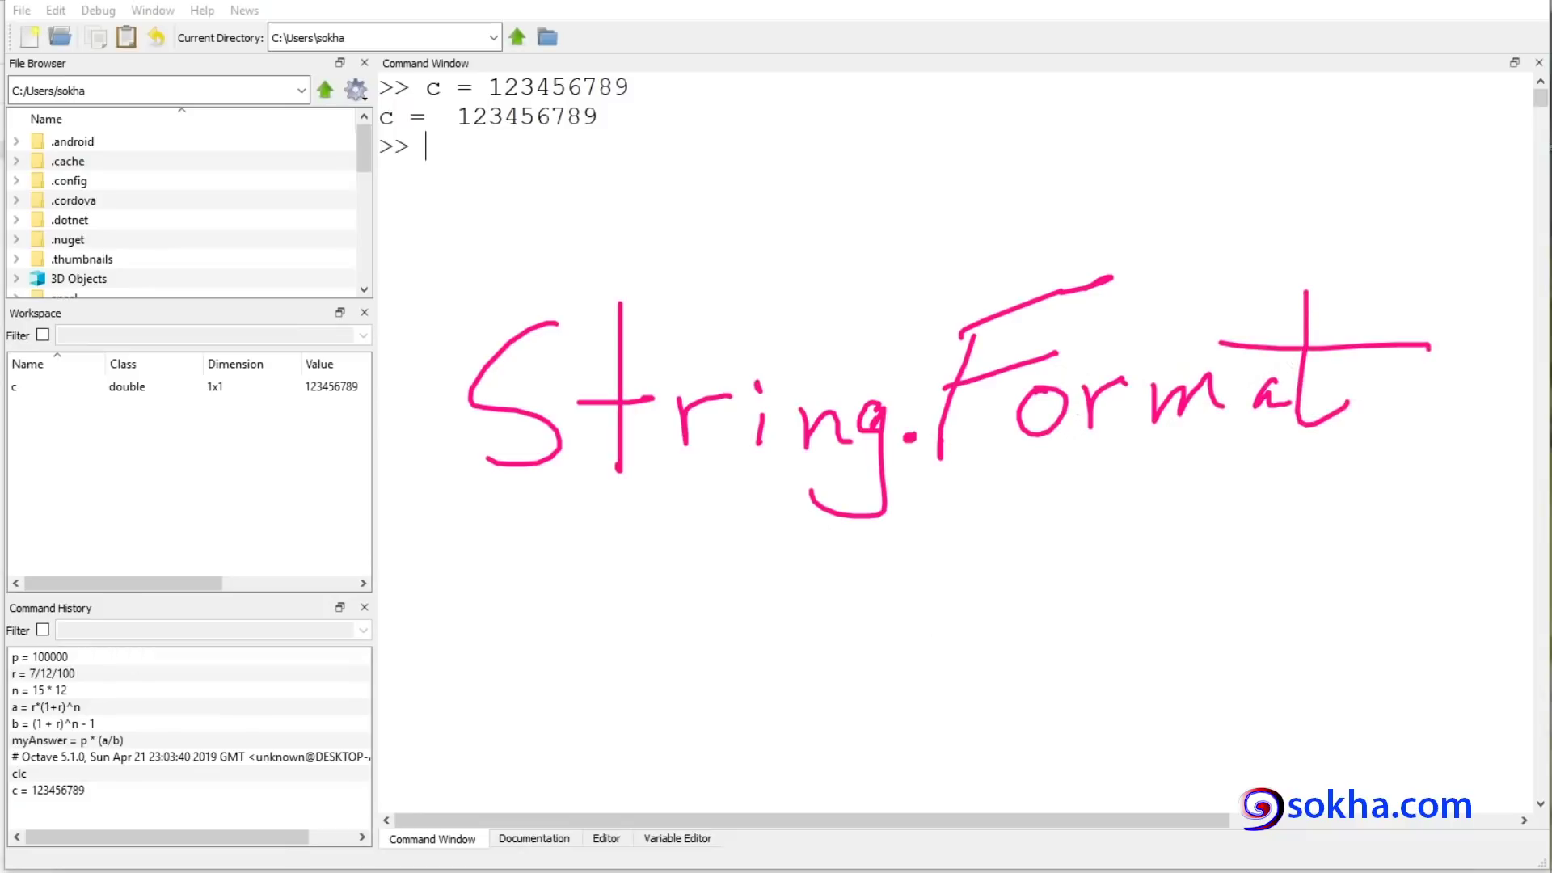
Dismiss the note and begin typing 'str = ' at the prompt
key("Escape")
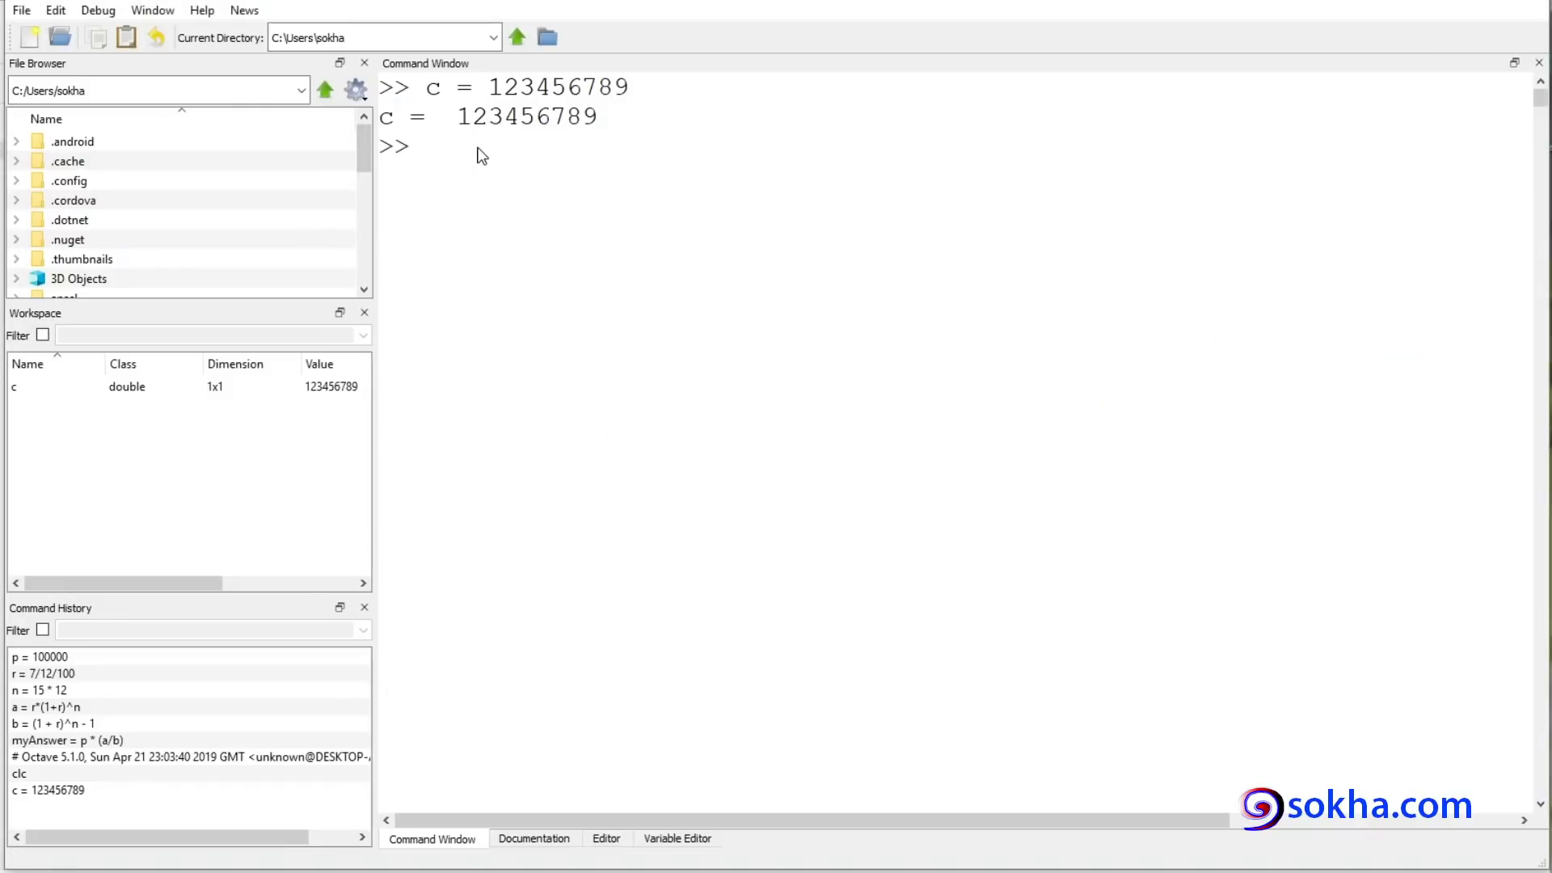
type("str = ")
type("print")
key("BackSpace")
key("BackSpace")
key("BackSpace")
Run str = sprintf('%.4f', c) to produce 123456789.0000
key("BackSpace")
type("s")
type("p")
key("BackSpace")
type("r")
key("BackSpace")
key("BackSpace")
type("printf(")
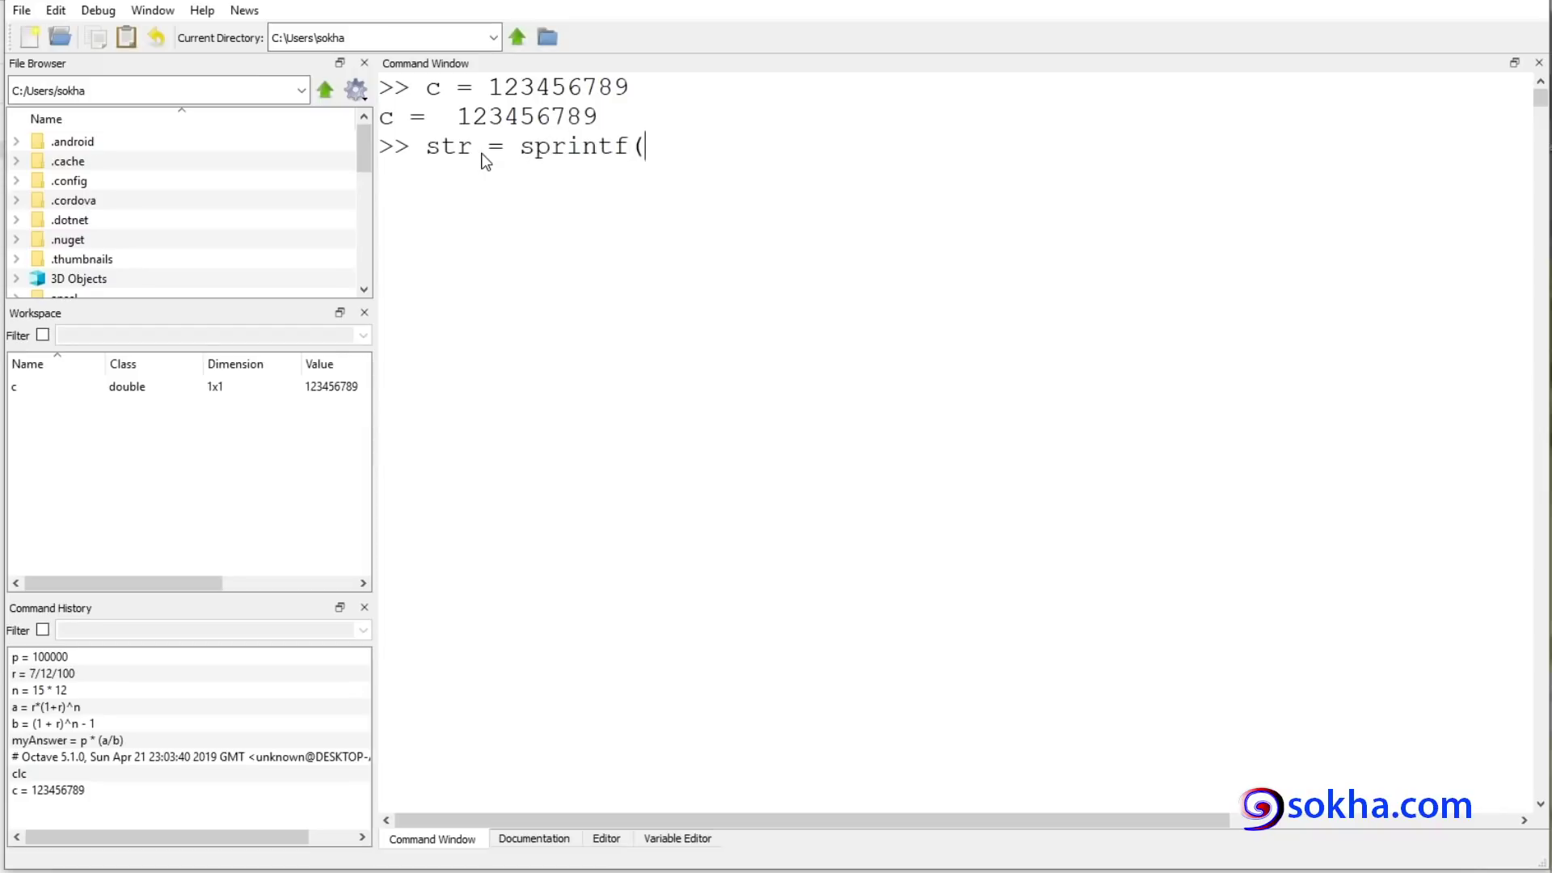
type("'%.4f', c")
key("Return")
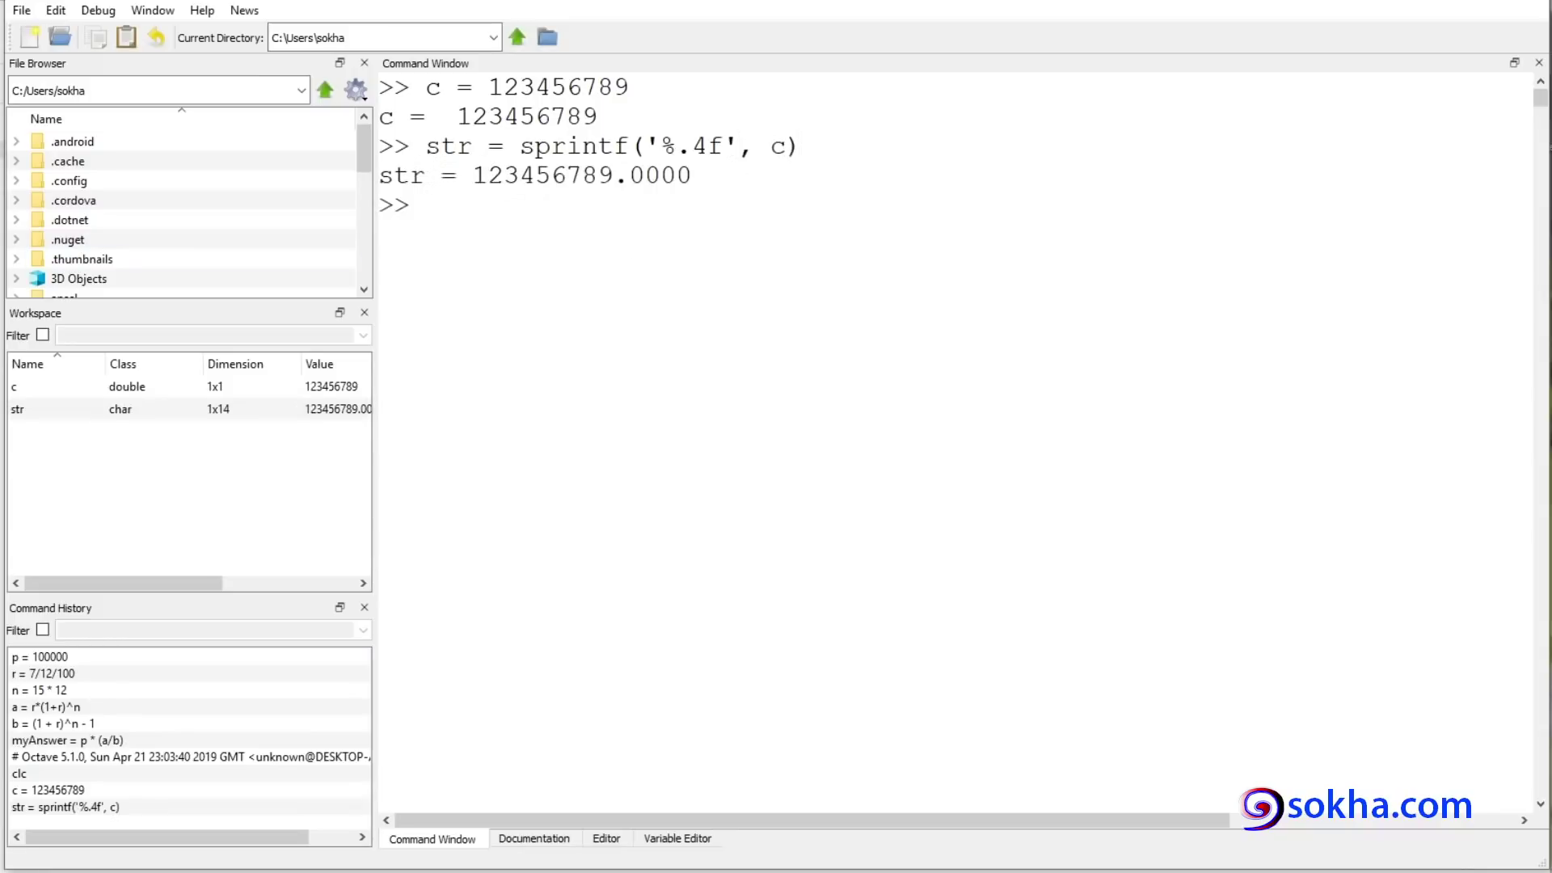
Annotate the sprintf call, the %.4f specifier, c and the result, then clear the ink
left_click_drag(367, 132, 378, 102)
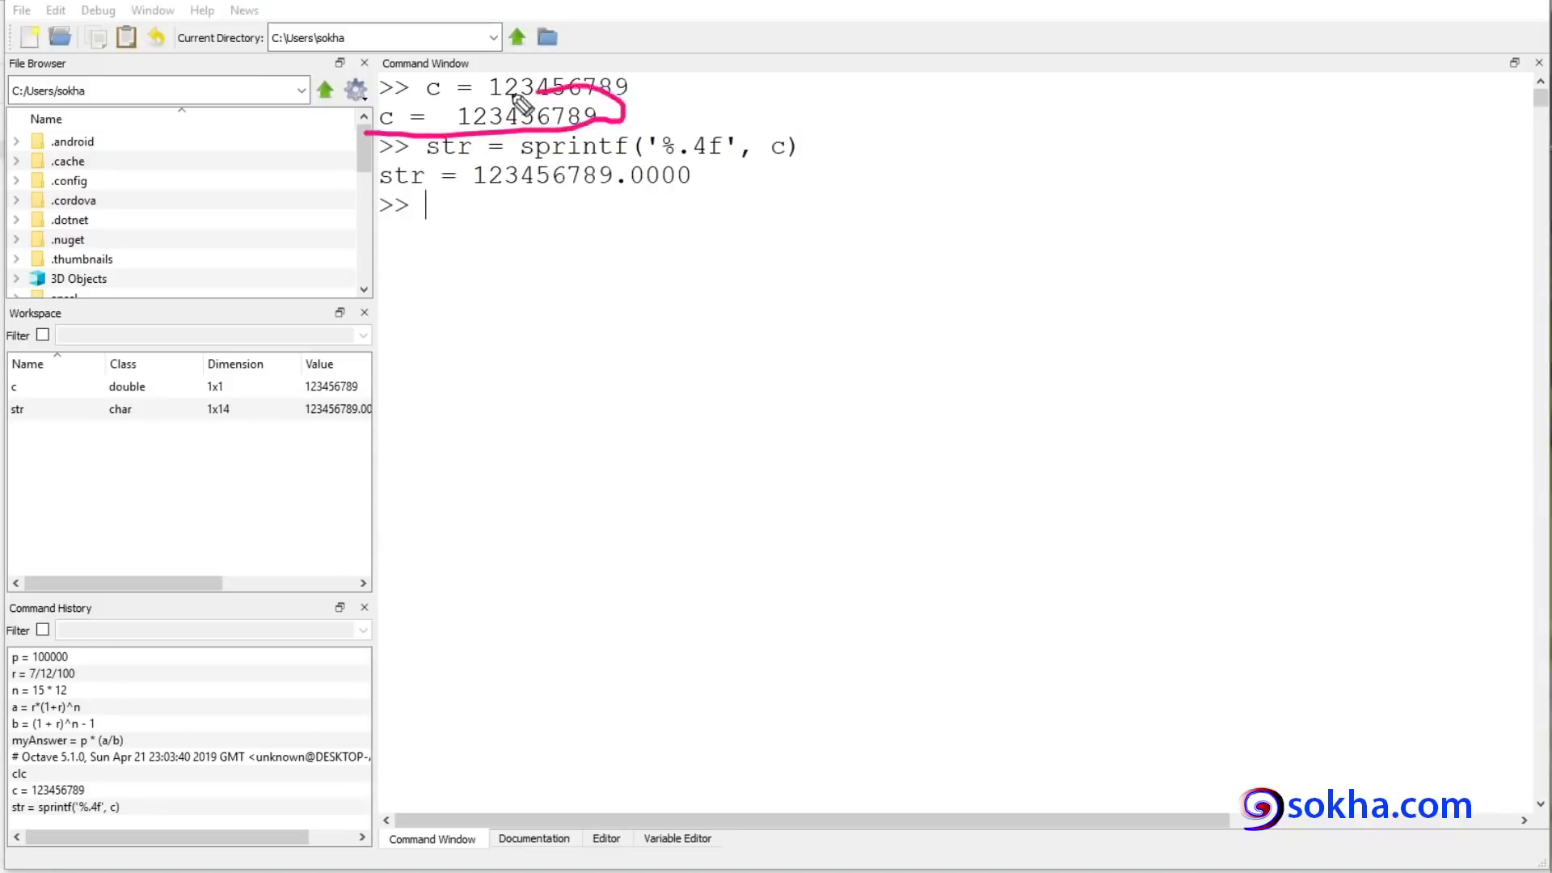
left_click_drag(459, 192, 702, 196)
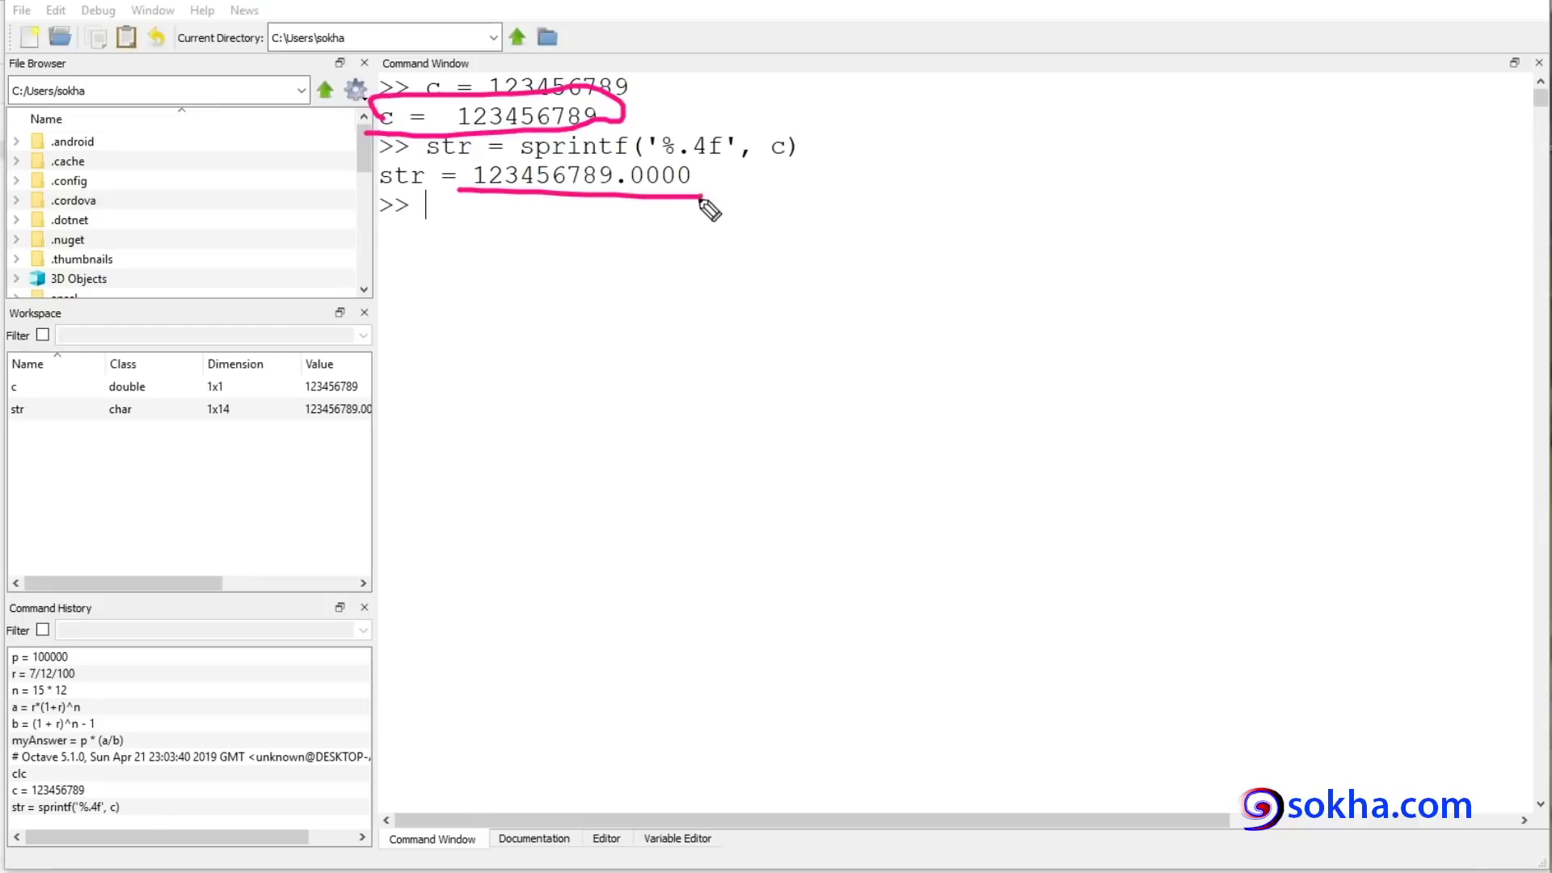
left_click_drag(506, 160, 574, 159)
left_click_drag(421, 106, 409, 130)
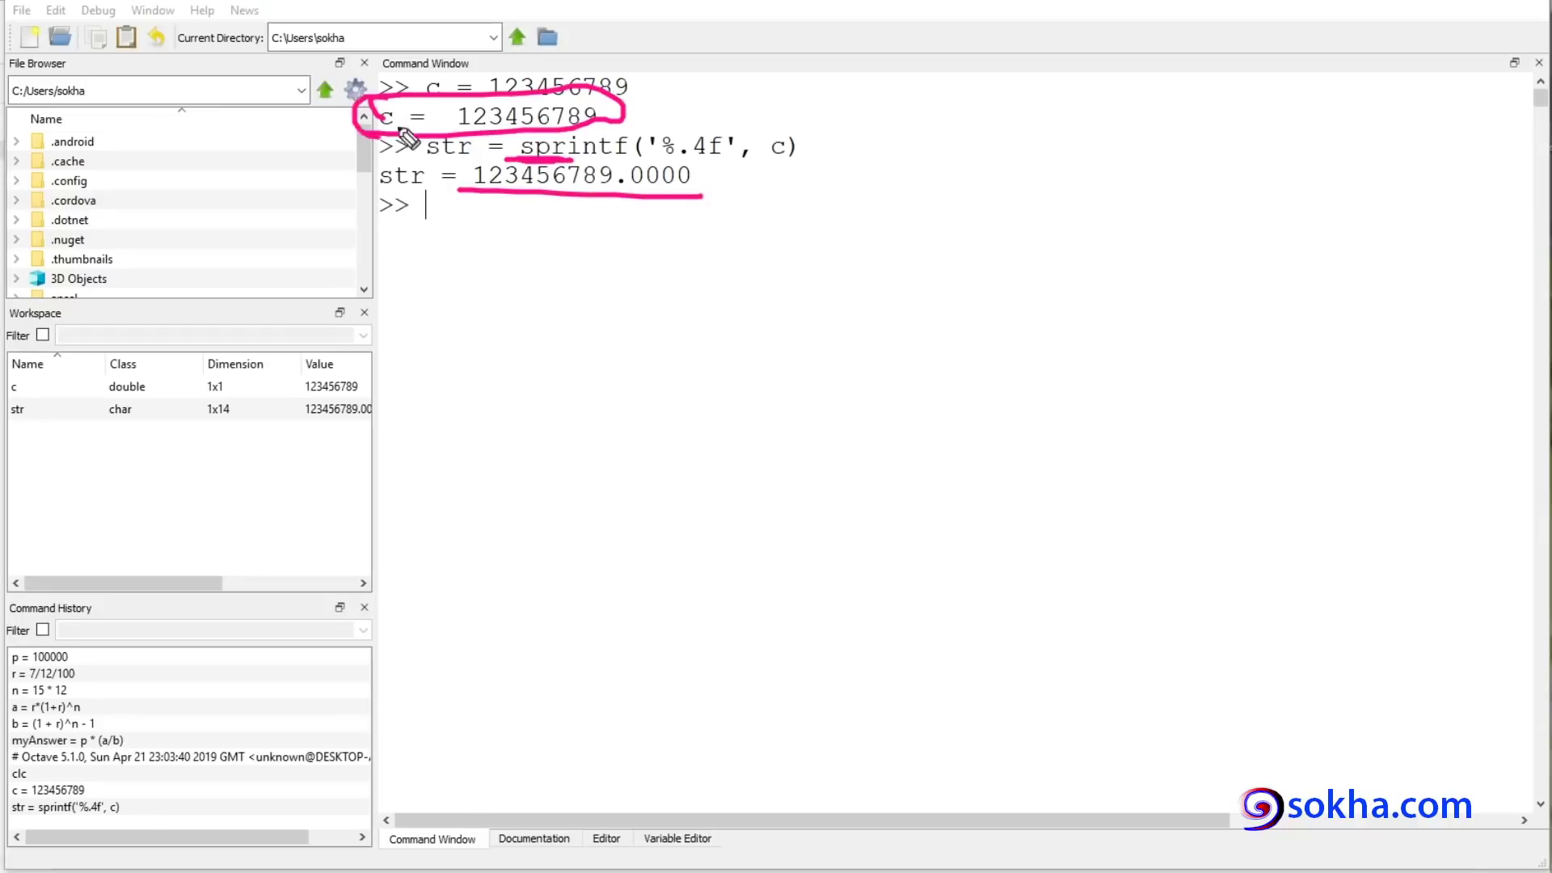
mouse_move(503, 162)
left_mouse_down()
mouse_move(570, 135)
mouse_move(640, 133)
left_mouse_up()
left_click_drag(612, 152, 640, 161)
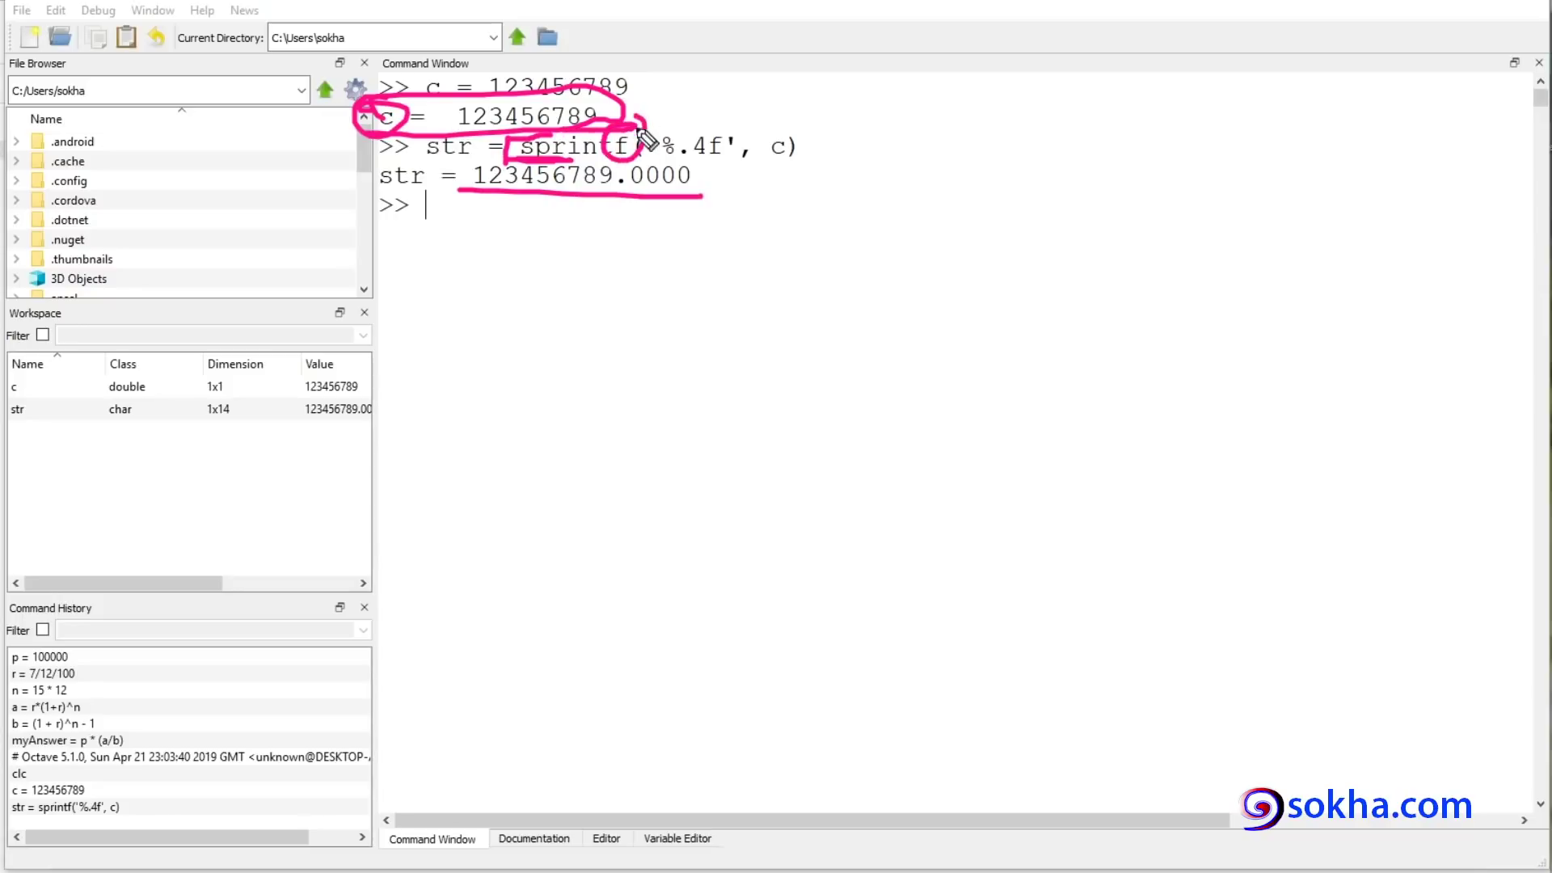
mouse_move(764, 42)
left_mouse_down()
mouse_move(706, 128)
mouse_move(724, 111)
left_mouse_up()
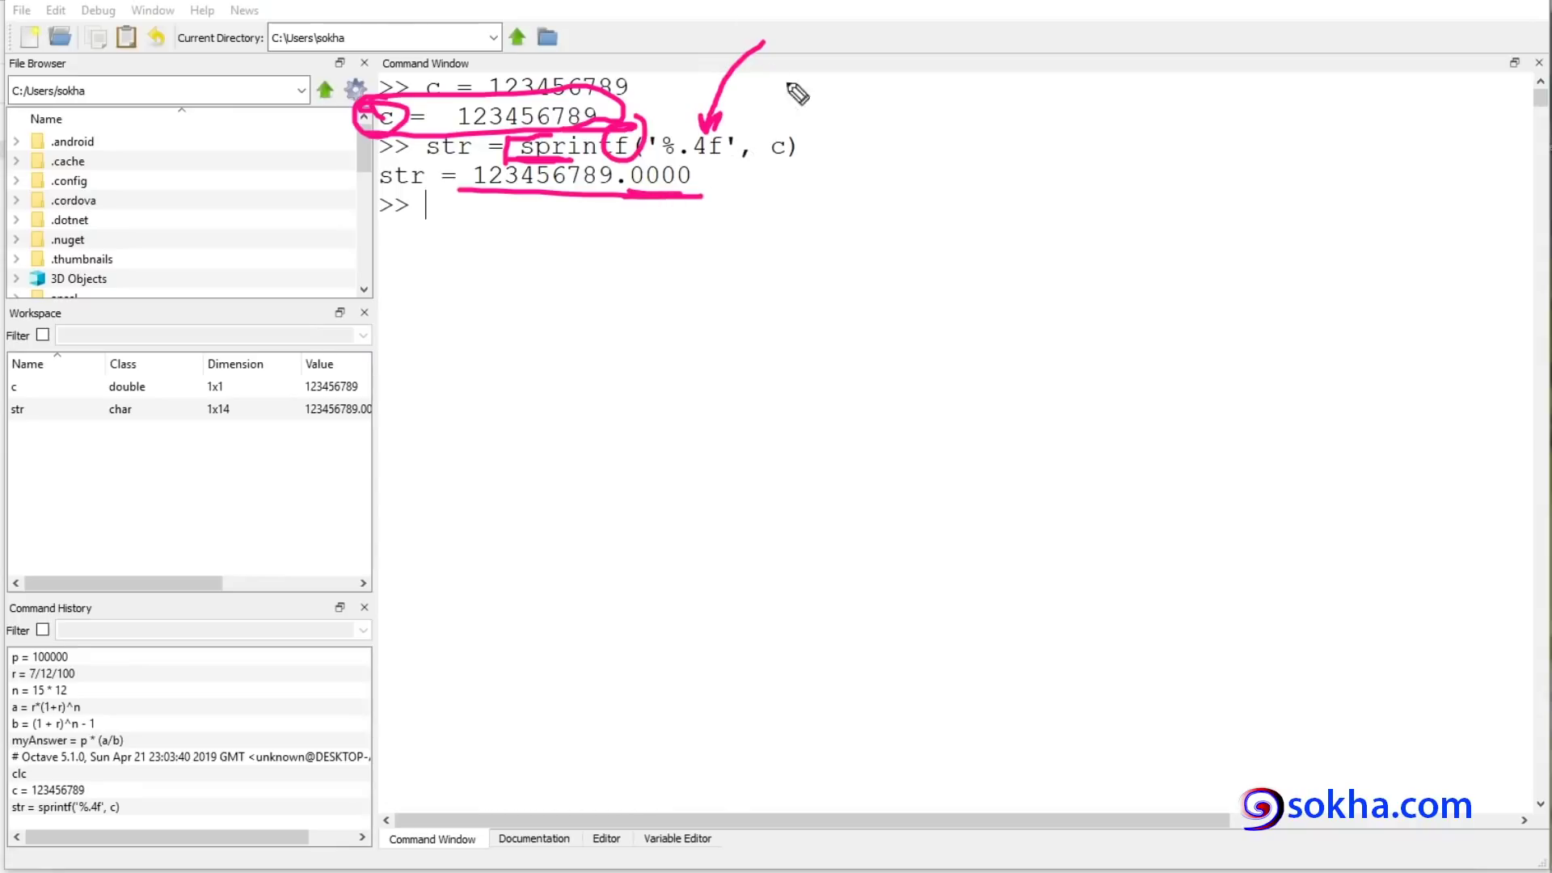
mouse_move(782, 129)
left_mouse_down()
mouse_move(806, 103)
mouse_move(604, 93)
mouse_move(627, 91)
left_mouse_up()
left_click_drag(456, 188, 699, 199)
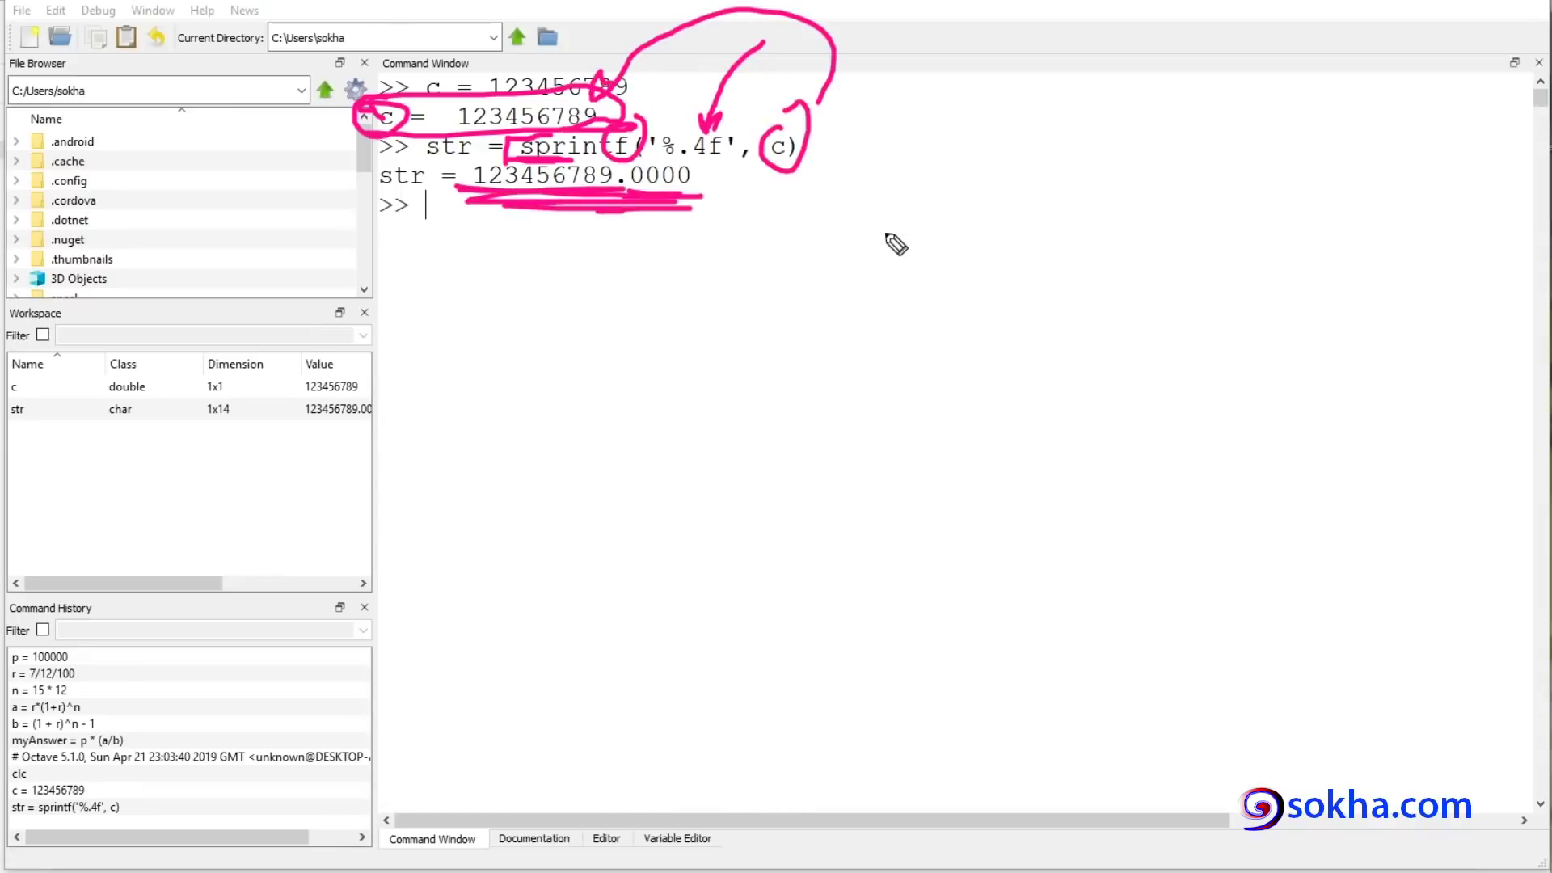
key("e")
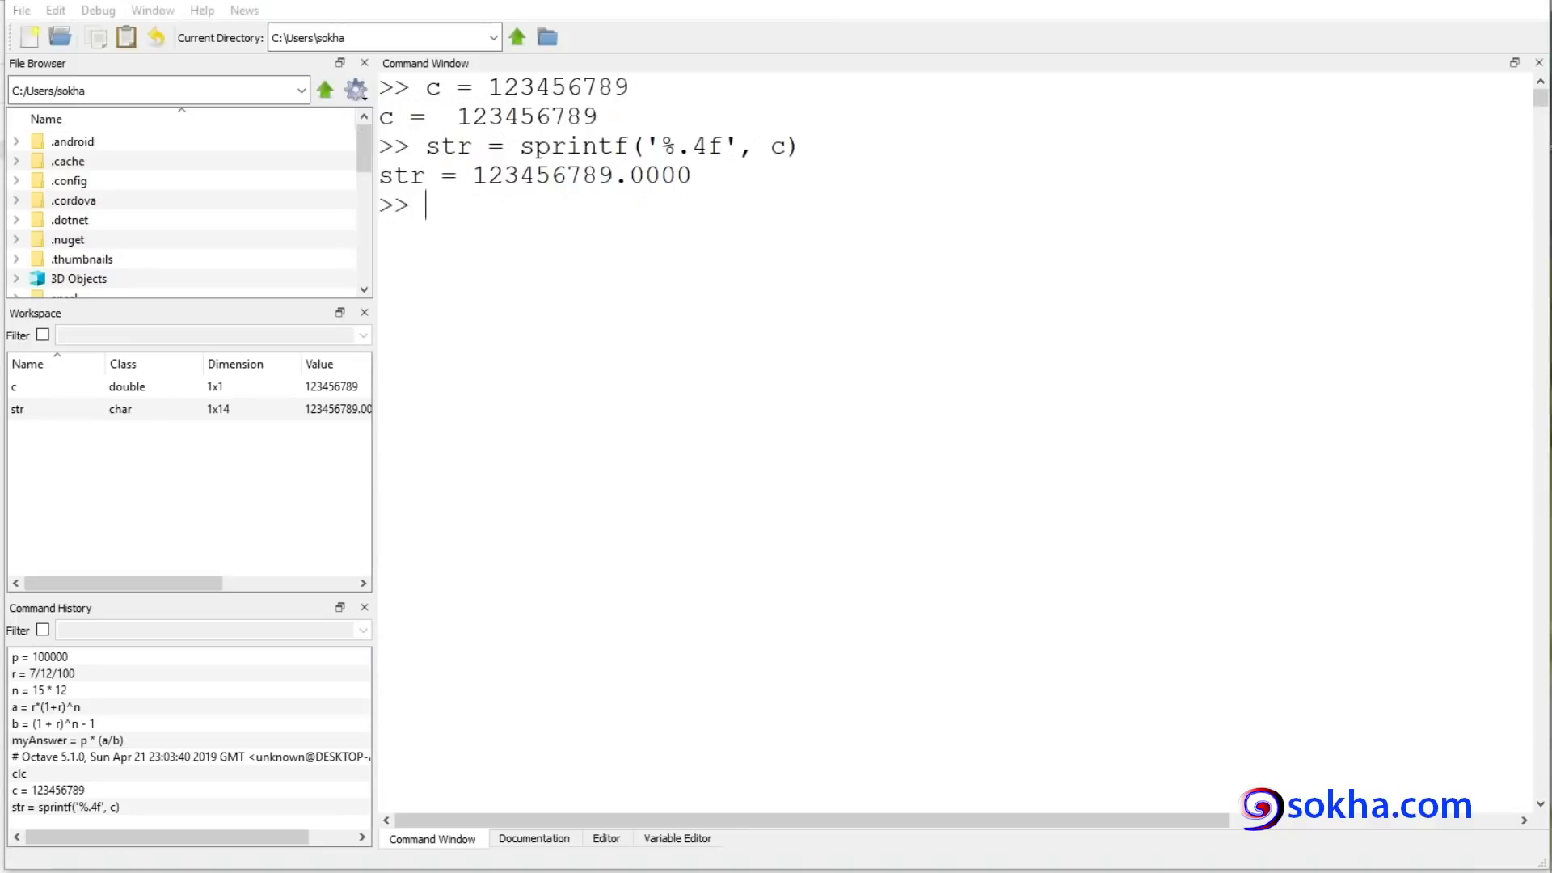
Mark comma positions in the result and begin handwriting the target 123,456,
mouse_move(563, 183)
left_mouse_down()
mouse_move(555, 202)
mouse_move(502, 198)
left_mouse_up()
left_click_drag(415, 383, 401, 446)
left_click_drag(443, 396, 499, 433)
left_click(520, 377)
left_click_drag(521, 376, 547, 465)
mouse_move(618, 382)
left_mouse_down()
mouse_move(651, 410)
mouse_move(625, 440)
left_mouse_up()
left_click_drag(717, 376, 679, 443)
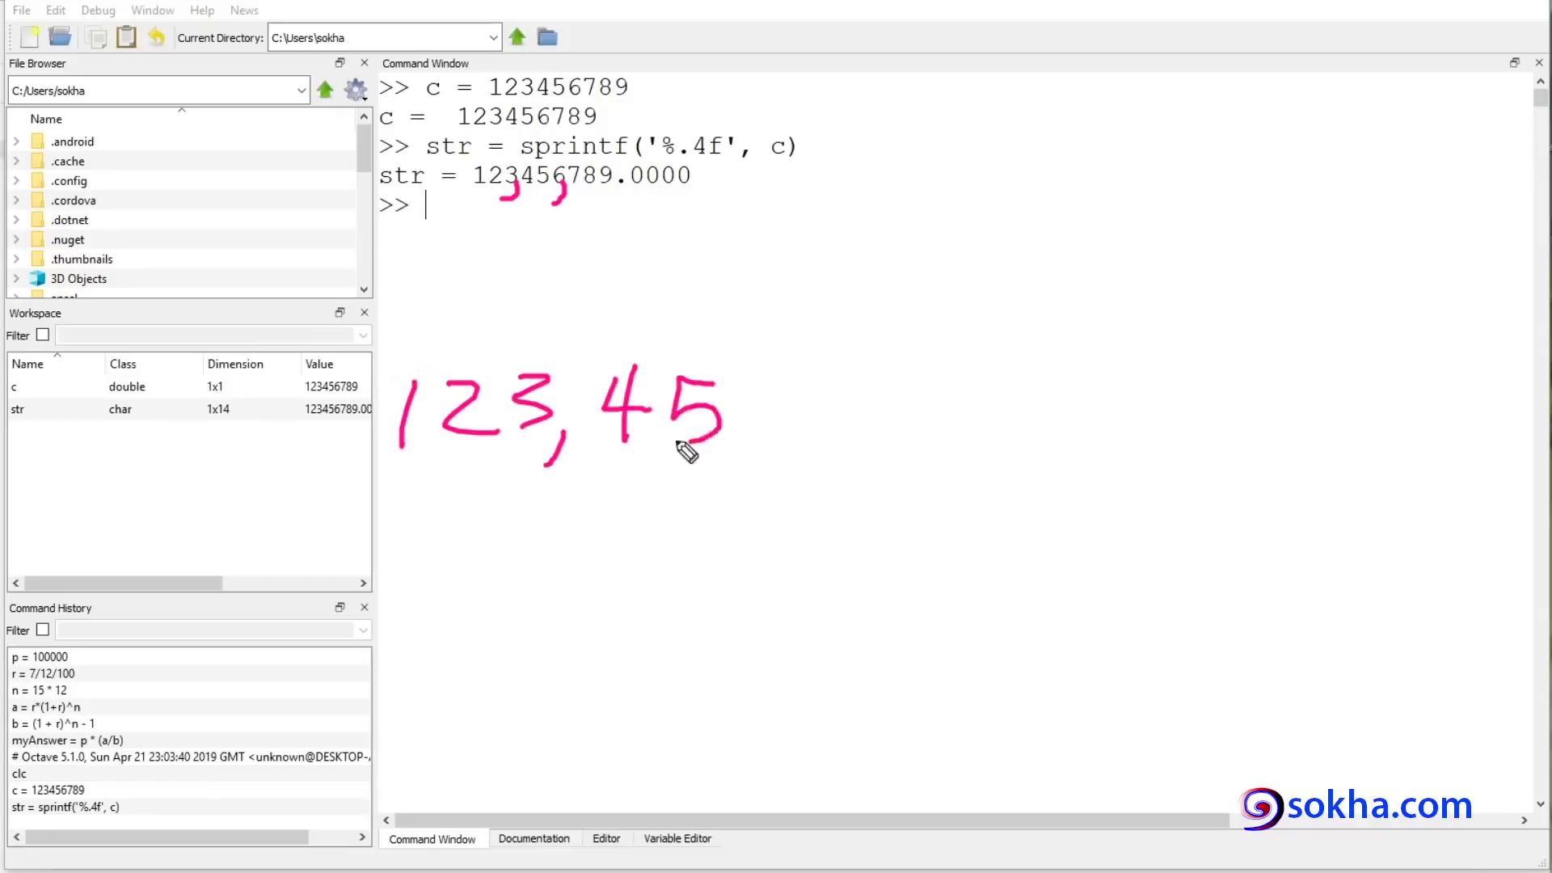
left_click_drag(780, 374, 776, 487)
Finish the target with 789.0000 and erase the comma marks over the result
left_click_drag(843, 371, 883, 438)
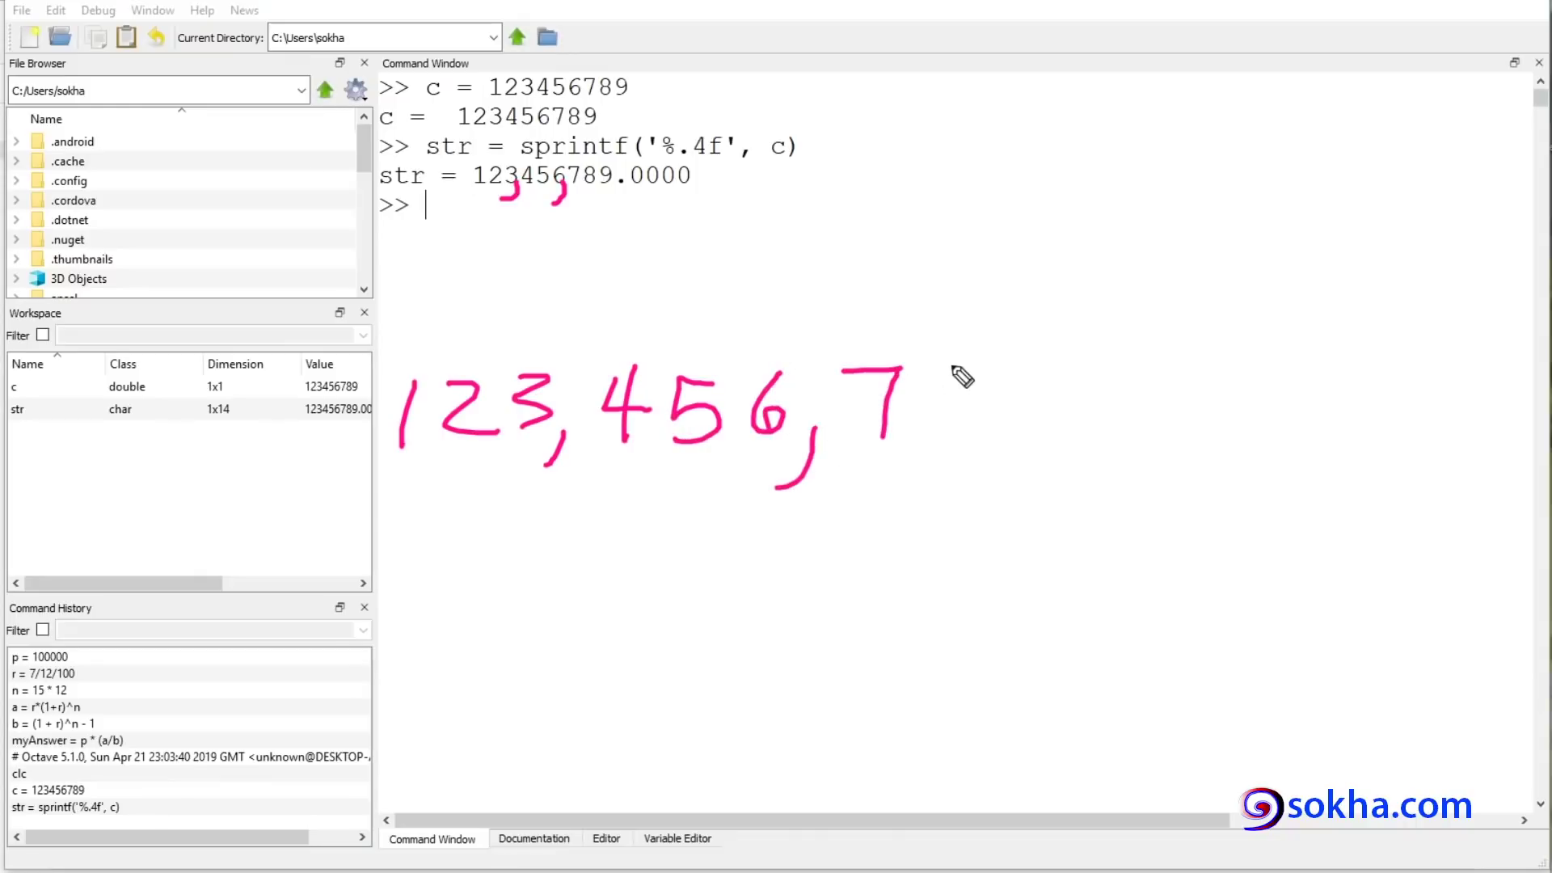
mouse_move(952, 352)
left_mouse_down()
mouse_move(1003, 368)
mouse_move(996, 422)
left_mouse_up()
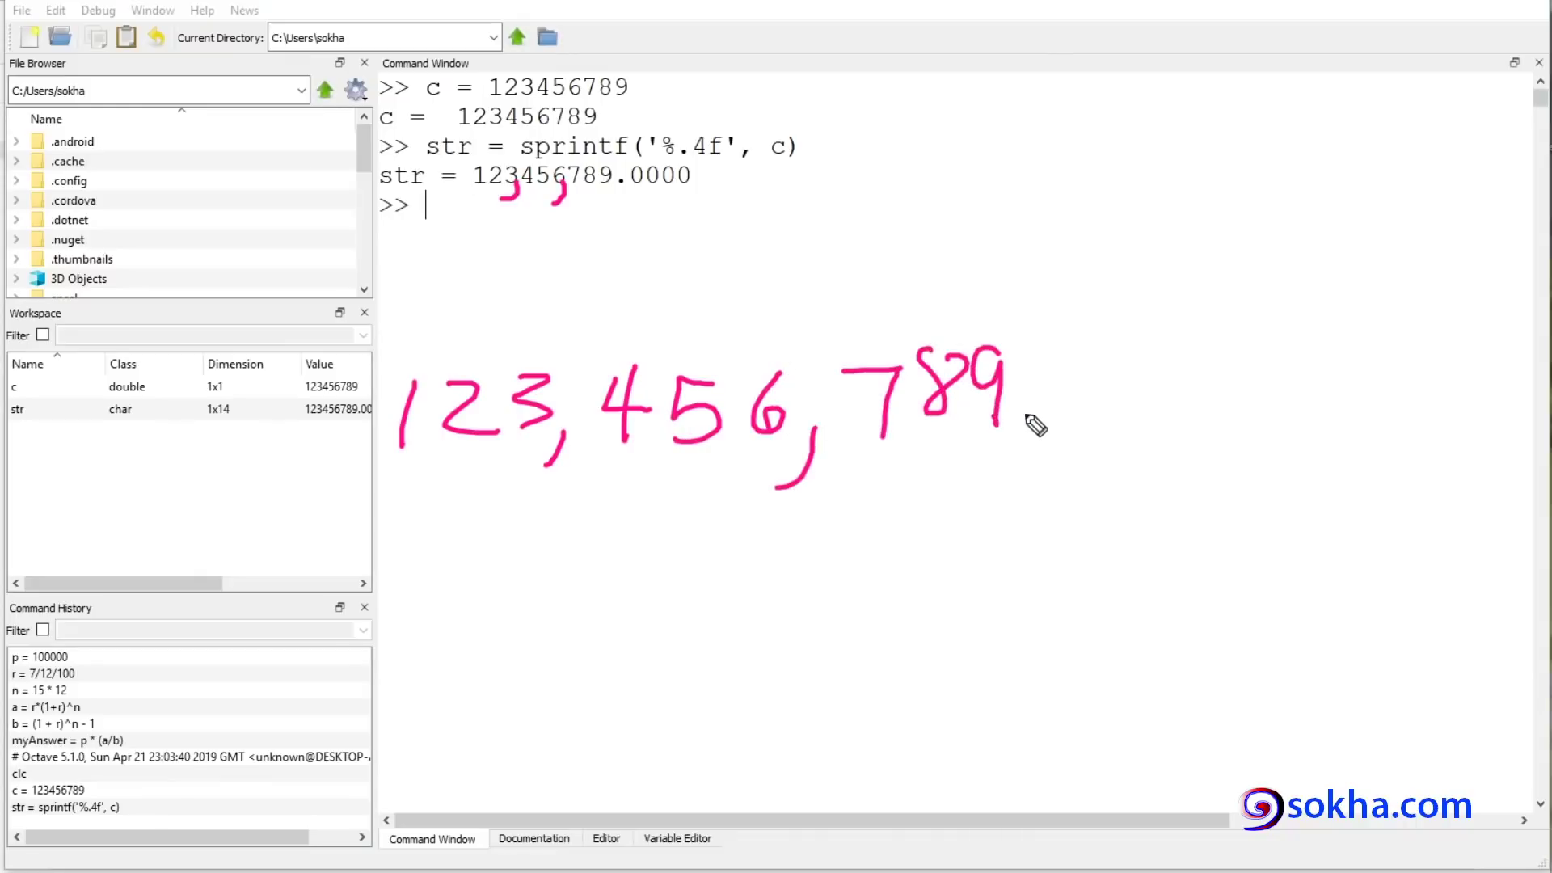
left_click(1026, 415)
mouse_move(1093, 349)
left_mouse_down()
mouse_move(1079, 389)
mouse_move(1092, 349)
left_mouse_up()
mouse_move(1152, 333)
left_mouse_down()
mouse_move(1138, 379)
mouse_move(1156, 332)
left_mouse_up()
mouse_move(1200, 328)
left_mouse_down()
mouse_move(1209, 364)
mouse_move(1203, 327)
left_mouse_up()
left_click_drag(1255, 301, 1260, 315)
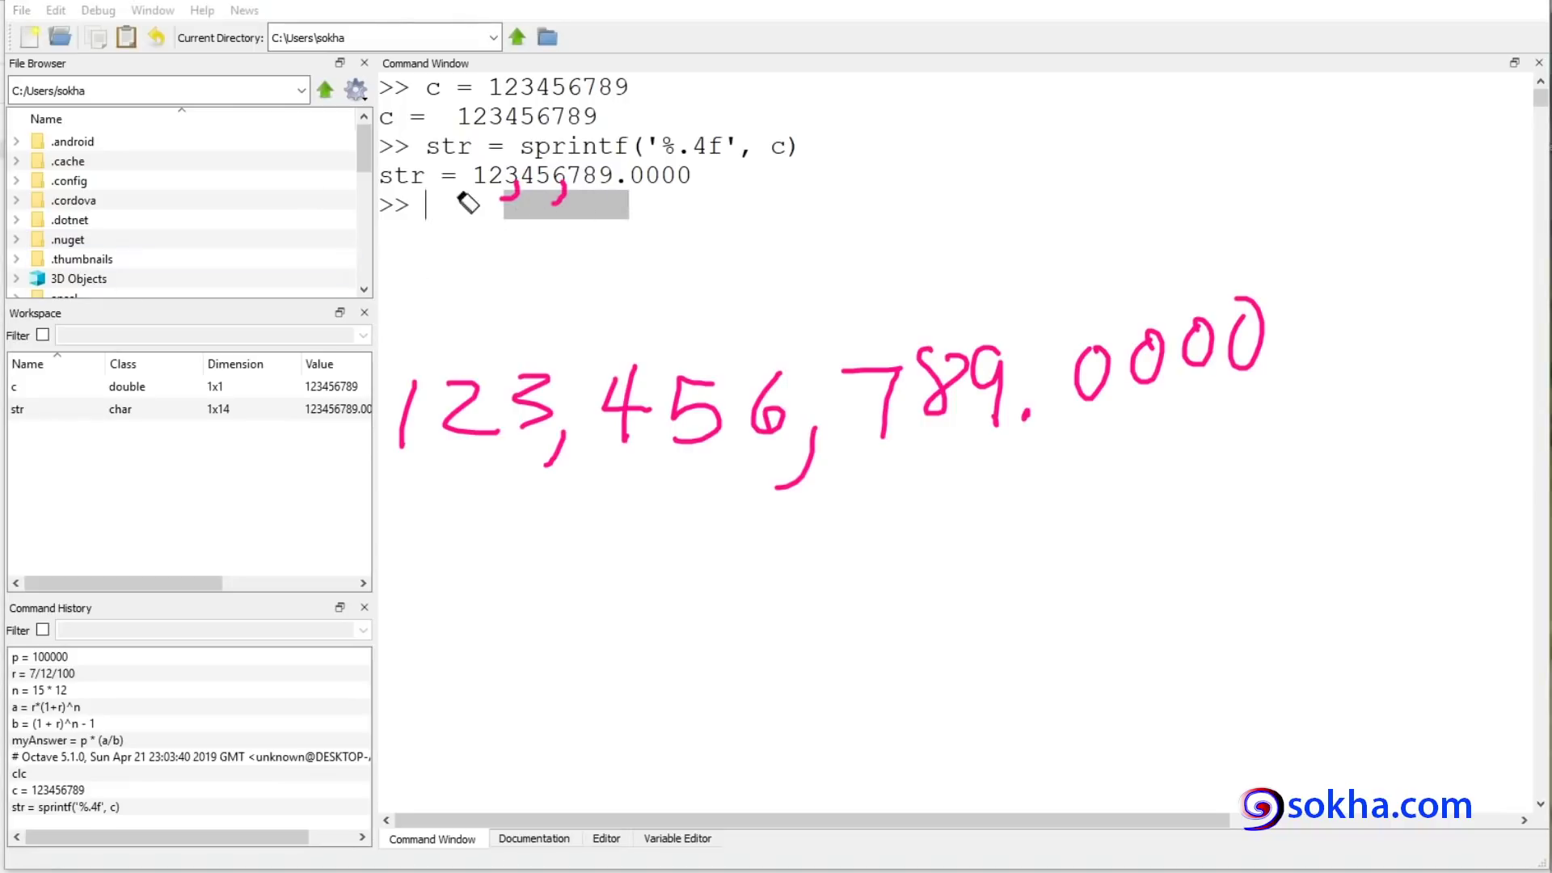
left_click_drag(502, 194, 659, 202)
type("str +")
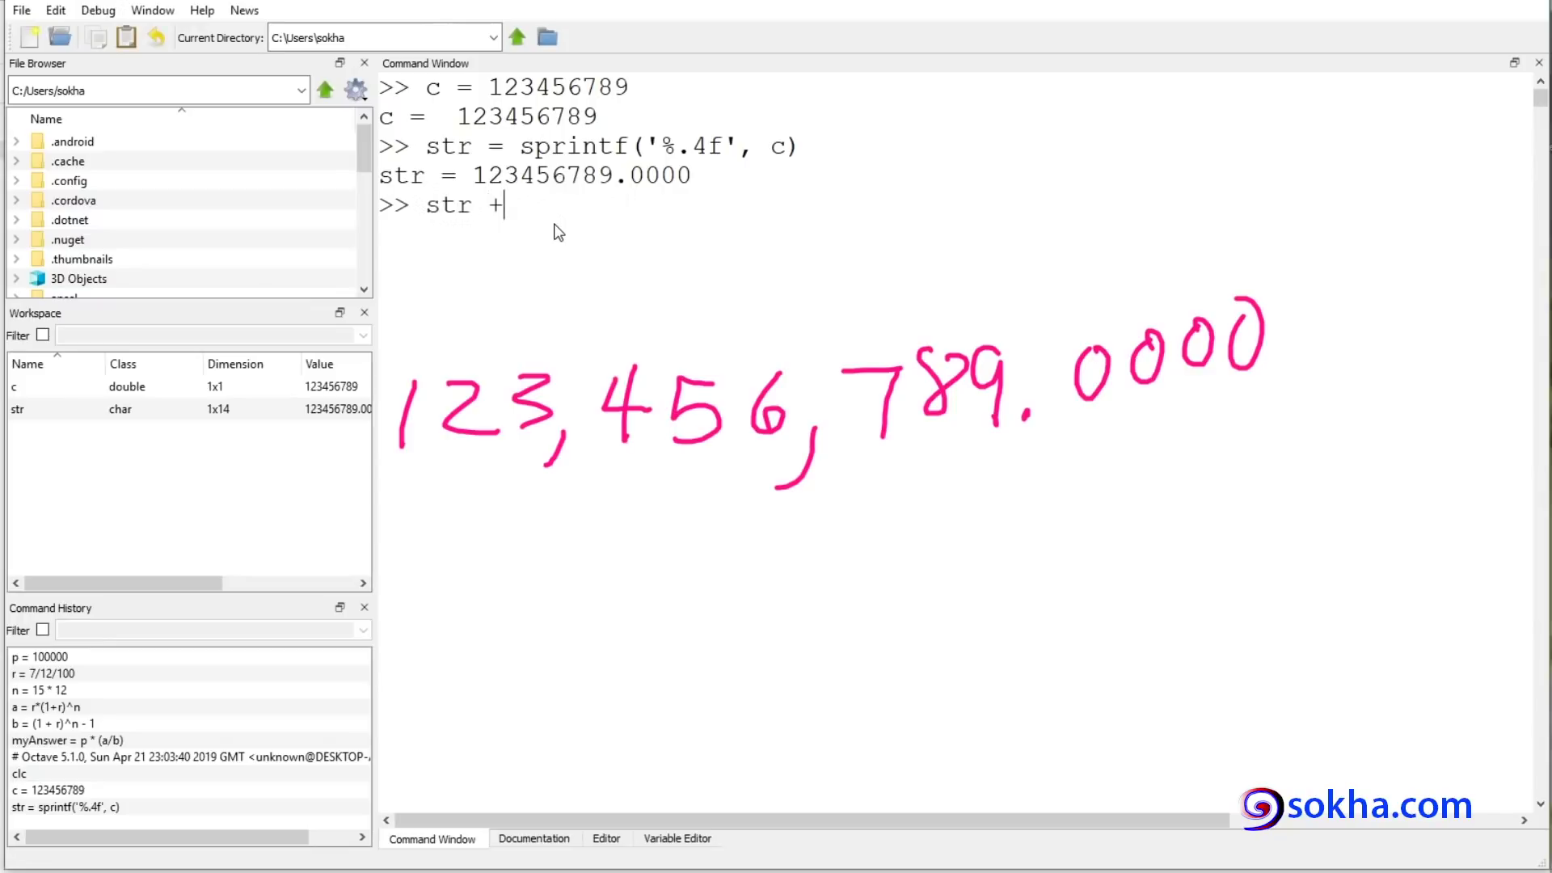
Change the partial command at the prompt to str = fliplr
type("fi")
key("BackSpace")
type("ll")
type("lr")
key("BackSpace")
type("=")
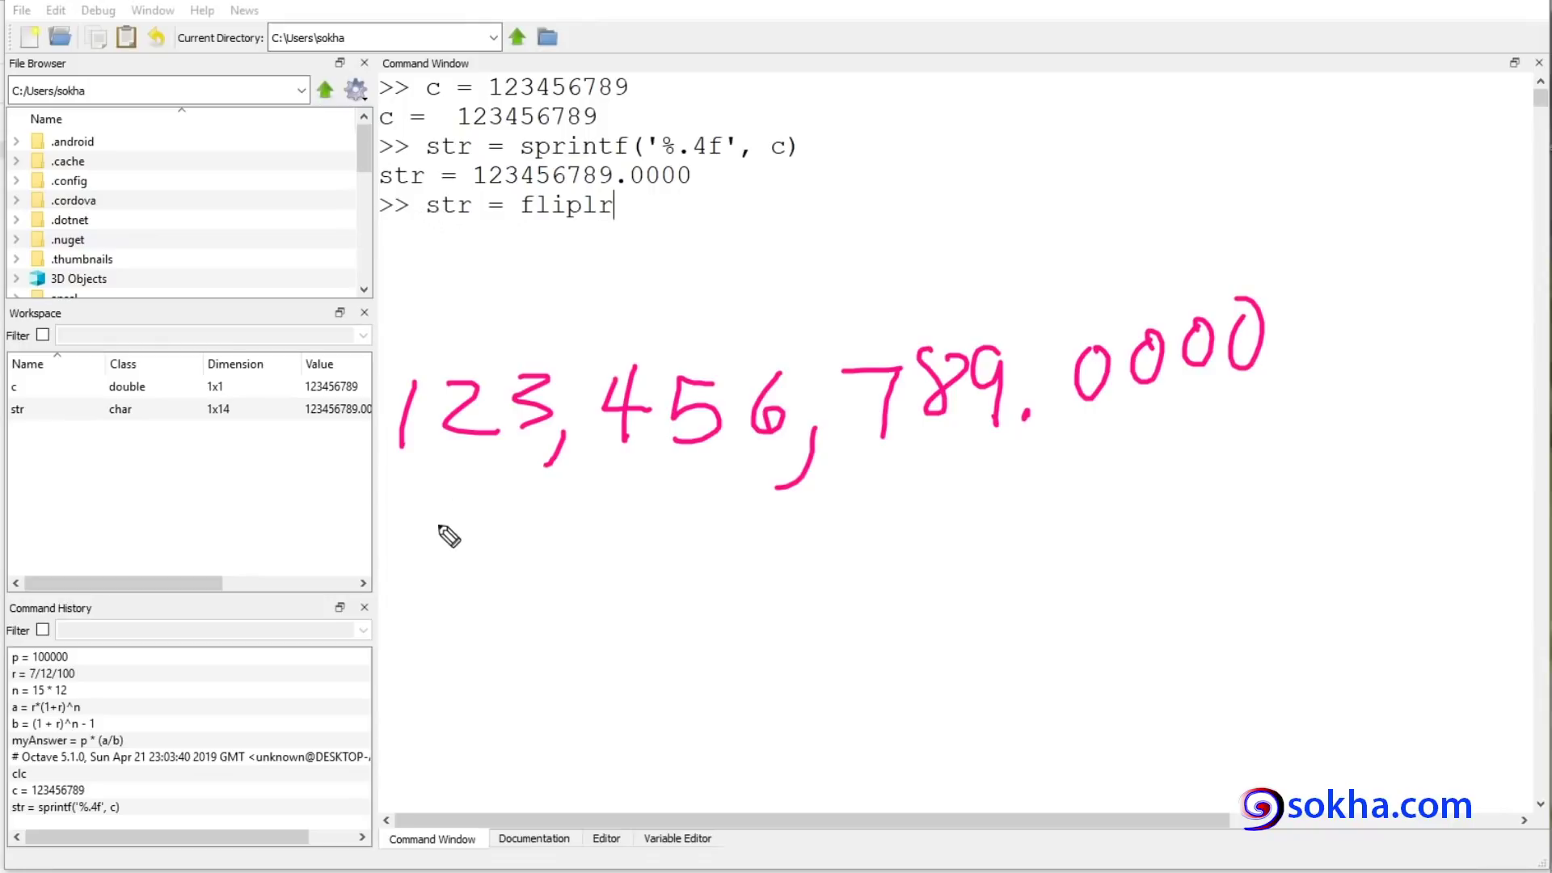
Circle the commas in the sketched number and draw arrows showing the grouping direction
mouse_move(403, 548)
left_mouse_down()
mouse_move(735, 522)
mouse_move(675, 606)
left_mouse_up()
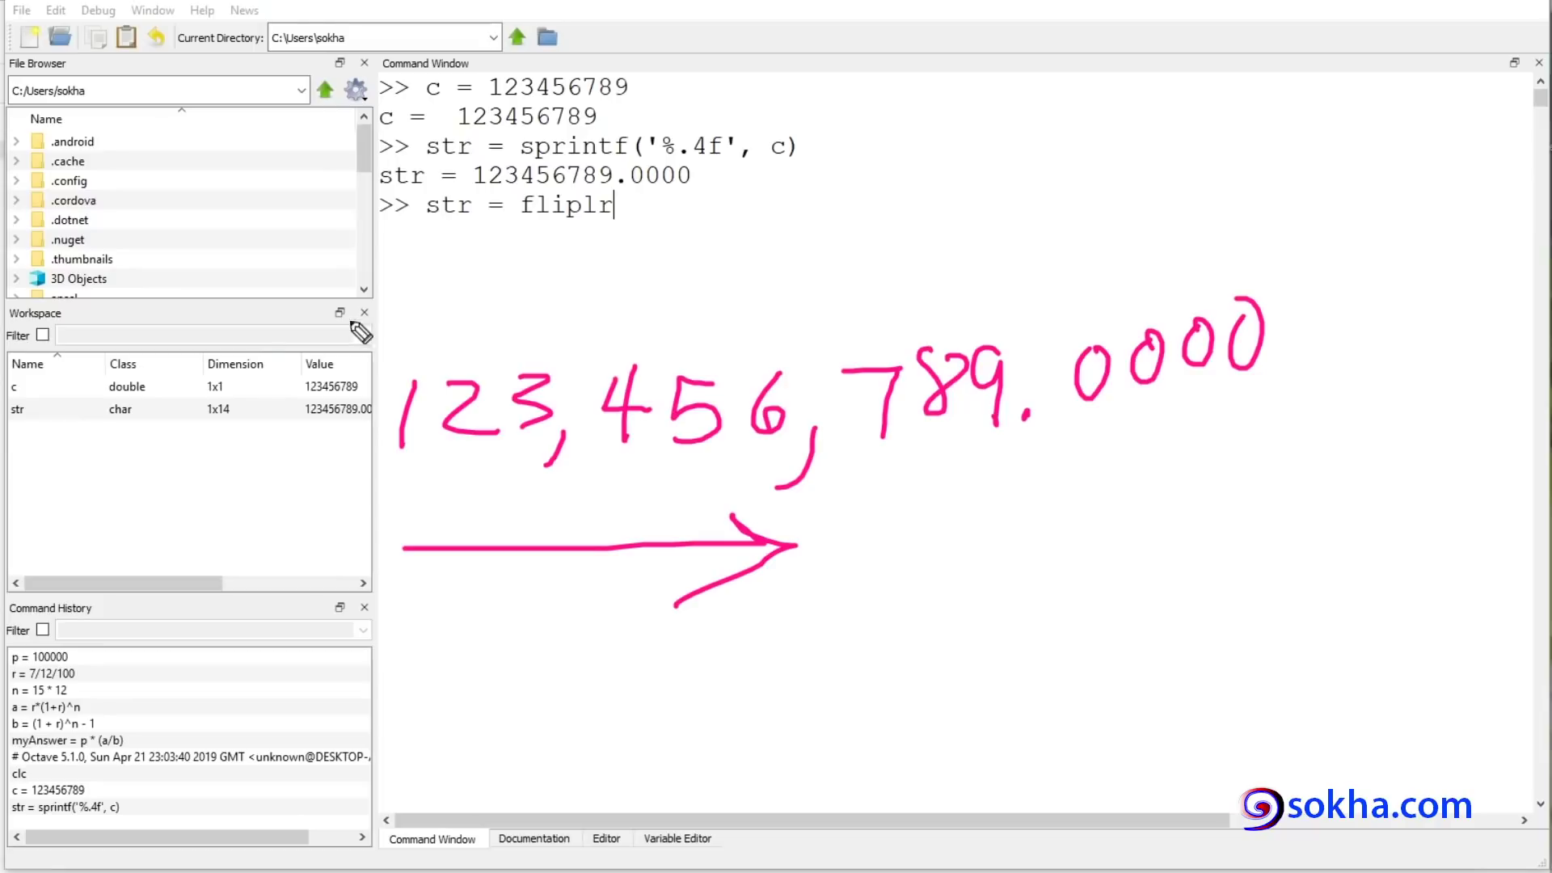
left_click_drag(818, 432, 824, 428)
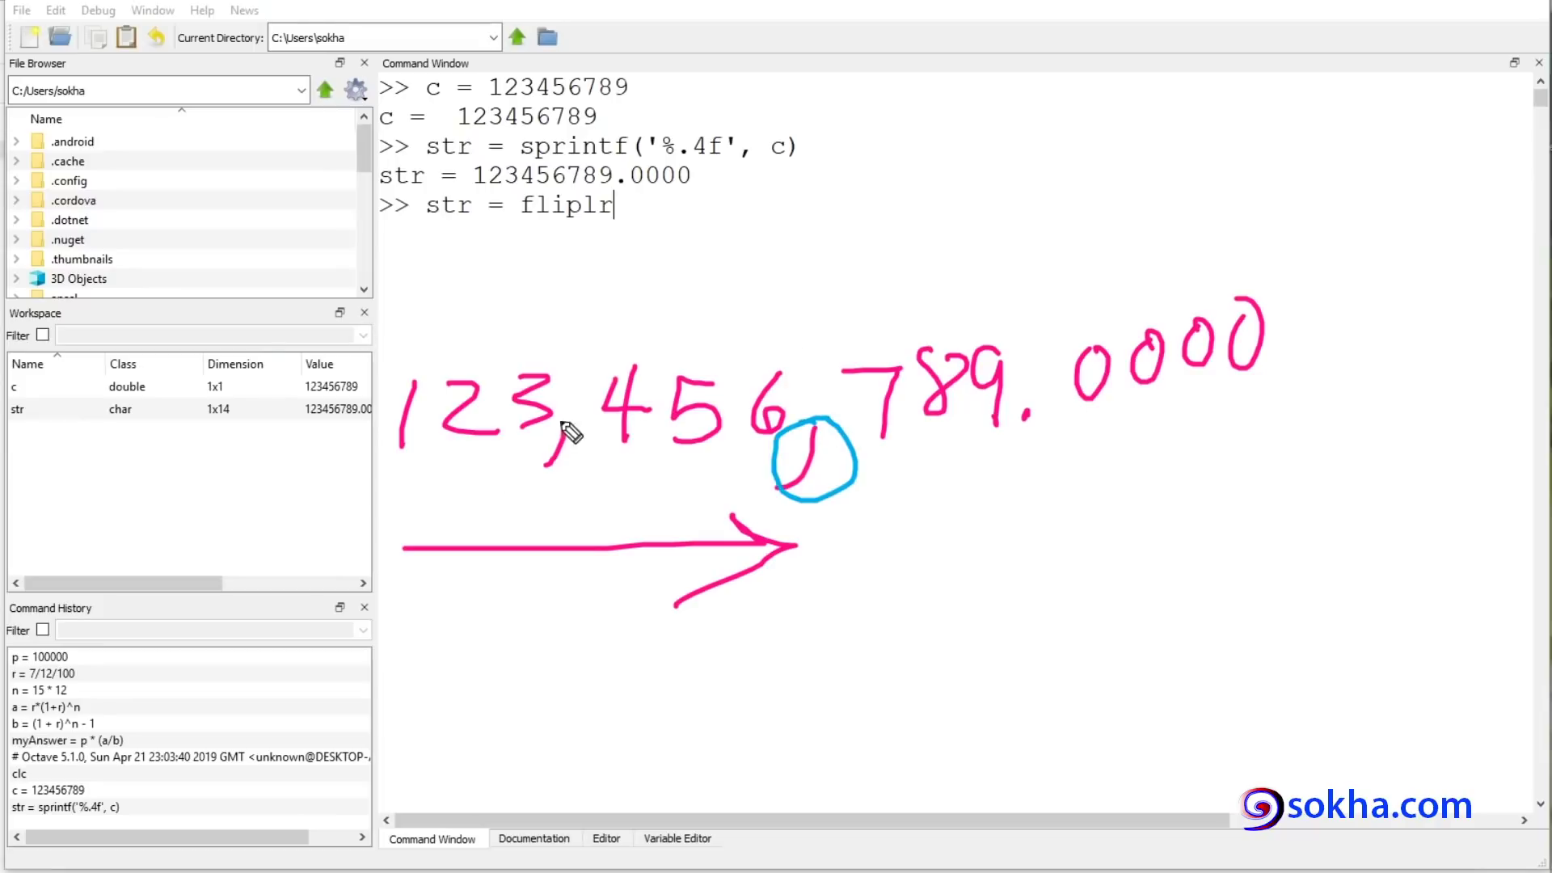
left_click_drag(570, 413, 565, 413)
mouse_move(287, 499)
left_mouse_down()
mouse_move(434, 492)
mouse_move(402, 507)
left_mouse_up()
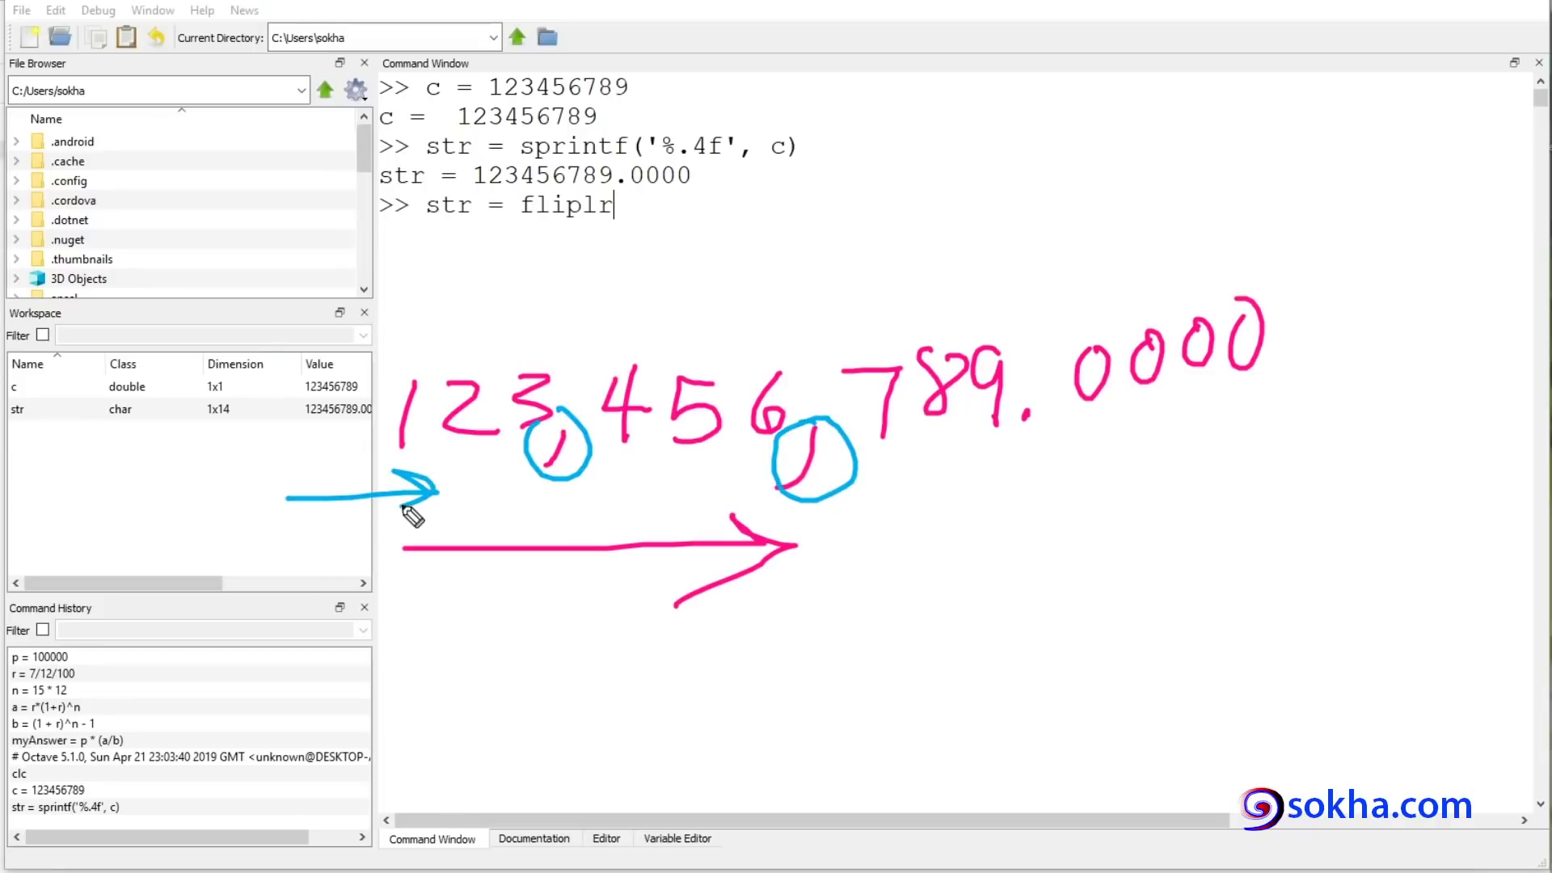
left_click_drag(1054, 313, 881, 330)
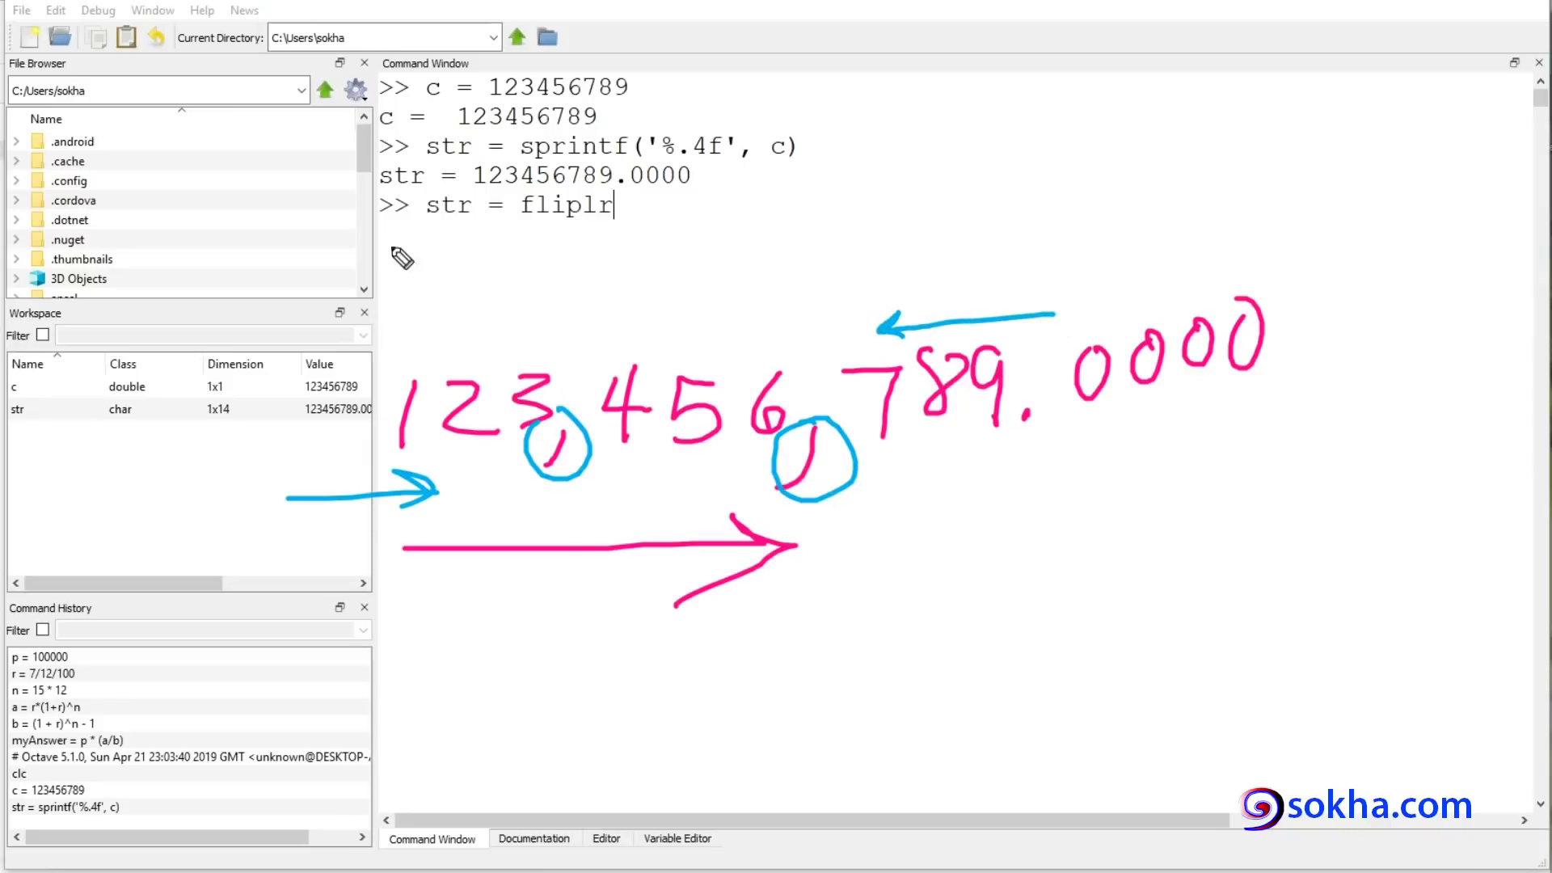
Underline fliplr and handwrite that it means flip left-right
left_click_drag(511, 215, 591, 223)
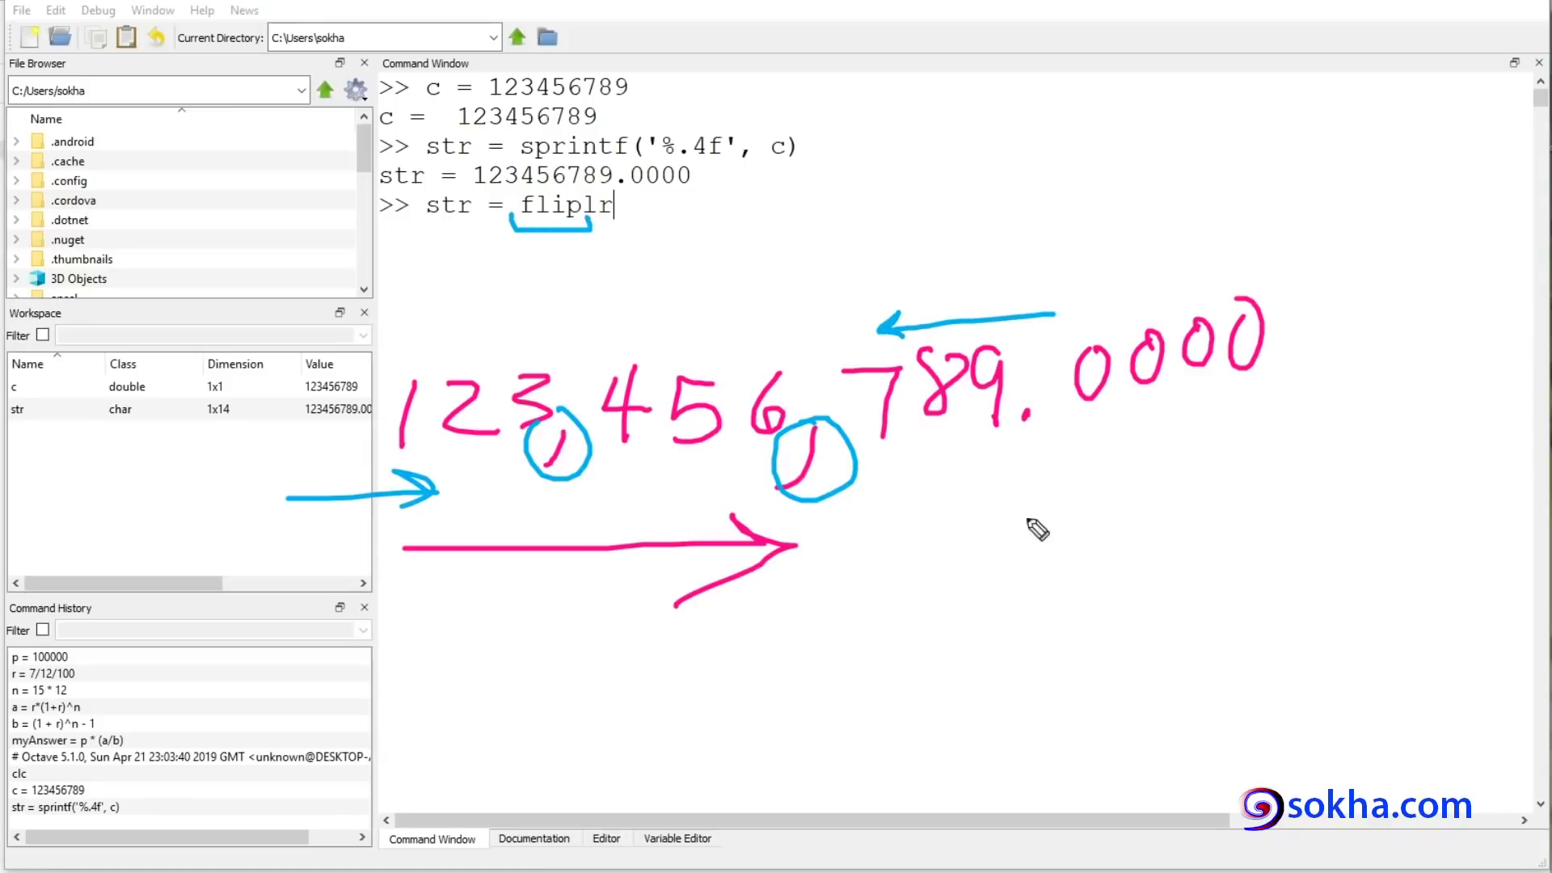
left_click_drag(1005, 493, 921, 700)
left_click_drag(930, 595, 1034, 593)
mouse_move(1050, 490)
left_mouse_down()
mouse_move(1070, 585)
mouse_move(1104, 592)
mouse_move(1277, 531)
mouse_move(1345, 478)
left_mouse_up()
left_click(1092, 536)
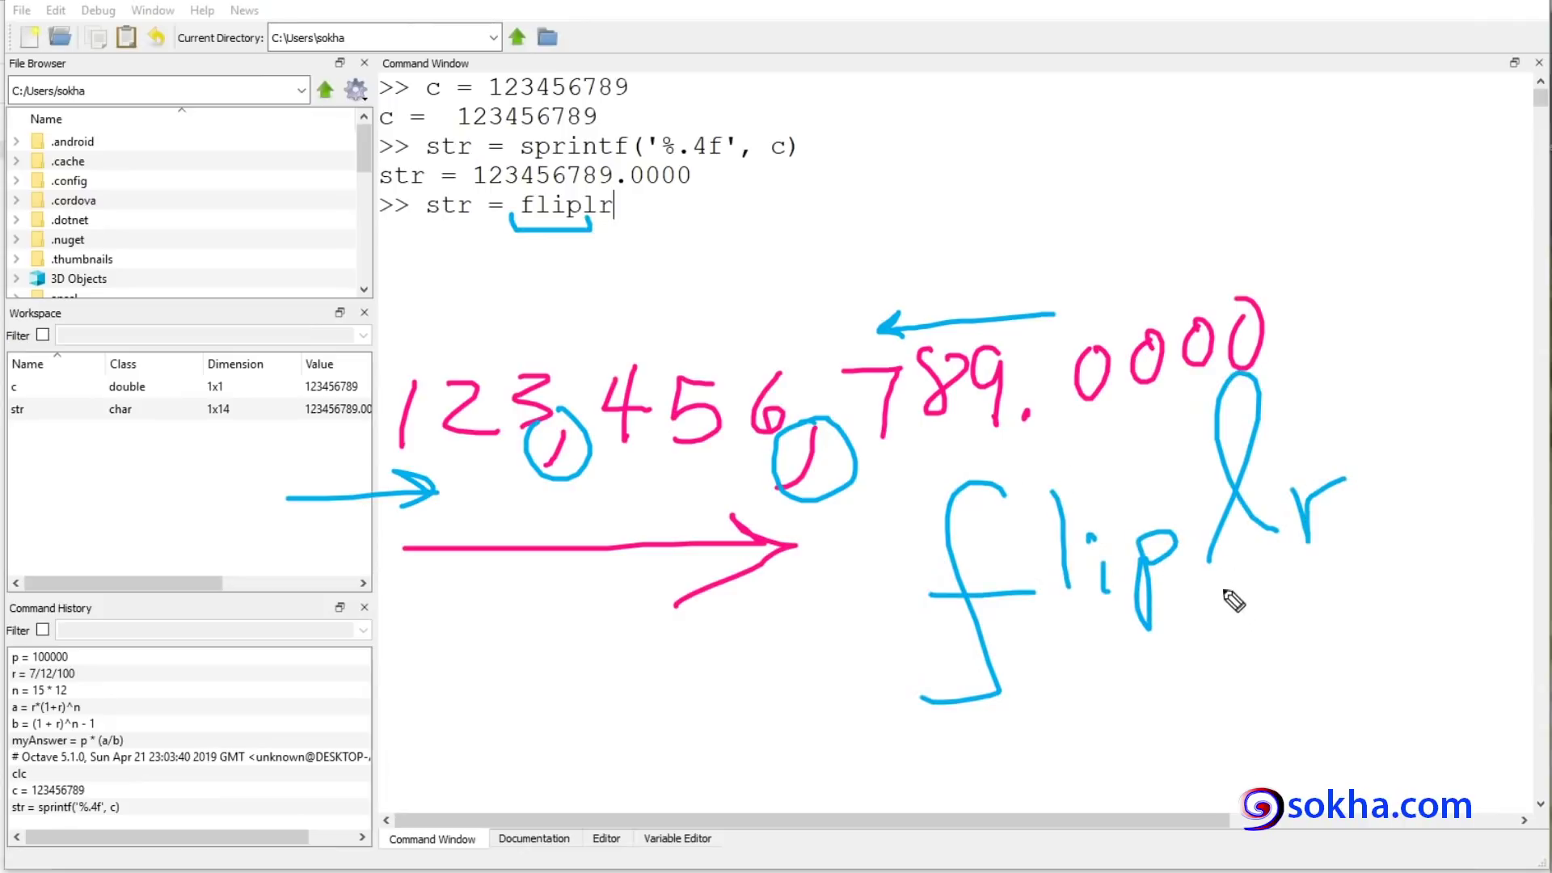
mouse_move(1212, 602)
left_mouse_down()
mouse_move(1232, 618)
mouse_move(1196, 702)
mouse_move(1227, 657)
left_mouse_up()
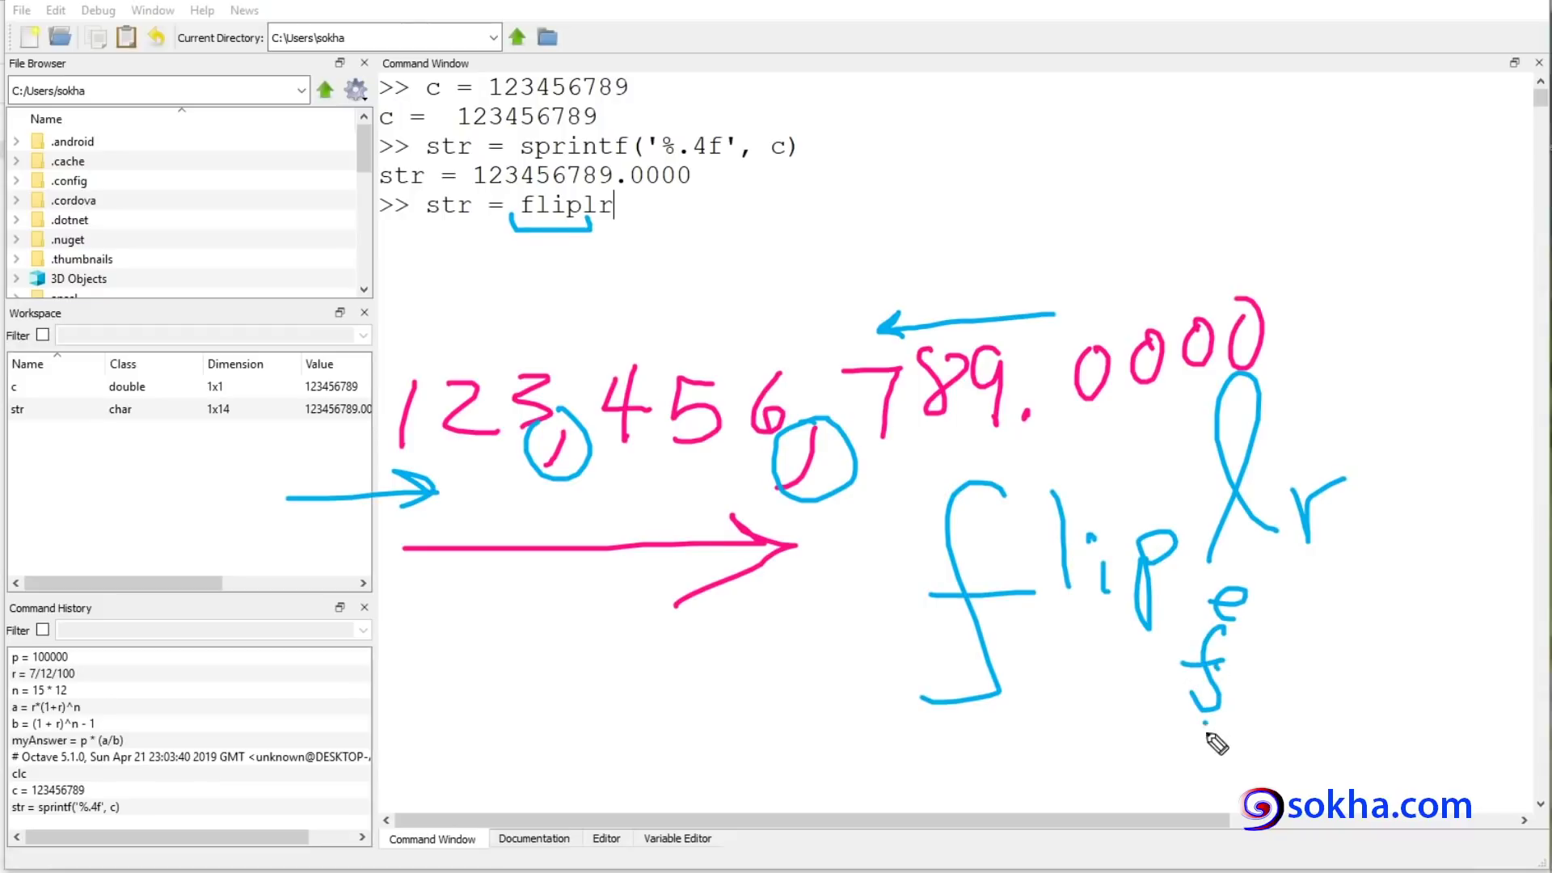
mouse_move(1203, 719)
left_mouse_down()
mouse_move(1240, 766)
mouse_move(1231, 729)
left_mouse_up()
left_click_drag(1307, 569, 1335, 657)
left_click(1297, 556)
mouse_move(1282, 716)
left_mouse_down()
mouse_move(1338, 783)
mouse_move(1340, 753)
left_mouse_up()
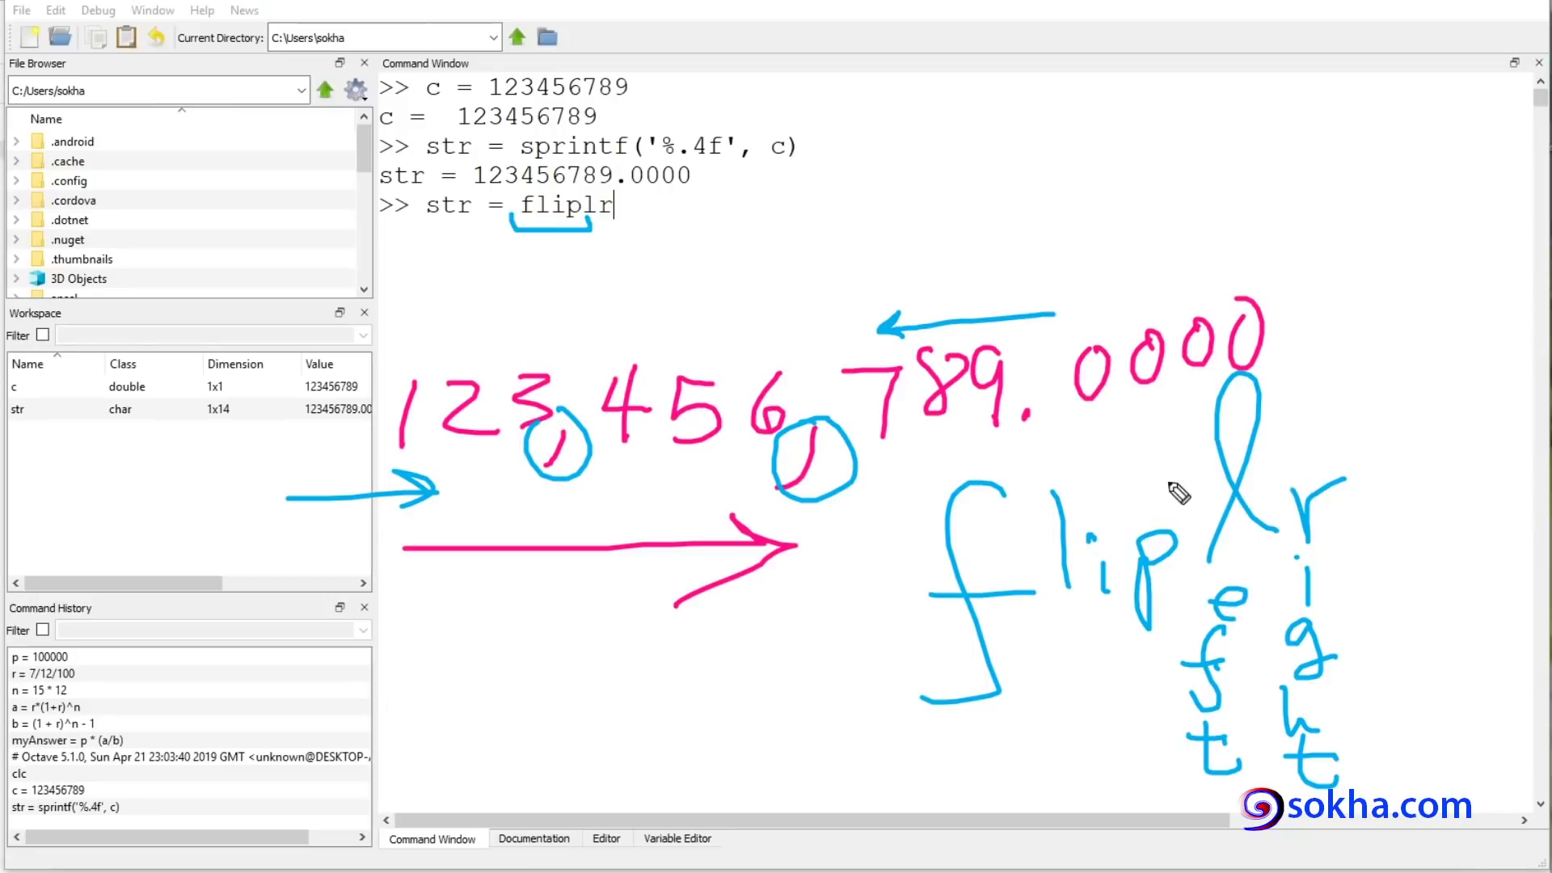
Add a direction arrow over 123, clear the ink, and type regexprep after fliplr(
mouse_move(372, 369)
left_mouse_down()
mouse_move(543, 358)
mouse_move(467, 387)
left_mouse_up()
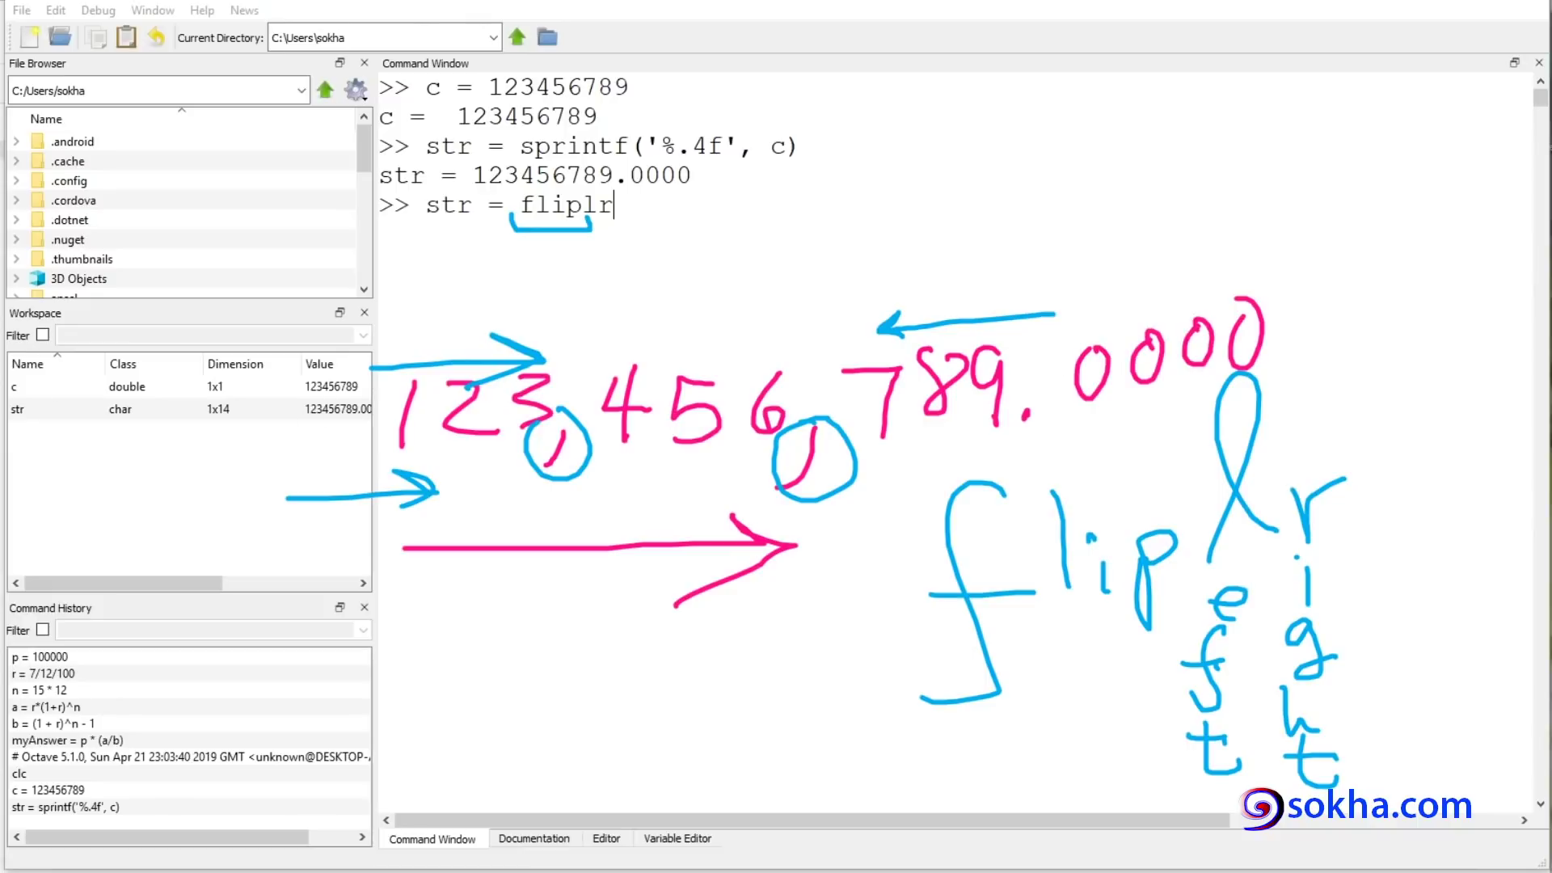
key("Escape")
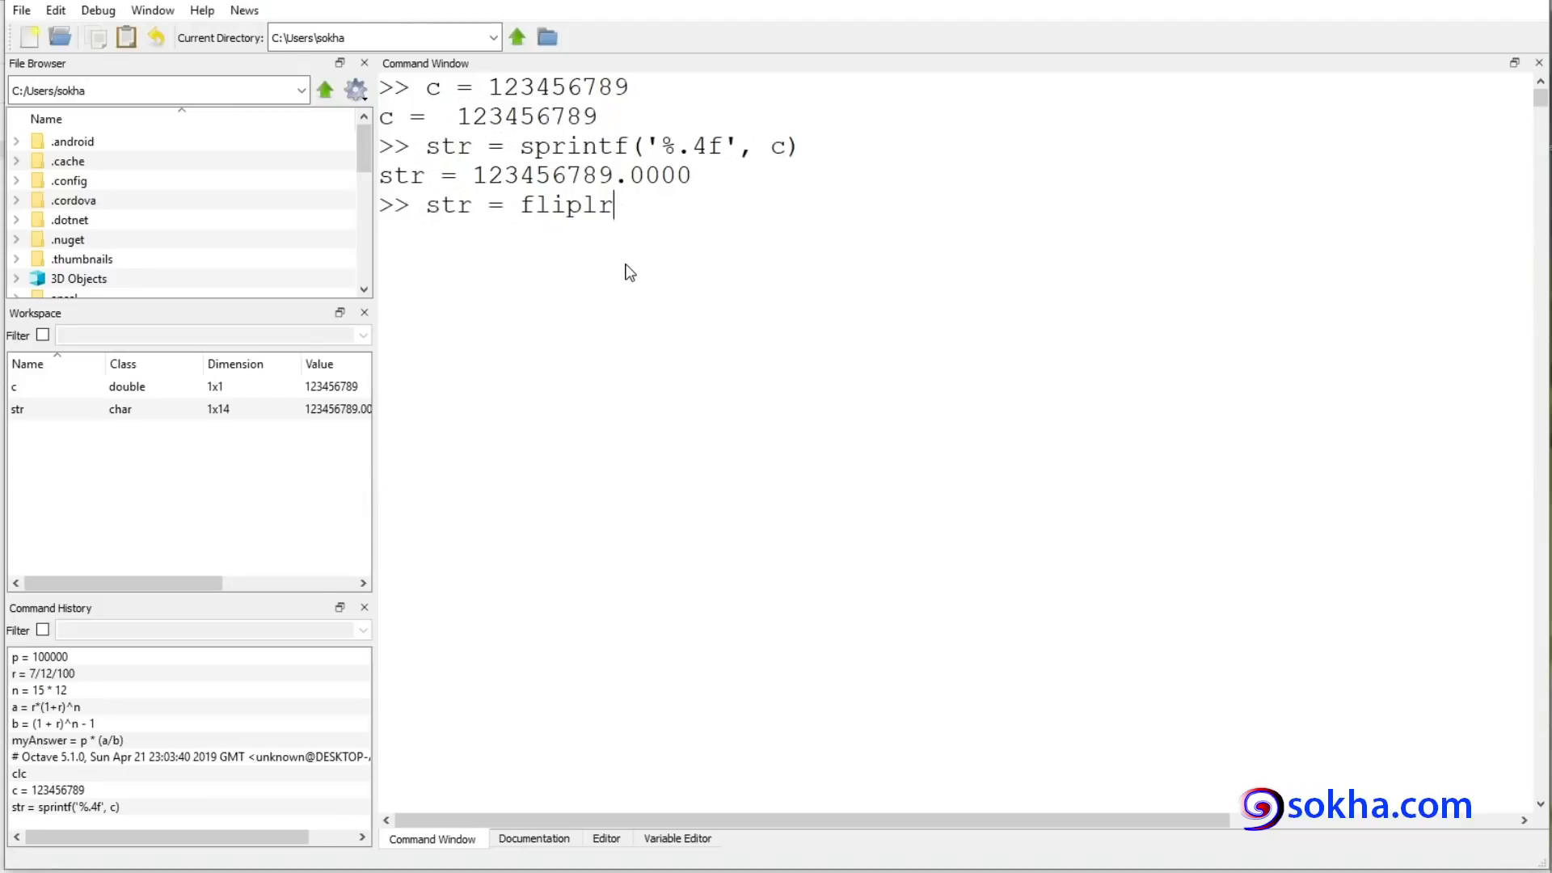
type("(reg")
type("exprep")
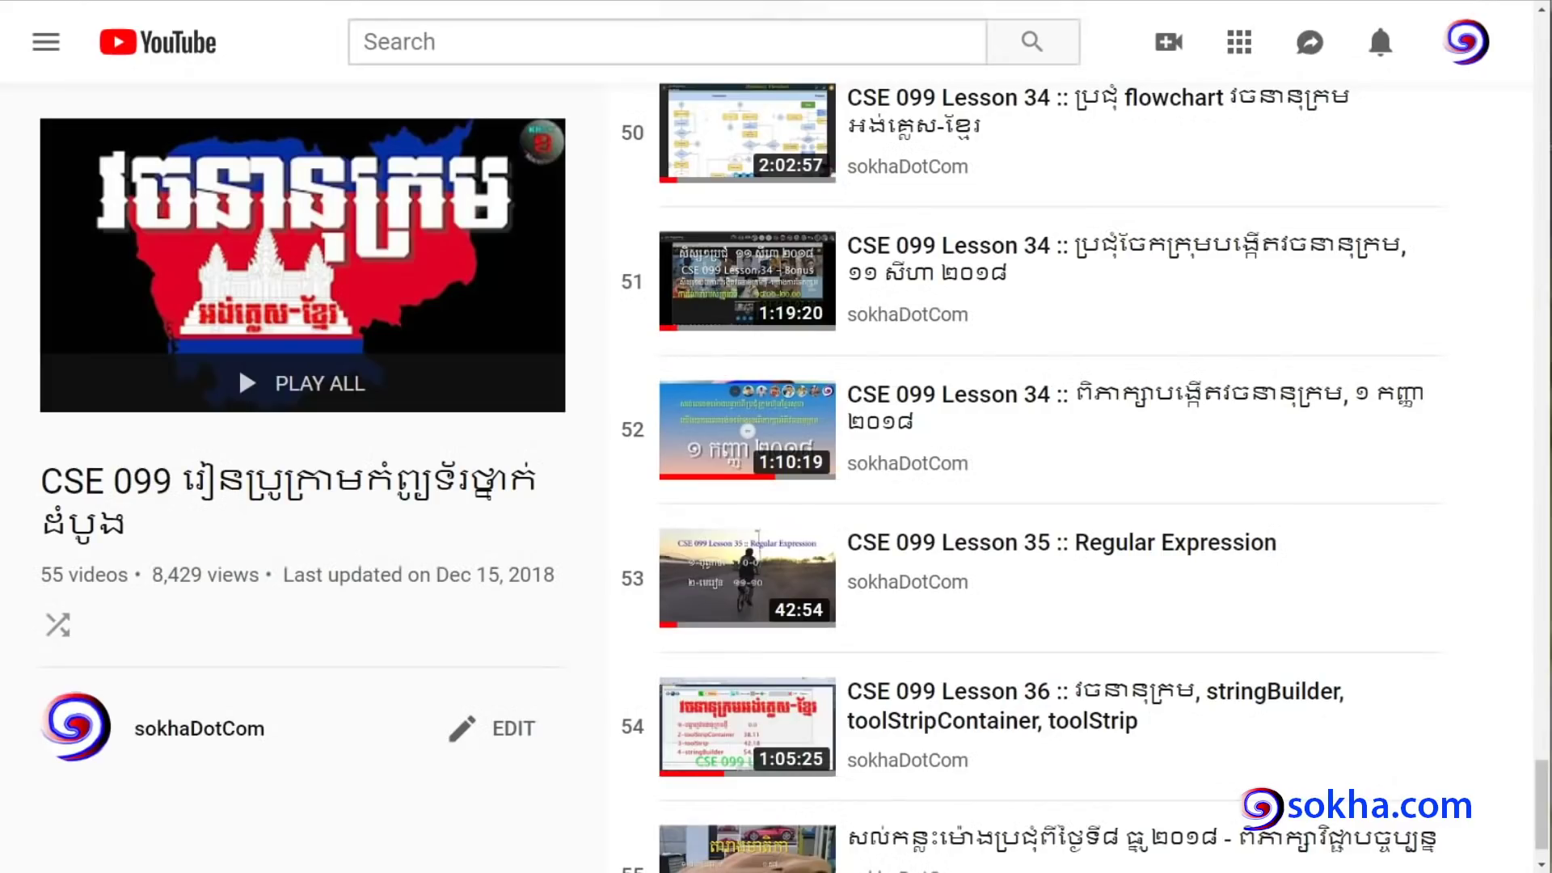
Mark the Lesson 35 :: Regular Expression entry in the CSE 099 playlist with pen annotations
mouse_move(1330, 507)
left_mouse_down()
mouse_move(815, 488)
mouse_move(1208, 490)
left_mouse_up()
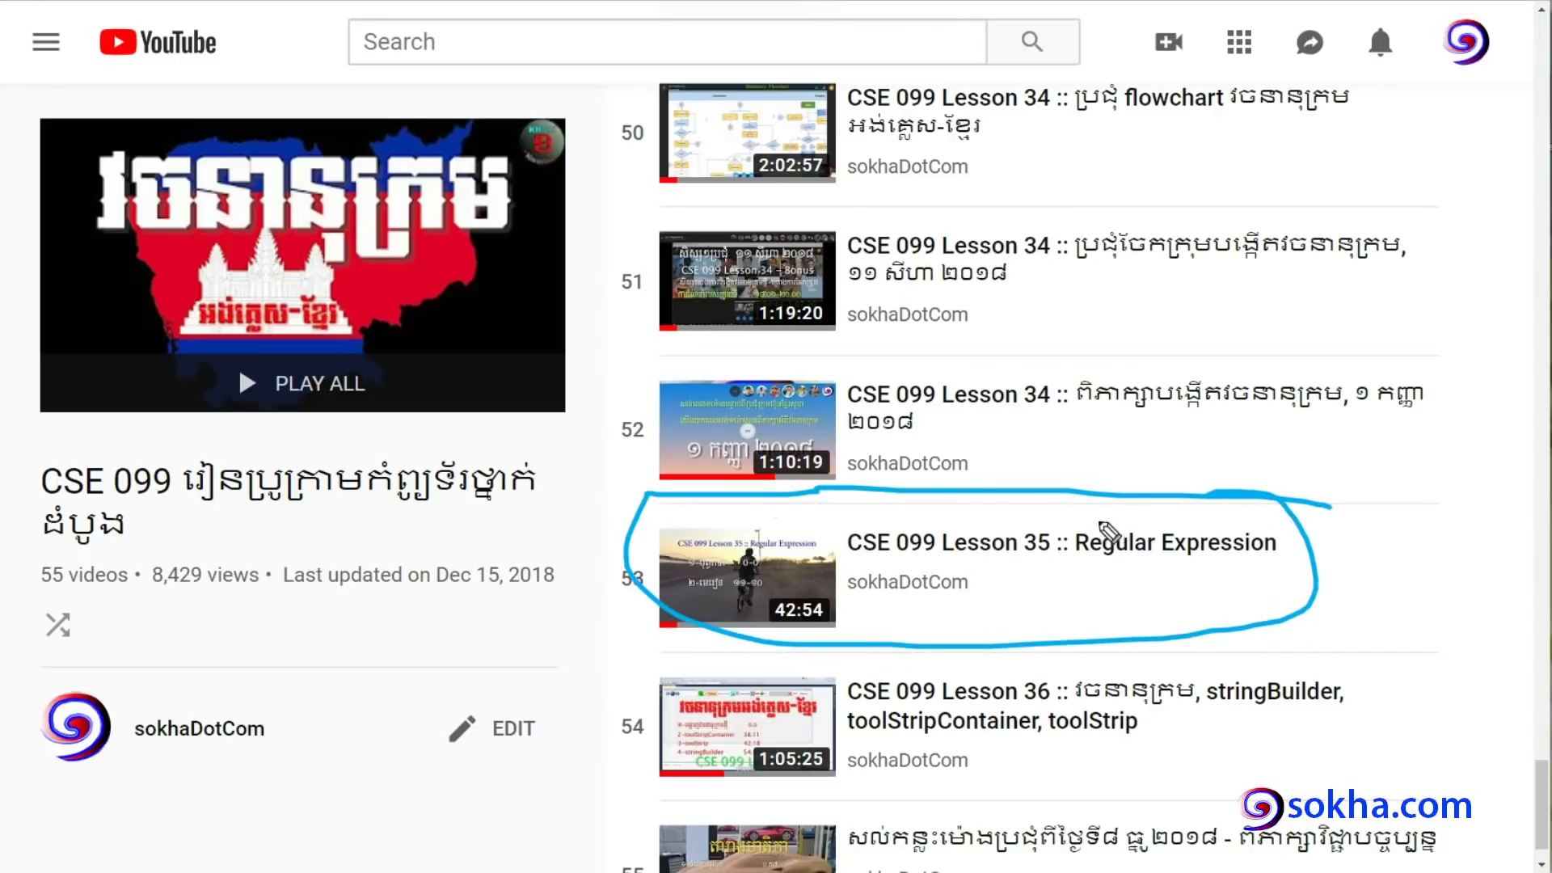
mouse_move(1109, 394)
left_mouse_down()
mouse_move(1024, 516)
mouse_move(1060, 501)
left_mouse_up()
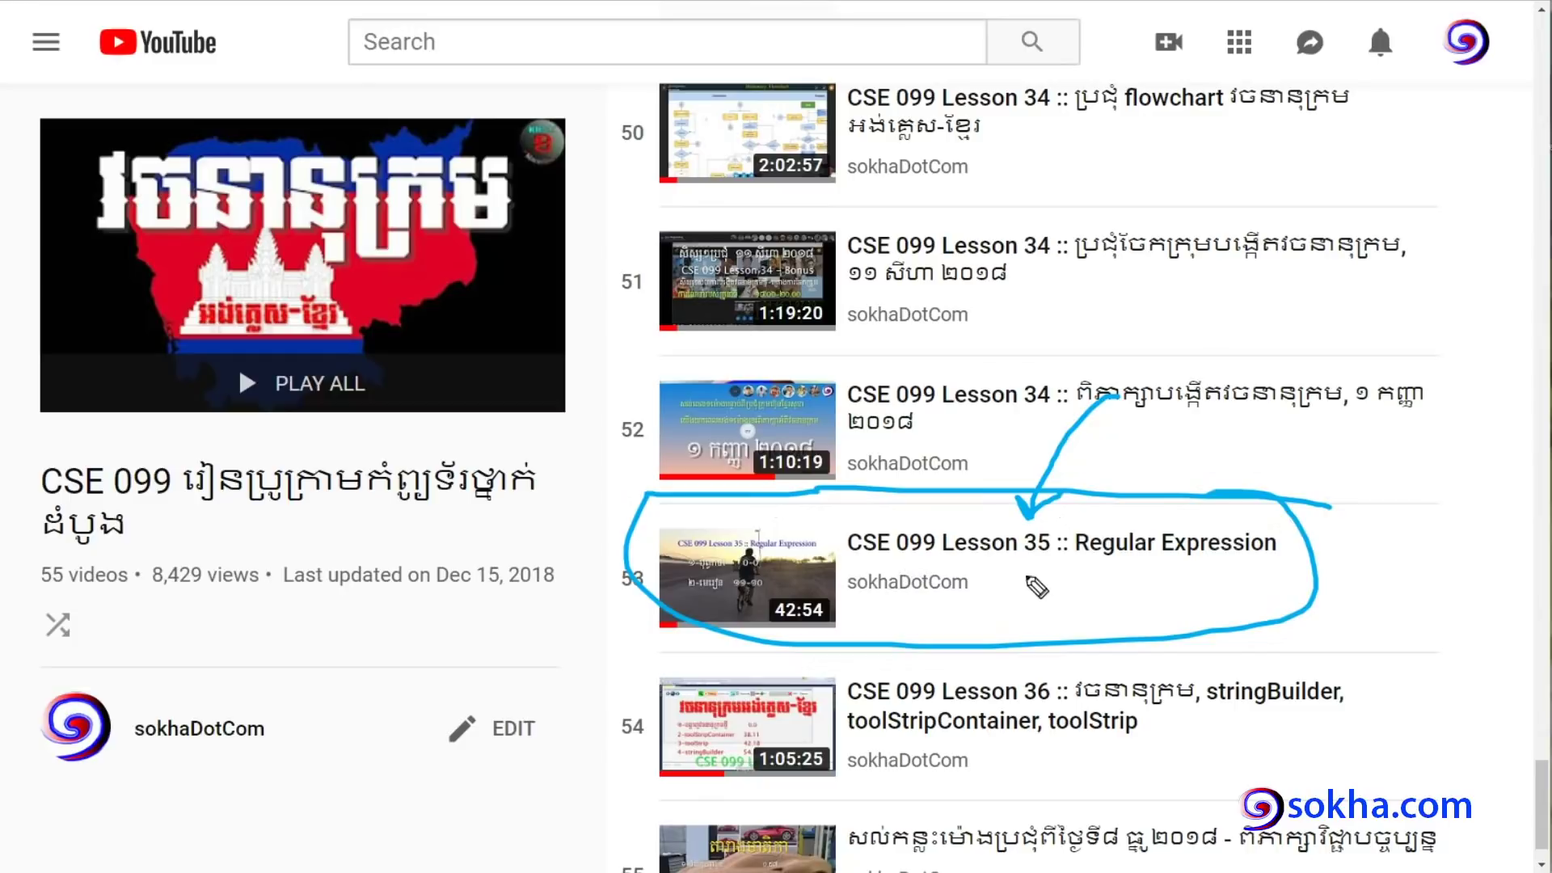
mouse_move(1062, 575)
left_mouse_down()
mouse_move(1214, 590)
mouse_move(1178, 589)
left_mouse_up()
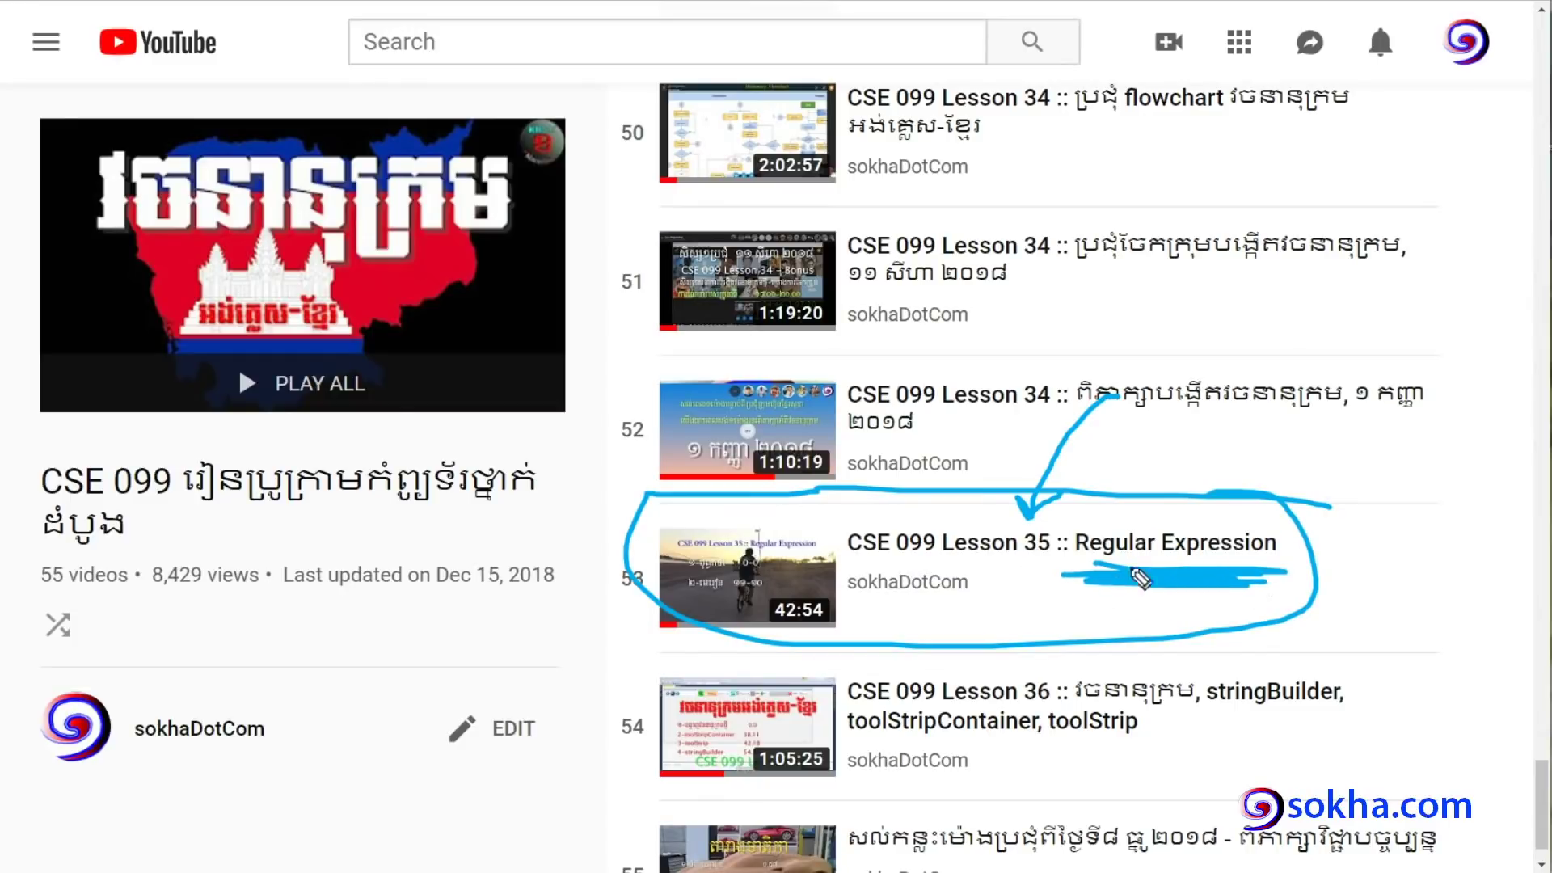
mouse_move(982, 518)
left_mouse_down()
mouse_move(841, 513)
mouse_move(938, 500)
left_mouse_up()
key("w")
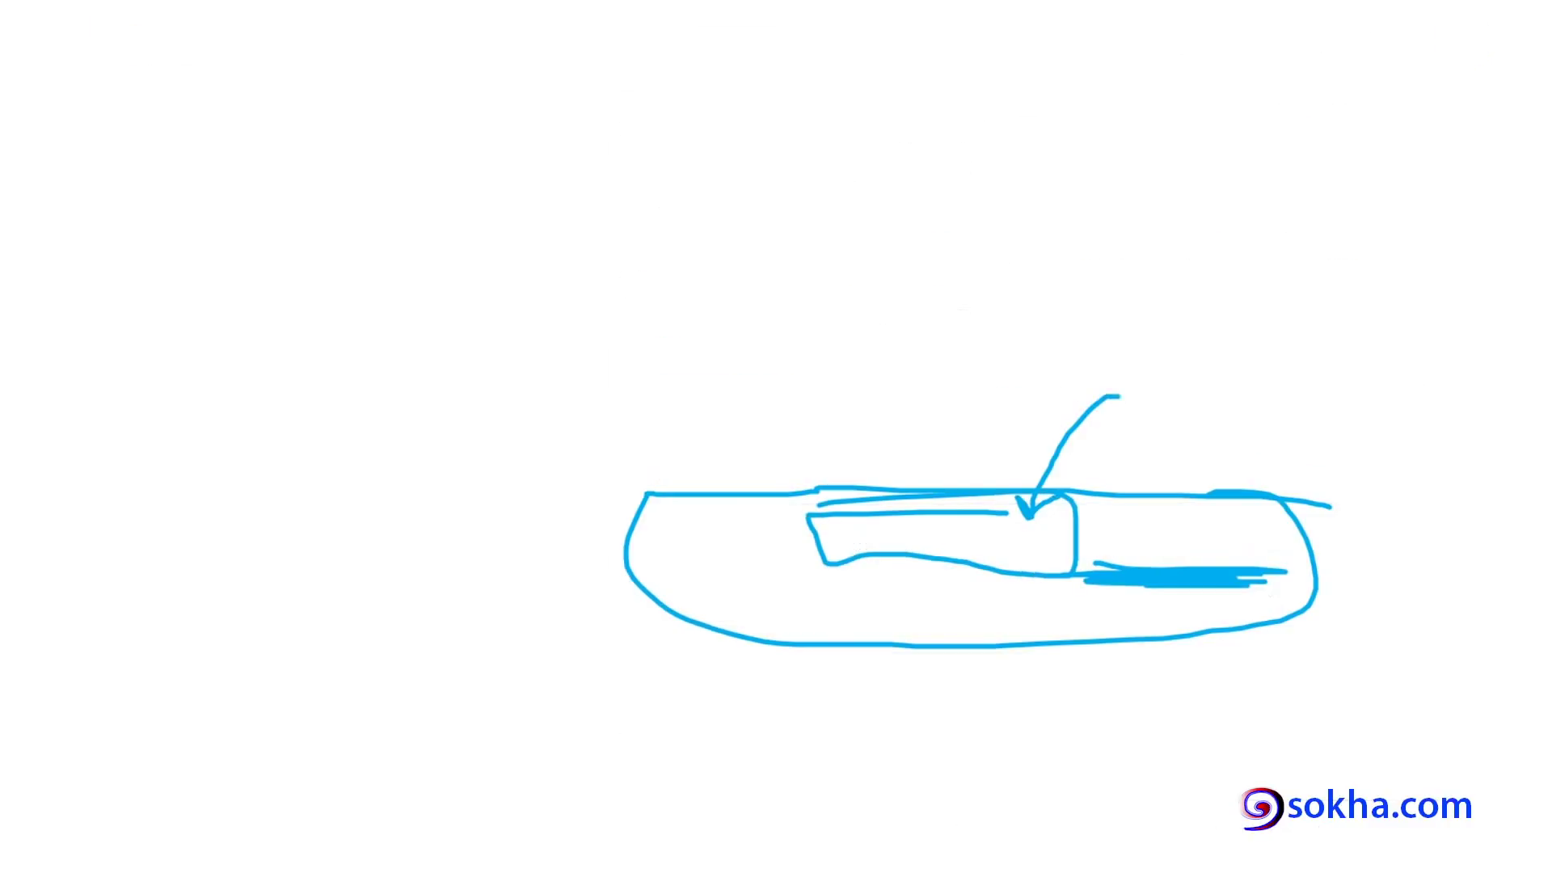
key("w")
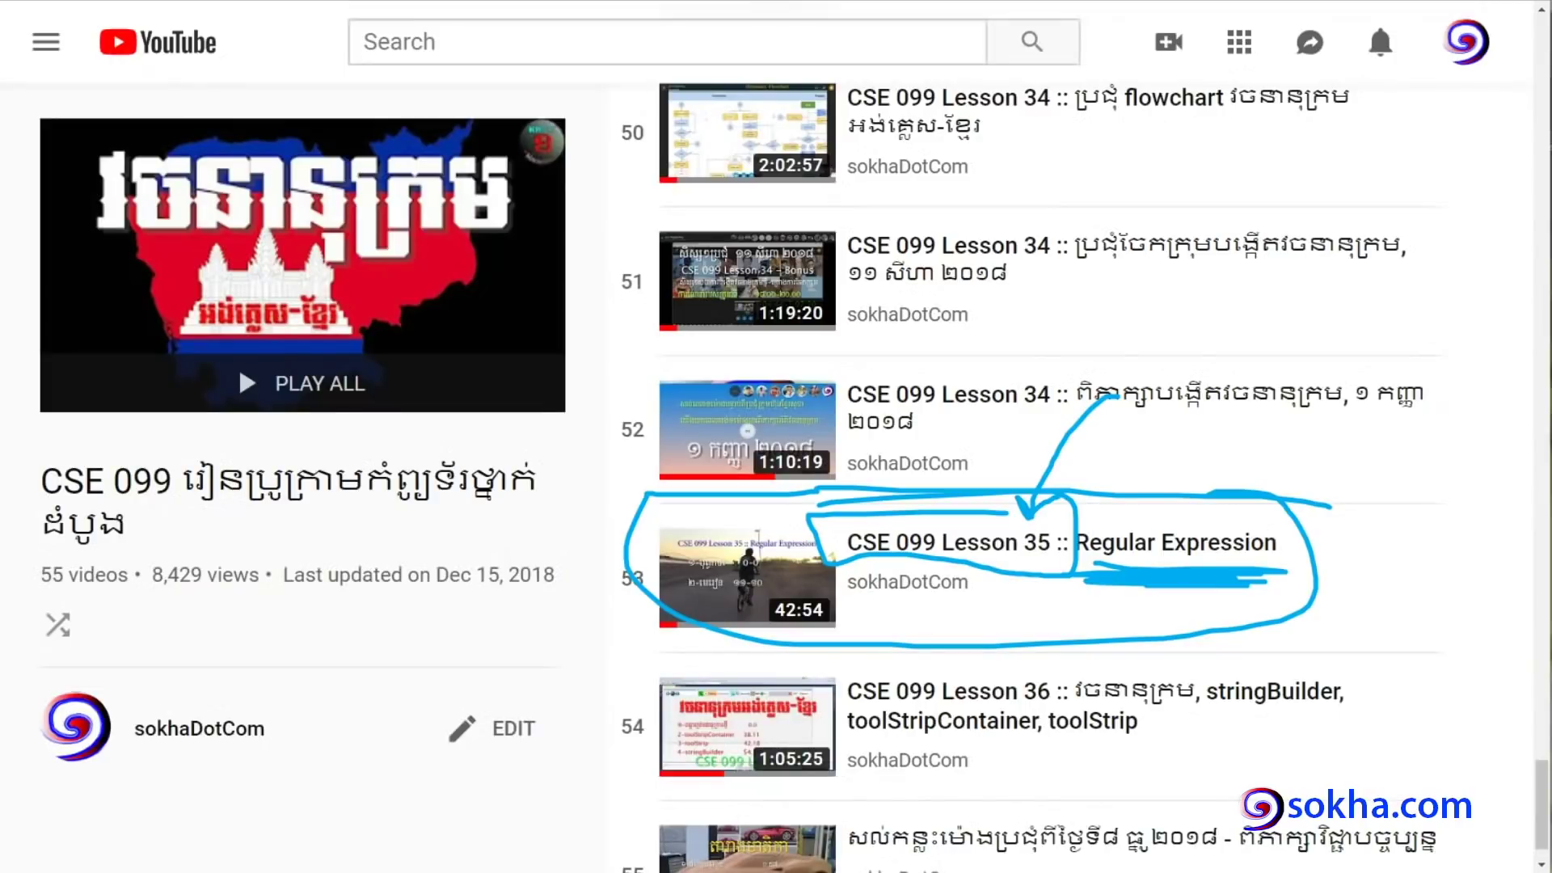
key("e")
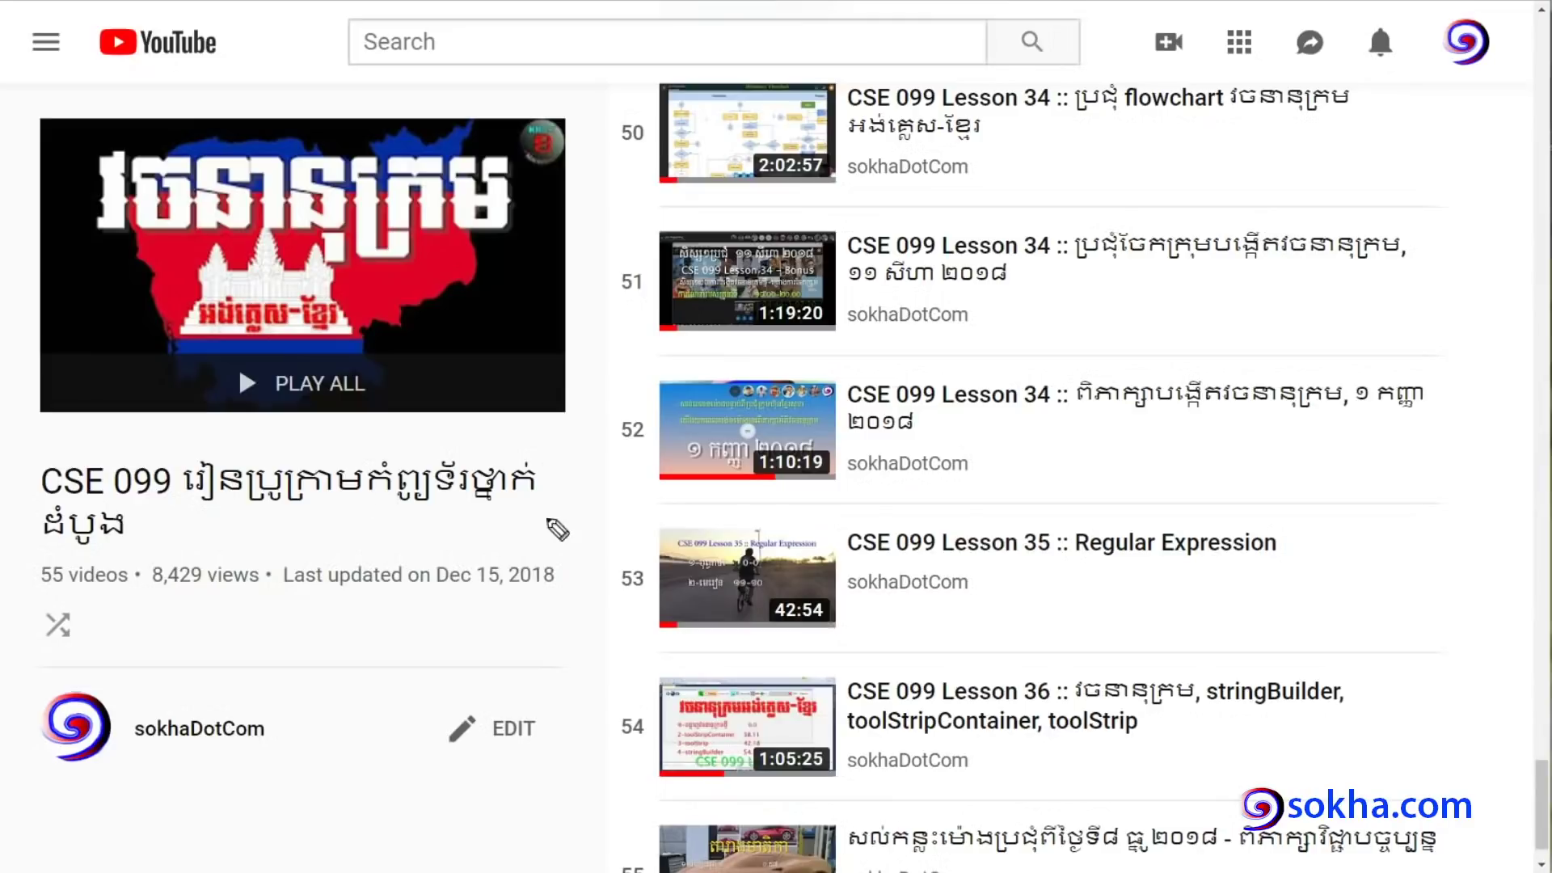
mouse_move(1265, 496)
left_mouse_down()
mouse_move(643, 517)
mouse_move(1319, 588)
mouse_move(1178, 492)
left_mouse_up()
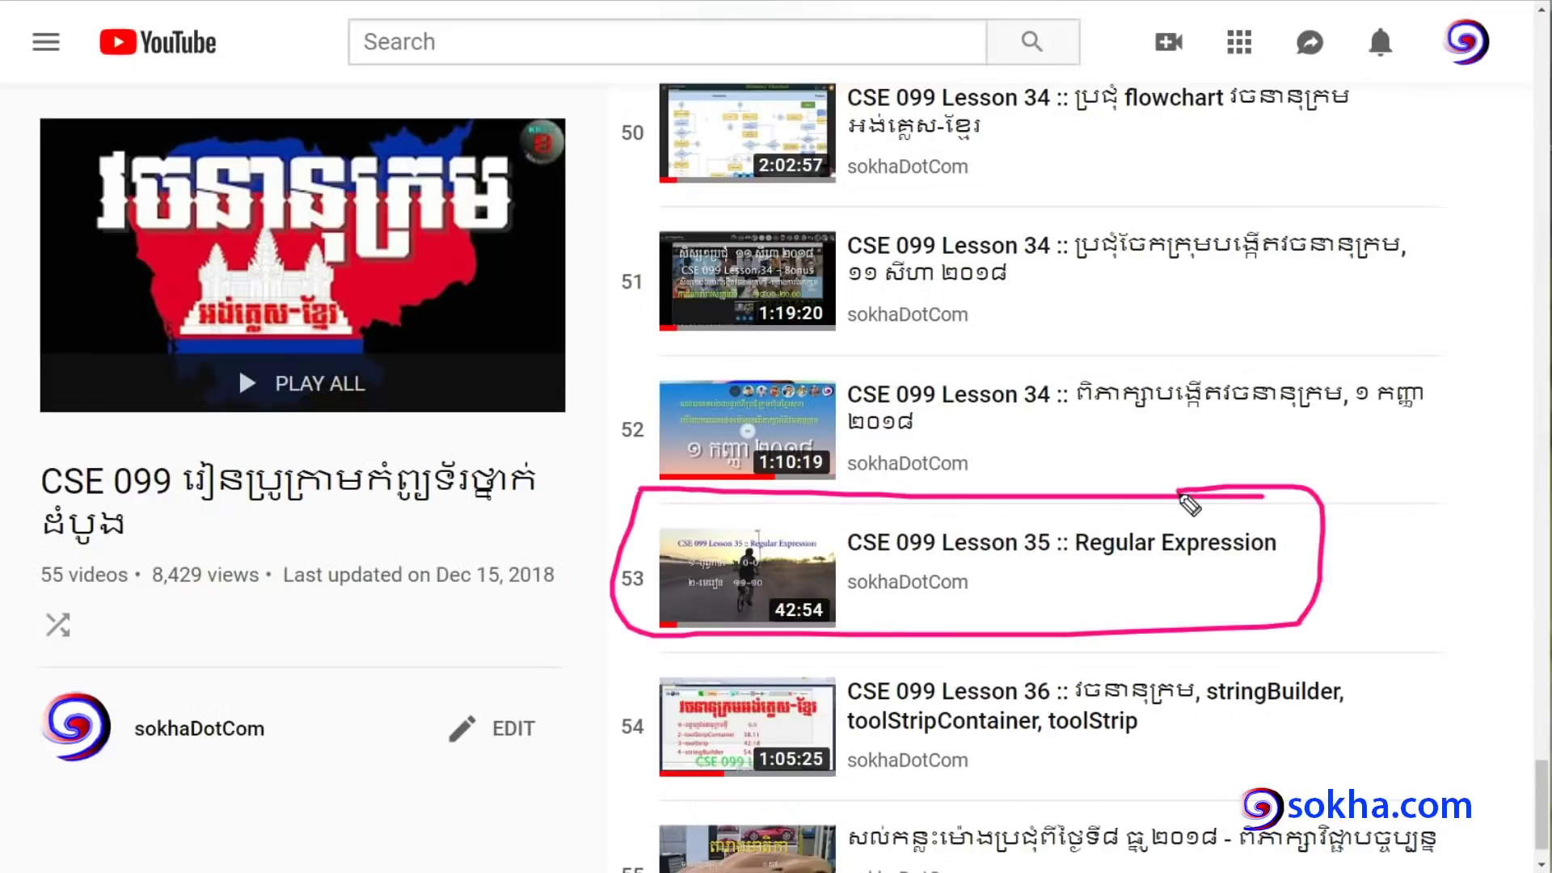
Clear the playlist circle and handwrite the example digits 123456789
key("Escape")
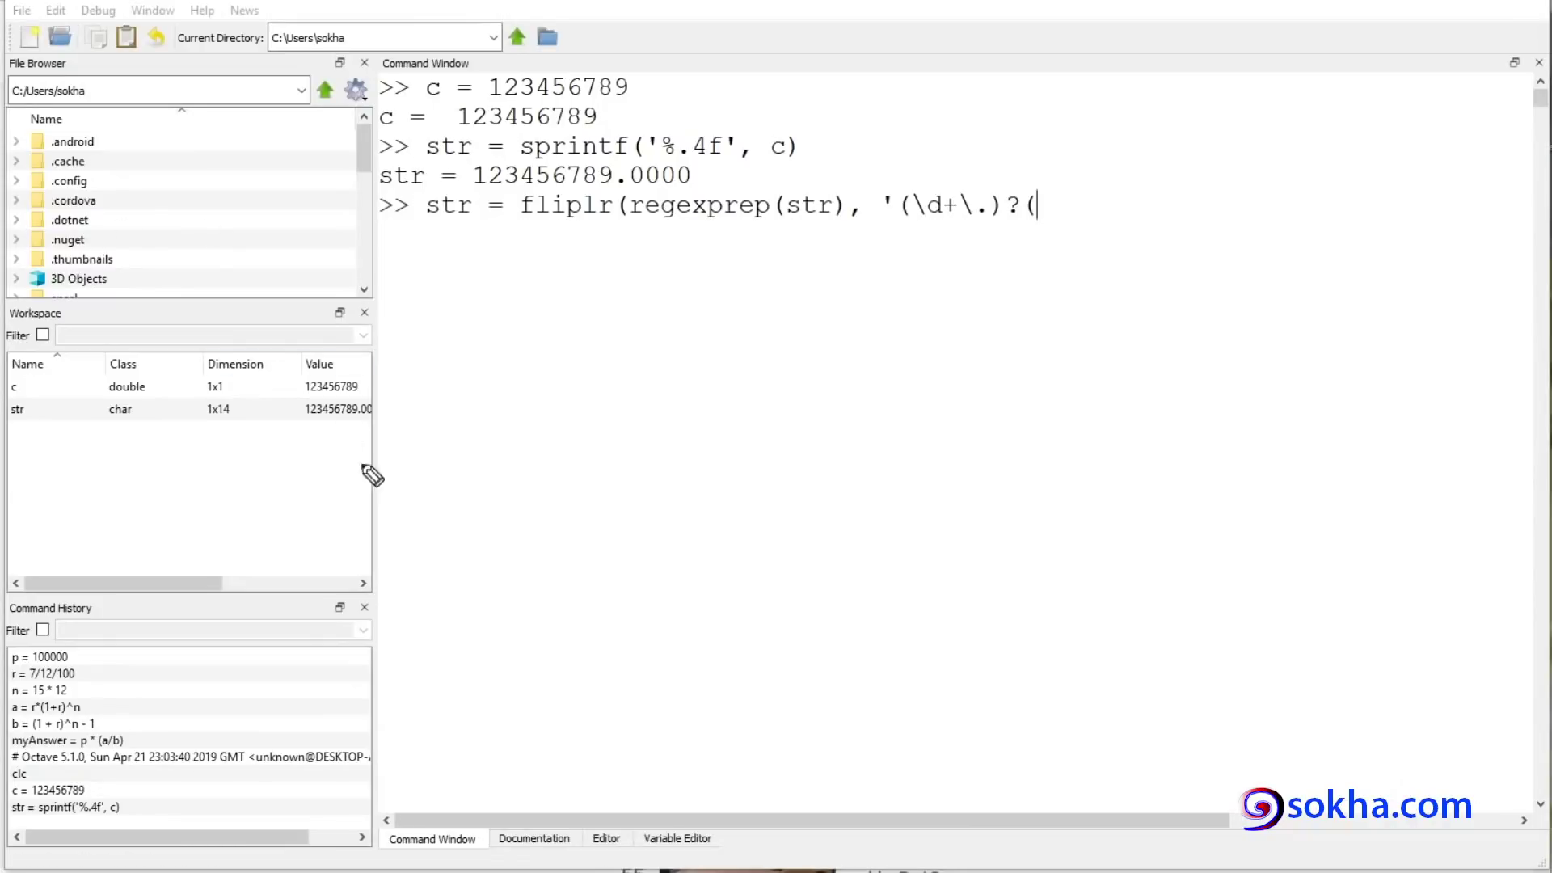
left_click_drag(407, 448, 406, 514)
left_click_drag(449, 465, 491, 509)
left_click_drag(534, 451, 540, 507)
mouse_move(640, 454)
left_mouse_down()
mouse_move(687, 488)
mouse_move(659, 523)
left_mouse_up()
left_click_drag(804, 445, 769, 509)
mouse_move(877, 458)
left_mouse_down()
mouse_move(858, 507)
mouse_move(863, 489)
left_mouse_up()
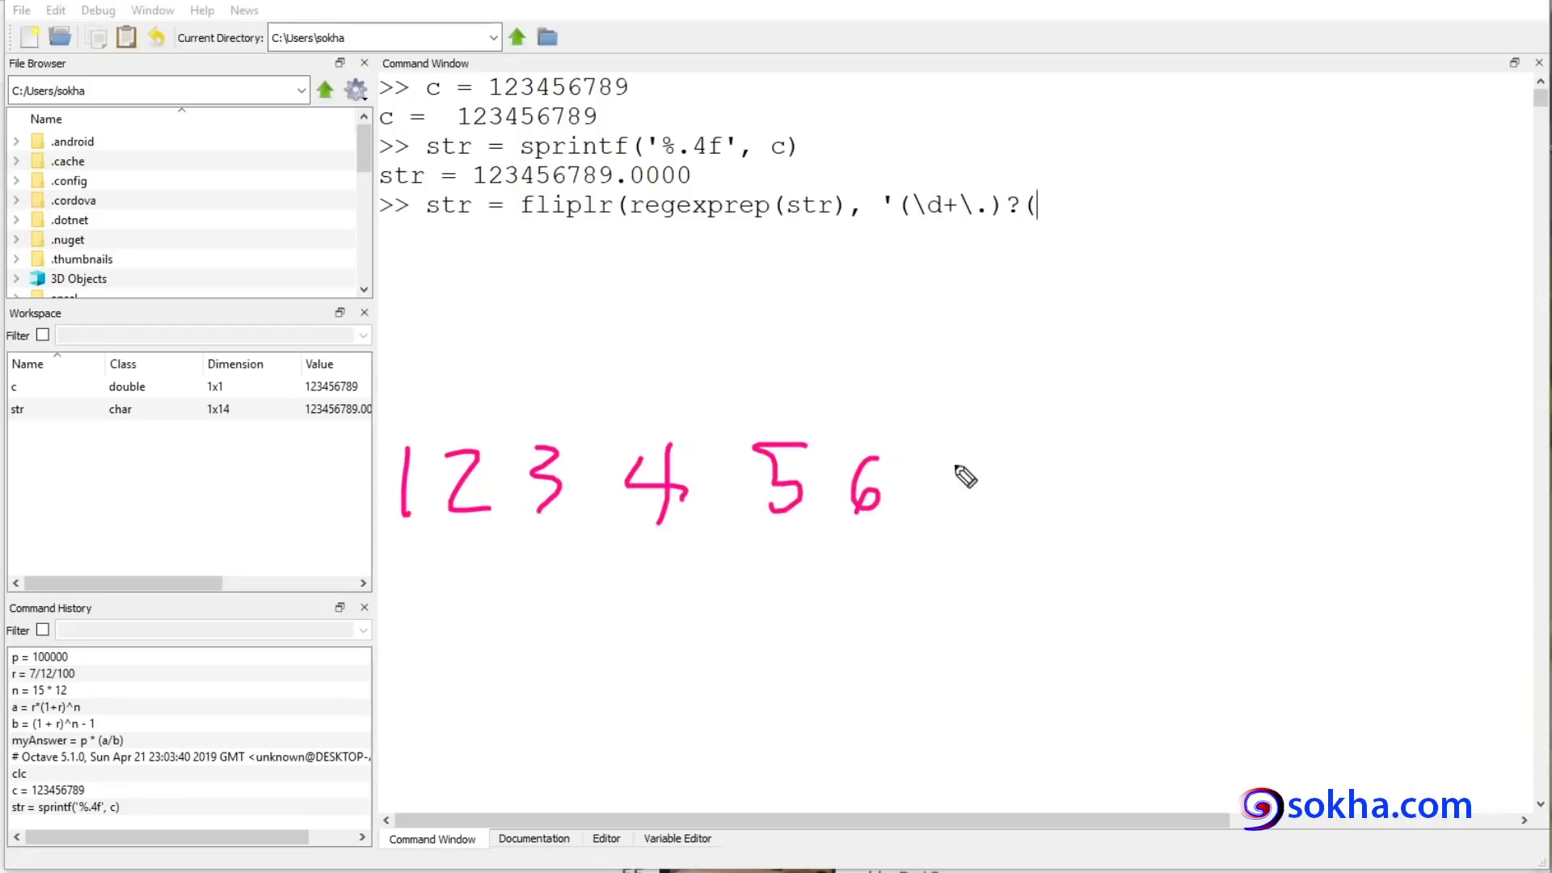
left_click_drag(935, 455, 982, 515)
left_click_drag(1095, 444, 1075, 457)
left_click_drag(1162, 430, 1162, 507)
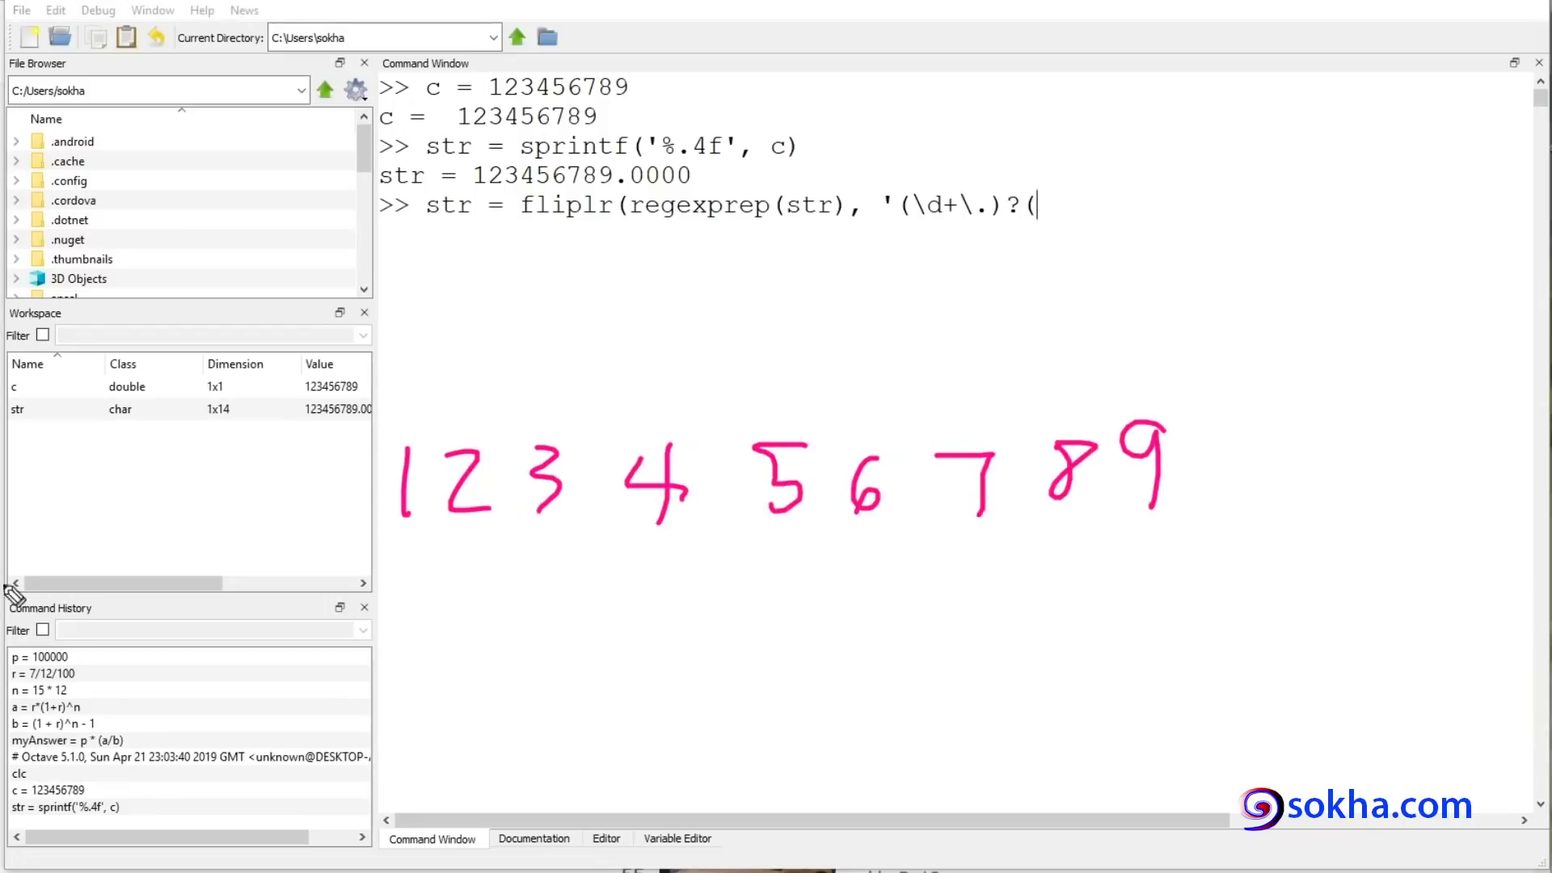
Mark the commas splitting the digits into groups of three, and type \d after ?( in the pattern
left_click_drag(929, 511, 899, 544)
mouse_move(1161, 397)
left_mouse_down()
mouse_move(948, 422)
mouse_move(985, 433)
left_mouse_up()
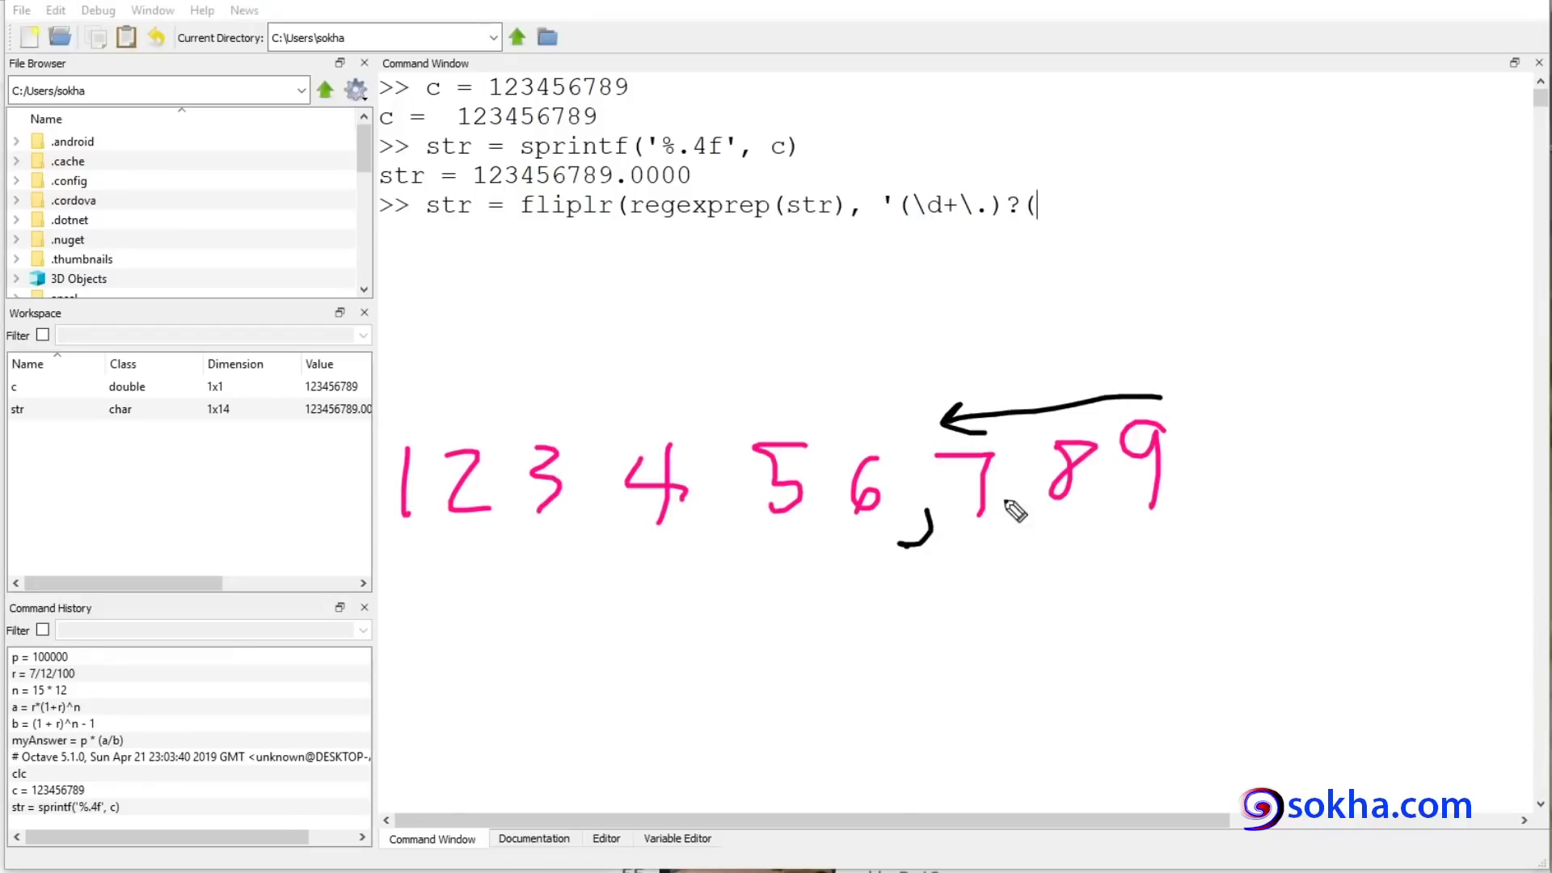
left_click_drag(595, 513, 573, 543)
left_click_drag(850, 411, 623, 420)
left_click_drag(658, 394, 656, 437)
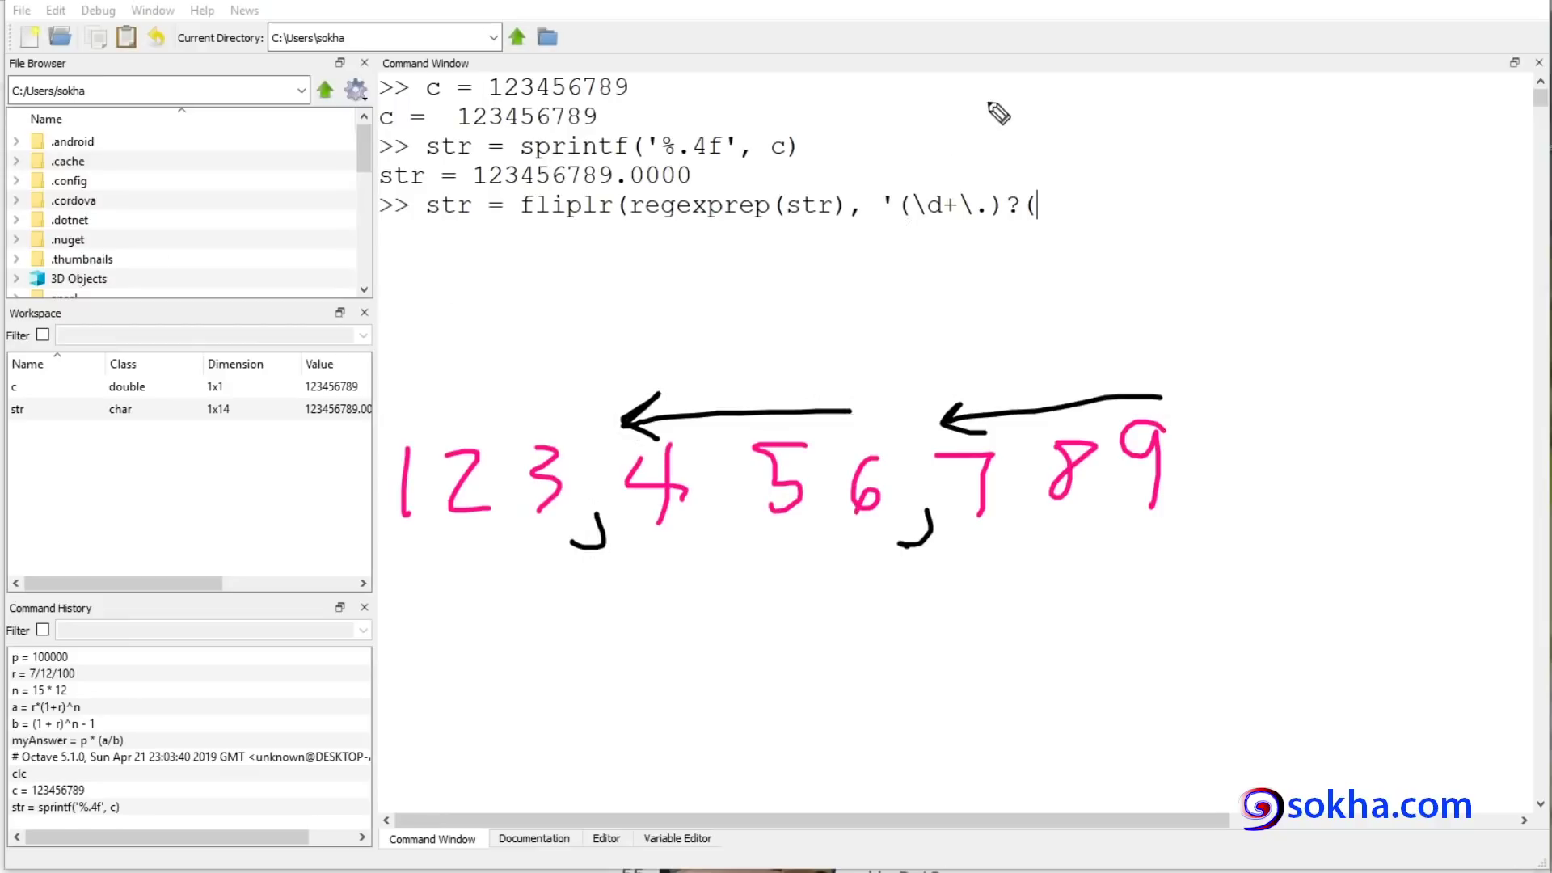
mouse_move(992, 41)
left_mouse_down()
mouse_move(1048, 166)
mouse_move(1076, 154)
left_mouse_up()
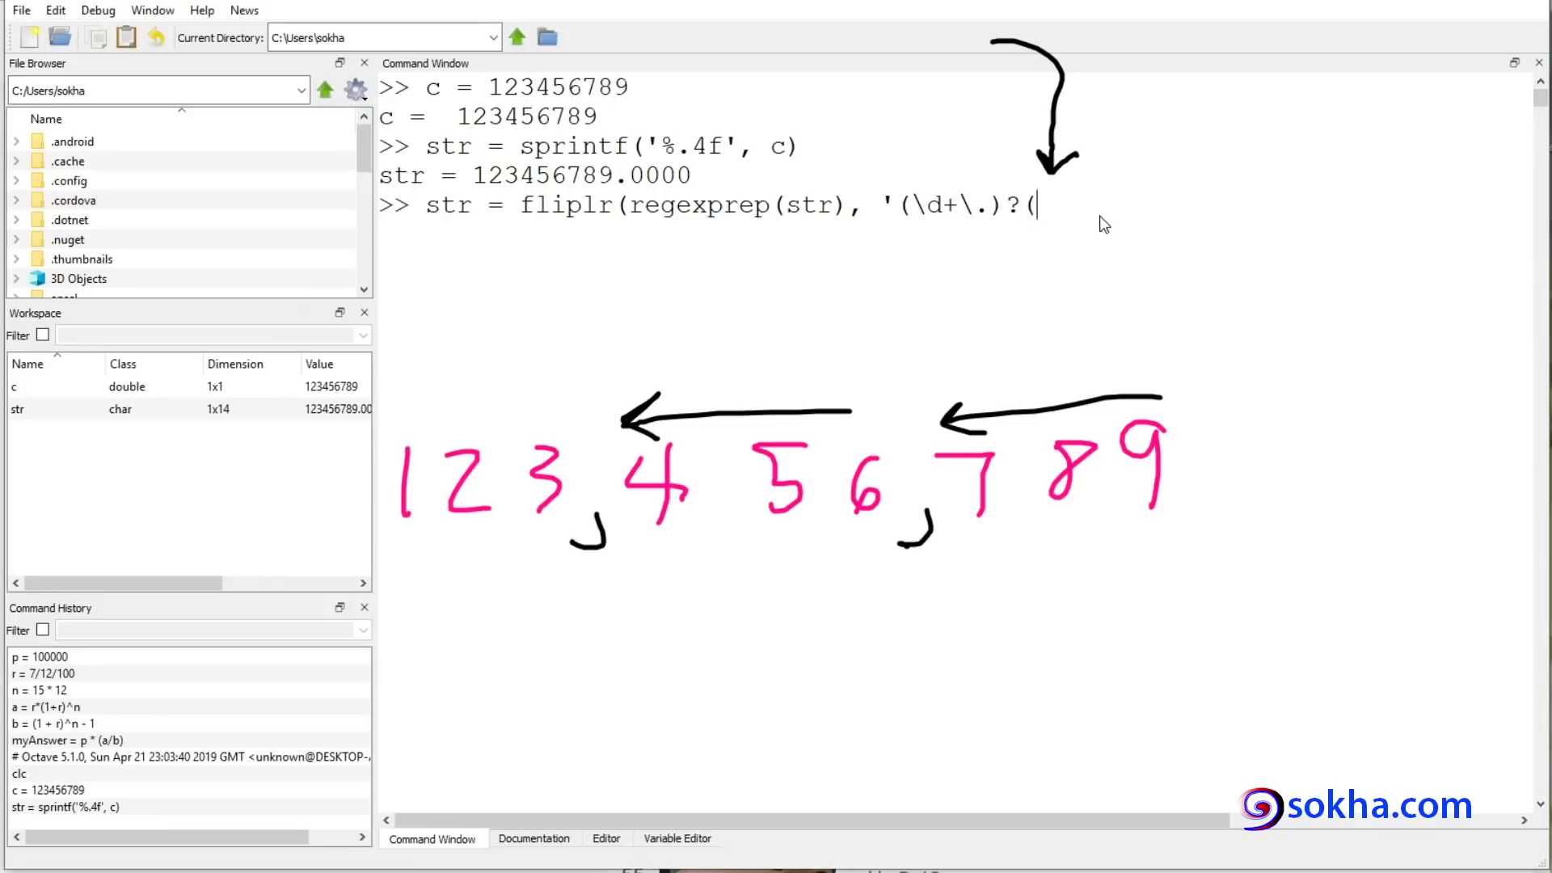
type("\\d")
Write 'd = digit' and finish typing the pattern with {3} and the \S lookahead
left_click_drag(537, 665, 533, 715)
mouse_move(524, 568)
left_mouse_down()
mouse_move(533, 715)
mouse_move(598, 675)
mouse_move(605, 702)
left_mouse_up()
mouse_move(694, 675)
left_mouse_down()
mouse_move(697, 582)
mouse_move(729, 675)
mouse_move(772, 695)
mouse_move(720, 732)
left_mouse_up()
left_click(728, 641)
left_click_drag(802, 654, 801, 686)
left_click(794, 627)
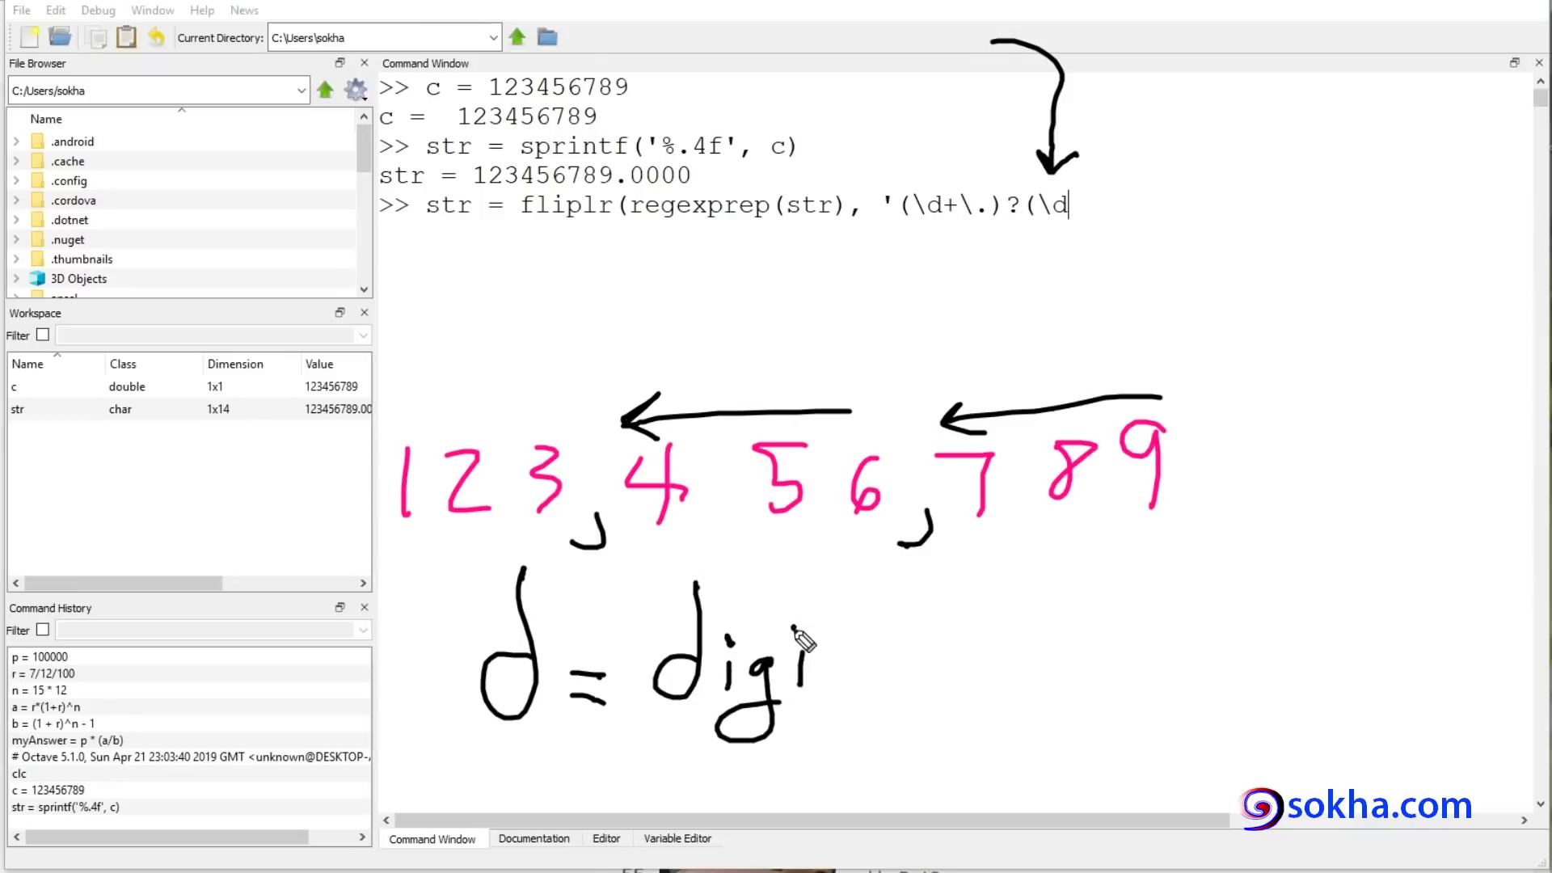
left_click_drag(846, 565, 901, 683)
left_click_drag(818, 608, 897, 613)
type("{")
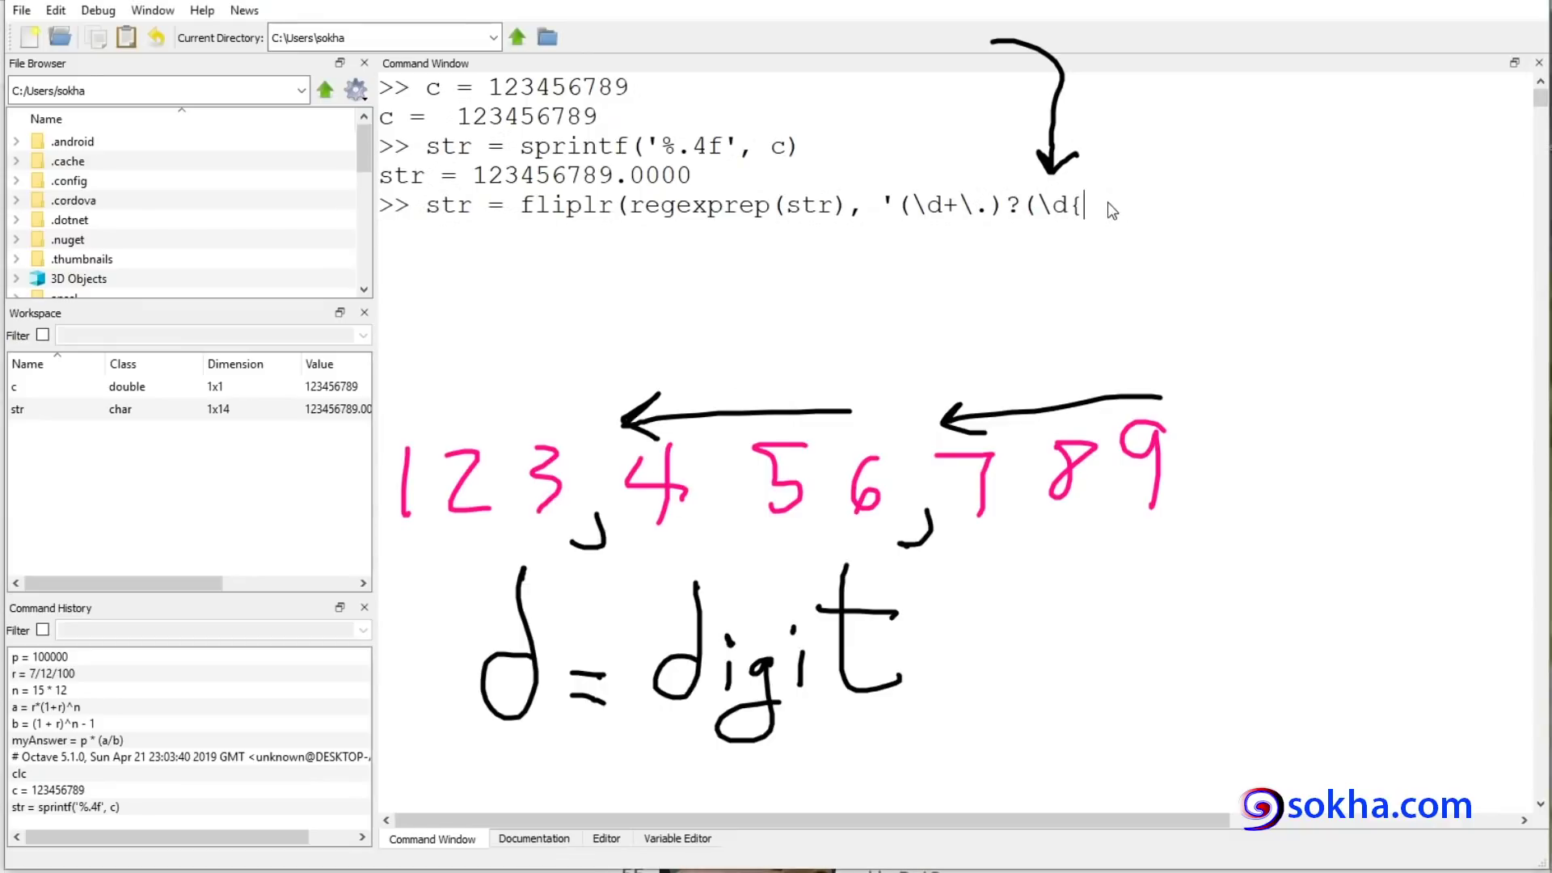
type("3}")
type("))(?=\\S+)'))")
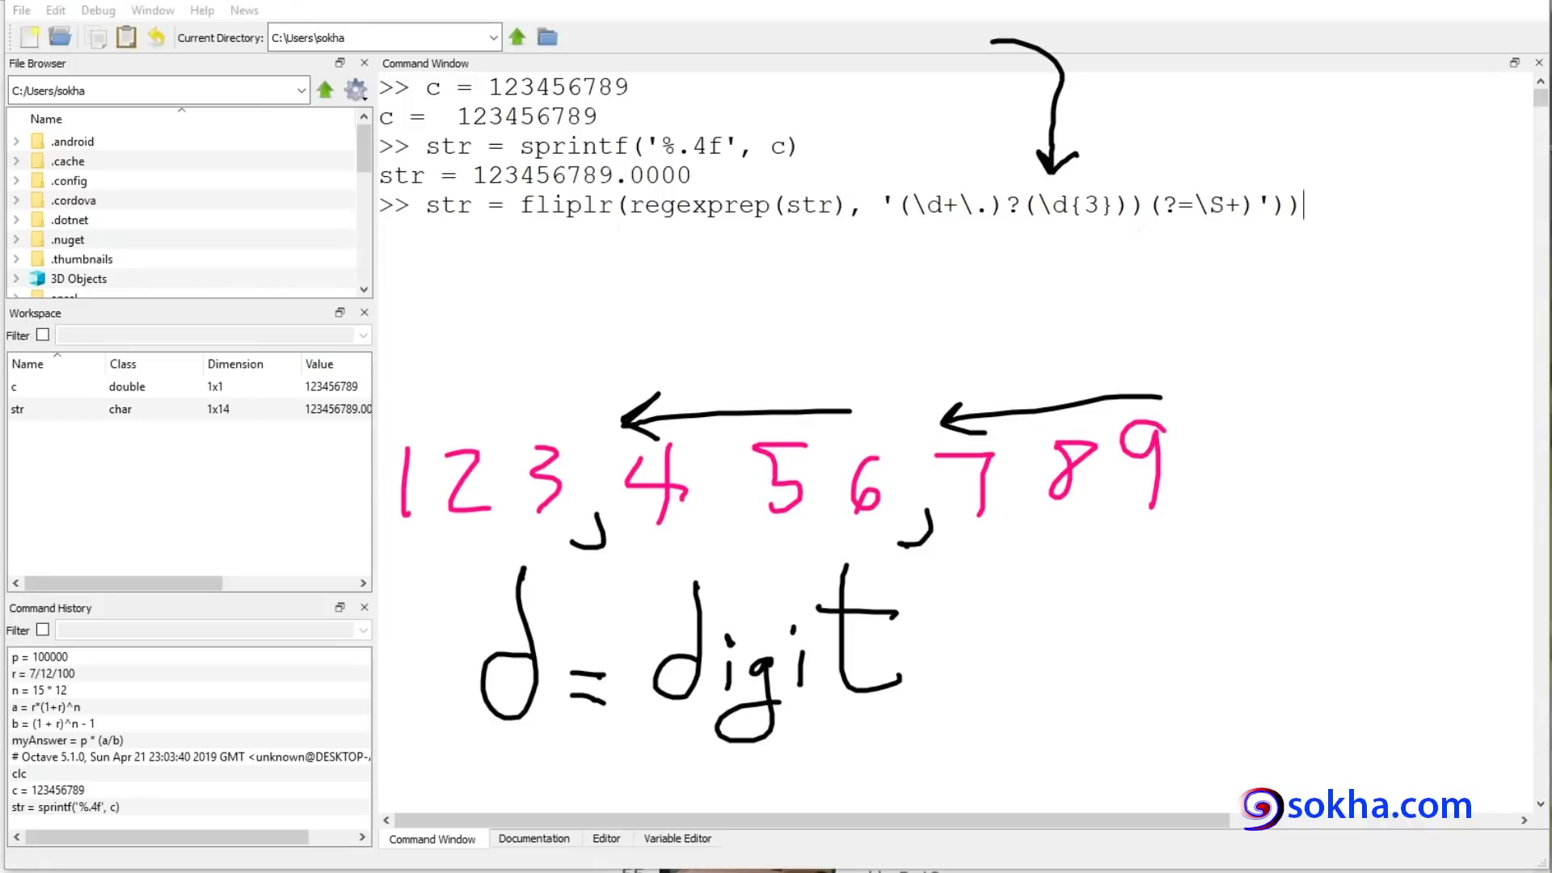
Bracket each regex group in pink and delete the extra closing parenthesis after \d{3}
left_click_drag(624, 220, 643, 275)
mouse_move(788, 181)
left_mouse_down()
mouse_move(785, 230)
mouse_move(827, 229)
left_mouse_up()
left_click(908, 179)
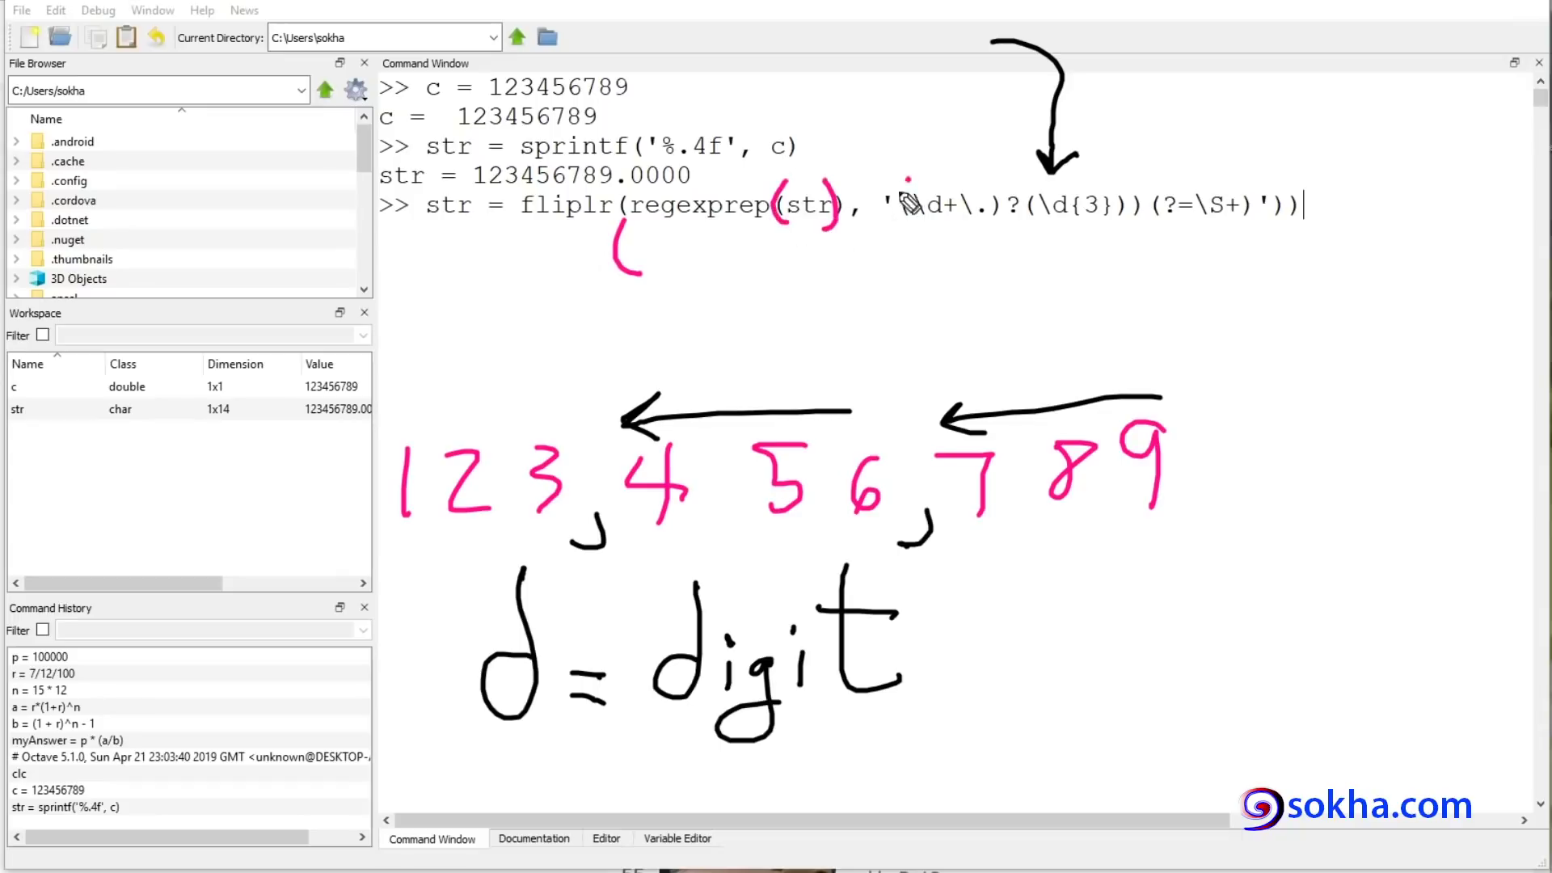
left_click_drag(906, 173, 908, 228)
mouse_move(980, 168)
left_mouse_down()
mouse_move(994, 194)
mouse_move(974, 220)
left_mouse_up()
mouse_move(1039, 179)
left_mouse_down()
mouse_move(1035, 217)
mouse_move(1110, 229)
left_mouse_up()
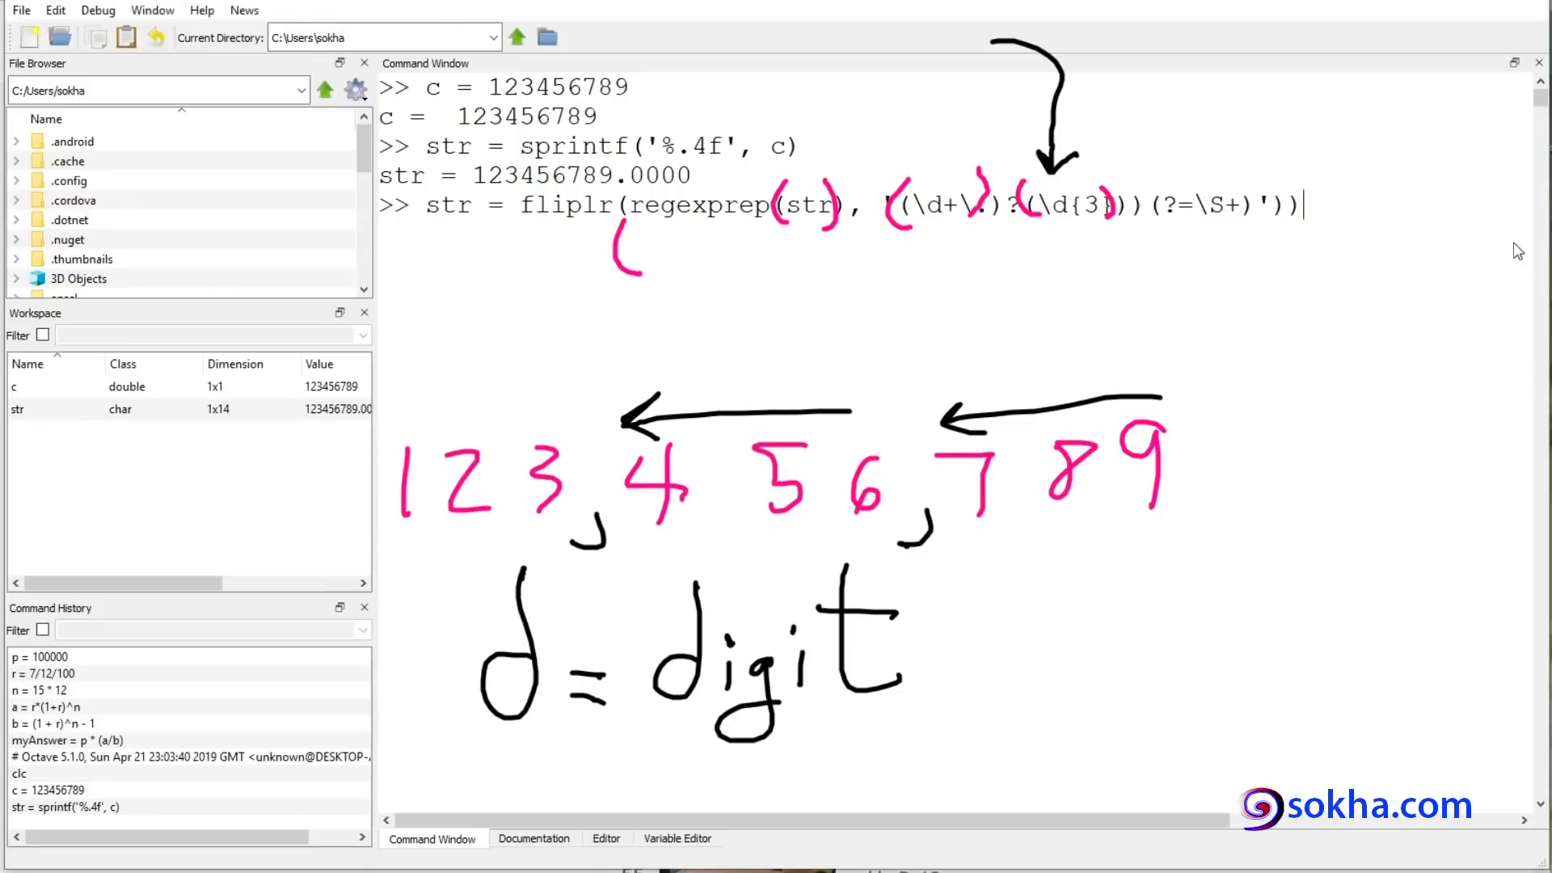
key("Left")
key("Left")
key("Left")
key("Left")
key("Left")
key("BackSpace")
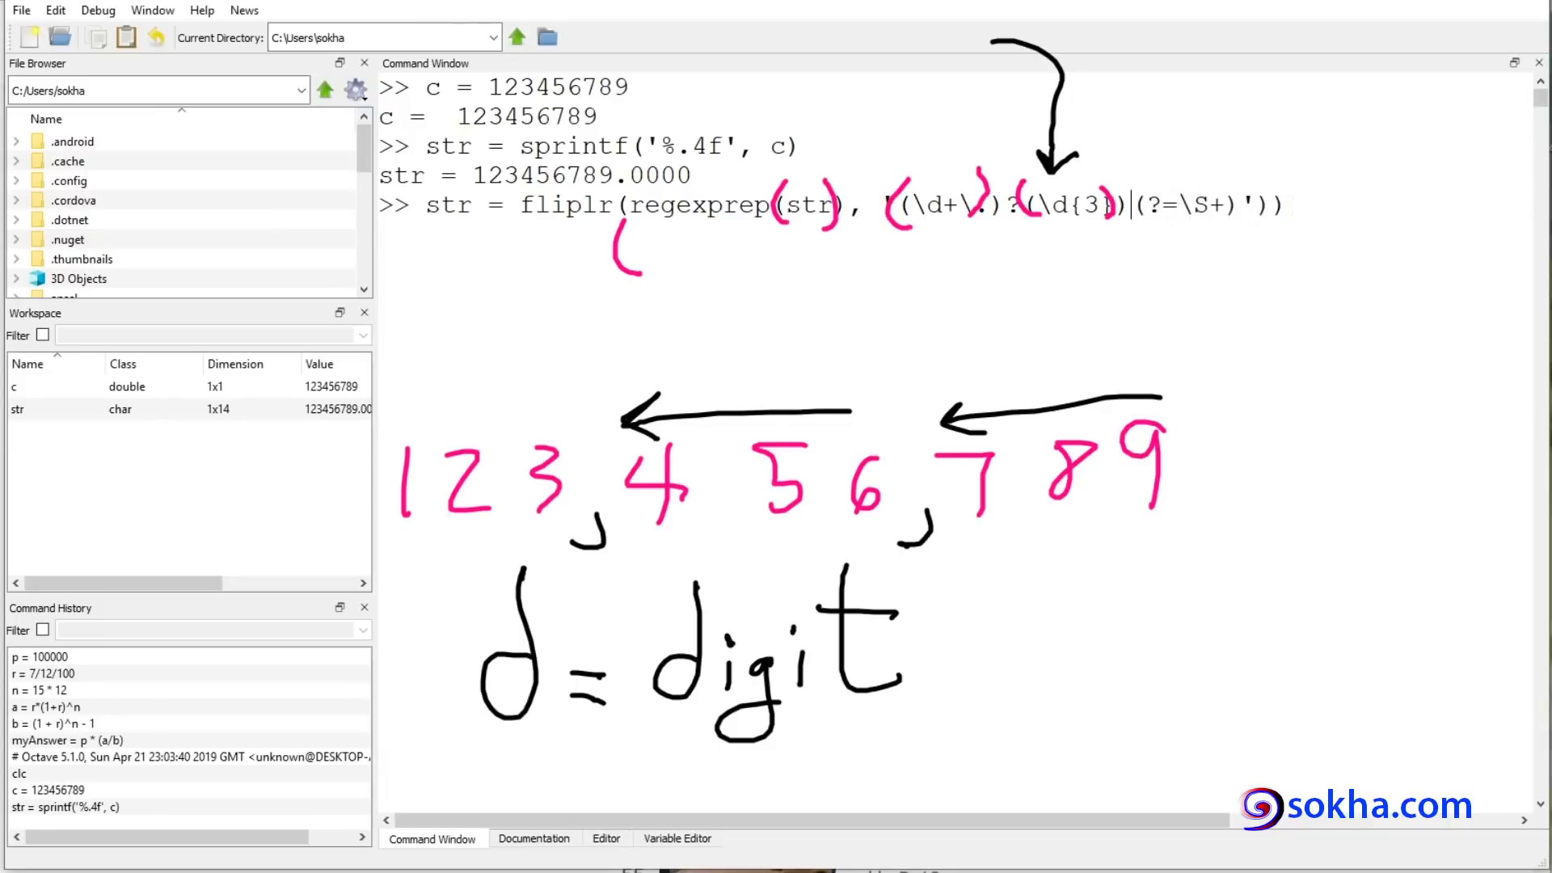
left_click_drag(1156, 202, 1160, 228)
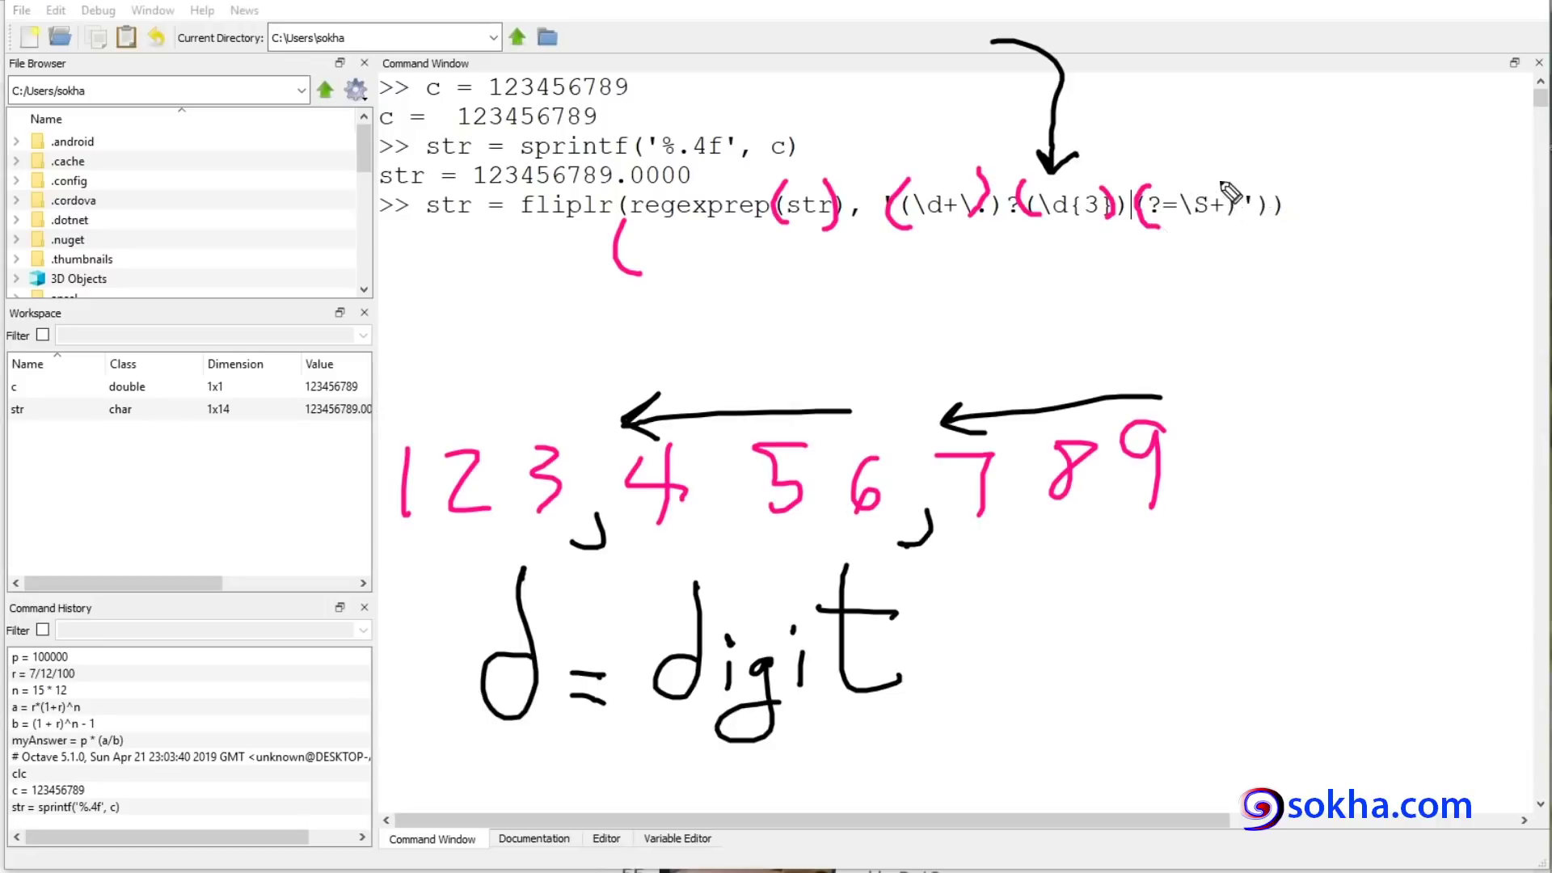
left_click_drag(1224, 185, 1226, 222)
left_click_drag(1257, 175, 1250, 214)
Clear the annotations and insert fliplr( before str inside regexprep
key("Escape")
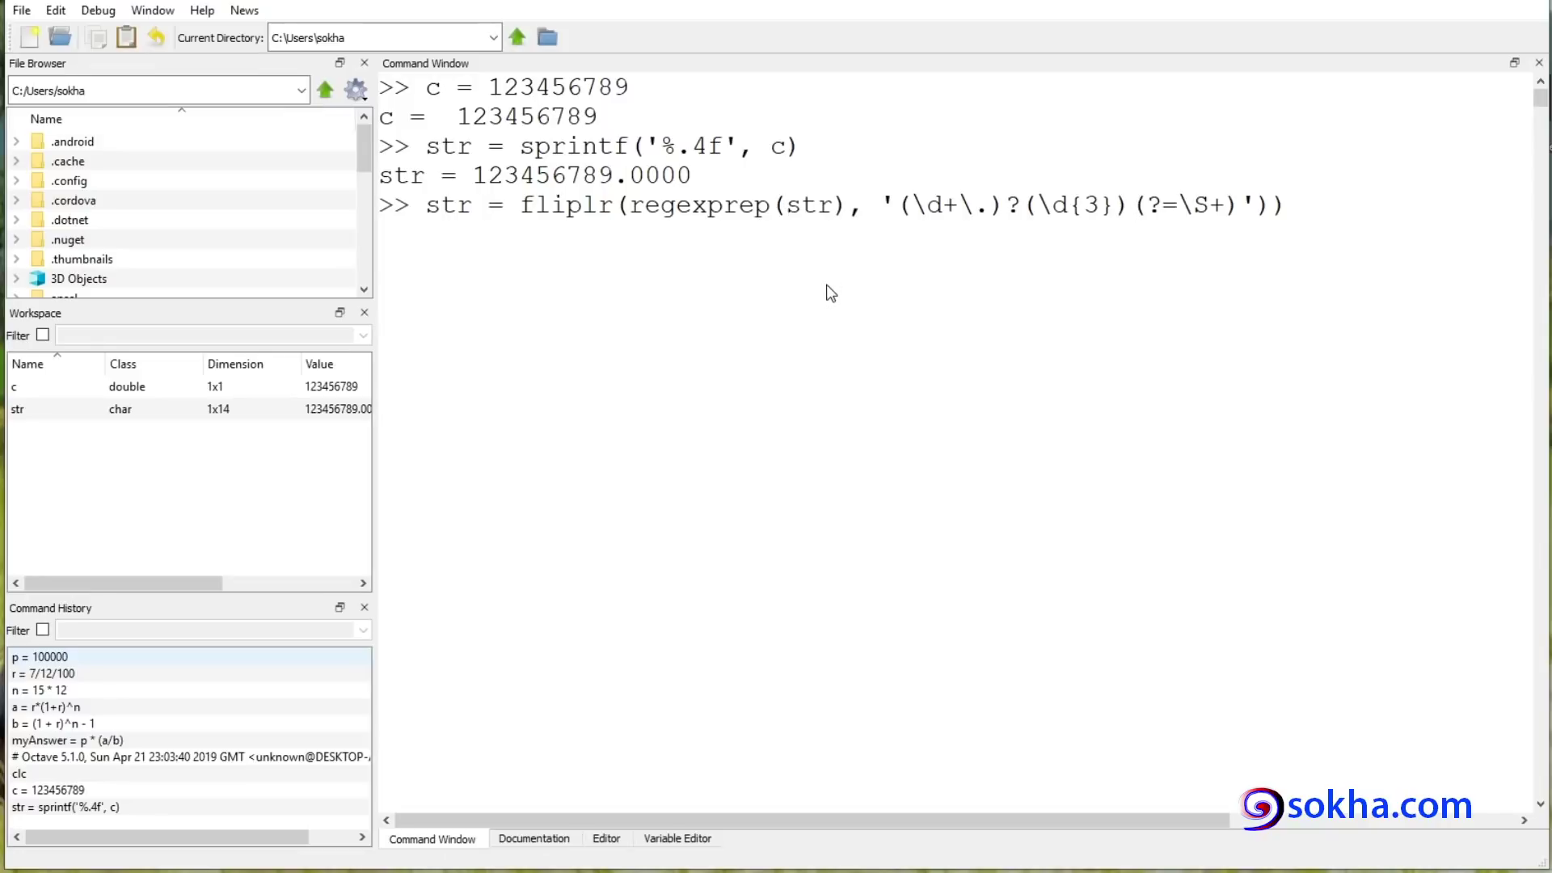
key("Left")
type("f")
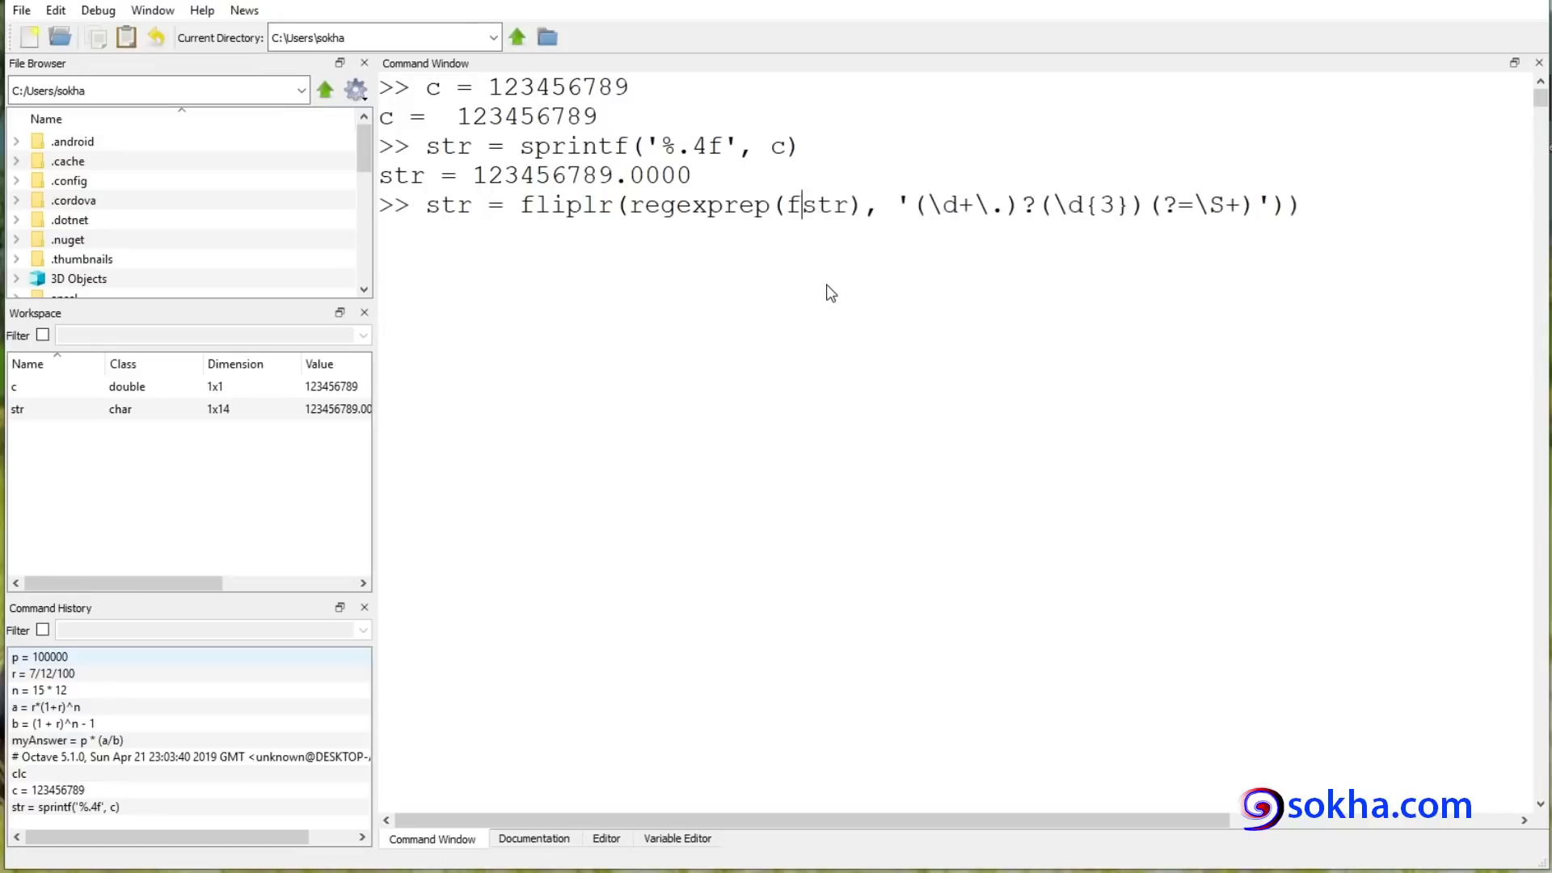
type("lip")
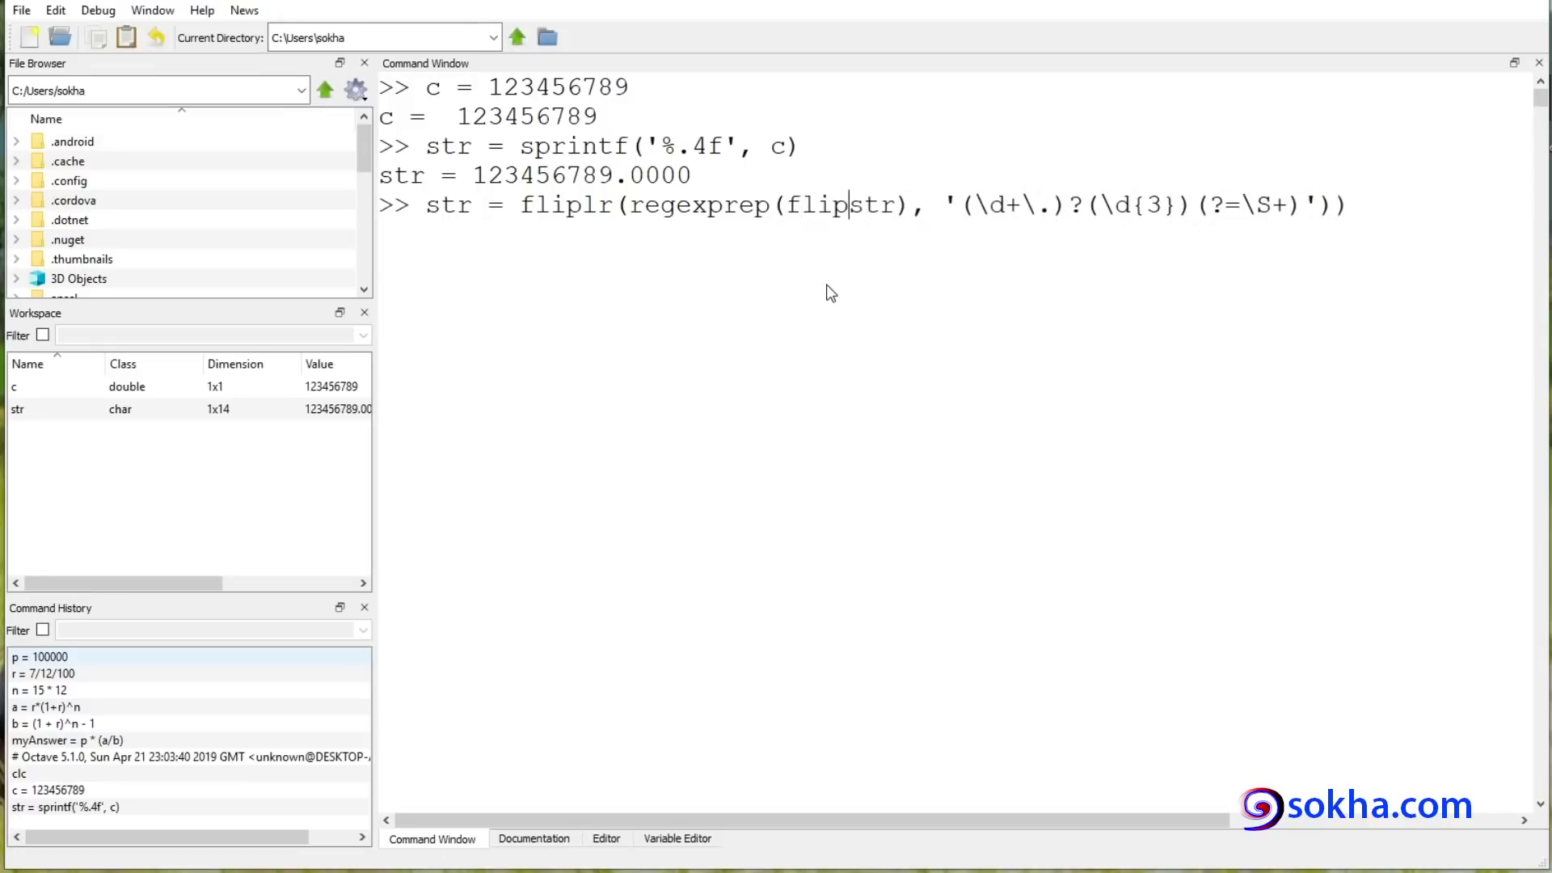
type("lr")
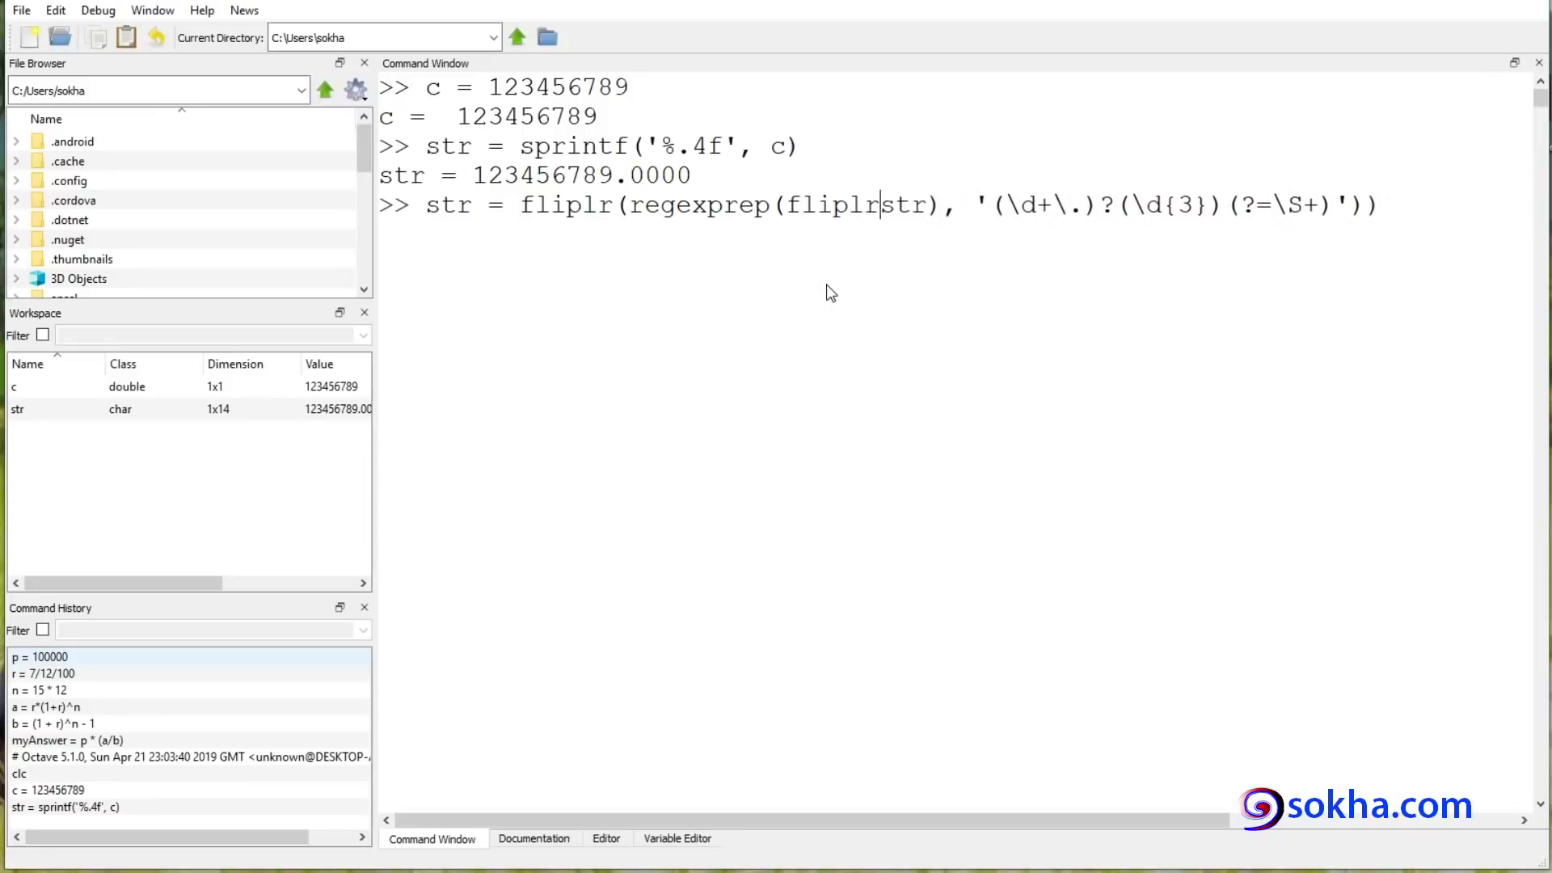
type("(")
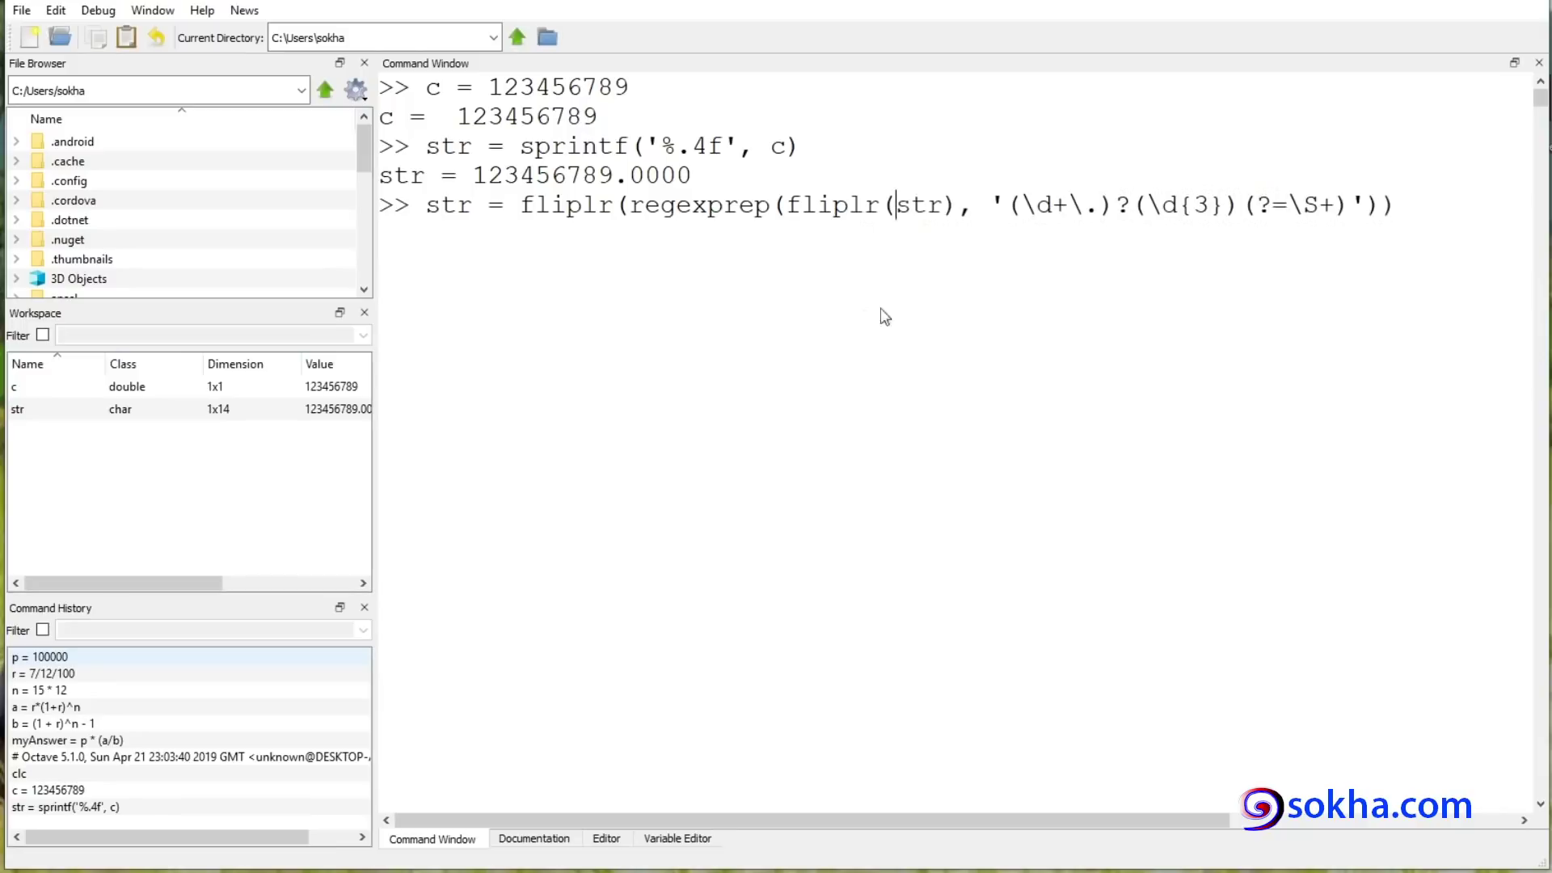
Underline the outer and inner fliplr calls and sketch a circled 8 beside the command
left_click_drag(514, 215, 593, 226)
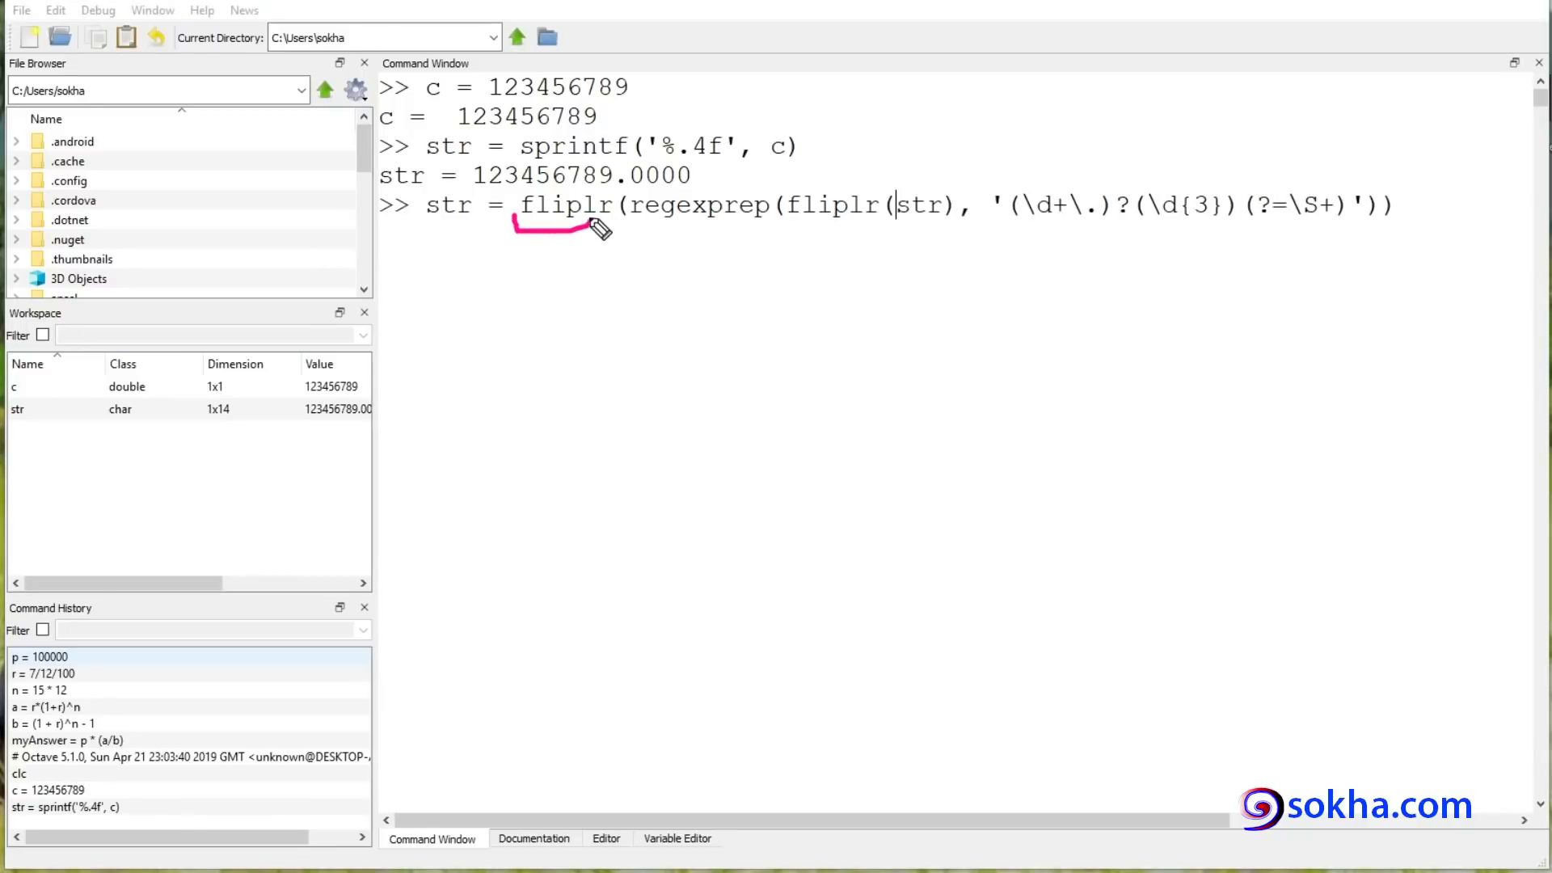
mouse_move(583, 228)
left_mouse_down()
mouse_move(583, 270)
mouse_move(598, 251)
mouse_move(608, 266)
left_mouse_up()
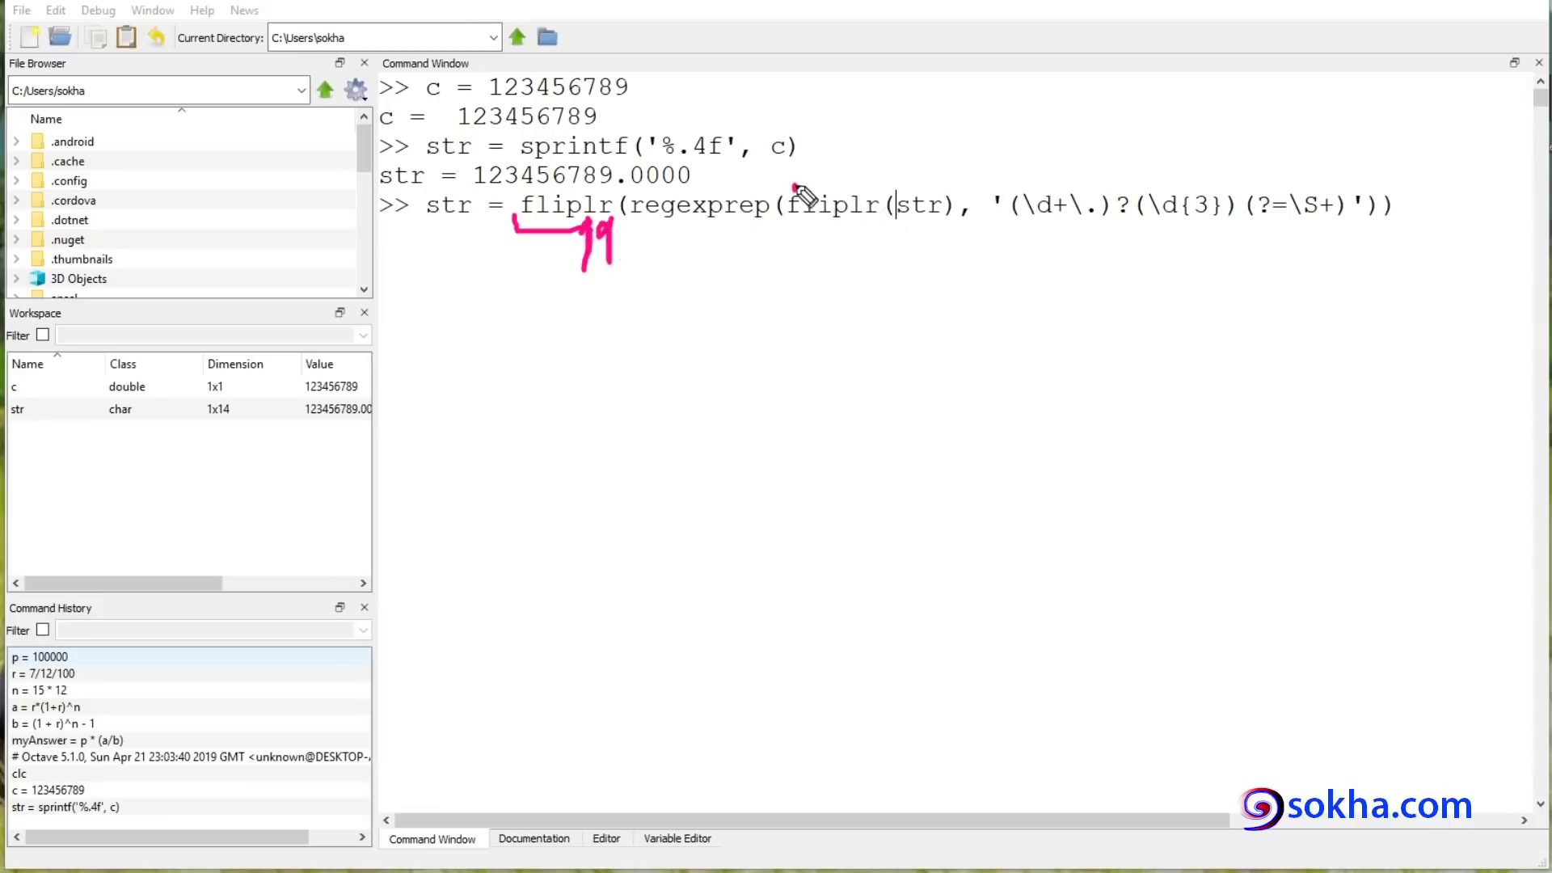
left_click_drag(793, 212, 886, 206)
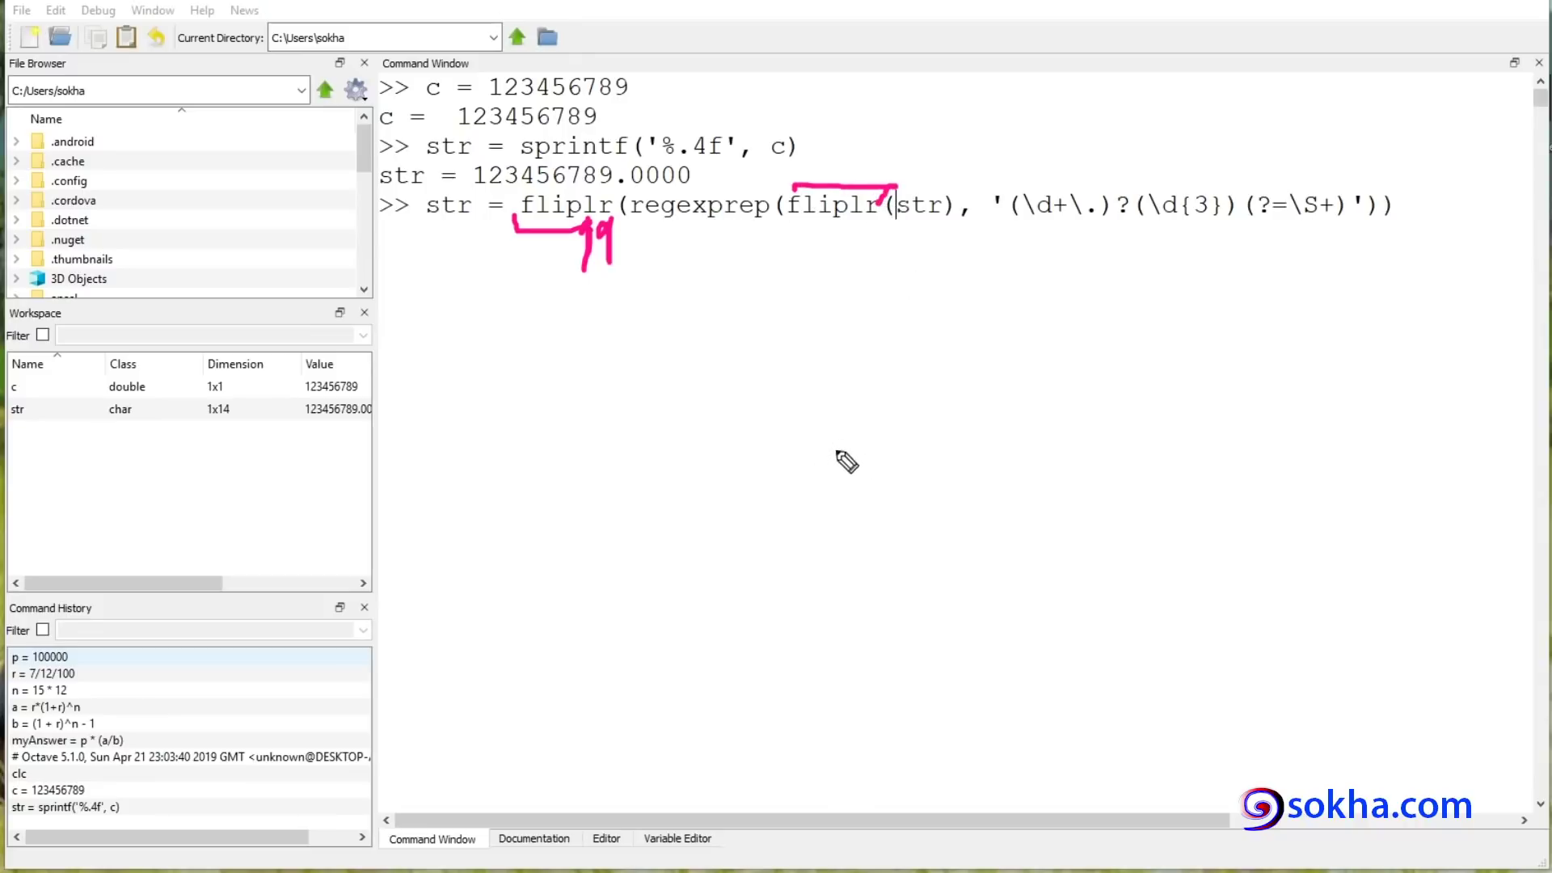
mouse_move(942, 334)
left_mouse_down()
mouse_move(890, 547)
mouse_move(937, 346)
left_mouse_up()
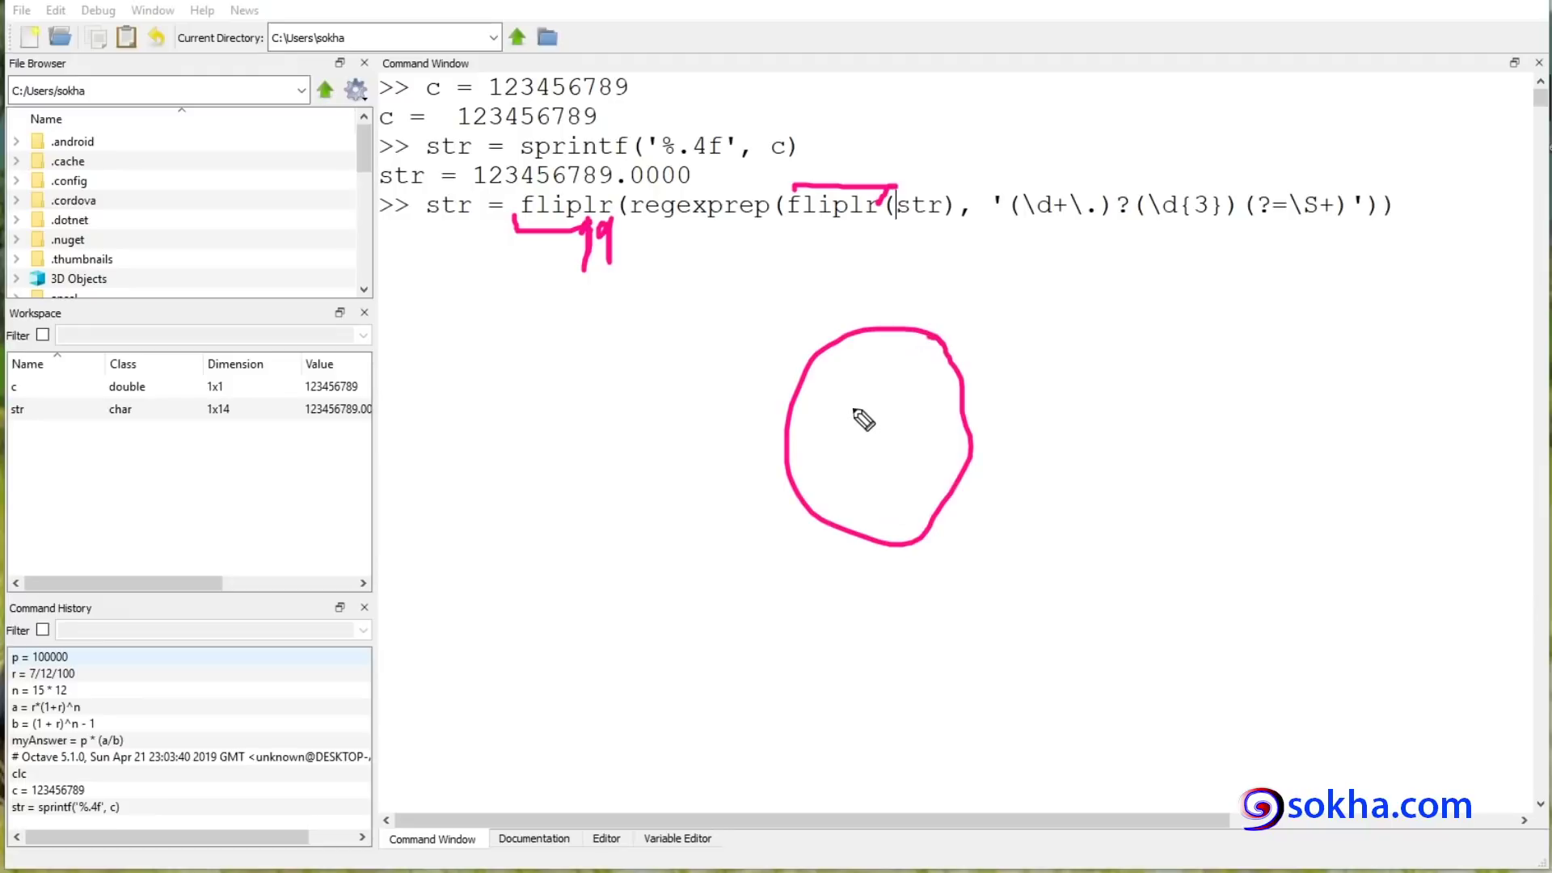
left_click_drag(850, 412, 871, 438)
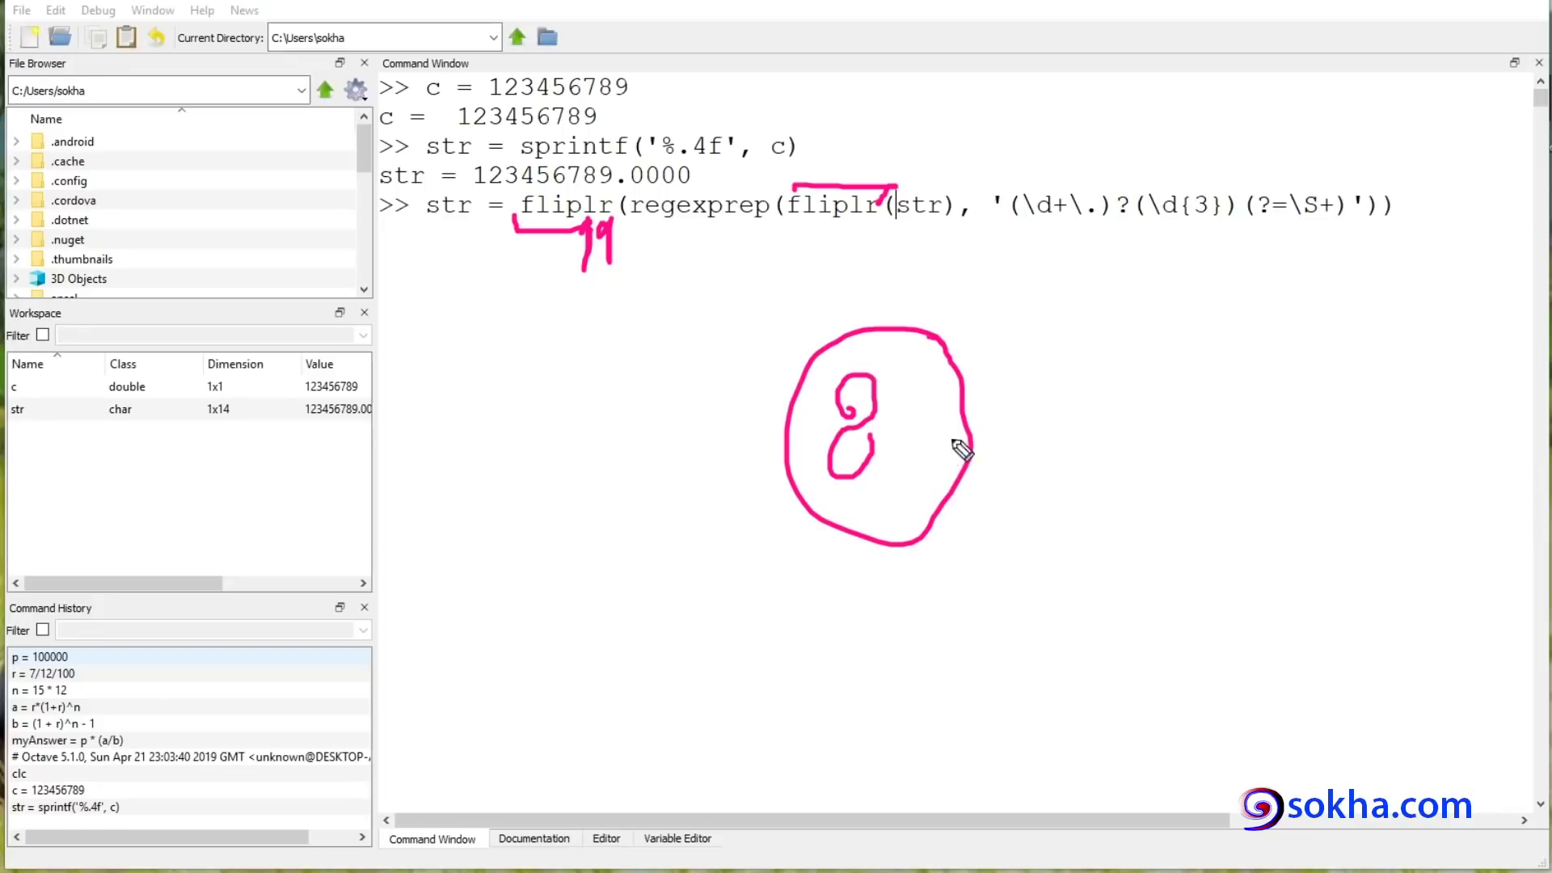
Write CAD and 180° beside the circle and sketch a flipped 8 below it
mouse_move(1099, 281)
left_mouse_down()
mouse_move(1081, 337)
mouse_move(1141, 273)
mouse_move(1163, 321)
mouse_move(1182, 315)
mouse_move(1163, 321)
left_mouse_up()
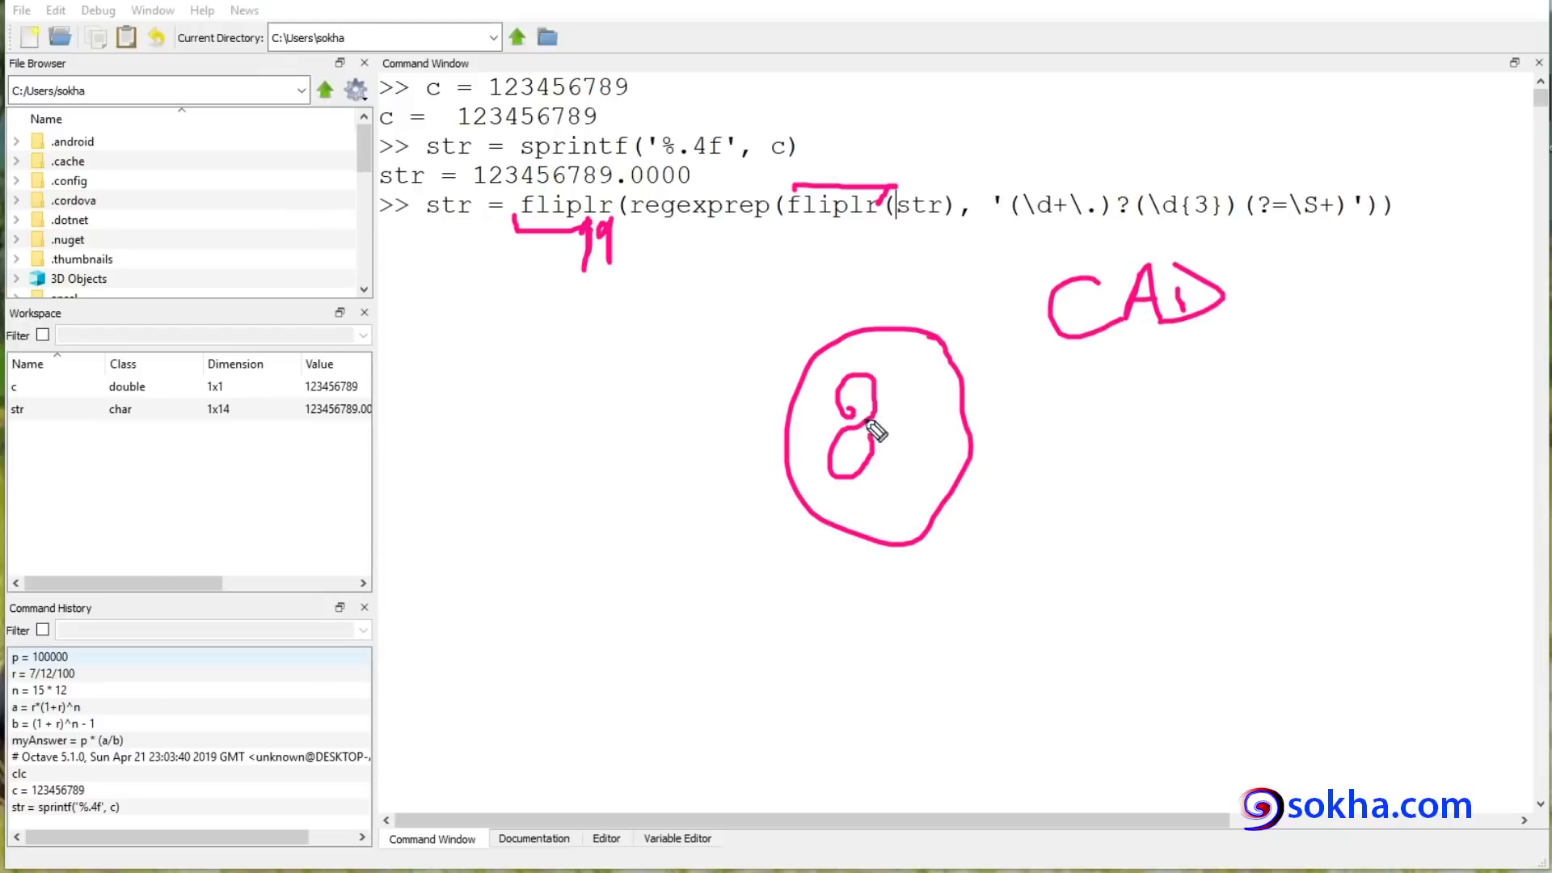
mouse_move(1103, 408)
left_mouse_down()
mouse_move(1104, 465)
mouse_move(1139, 465)
left_mouse_up()
mouse_move(1180, 408)
left_mouse_down()
mouse_move(1204, 412)
mouse_move(1207, 372)
mouse_move(1201, 396)
left_mouse_up()
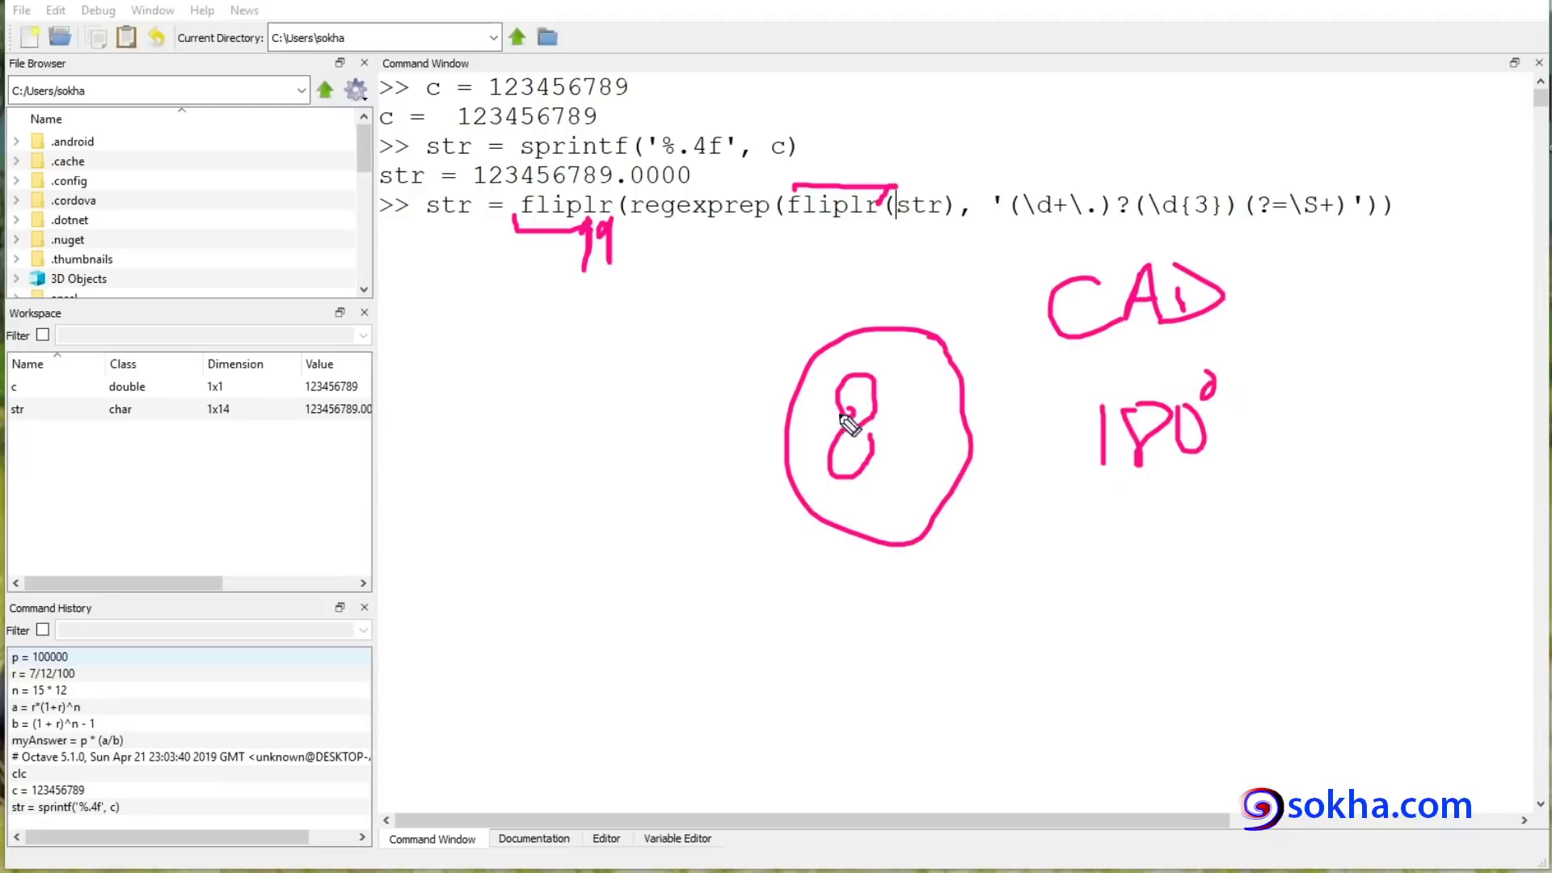
mouse_move(840, 598)
left_mouse_down()
mouse_move(839, 569)
mouse_move(830, 638)
left_mouse_up()
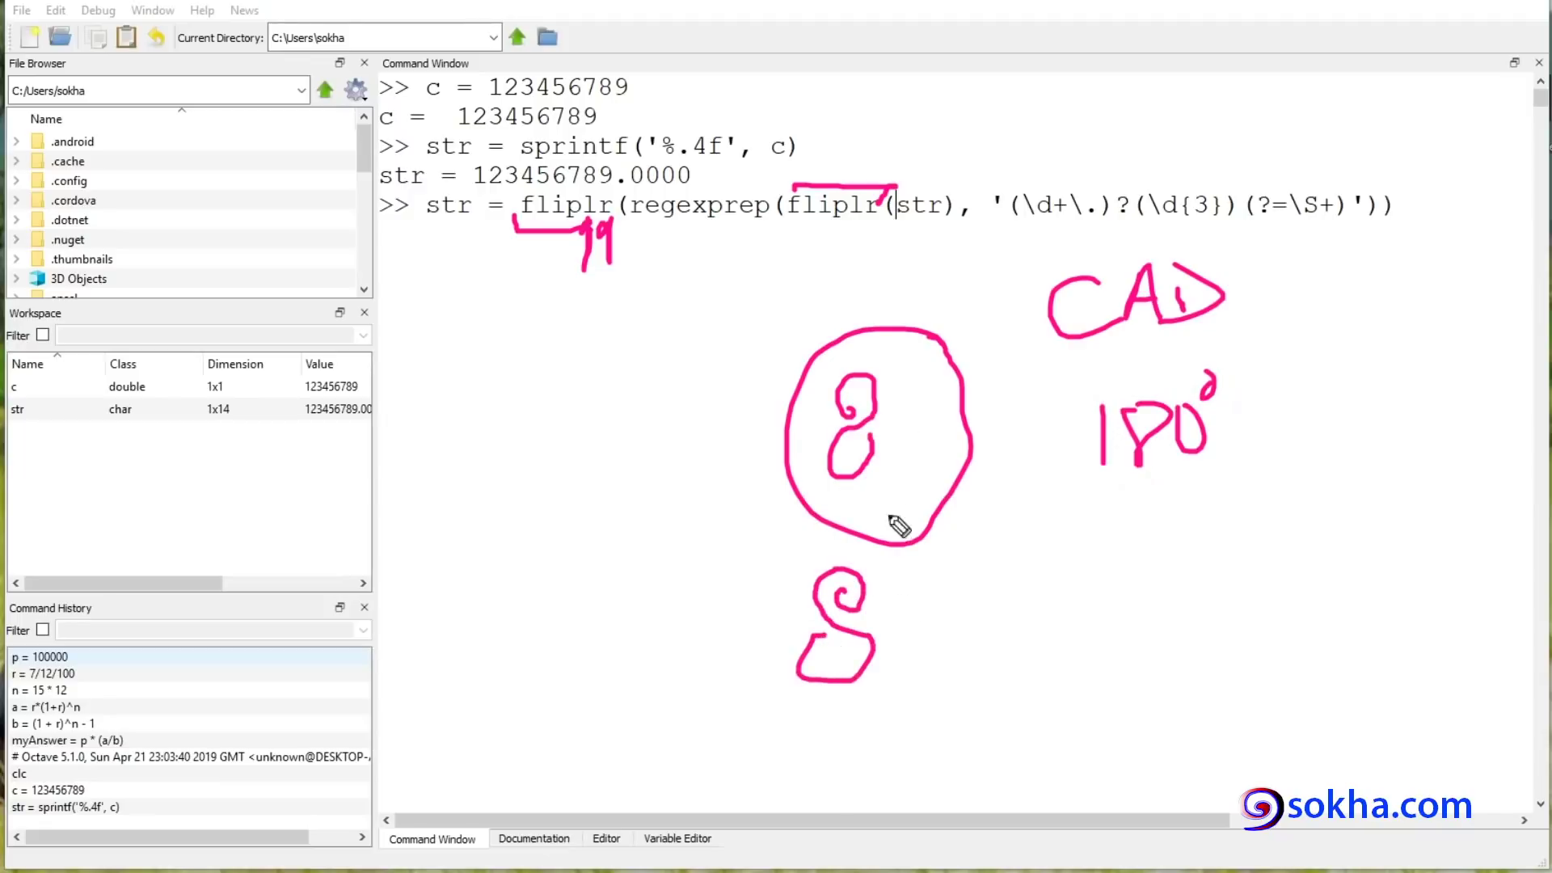
Draw rotation arrows around the 8s, label the curved arrow 180°, and point at the 0000 decimals
left_click_drag(906, 394, 941, 318)
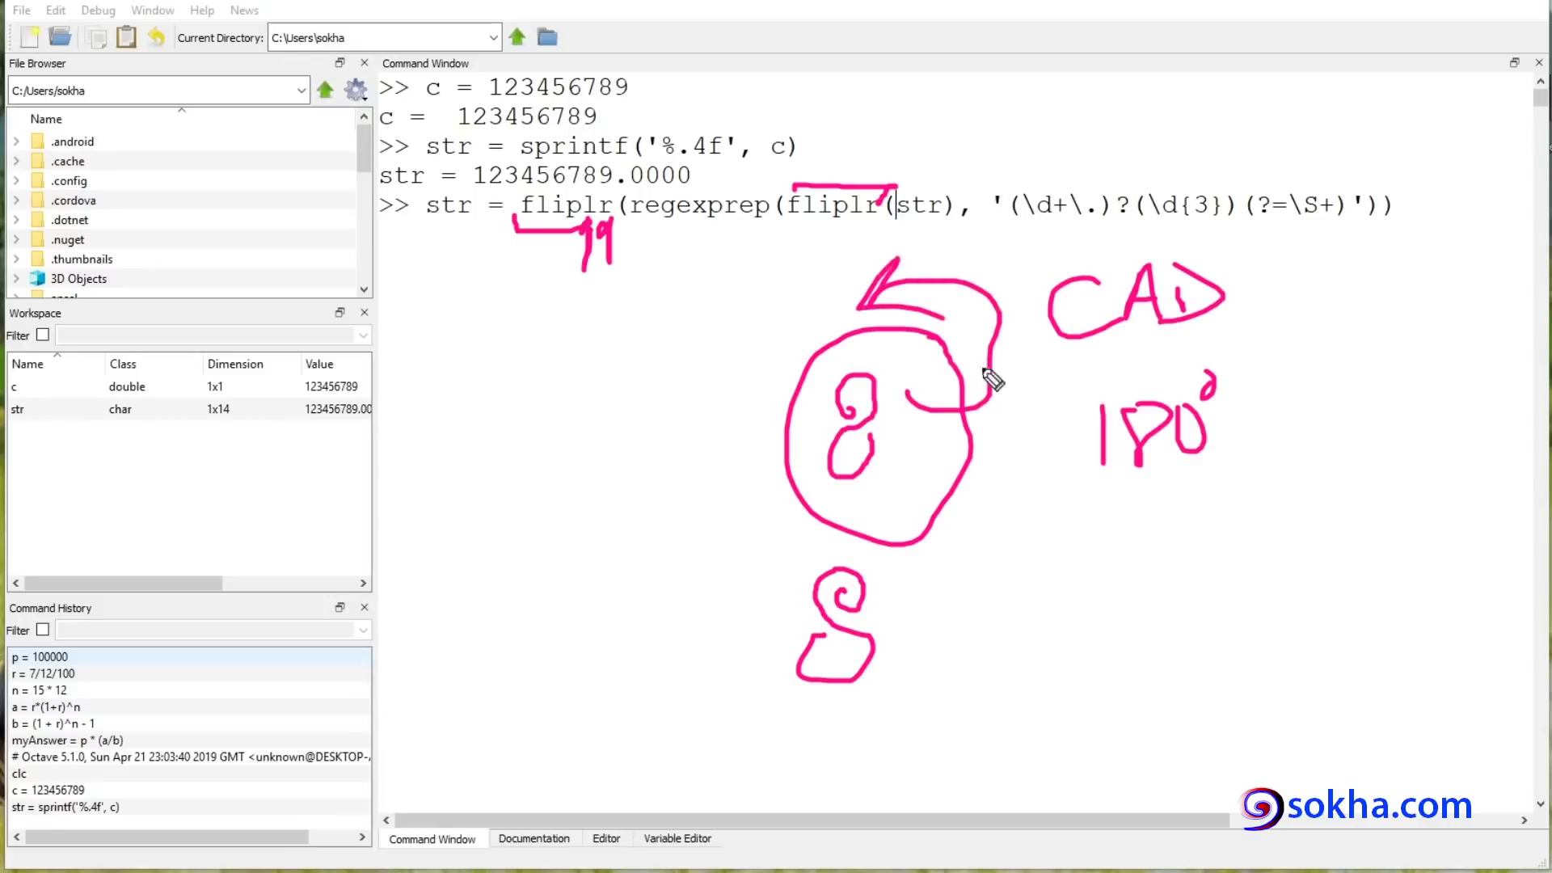
mouse_move(1099, 441)
left_mouse_down()
mouse_move(1051, 468)
mouse_move(1258, 444)
mouse_move(1251, 459)
left_mouse_up()
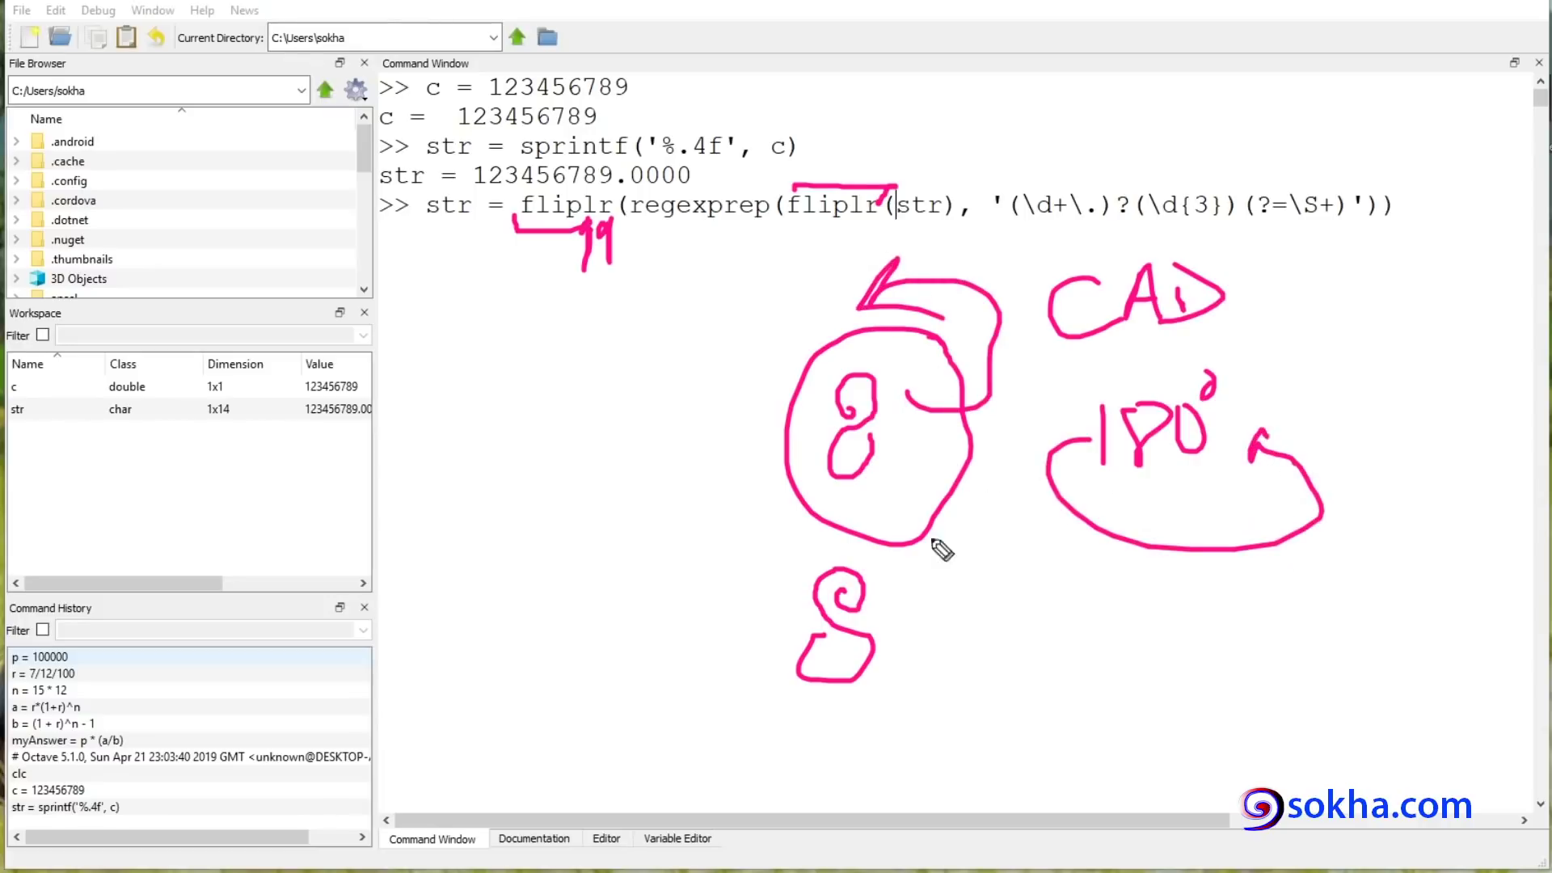
mouse_move(758, 394)
left_mouse_down()
mouse_move(738, 596)
mouse_move(755, 603)
left_mouse_up()
left_click_drag(524, 475, 529, 549)
mouse_move(602, 483)
left_mouse_down()
mouse_move(583, 488)
mouse_move(607, 495)
left_mouse_up()
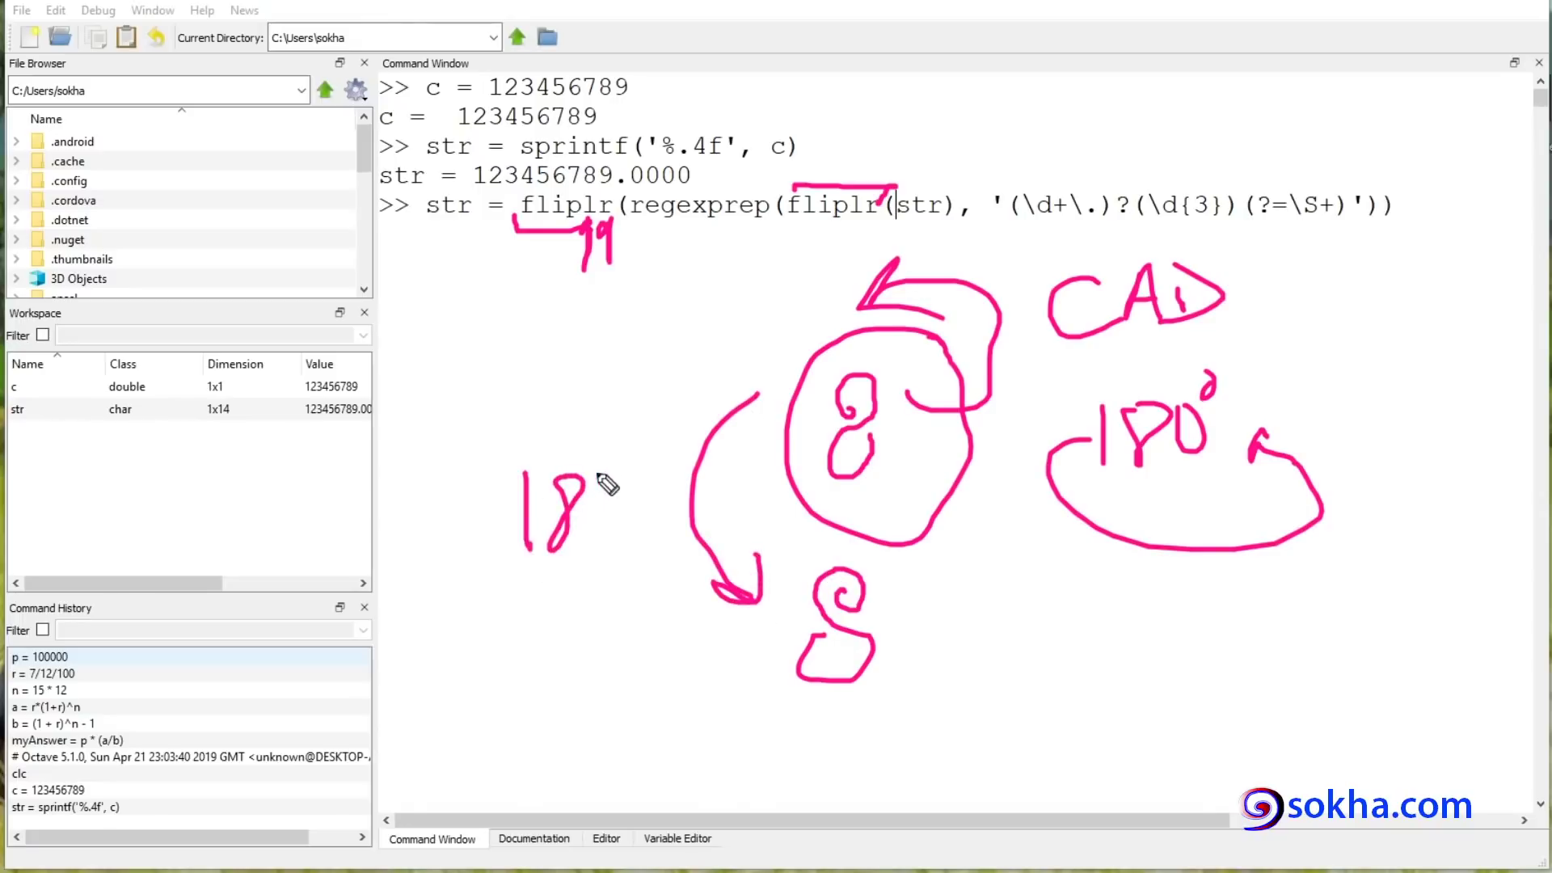
left_click_drag(630, 428, 624, 454)
mouse_move(816, 719)
left_mouse_down()
mouse_move(841, 695)
mouse_move(863, 700)
left_mouse_up()
mouse_move(784, 115)
left_mouse_down()
mouse_move(694, 178)
mouse_move(730, 179)
left_mouse_up()
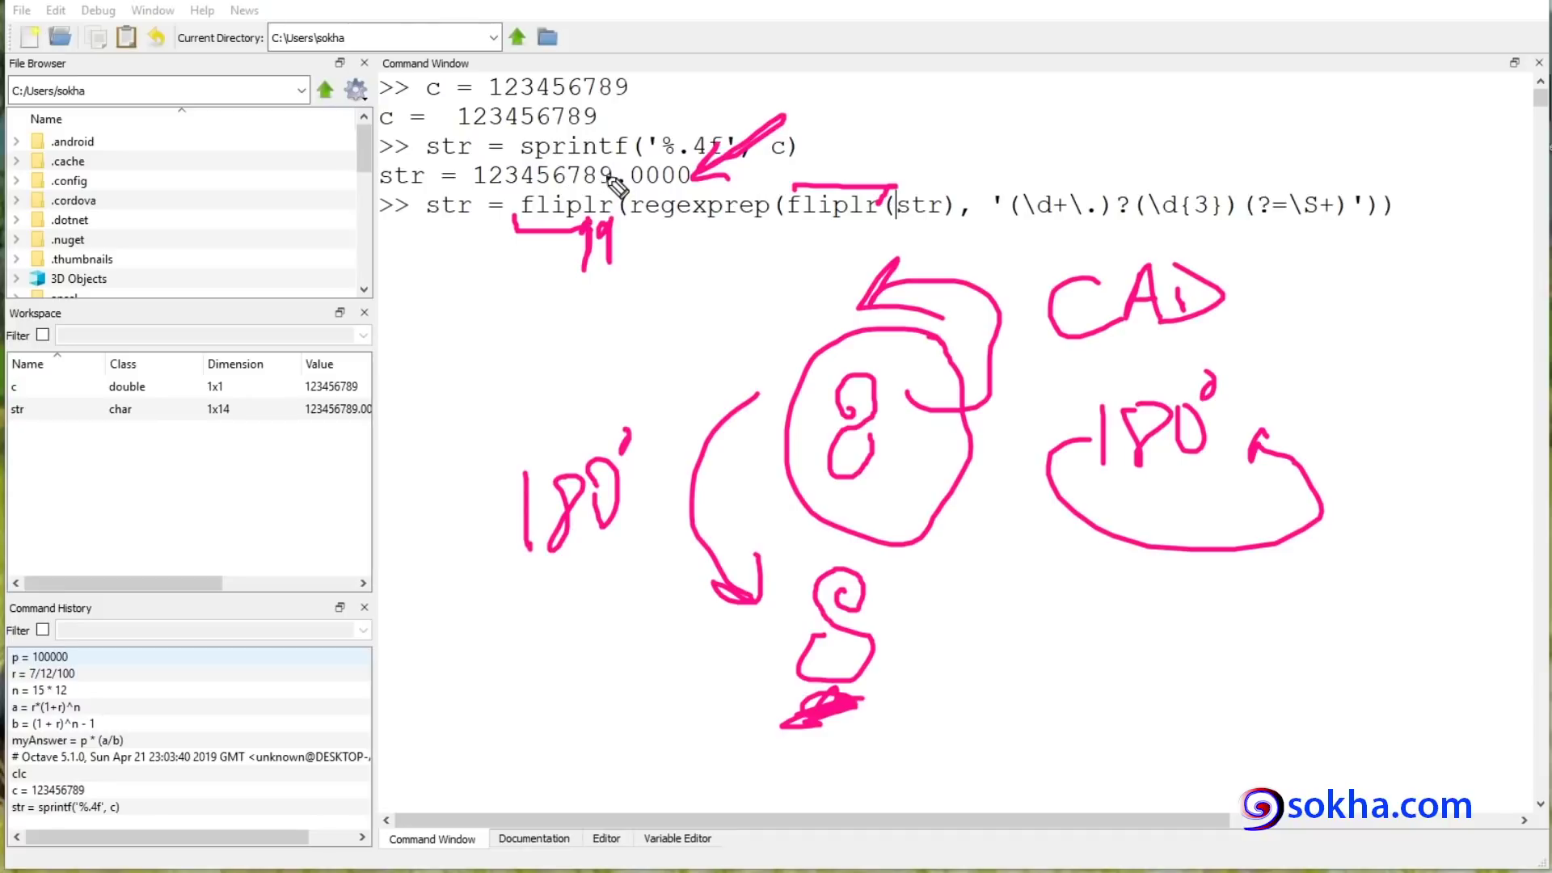
Emphasise the outer fliplr underline and underline the digits 123456789 in str
left_click_drag(518, 228, 541, 232)
left_click_drag(457, 192, 618, 194)
left_click_drag(522, 206, 615, 206)
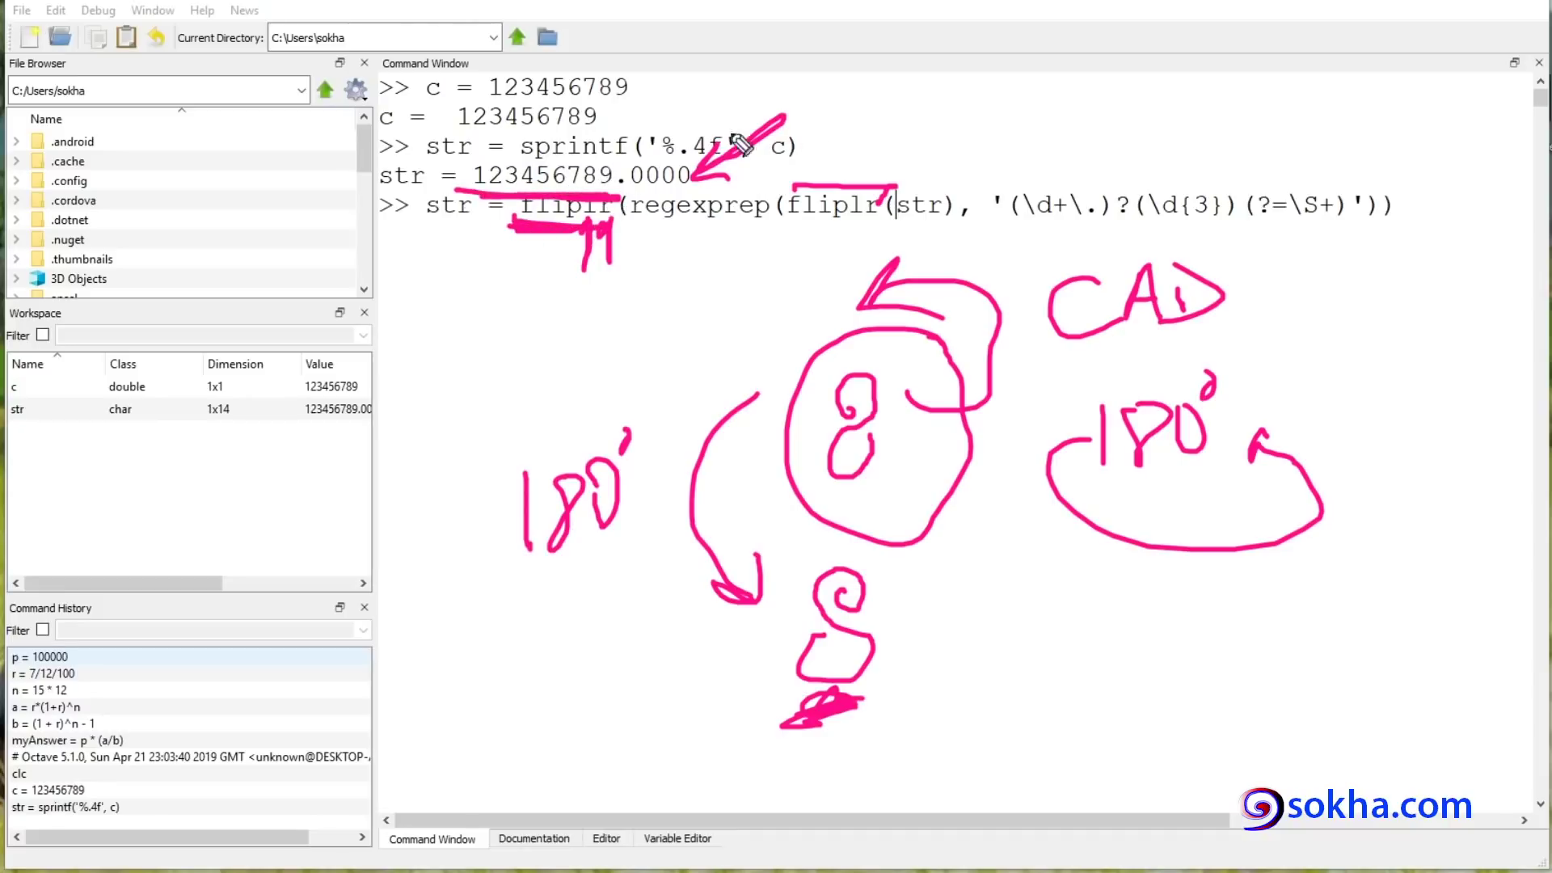
left_click_drag(509, 222, 590, 233)
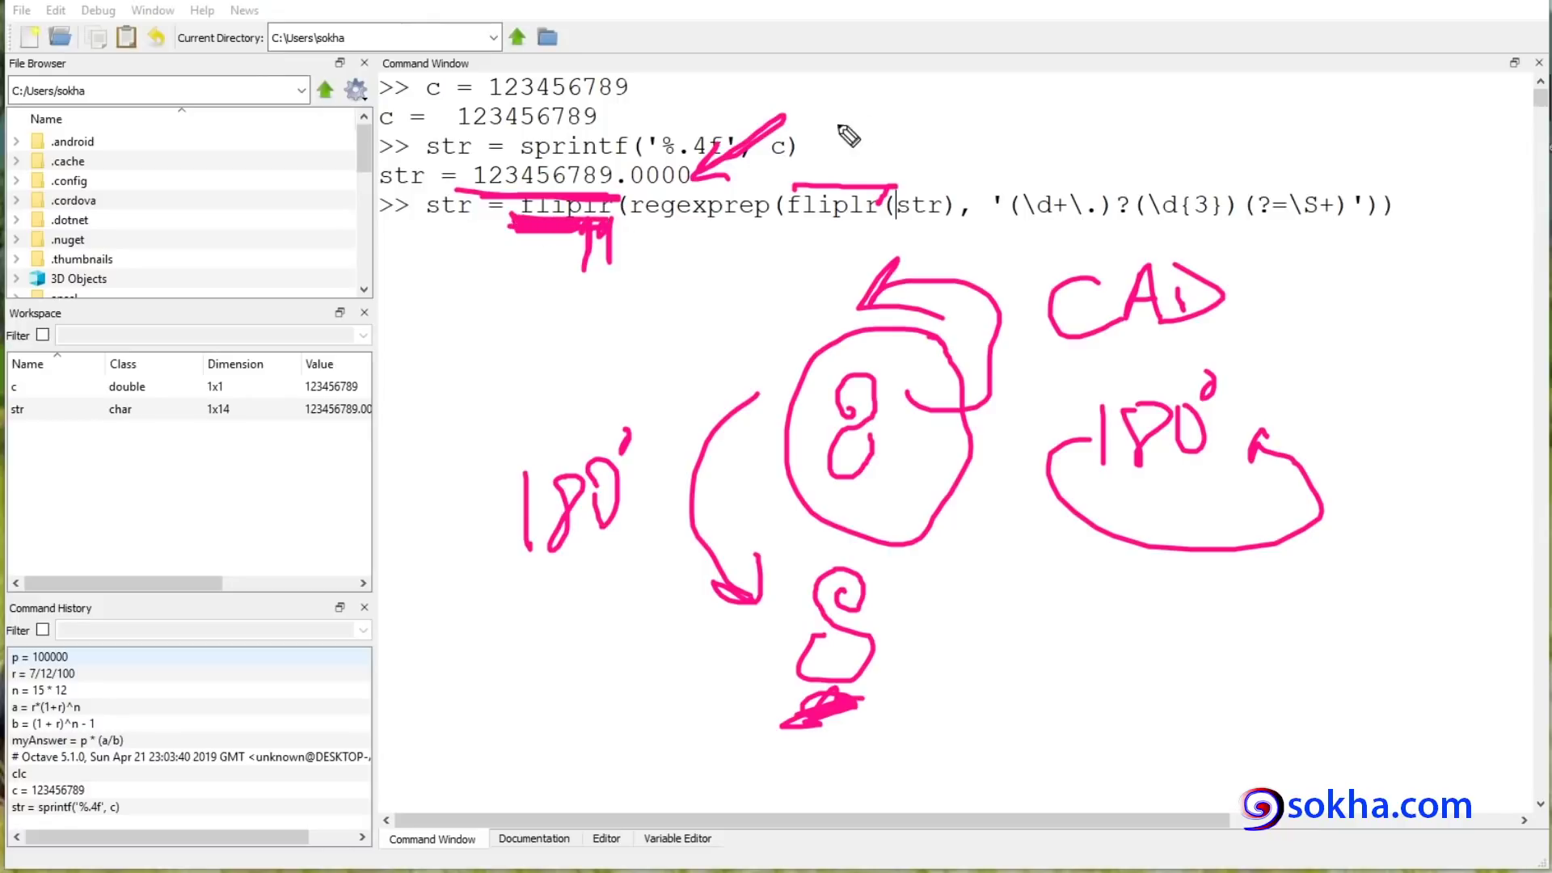
Handwrite the reversed number 987654321 beside the command, crossing out a mistaken extra 9
left_click_drag(889, 103, 893, 155)
mouse_move(950, 100)
left_mouse_down()
mouse_move(944, 114)
mouse_move(986, 158)
left_mouse_up()
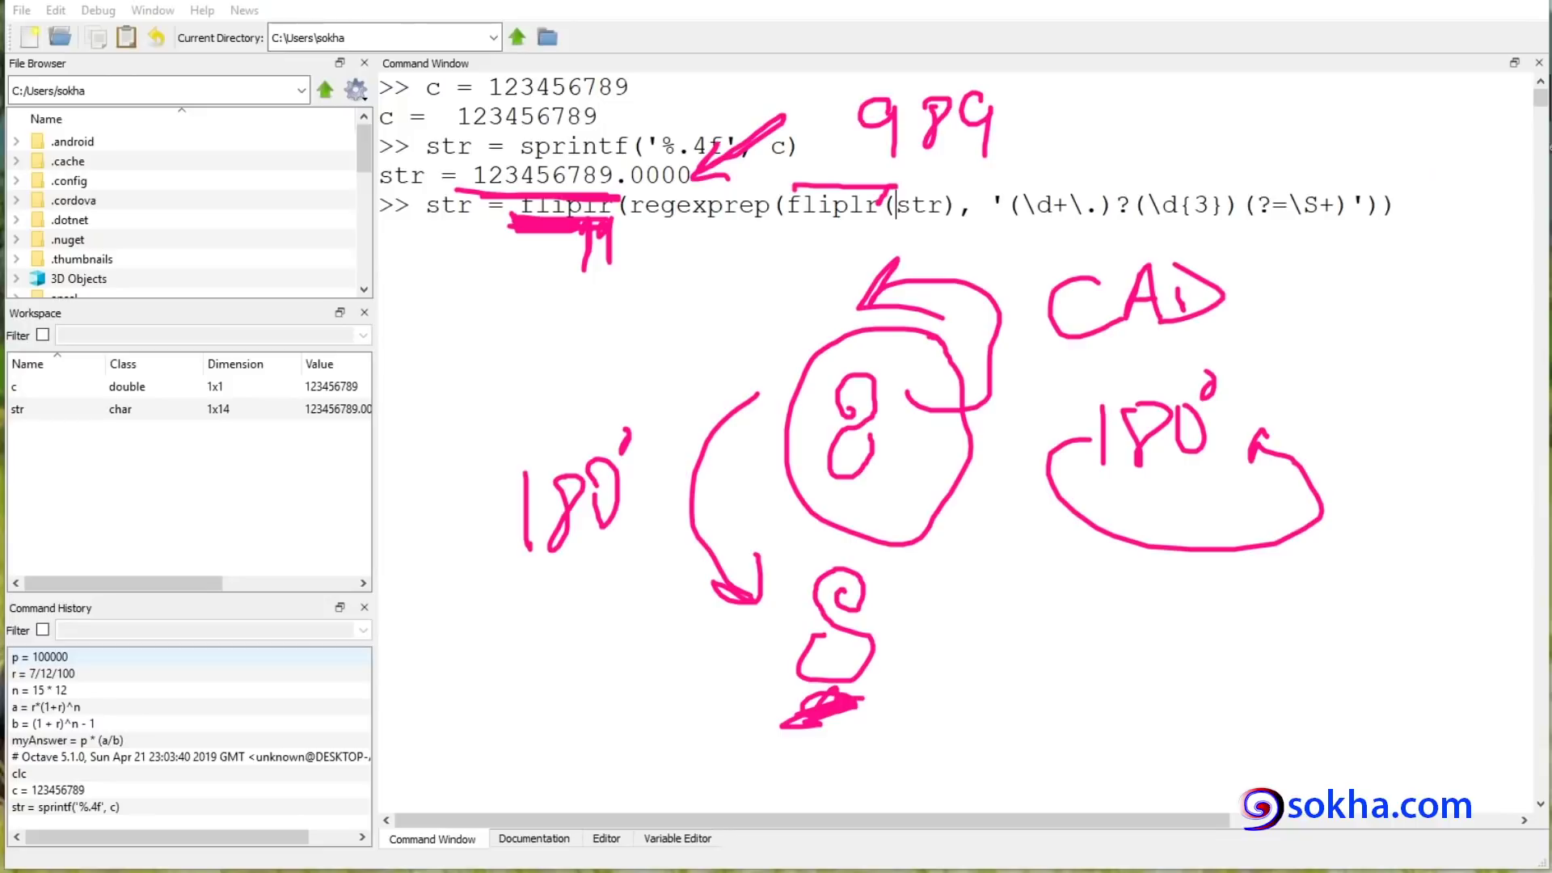
mouse_move(1014, 91)
left_mouse_down()
mouse_move(966, 148)
mouse_move(982, 153)
mouse_move(970, 145)
mouse_move(1009, 104)
mouse_move(988, 150)
left_mouse_up()
left_click(1055, 101)
left_click_drag(1057, 103, 1041, 136)
left_click_drag(1130, 108, 1091, 168)
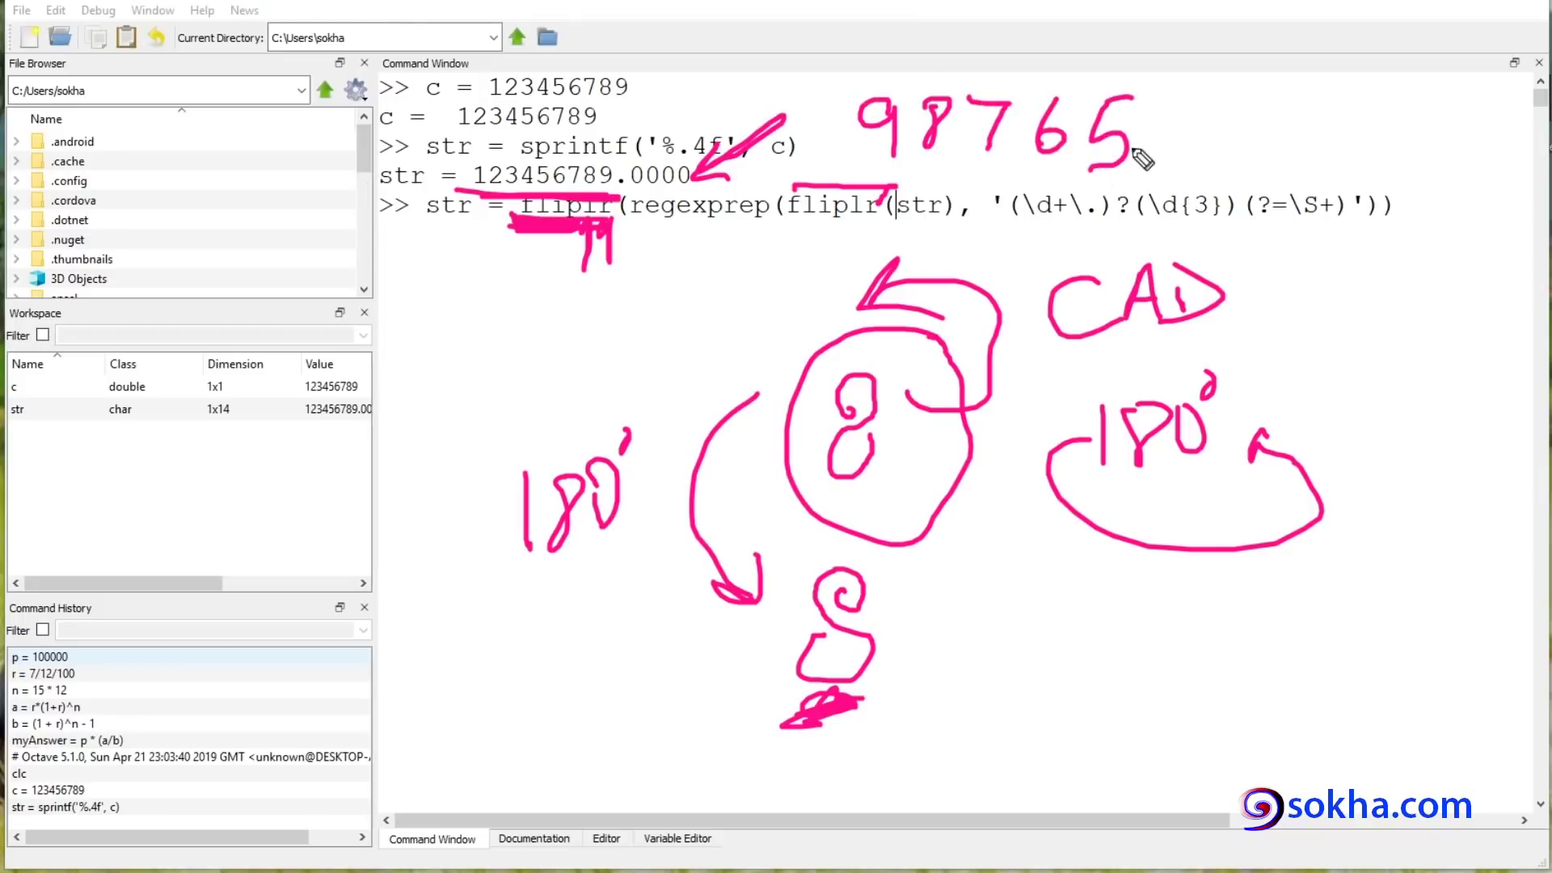
mouse_move(1190, 95)
left_mouse_down()
mouse_move(1212, 136)
mouse_move(1195, 153)
left_mouse_up()
left_click_drag(1237, 98, 1244, 154)
left_click_drag(1295, 103, 1326, 144)
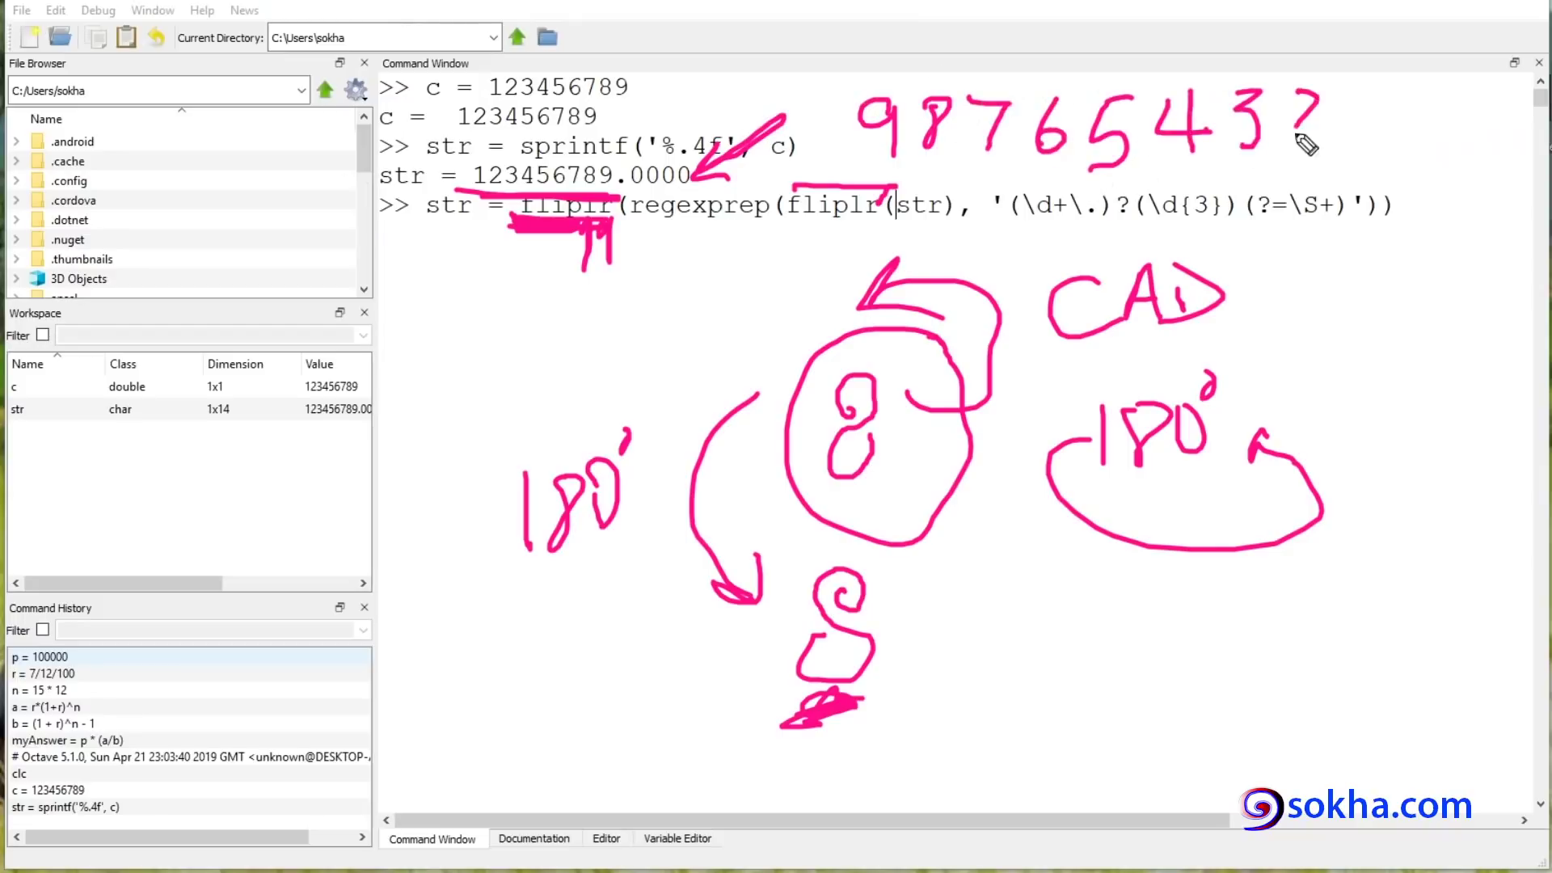
left_click_drag(1360, 81, 1361, 144)
Draw an arrow up to fliplr, arc over the reversed digits, and underline the regexprep call
left_click_drag(420, 347, 556, 235)
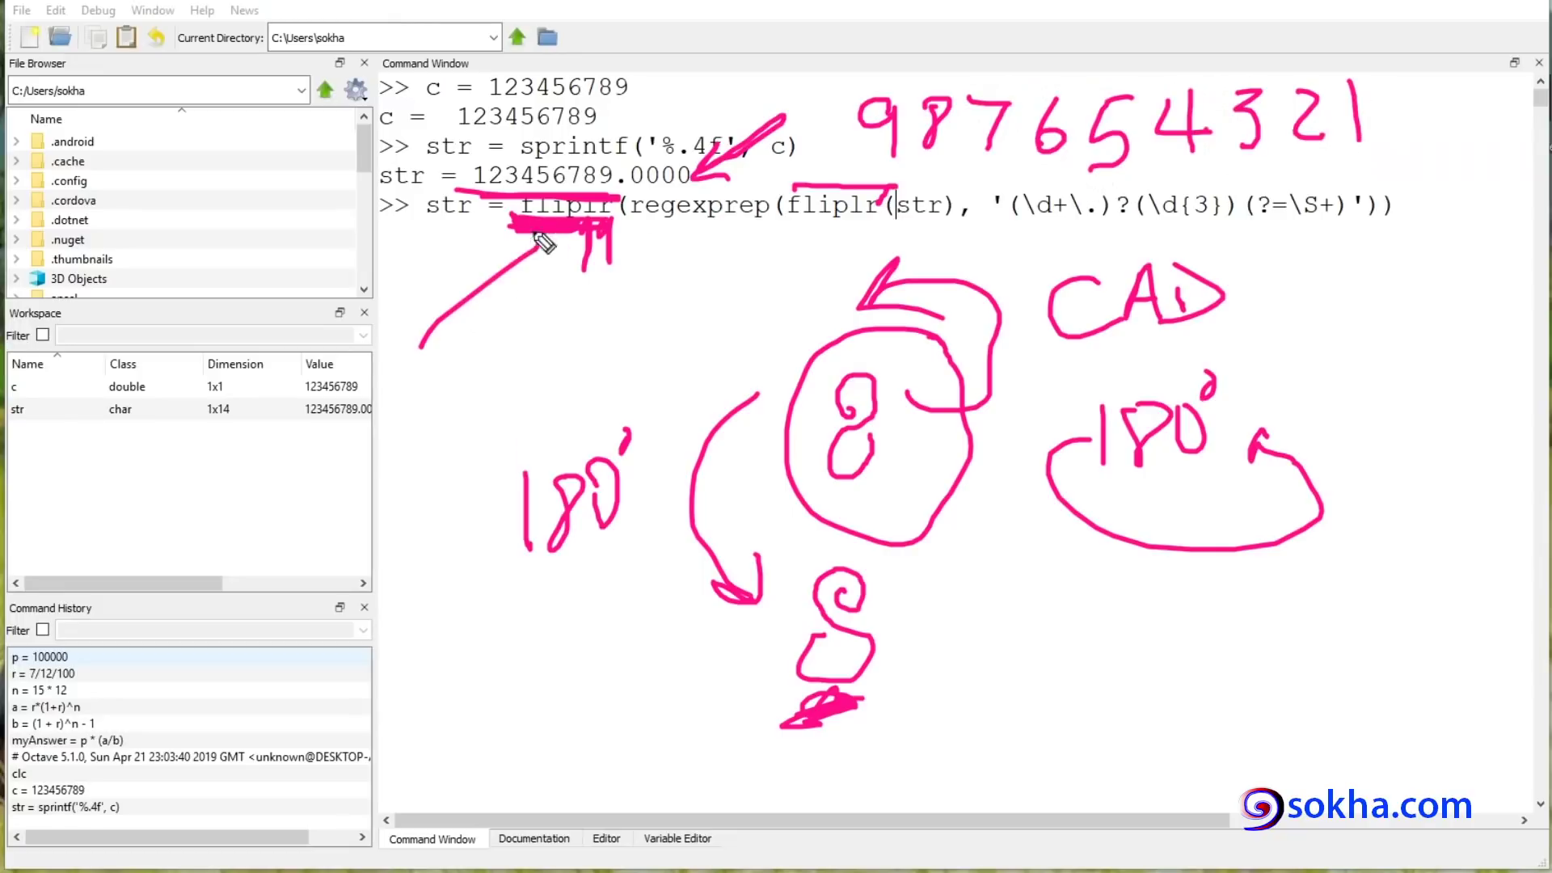
left_click_drag(857, 81, 995, 62)
left_click_drag(1138, 67, 1363, 68)
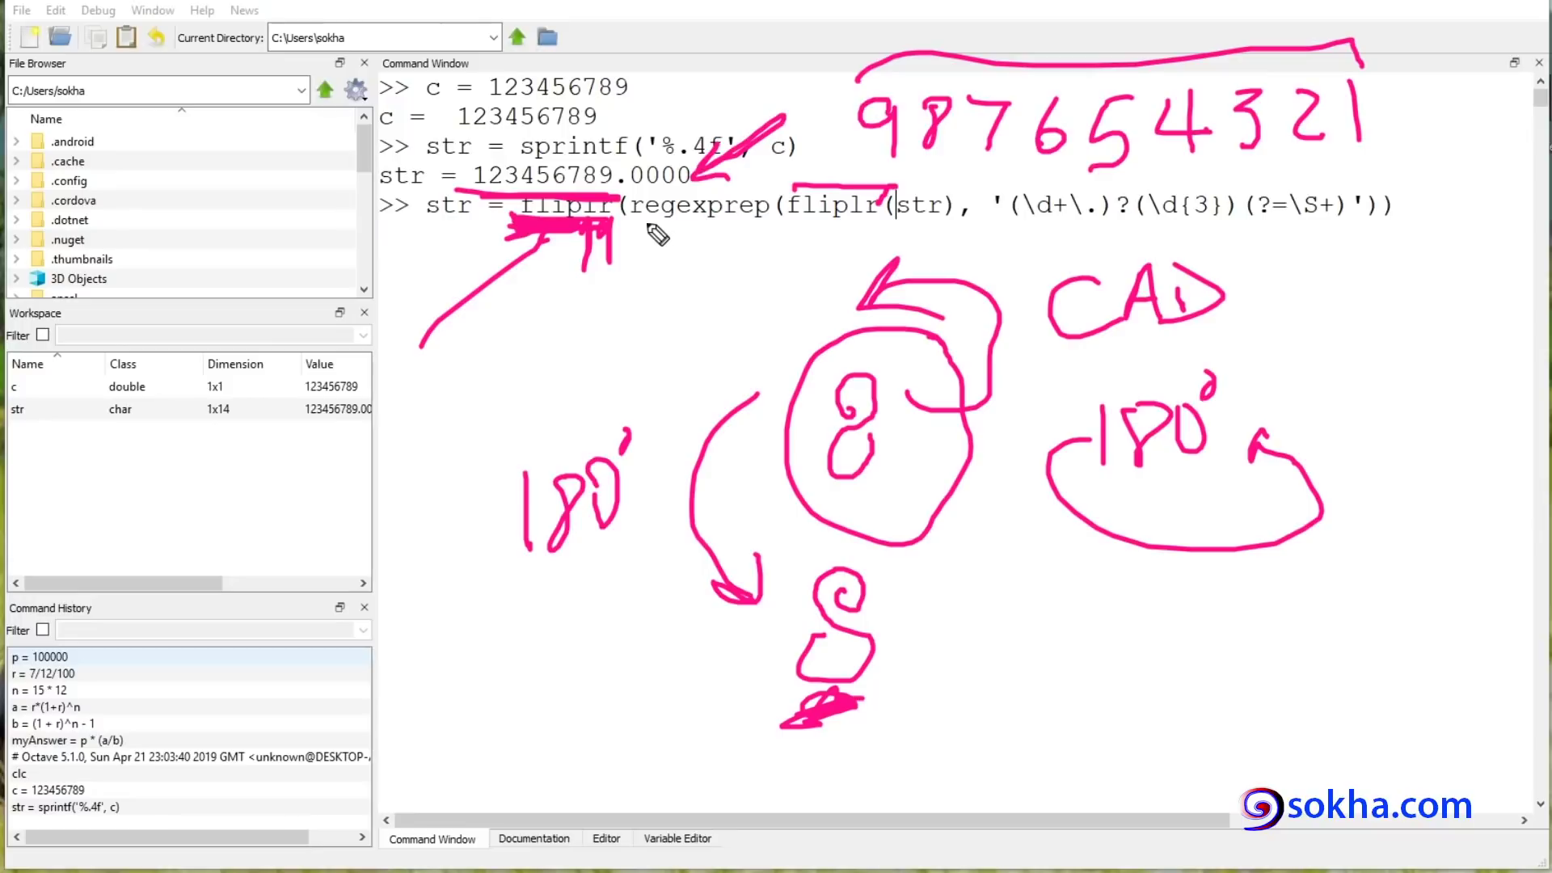
left_click_drag(632, 228, 744, 233)
left_click_drag(633, 230, 912, 229)
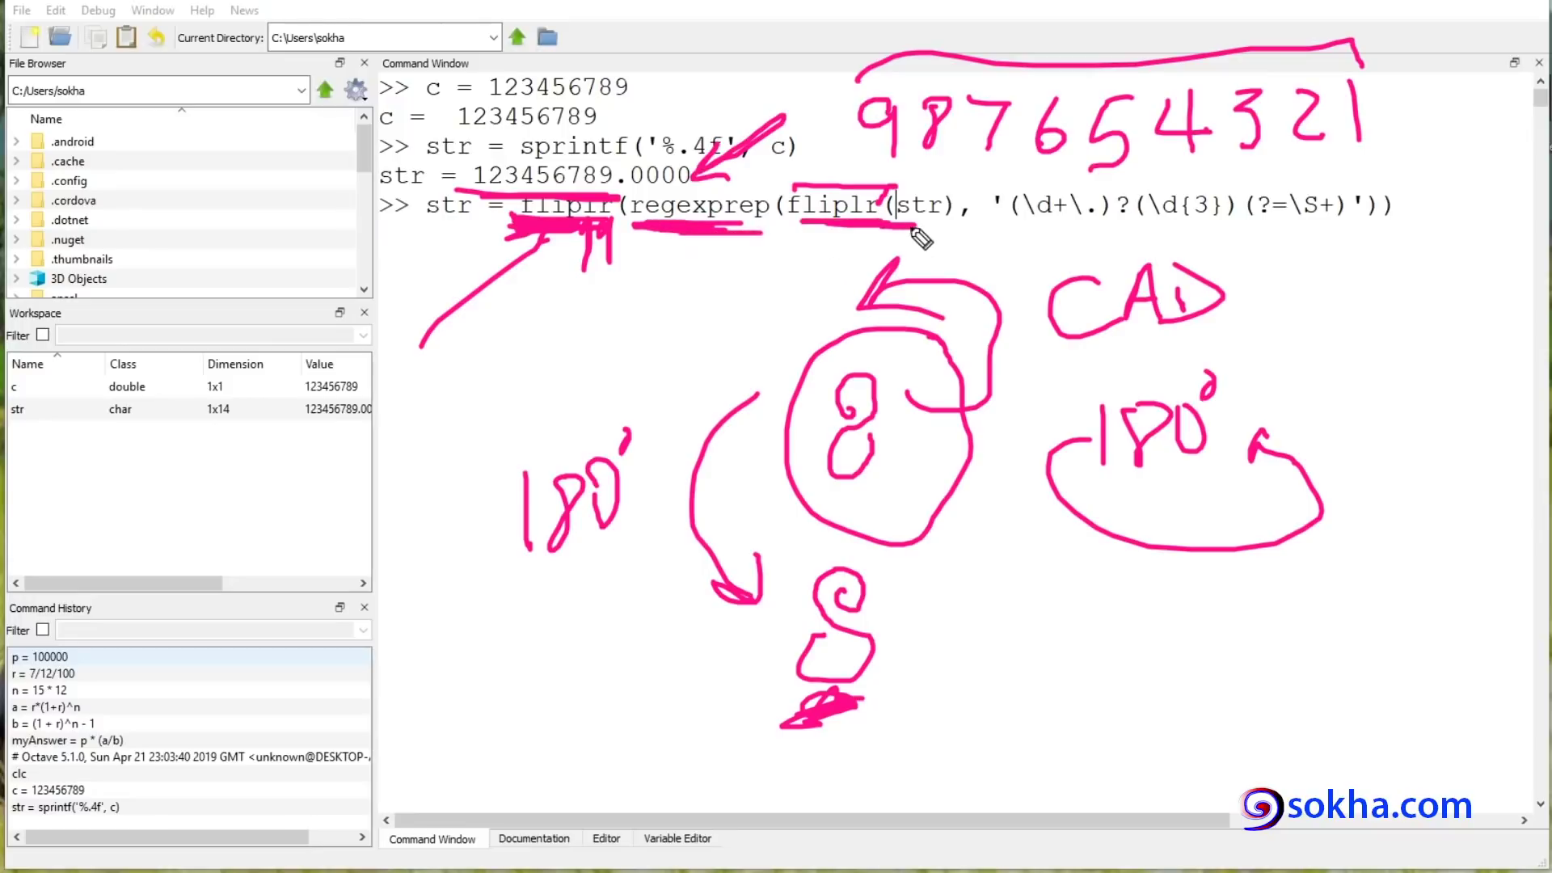
Add commas and an arrowed arc to 987654321, underline the grouping pattern, and write the 789 grouping
left_click_drag(854, 98, 1366, 58)
left_click_drag(1008, 147, 996, 176)
left_click_drag(1214, 146, 1204, 175)
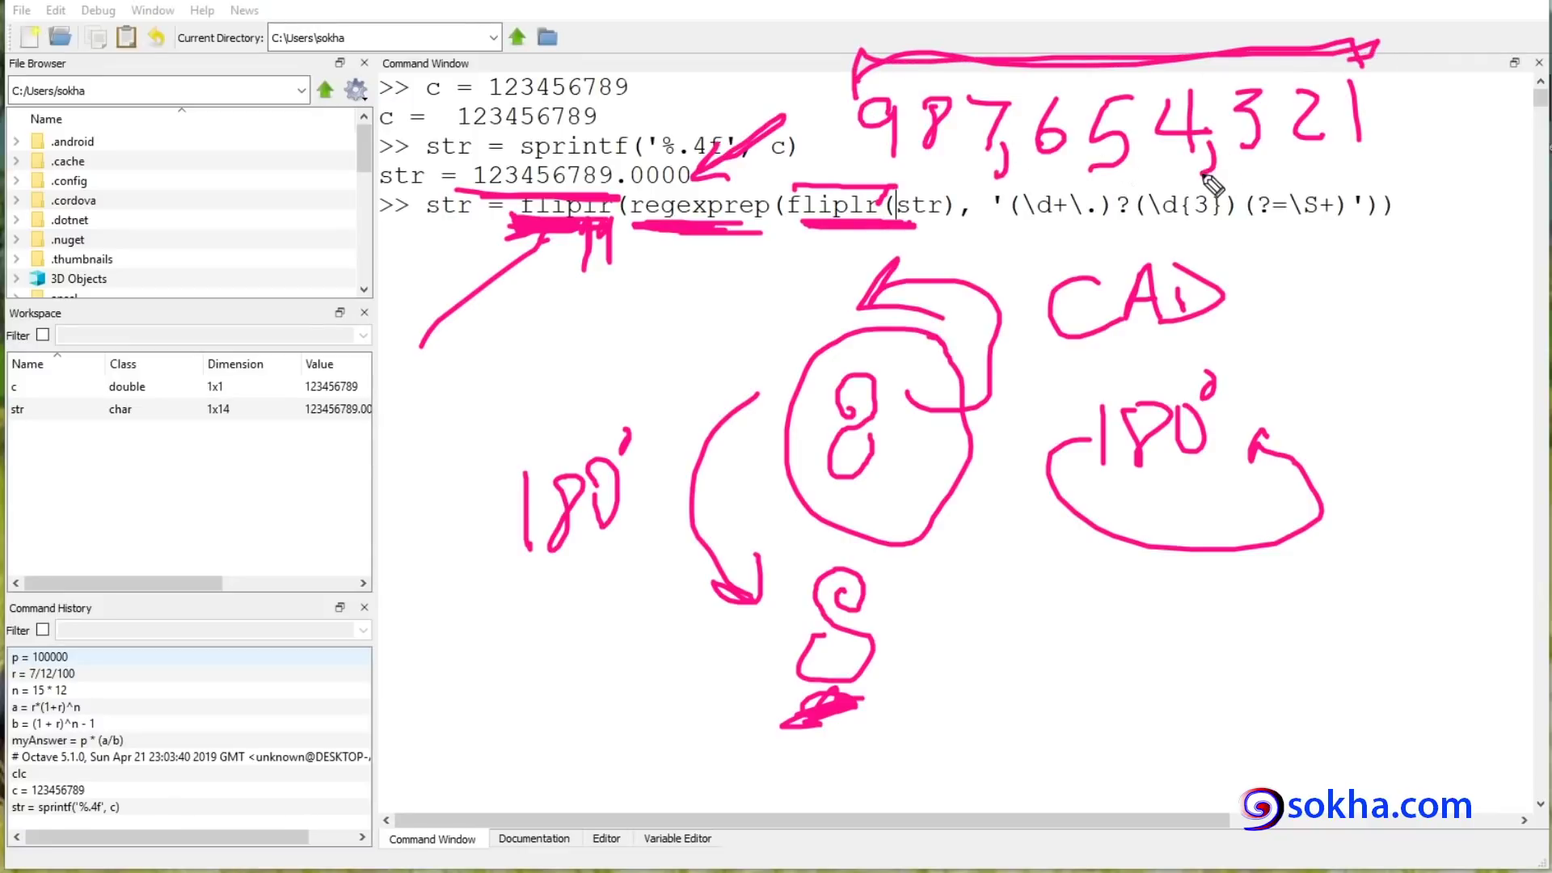
left_click_drag(753, 230, 1231, 221)
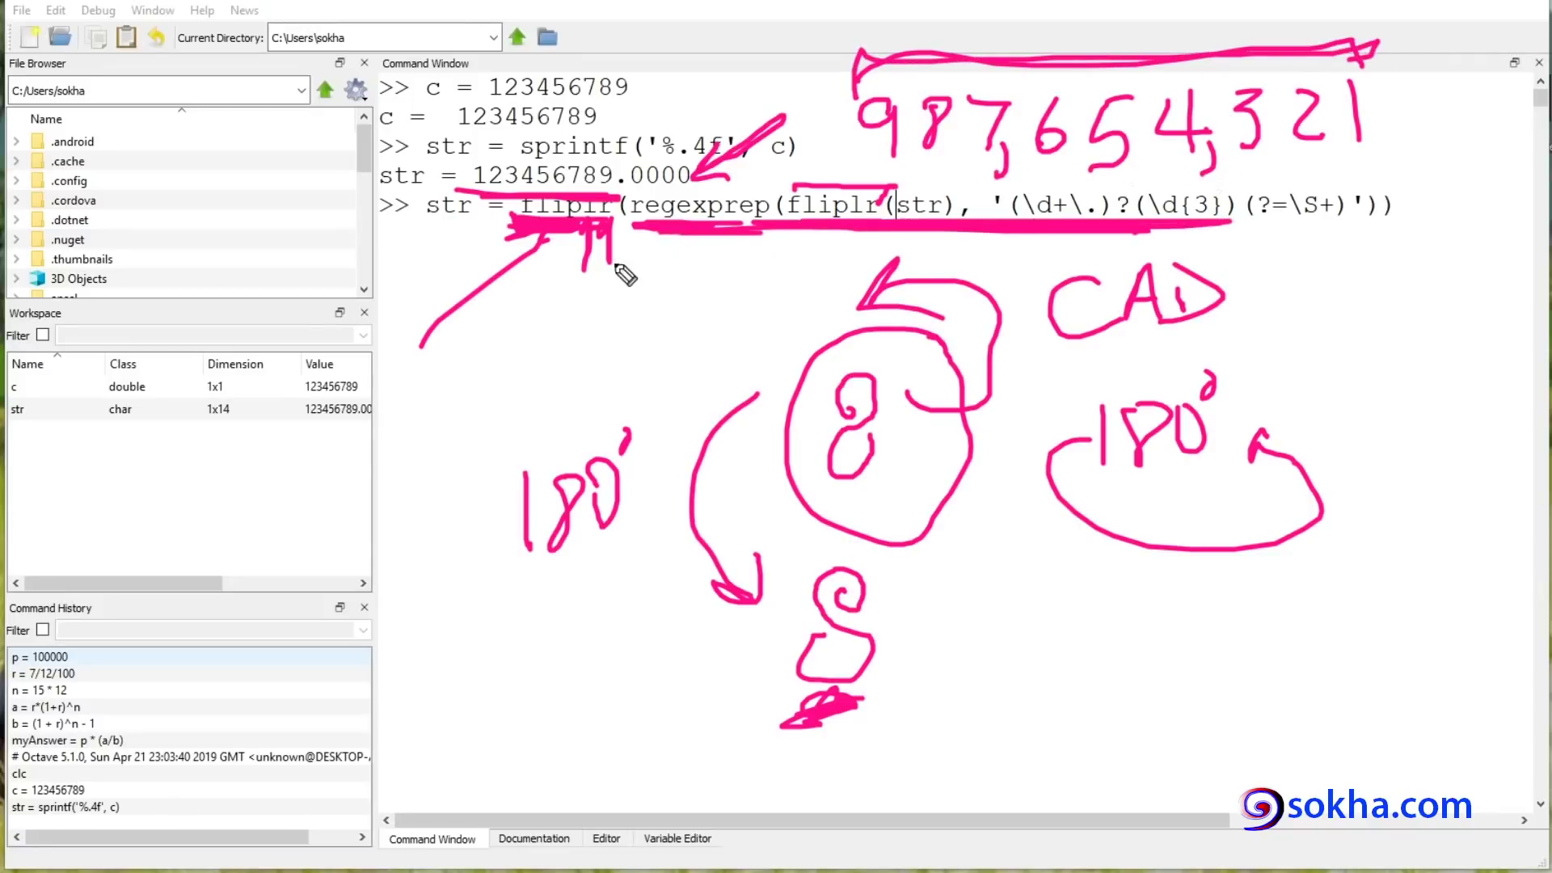
mouse_move(570, 234)
left_mouse_down()
mouse_move(542, 327)
mouse_move(543, 311)
left_mouse_up()
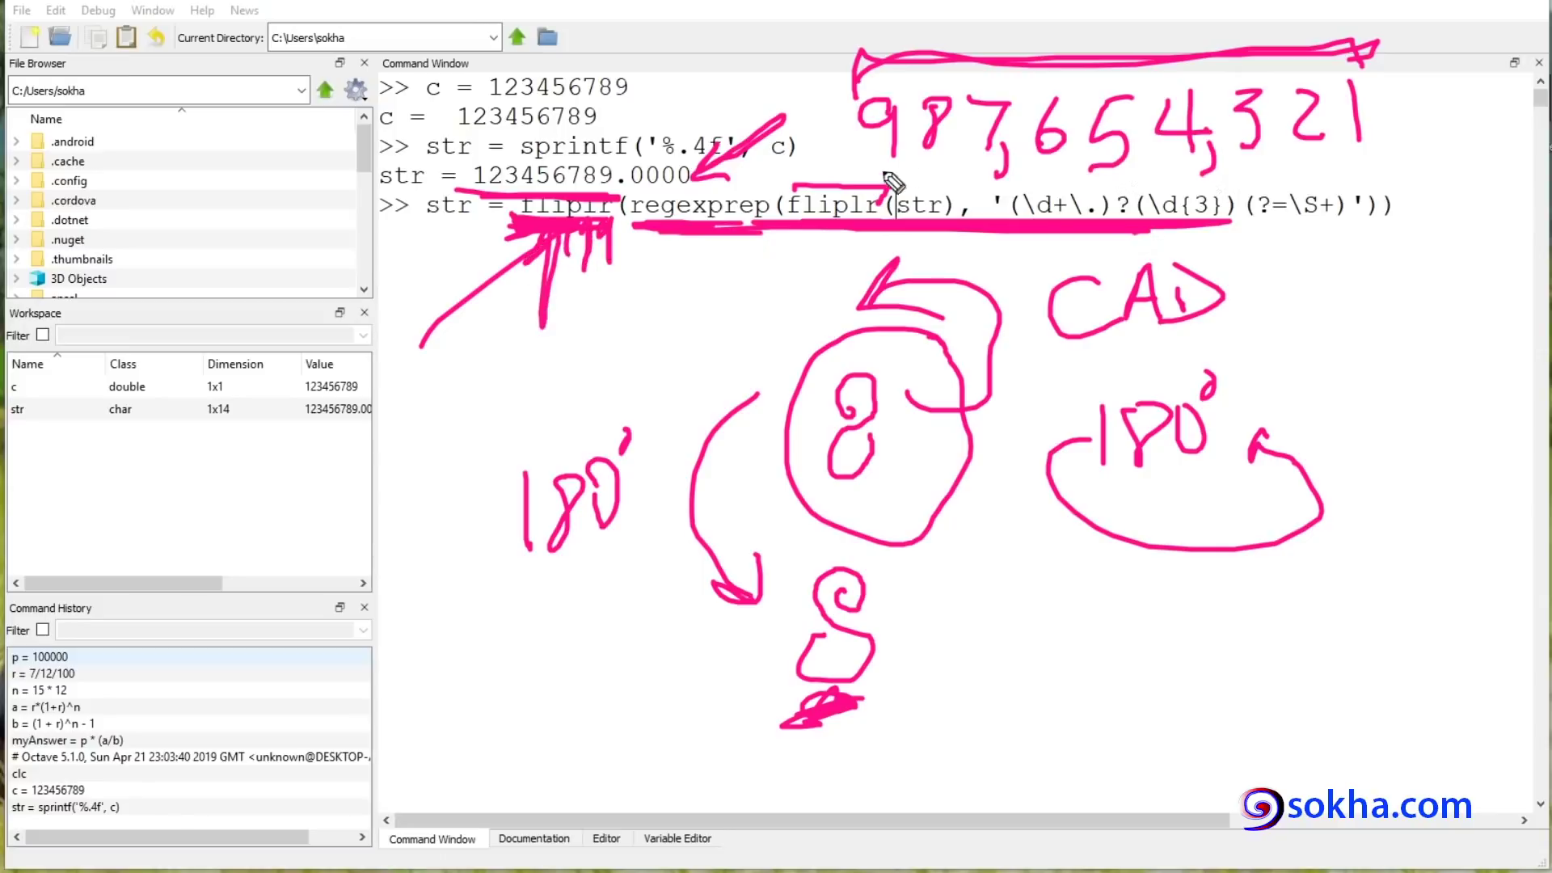
mouse_move(867, 10)
left_mouse_down()
mouse_move(865, 43)
mouse_move(960, 37)
mouse_move(1027, 58)
mouse_move(1230, 48)
left_mouse_up()
mouse_move(1293, 7)
left_mouse_down()
mouse_move(1284, 34)
mouse_move(1337, 24)
mouse_move(1332, 63)
left_mouse_up()
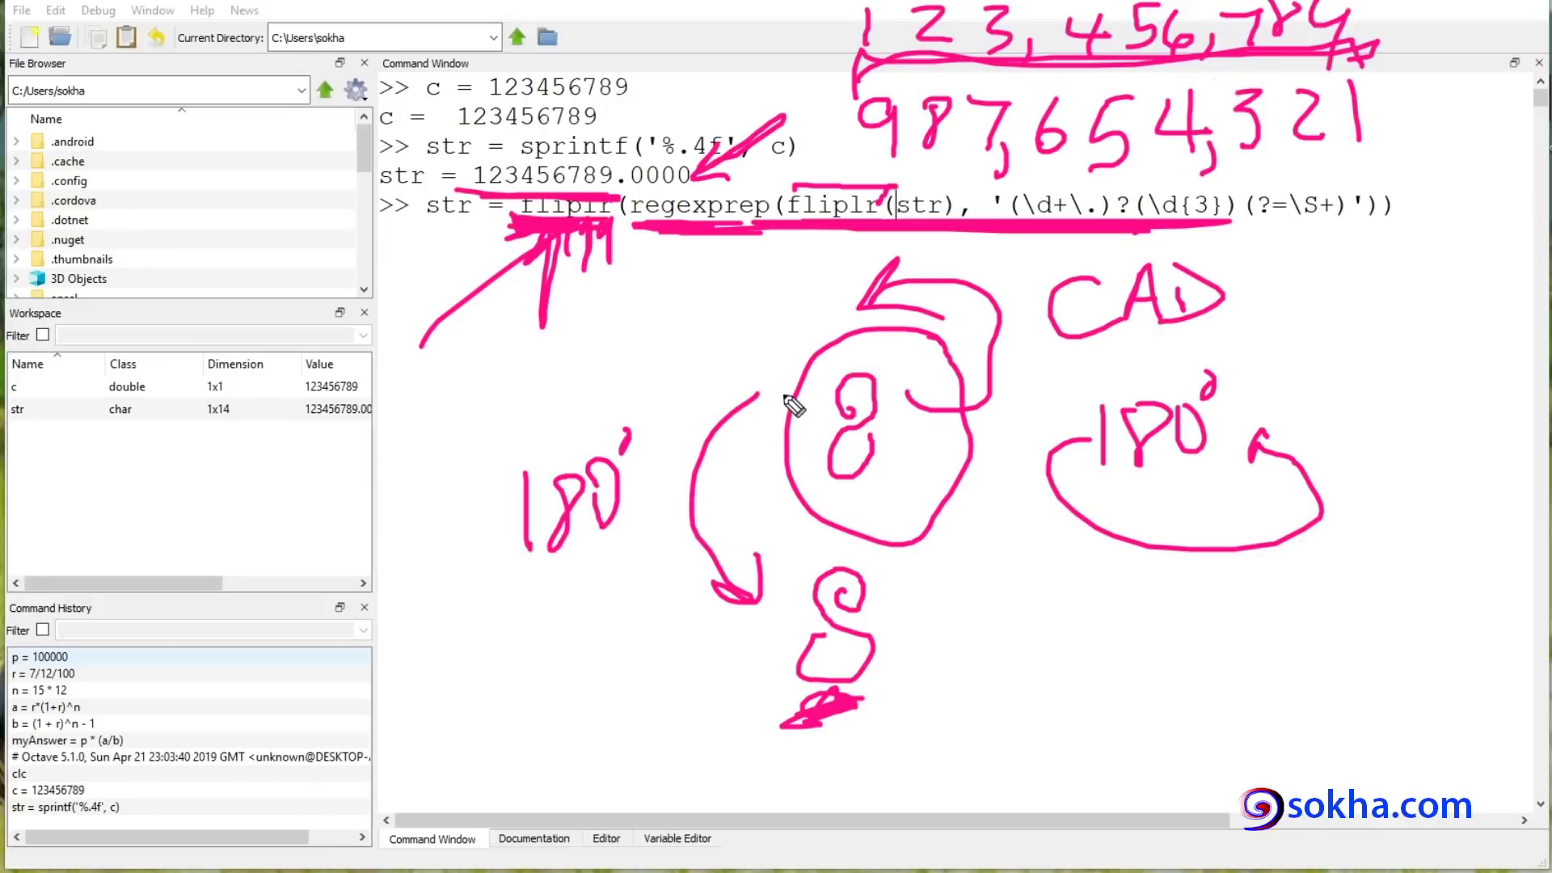
Sketch extra curved arrows wrapping around the two 8 drawings
left_click_drag(784, 391, 762, 619)
mouse_move(756, 551)
left_mouse_down()
mouse_move(730, 600)
mouse_move(809, 752)
left_mouse_up()
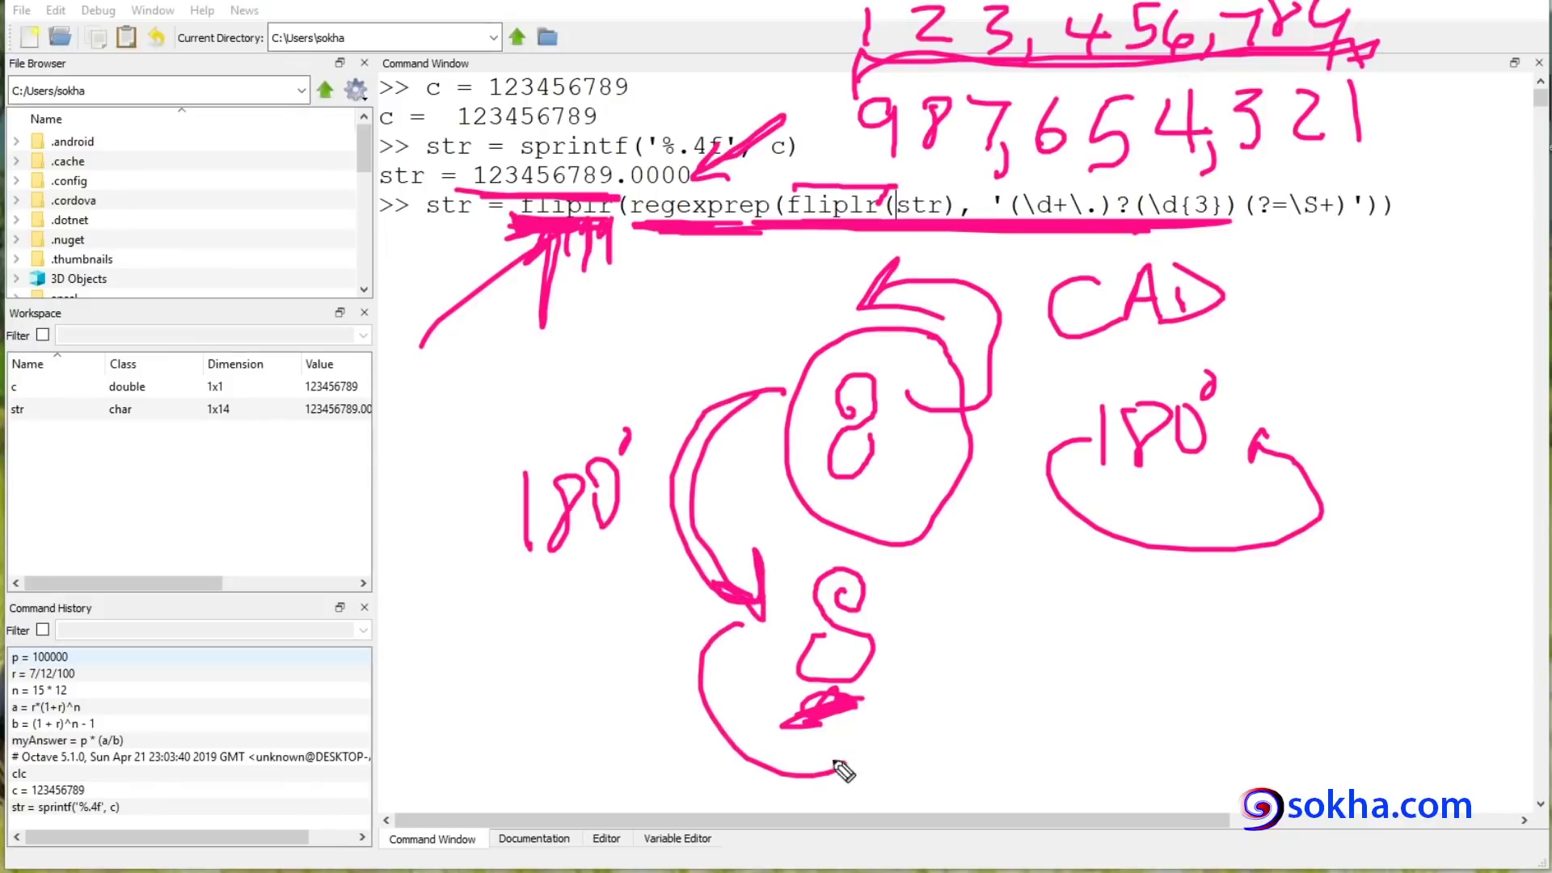
mouse_move(915, 650)
left_mouse_down()
mouse_move(959, 456)
mouse_move(981, 460)
left_mouse_up()
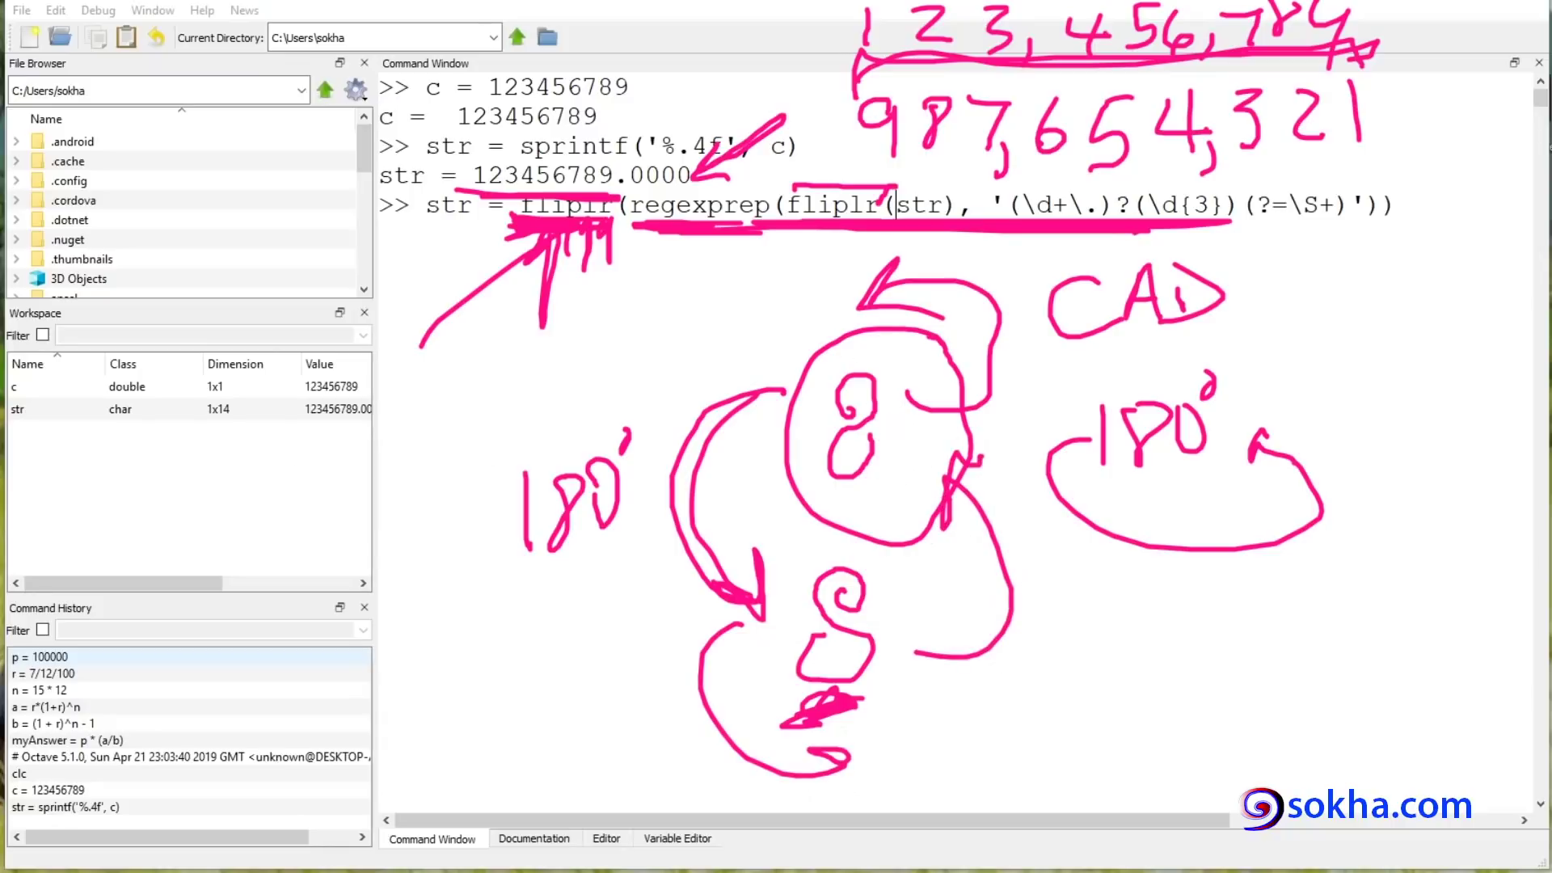
Erase the sketches, mark fliplr(str), the regex pattern and 123456789.0000, then clear the ink again
key("e")
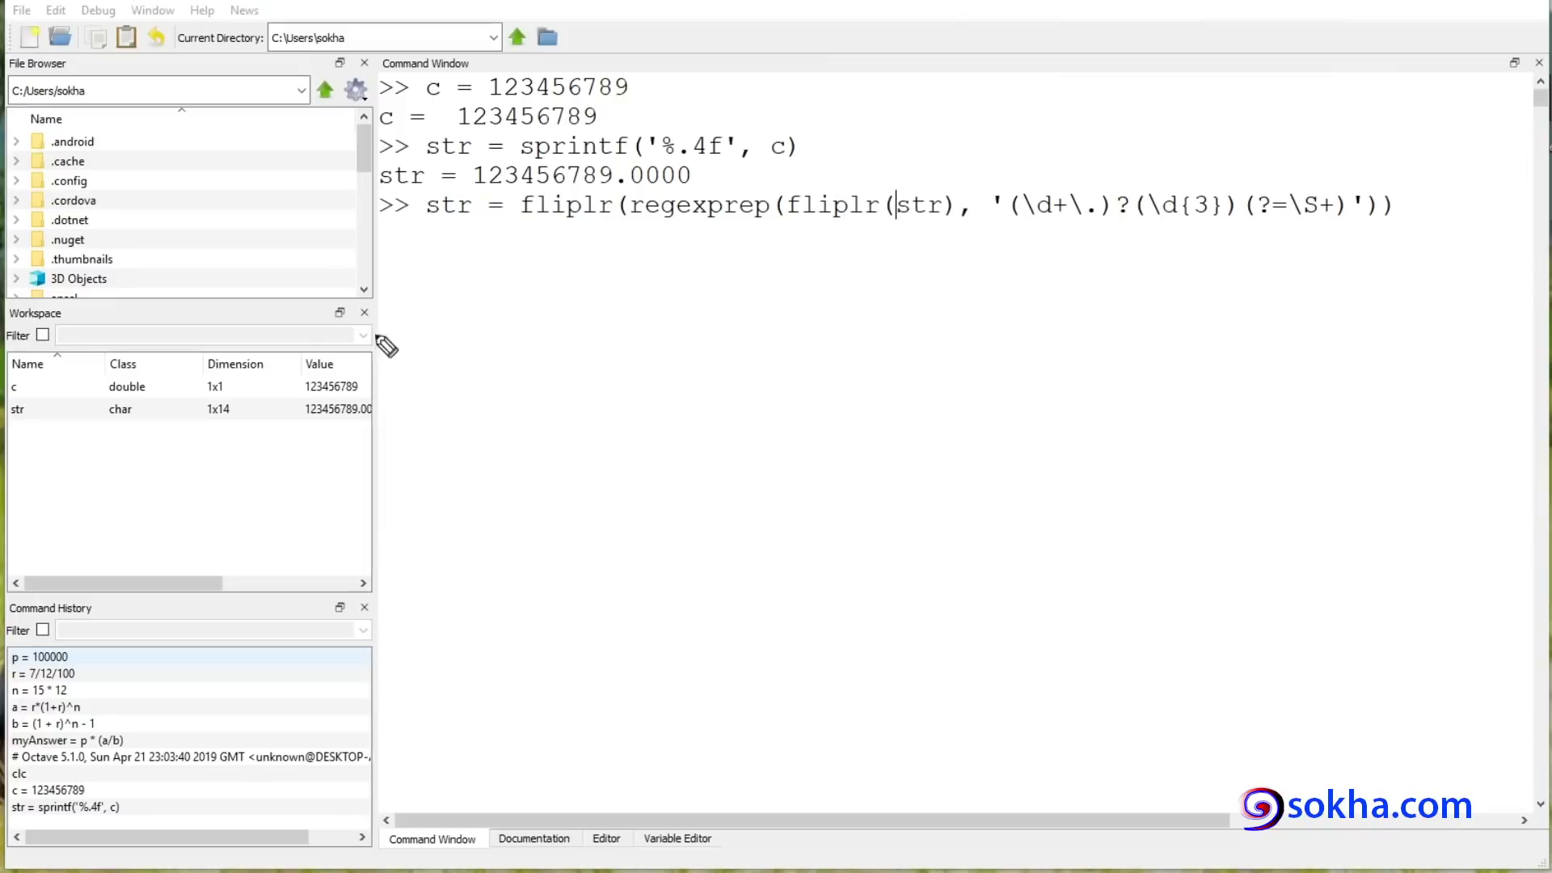
mouse_move(784, 220)
left_mouse_down()
mouse_move(840, 236)
mouse_move(945, 222)
mouse_move(802, 168)
mouse_move(786, 231)
left_mouse_up()
mouse_move(638, 230)
left_mouse_down()
mouse_move(755, 234)
mouse_move(689, 233)
left_mouse_up()
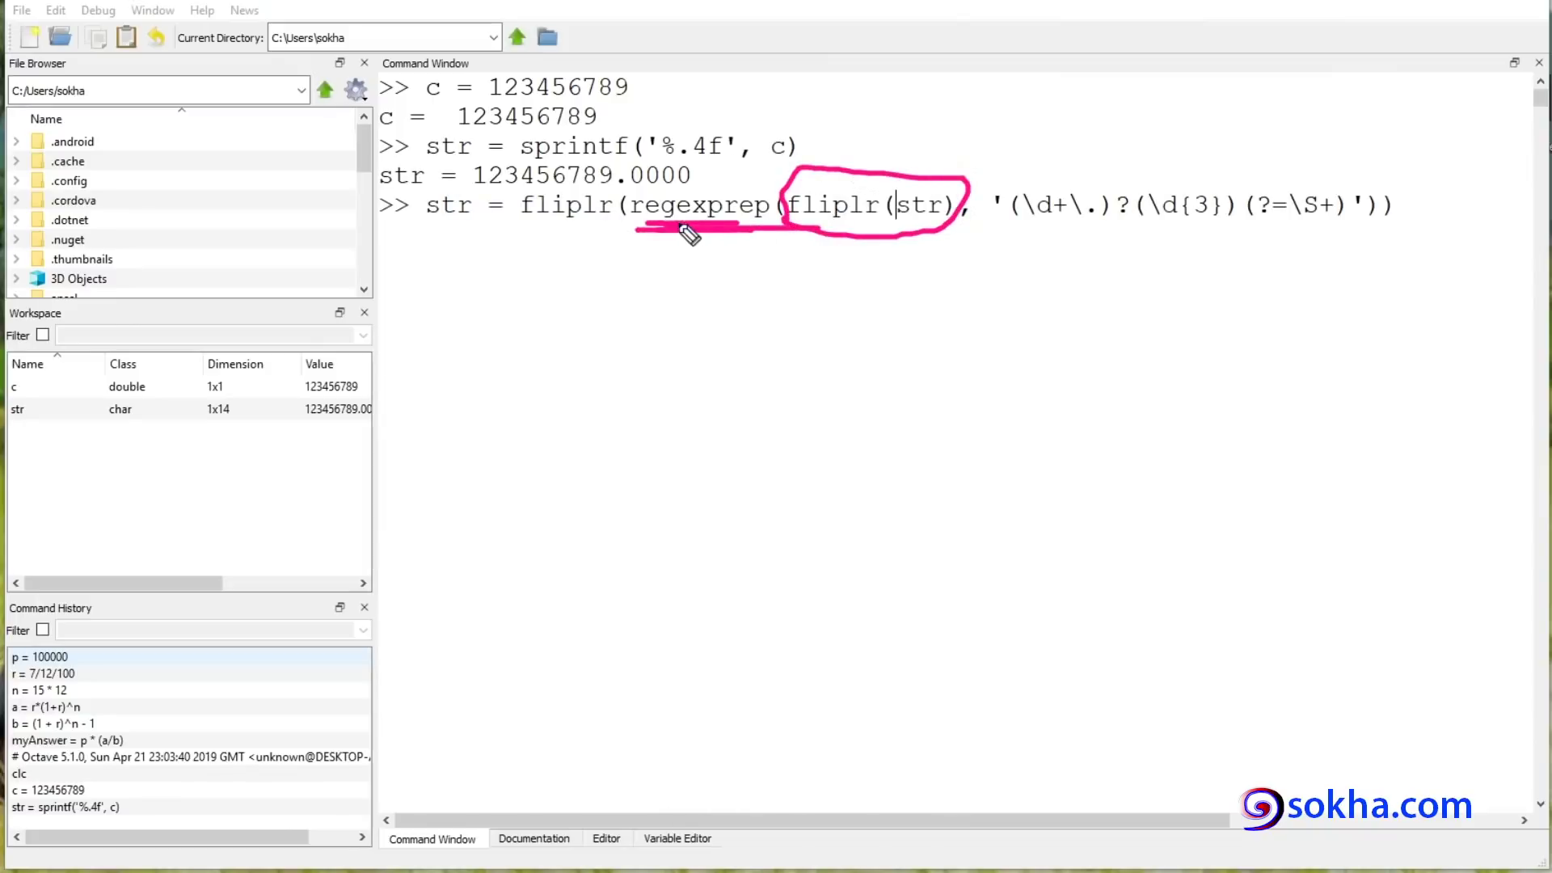
mouse_move(1020, 170)
left_mouse_down()
mouse_move(1051, 154)
mouse_move(1338, 198)
left_mouse_up()
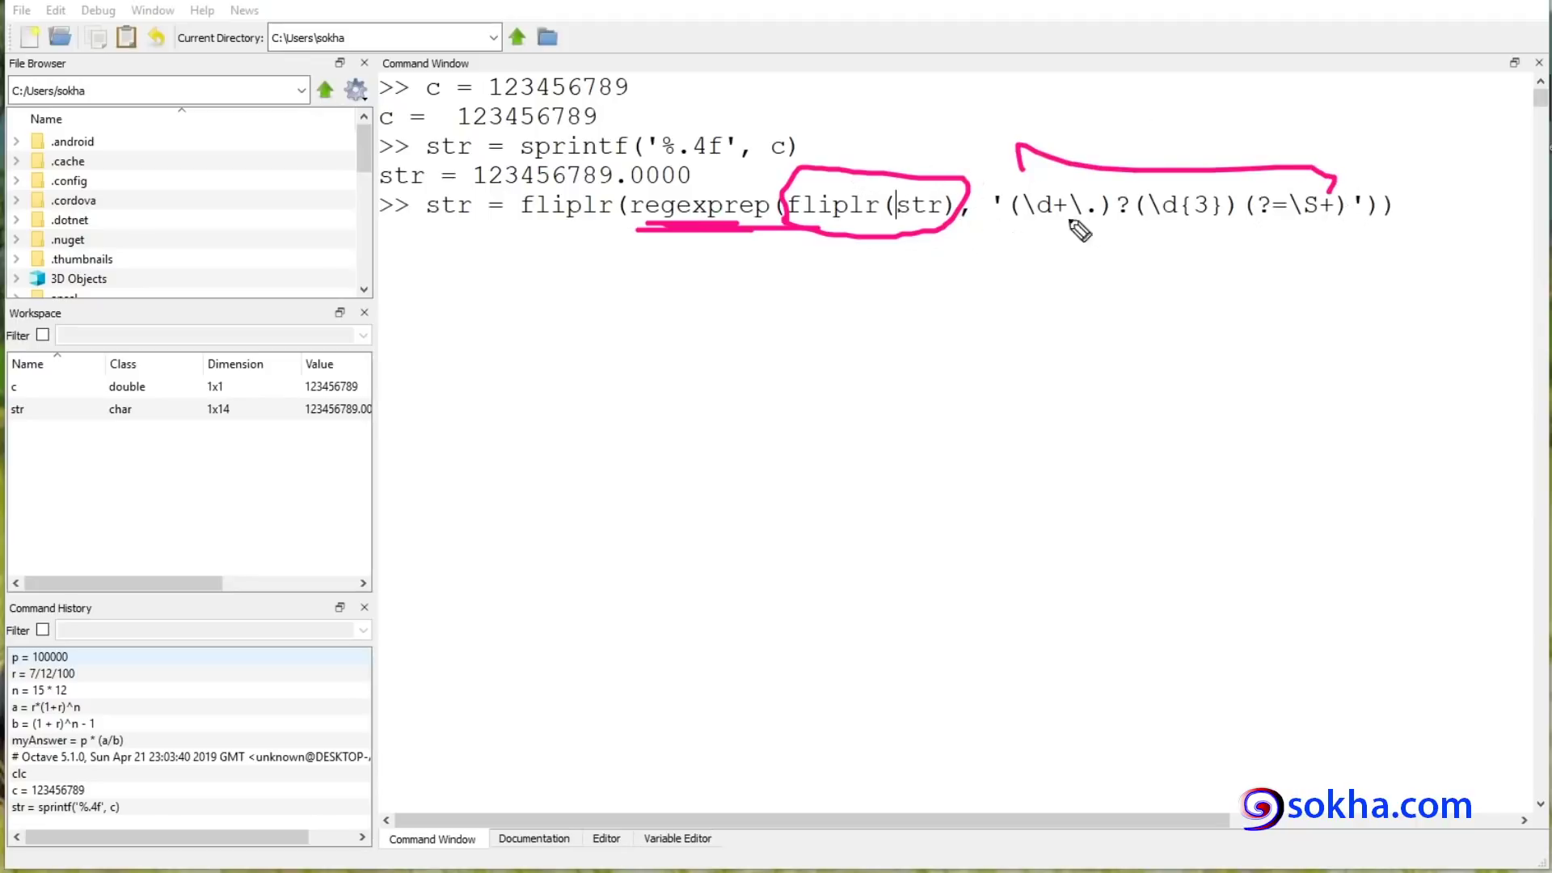
mouse_move(831, 241)
left_mouse_down()
mouse_move(739, 300)
mouse_move(580, 231)
mouse_move(614, 230)
left_mouse_up()
left_click_drag(473, 193, 671, 197)
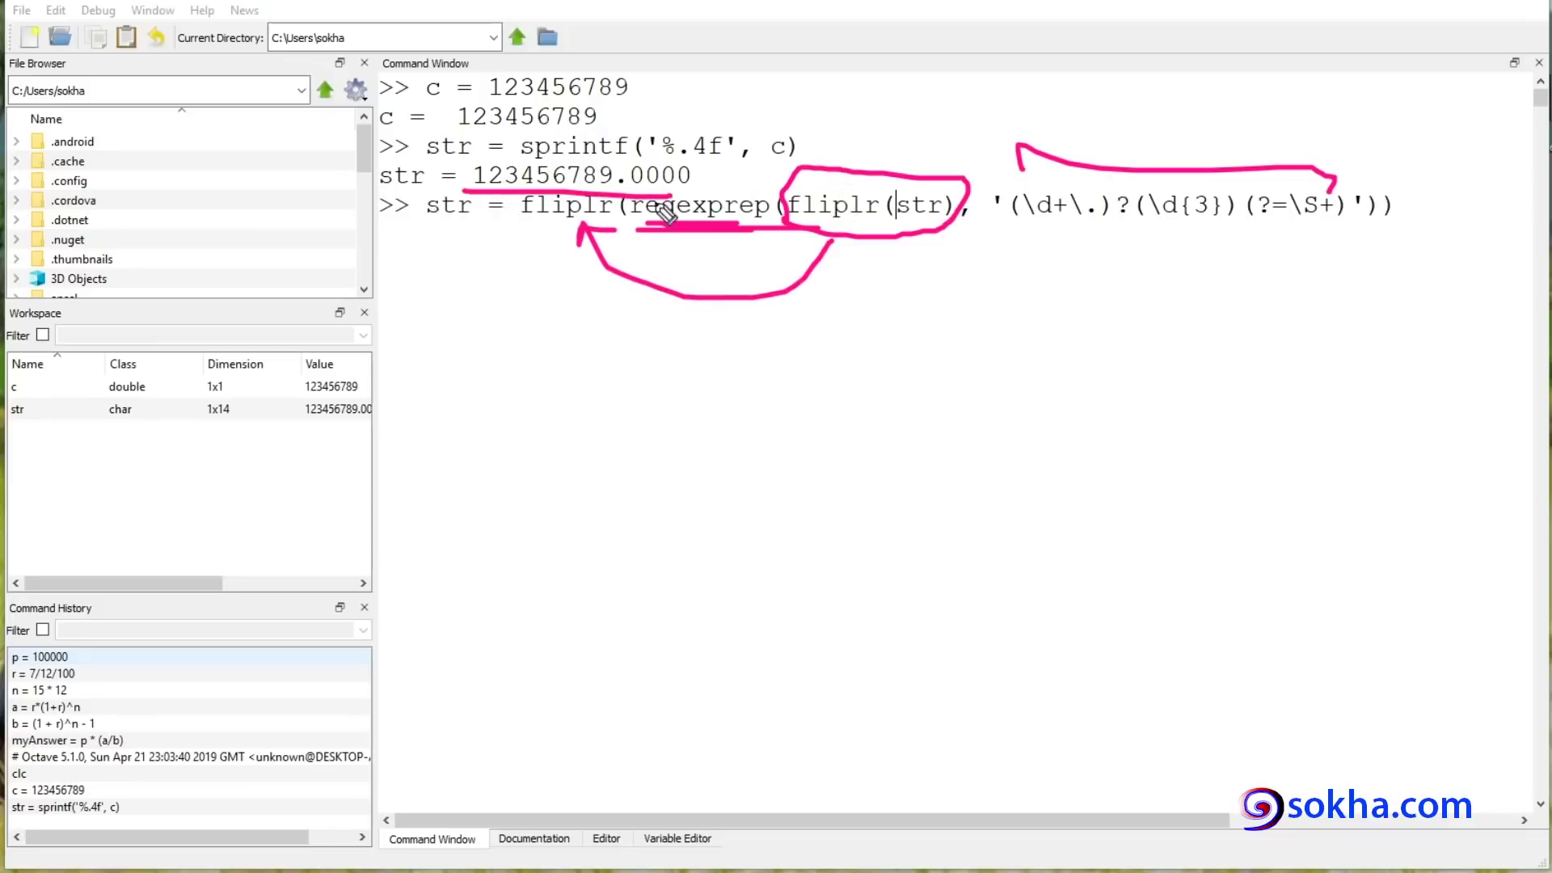
key("Escape")
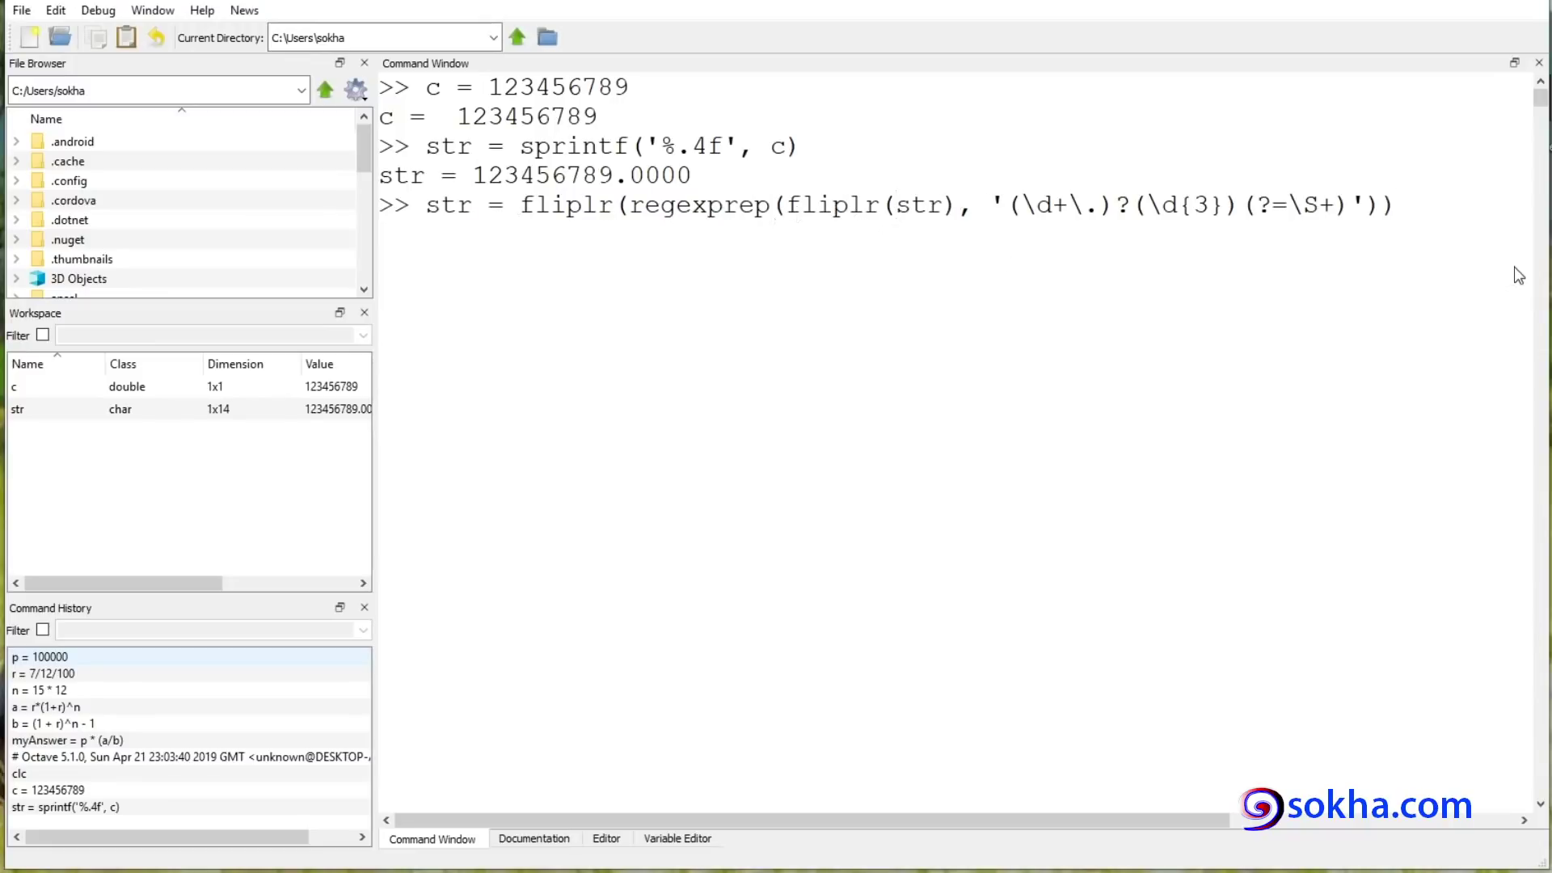
Run the double-fliplr command and match its arguments to STRING, PAT, REPSTR, showing REPSTR missing
key("Return")
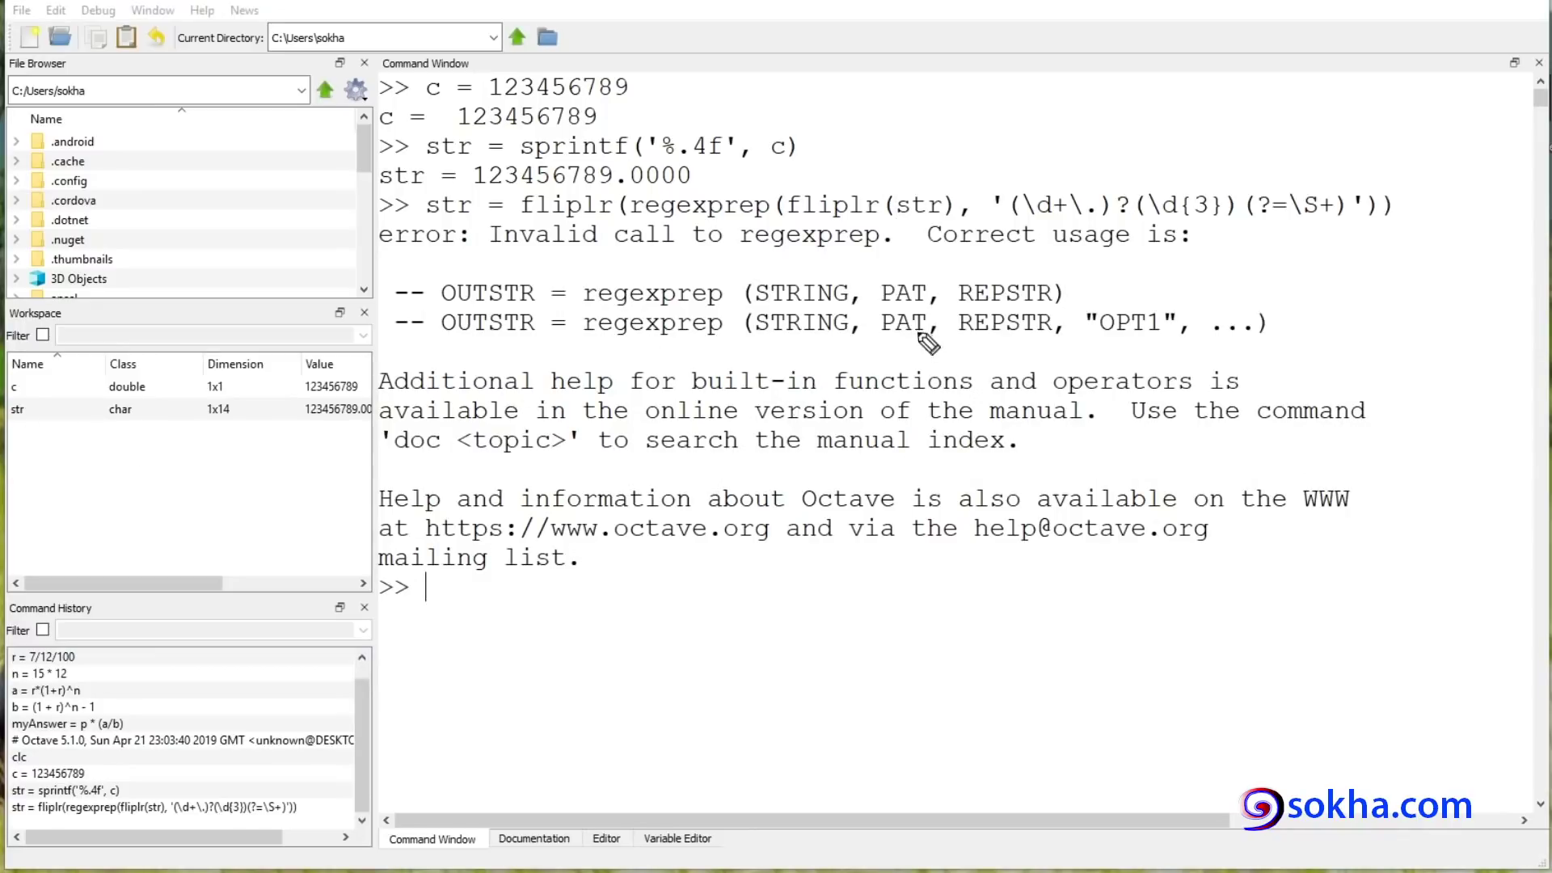
left_click_drag(744, 281, 851, 271)
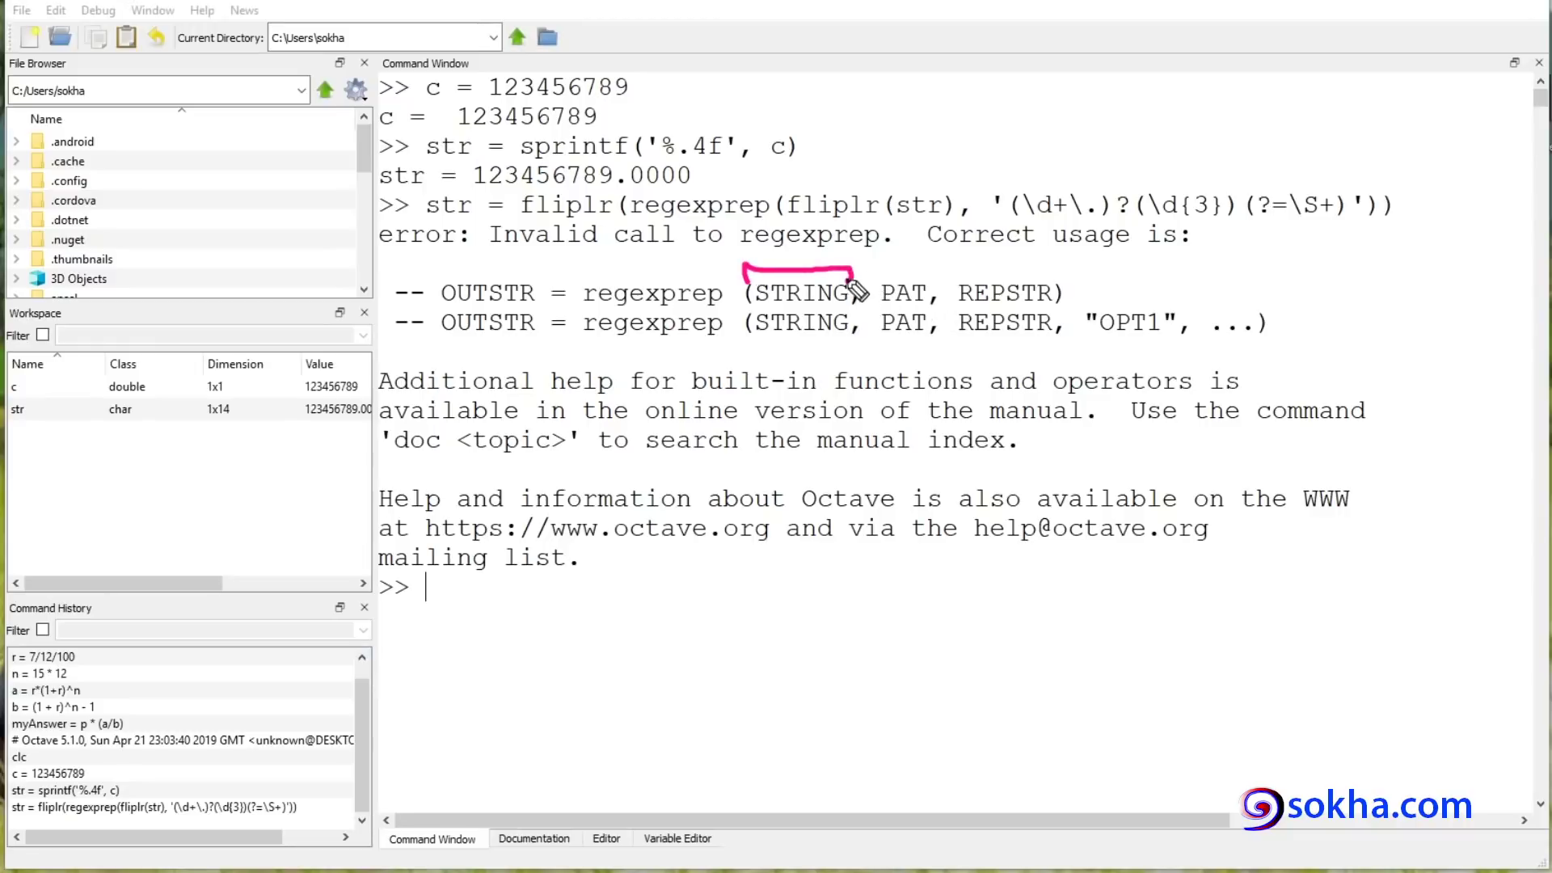
mouse_move(965, 82)
left_mouse_down()
mouse_move(914, 180)
mouse_move(929, 152)
mouse_move(952, 202)
left_mouse_up()
left_click_drag(851, 291, 846, 306)
mouse_move(917, 269)
left_mouse_down()
mouse_move(938, 304)
mouse_move(923, 263)
left_mouse_up()
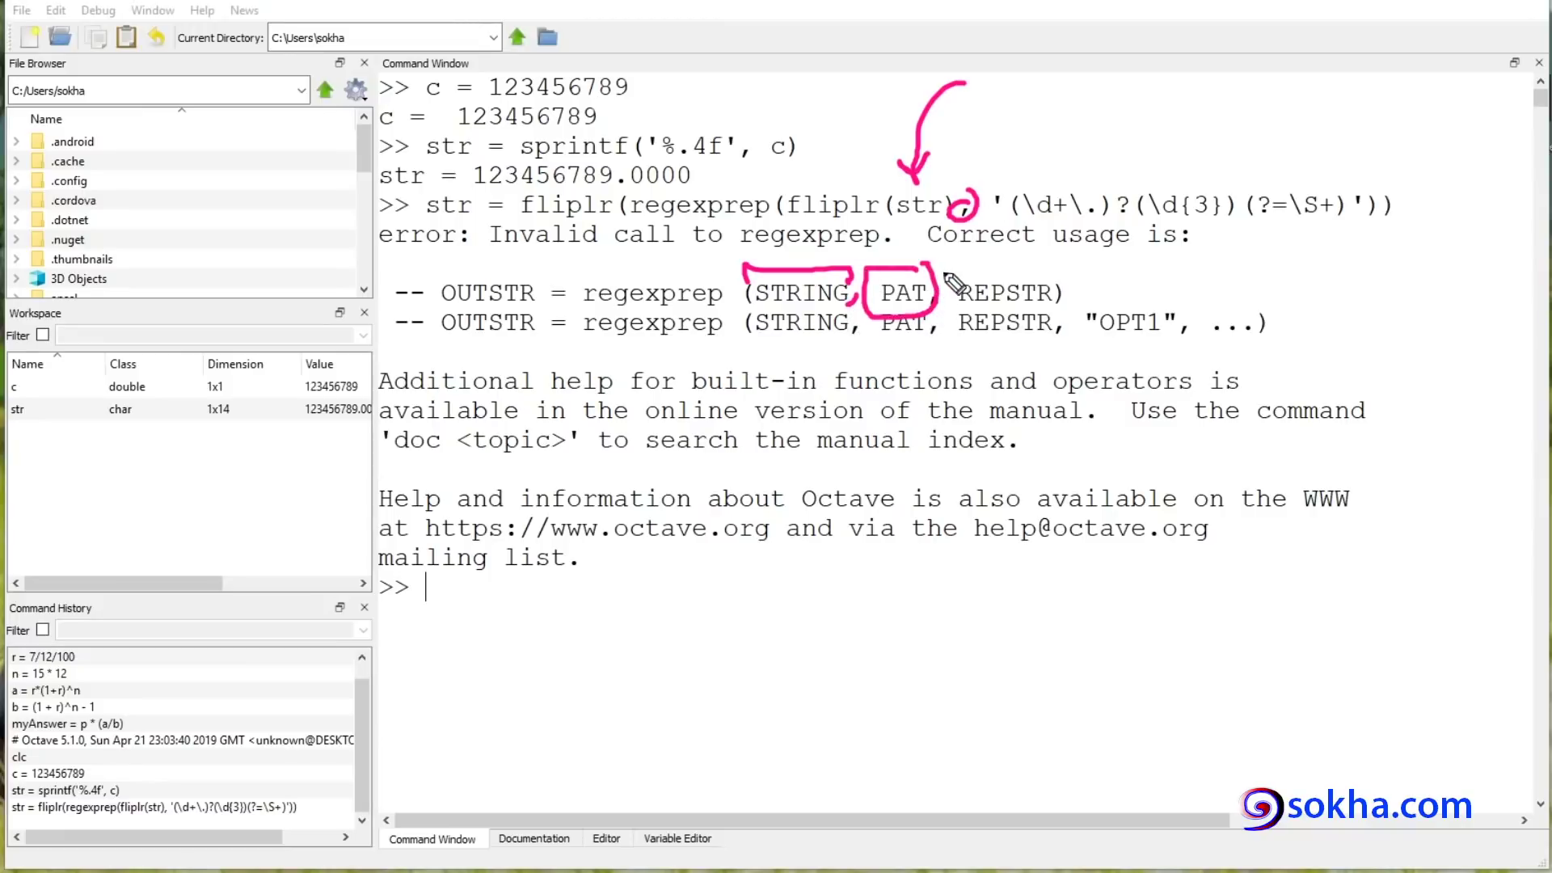
mouse_move(1020, 179)
left_mouse_down()
mouse_move(1343, 163)
mouse_move(1349, 183)
left_mouse_up()
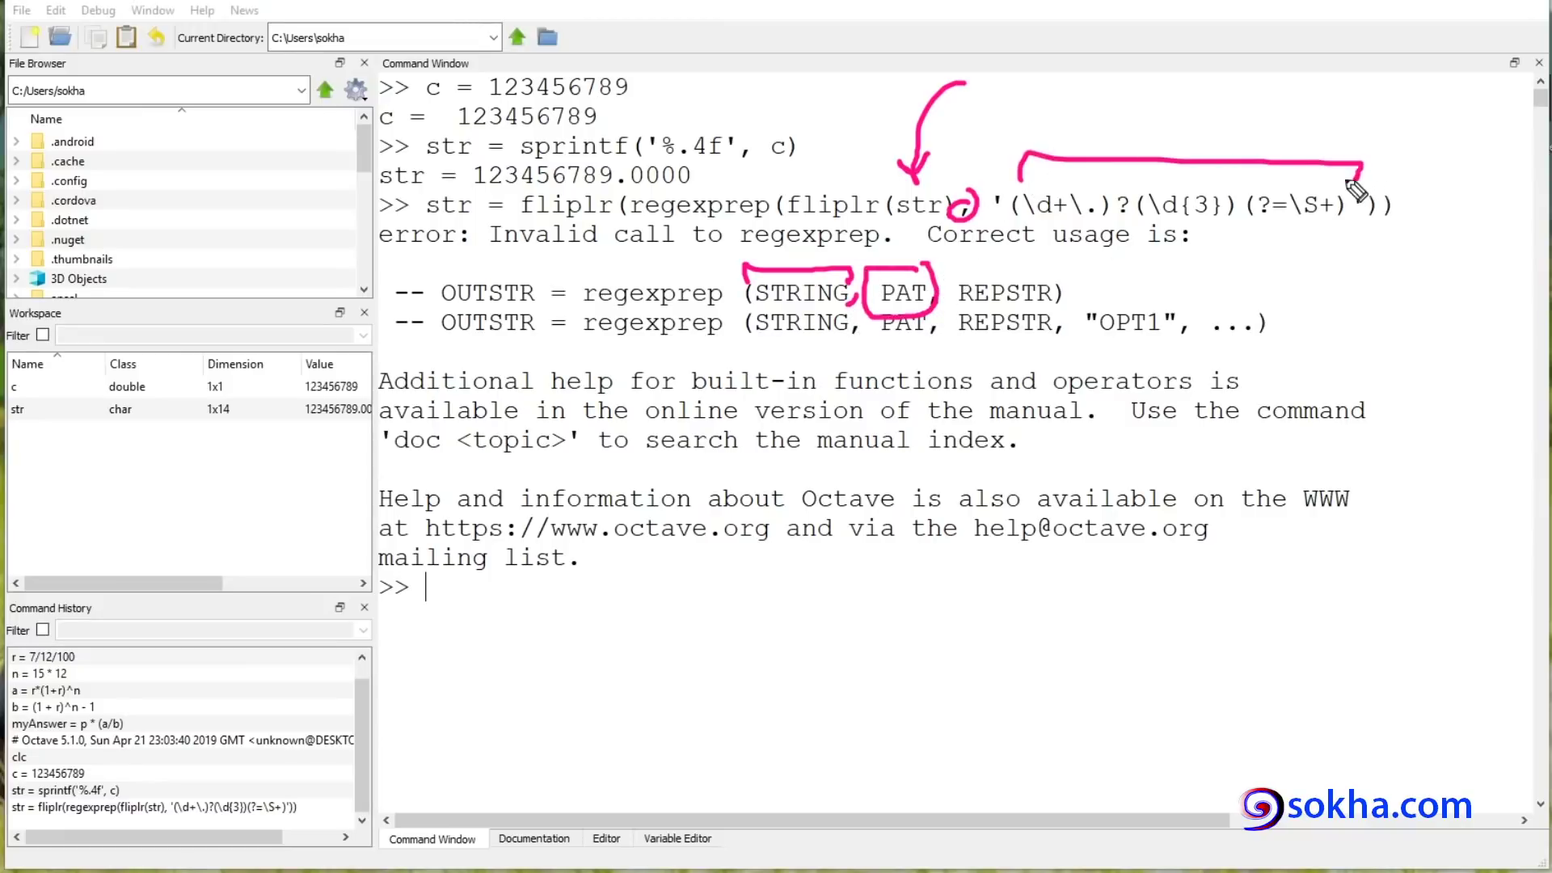
left_click_drag(954, 282, 1055, 272)
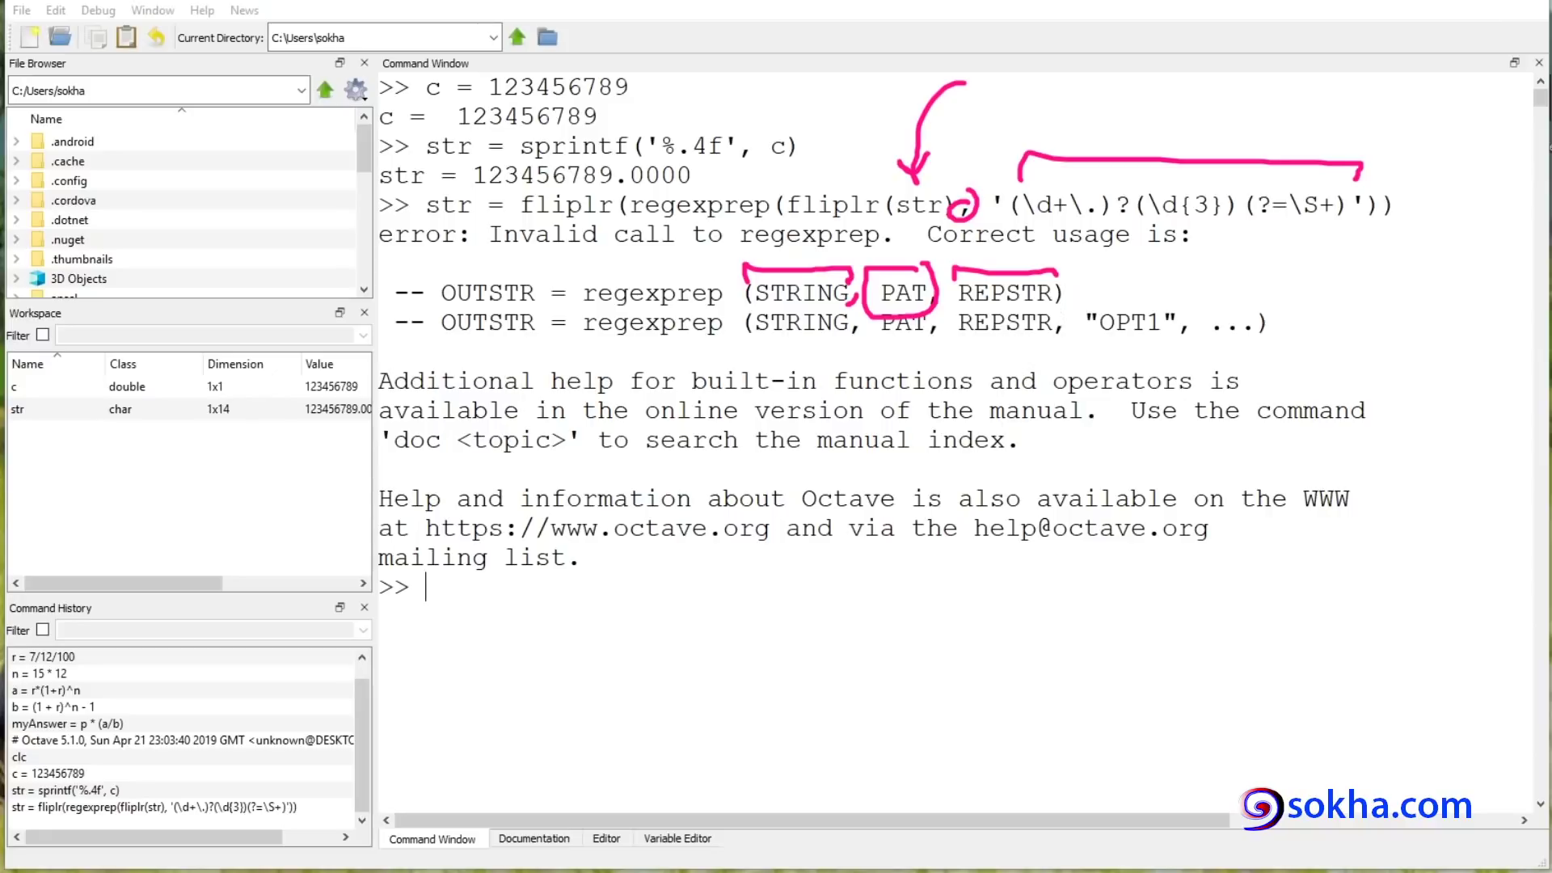
key("Escape")
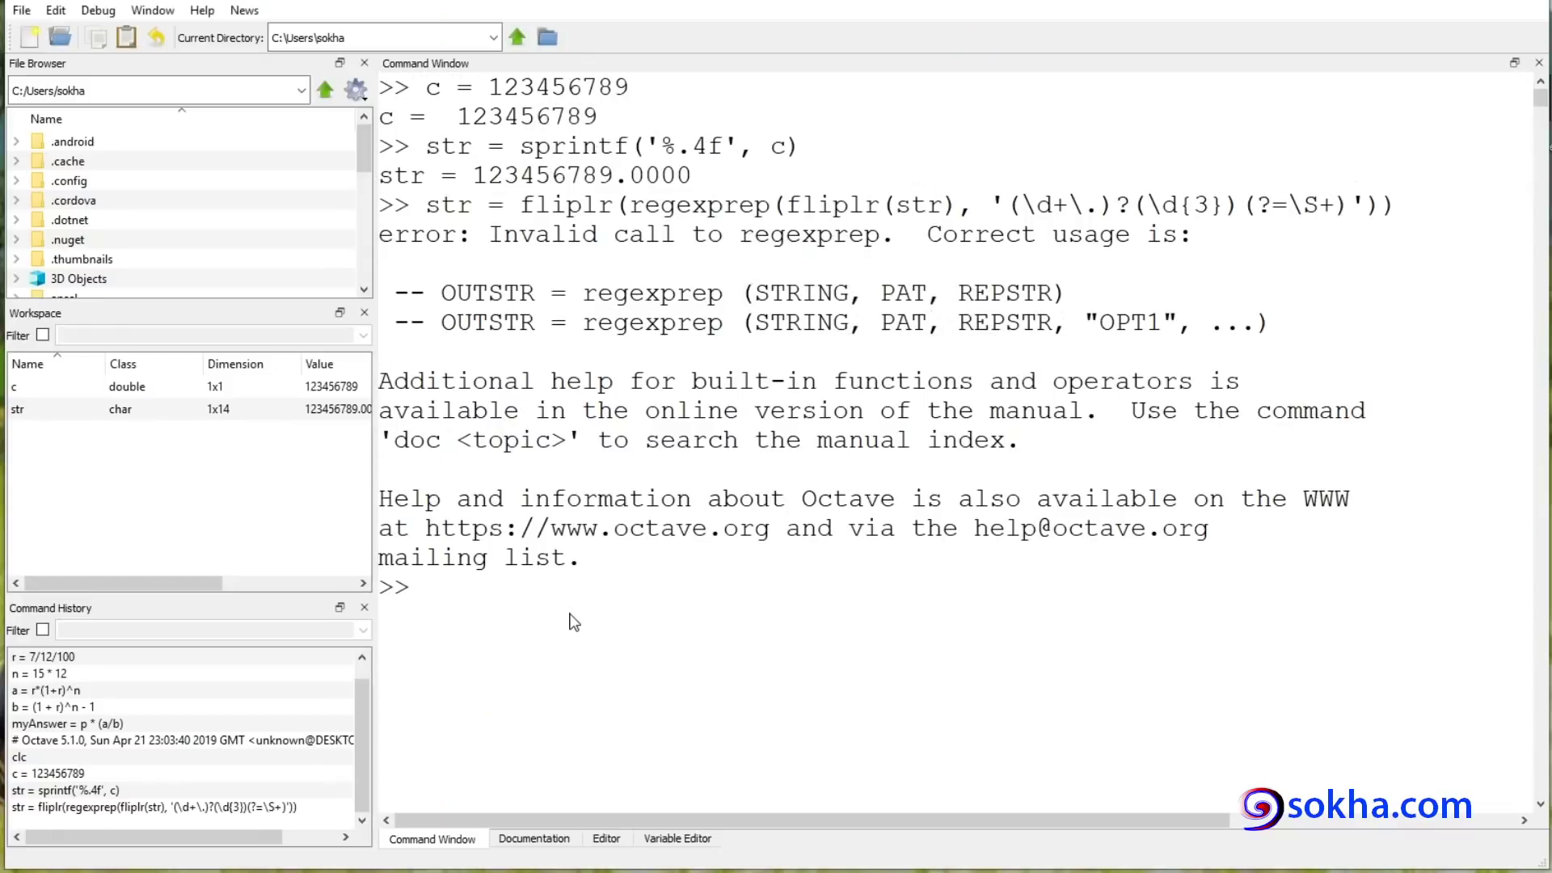
Recall the command, add the '$1$2,' replacement argument, fix the closing parenthesis, and rerun it
key("Up")
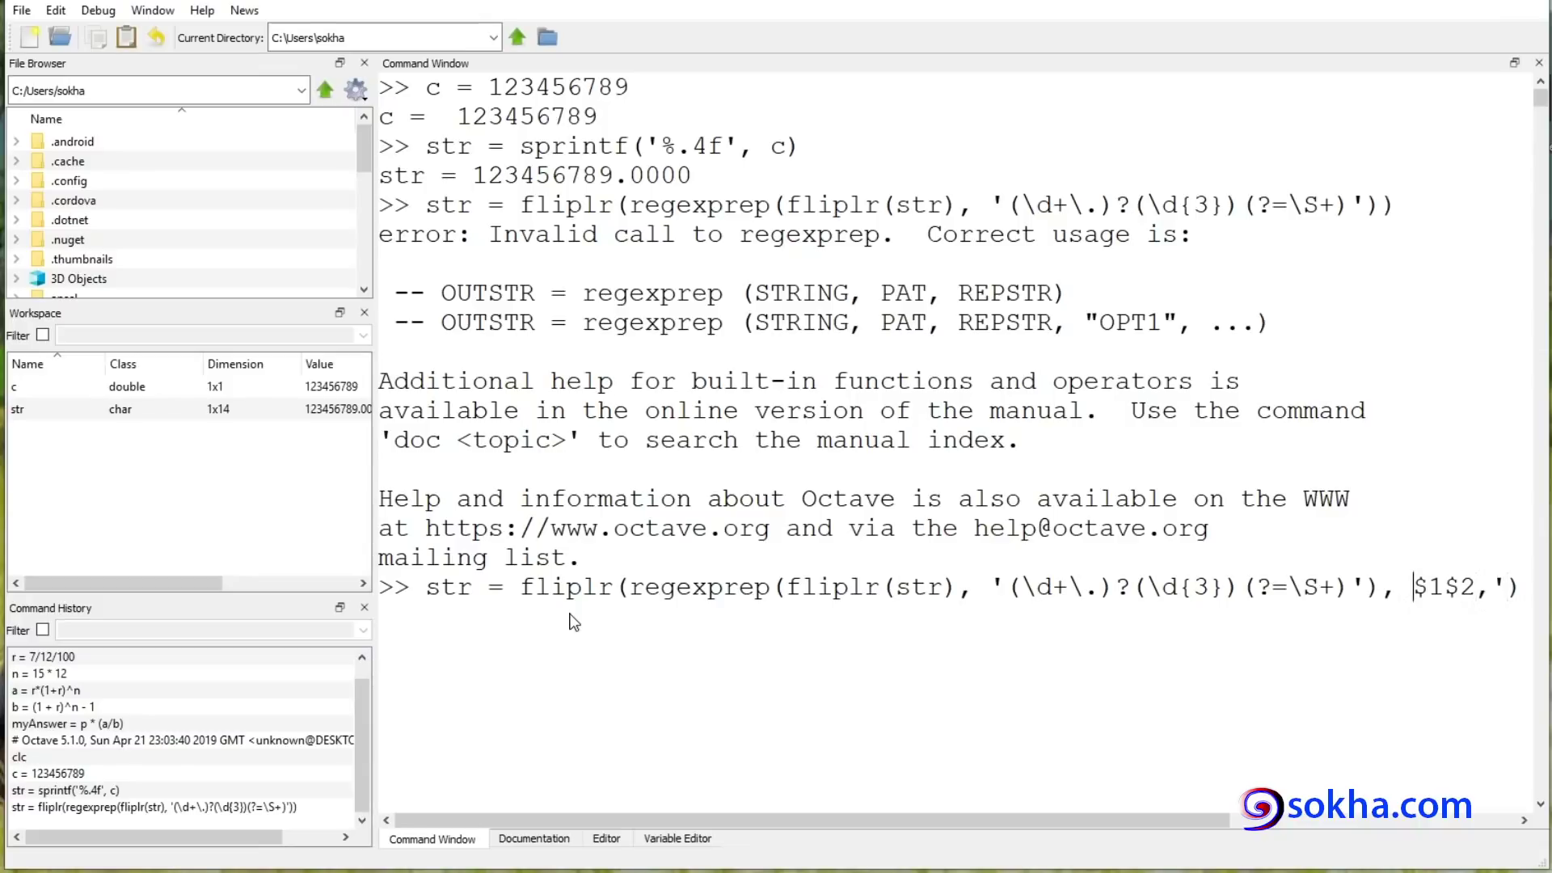
type("'")
key("Right")
key("Right")
key("Right")
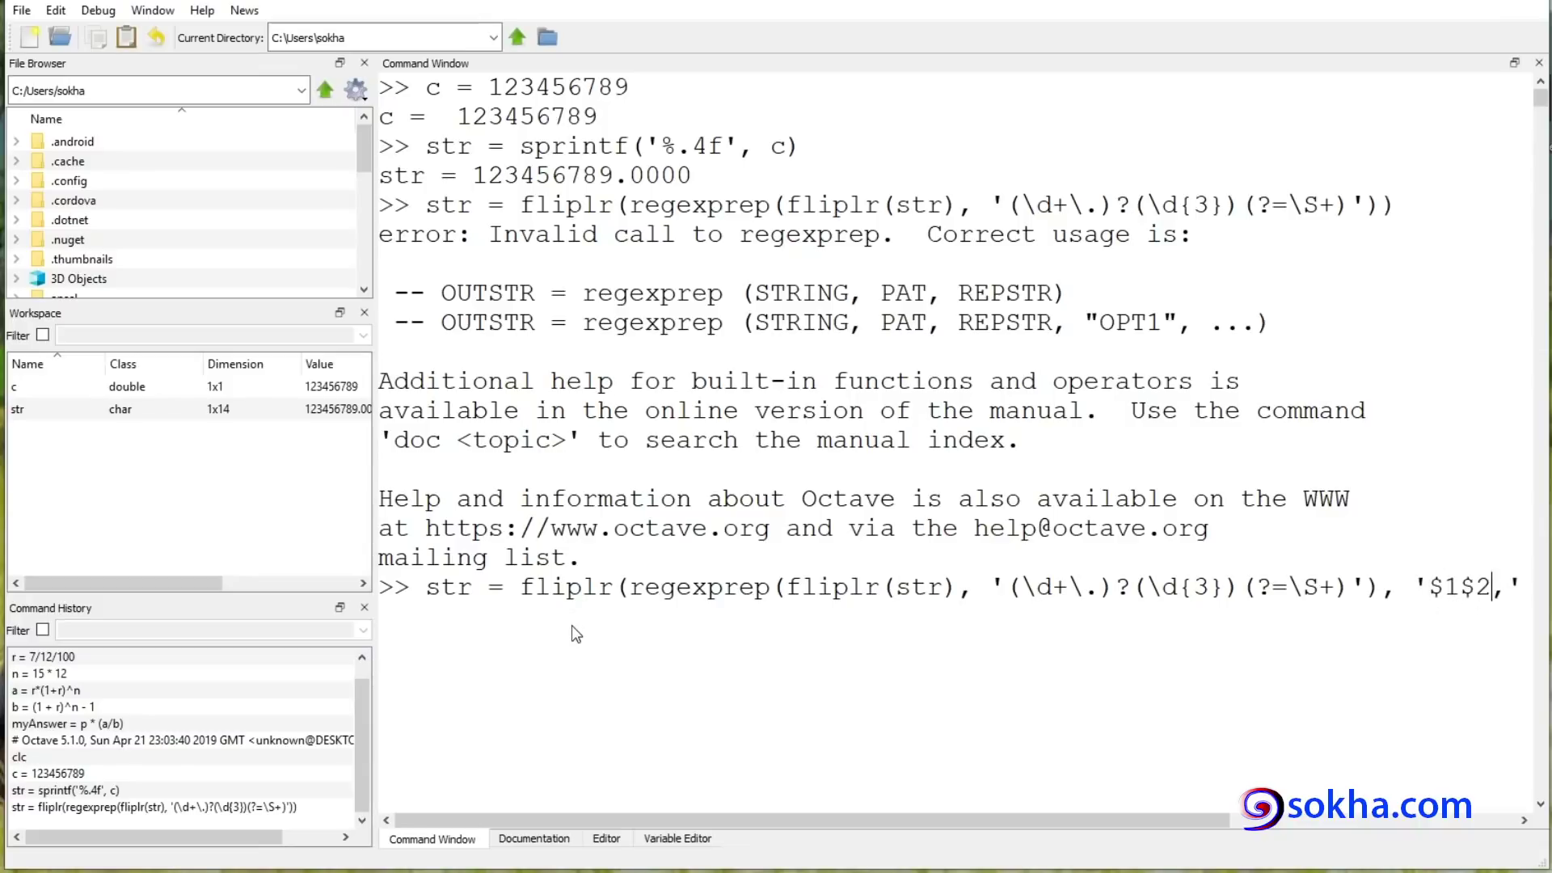
key("Right")
key("Right")
type(")")
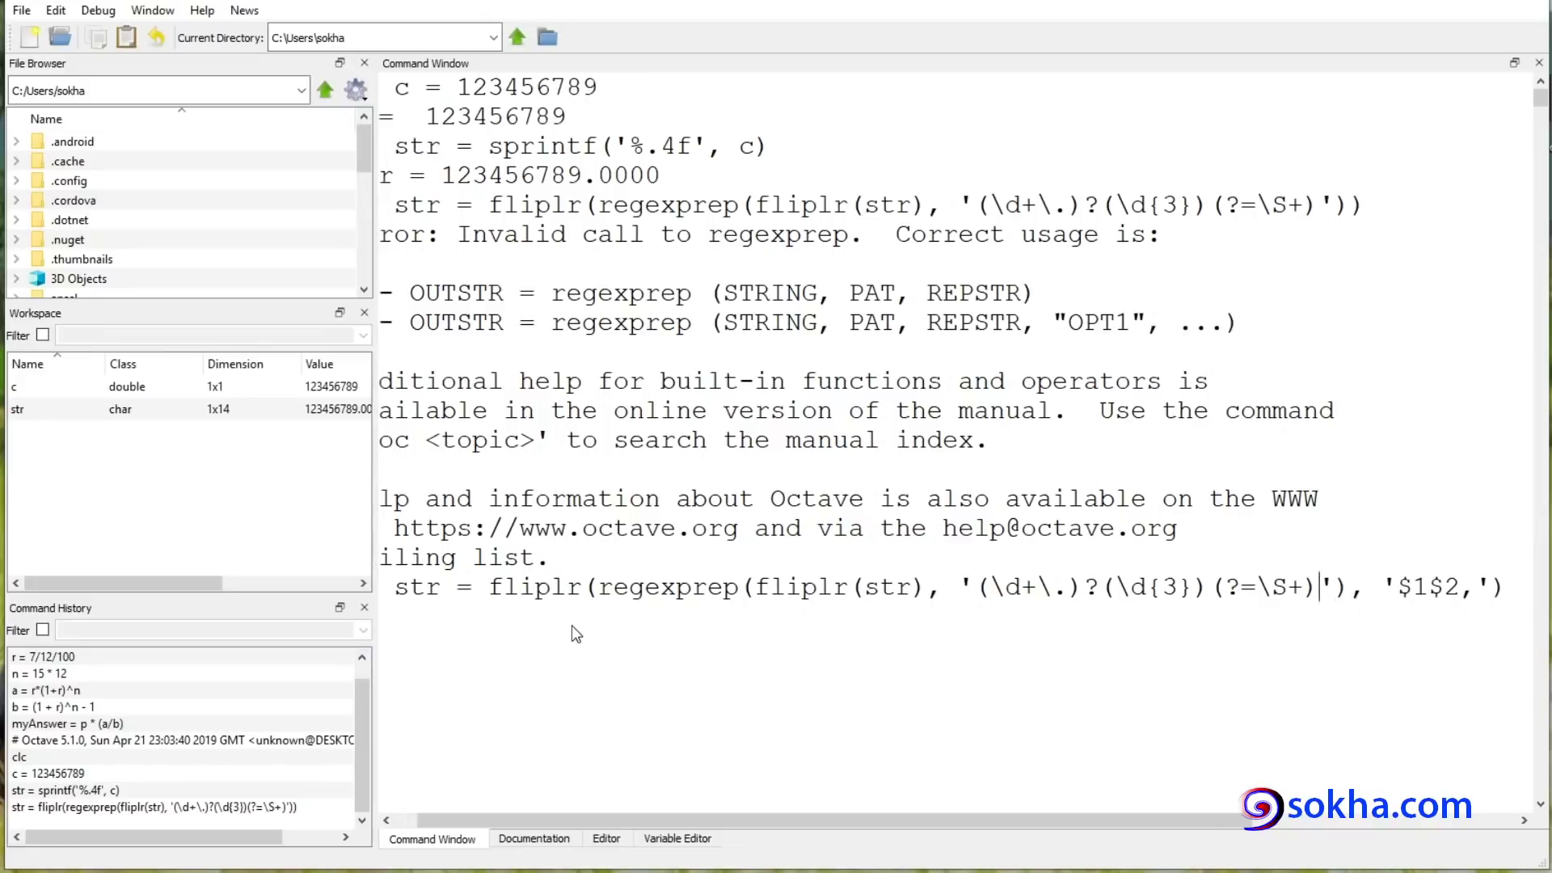
key("BackSpace")
type(")")
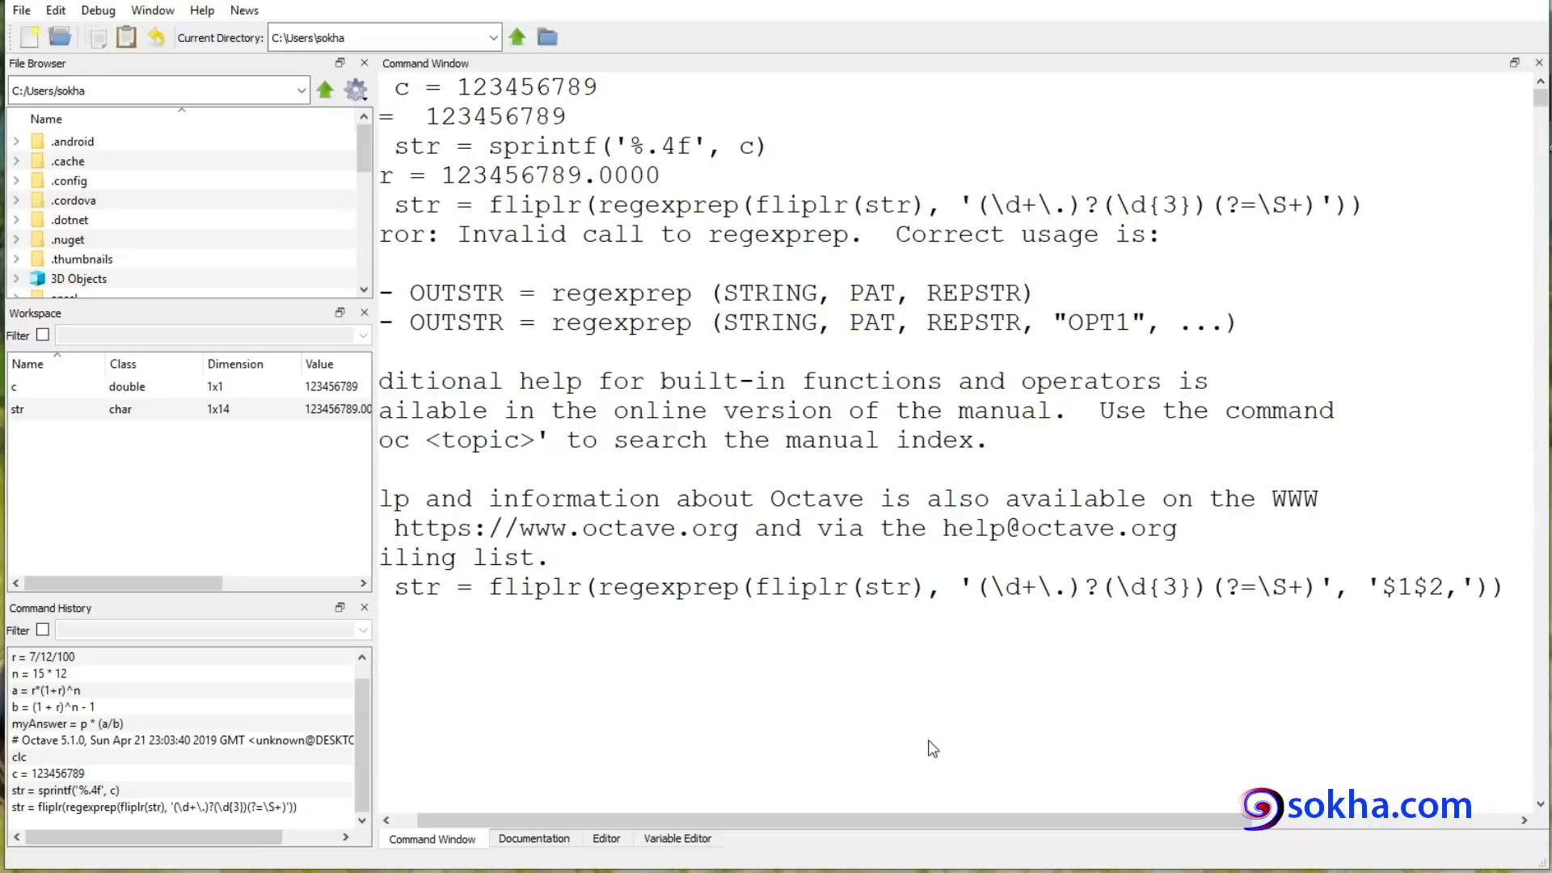
key("Return")
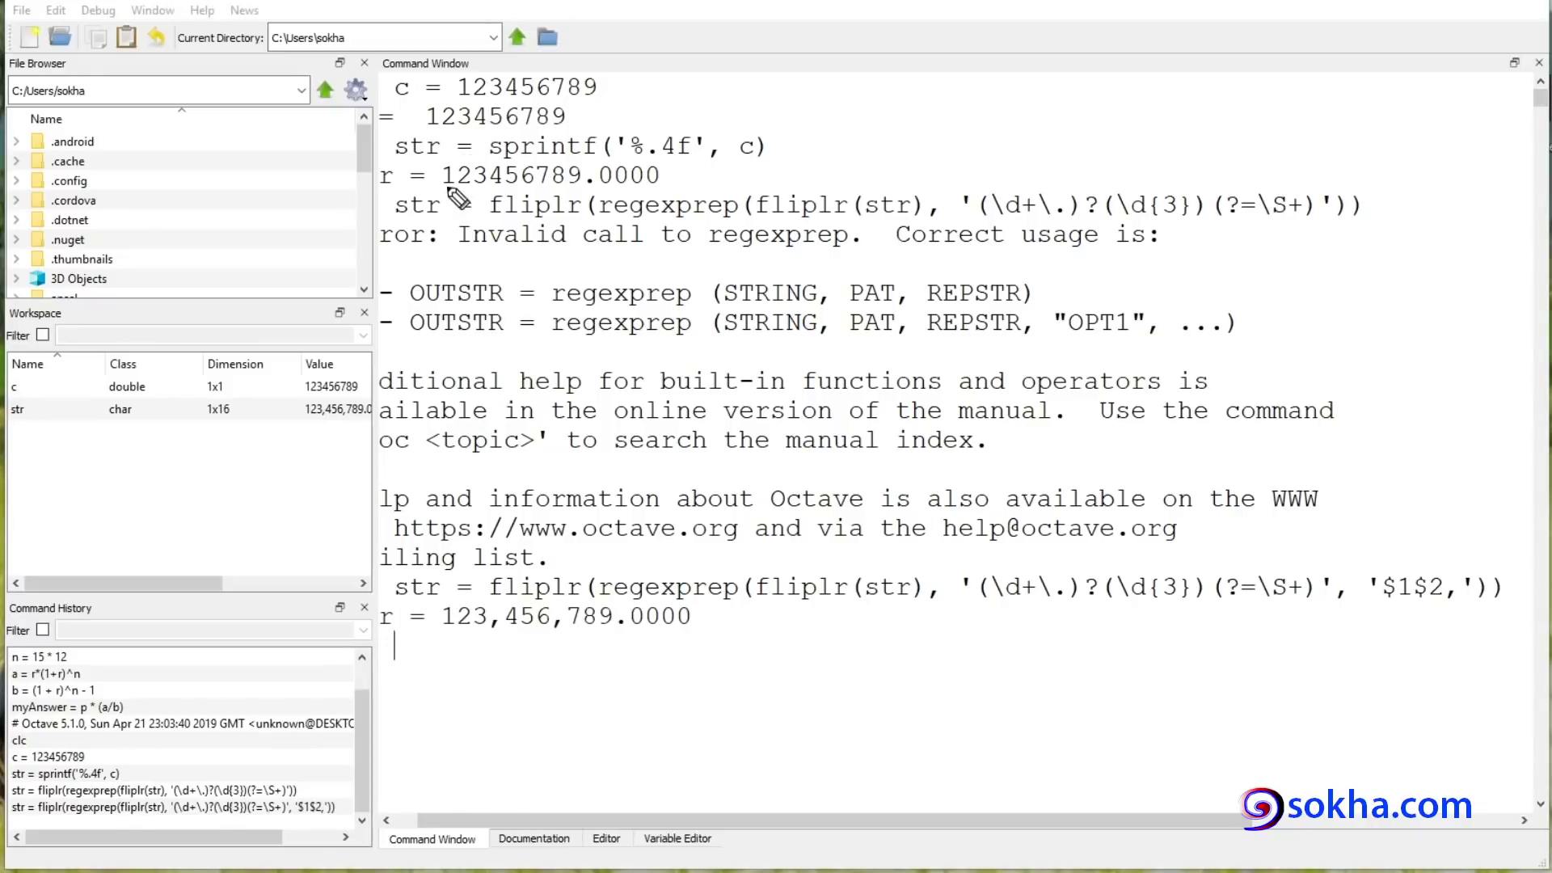
Circle 123456789.0000, arrow it to the result 123,456,789.0000, and underline the regexprep arguments
left_click_drag(441, 191, 433, 185)
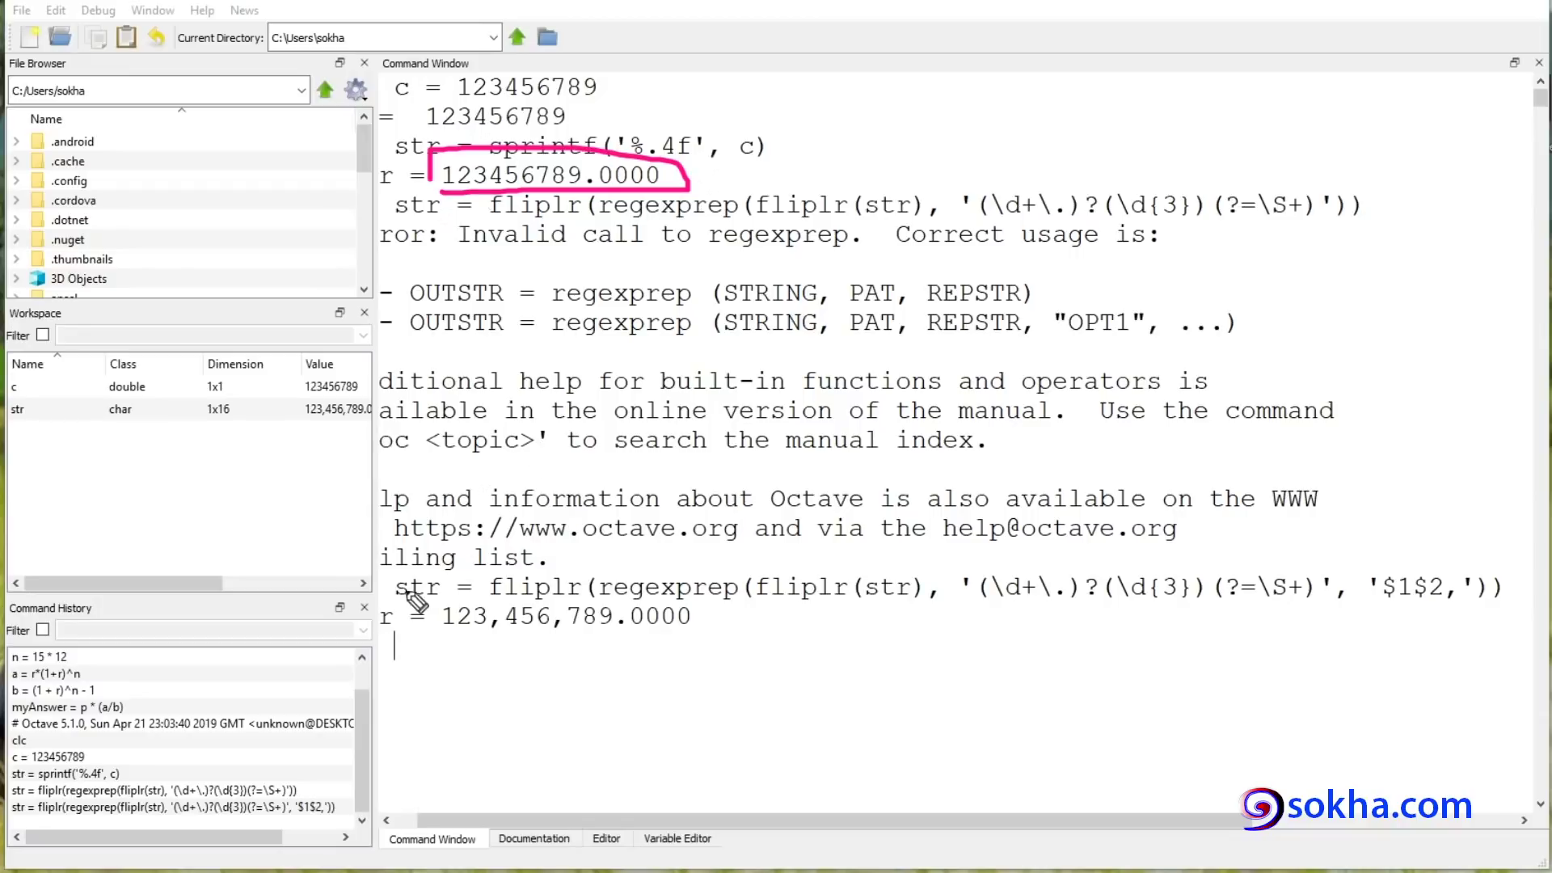
mouse_move(219, 576)
left_mouse_down()
mouse_move(376, 593)
mouse_move(364, 577)
left_mouse_up()
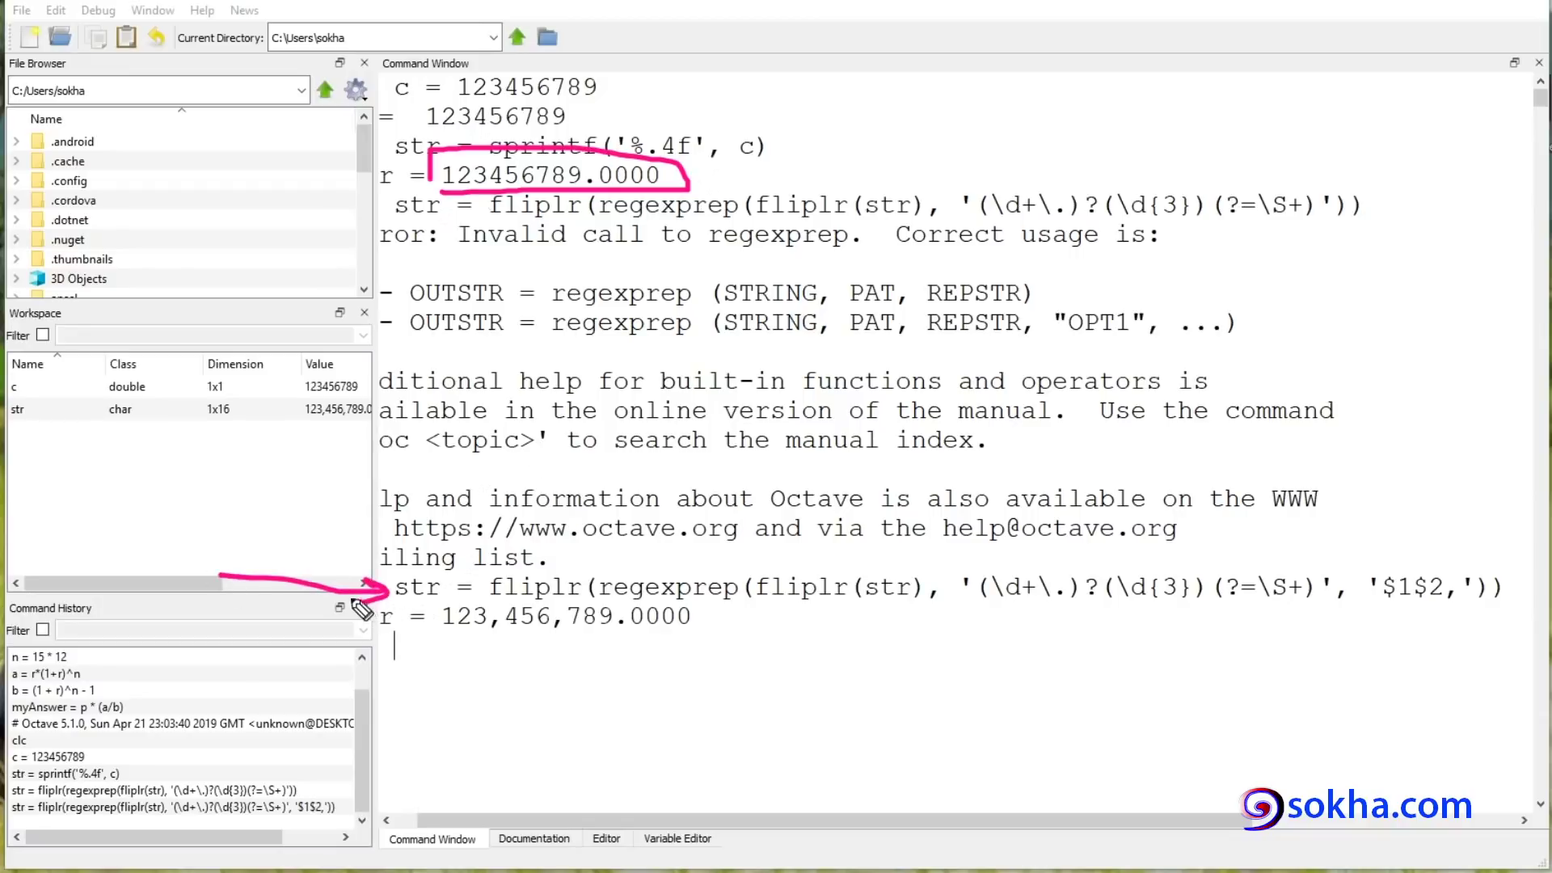
mouse_move(666, 165)
left_mouse_down()
mouse_move(563, 602)
mouse_move(575, 588)
mouse_move(491, 606)
mouse_move(517, 597)
left_mouse_up()
left_click_drag(446, 637, 716, 641)
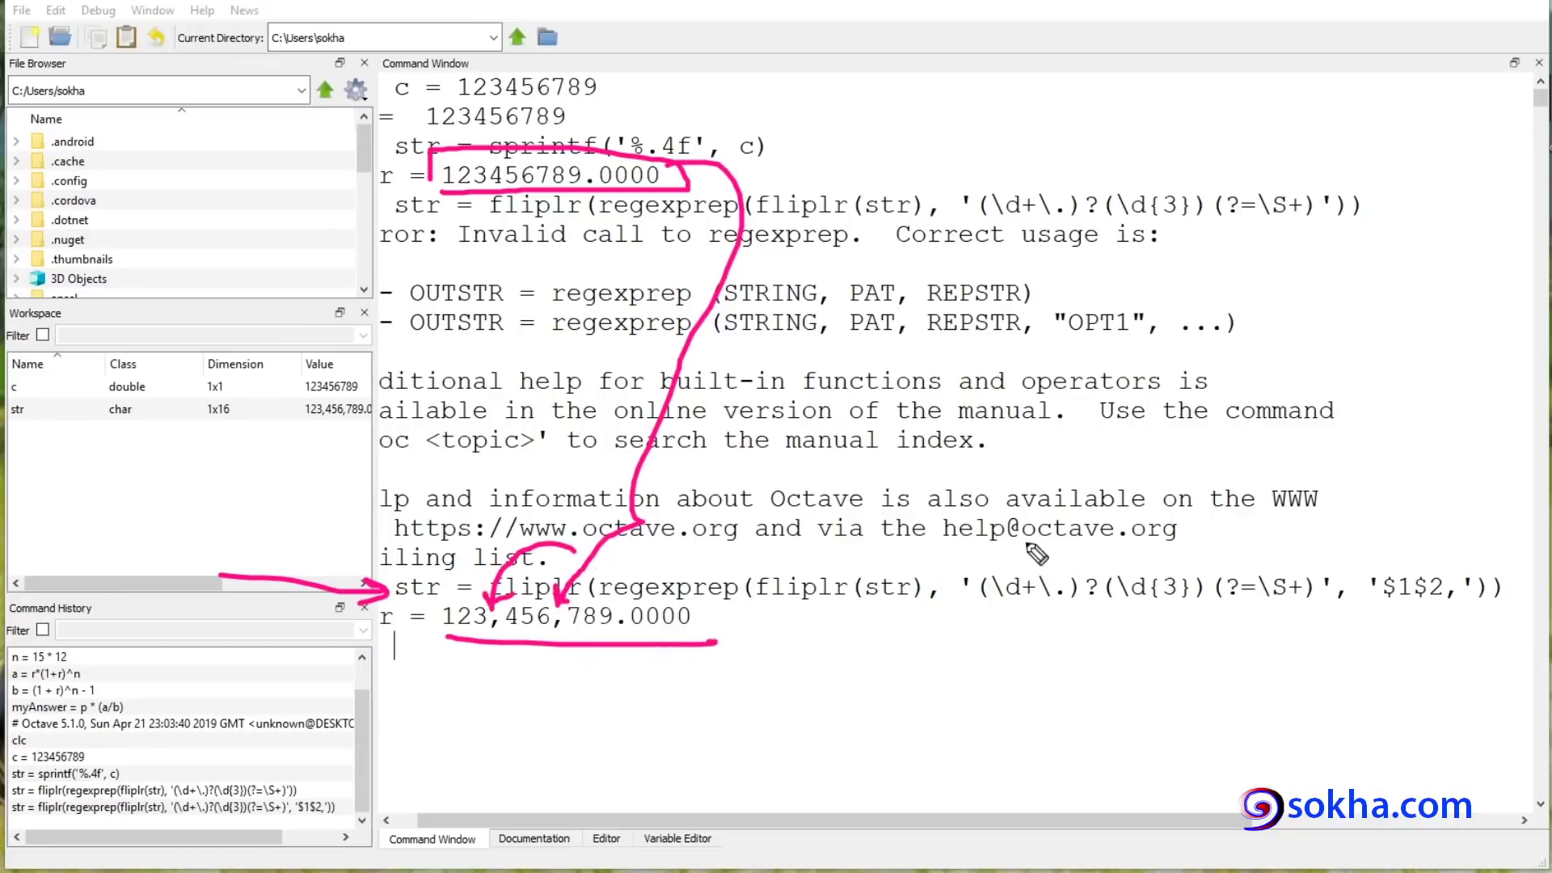
mouse_move(622, 606)
left_mouse_down()
mouse_move(1507, 614)
mouse_move(1102, 549)
mouse_move(768, 554)
mouse_move(729, 608)
left_mouse_up()
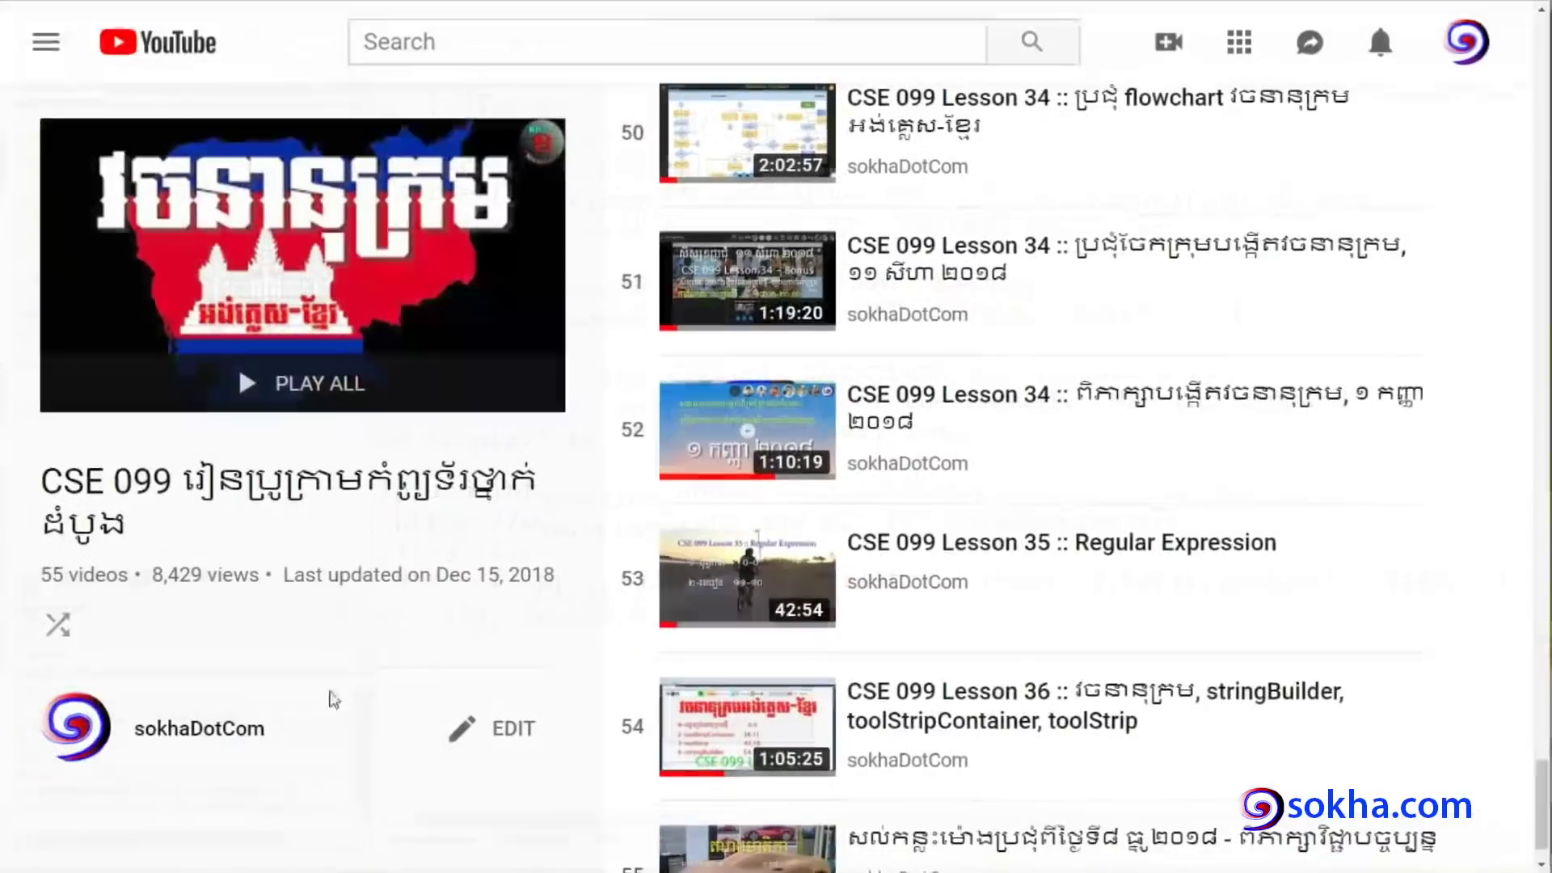
Circle, arrow and underline Lesson 35 :: Regular Expression in the CSE 099 playlist, then clear the ink
left_click_drag(1289, 505, 1115, 497)
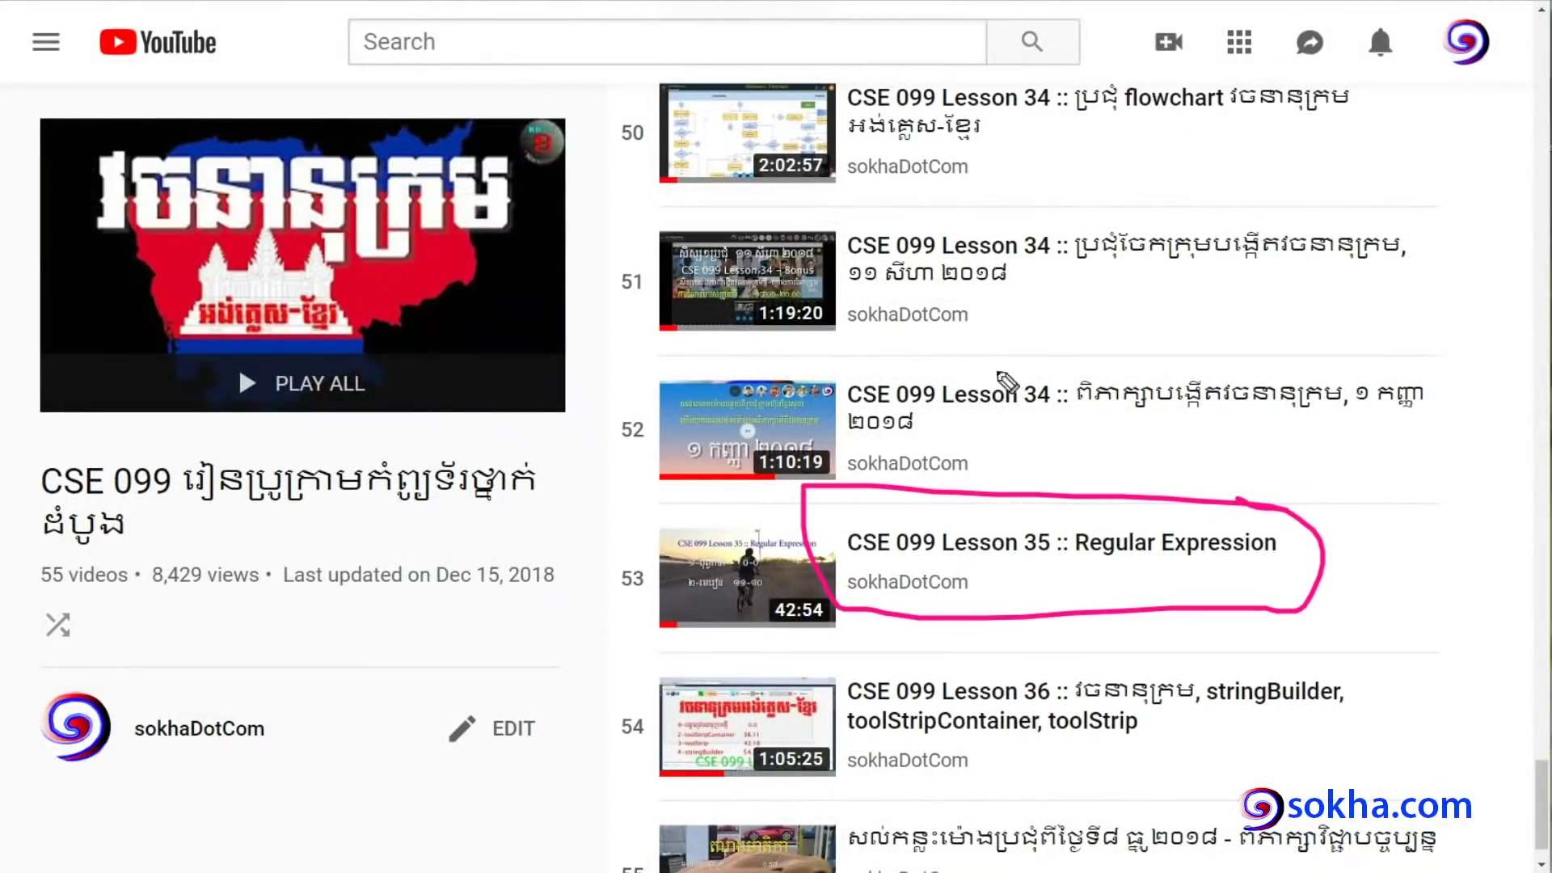
mouse_move(905, 283)
left_mouse_down()
mouse_move(921, 517)
mouse_move(944, 495)
left_mouse_up()
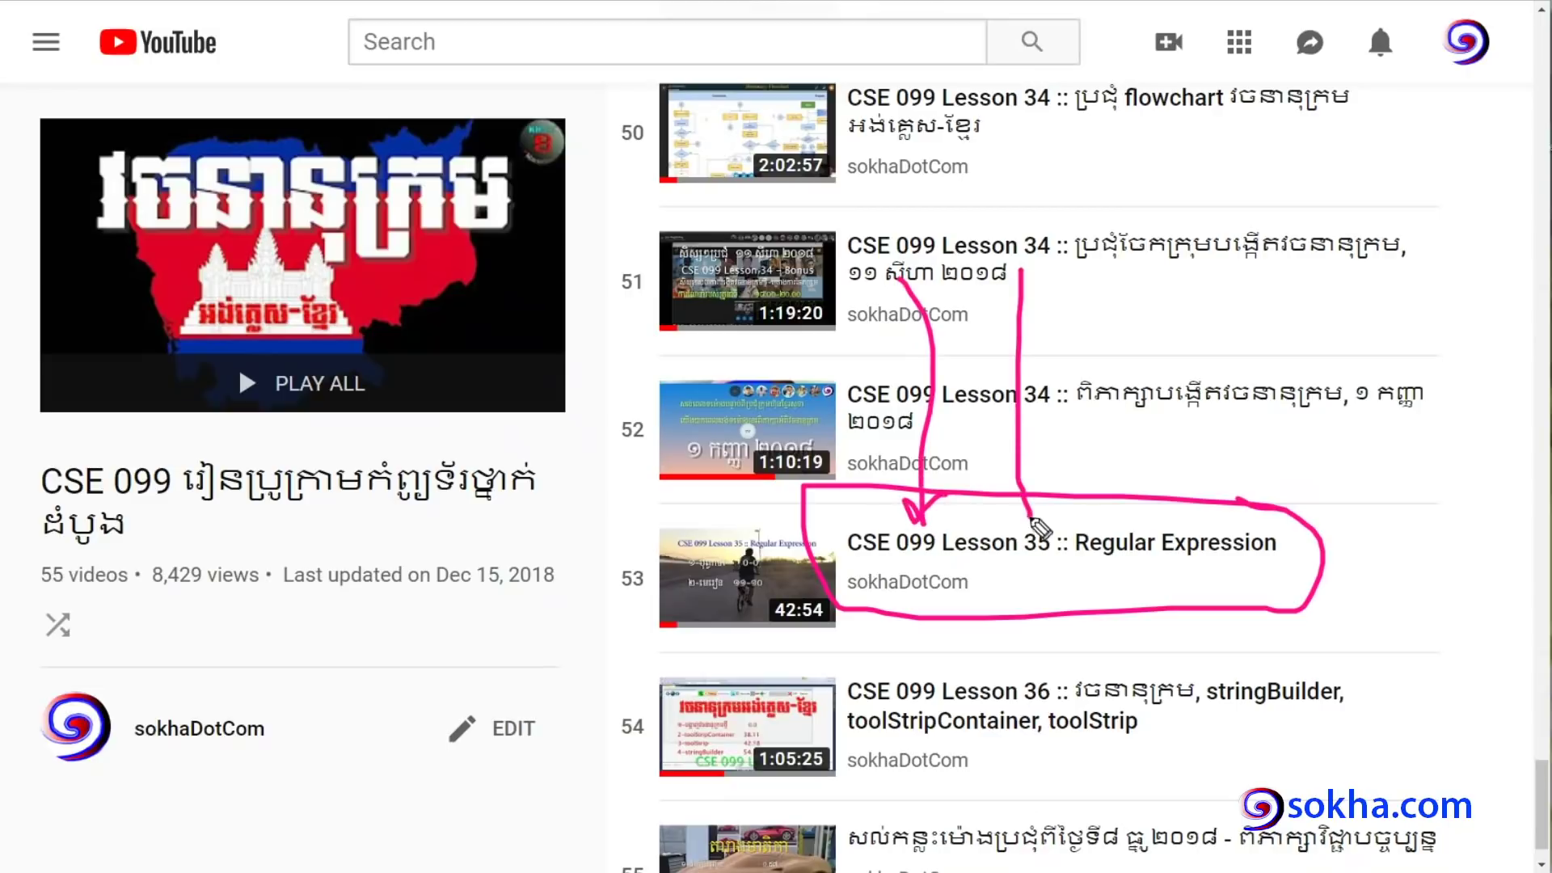
left_click_drag(1023, 271, 1062, 488)
left_click_drag(1095, 575, 1051, 578)
left_click_drag(1160, 580, 1212, 576)
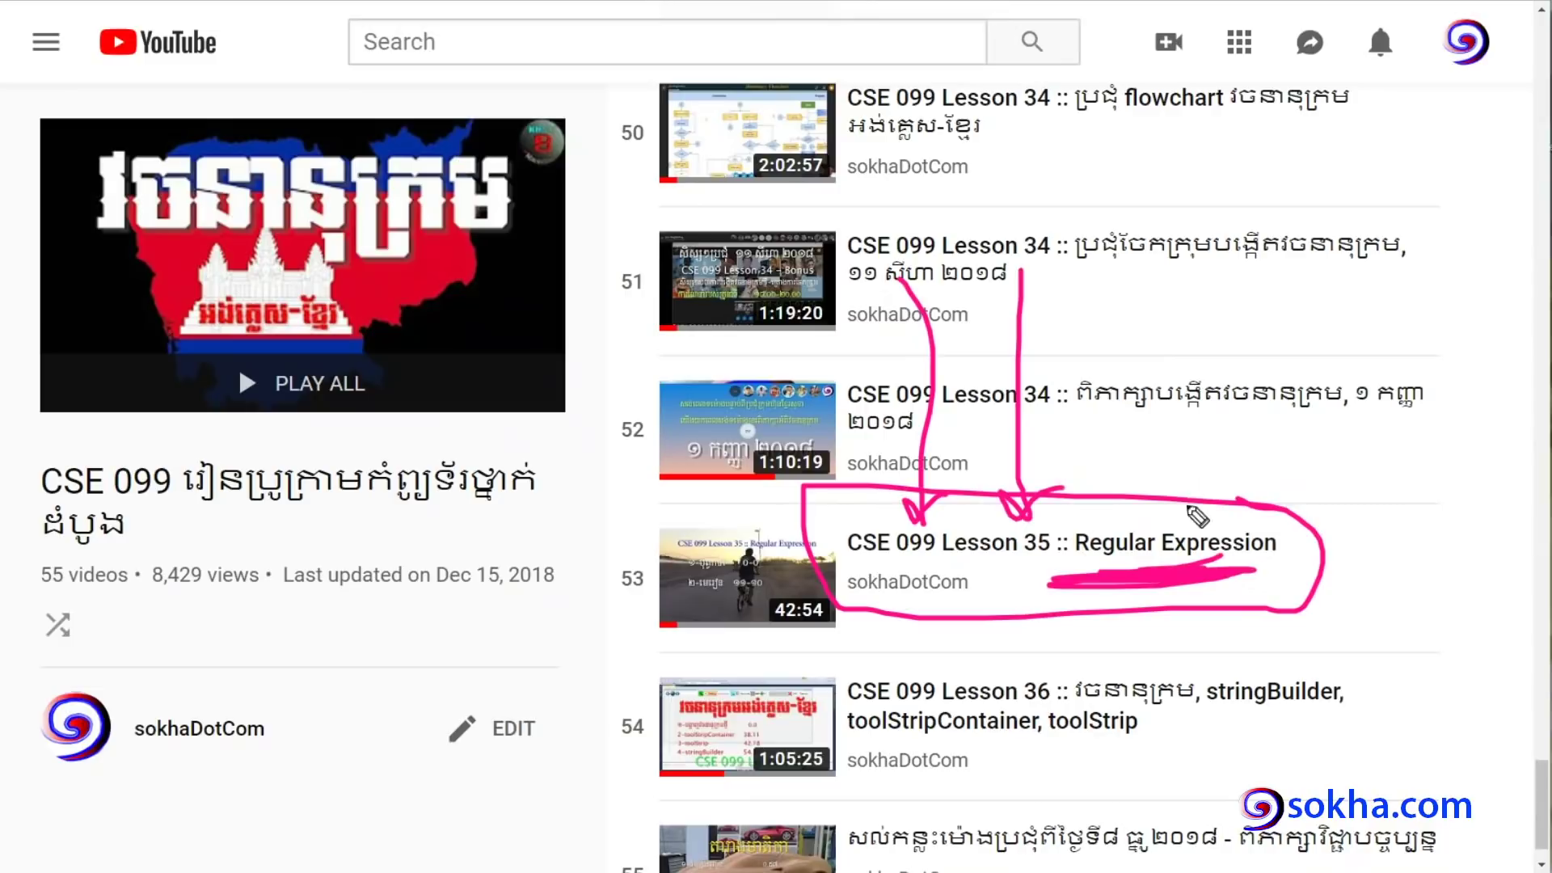
key("Escape")
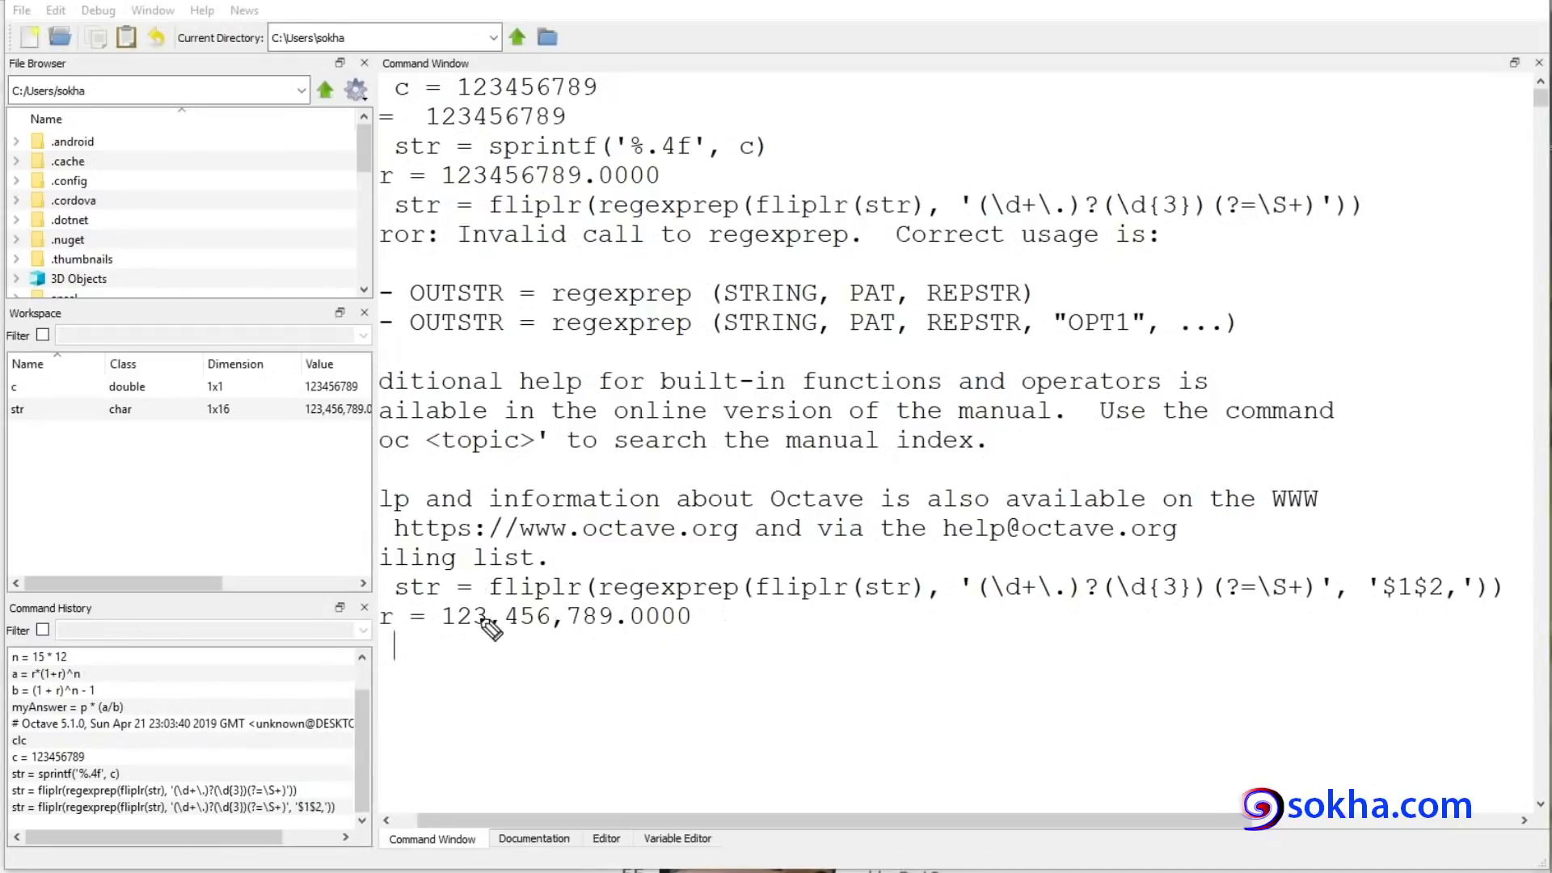
mouse_move(439, 624)
left_mouse_down()
mouse_move(703, 612)
mouse_move(449, 594)
mouse_move(437, 624)
left_mouse_up()
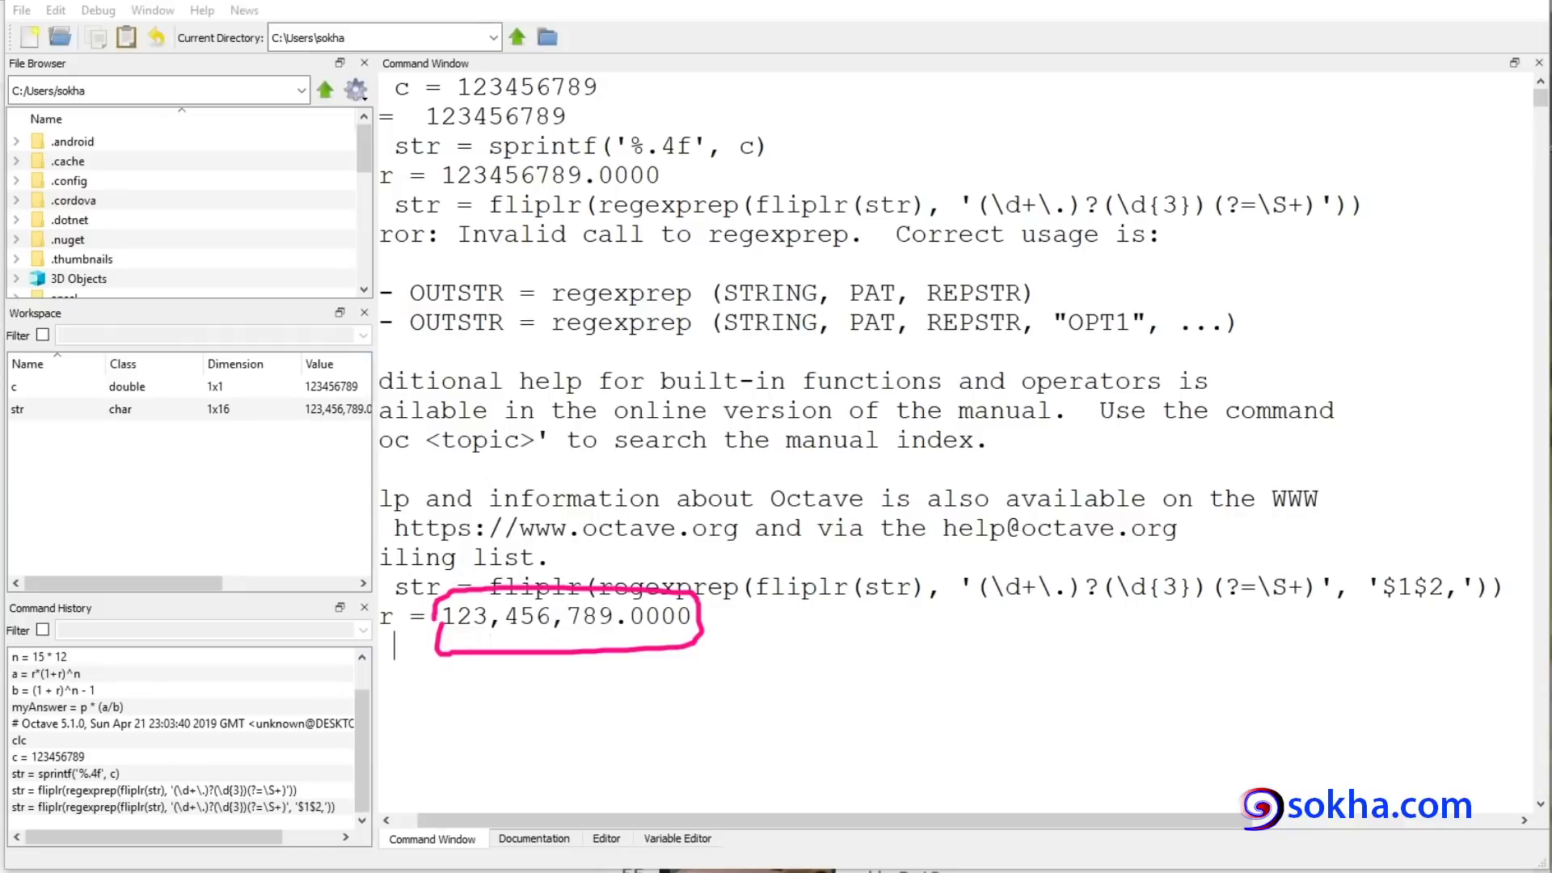
key("Escape")
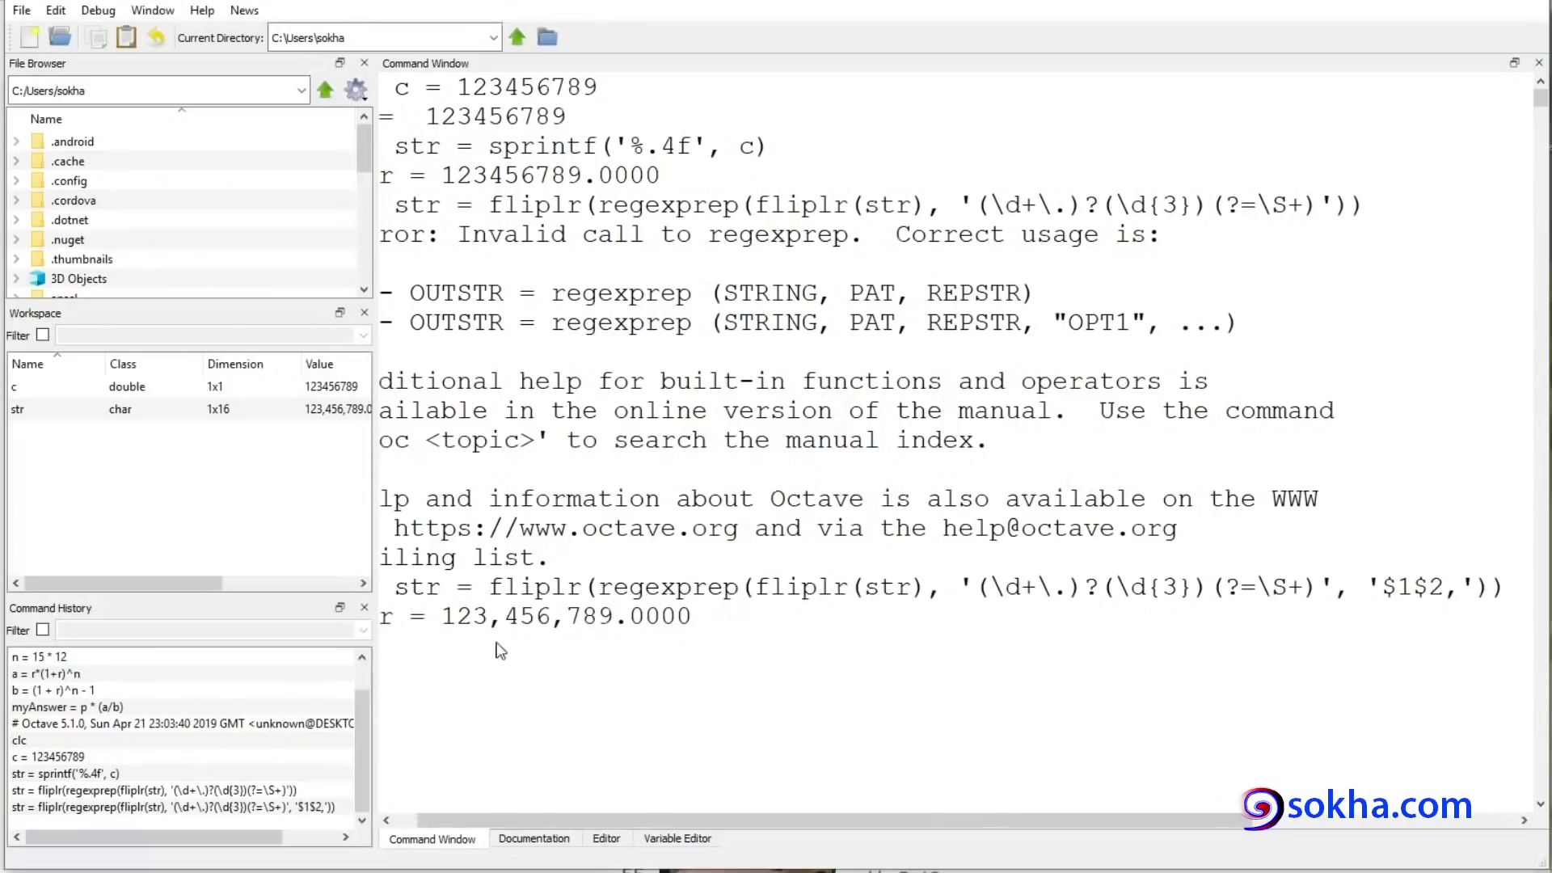
mouse_move(437, 640)
left_mouse_down()
mouse_move(693, 638)
mouse_move(638, 665)
mouse_move(745, 659)
left_mouse_up()
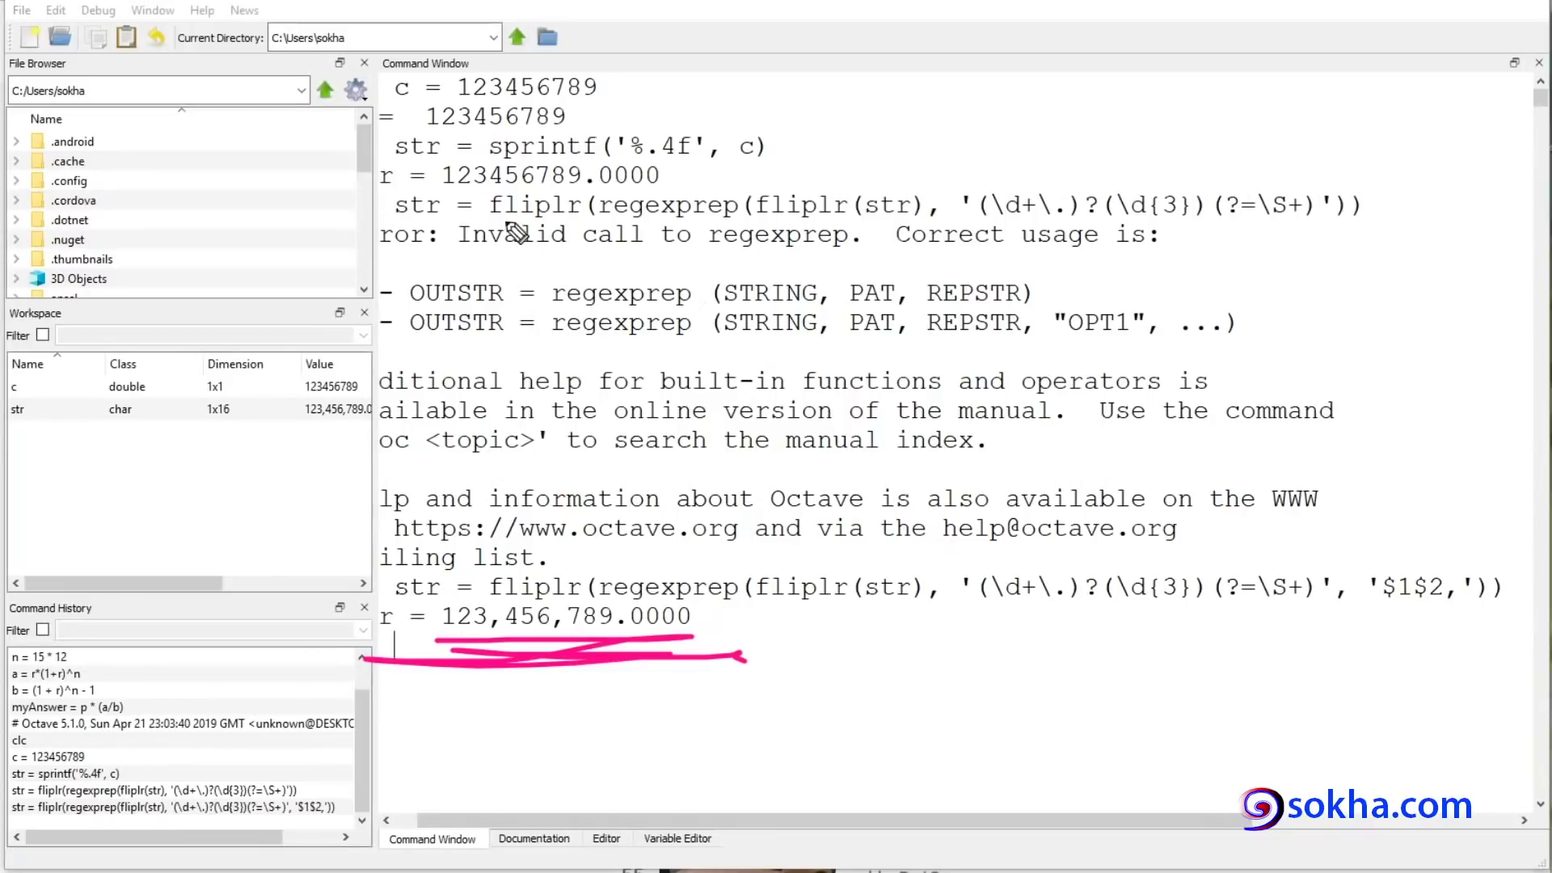
mouse_move(584, 216)
left_mouse_down()
mouse_move(598, 194)
mouse_move(484, 229)
left_mouse_up()
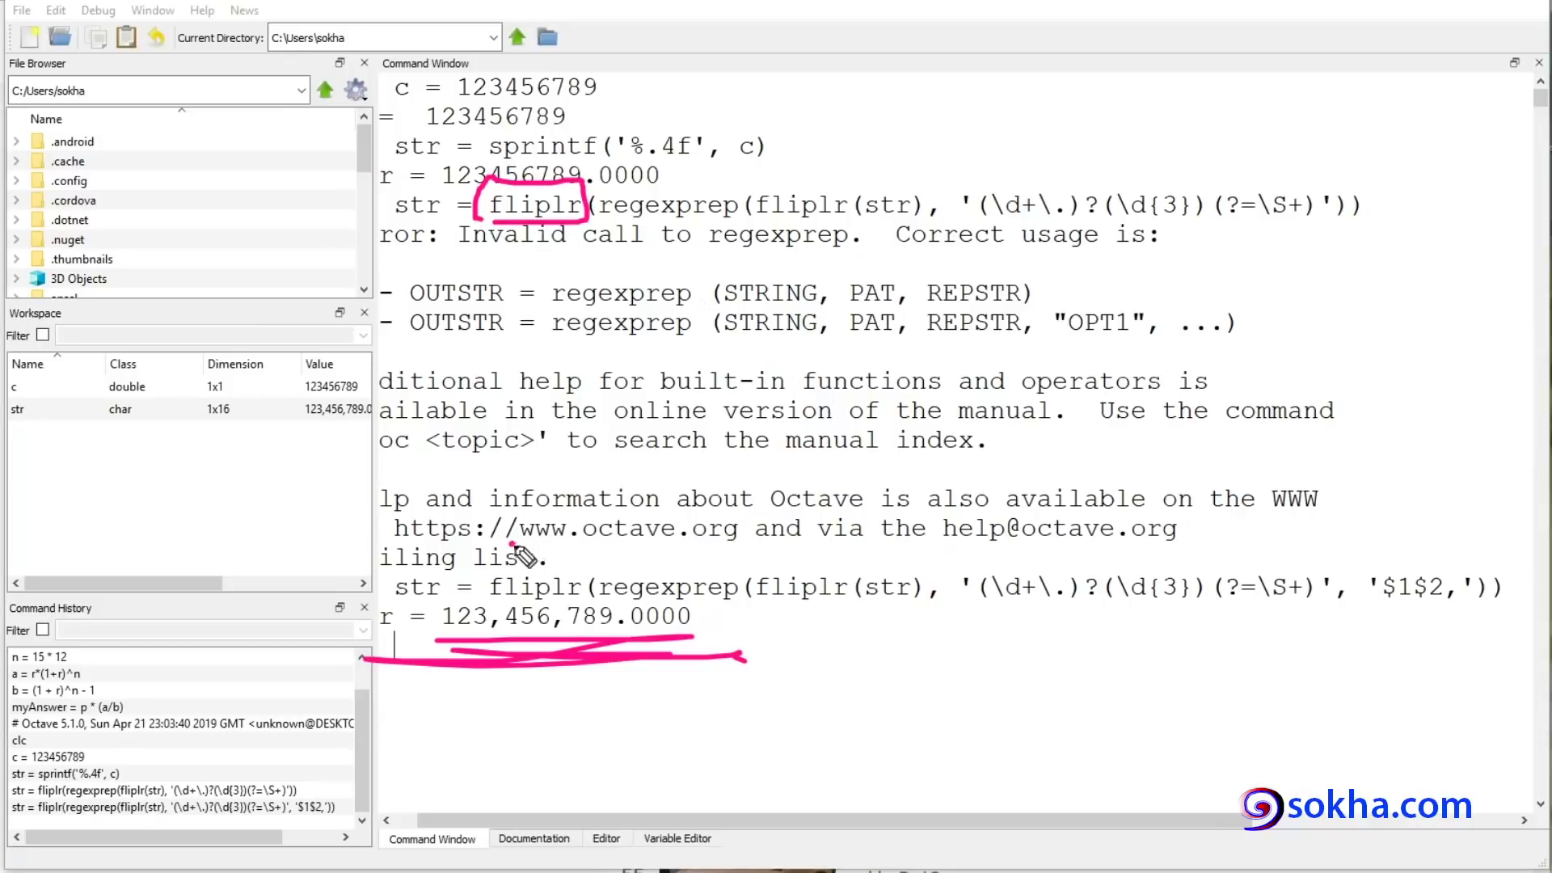
left_click_drag(509, 542, 679, 557)
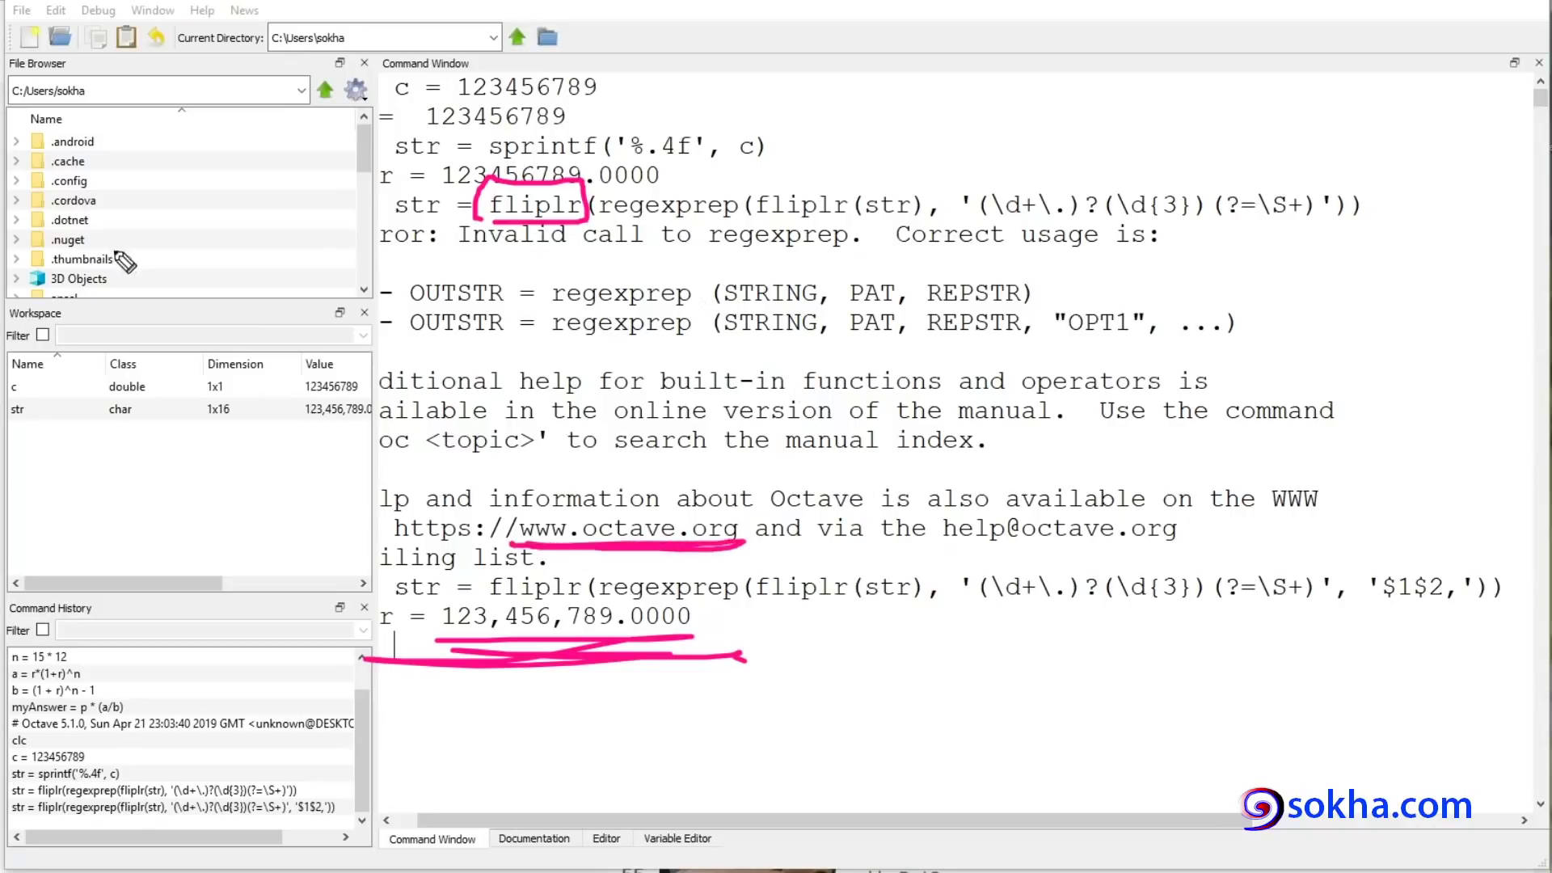
left_click_drag(532, 225, 532, 275)
left_click_drag(509, 242, 569, 243)
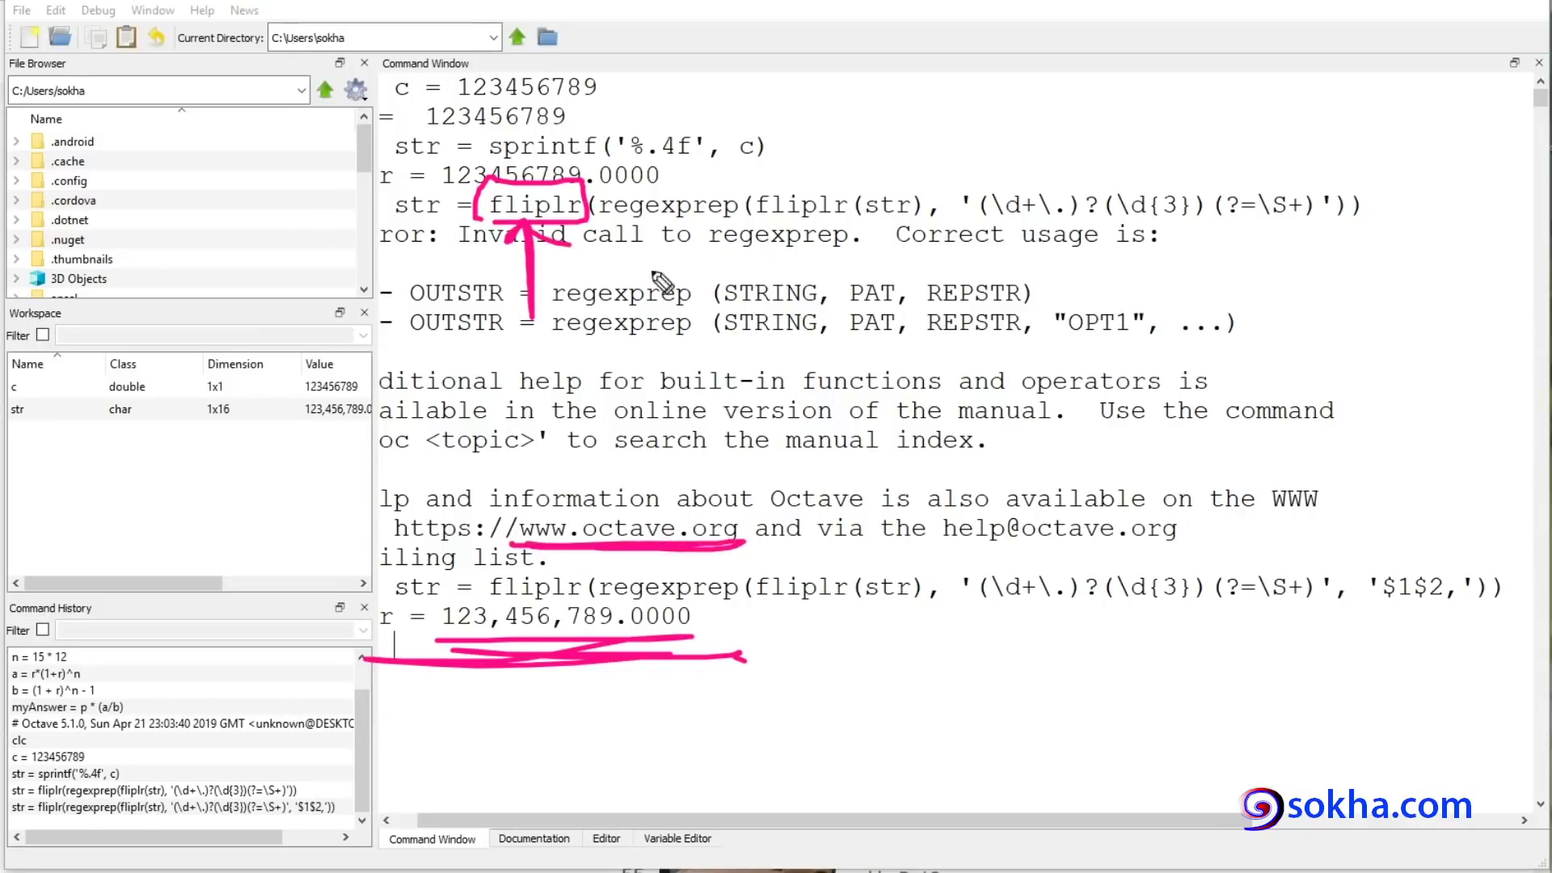
key("Escape")
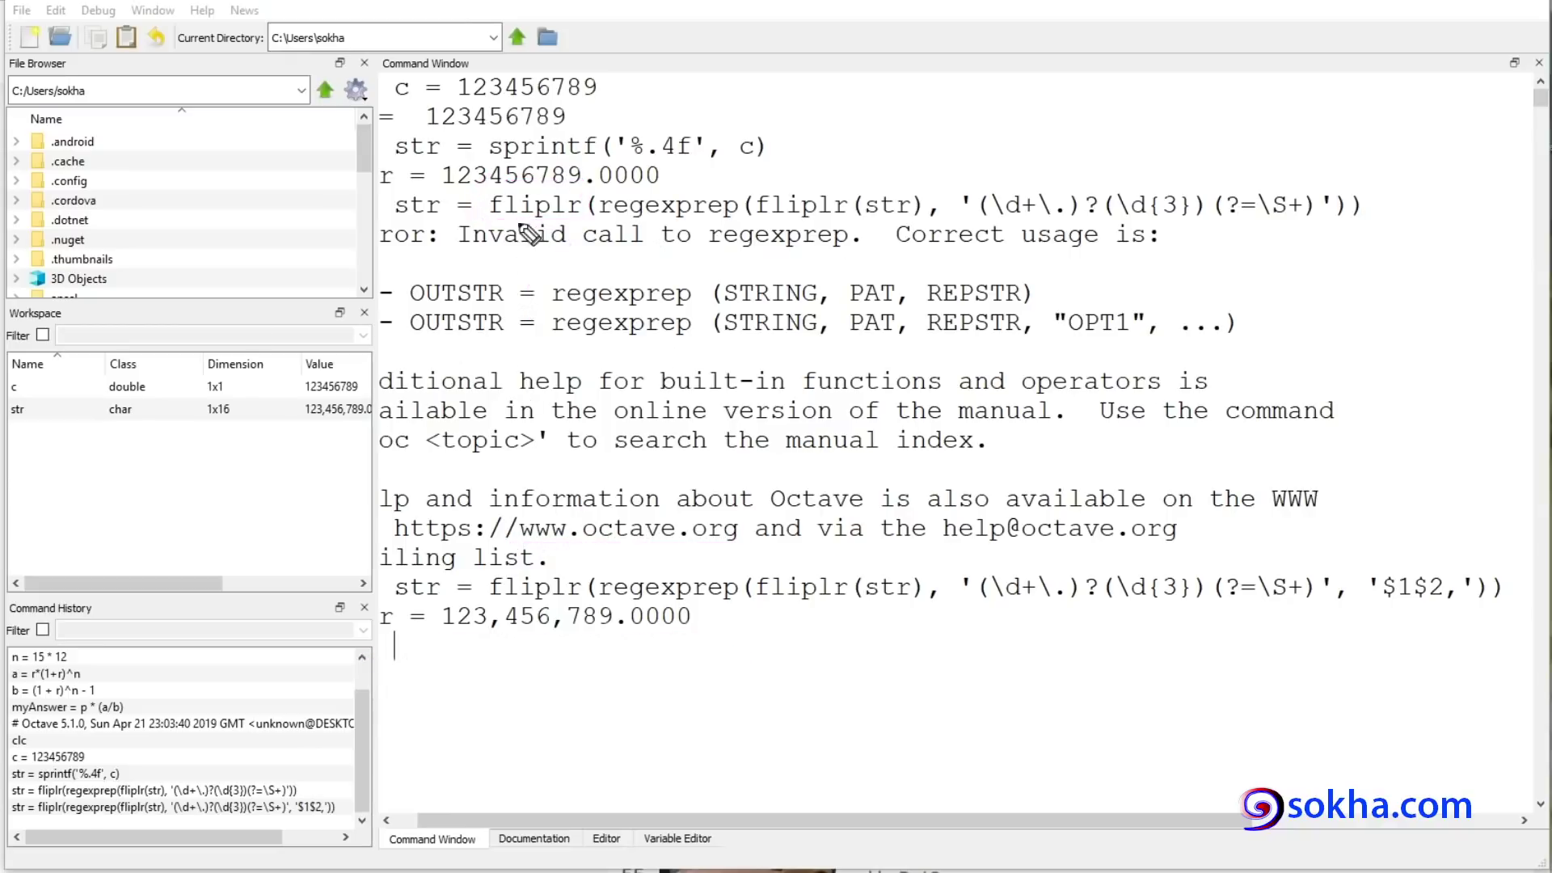
Mark the 'Correct usage is' lines and circle the added '$1$2,' argument, then clear the ink
mouse_move(892, 249)
left_mouse_down()
mouse_move(1027, 255)
mouse_move(881, 253)
left_mouse_up()
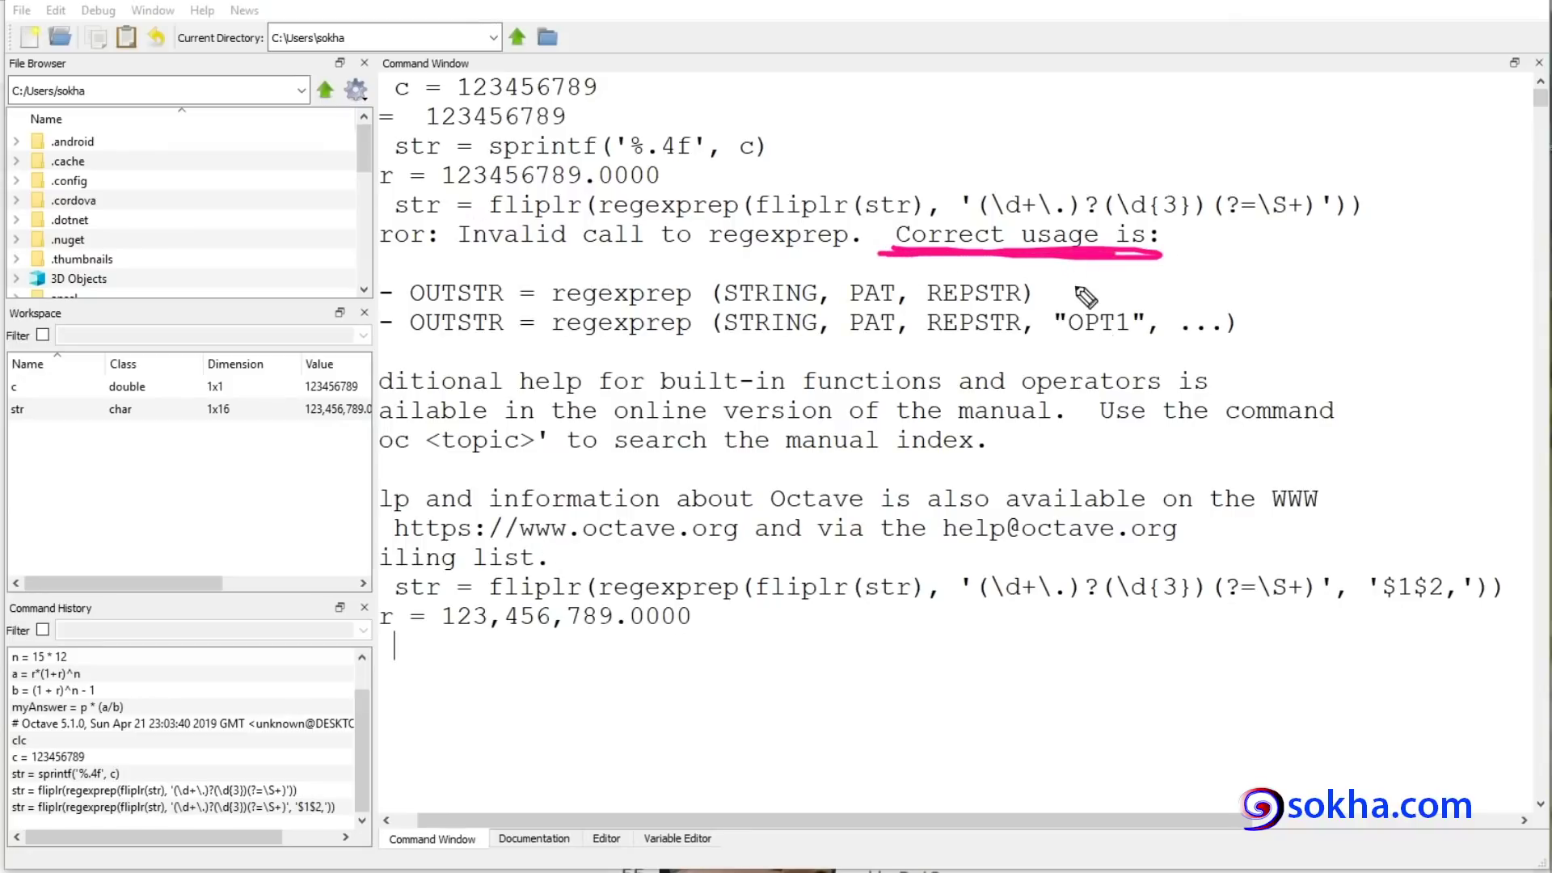
left_click_drag(1070, 279, 1157, 254)
left_click_drag(1182, 306, 1257, 281)
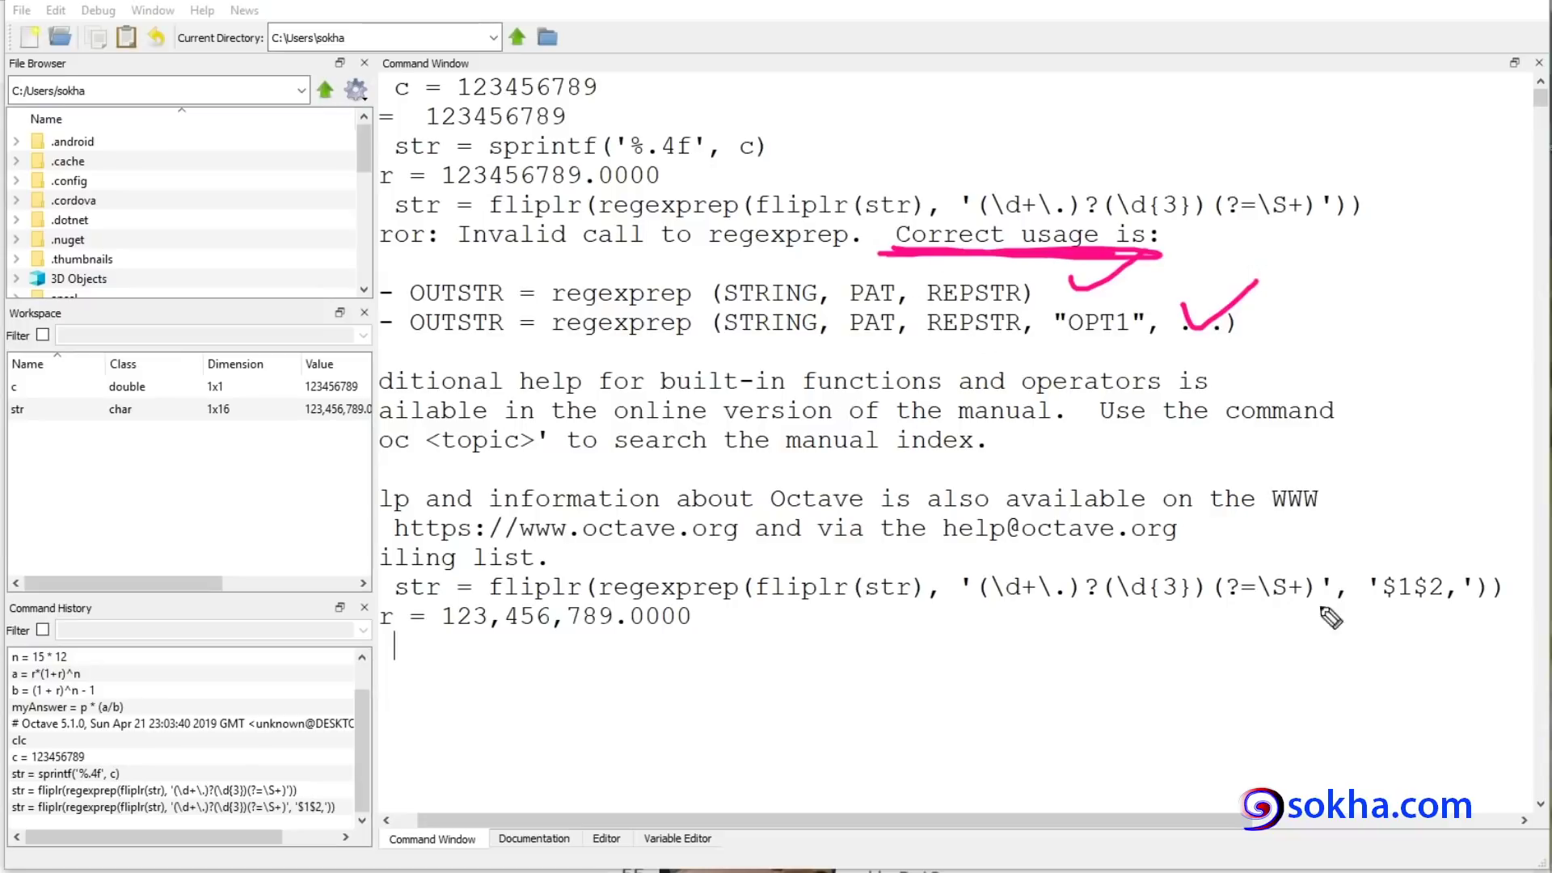
left_click_drag(1442, 552, 1324, 543)
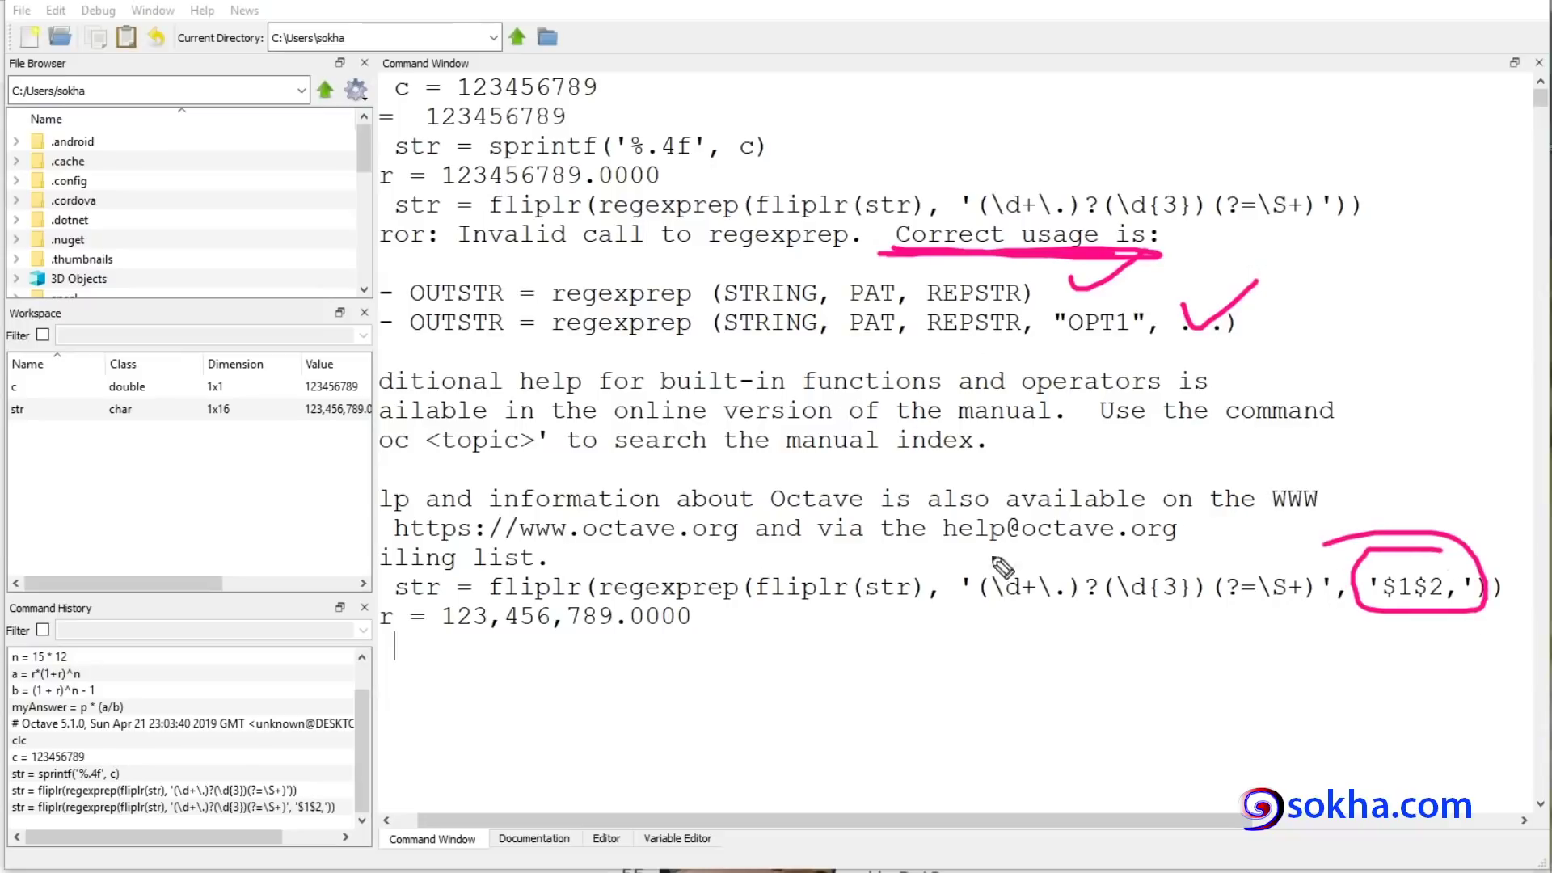
key("Escape")
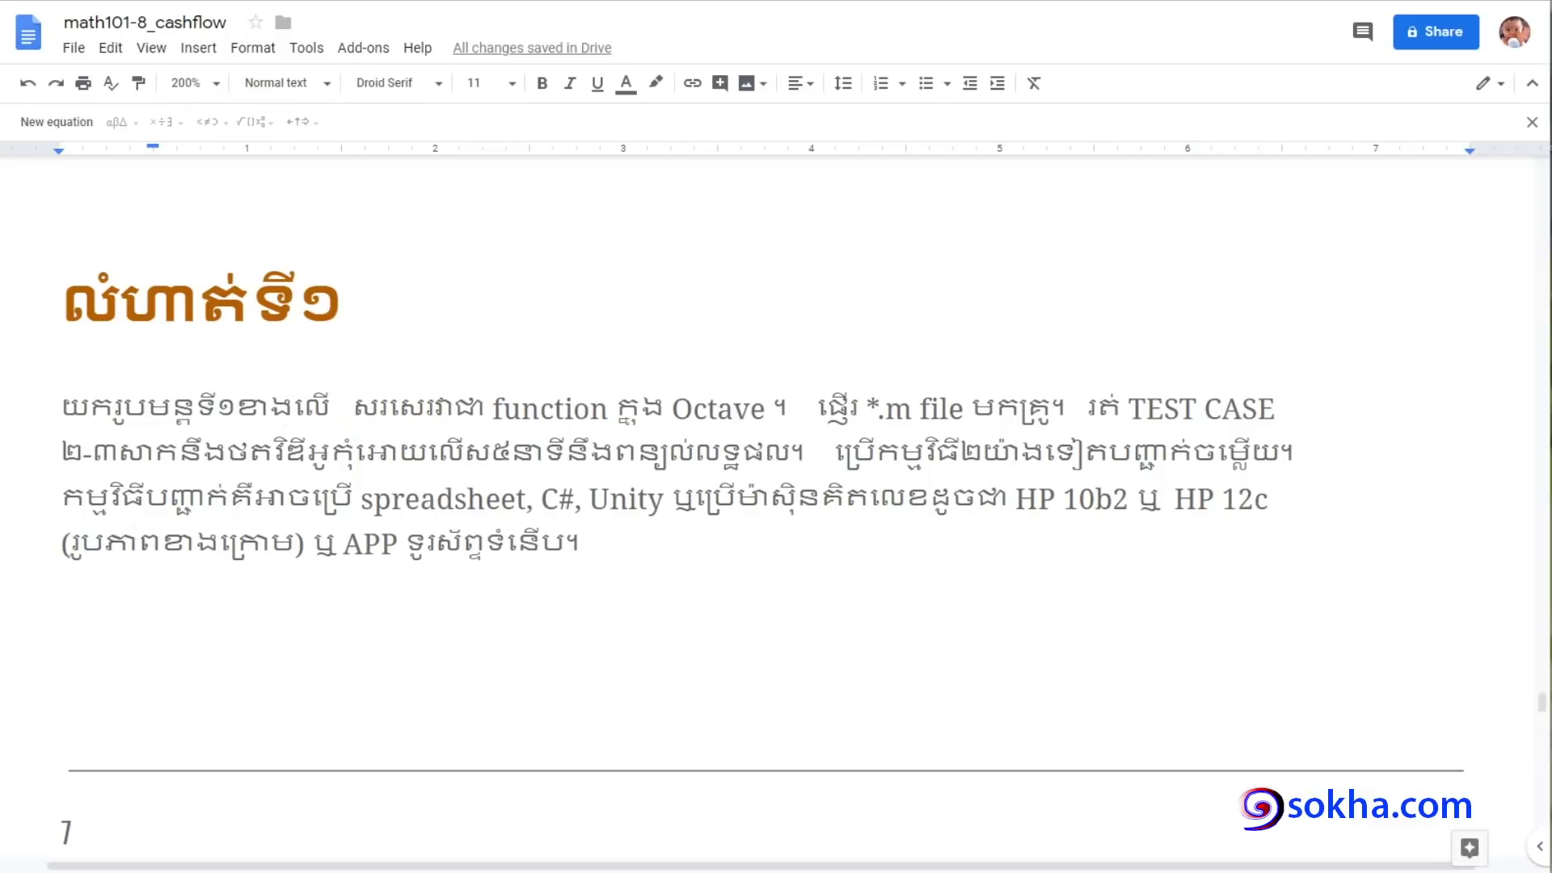
Mark and clear the exercise paragraph, then scroll down to the HP 12c and HP 10bII calculator pictures
mouse_move(178, 363)
left_mouse_down()
mouse_move(84, 371)
mouse_move(84, 575)
mouse_move(728, 576)
left_mouse_up()
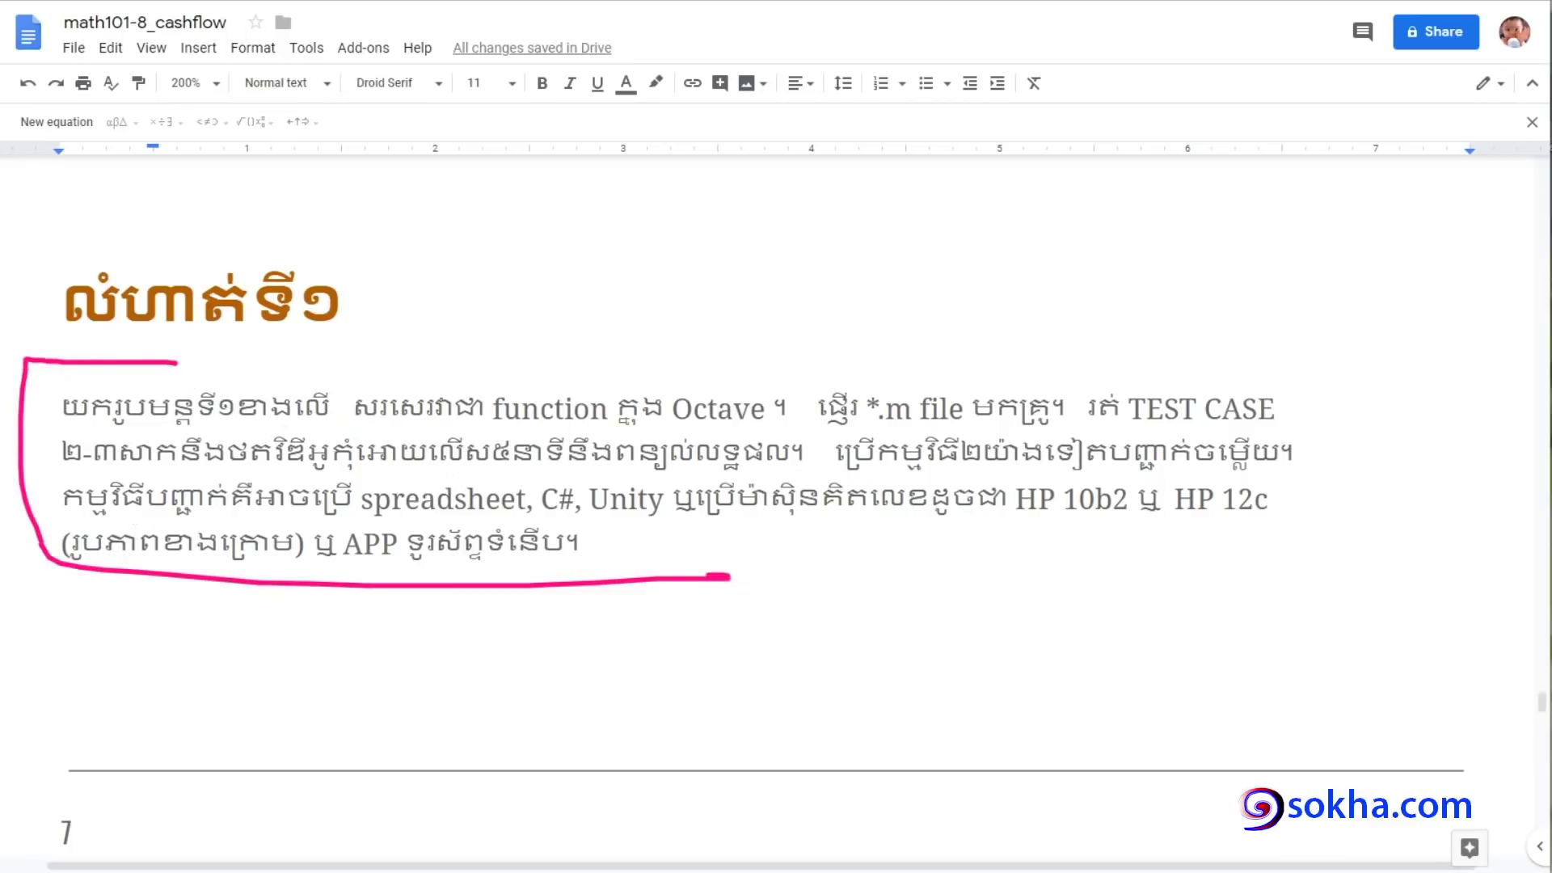
key("Escape")
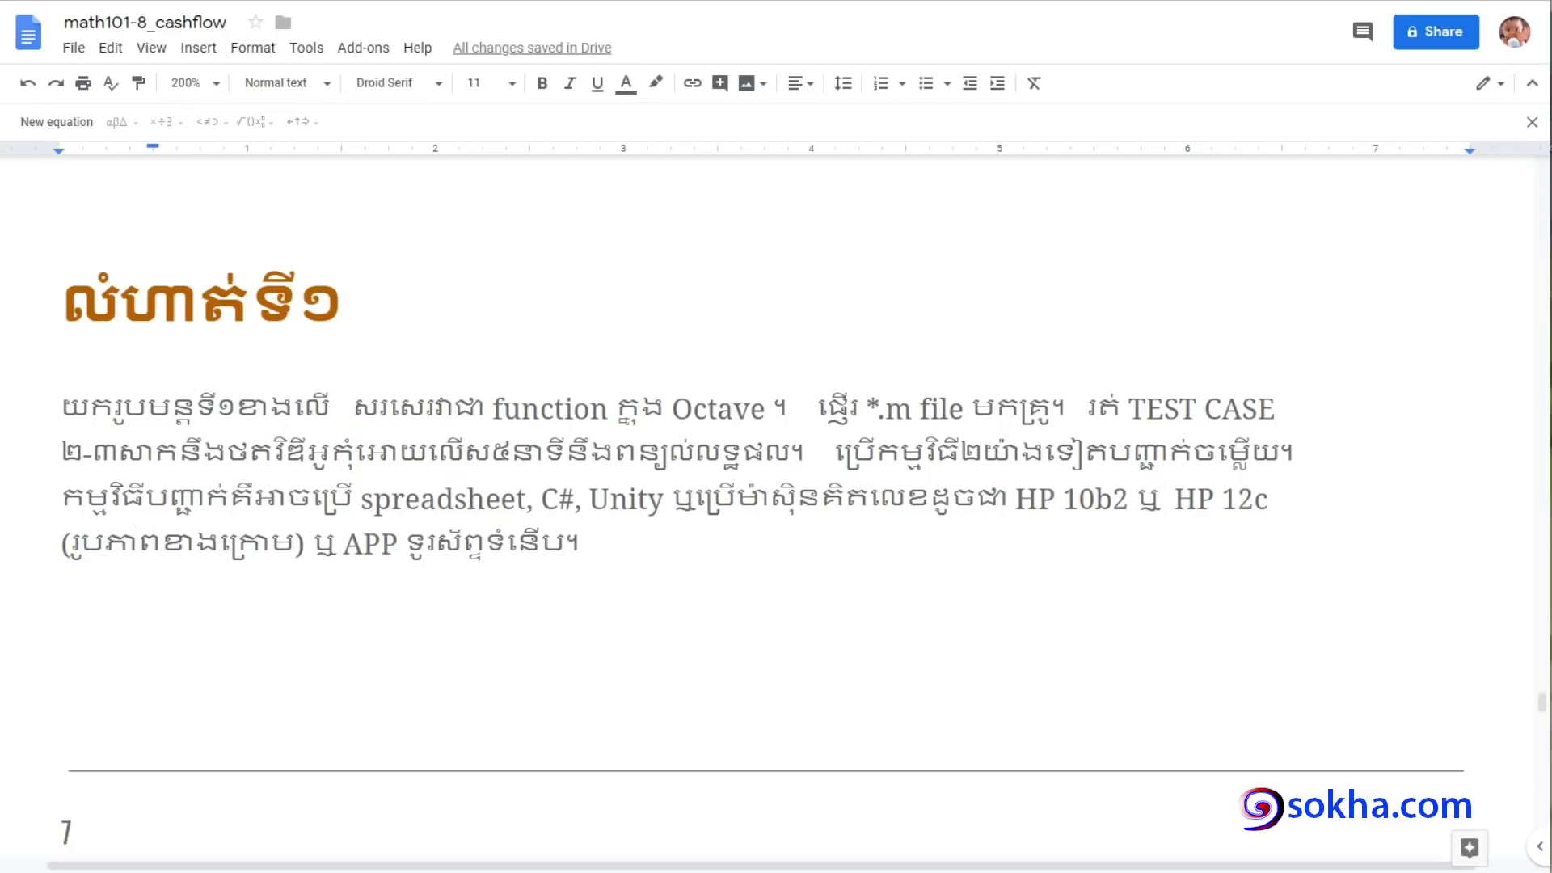
left_click_drag(1541, 702, 1544, 737)
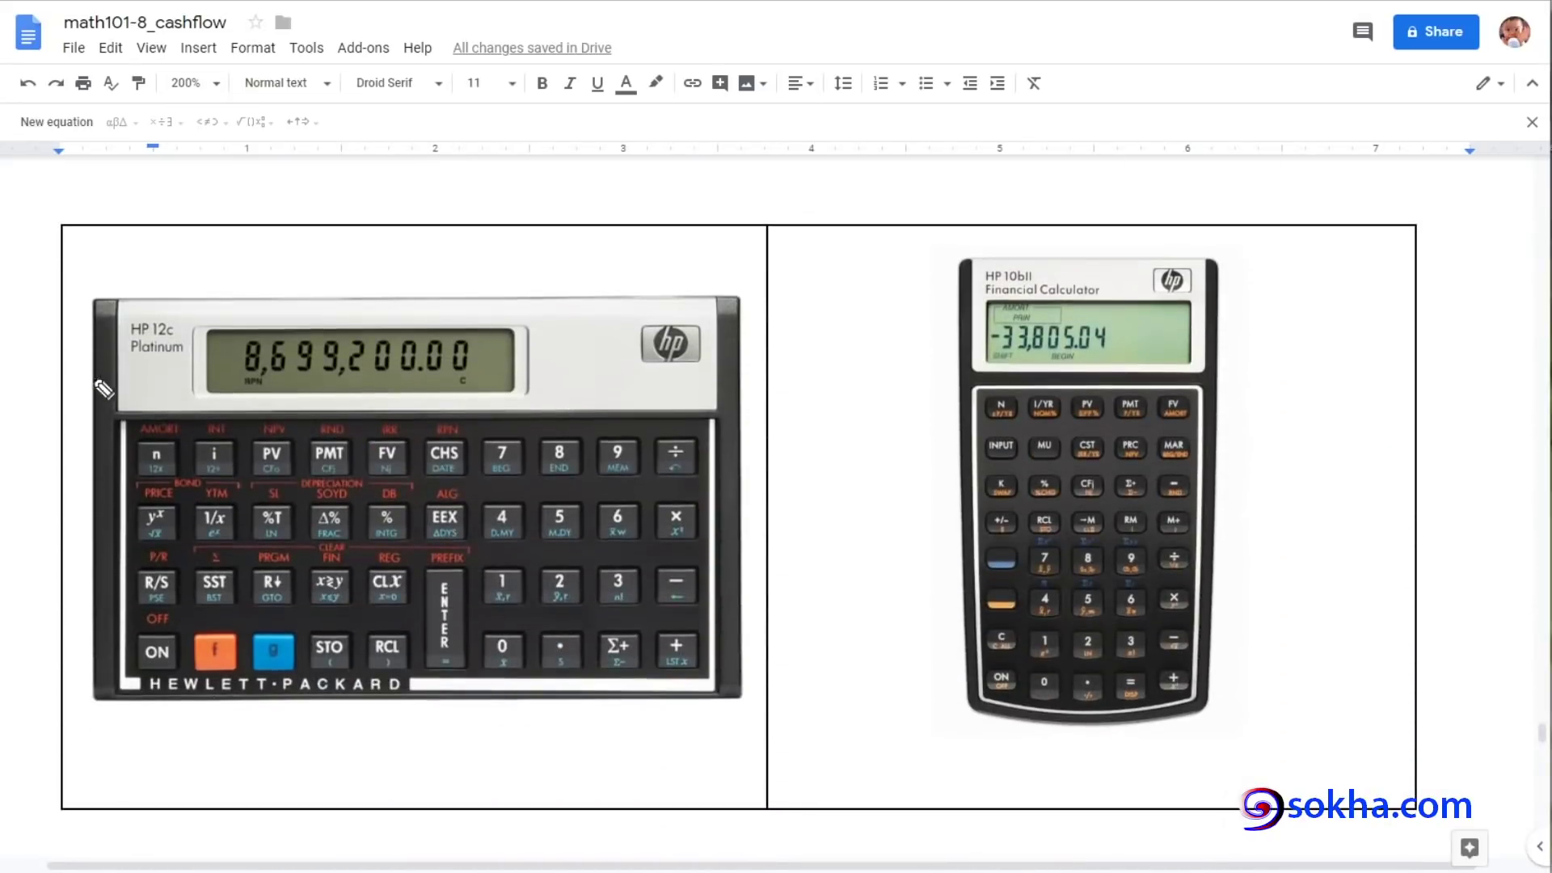
left_click_drag(125, 271, 129, 303)
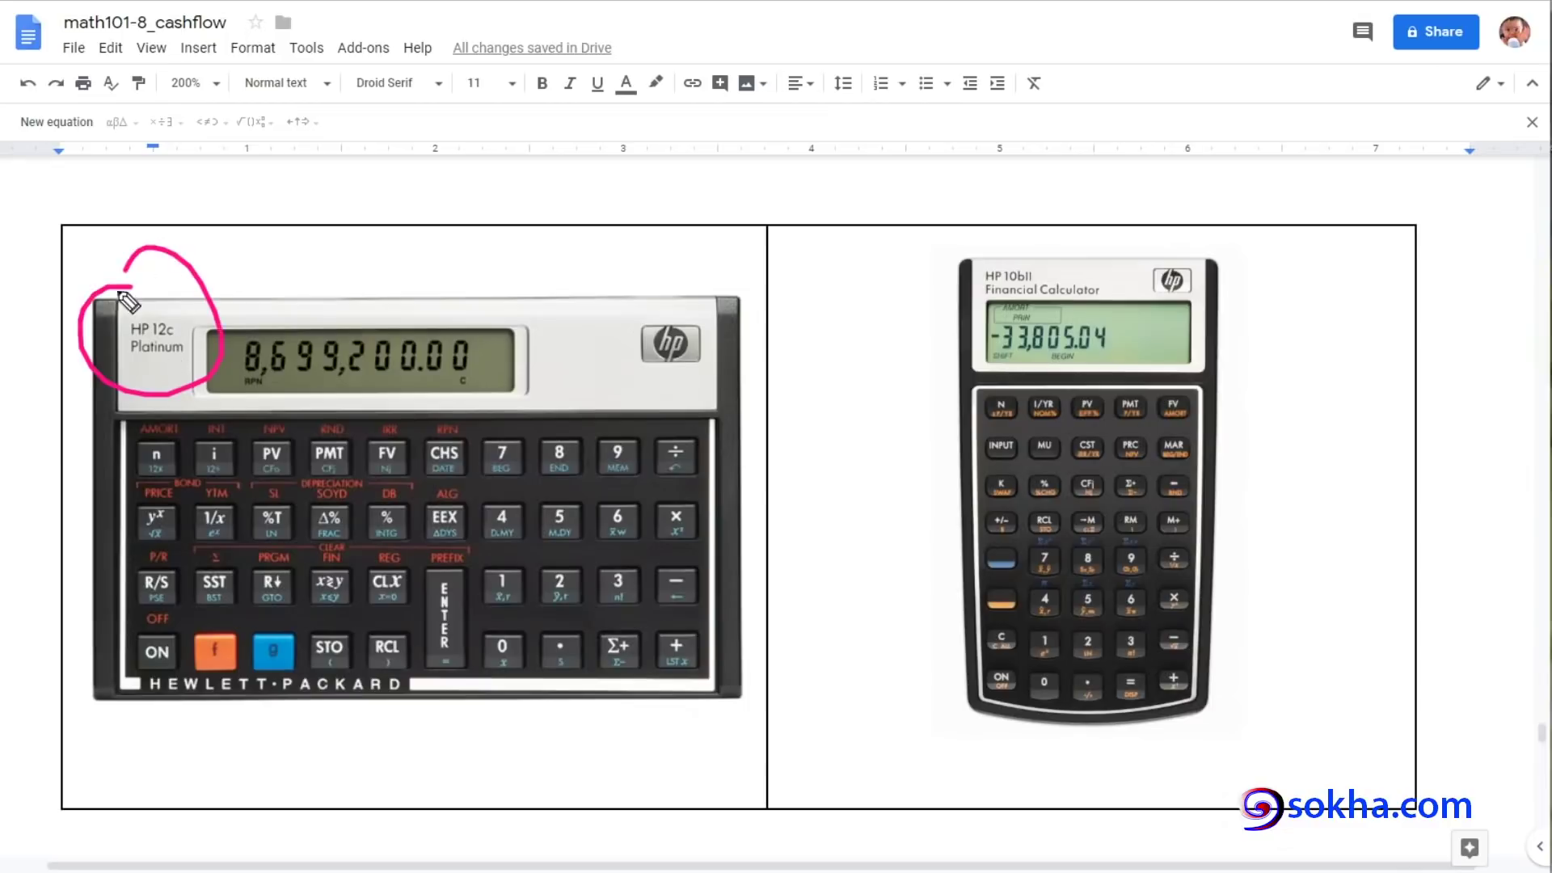
left_click_drag(342, 202, 323, 301)
mouse_move(380, 209)
left_mouse_down()
mouse_move(357, 296)
mouse_move(390, 252)
left_mouse_up()
left_click_drag(332, 259, 393, 257)
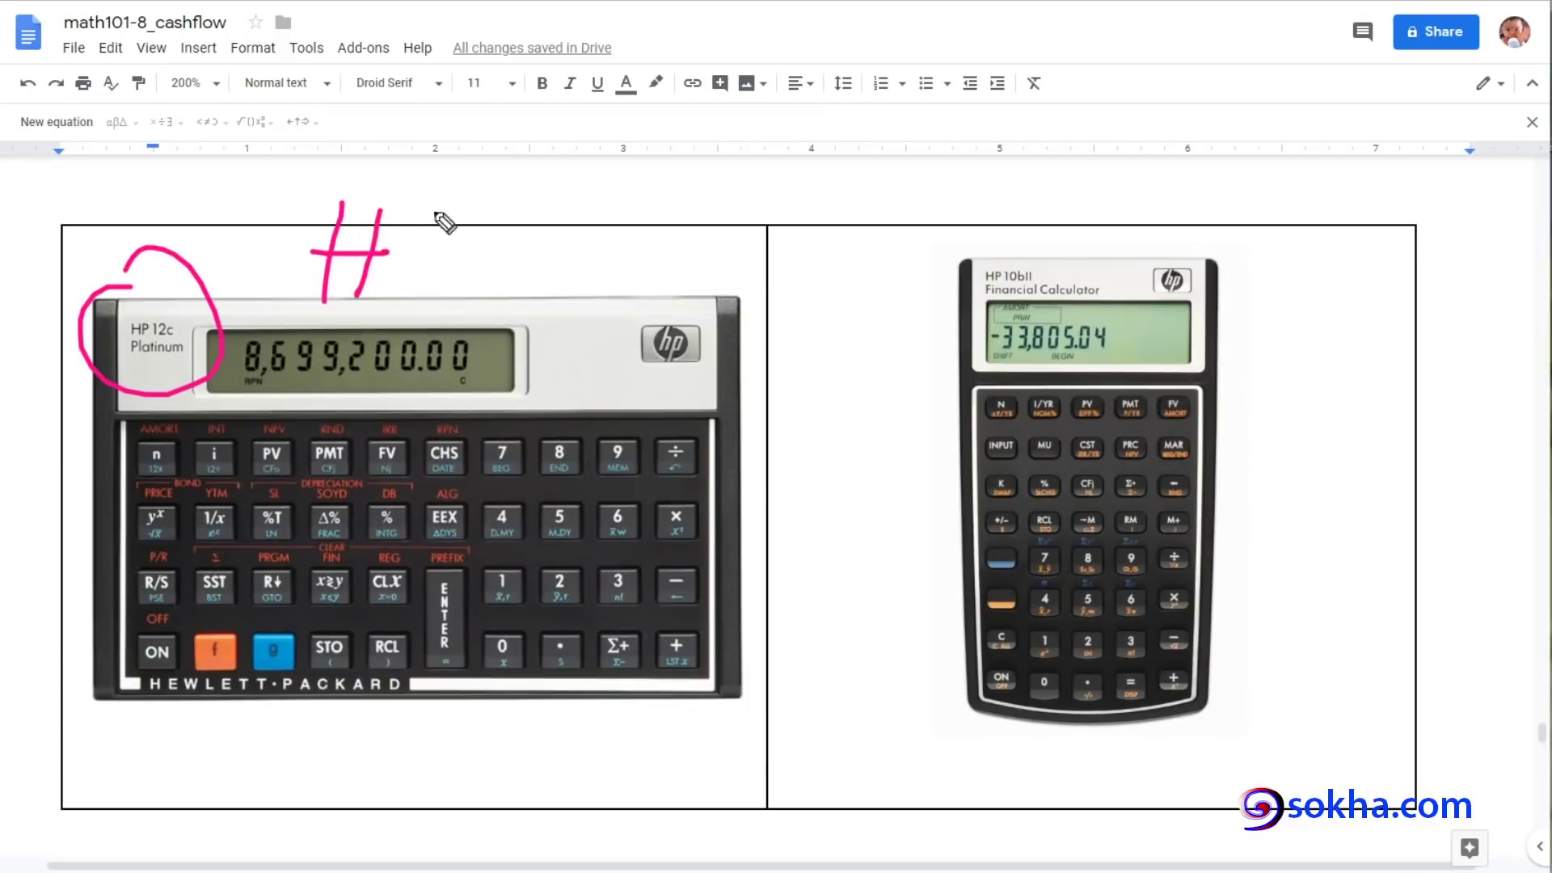
left_click_drag(431, 194, 421, 287)
left_click_drag(428, 203, 429, 234)
left_click_drag(570, 171, 560, 252)
left_click_drag(605, 198, 664, 244)
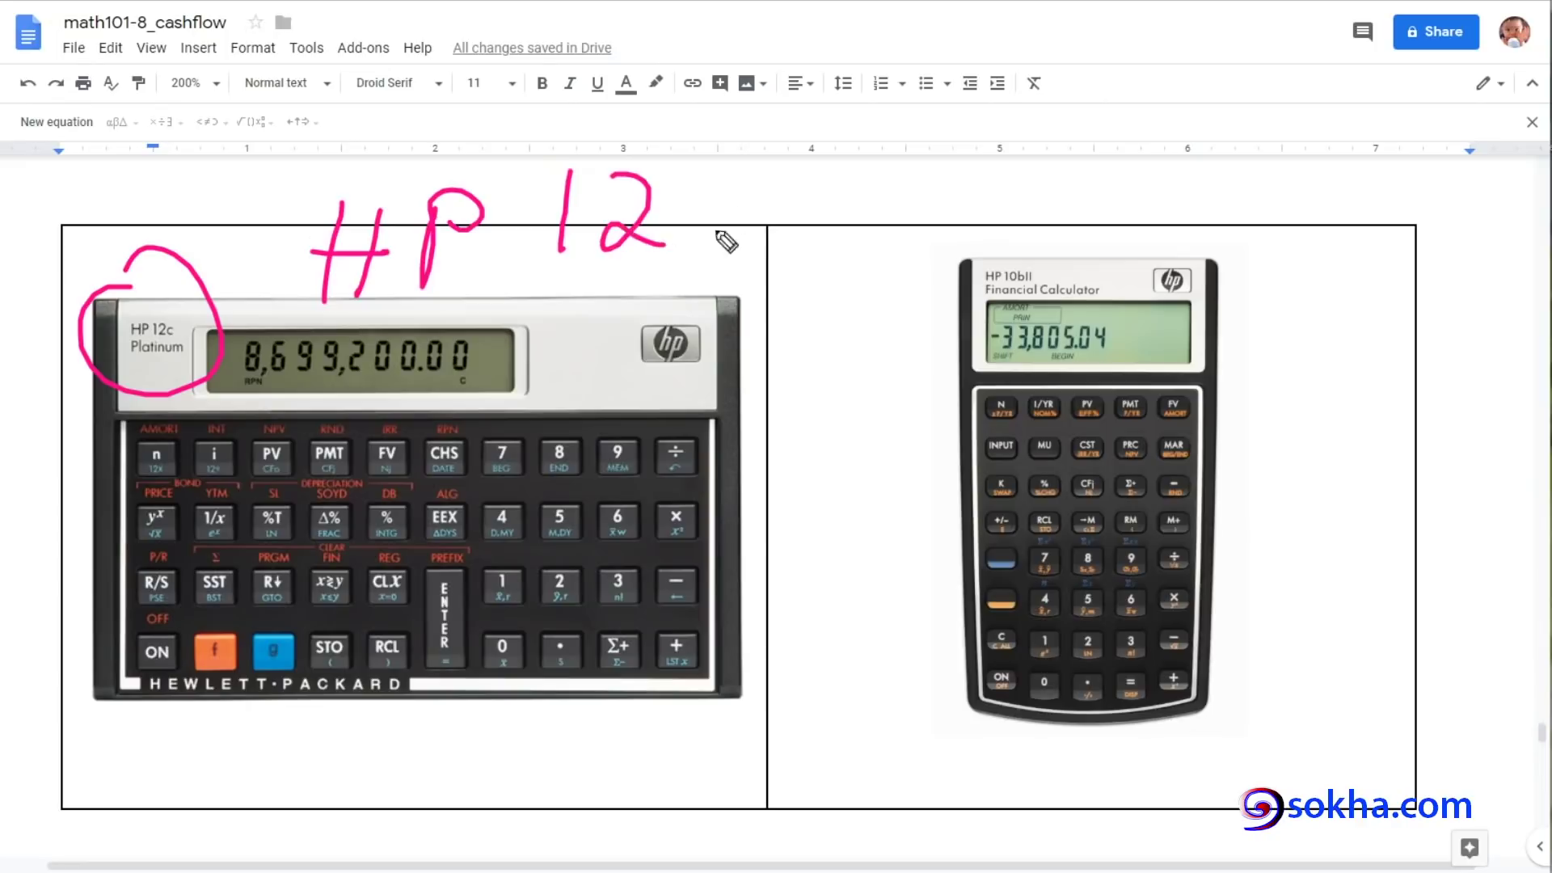
left_click_drag(730, 200, 742, 251)
mouse_move(307, 453)
left_mouse_down()
mouse_move(449, 622)
mouse_move(445, 518)
mouse_move(322, 483)
left_mouse_up()
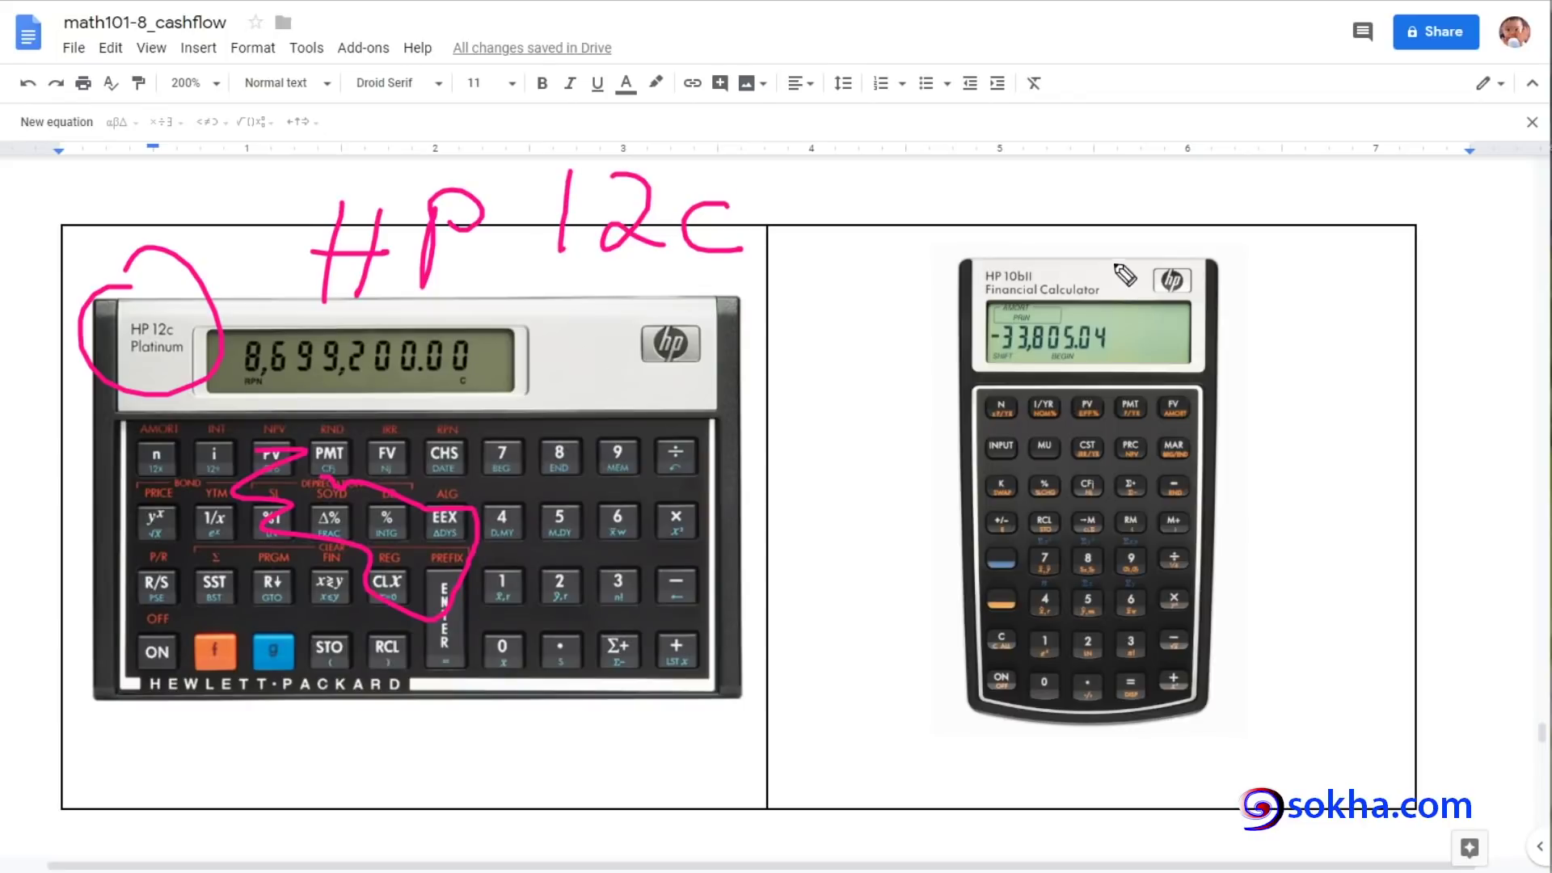
mouse_move(1095, 251)
left_mouse_down()
mouse_move(982, 312)
mouse_move(1114, 236)
left_mouse_up()
left_click_drag(921, 217, 927, 154)
mouse_move(954, 150)
left_mouse_down()
mouse_move(951, 208)
mouse_move(957, 181)
mouse_move(983, 171)
left_mouse_up()
left_click_drag(1071, 133, 1068, 202)
left_click_drag(1127, 131, 1114, 128)
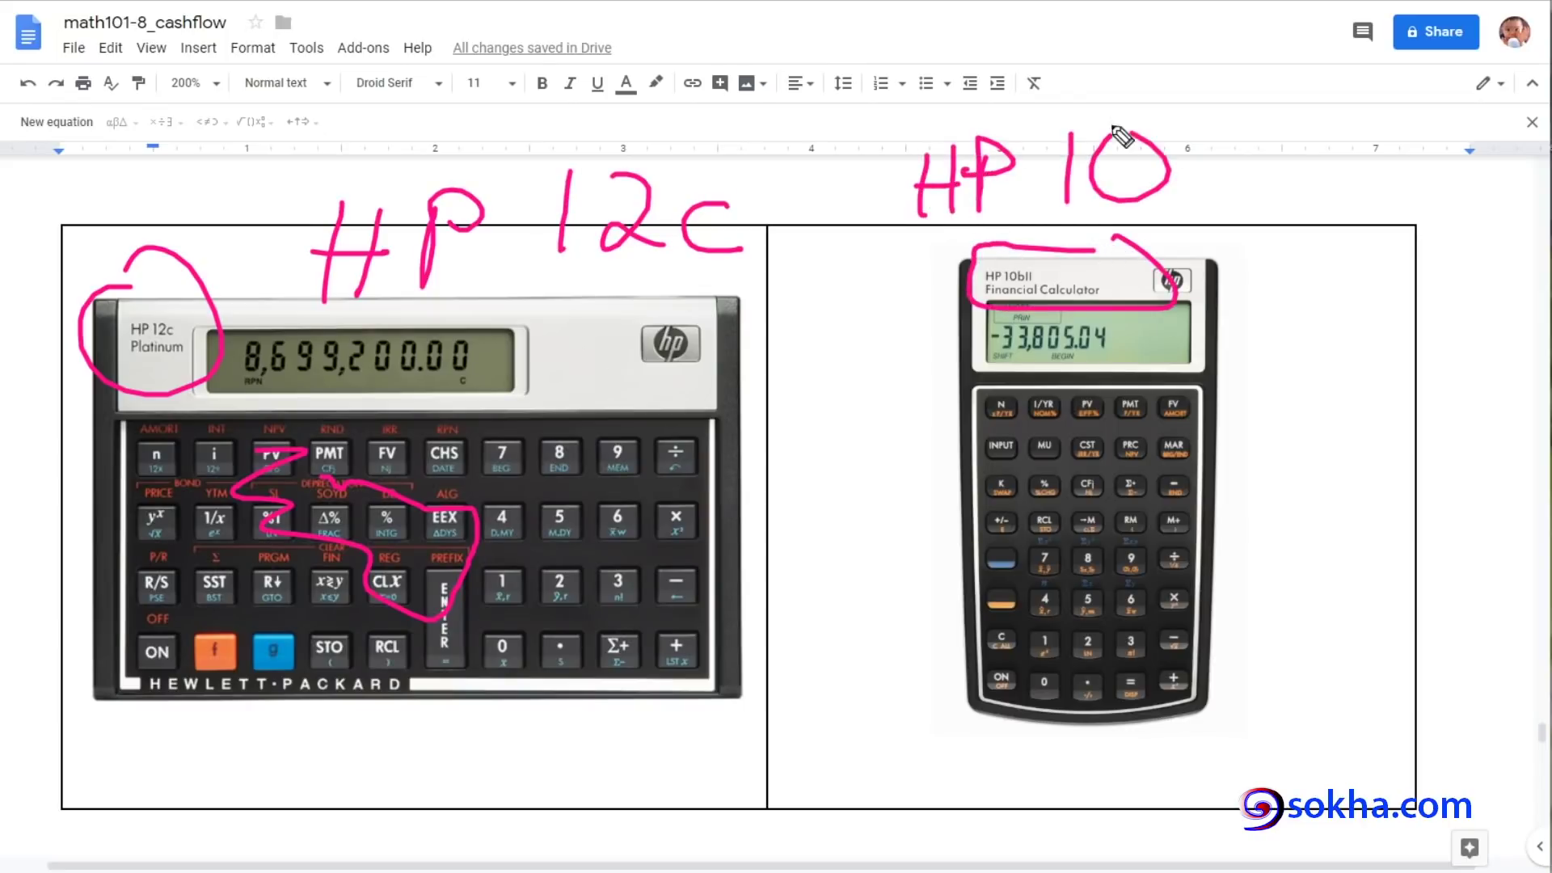
left_click_drag(1194, 91, 1190, 185)
mouse_move(1254, 117)
left_mouse_down()
mouse_move(1250, 174)
mouse_move(1277, 166)
mouse_move(1285, 106)
left_mouse_up()
mouse_move(563, 414)
left_mouse_down()
mouse_move(618, 521)
mouse_move(605, 526)
mouse_move(961, 508)
mouse_move(940, 539)
left_mouse_up()
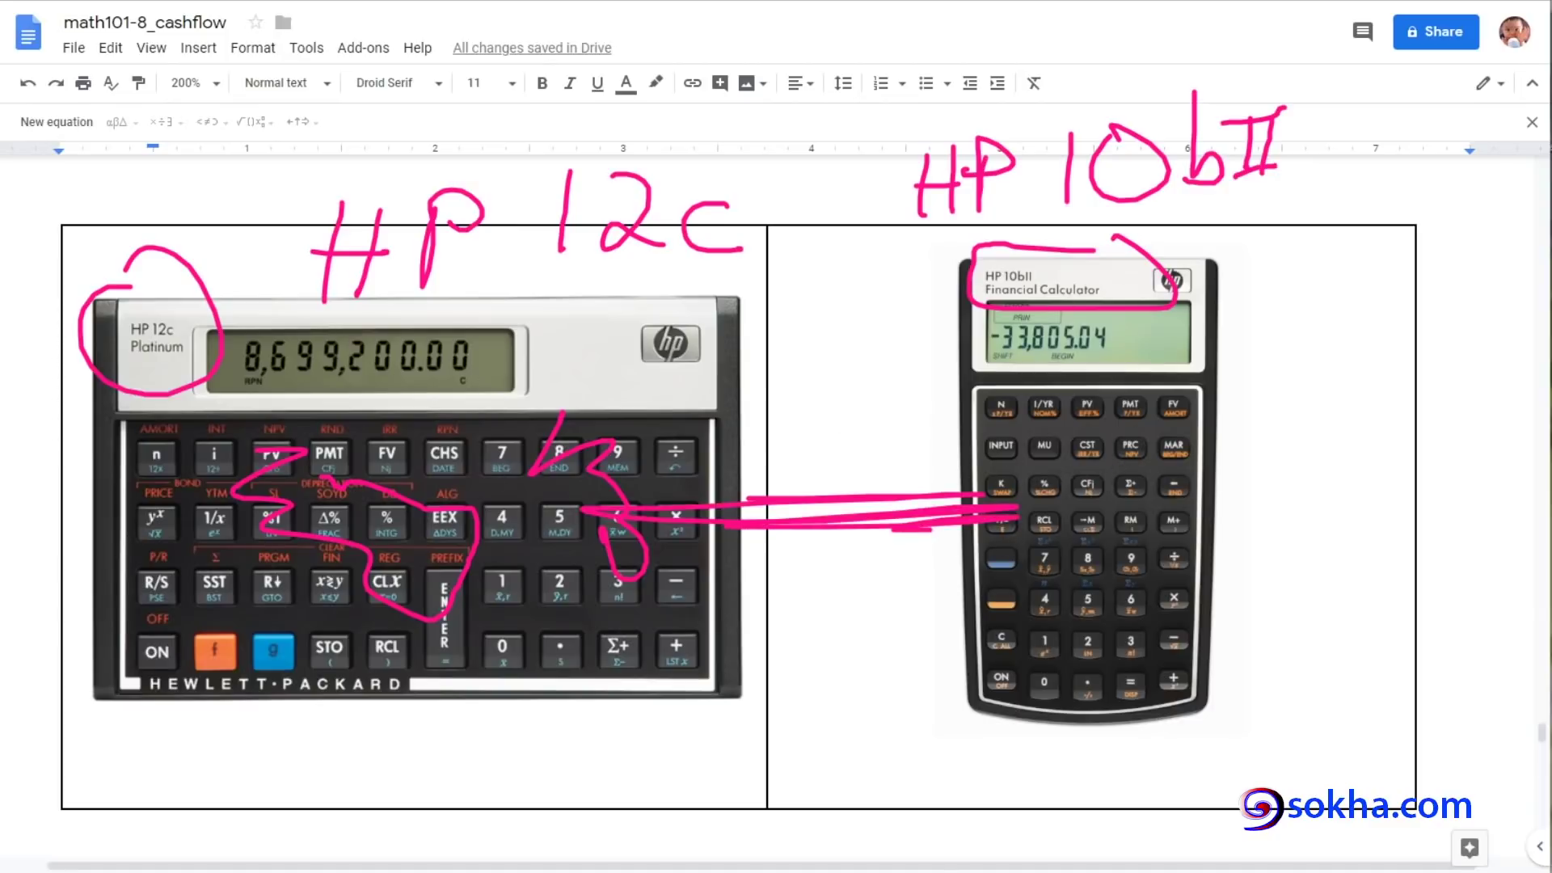
key("Escape")
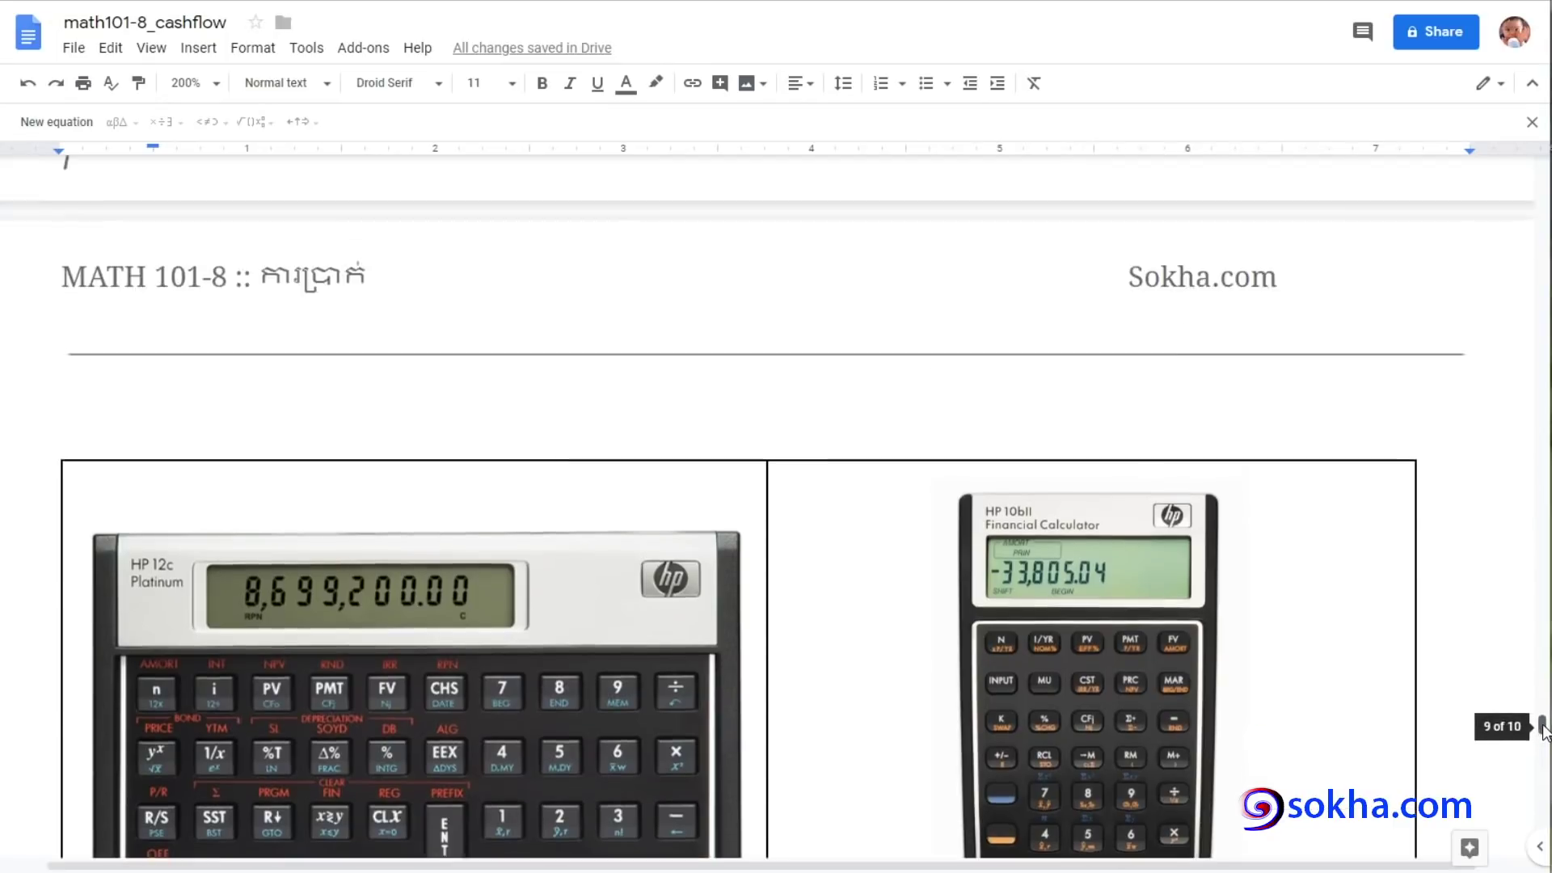
mouse_move(1542, 731)
left_mouse_down()
mouse_move(1542, 704)
mouse_move(1542, 731)
left_mouse_up()
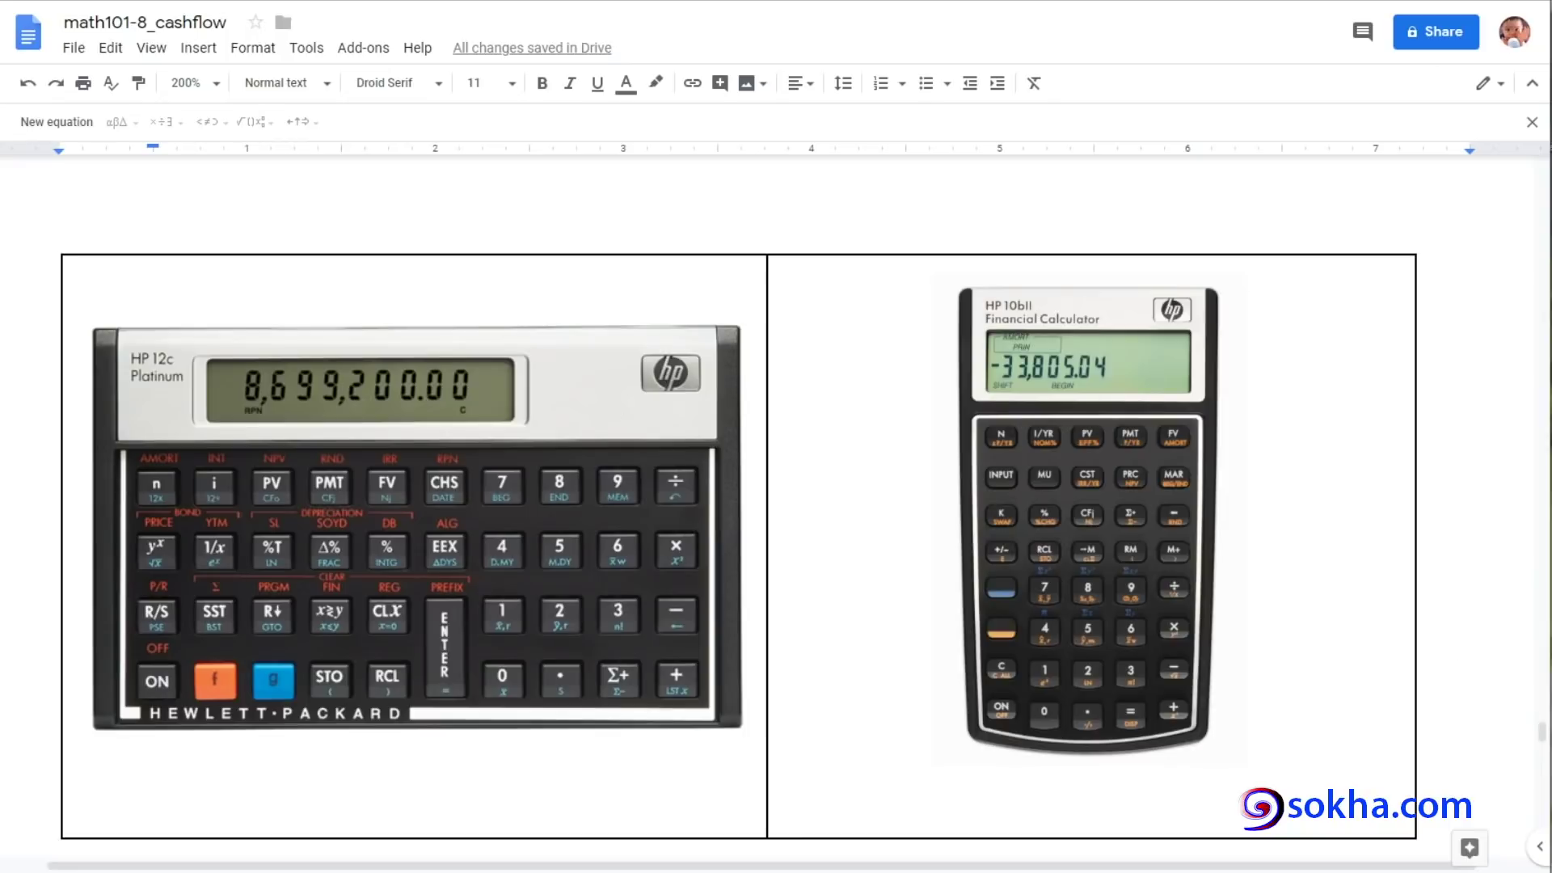
left_click_drag(359, 467, 702, 383)
mouse_move(1017, 445)
left_mouse_down()
mouse_move(1020, 462)
mouse_move(1305, 390)
left_mouse_up()
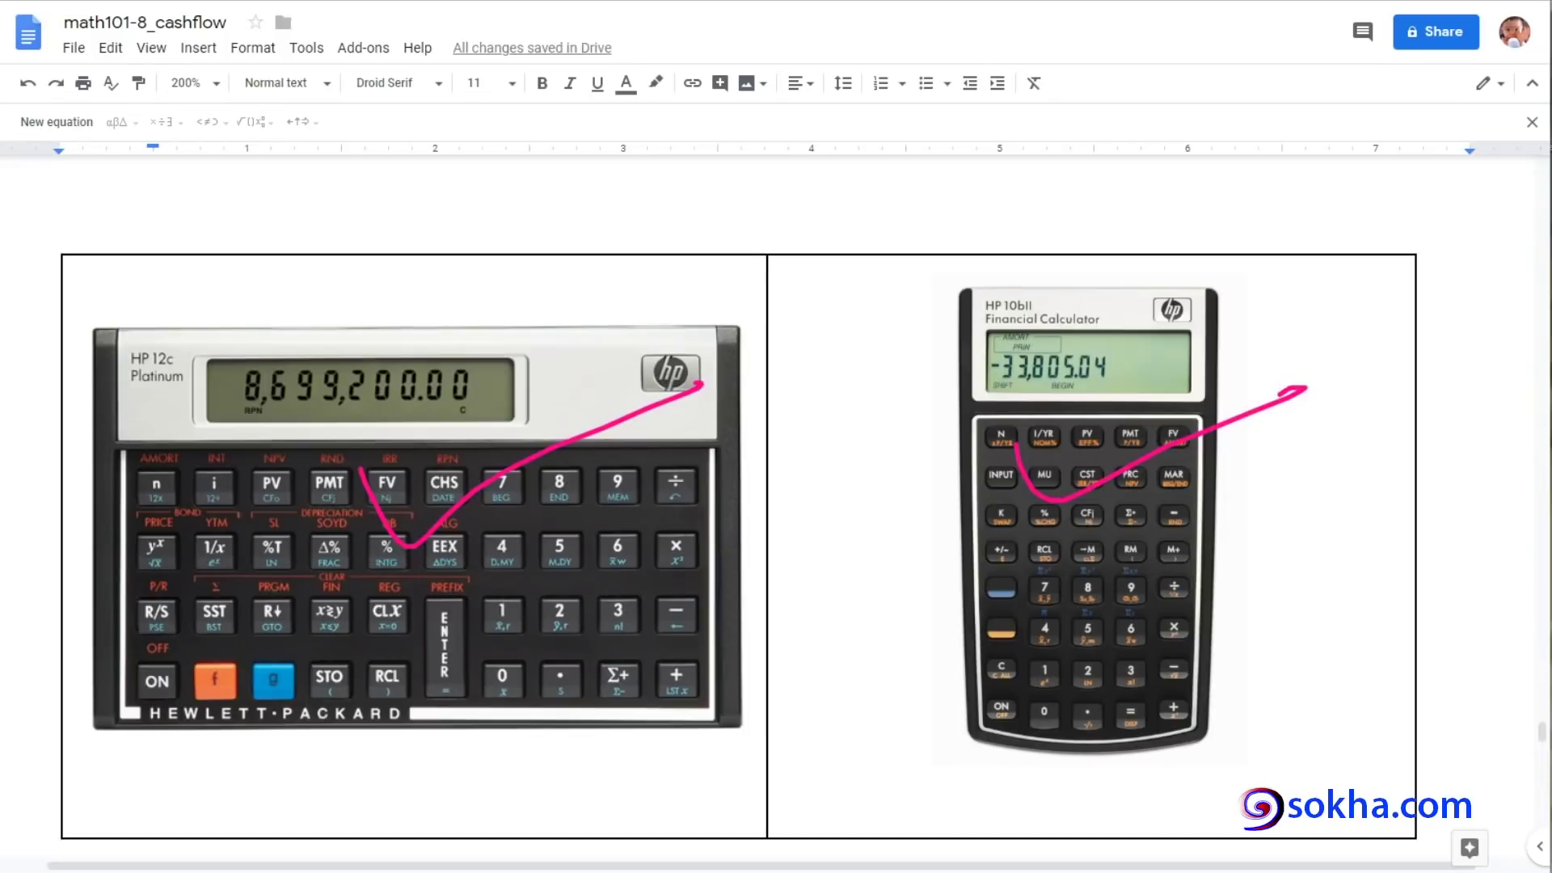
left_click_drag(438, 324, 348, 279)
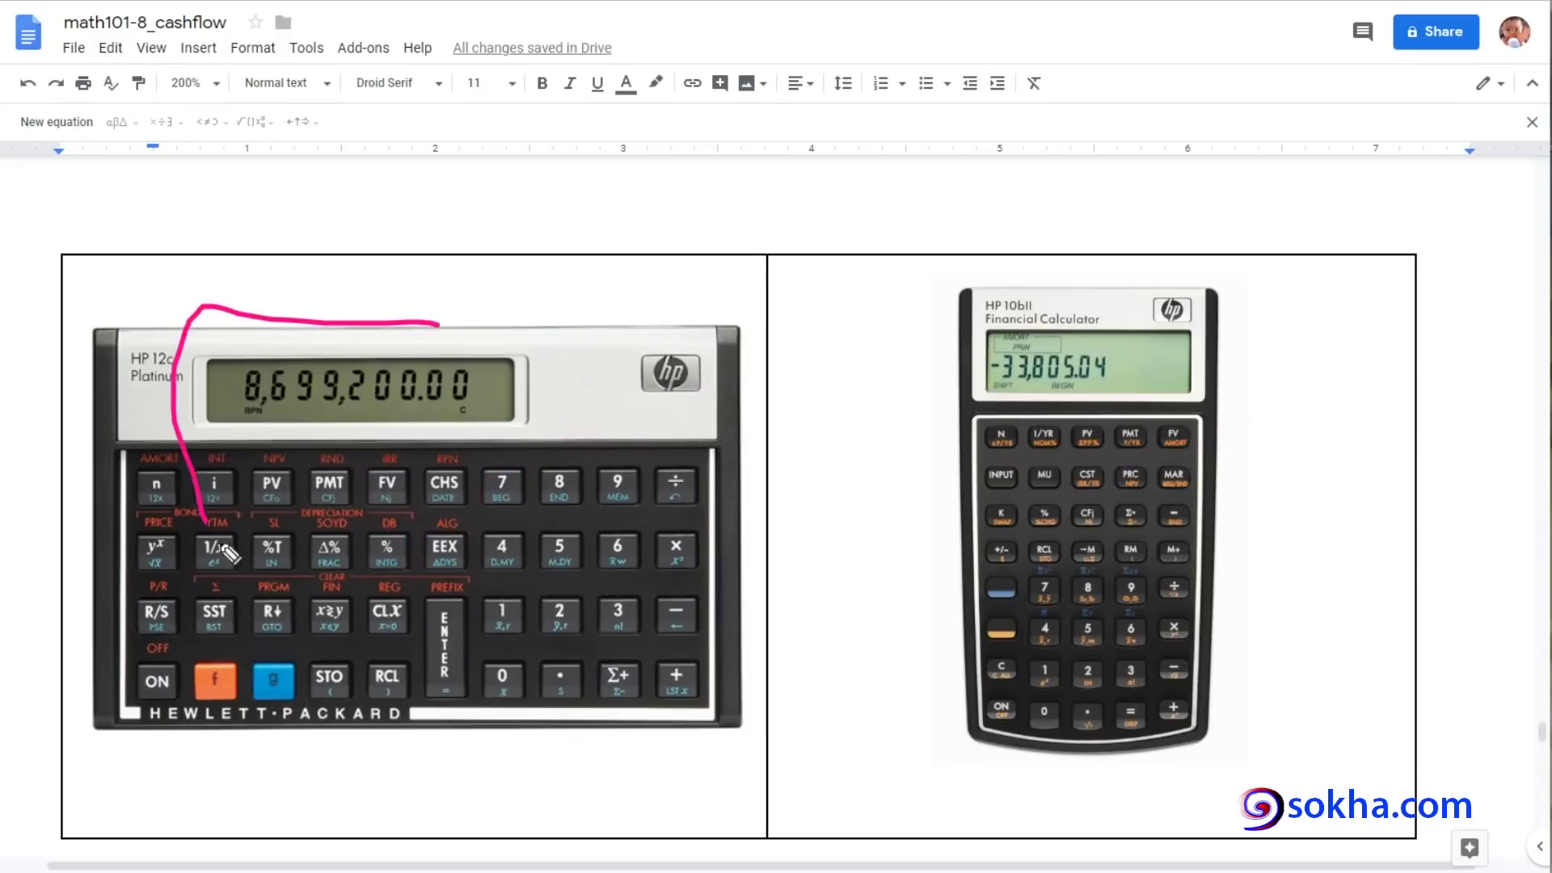
mouse_move(1131, 273)
left_mouse_down()
mouse_move(928, 264)
mouse_move(1320, 419)
mouse_move(1023, 276)
left_mouse_up()
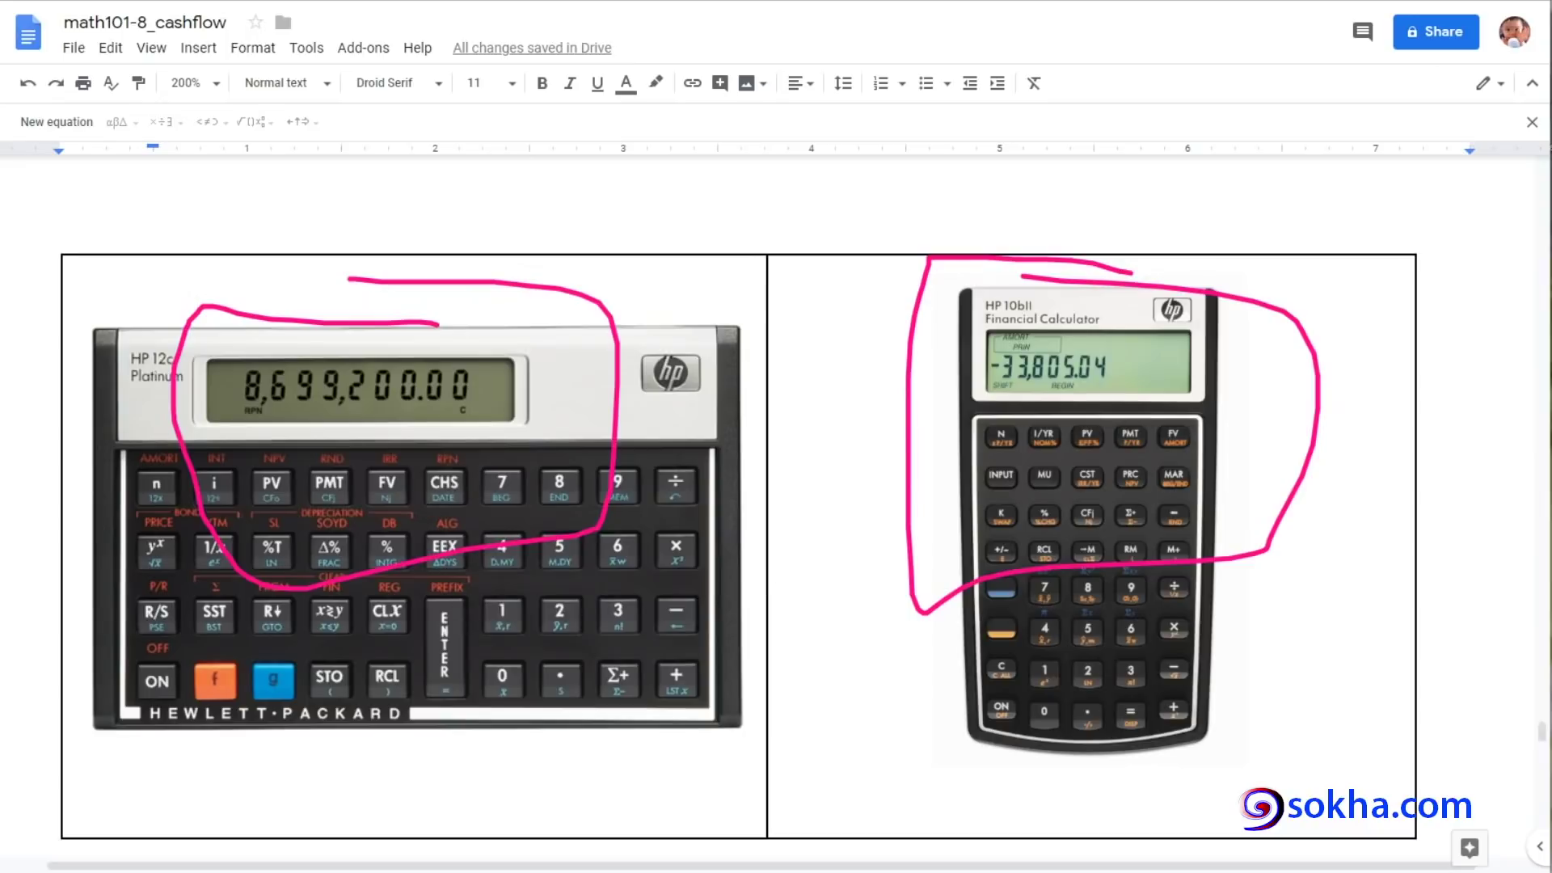
key("Escape")
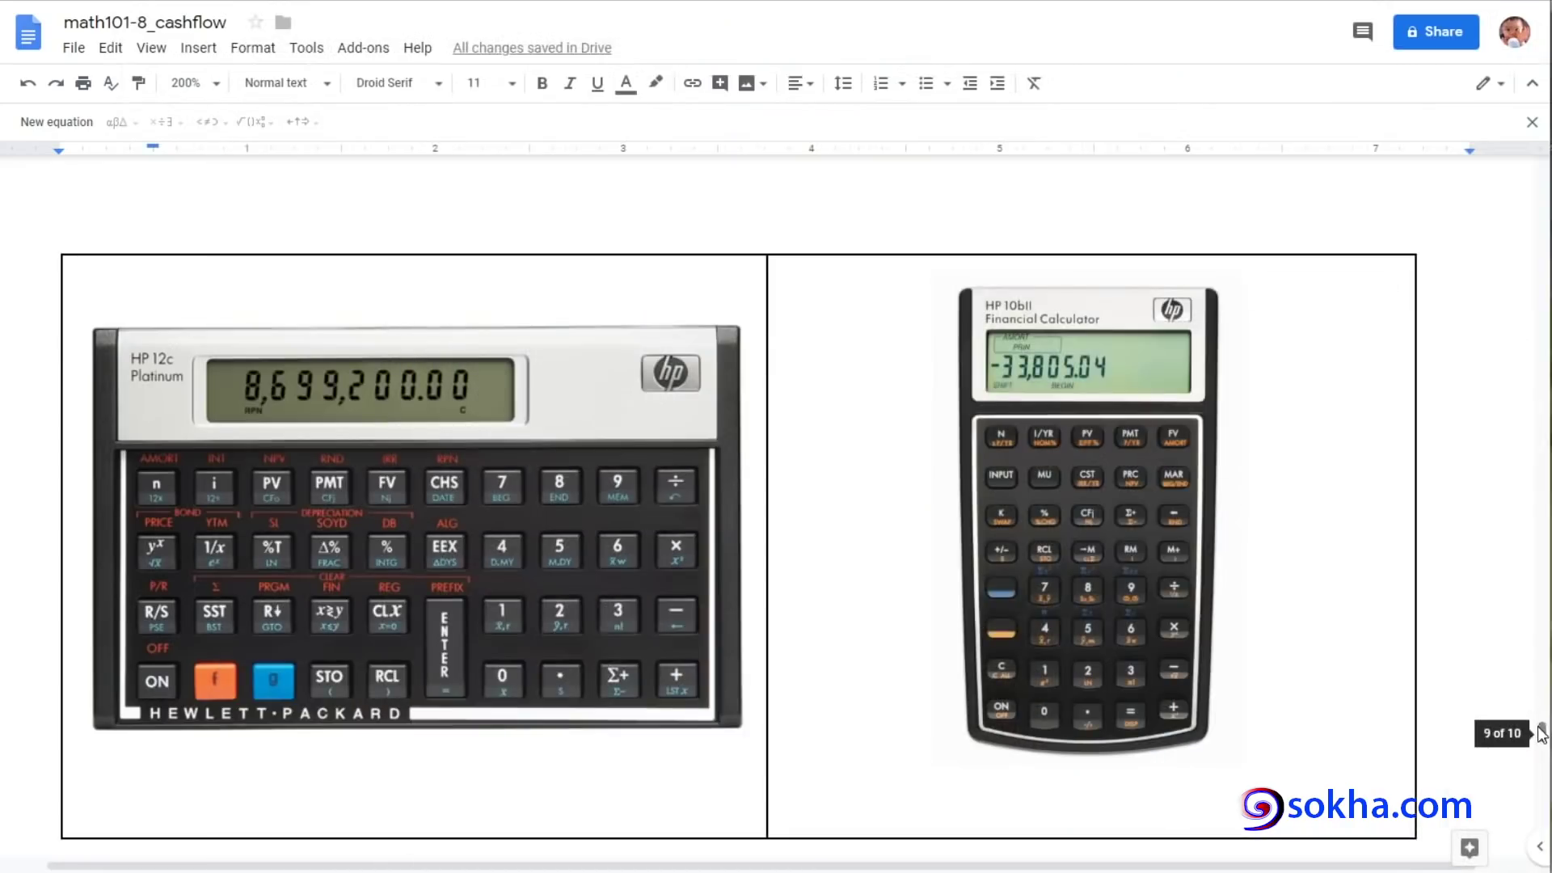
Scroll down to page 10, then back up to the MATH 101-8 CASH FLOW title page
left_click_drag(1539, 732, 1535, 800)
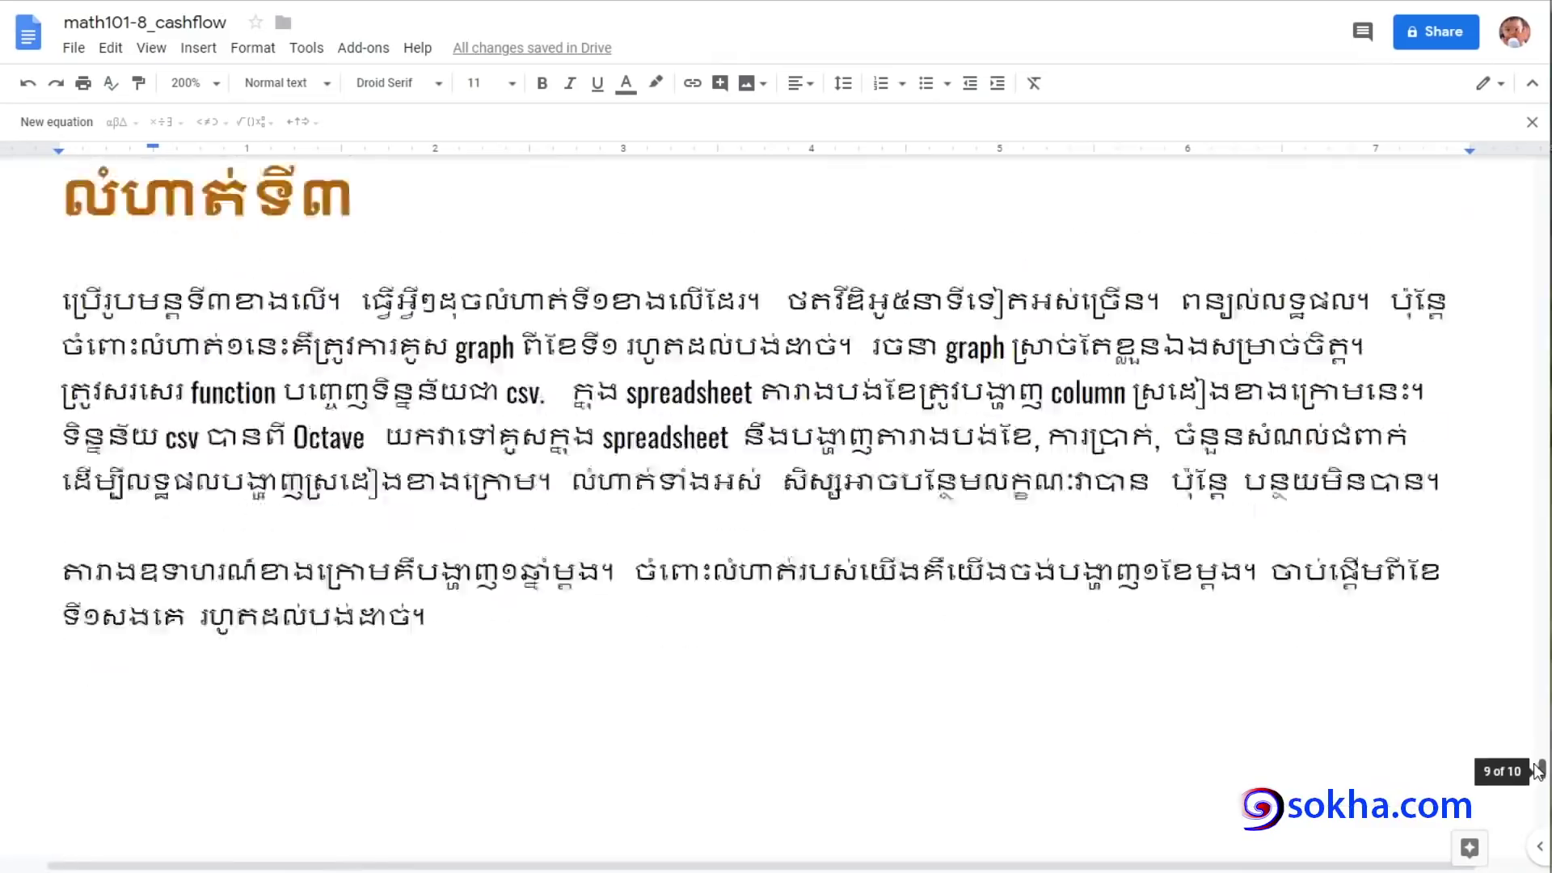
left_click_drag(1535, 800, 1542, 173)
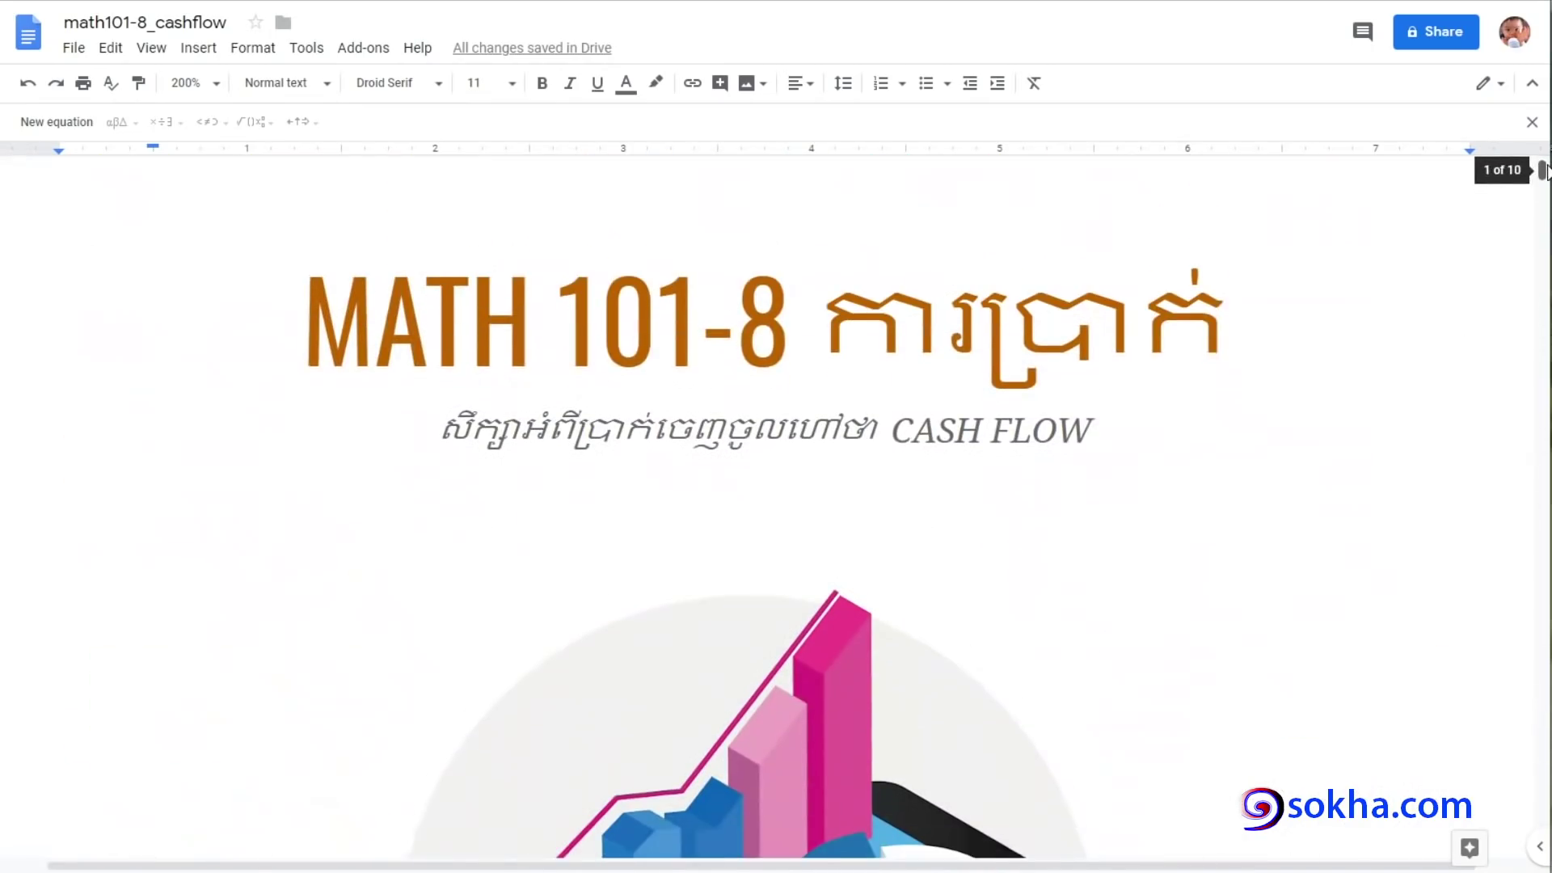